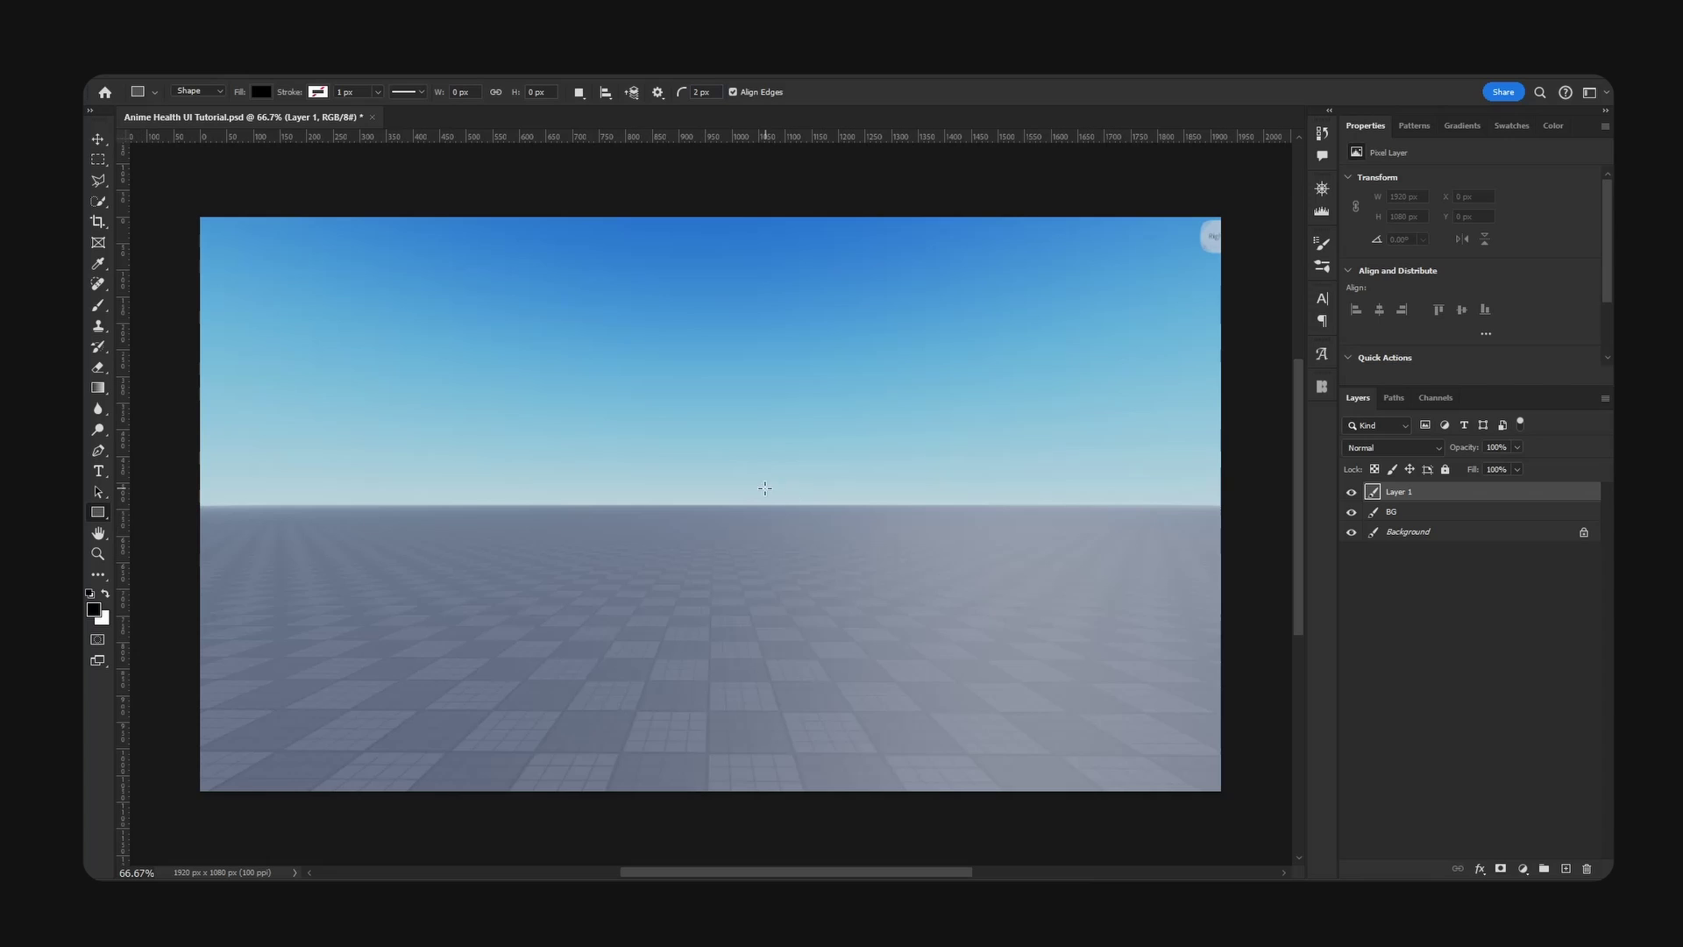
- Draw a black square about 138 px wide, rotated 45° into a diamond, at the vertical centre of the canvas
alt+drag(727, 479, 838, 439)
key(v)
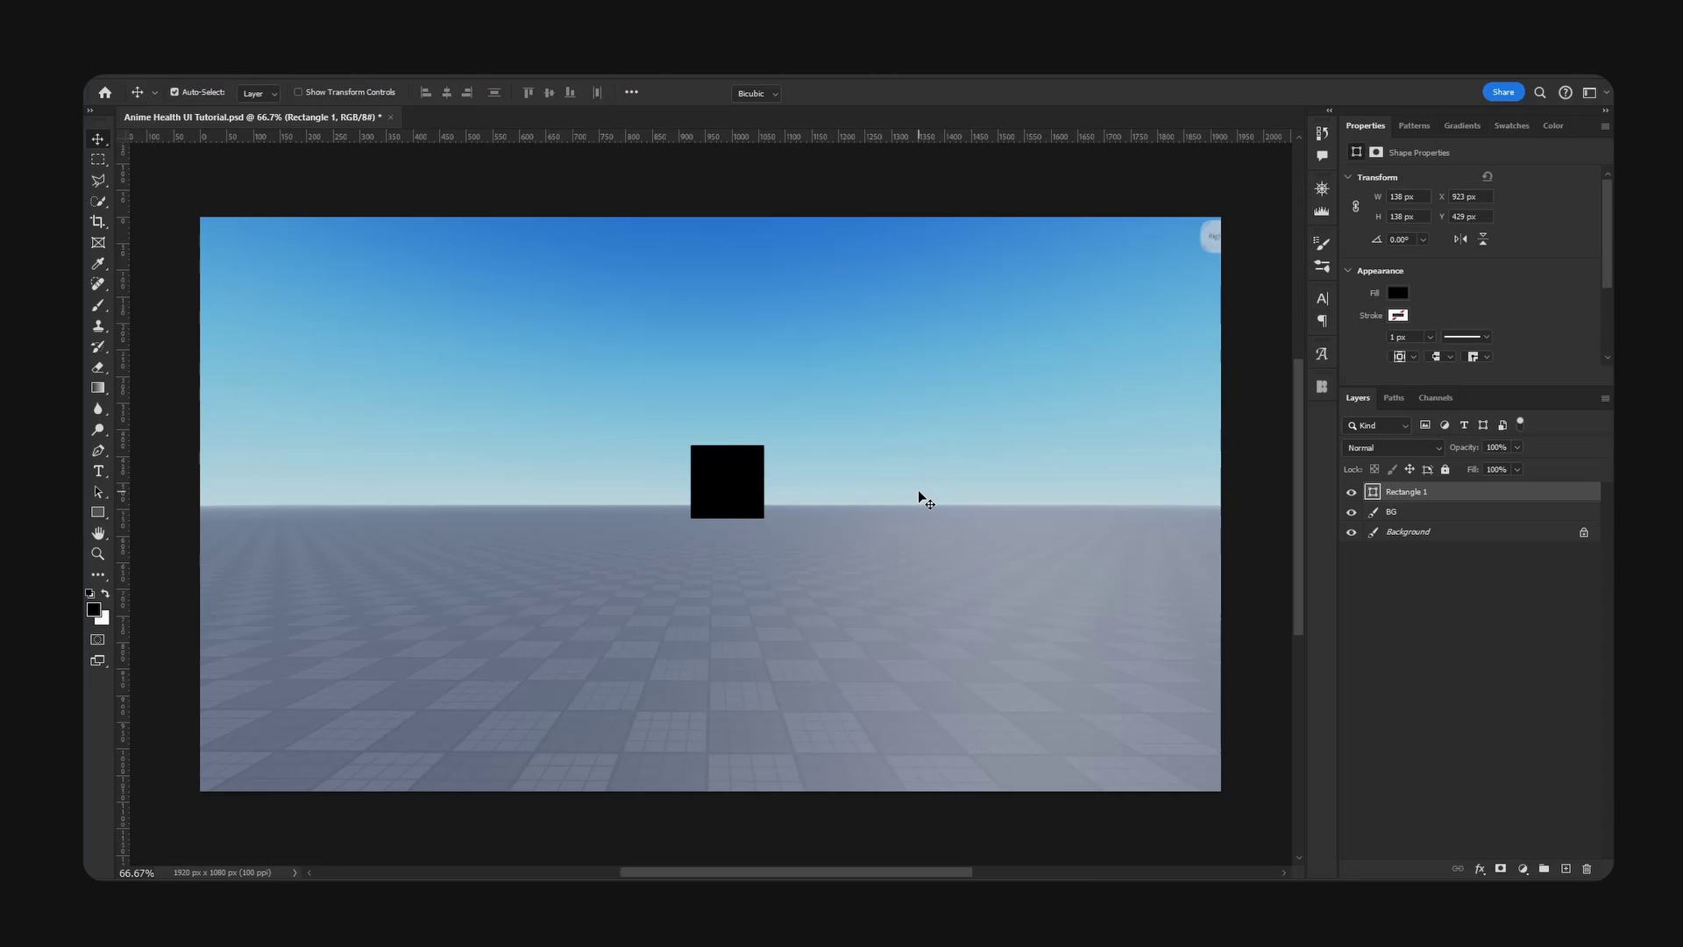
key(ctrl+t)
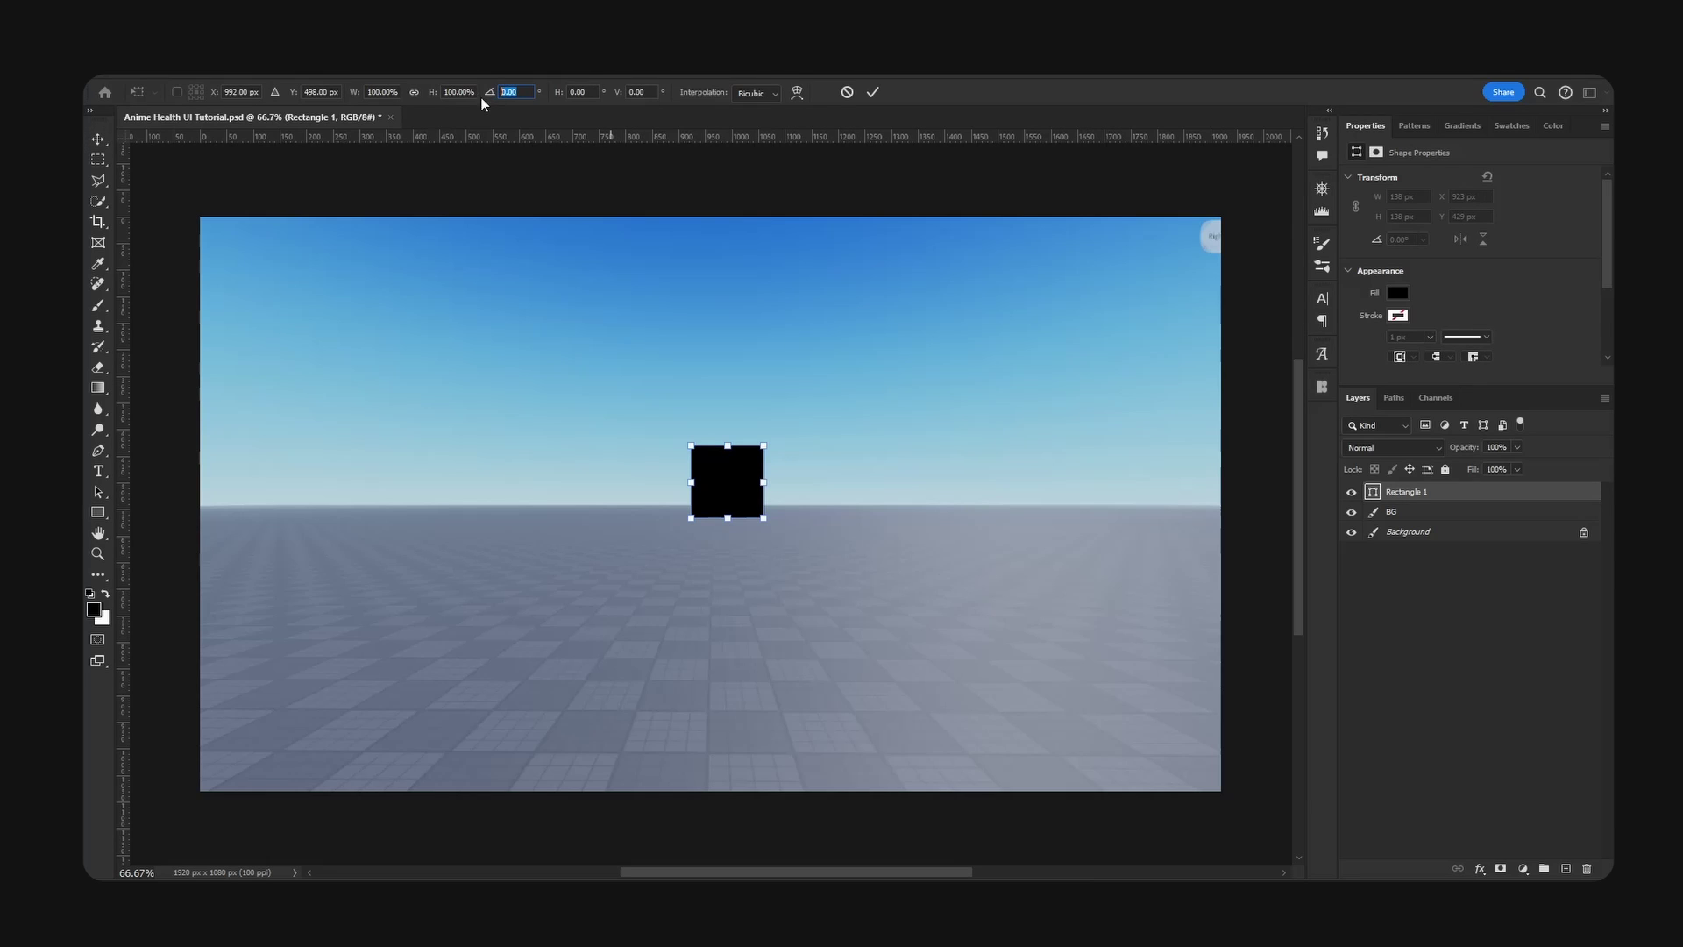
text(45)
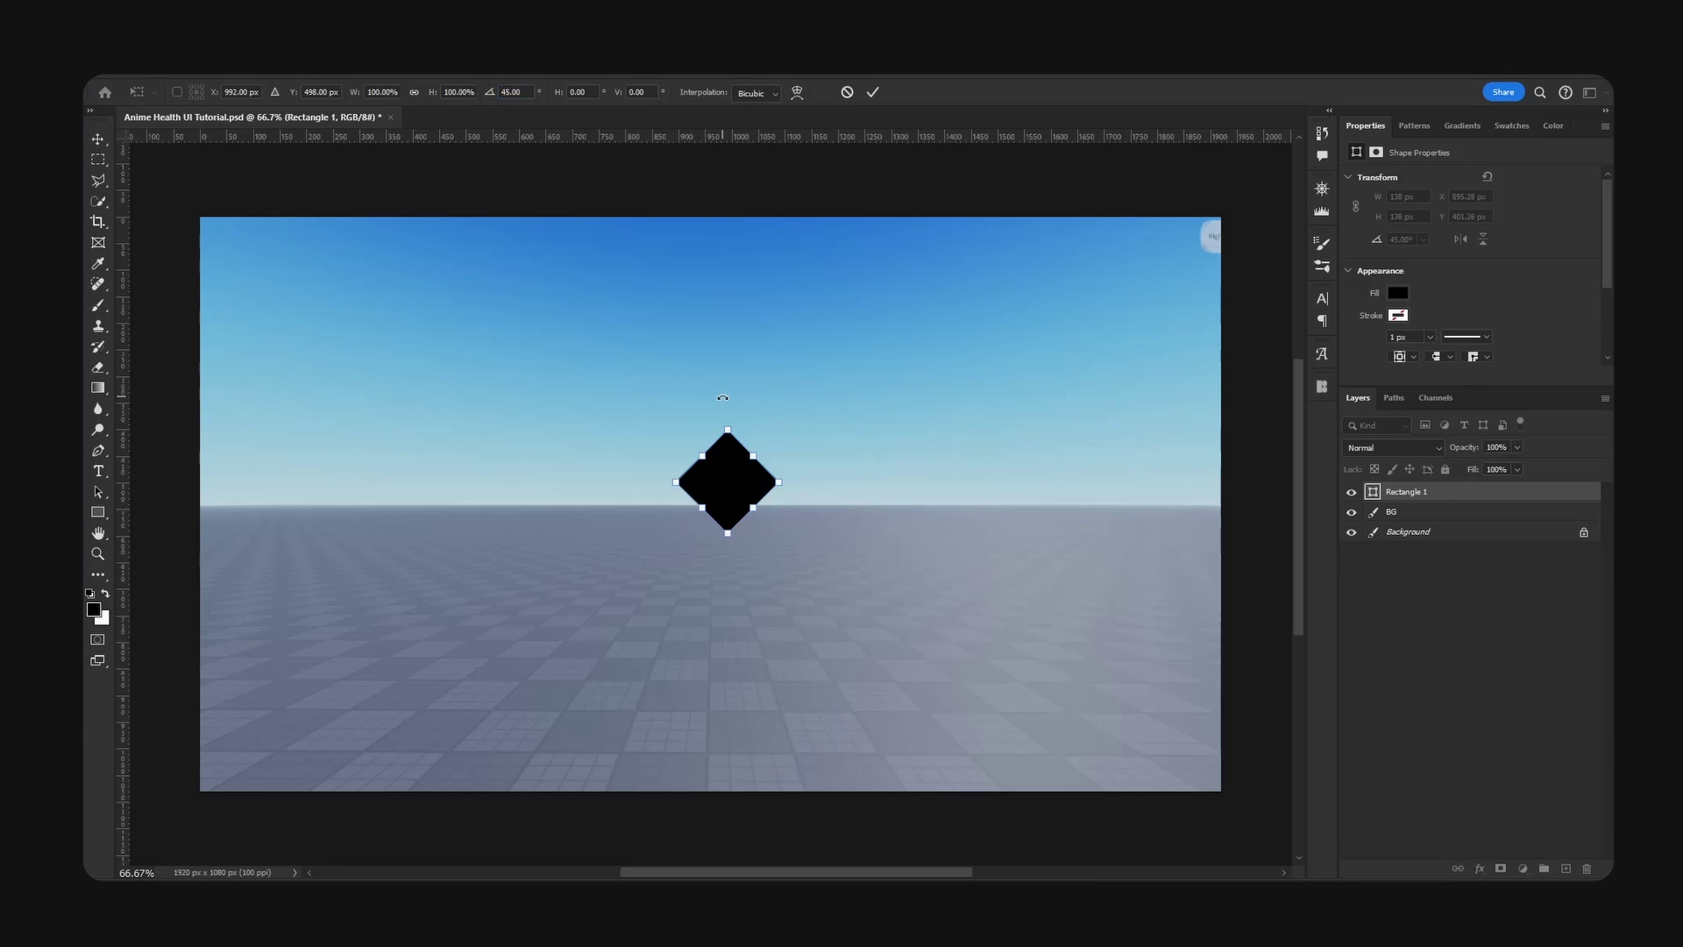
key(Return)
shift+drag(817, 482, 805, 505)
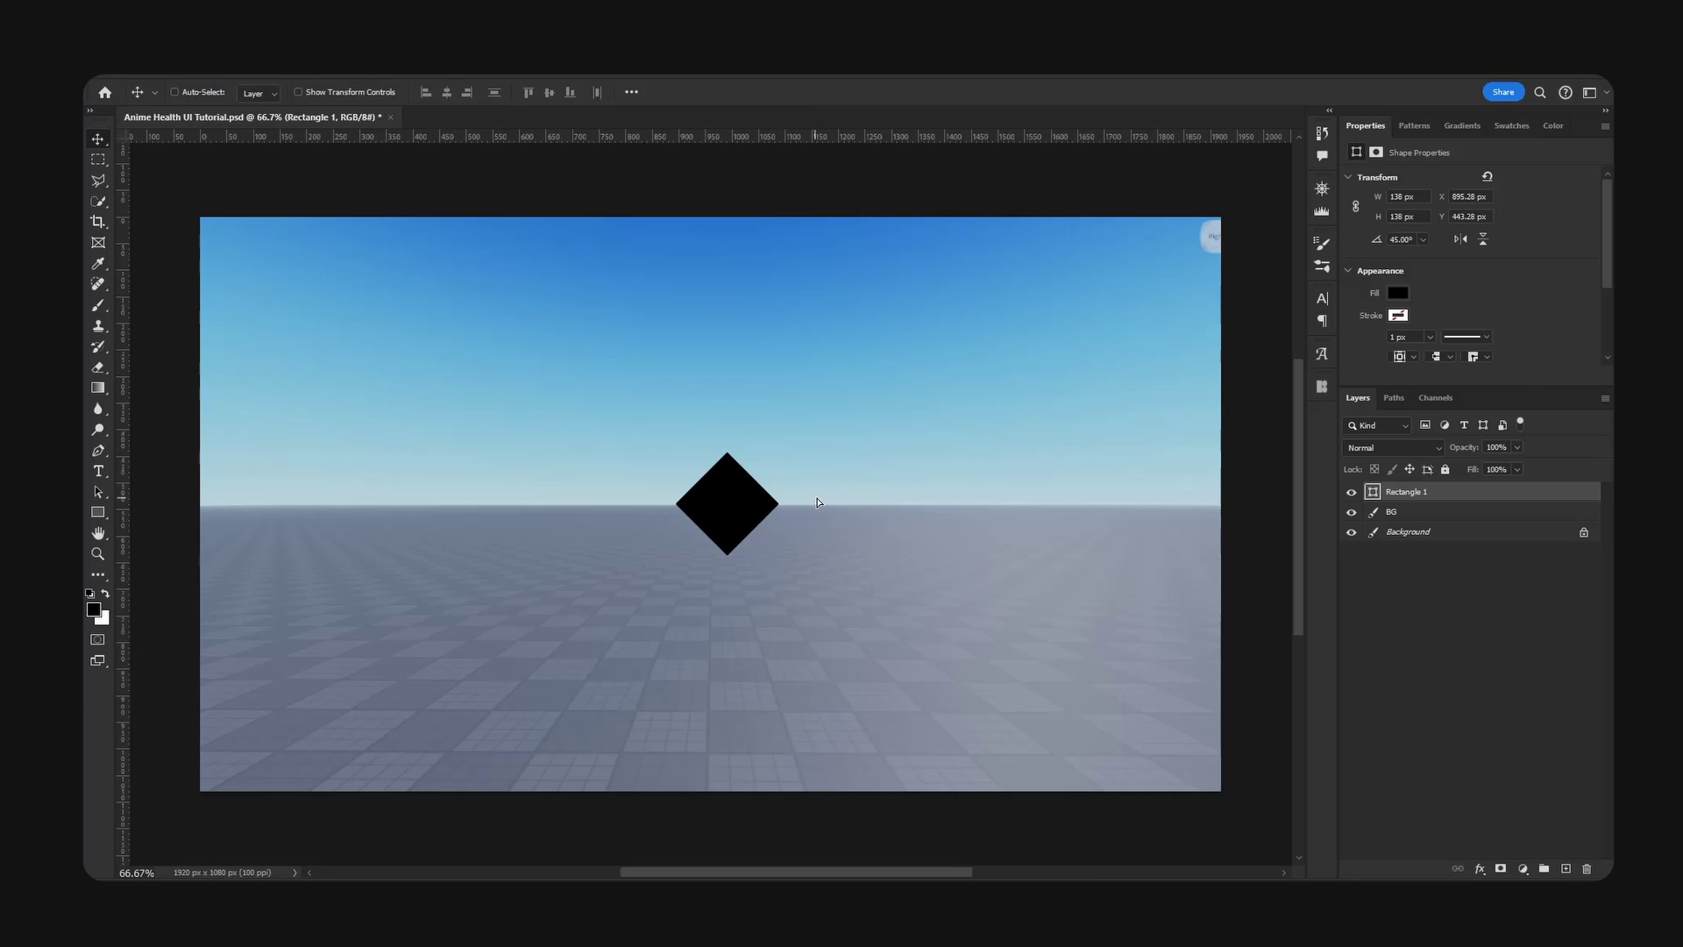
- Change the diamond's fill colour to #1c1a1a
key(ctrl+1)
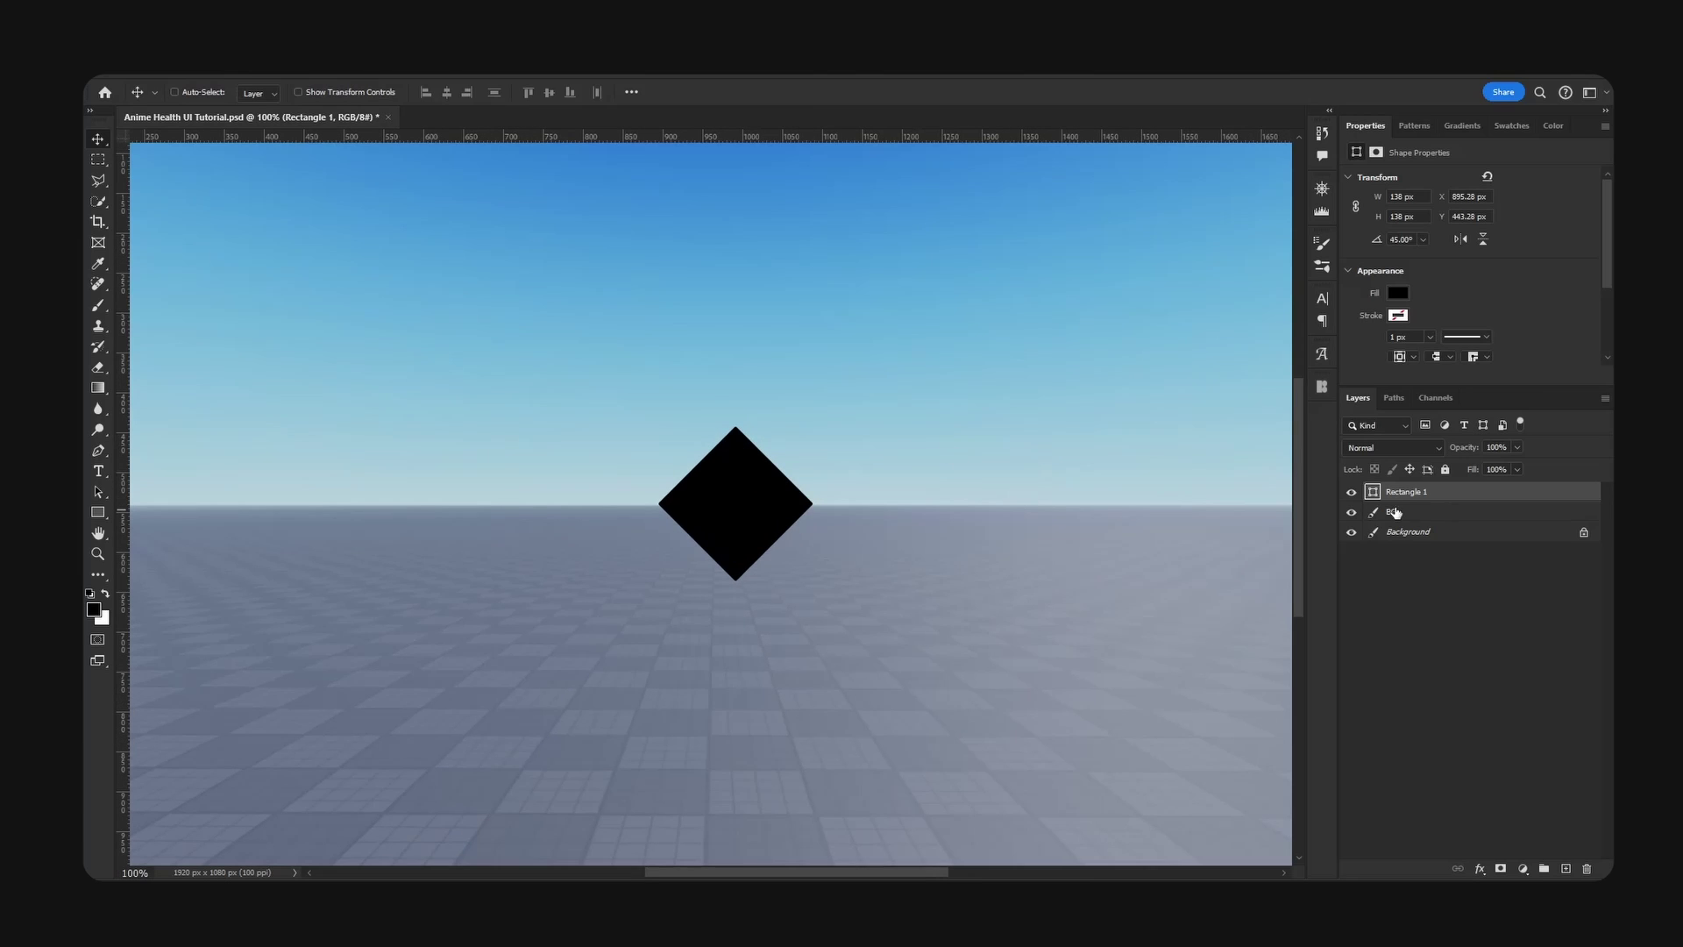
double_click(1372, 493)
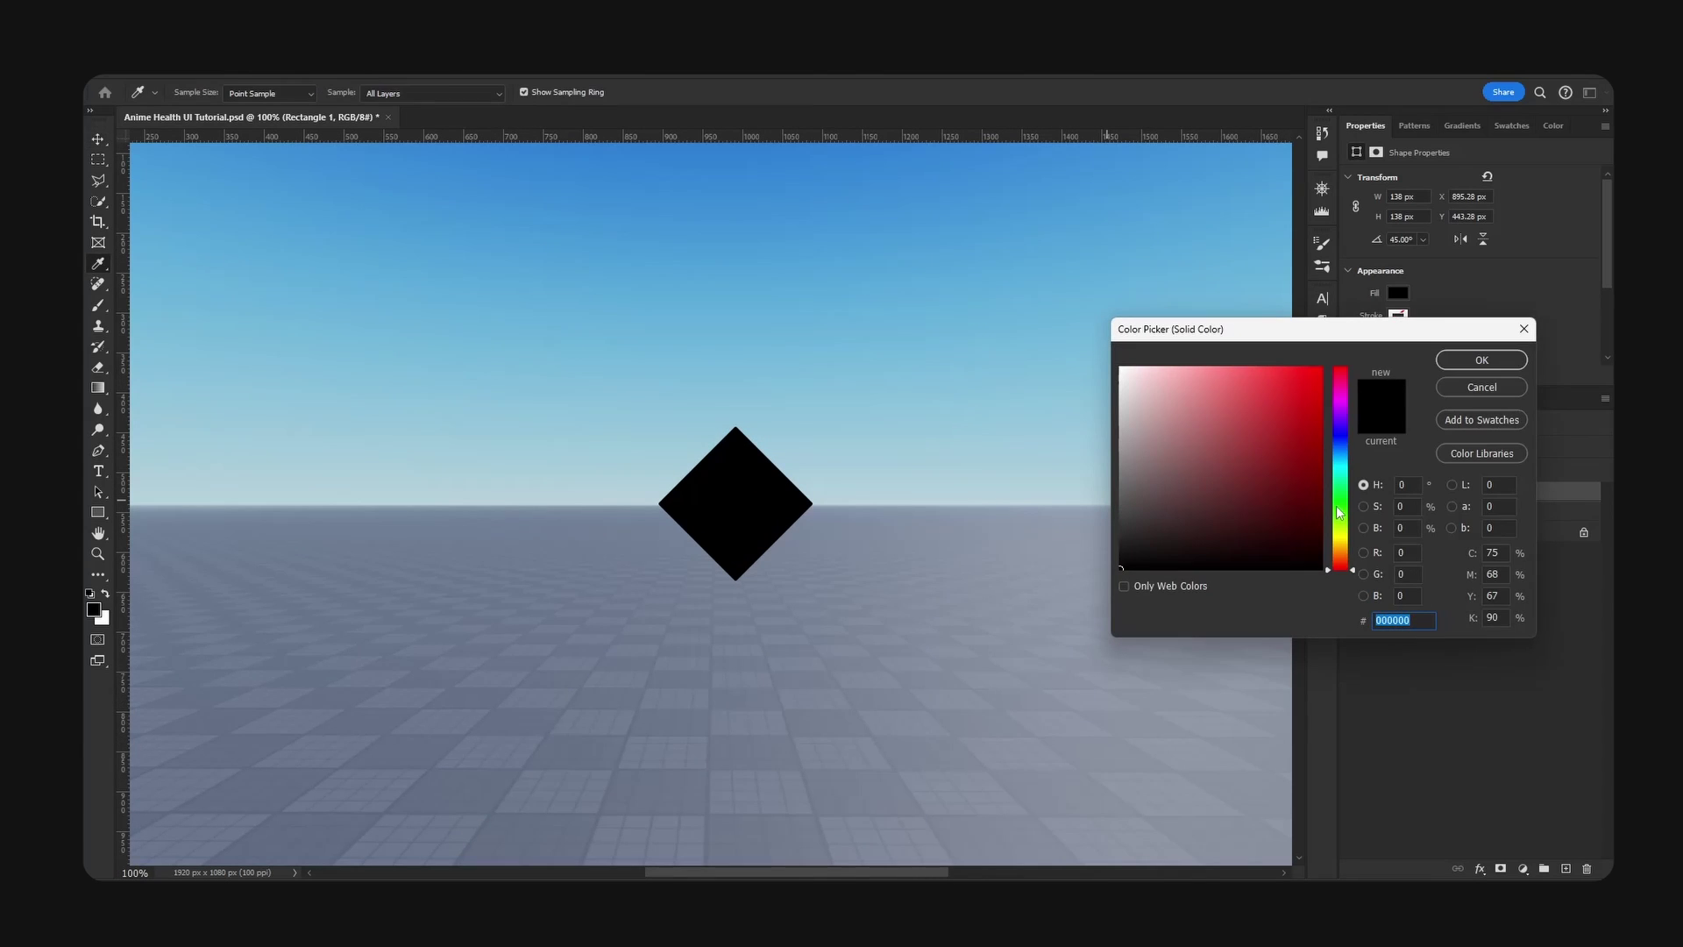
click(1481, 387)
scroll(891, 657, up, 1)
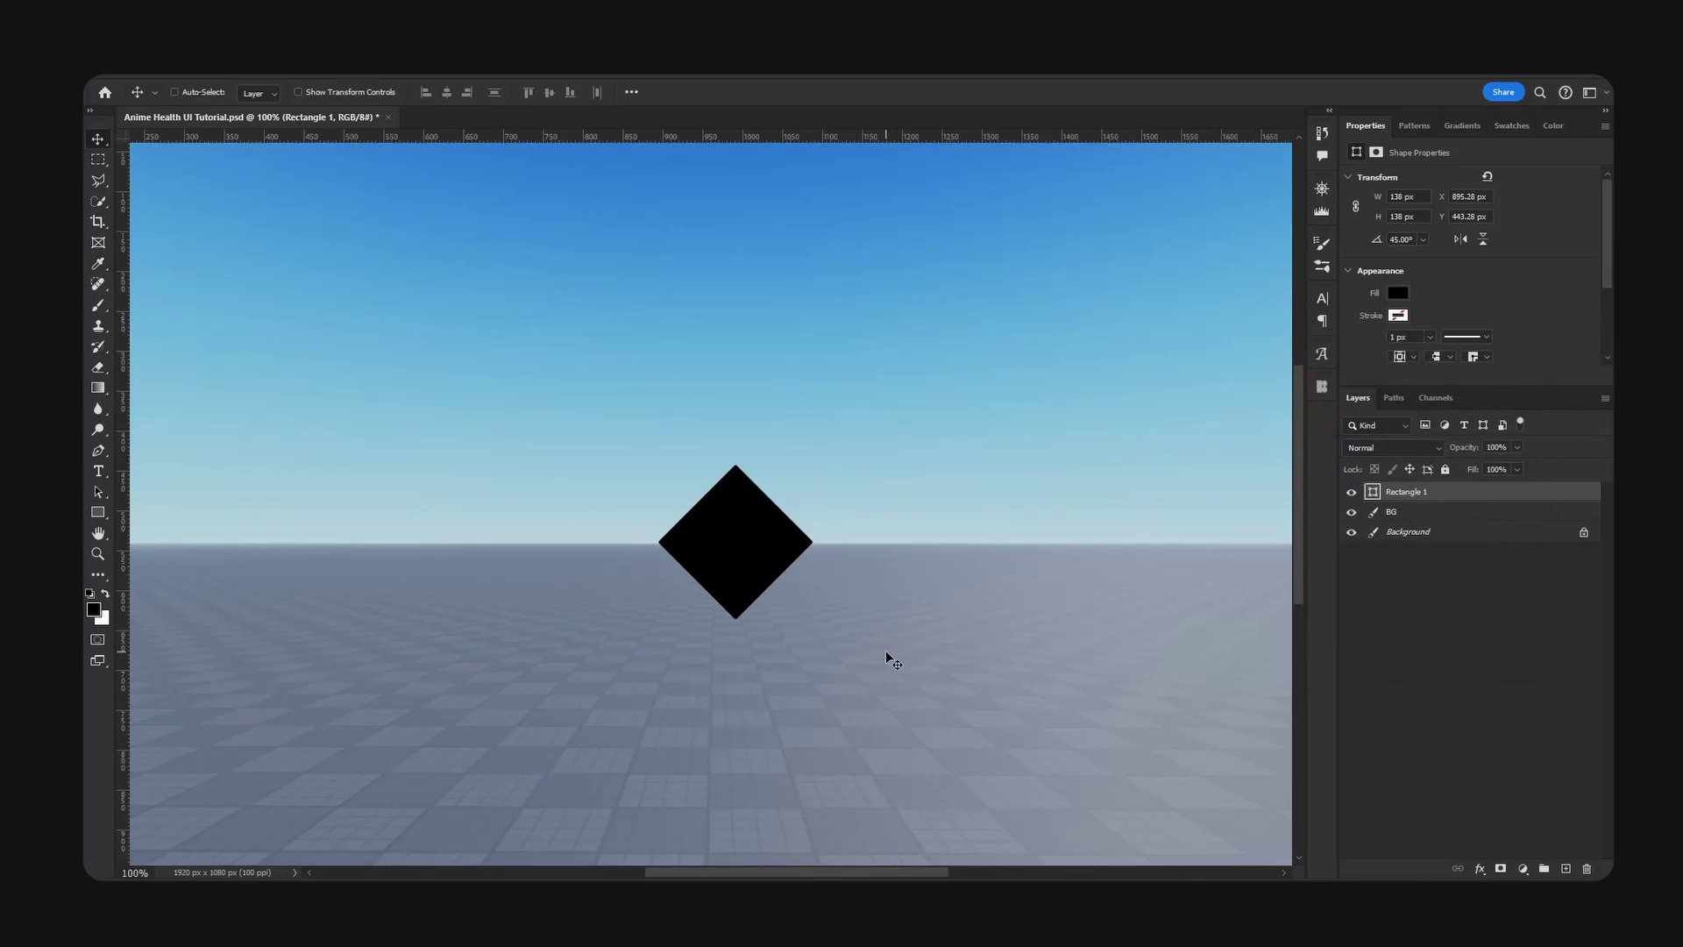
key(v)
double_click(1374, 494)
text(1c1c1c)
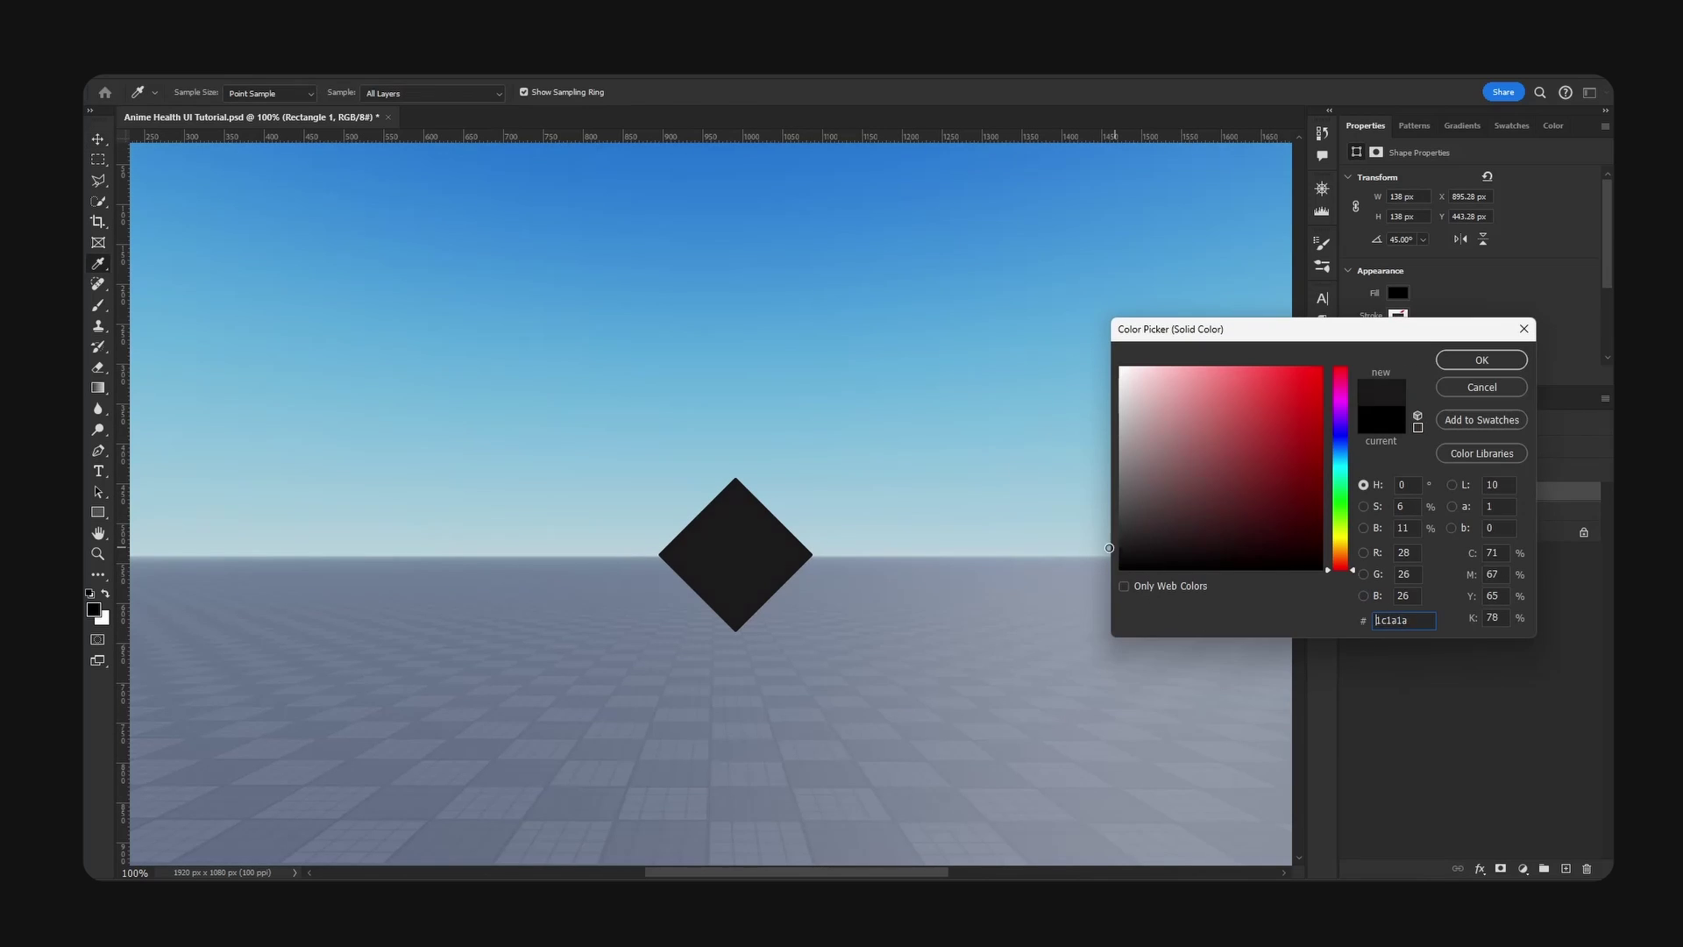
click(1459, 363)
- Add a new empty layer above the diamond and clip it to the diamond shape
click(1566, 869)
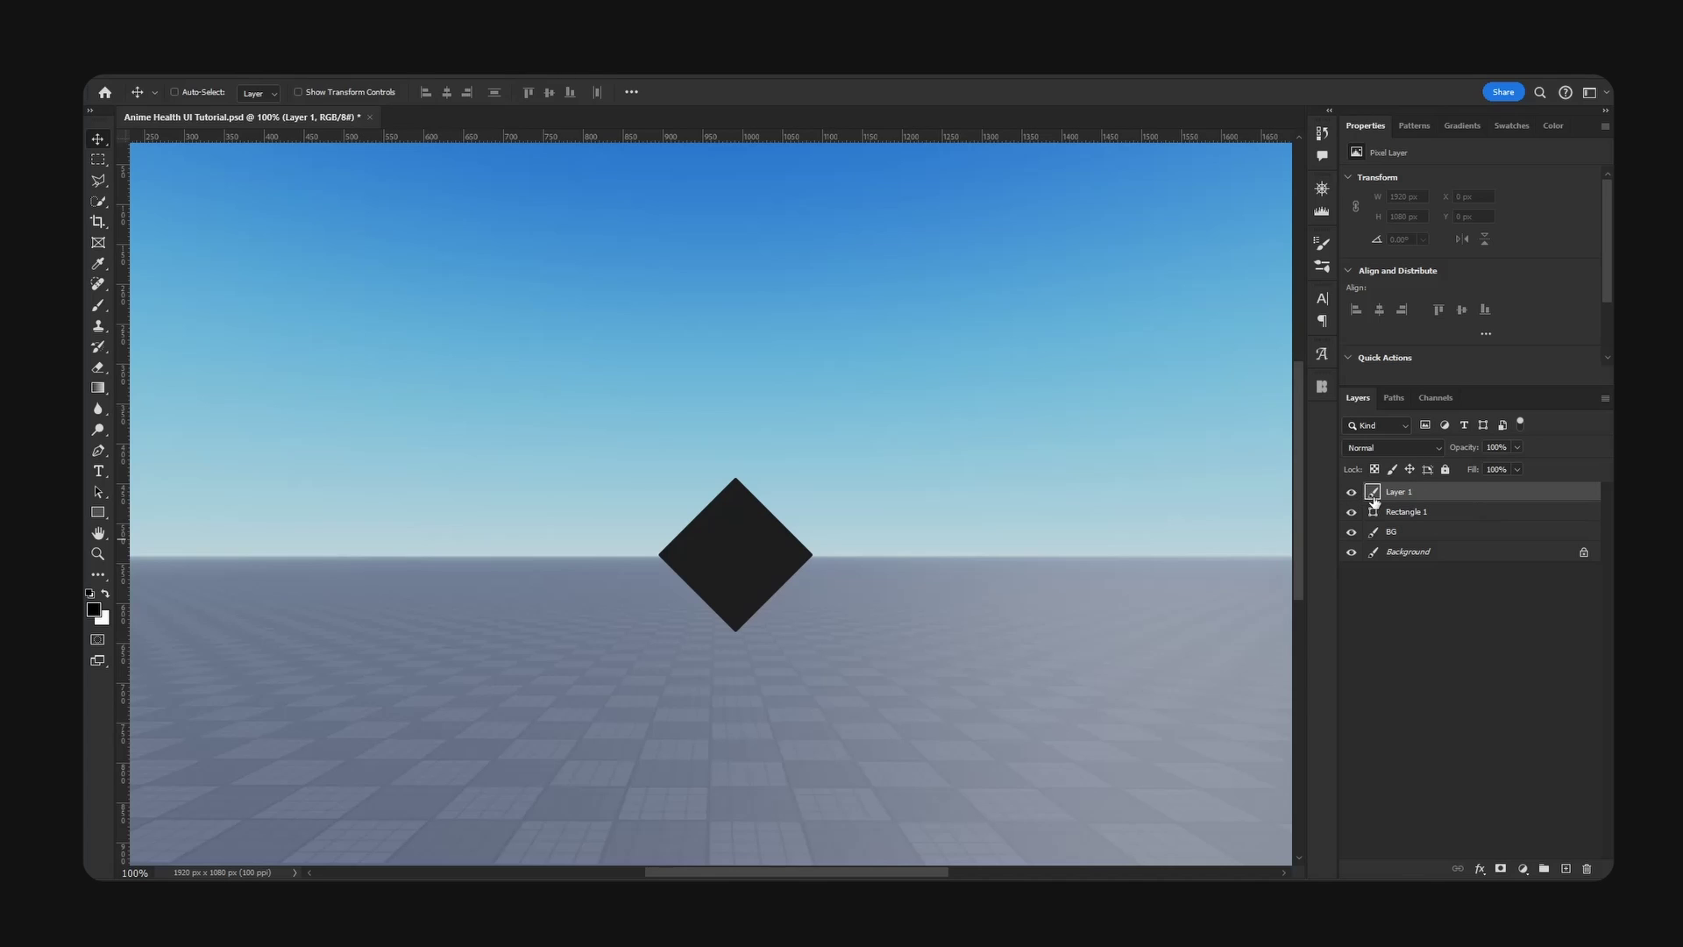
drag(1374, 500, 1400, 496)
key(b)
right_click(1443, 493)
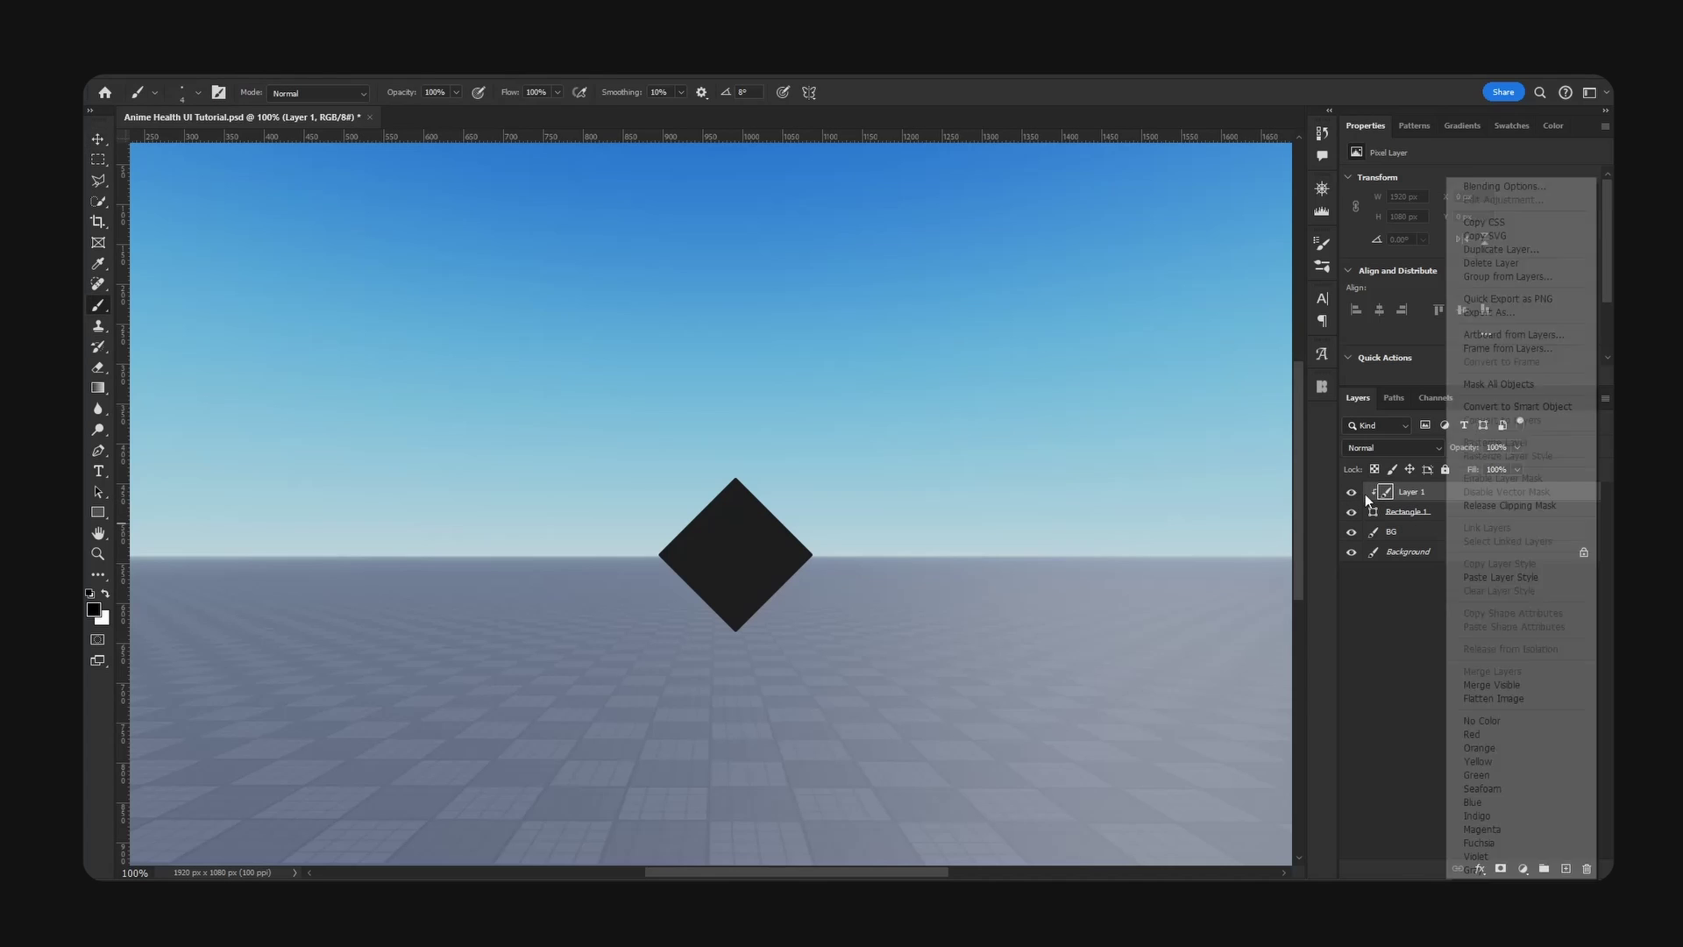
click(693, 545)
- Set up a large soft round brush with 36% opacity and 49% flow
click(192, 97)
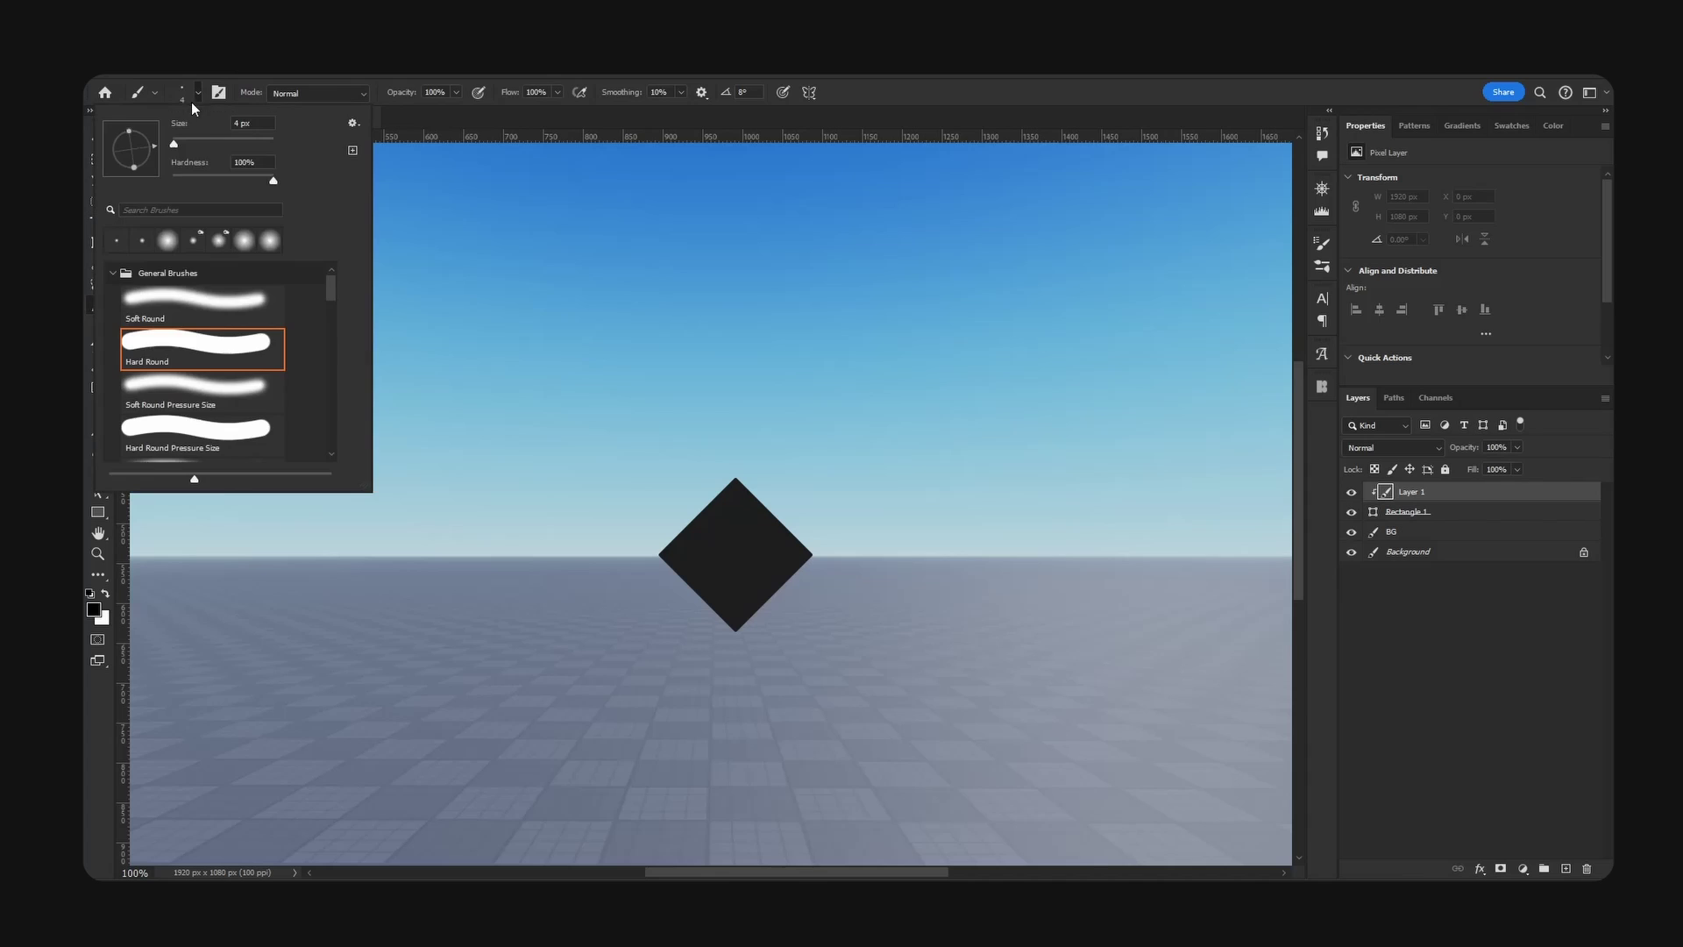
drag(404, 93, 355, 104)
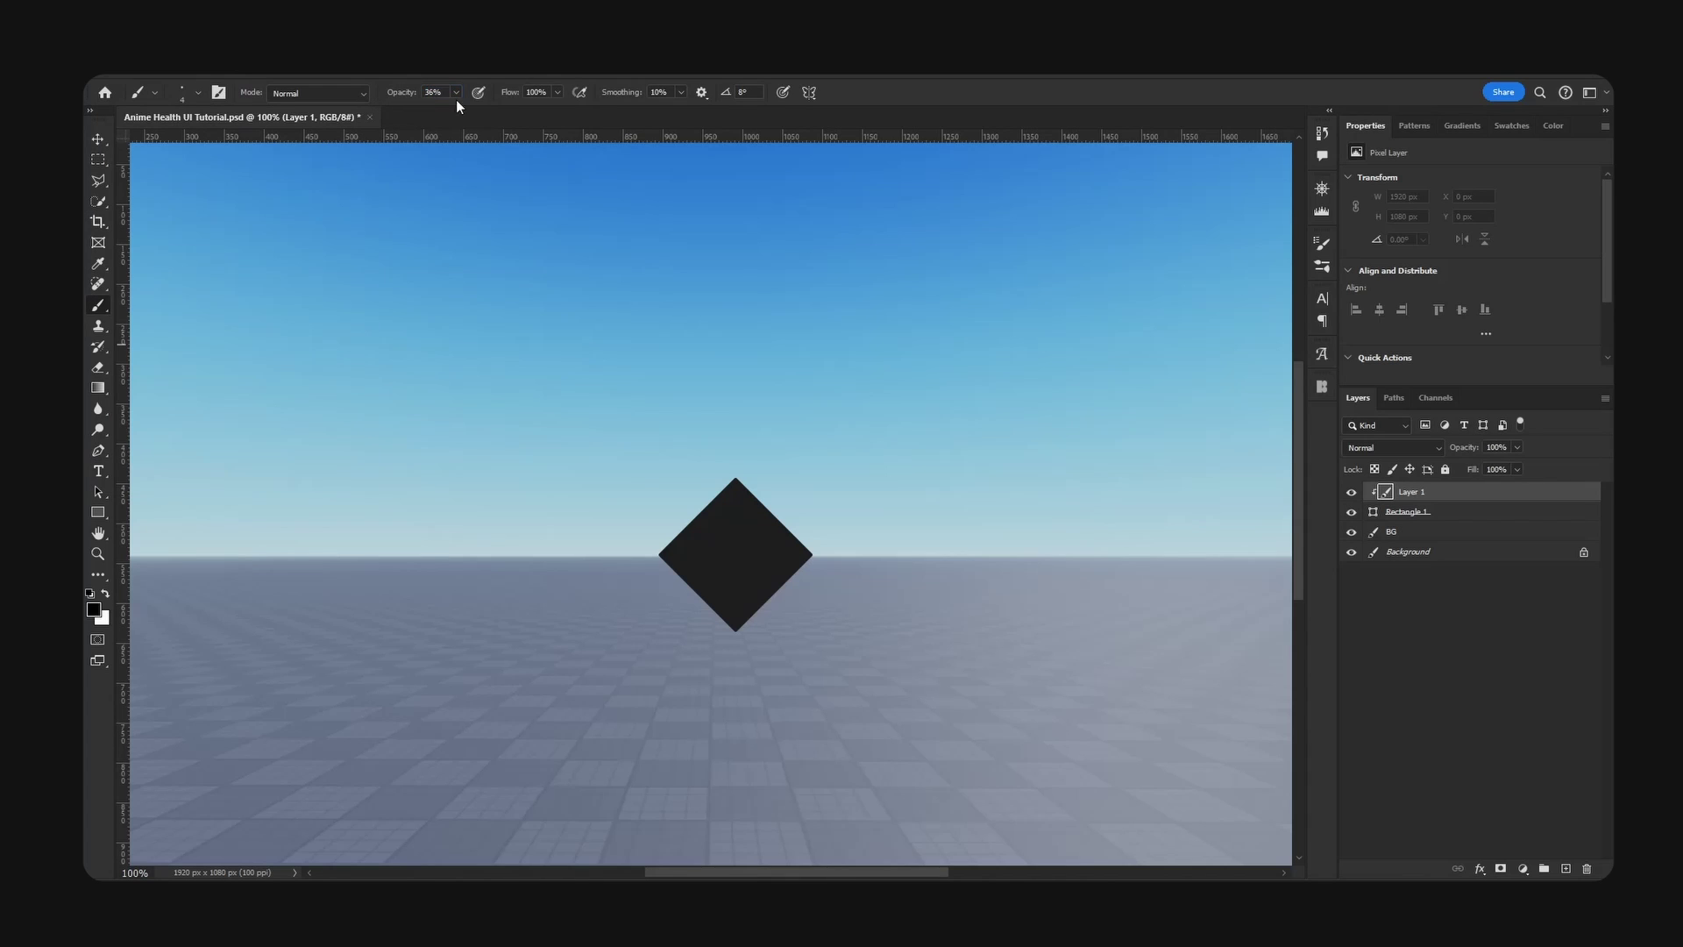
drag(511, 94, 467, 104)
key(bracketright)
key(bracketright)
key(bracketright)
key(bracketright)
key(bracketright)
key(bracketright)
key(bracketright)
key(bracketright)
key(bracketright)
key(bracketright)
key(bracketright)
key(bracketright)
key(bracketright)
key(bracketright)
key(bracketright)
key(bracketright)
key(bracketright)
key(bracketright)
key(bracketright)
key(bracketright)
- Pick a saturated orange-red foreground colour and brush a soft glow onto the diamond's lower half on the clipped layer
click(1554, 128)
drag(1593, 337, 1592, 351)
drag(1591, 225, 1593, 351)
drag(1568, 145, 1585, 132)
click(1597, 358)
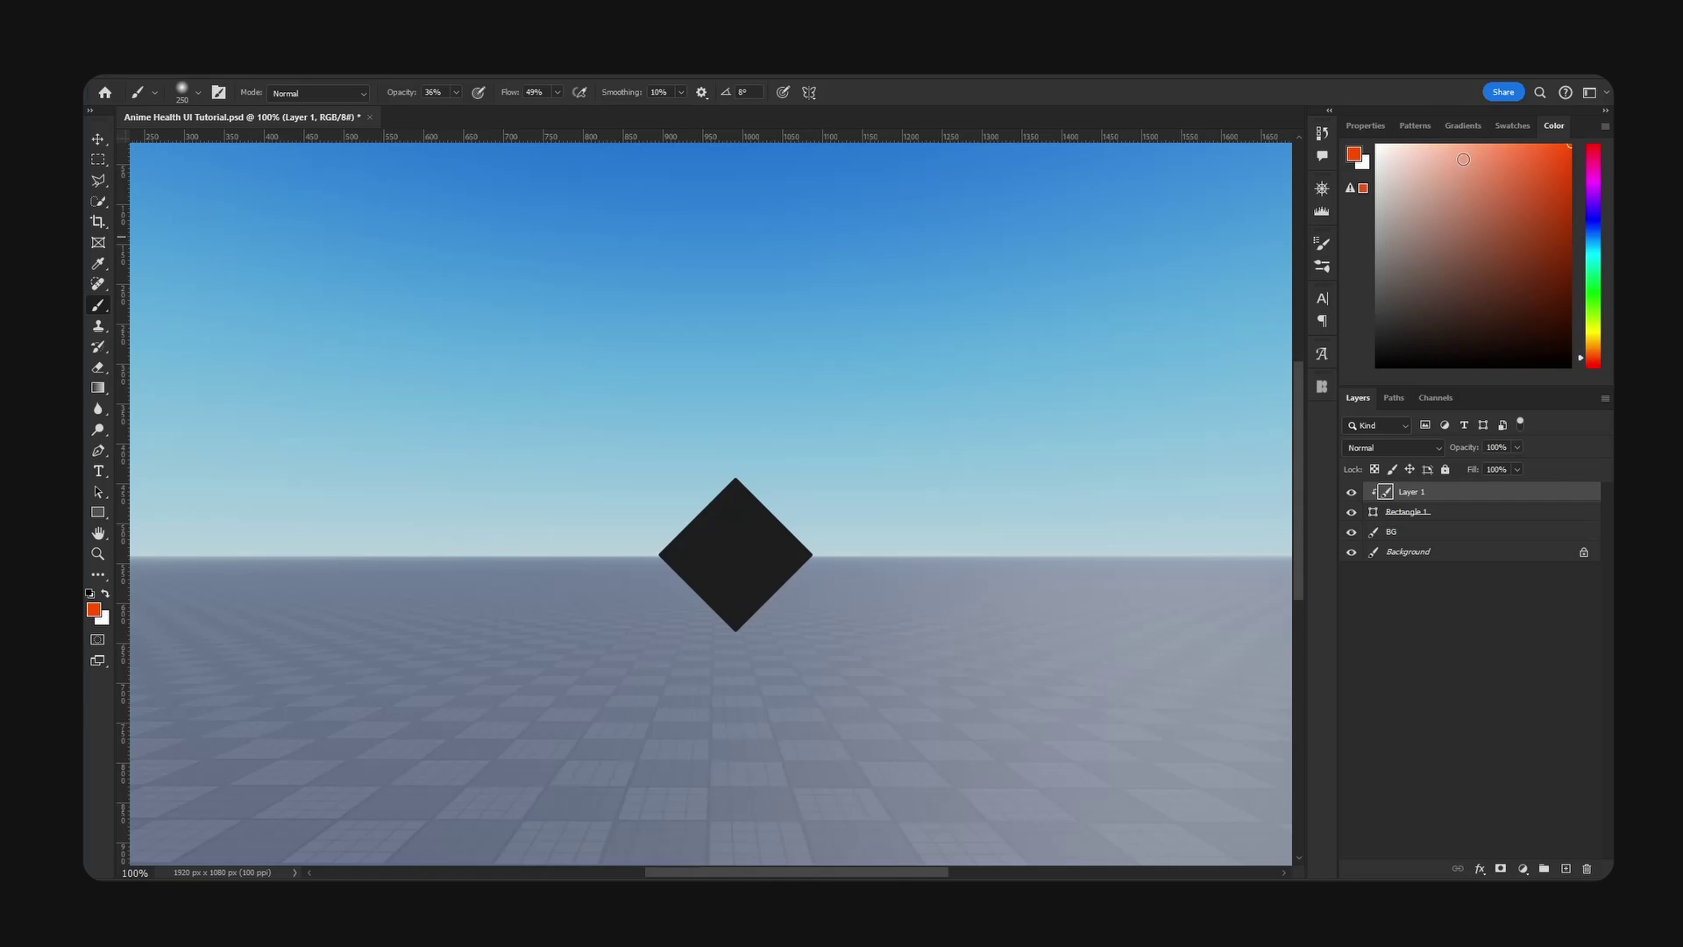
alt+right_drag(734, 647, 832, 647)
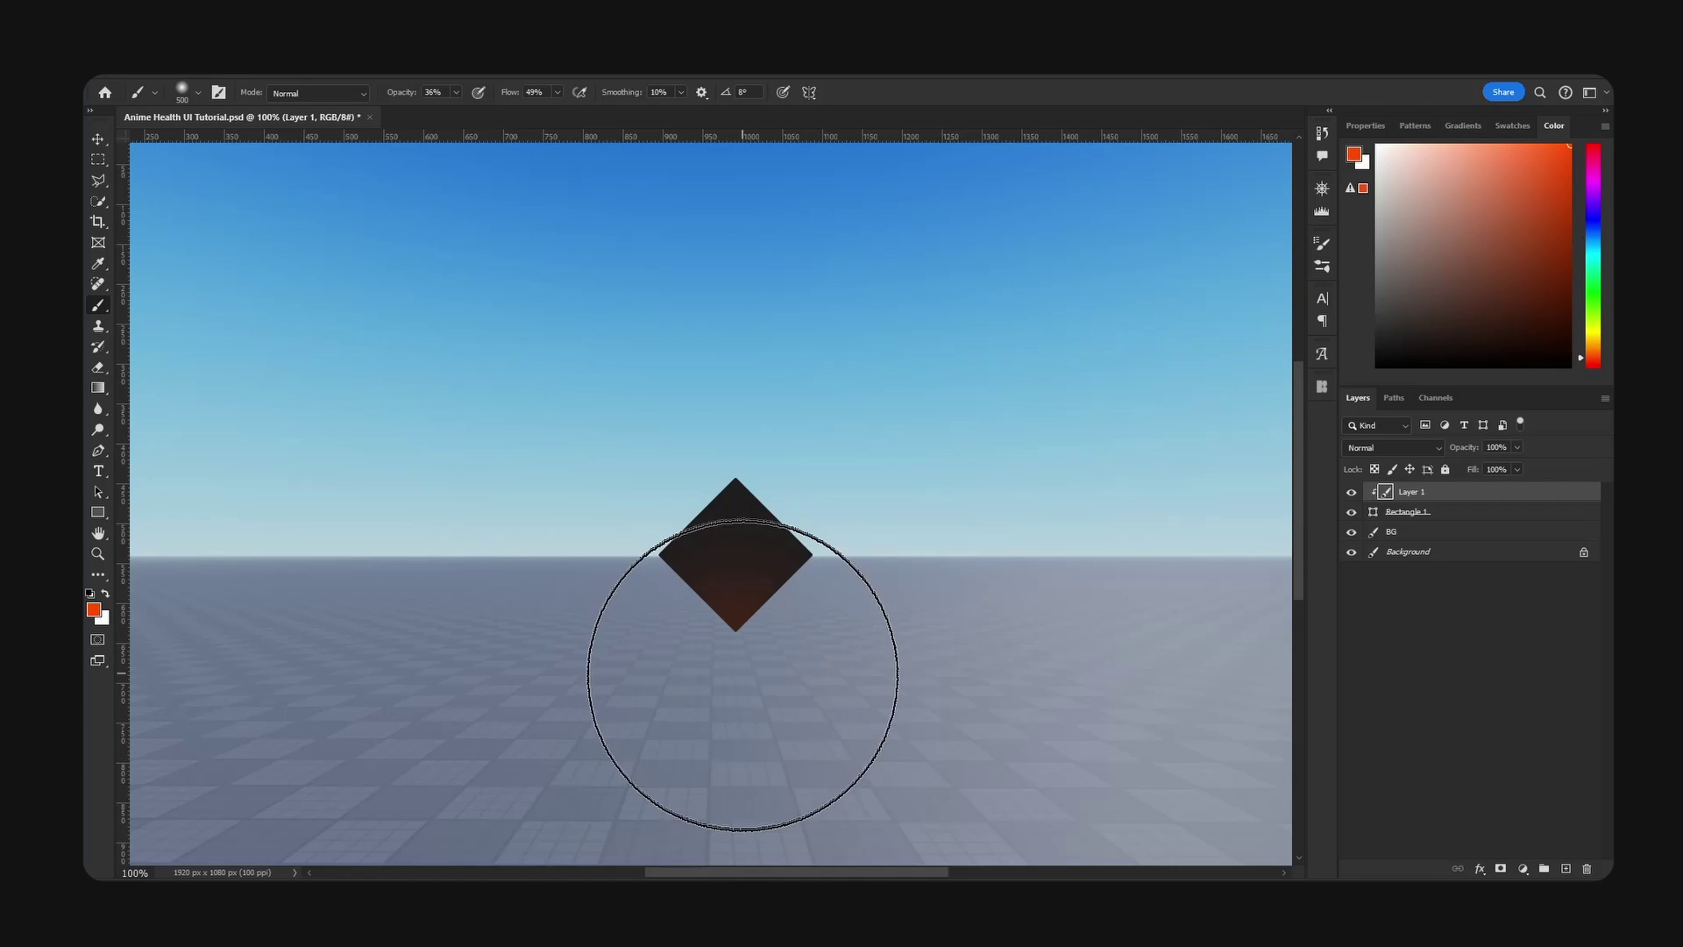
key(v)
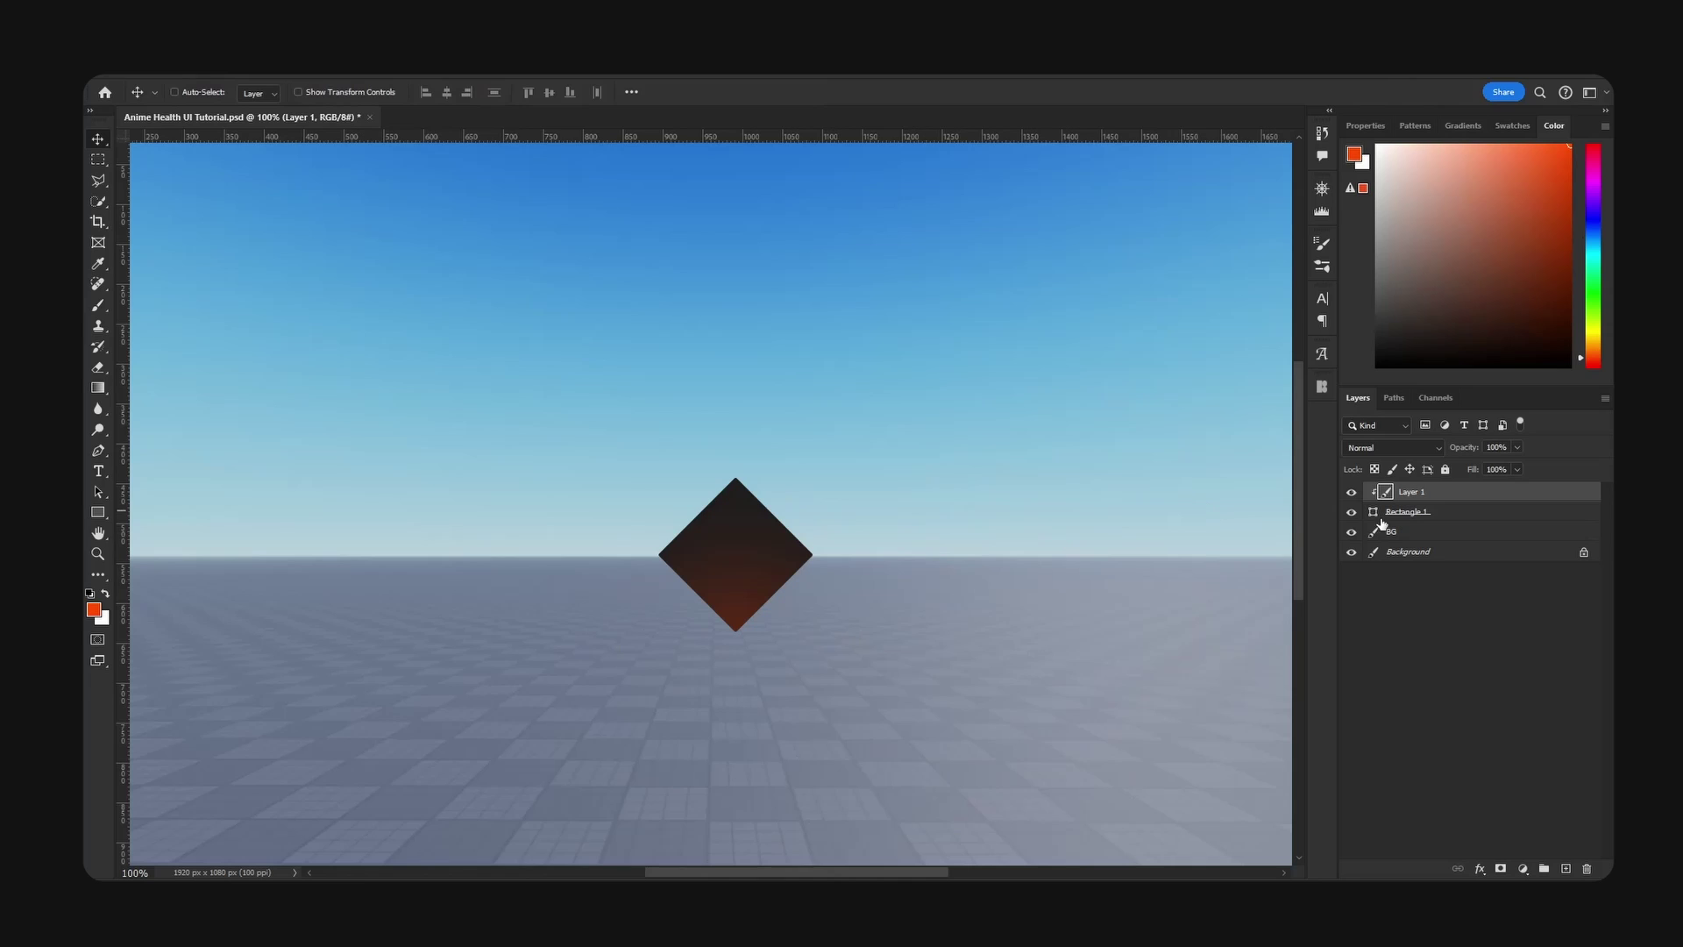
- Duplicate the diamond shape above the glow layer and remove the copy's fill
click(1353, 513)
alt+drag(1417, 518, 1431, 488)
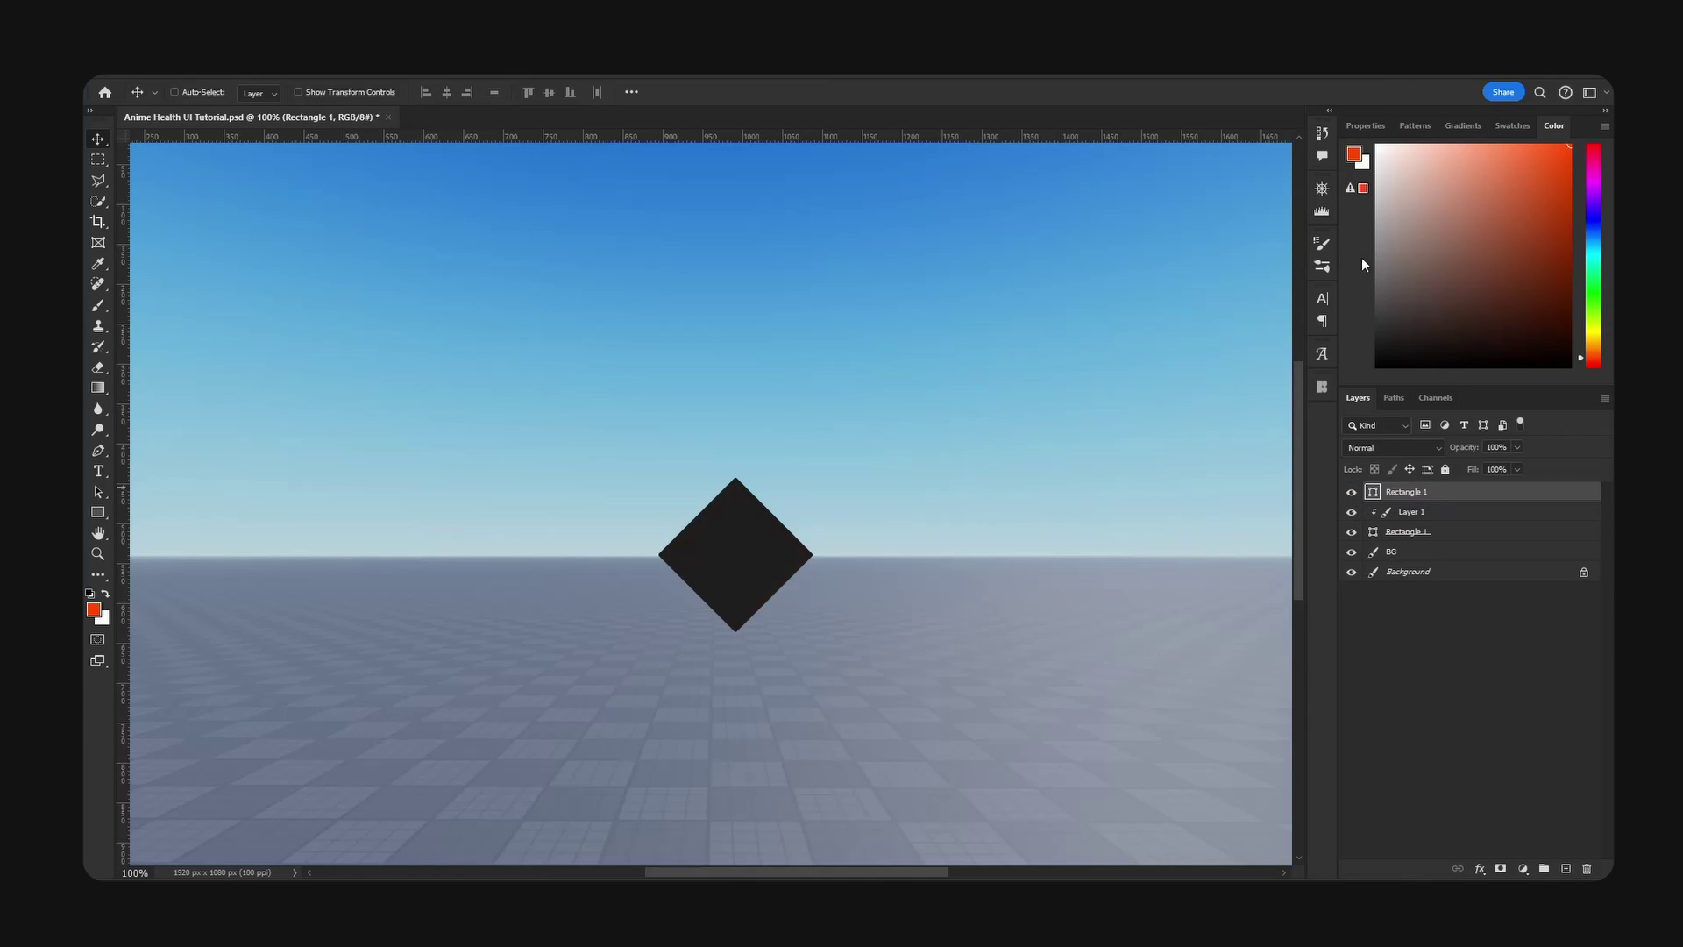
click(1361, 130)
click(1398, 267)
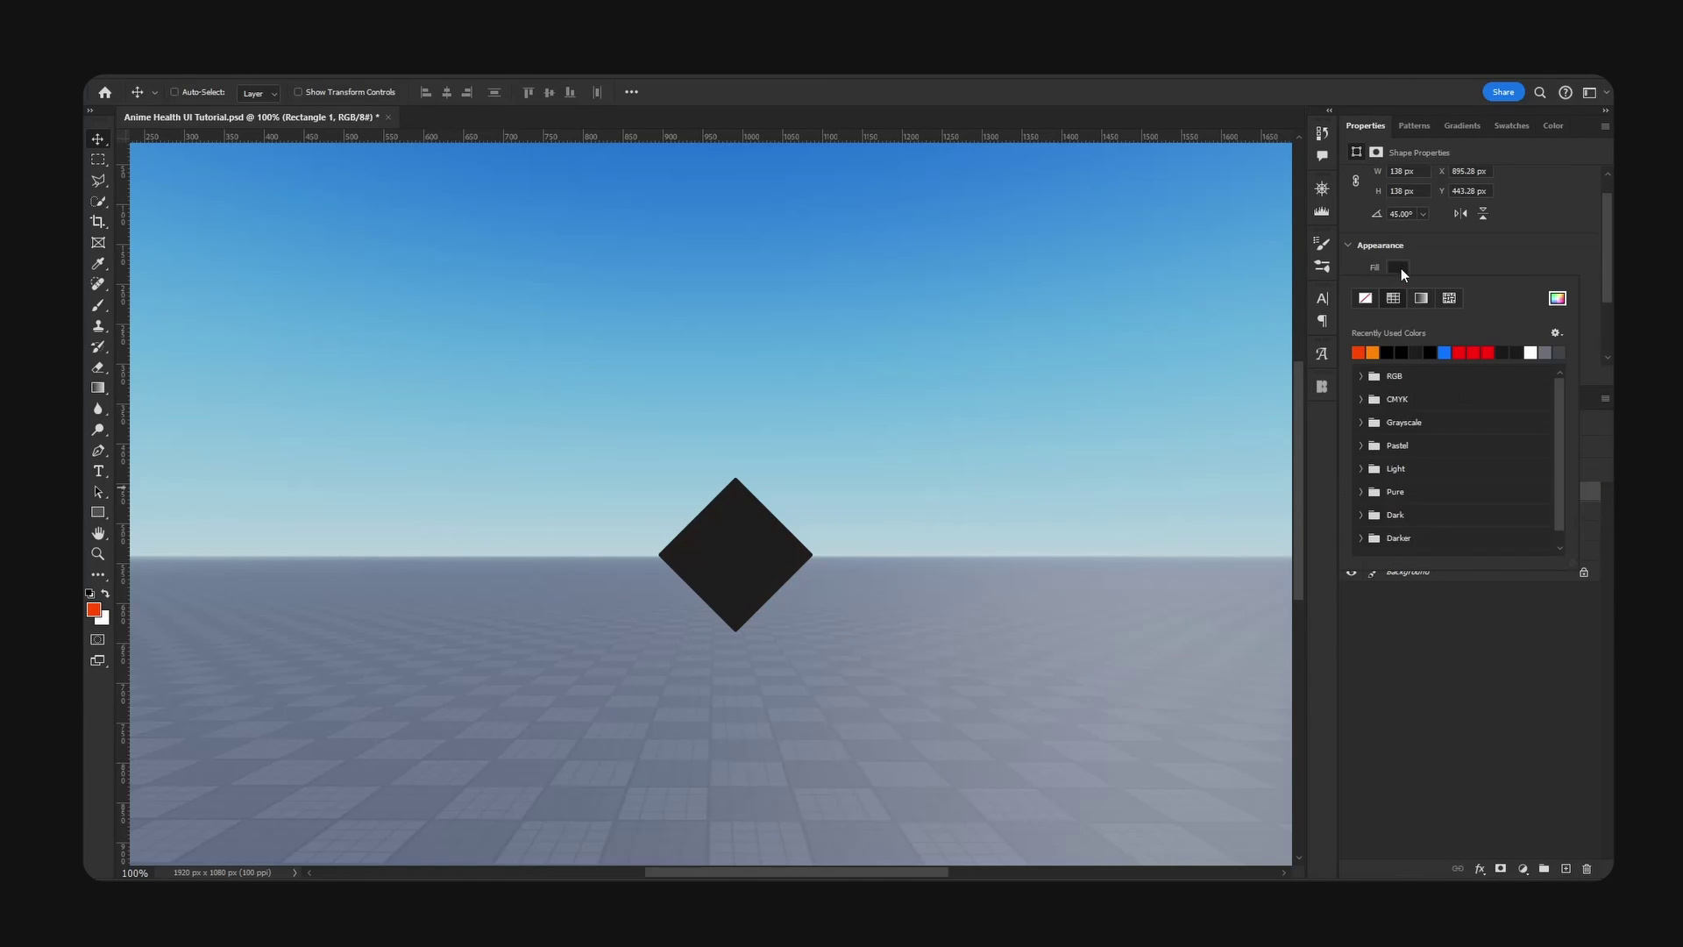
click(1364, 298)
- Give the duplicated diamond a white 3 px stroke aligned to the inside
click(1398, 289)
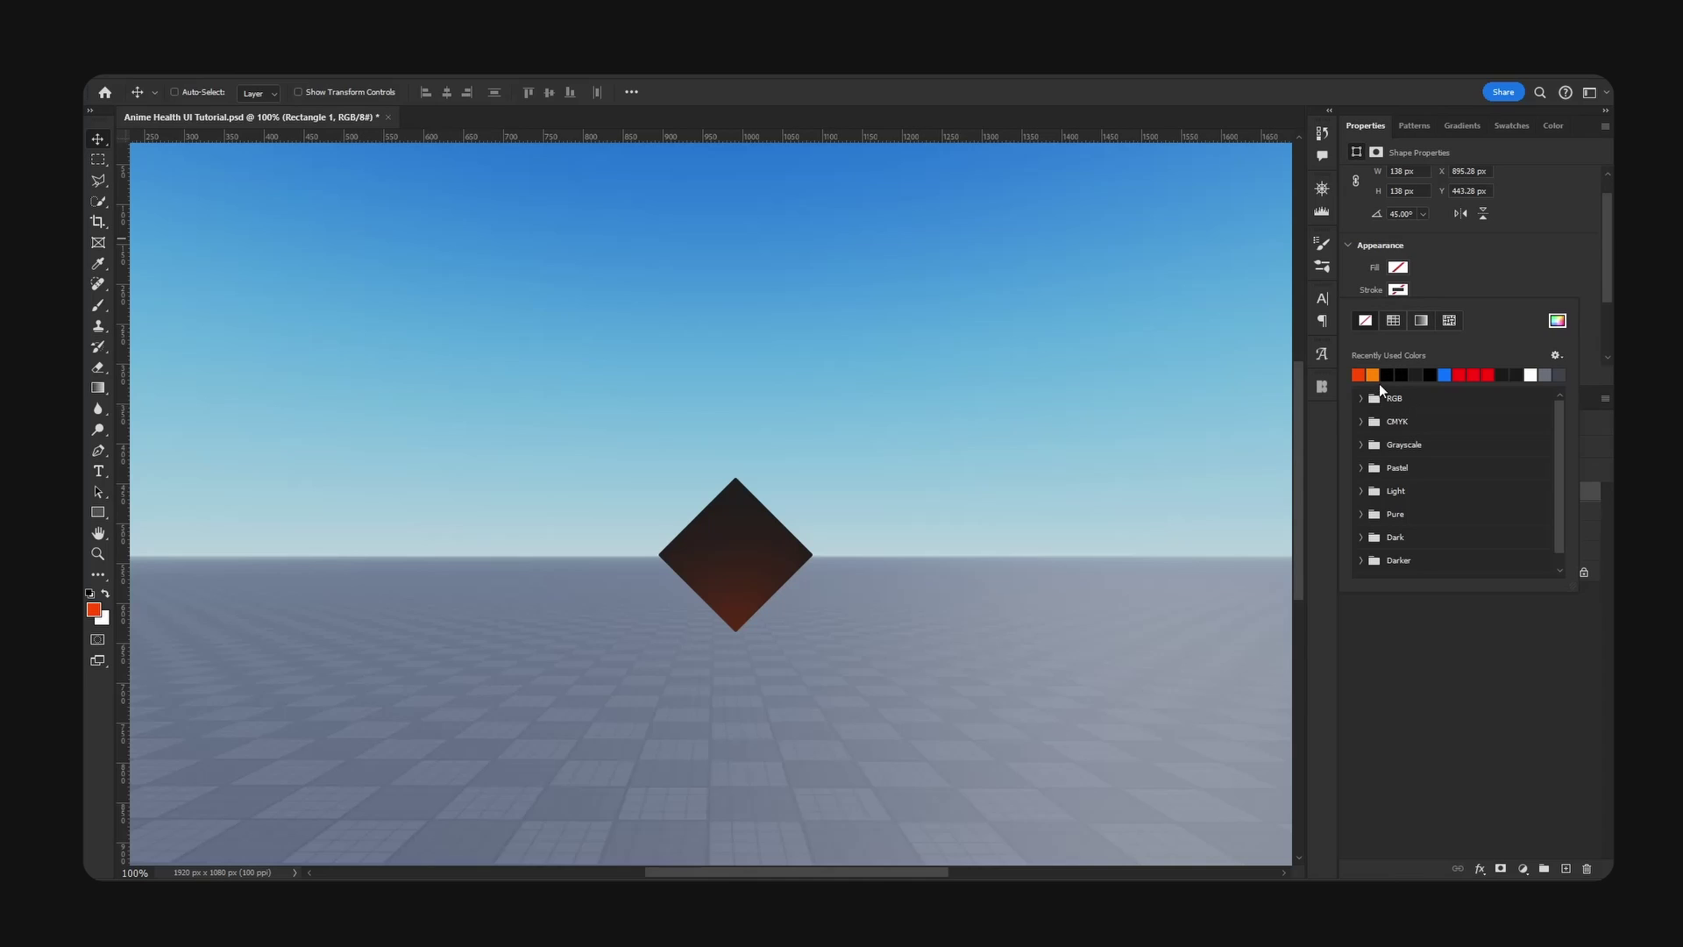
click(1544, 373)
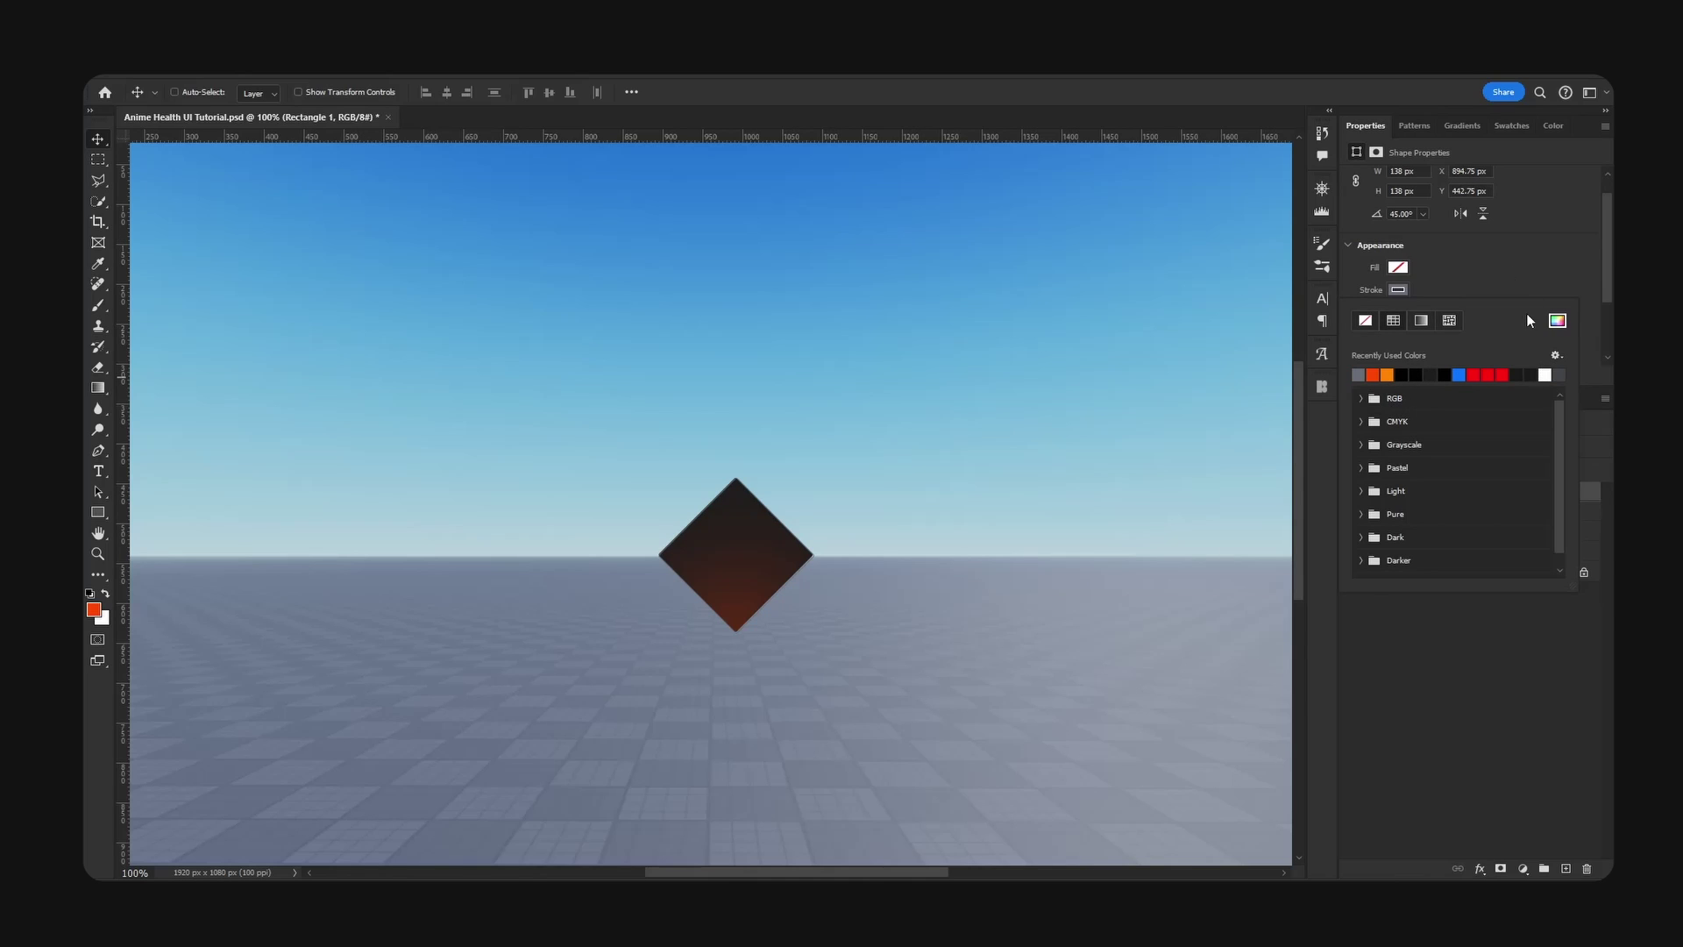
key(Escape)
click(1403, 290)
click(1546, 375)
key(Escape)
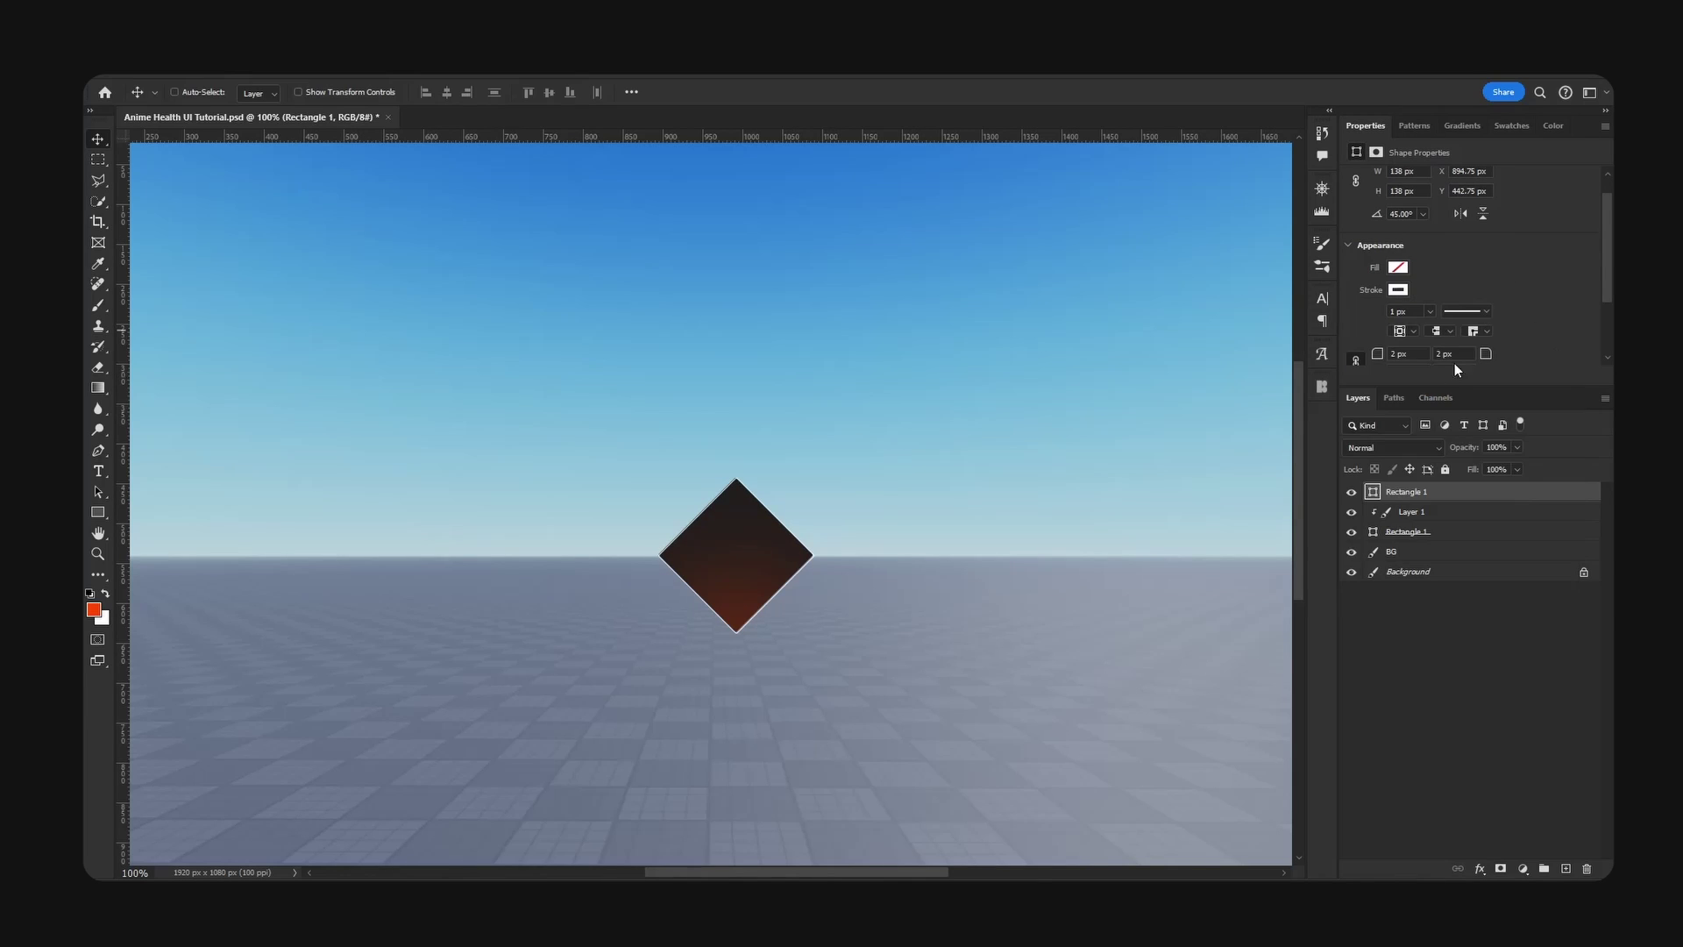
drag(1422, 312, 1224, 341)
text(3)
key(Return)
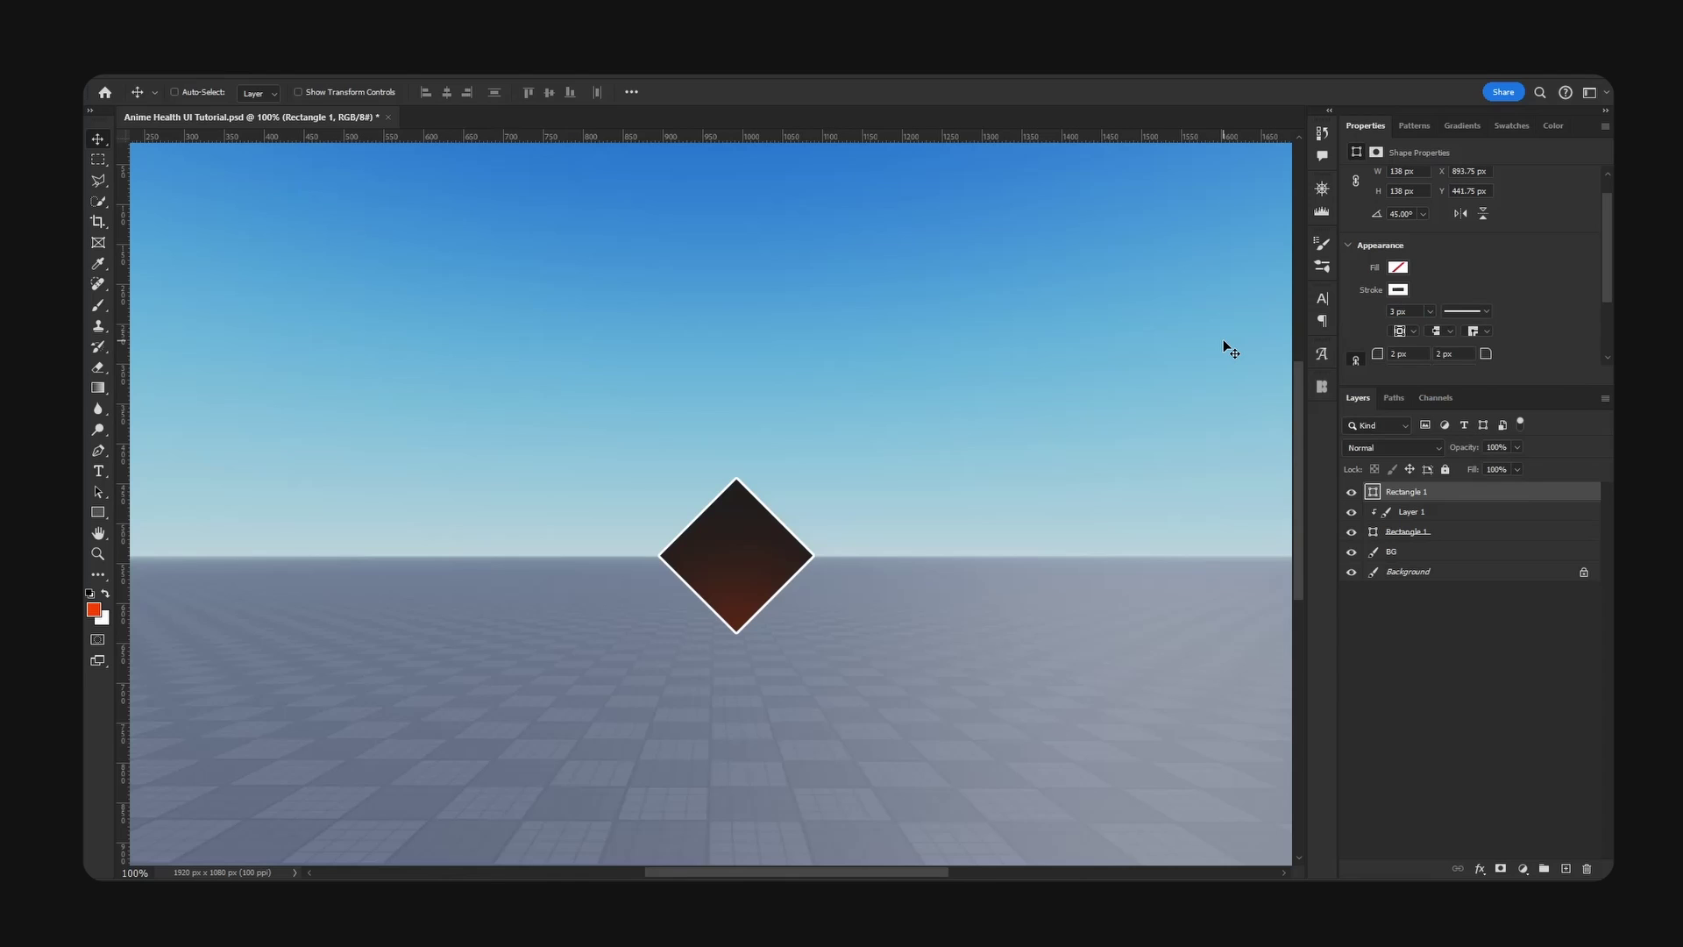
scroll(1379, 327, down, 2)
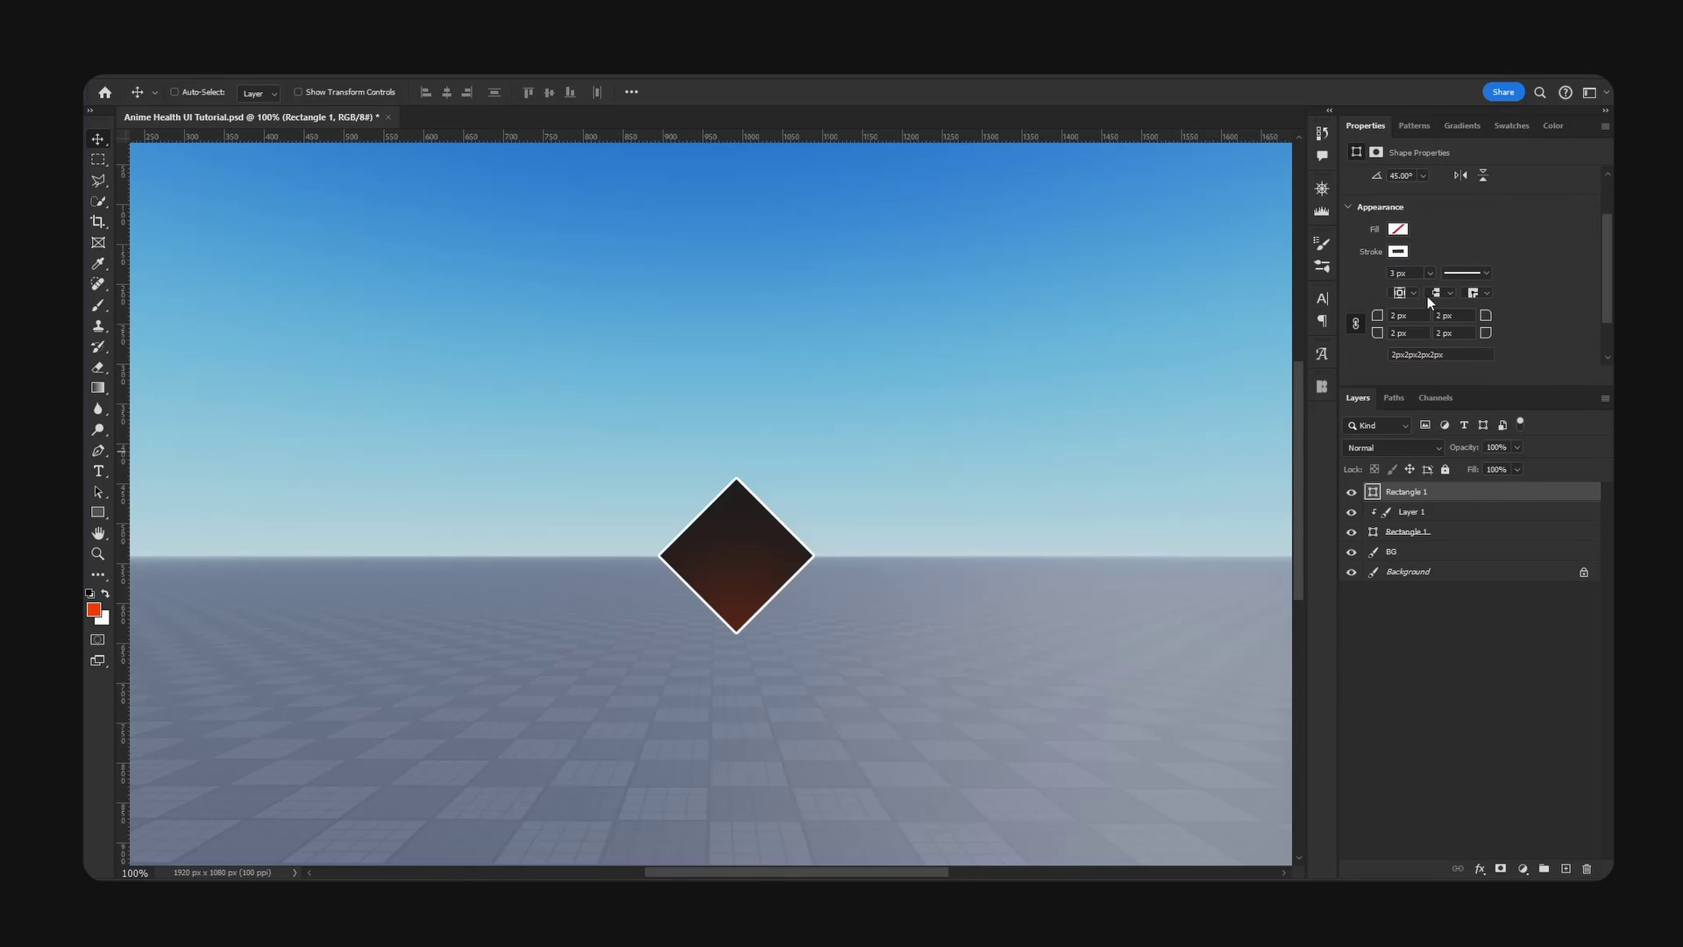
click(1408, 305)
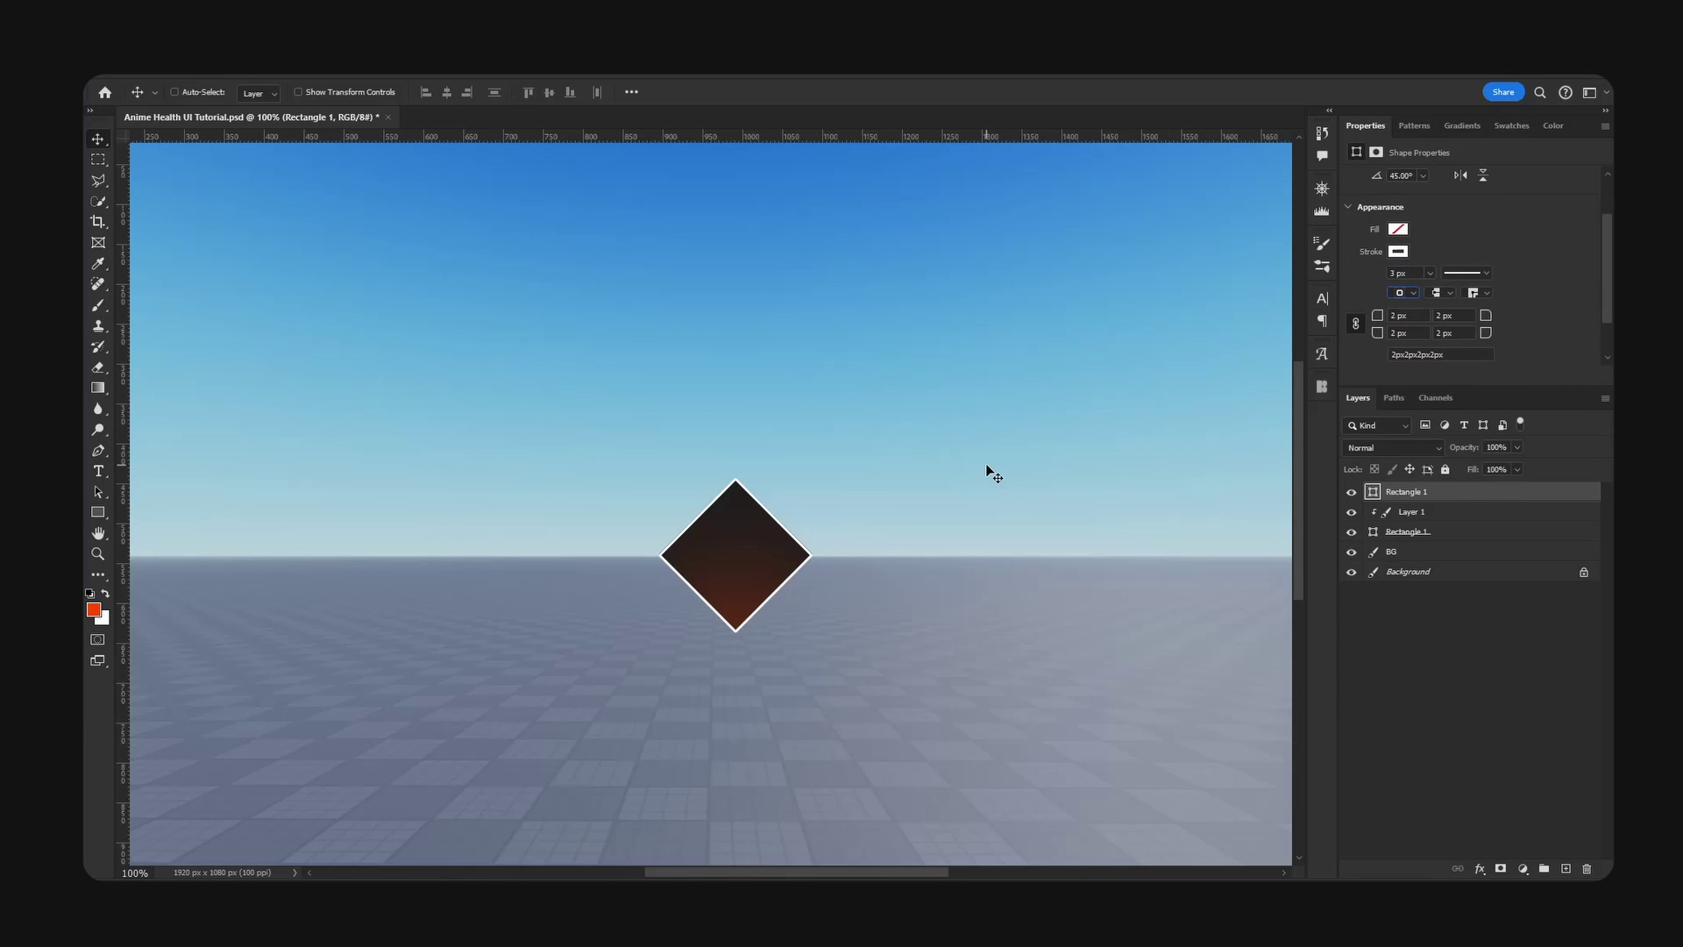
- Scale the white outline diamond down to about 89.4% around its centre
key(ctrl+plus)
key(ctrl+t)
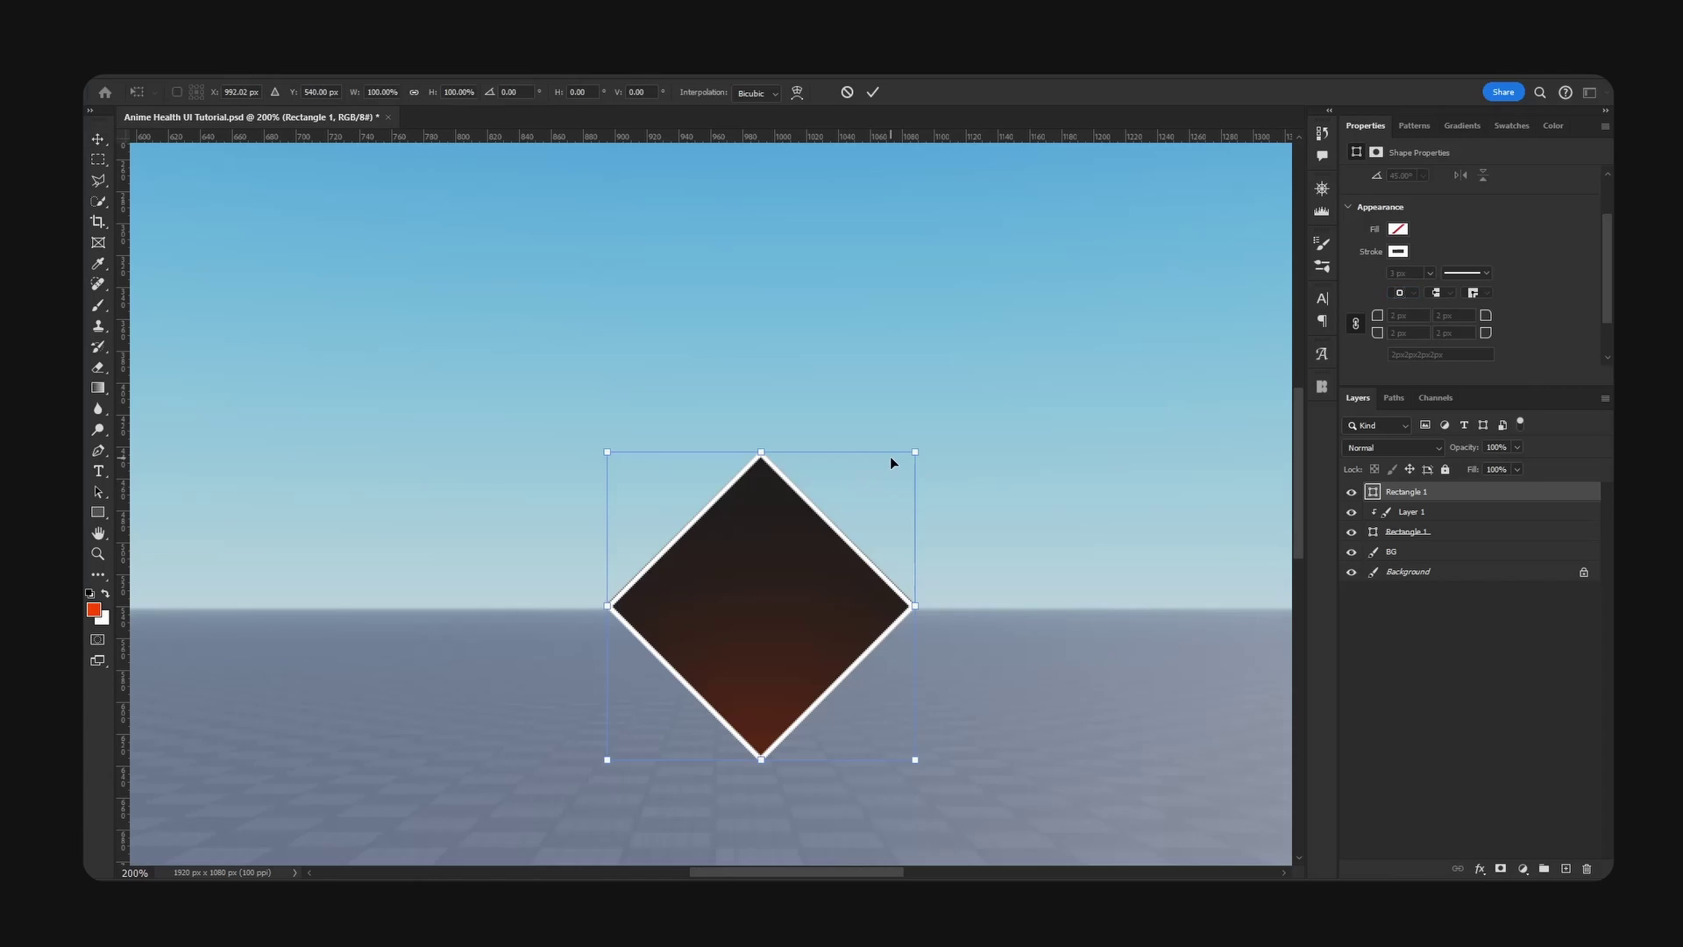
alt+drag(912, 454, 894, 465)
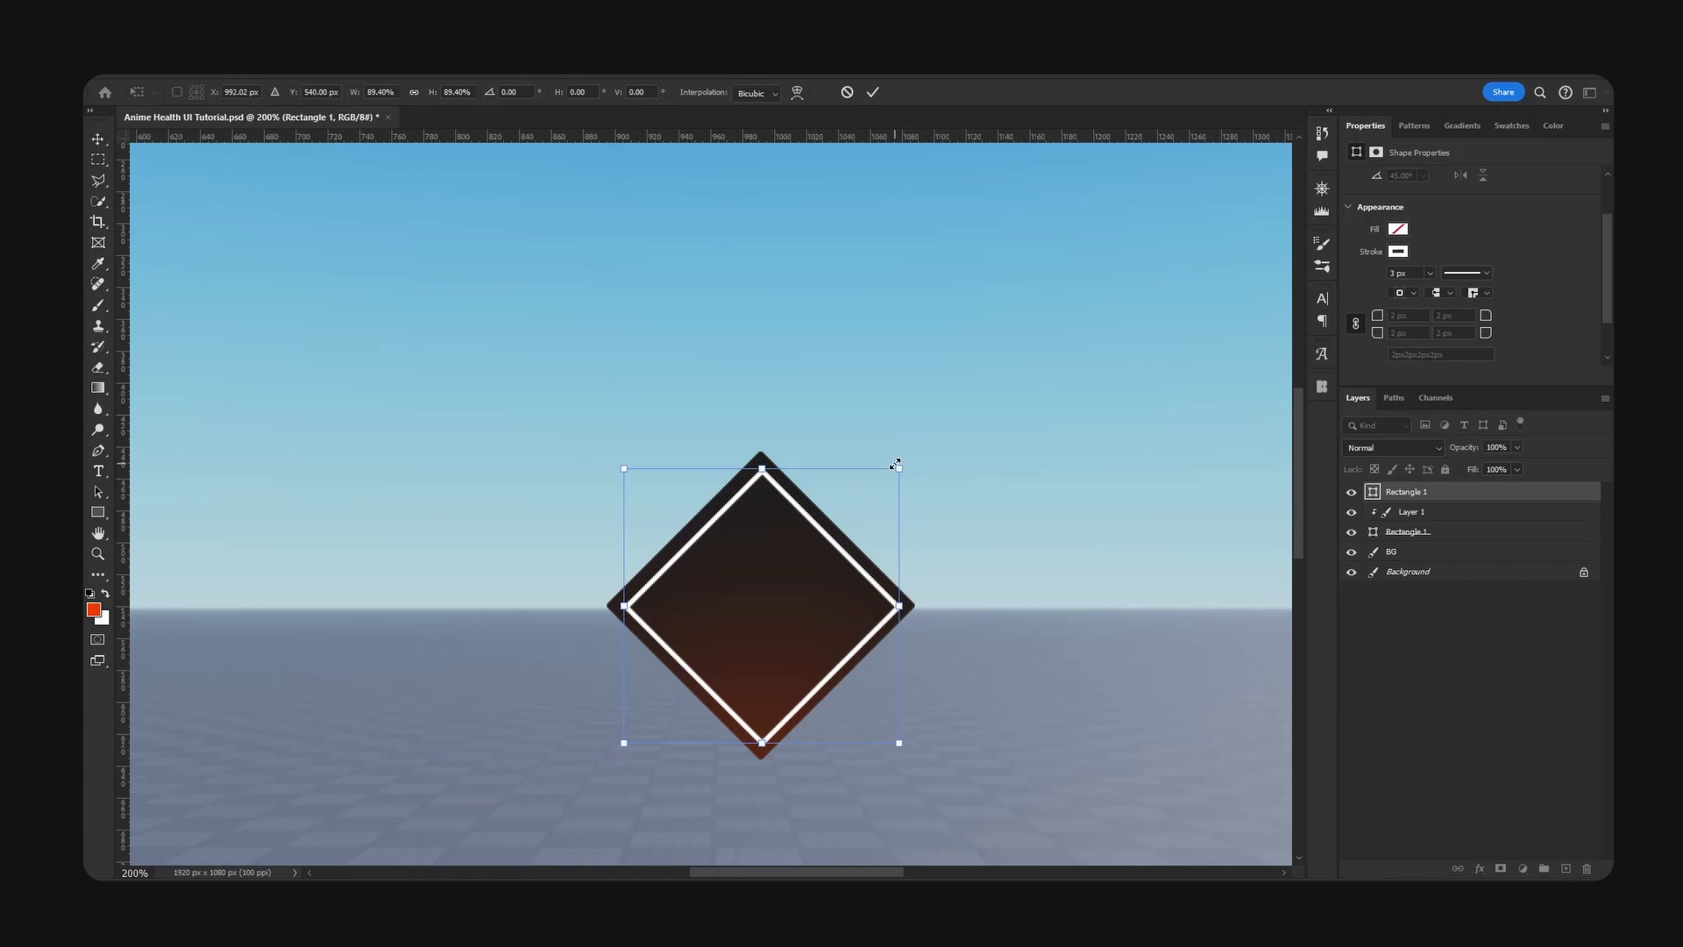
key(Return)
key(ctrl+minus)
key(ctrl+minus)
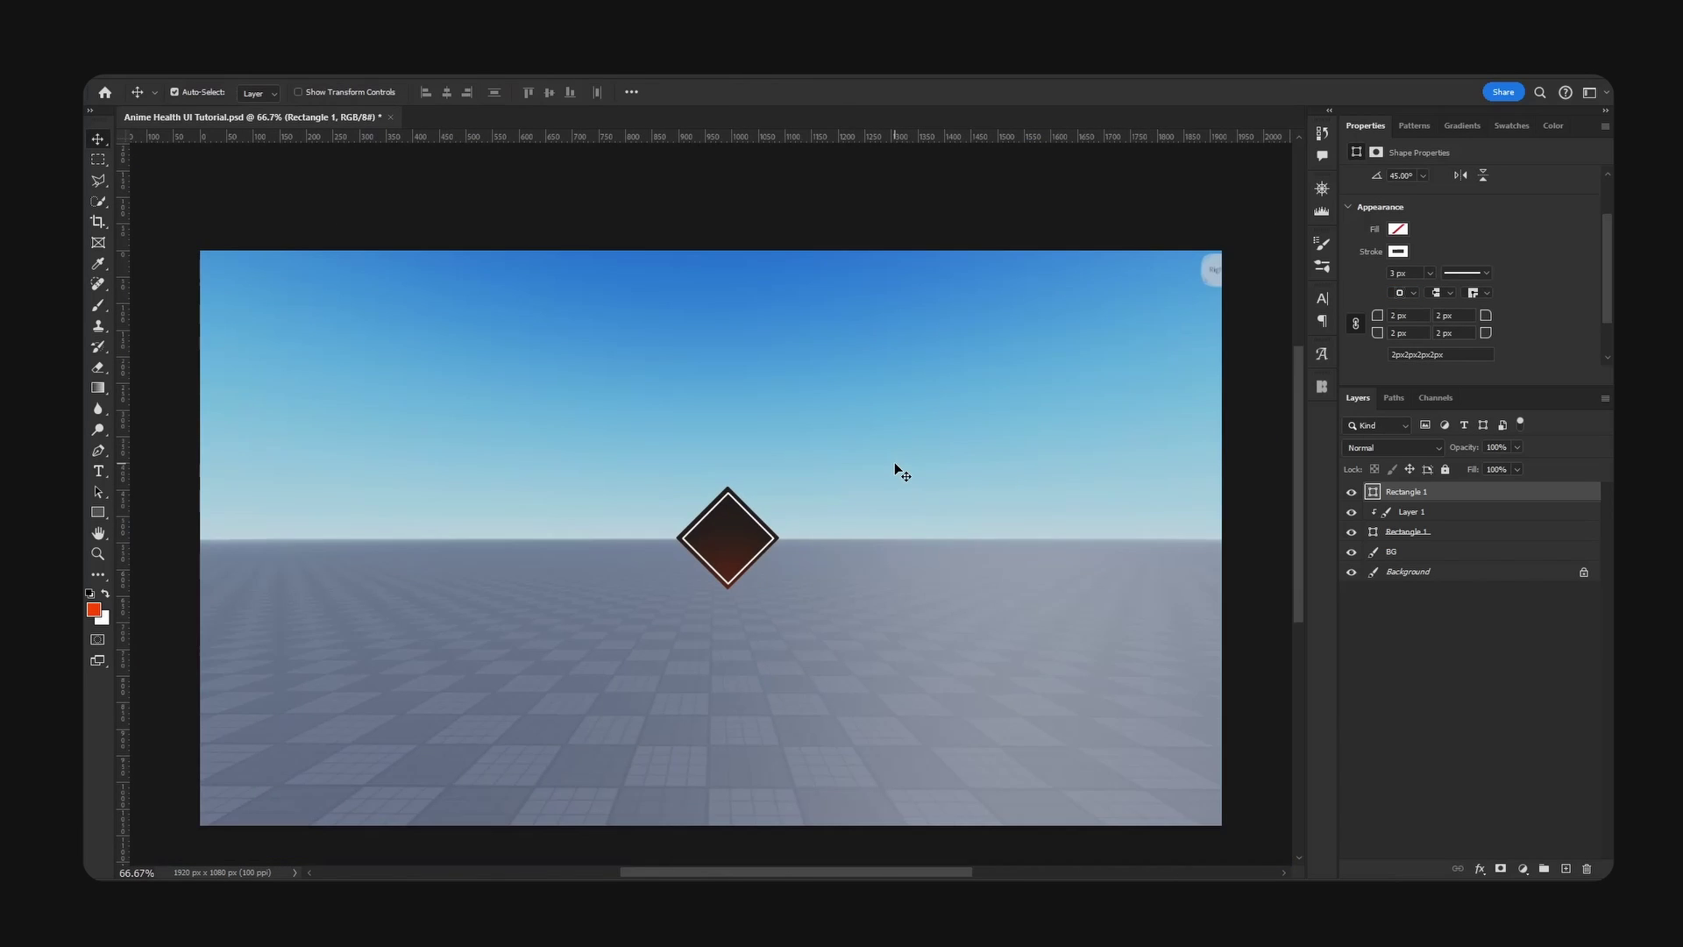
- Shrink the white outline diamond slightly further around its centre to widen the dark border around it
key(ctrl+plus)
key(ctrl+plus)
key(ctrl+plus)
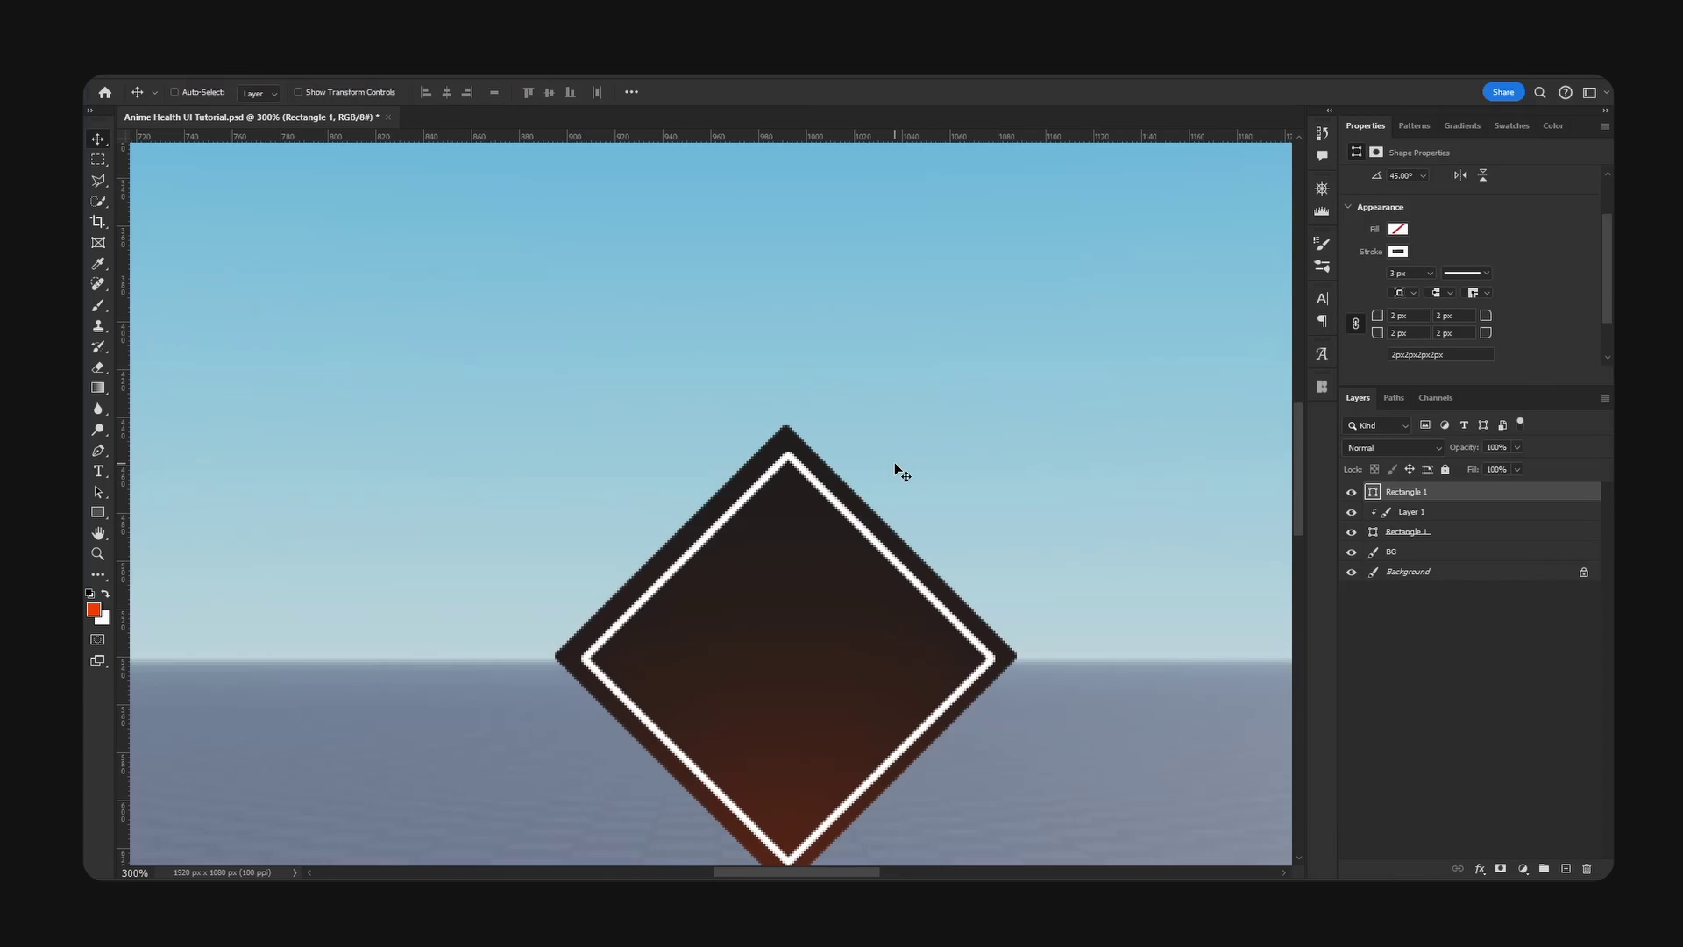
scroll(898, 370, down, 2)
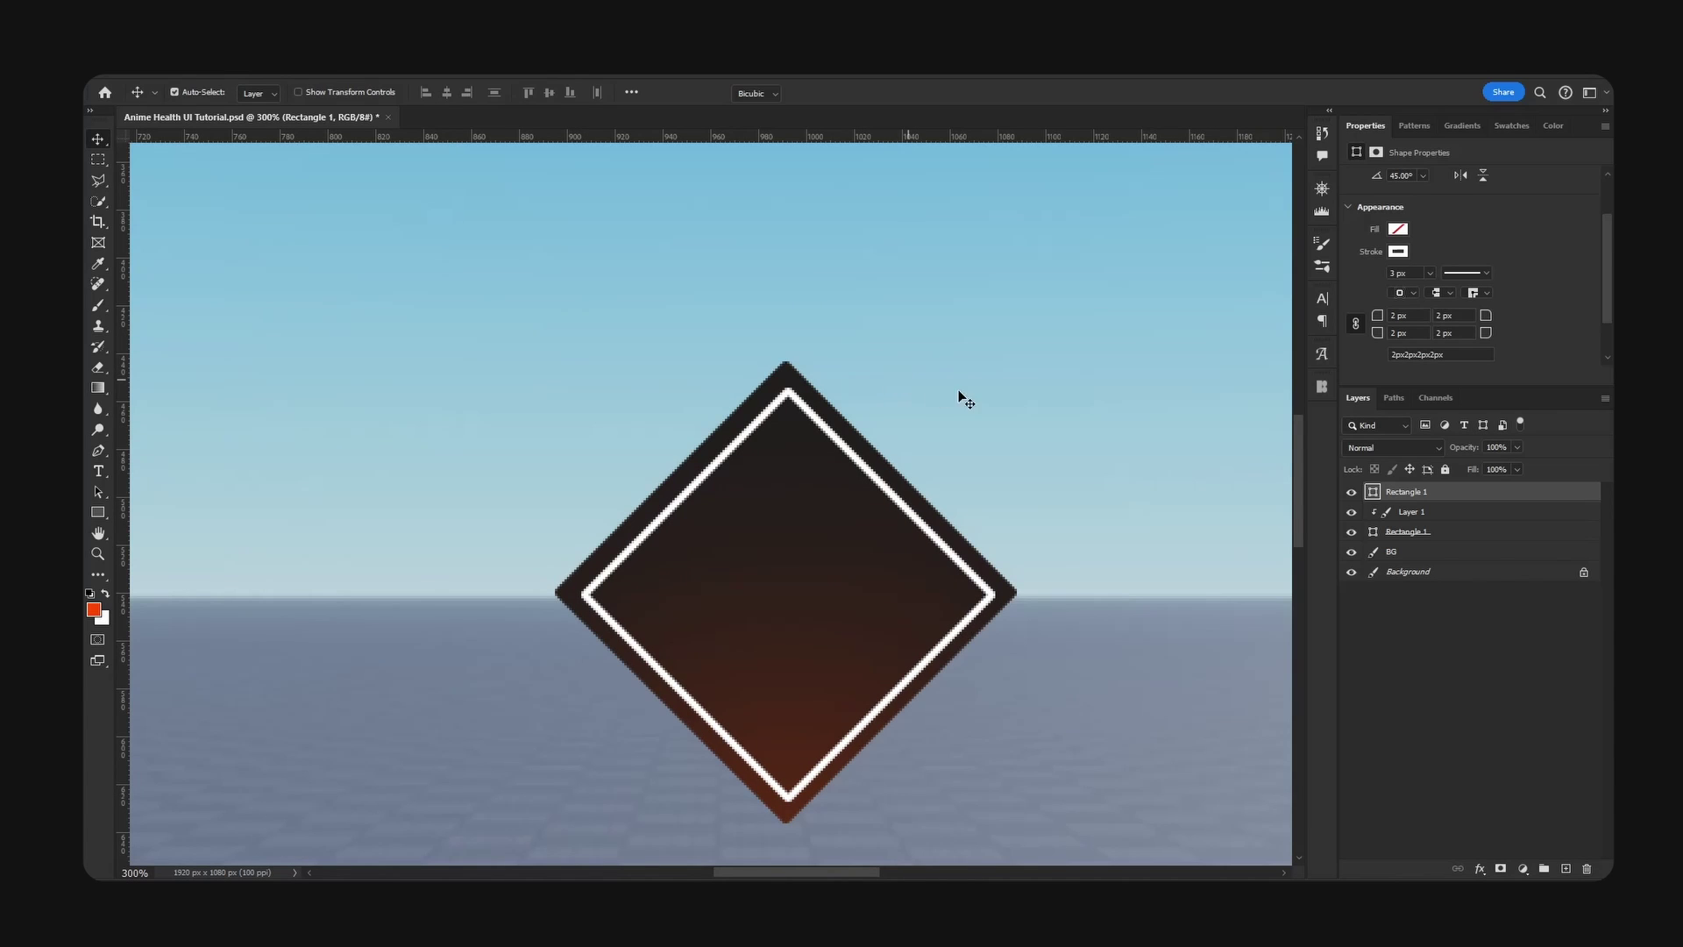
key(ctrl+t)
alt+drag(994, 380, 985, 386)
key(Return)
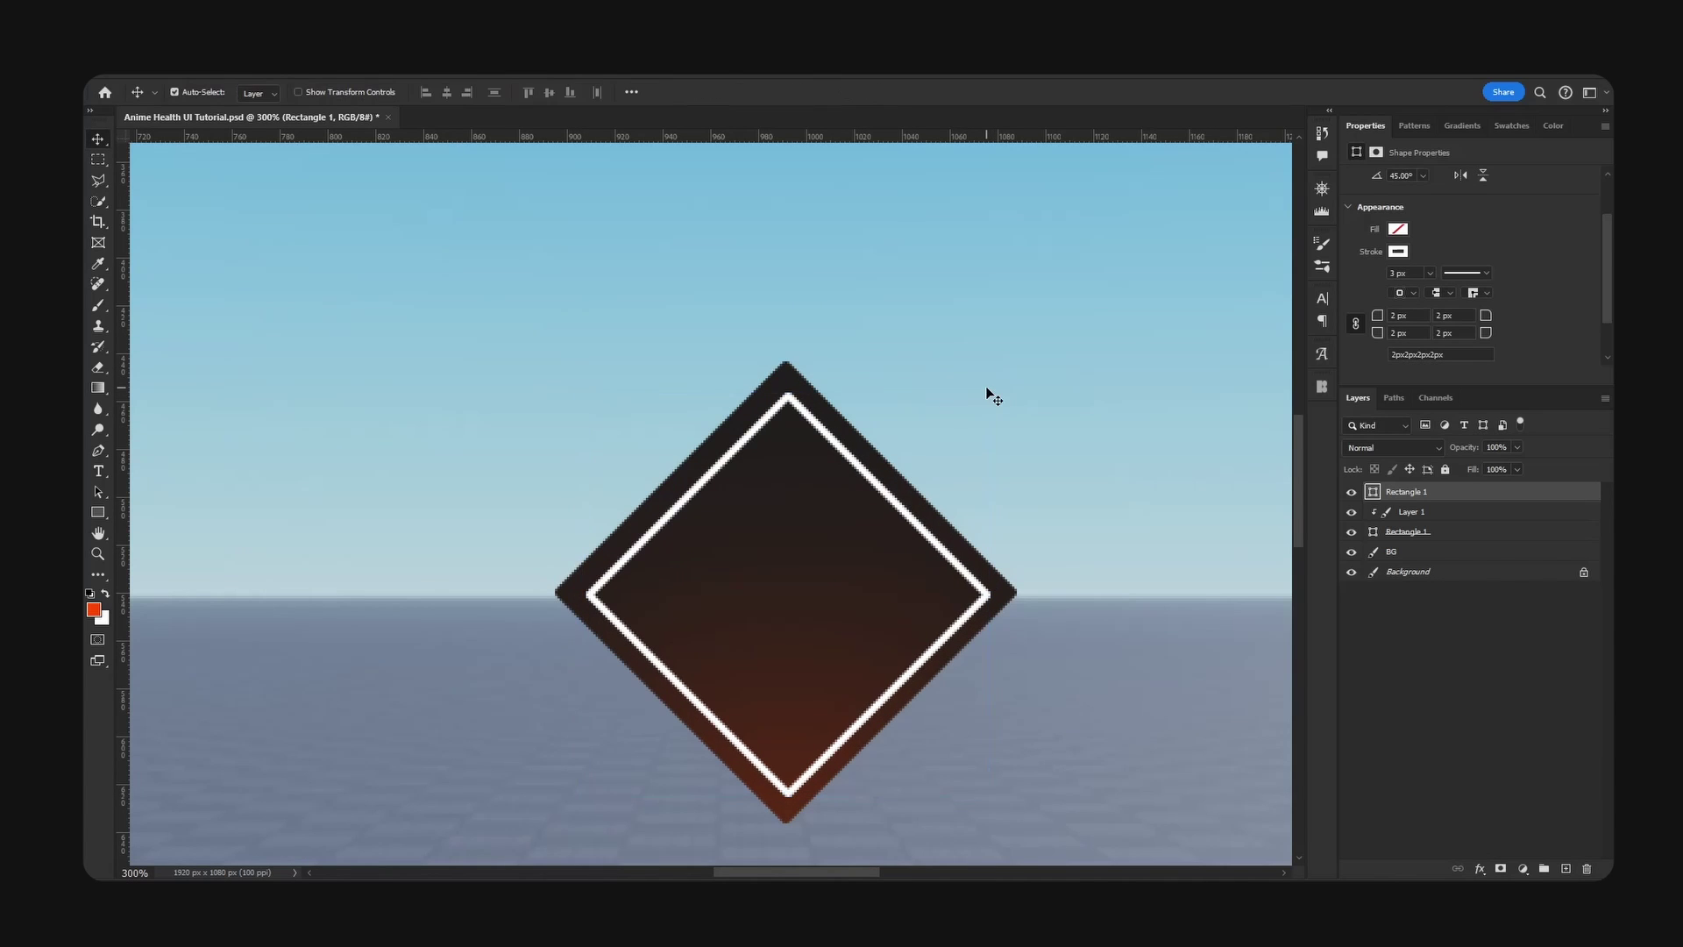
key(ctrl+minus)
key(ctrl+minus)
key(ctrl+minus)
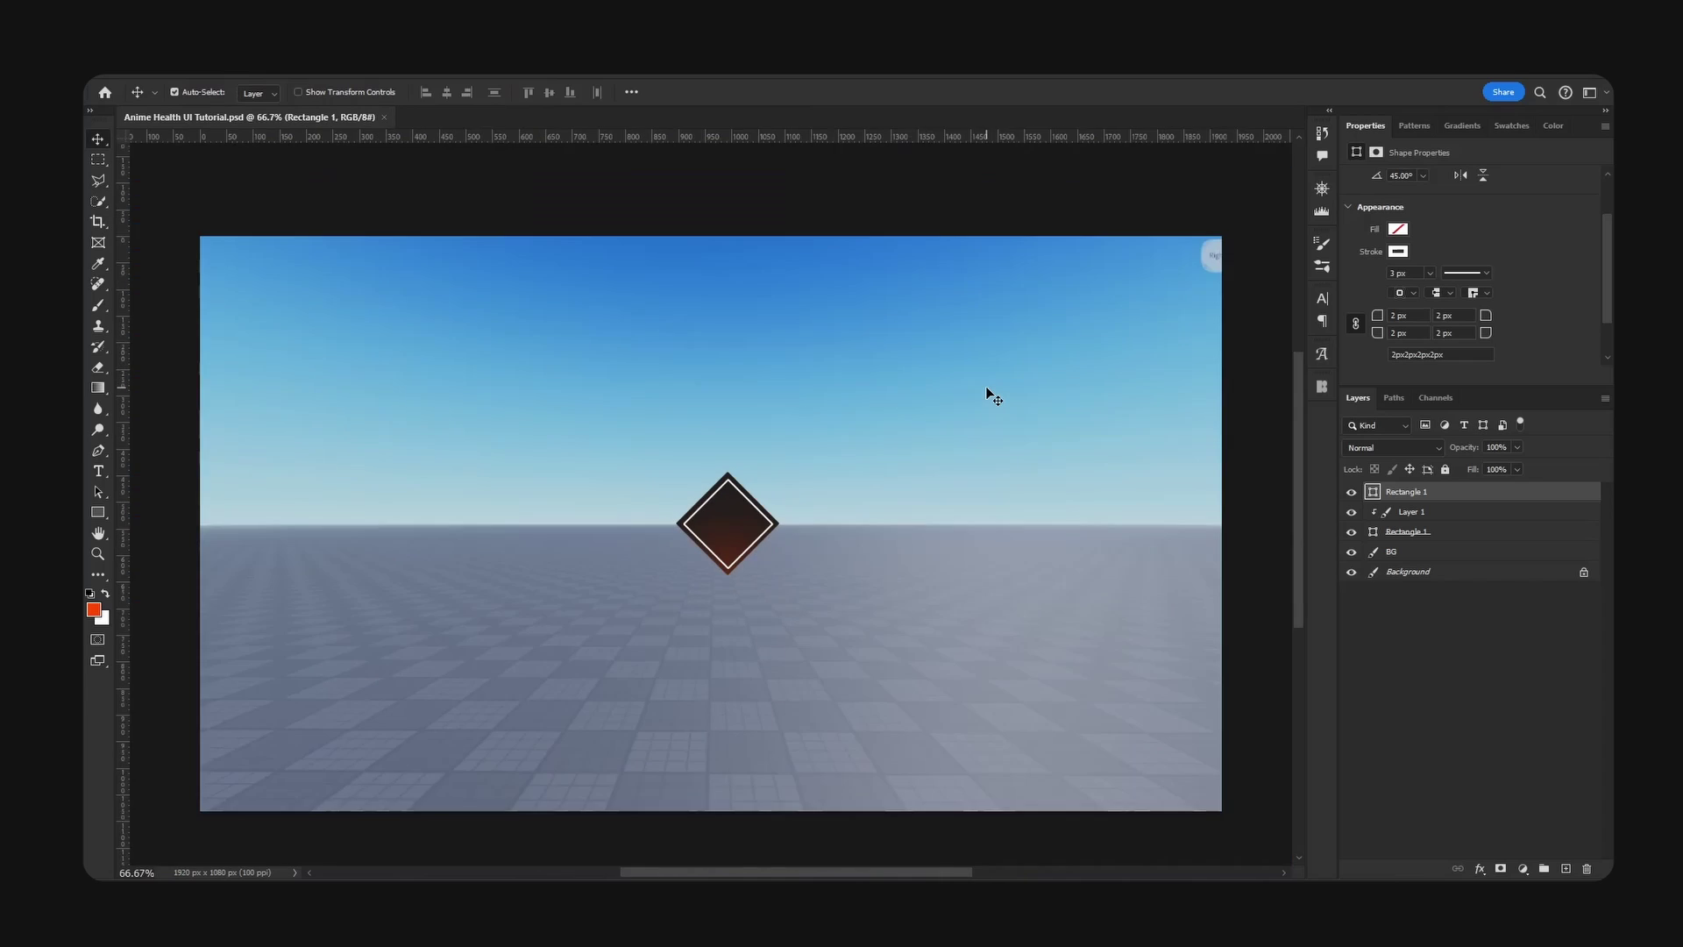
- Add a linear gradient overlay to the outline diamond's layer and open its gradient for editing
key(ctrl+plus)
key(ctrl+plus)
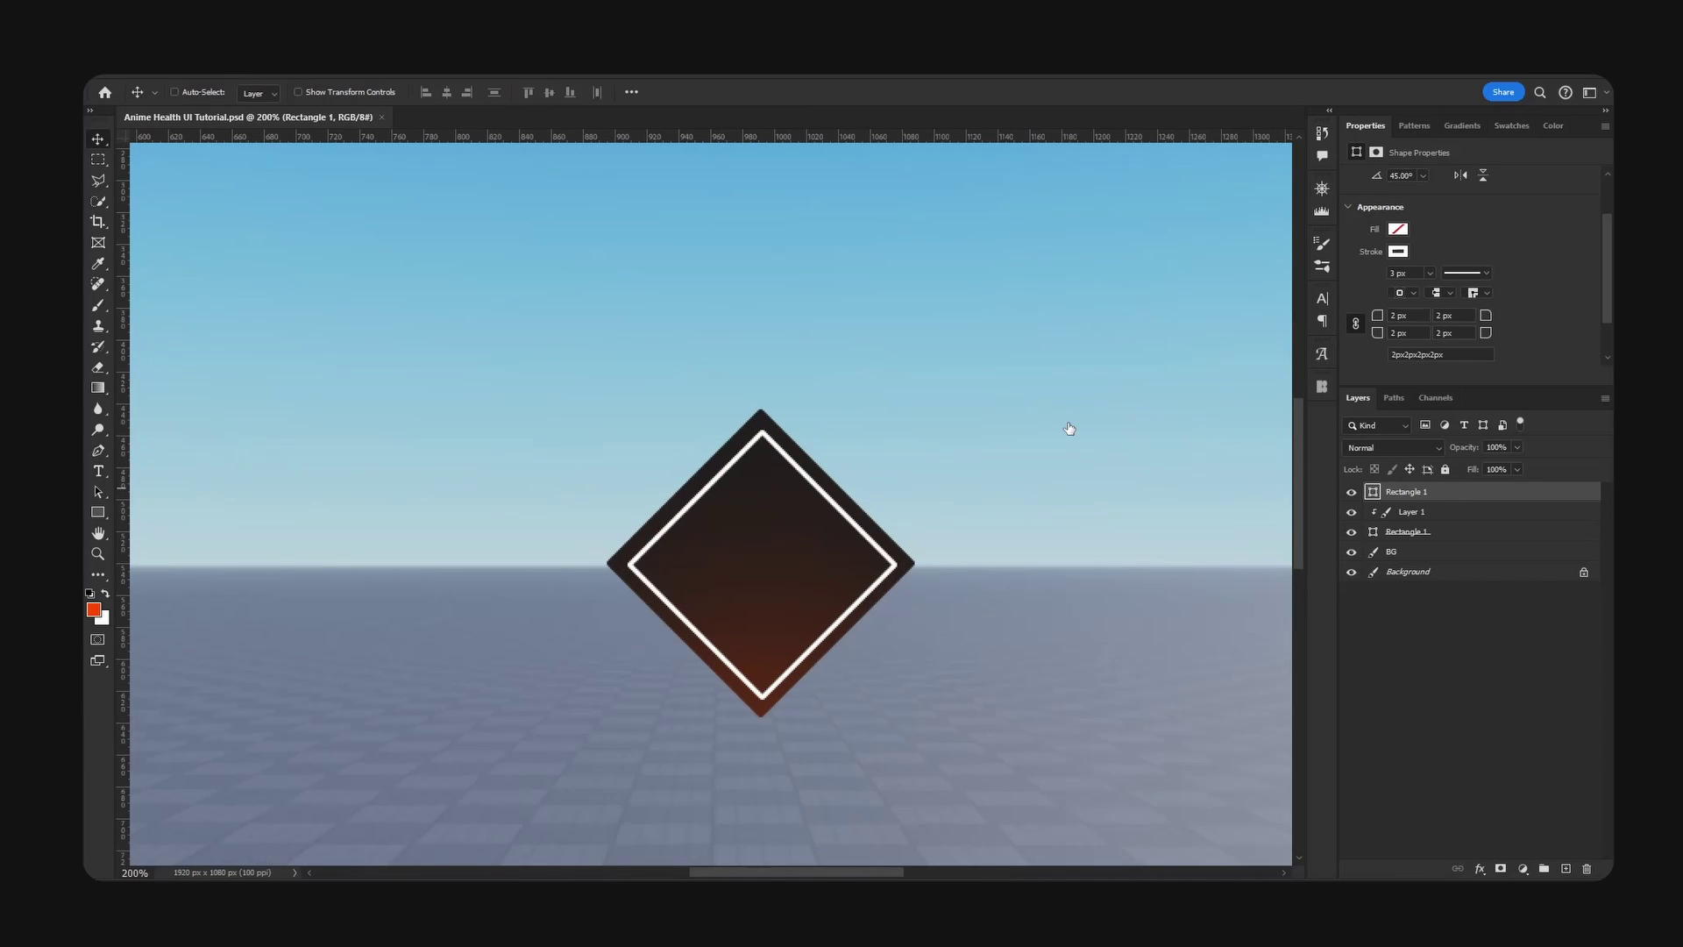
click(1043, 456)
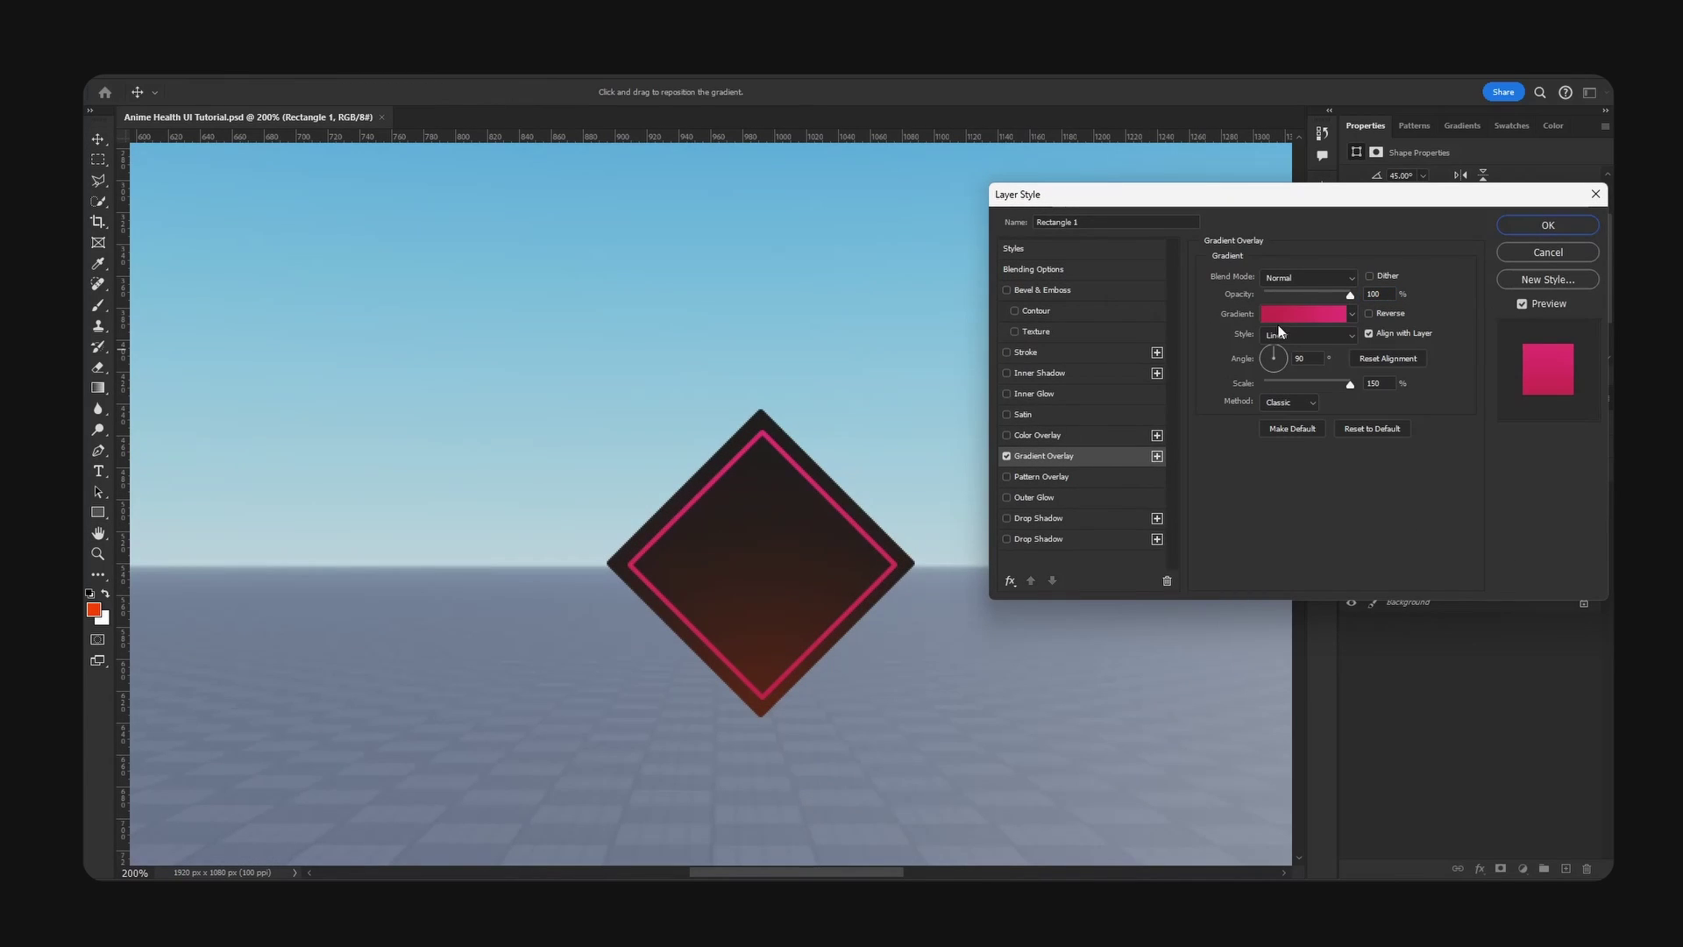
click(1303, 313)
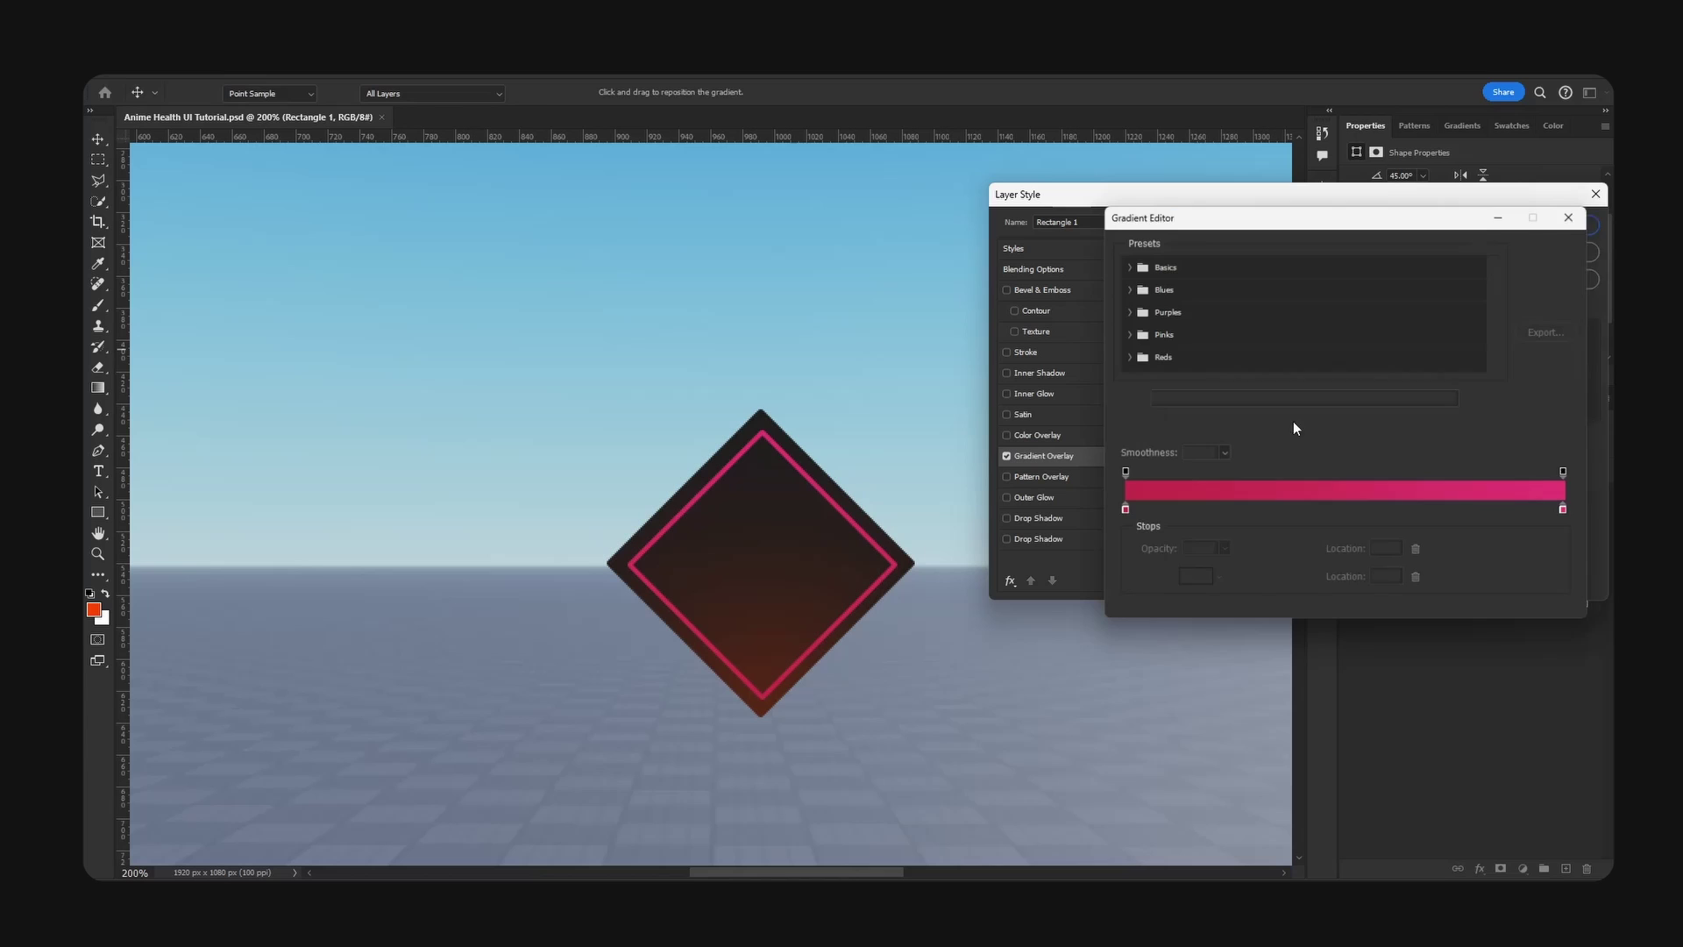
- Set the outline gradient's start colour to orange c65c2e and its end colour to yellow ffc000
double_click(1125, 513)
drag(1341, 549, 1341, 561)
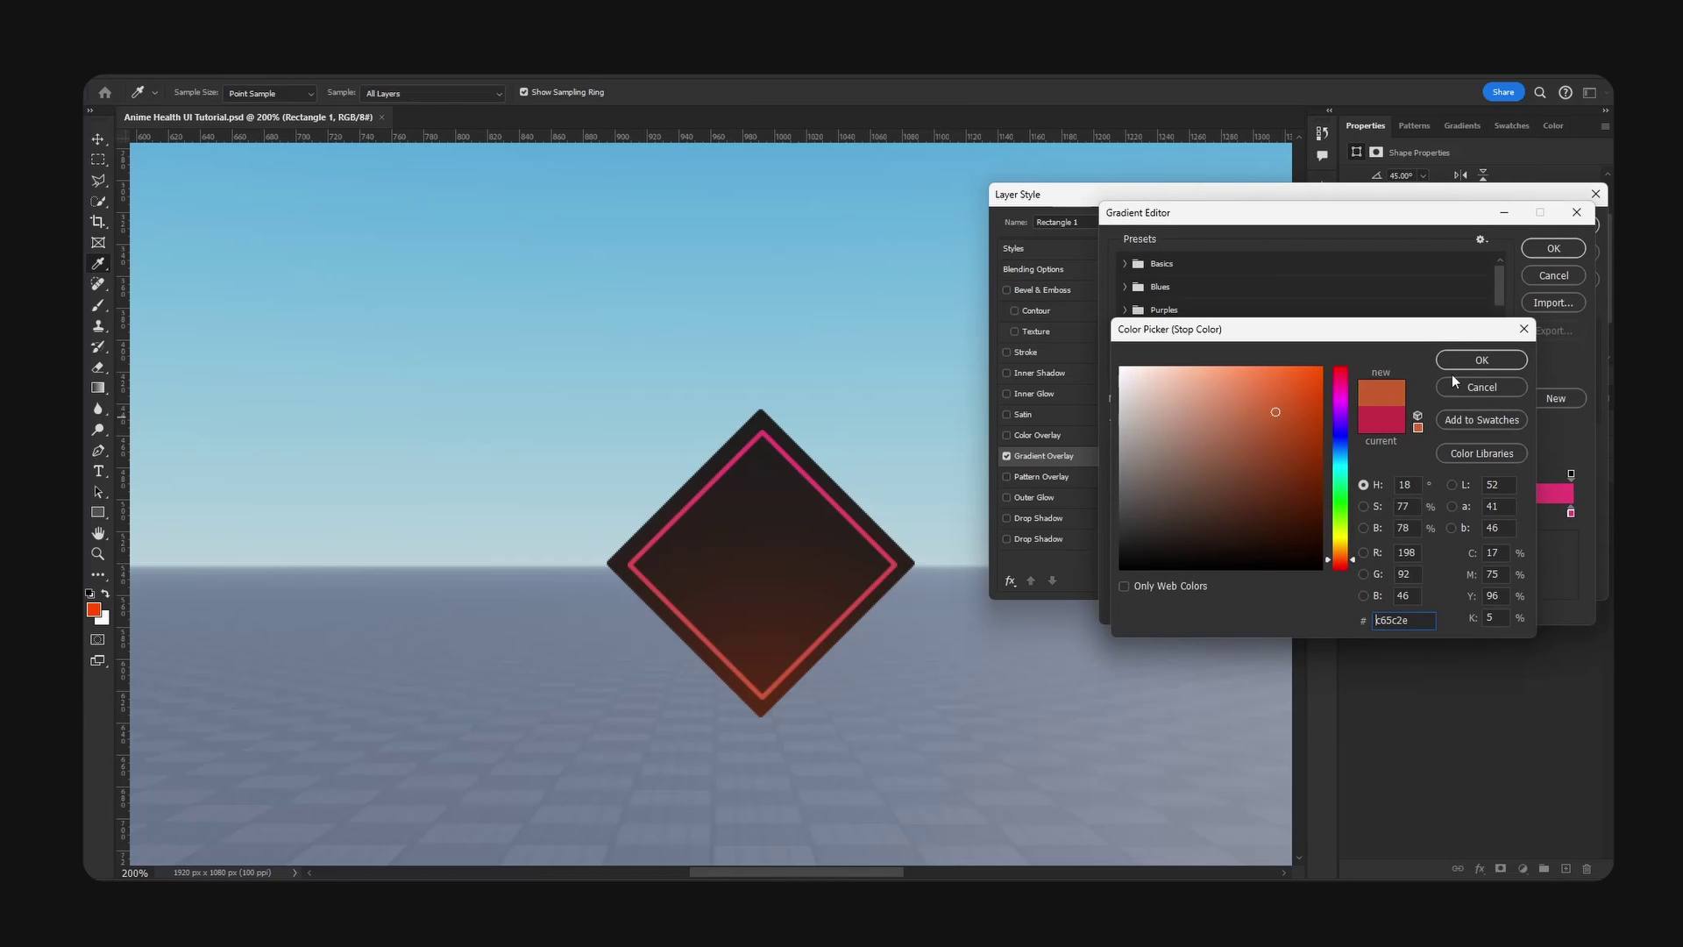
click(1457, 363)
double_click(1571, 513)
drag(1341, 385, 1343, 552)
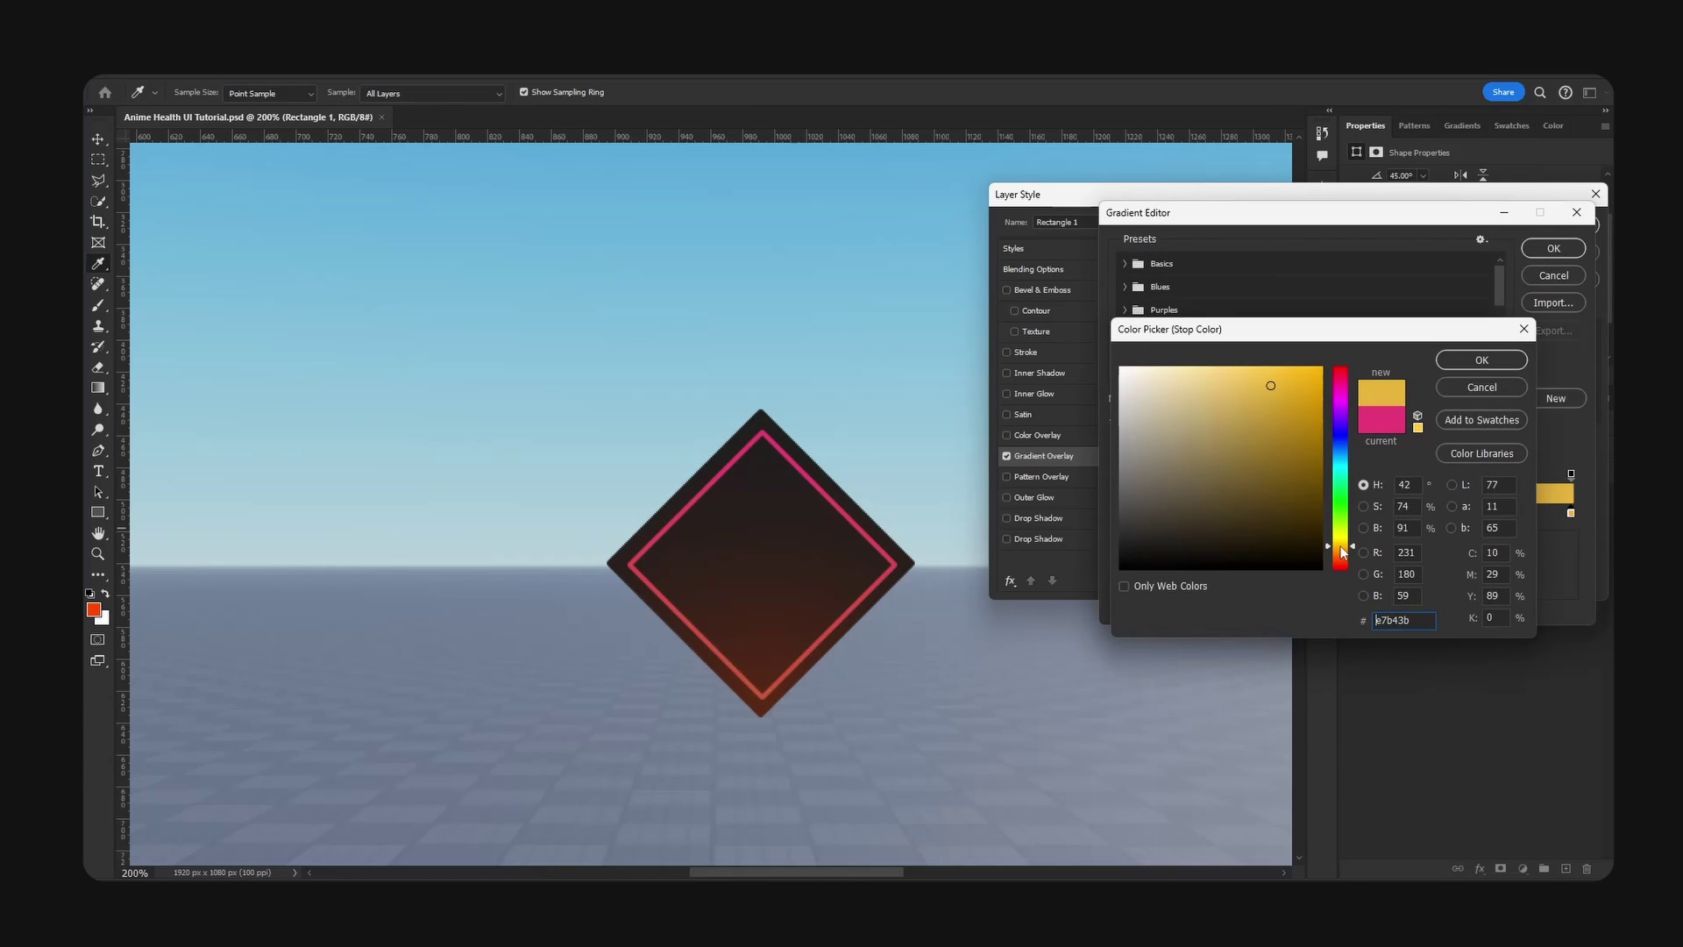
drag(1205, 502, 1480, 298)
click(1513, 361)
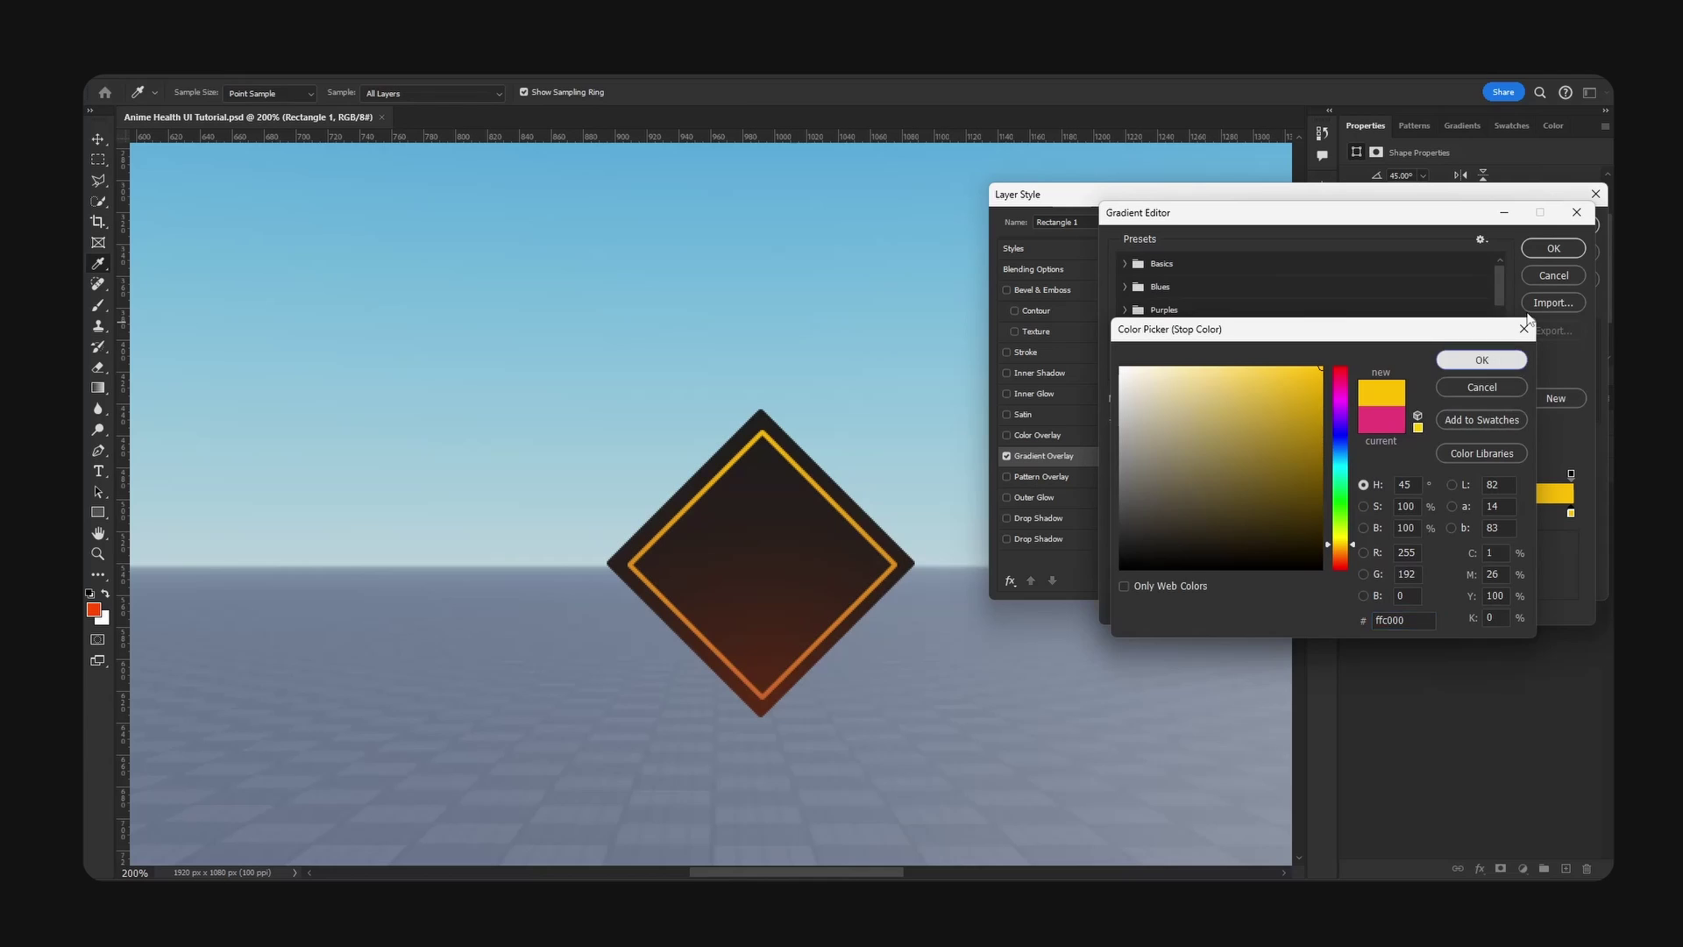
click(1548, 248)
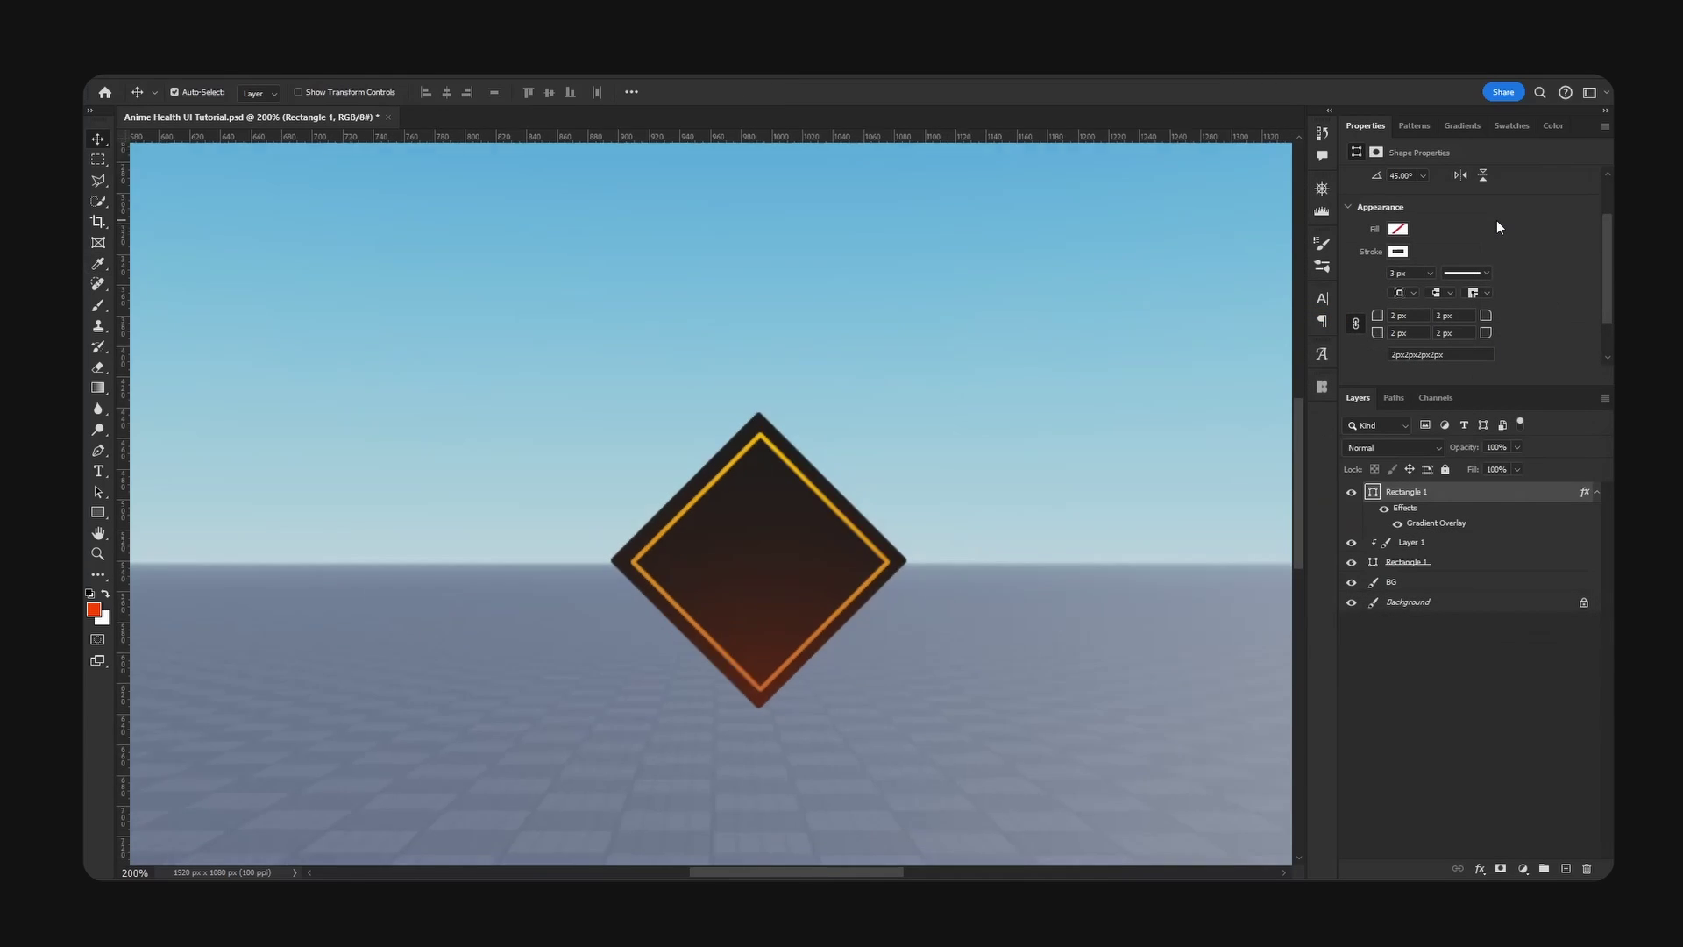
- Add a new layer directly above the BG layer and ready the Pen tool in Shape mode with a black fill
key(ctrl+minus)
key(ctrl+minus)
key(ctrl+minus)
key(ctrl+plus)
key(ctrl+plus)
key(ctrl+plus)
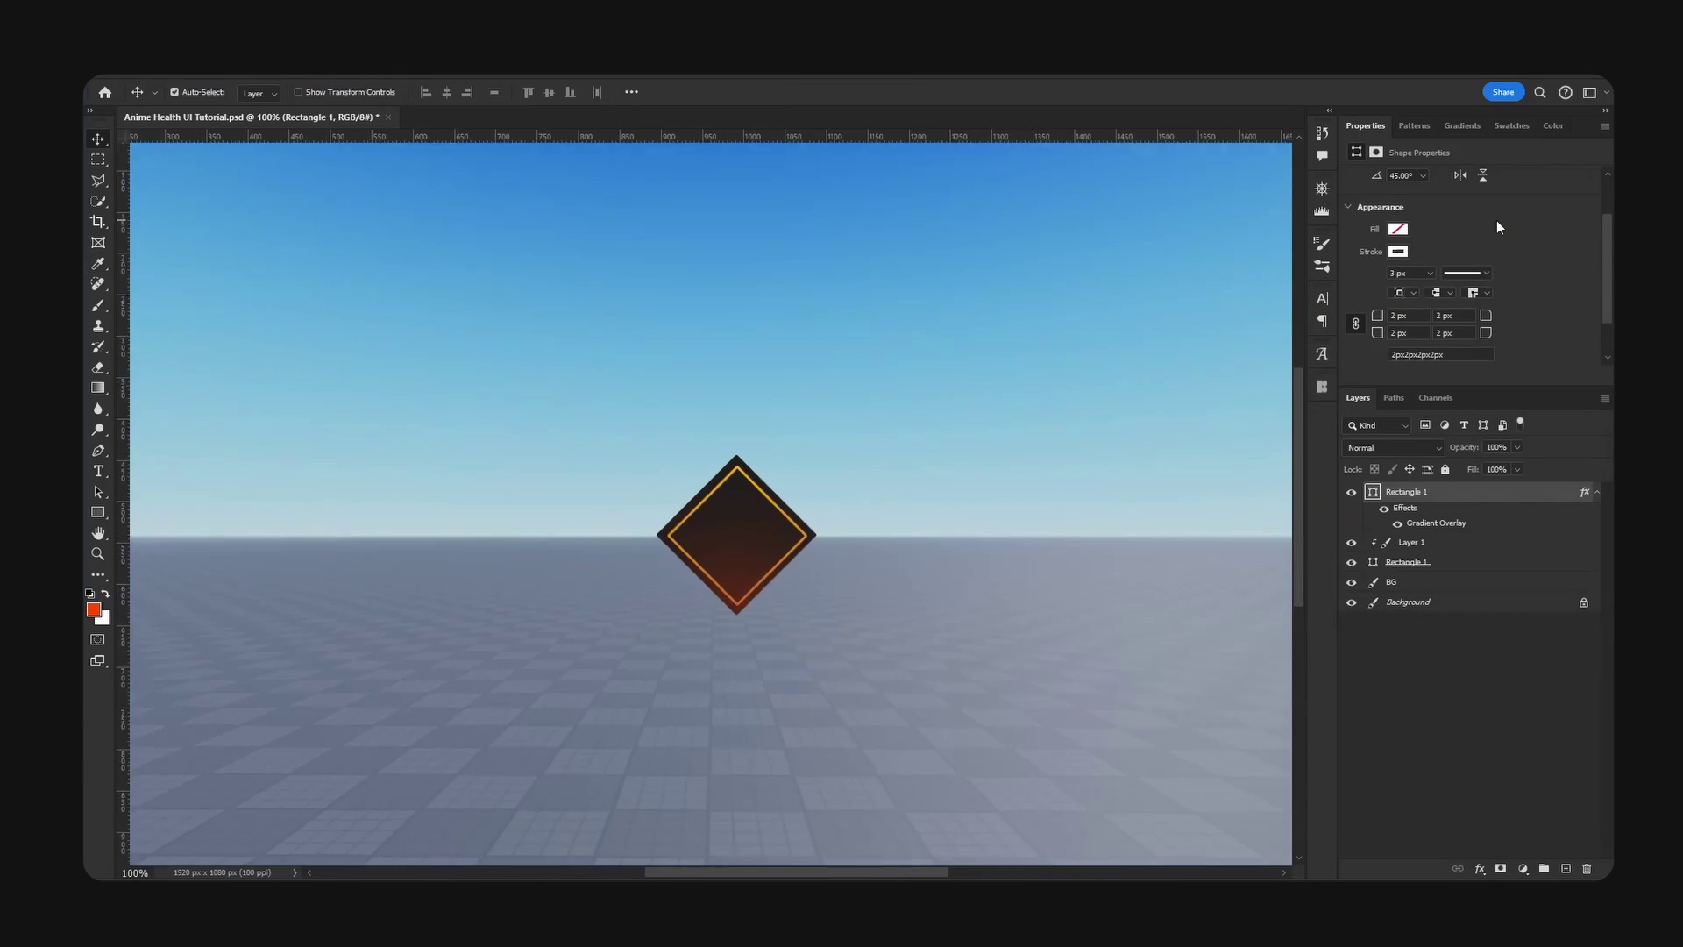
drag(1037, 440, 936, 379)
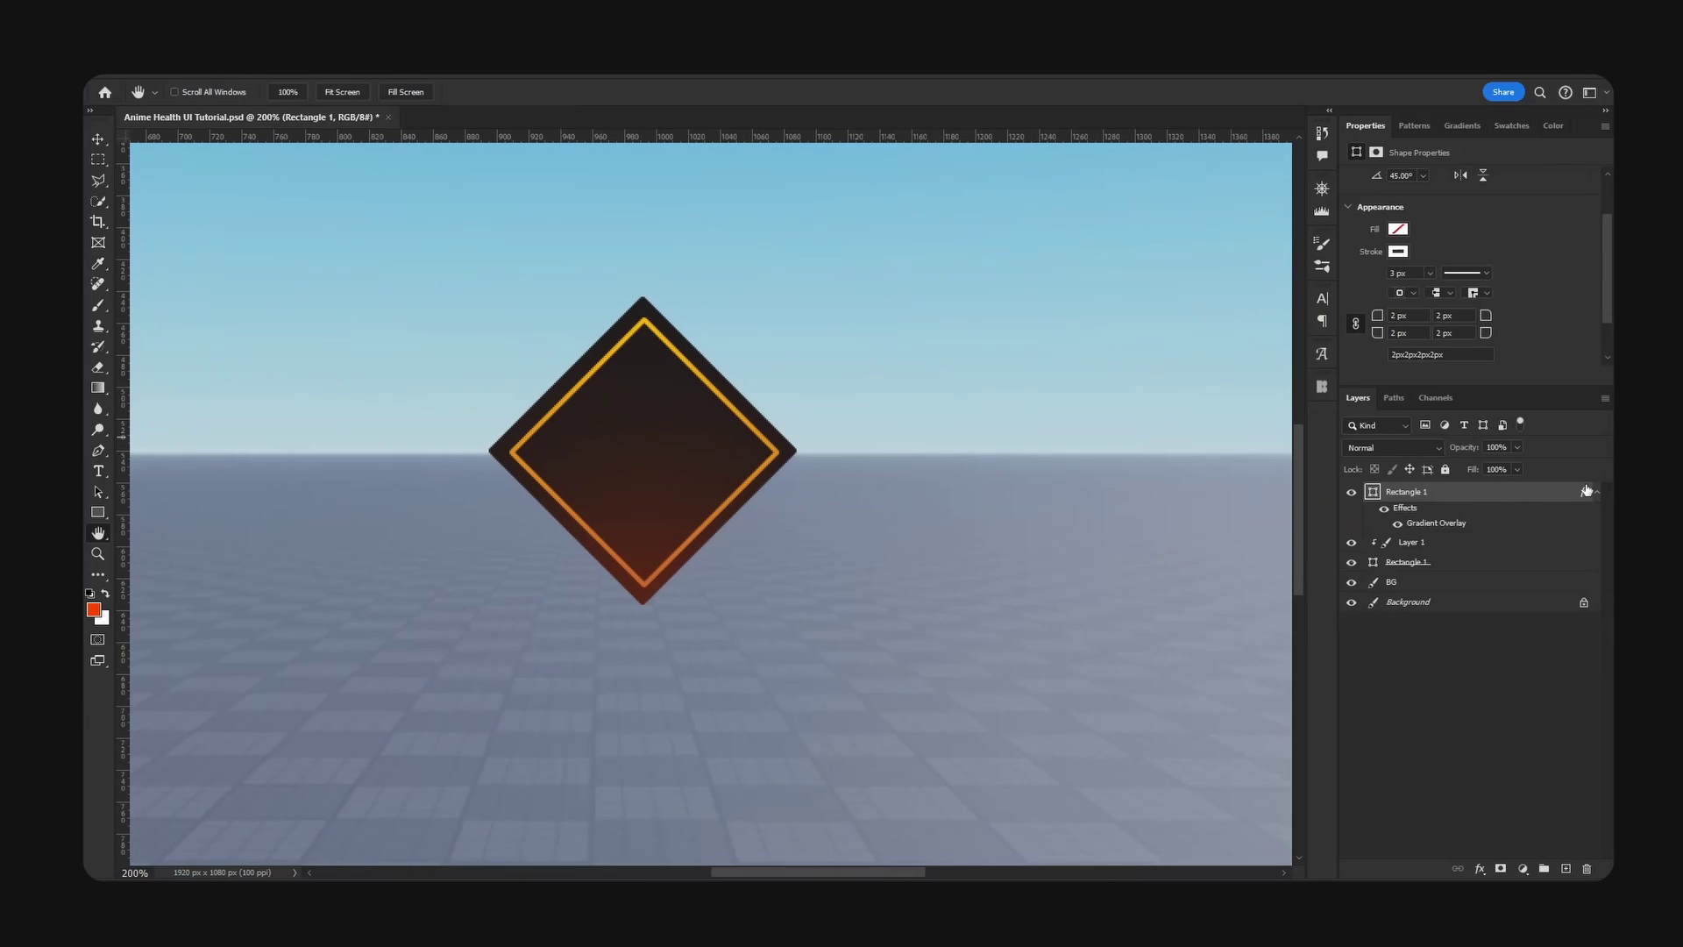
click(1599, 493)
click(1431, 552)
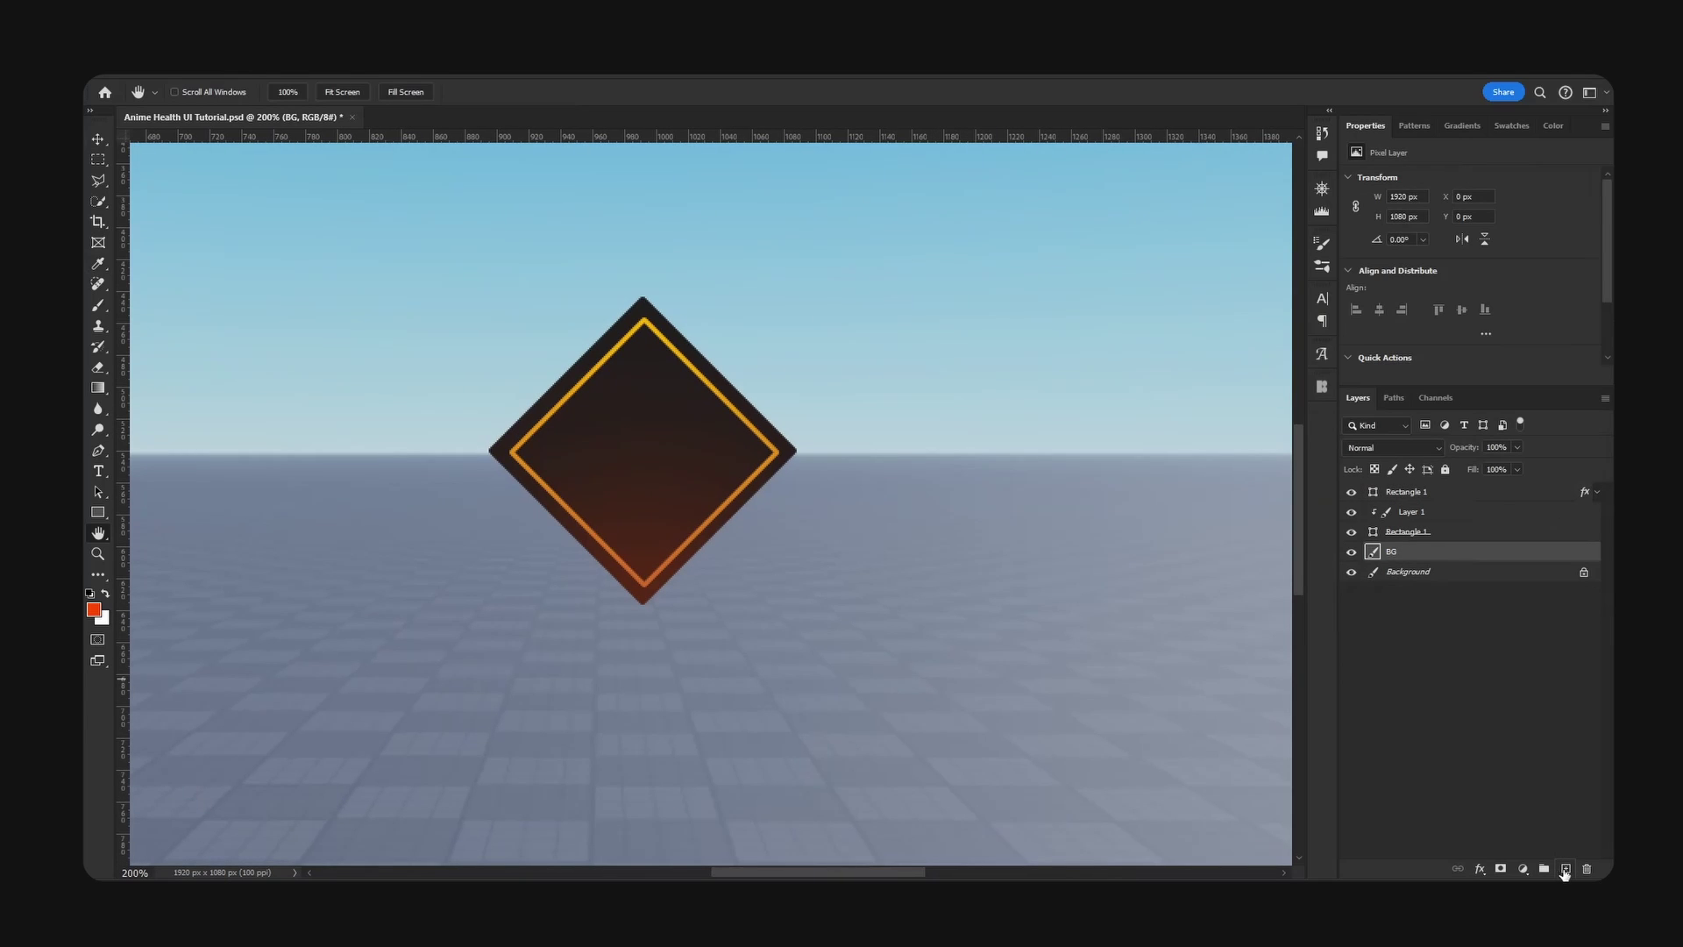
click(1566, 869)
key(ctrl+minus)
key(ctrl+plus)
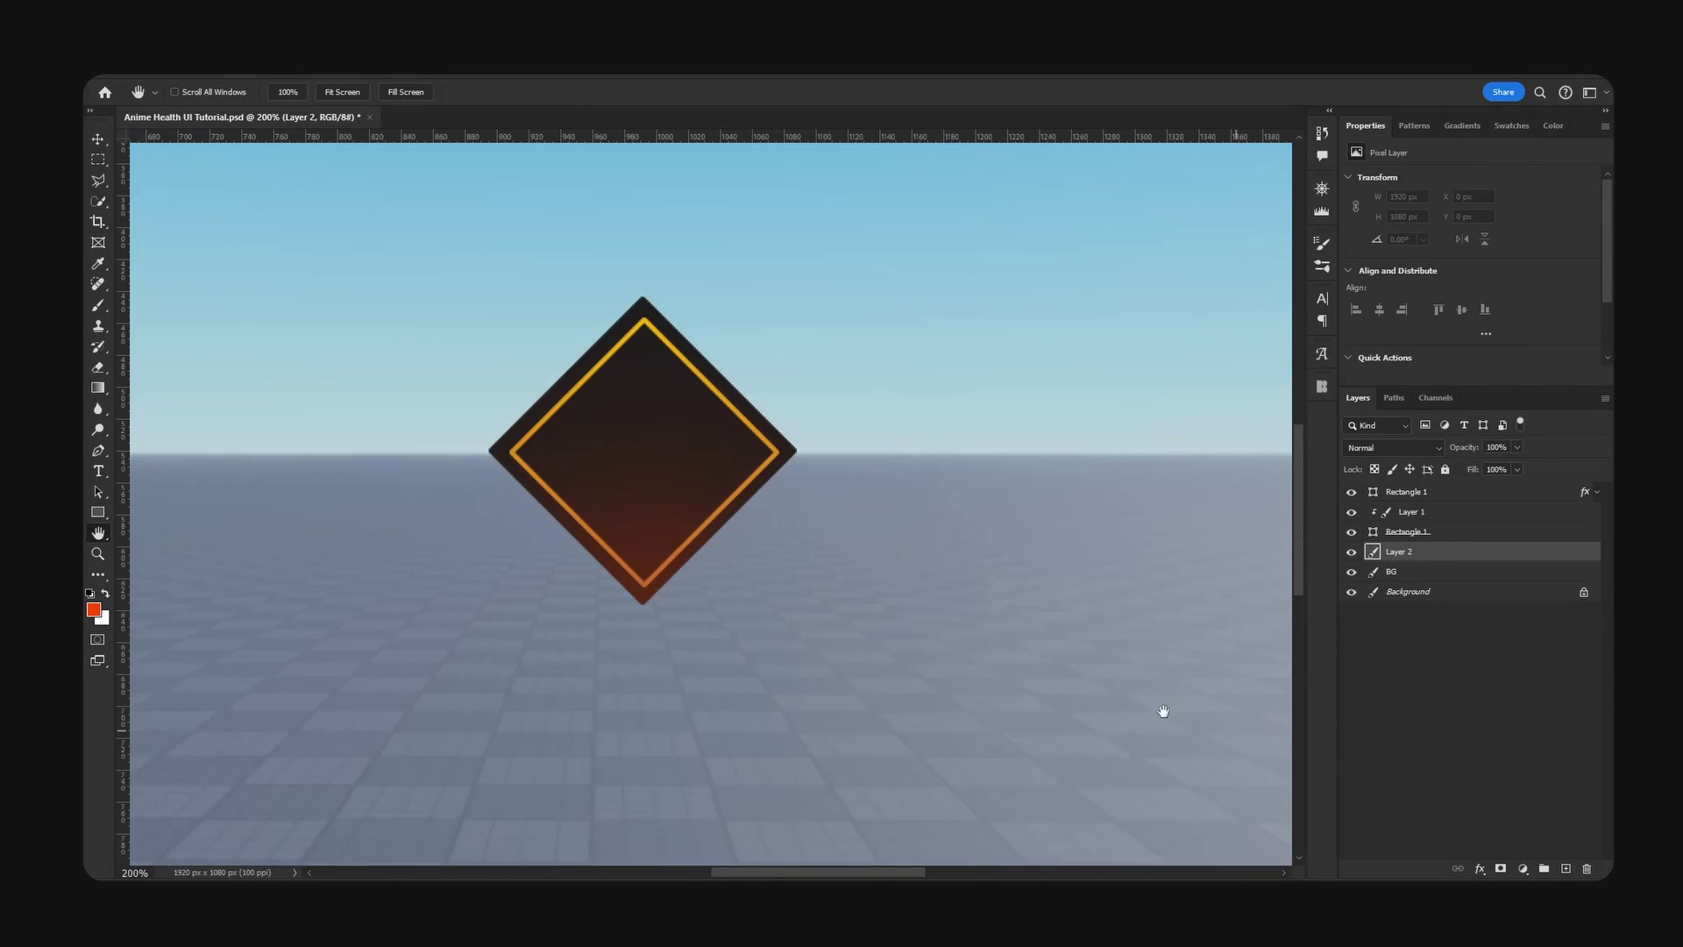
key(p)
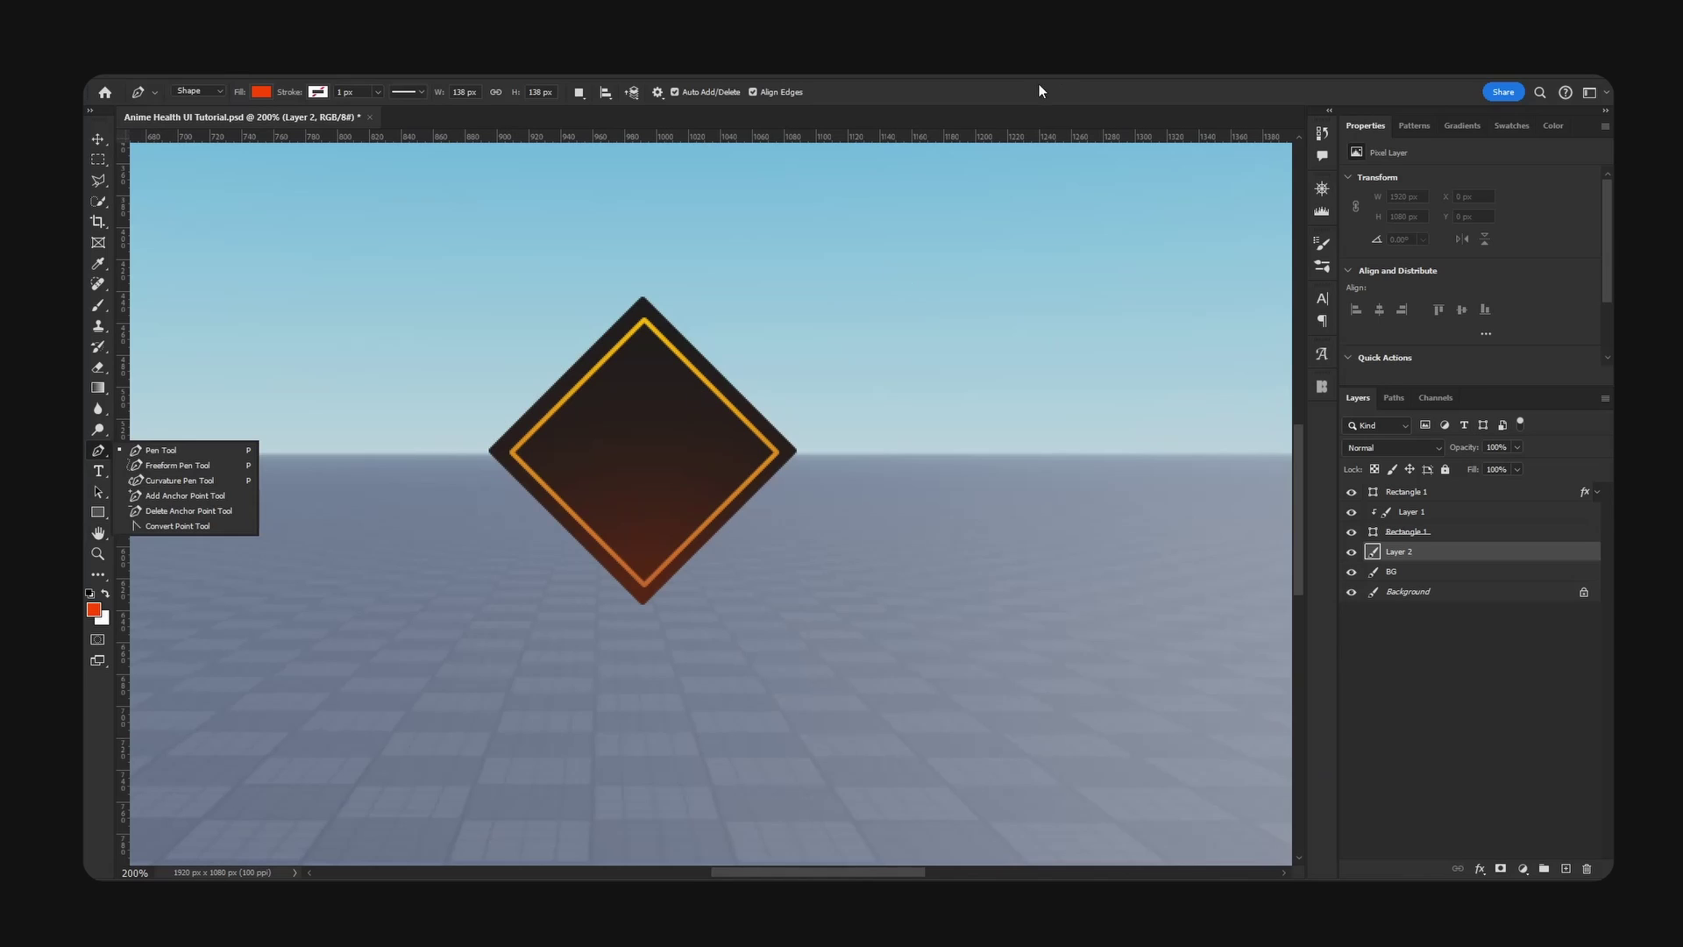
key(d)
click(684, 362)
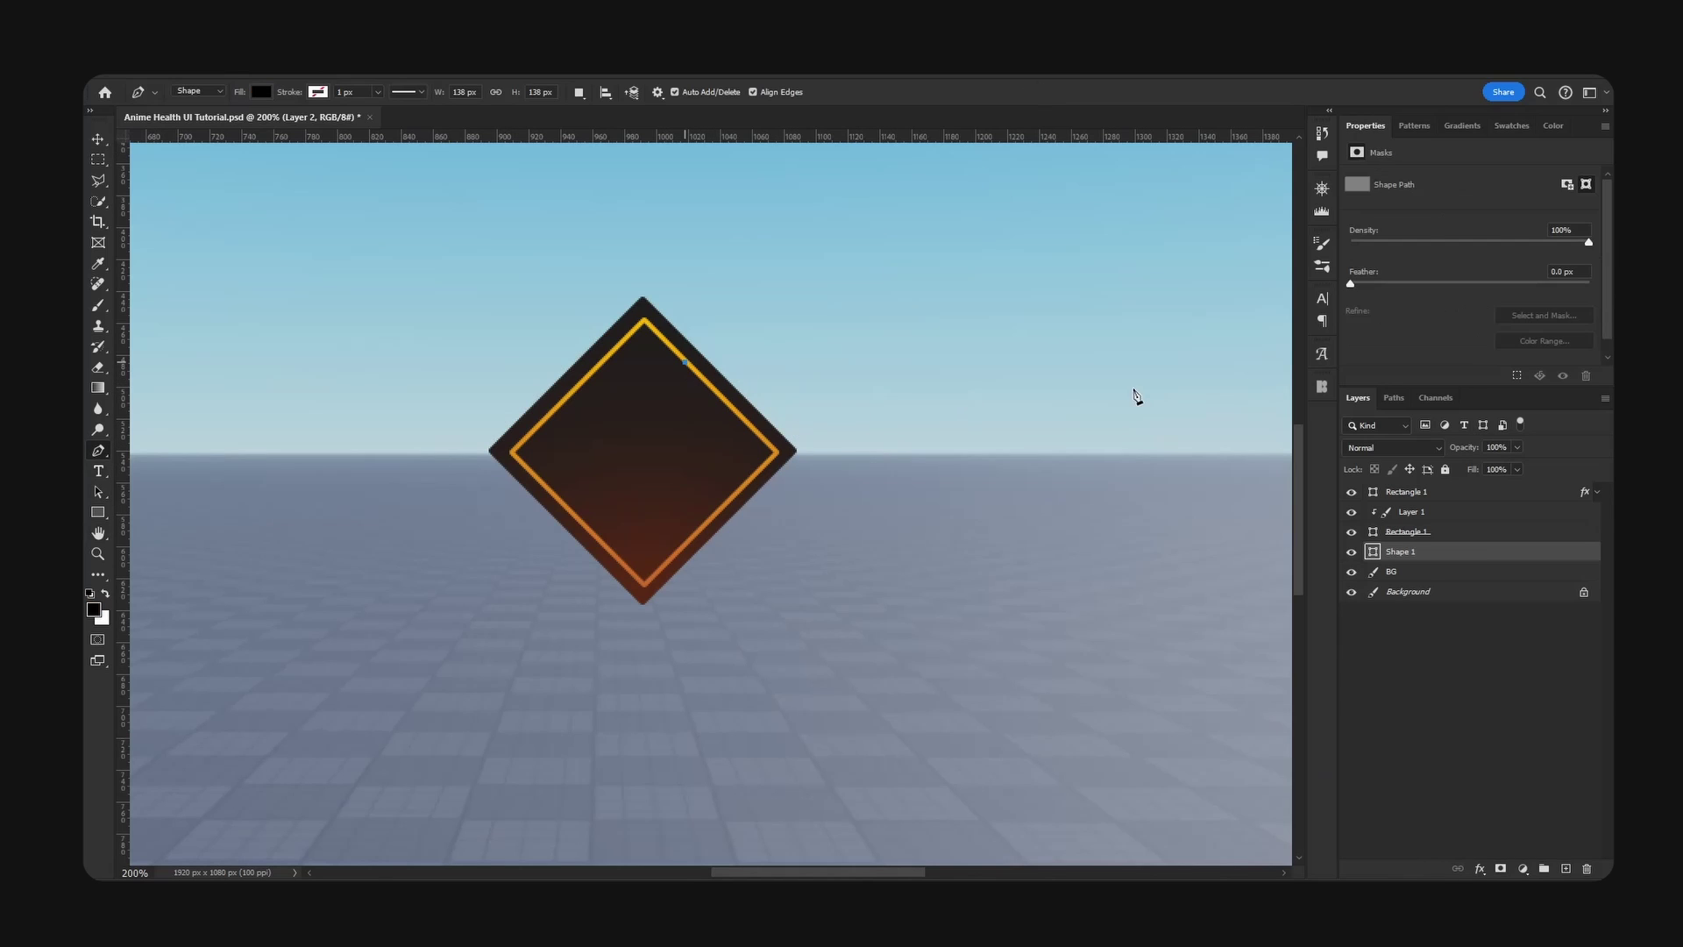
shift+click(1101, 385)
key(ctrl+z)
key(ctrl+z)
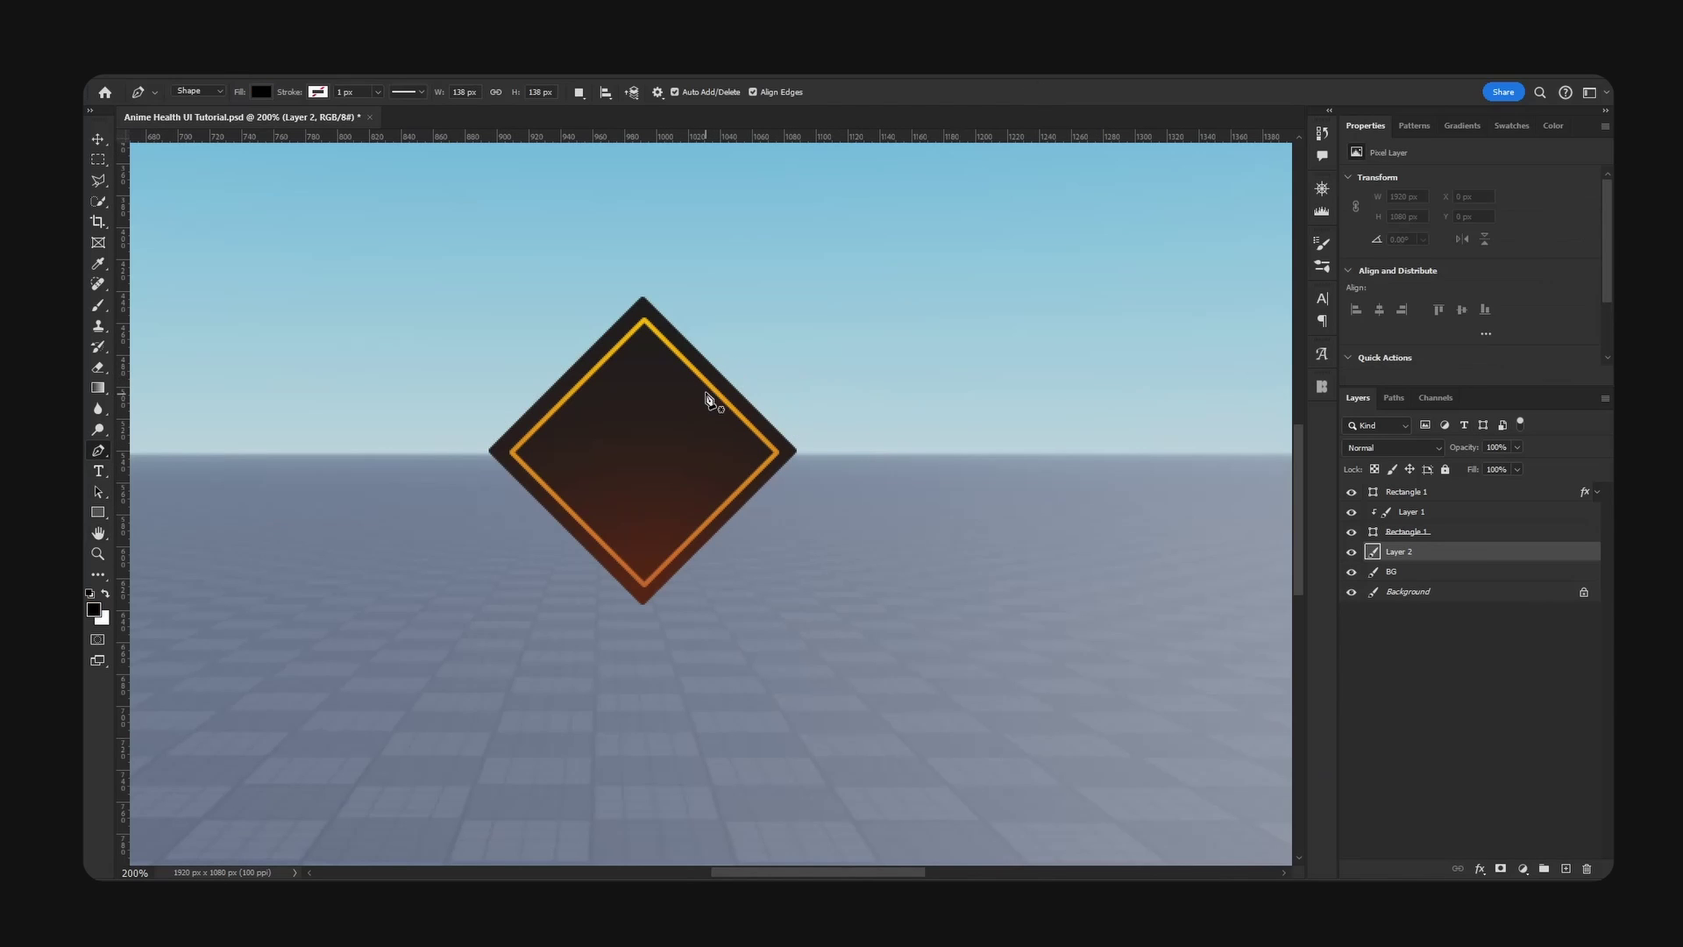
- Draw a black bar about 243 px by 52 px with a slanted right end, starting behind the diamond's right half
click(691, 374)
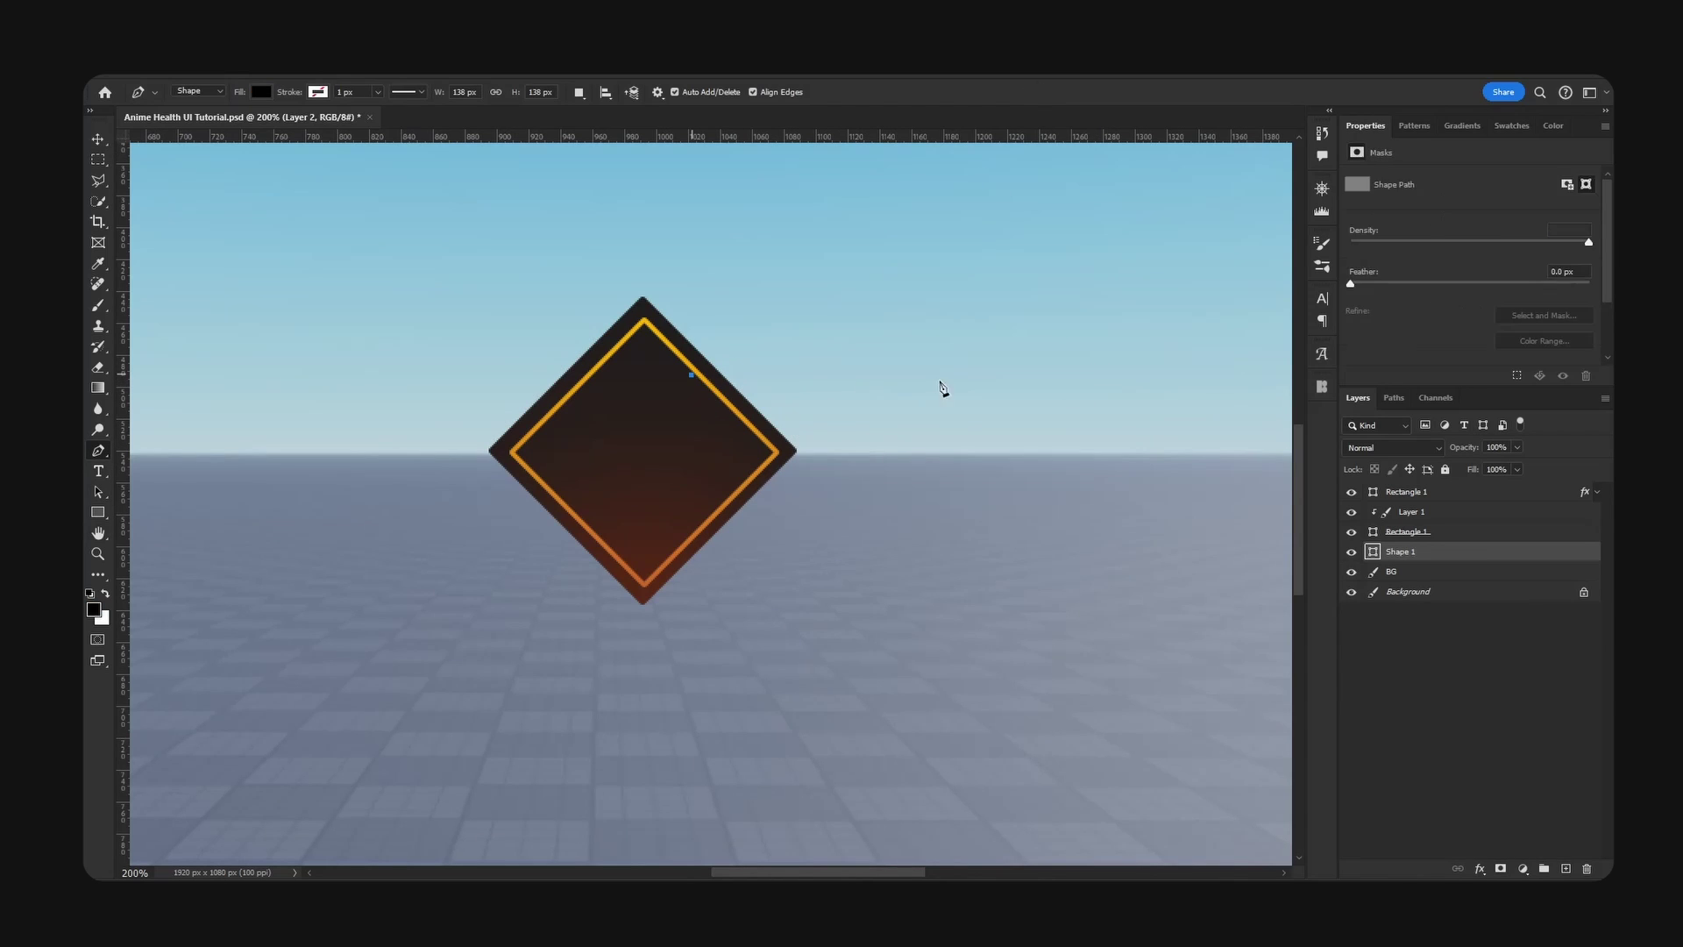
shift+click(1078, 379)
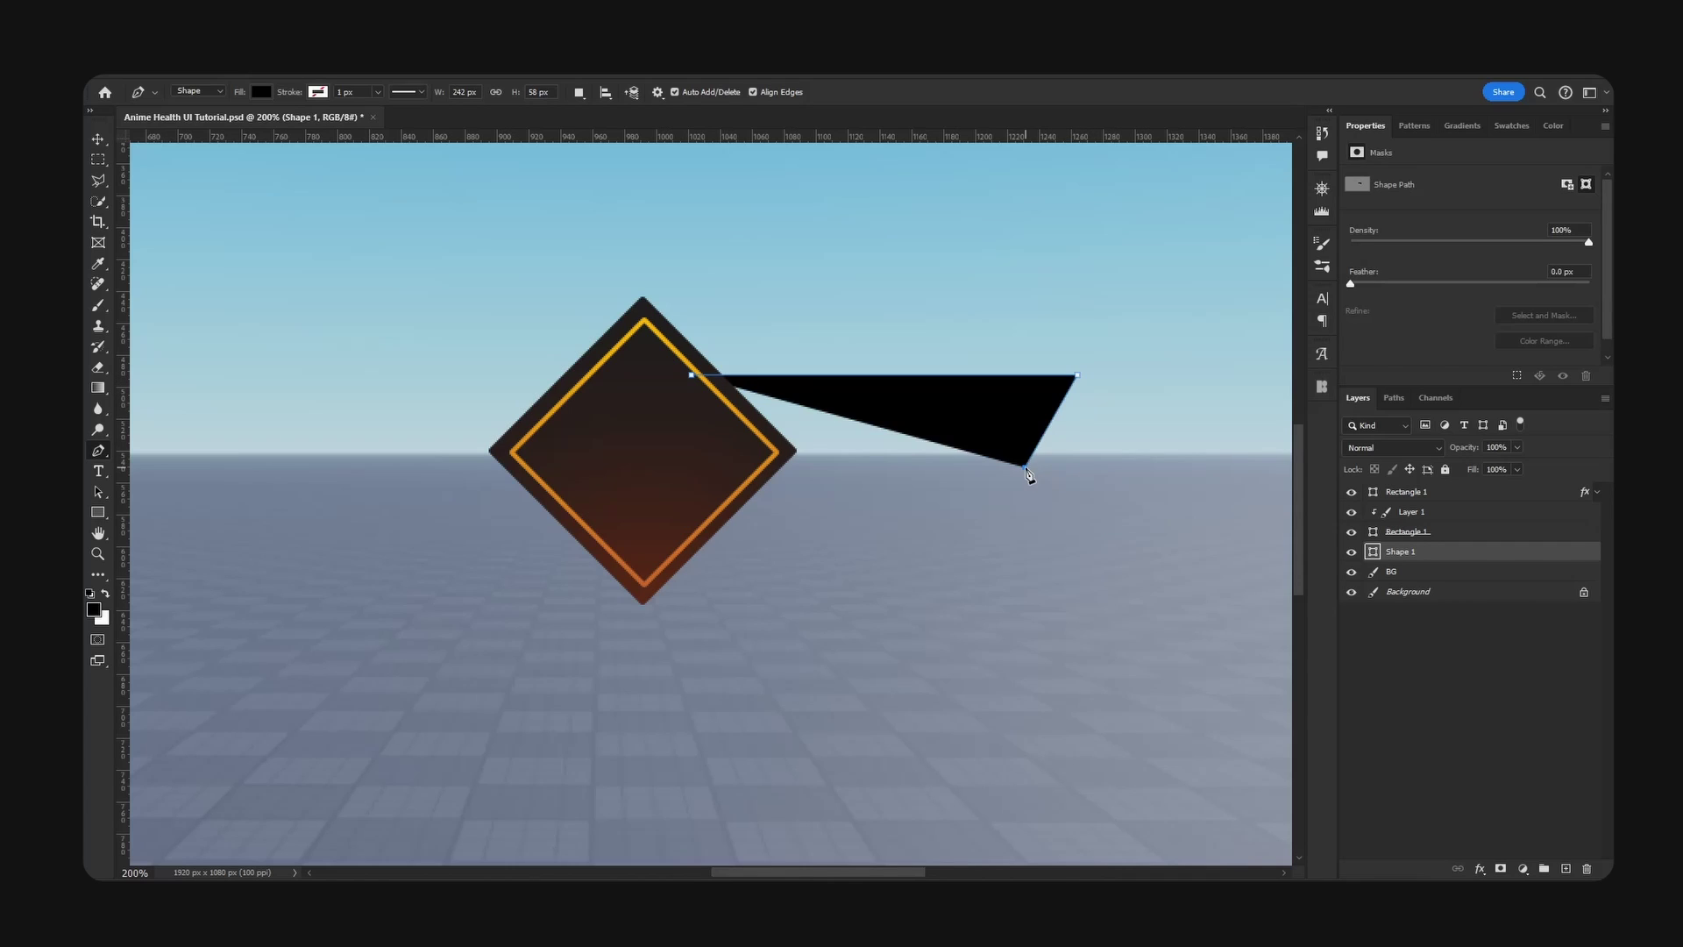
click(1030, 456)
click(692, 457)
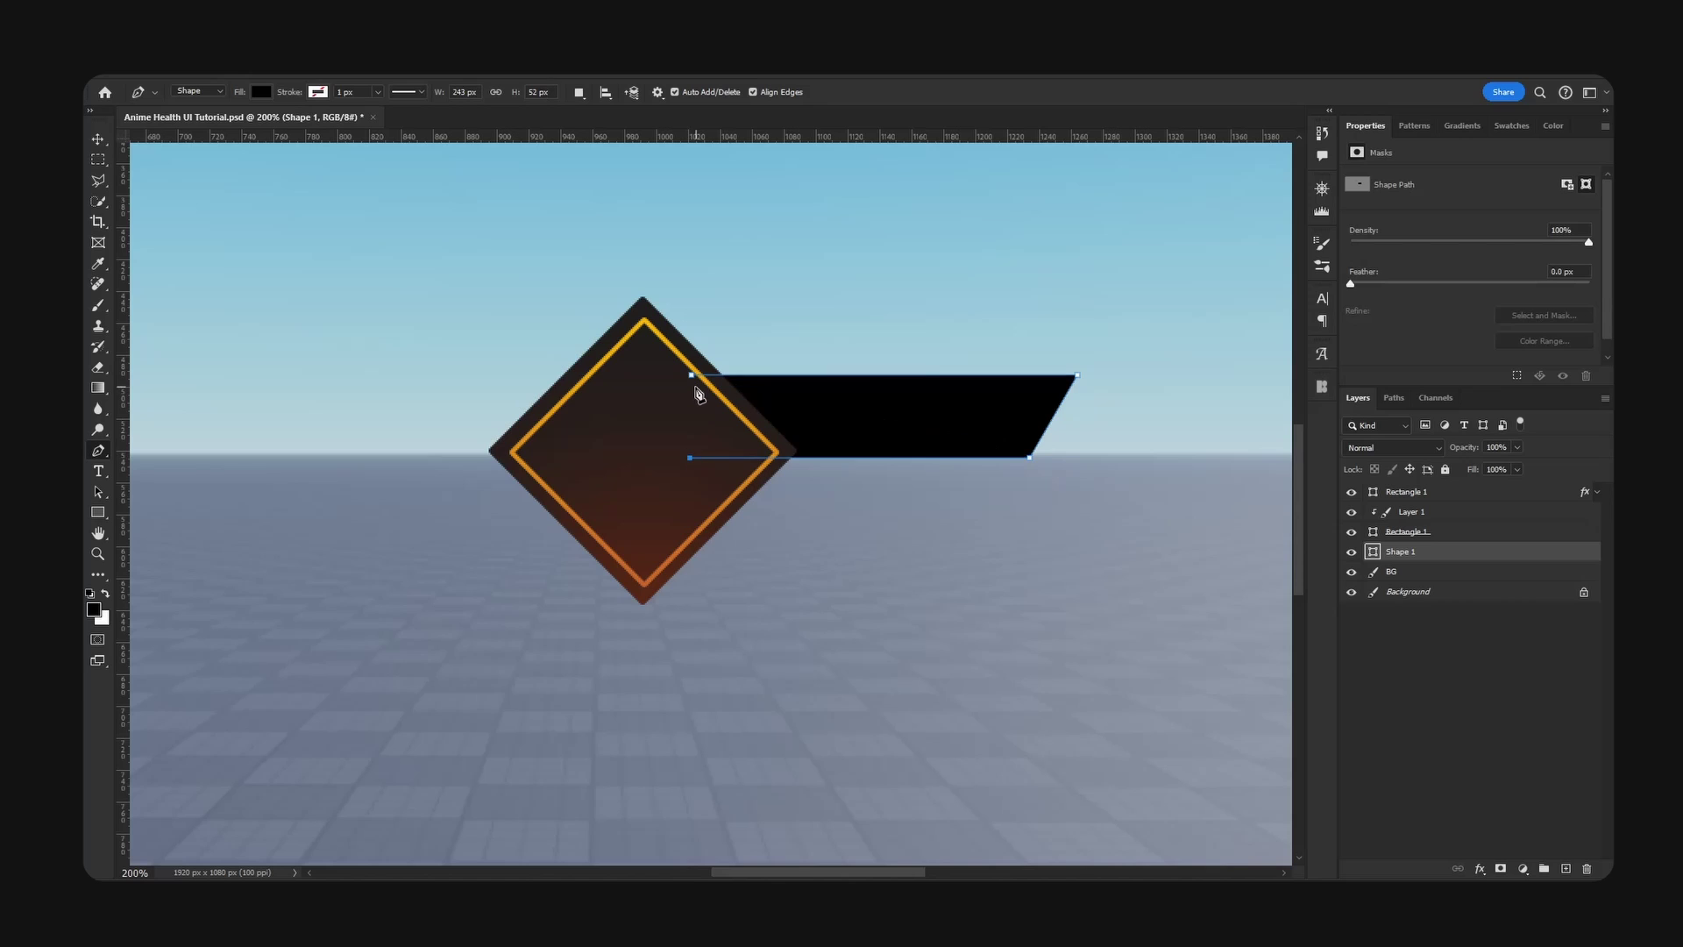
click(693, 375)
- Centre the black bar vertically on the diamond and enlarge it to about 332 px wide
key(v)
drag(965, 429, 1019, 466)
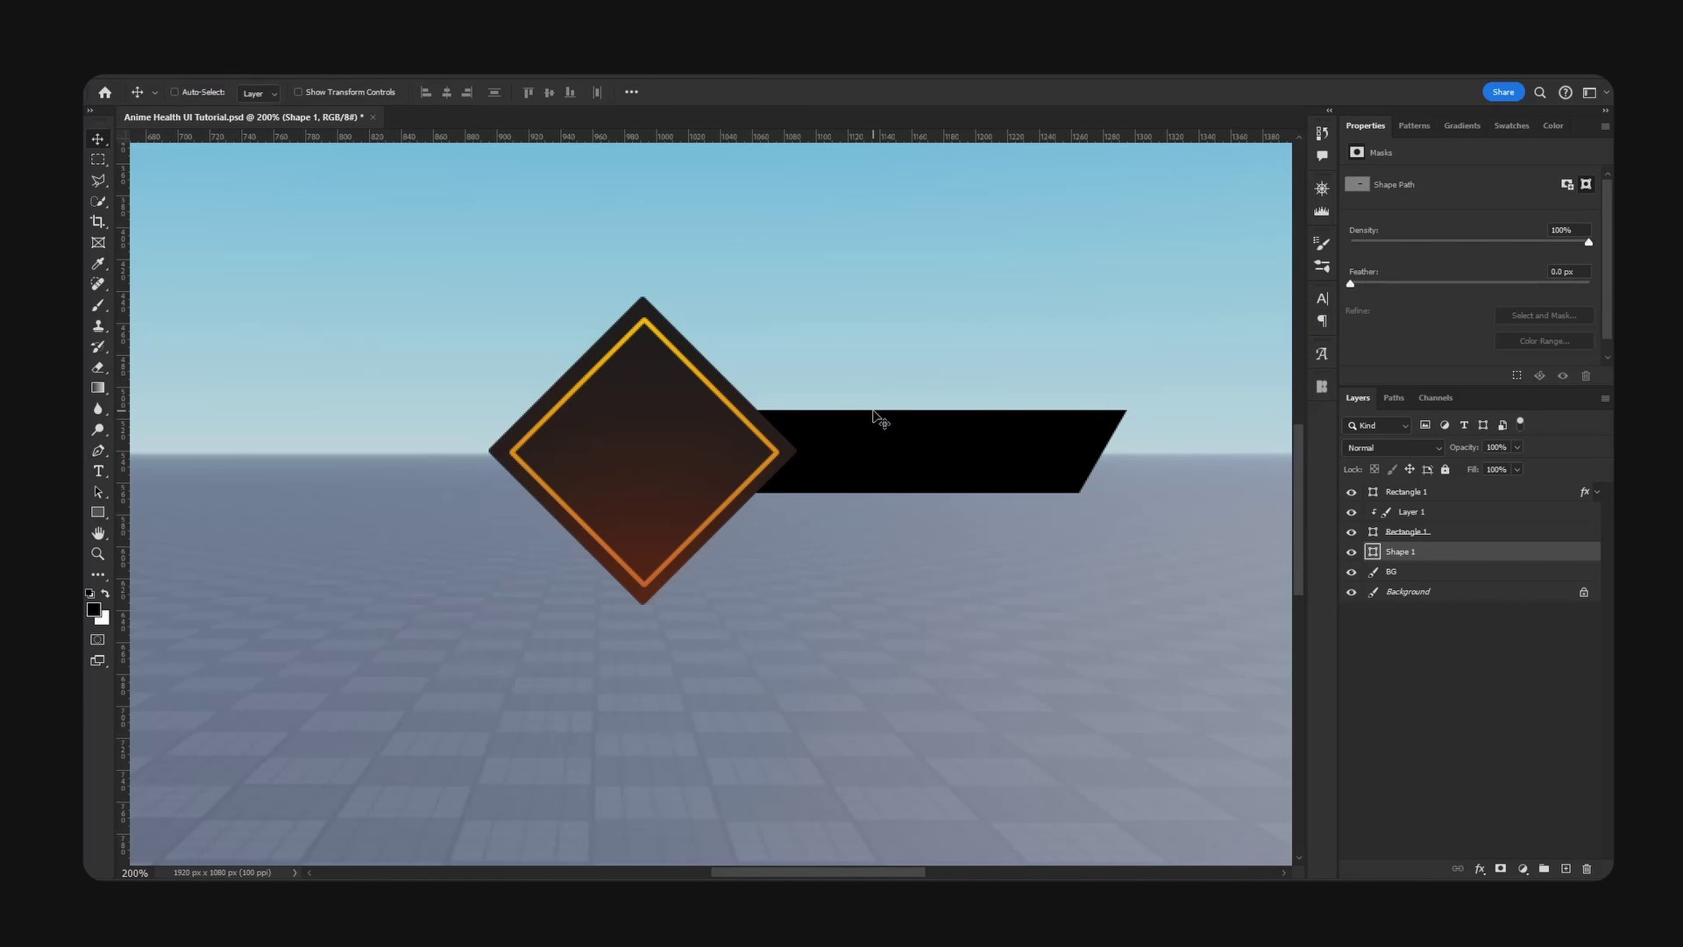
key(ctrl+minus)
key(ctrl+t)
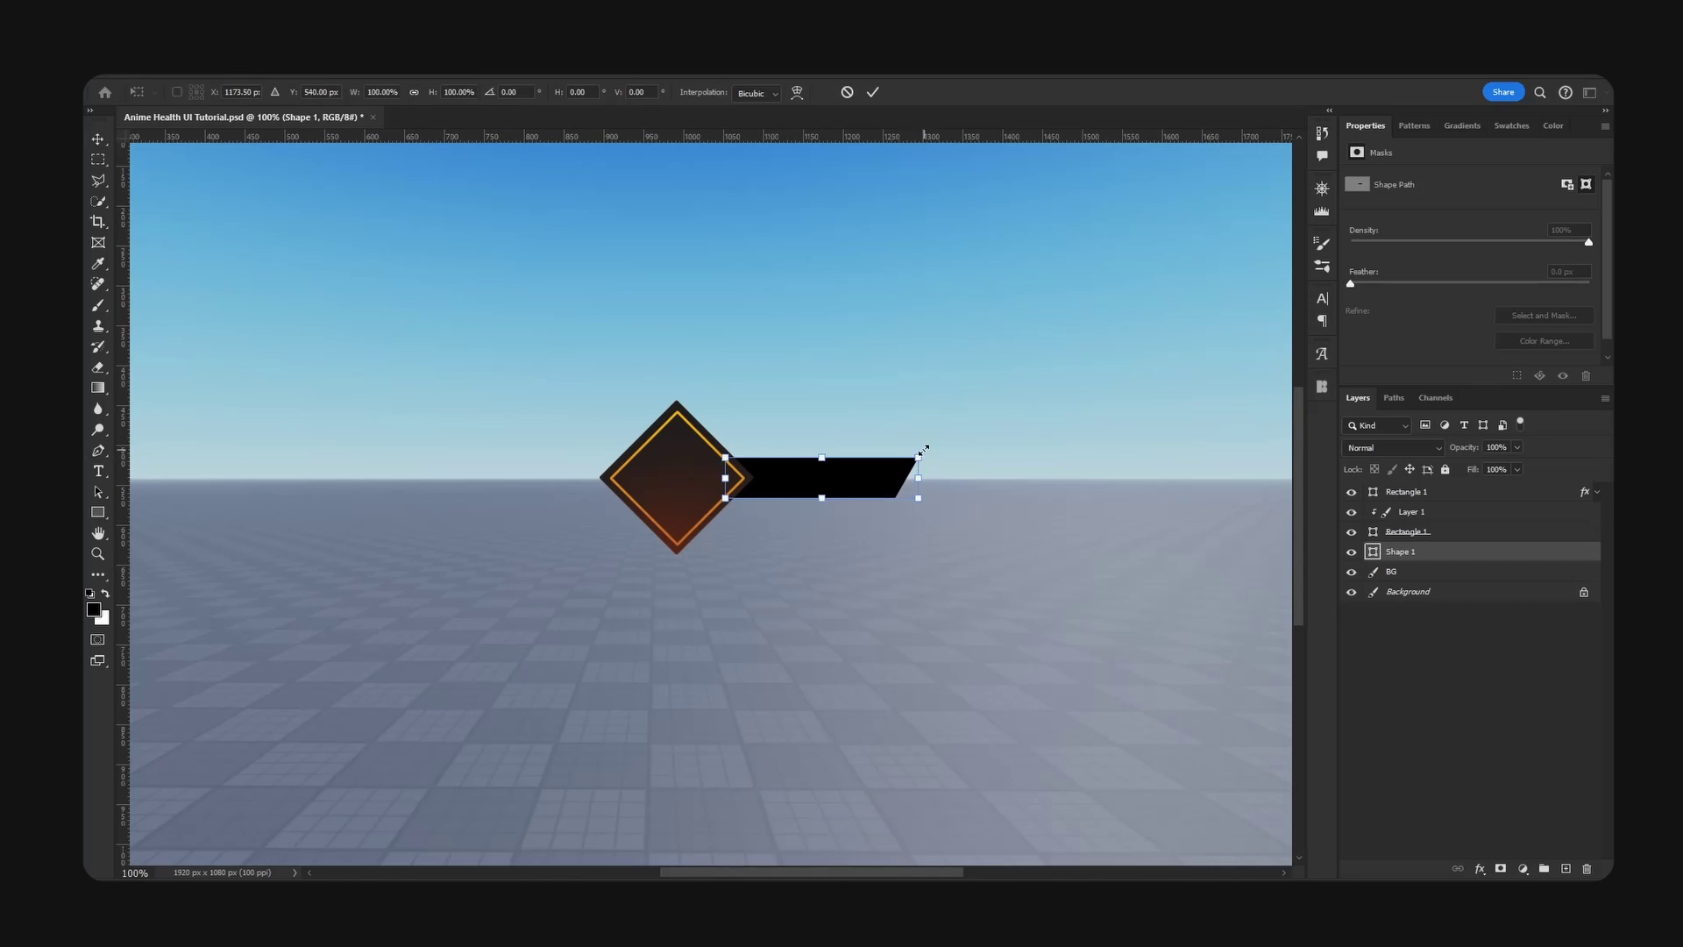
drag(916, 455, 950, 481)
key(Return)
- Change the slanted bar's fill to dark grey 1e1e1e
key(ctrl+plus)
key(h)
double_click(1374, 554)
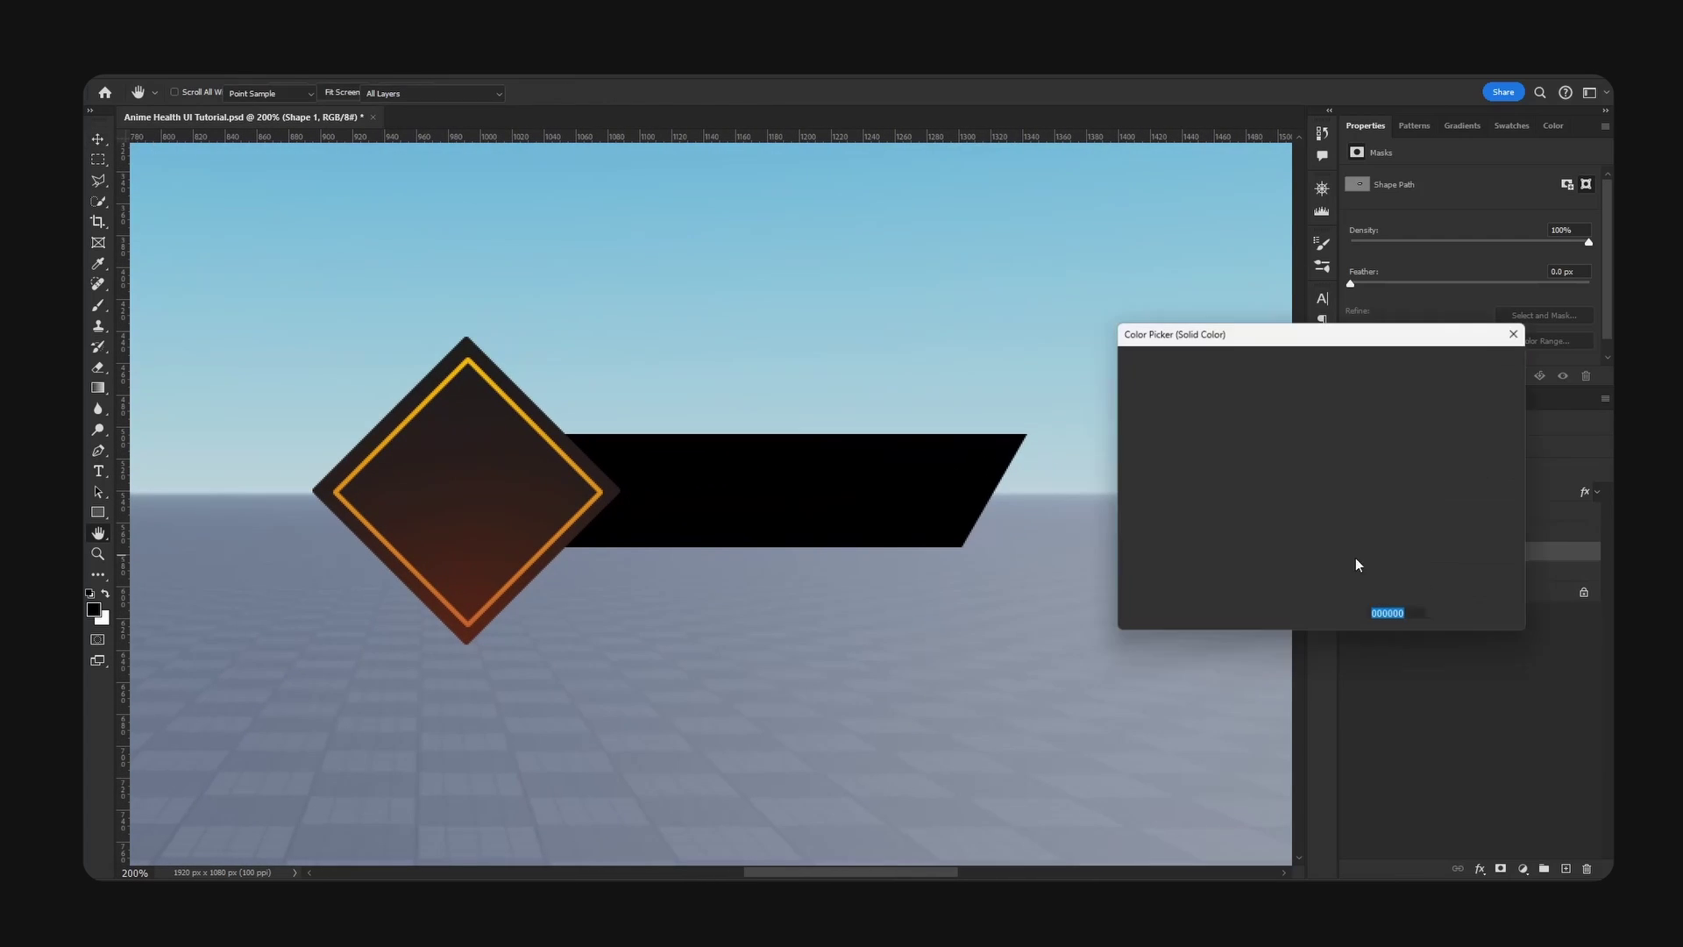
drag(1157, 550, 1099, 539)
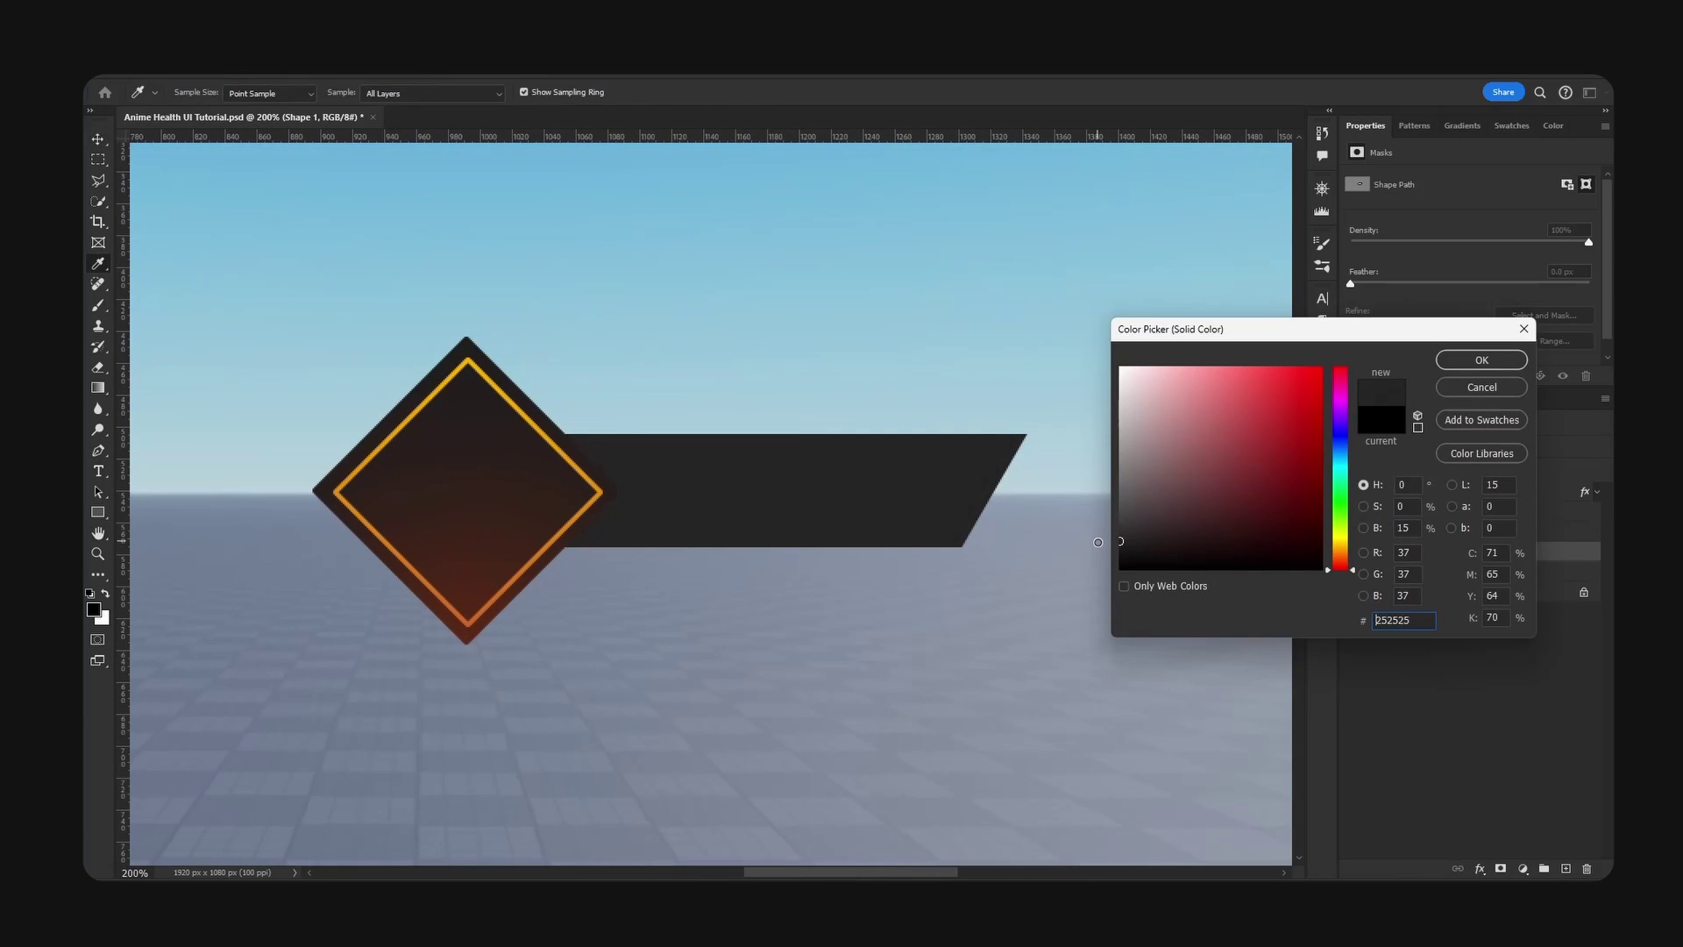
click(1481, 359)
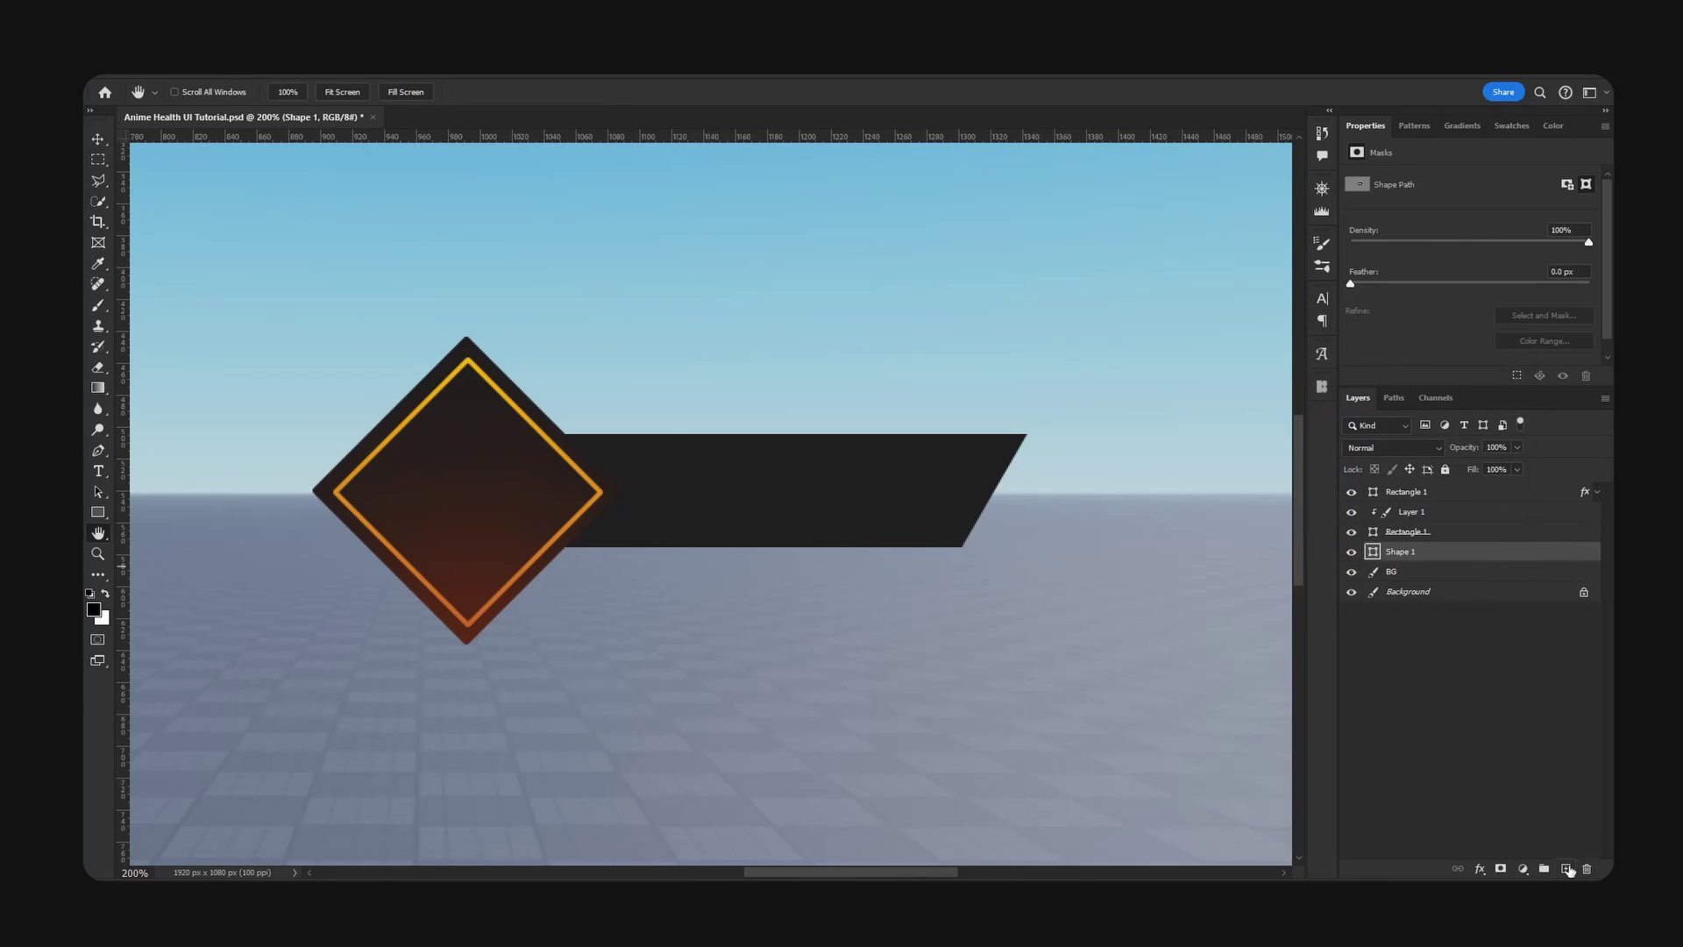
- Add a layer clipped to the bar and paint a soft white highlight across the bar's right part
click(1568, 868)
alt+click(1430, 562)
key(b)
key(x)
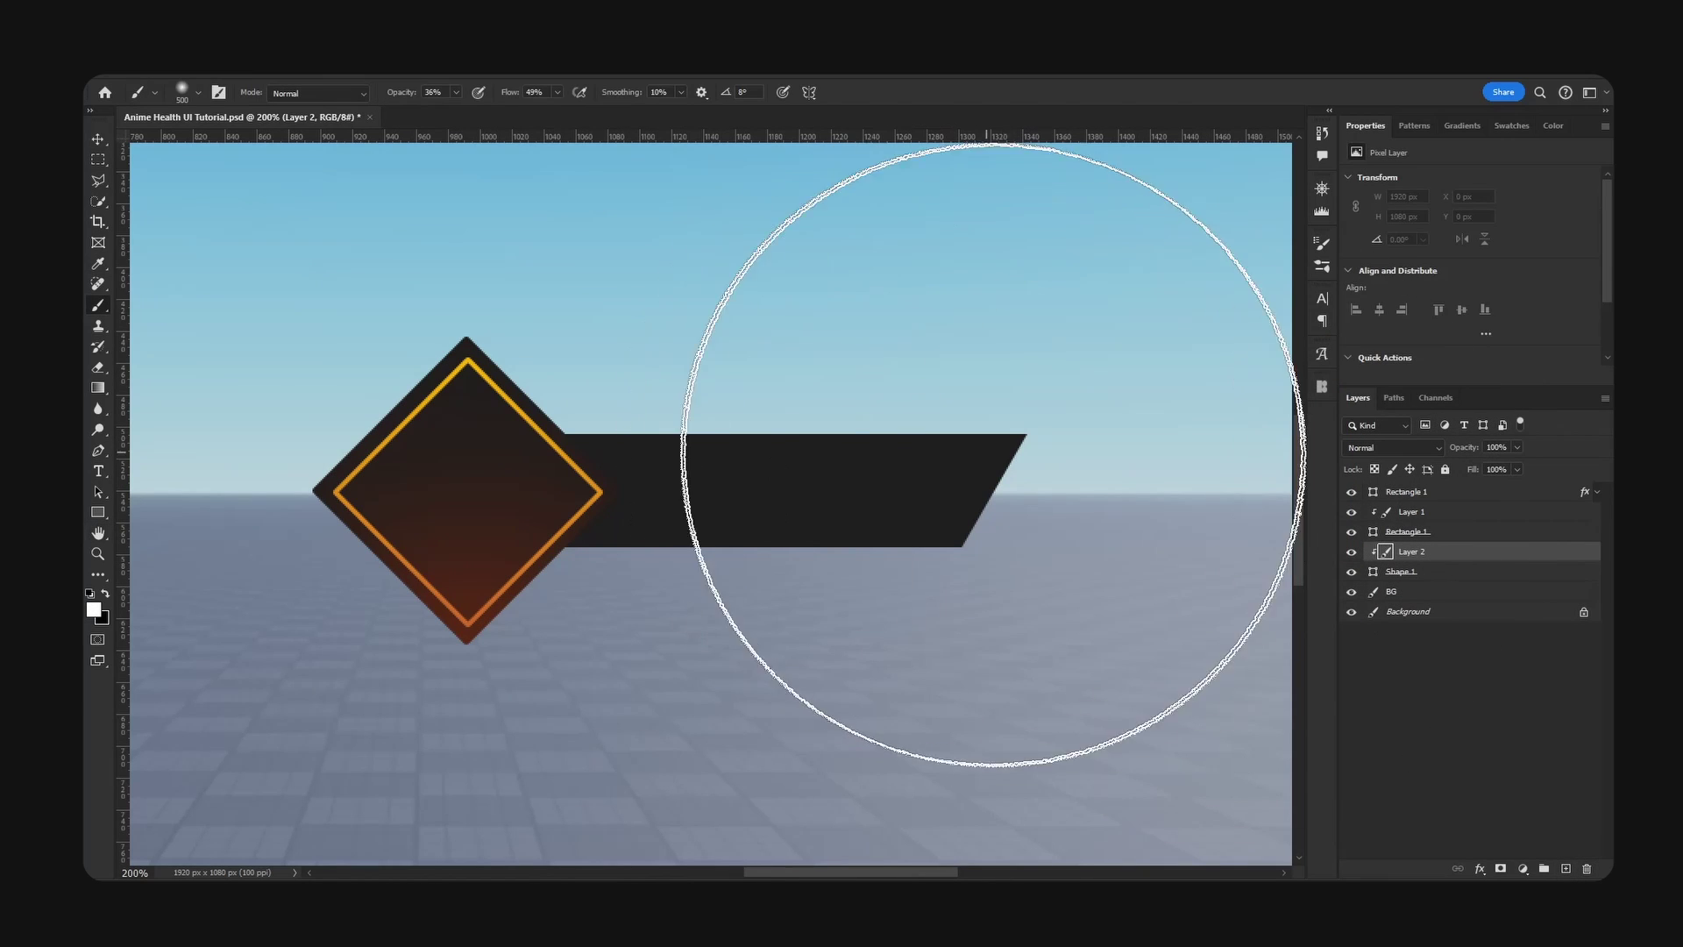
mouse_move(992, 453)
mouse_down()
mouse_move(1014, 488)
mouse_move(995, 492)
mouse_move(973, 570)
mouse_move(902, 568)
mouse_up()
- Shift the bar's highlight further right, lower its layer opacity to 35%, and save the document
key(v)
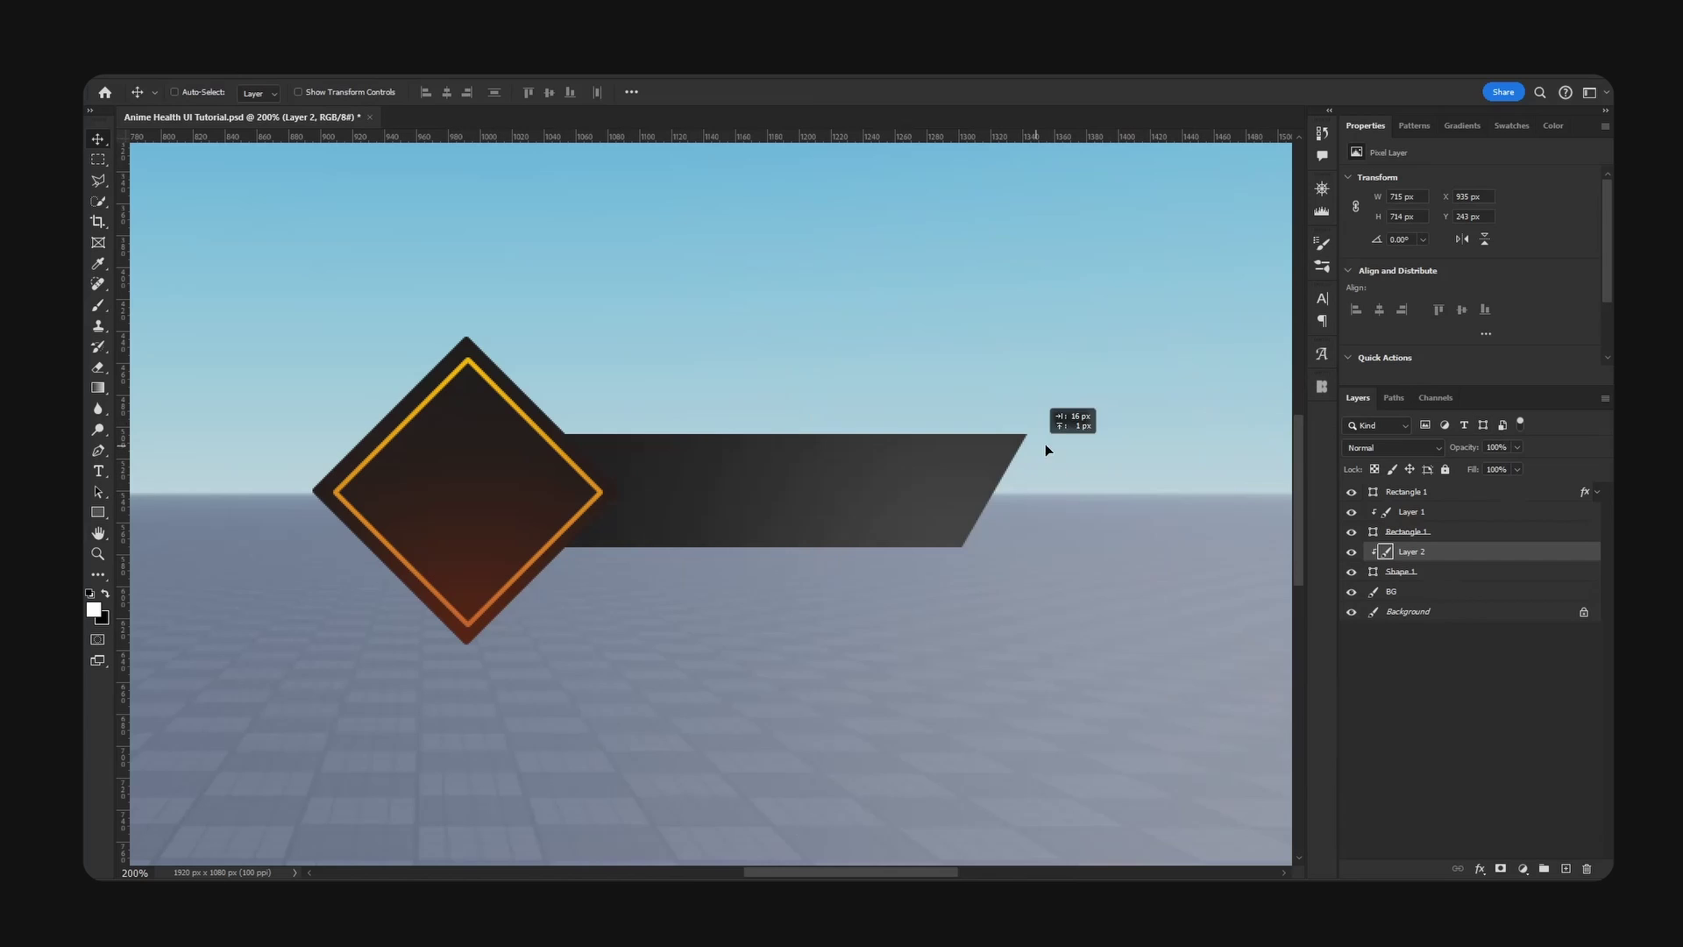
drag(1044, 444, 1071, 438)
text(35)
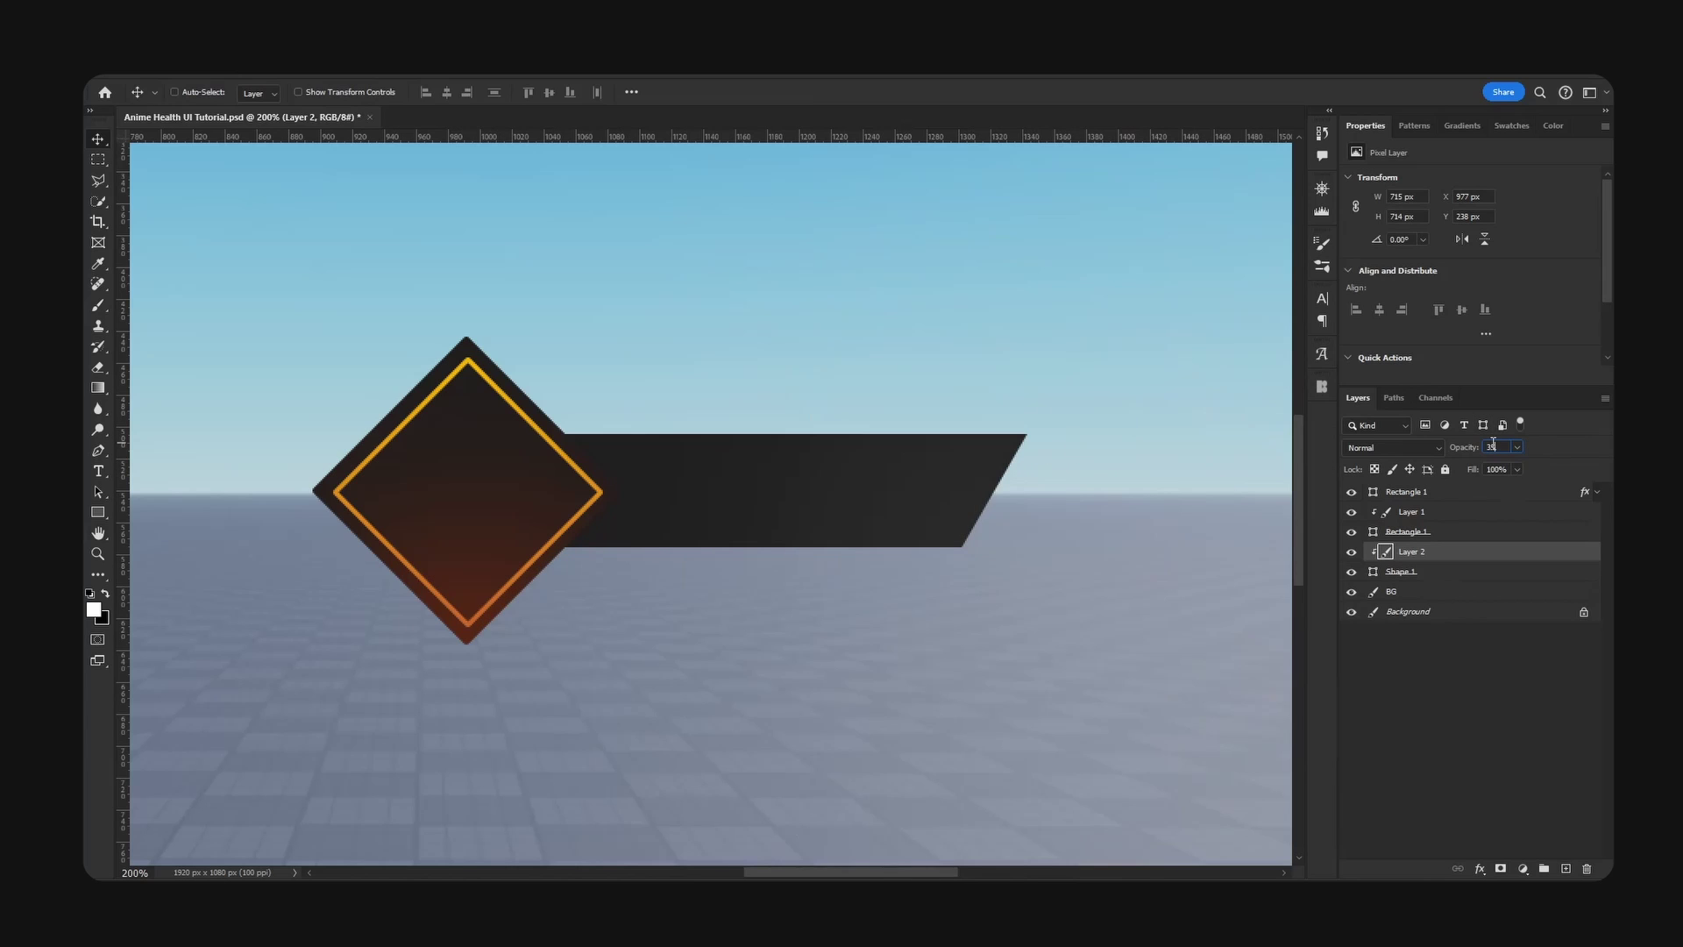
key(ctrl+minus)
key(ctrl+plus)
key(ctrl+s)
- Duplicate the bar shape above its highlight layer and give the copy a darker, near-black fill
alt+drag(1403, 574, 1374, 543)
double_click(1373, 552)
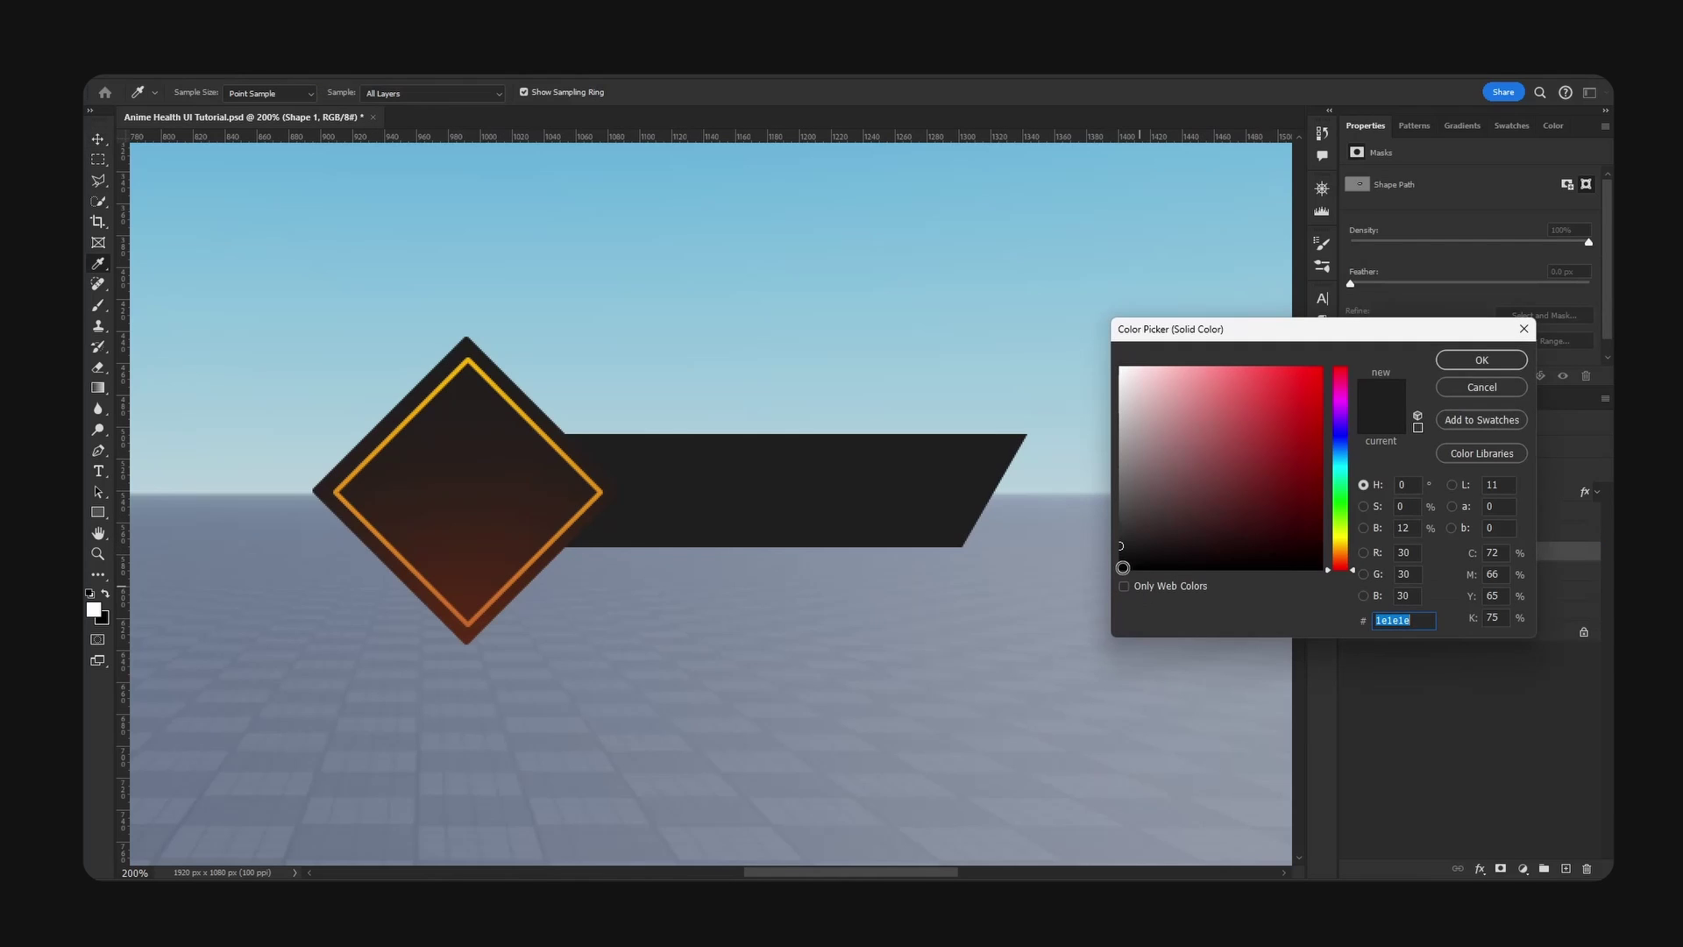
click(1117, 555)
click(1481, 359)
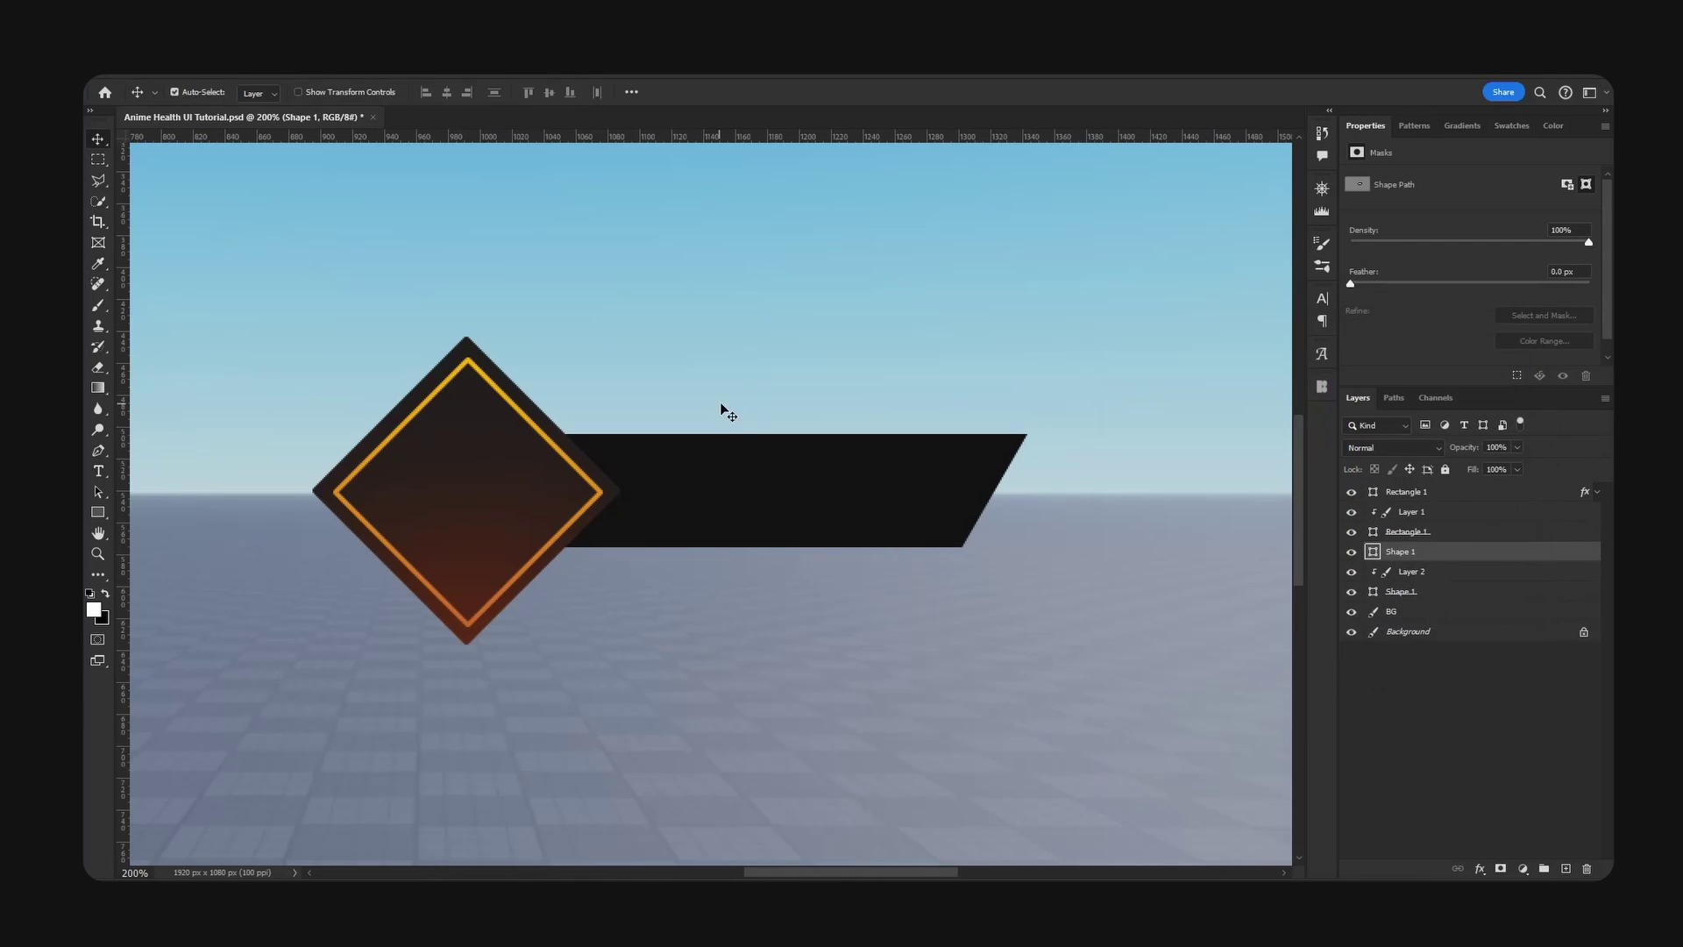
- Reduce the near-black bar copy to about 61 px high and pull in its right end to expose a thin border
key(ctrl+t)
drag(763, 436, 763, 441)
drag(763, 546, 763, 539)
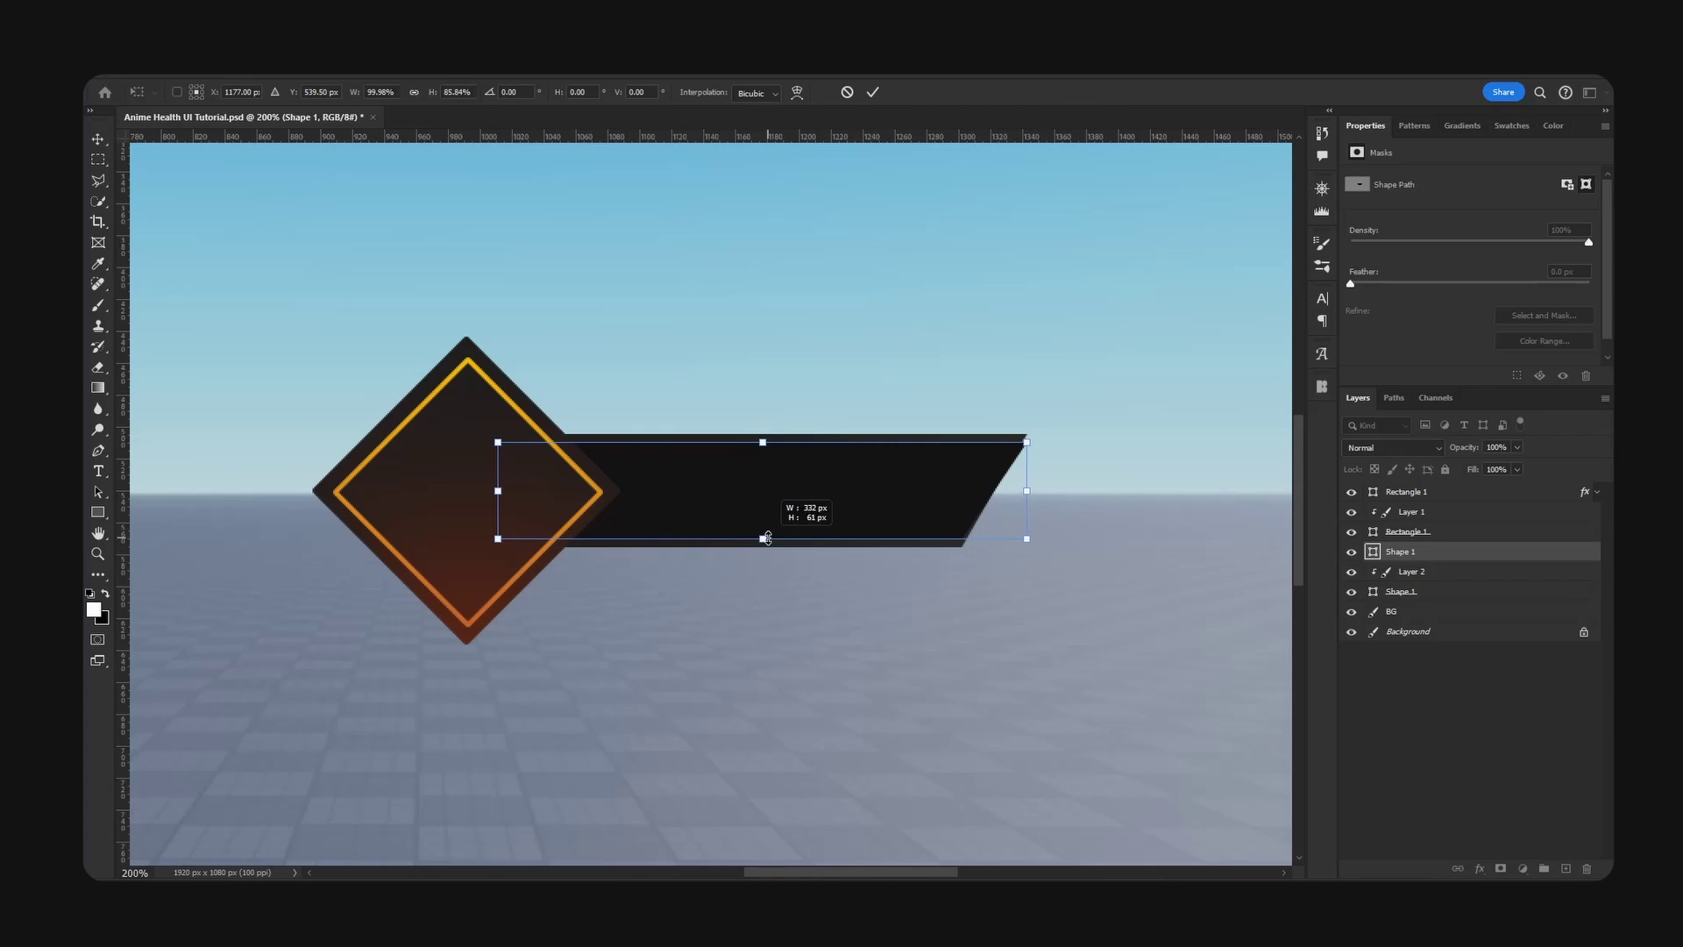
drag(1026, 495, 1008, 494)
key(Return)
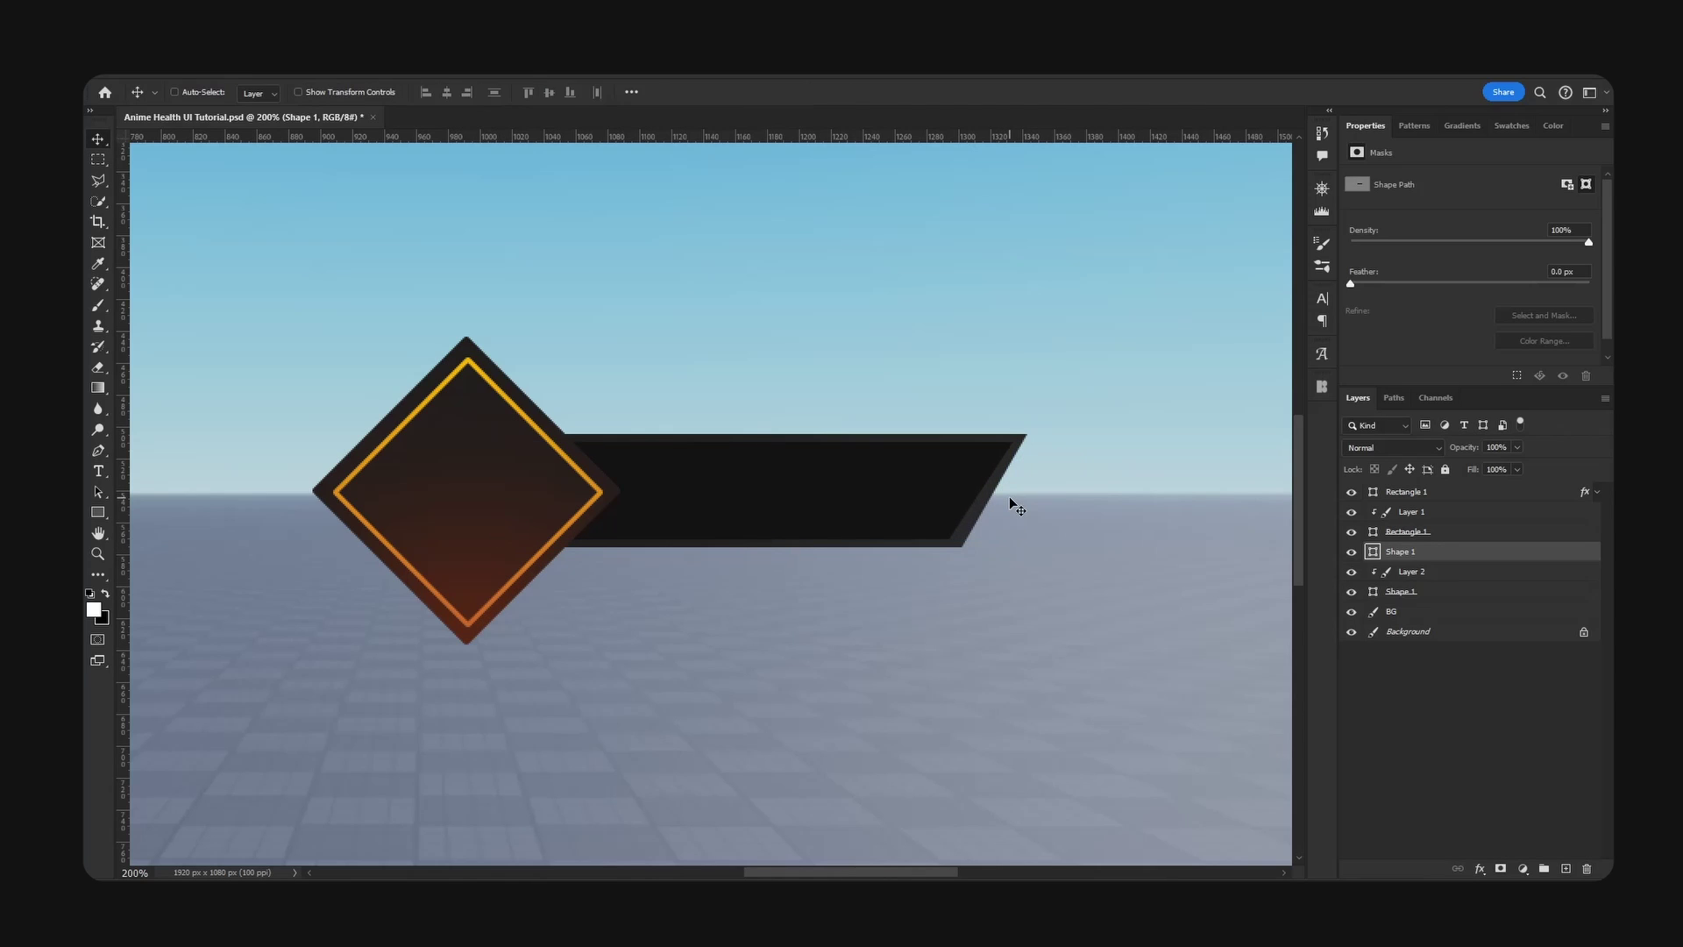
- Adjust the inner bar's lower right corner to even out the border along the slanted end
key(ctrl+t)
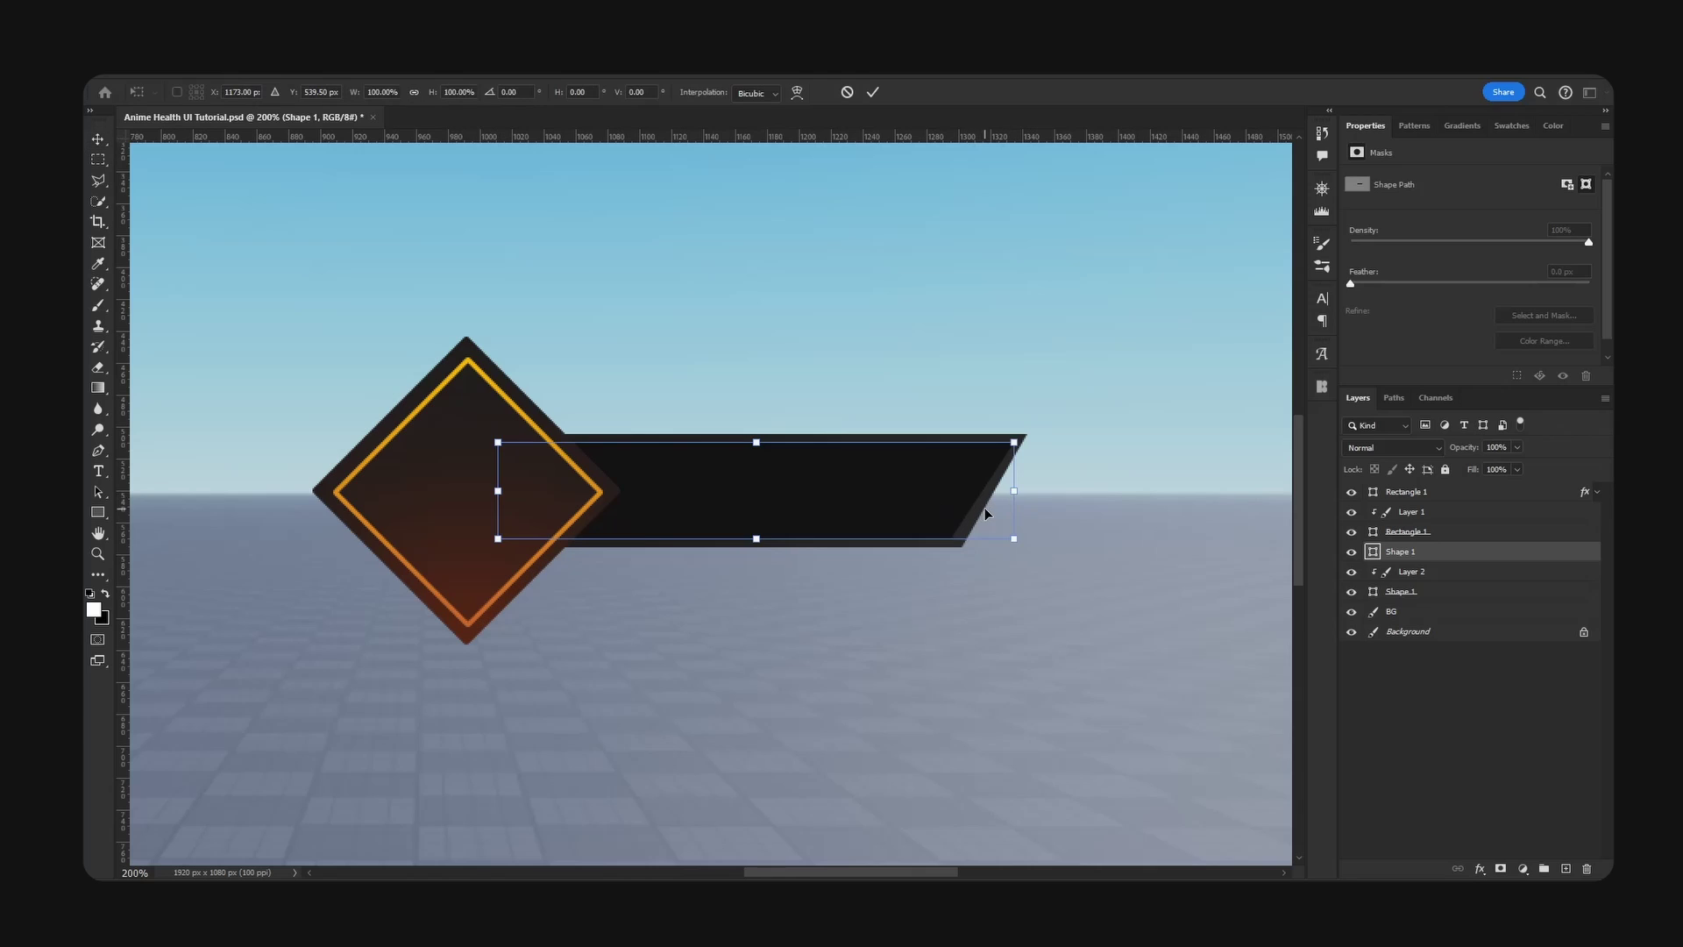
ctrl+drag(1014, 545, 1023, 547)
key(Return)
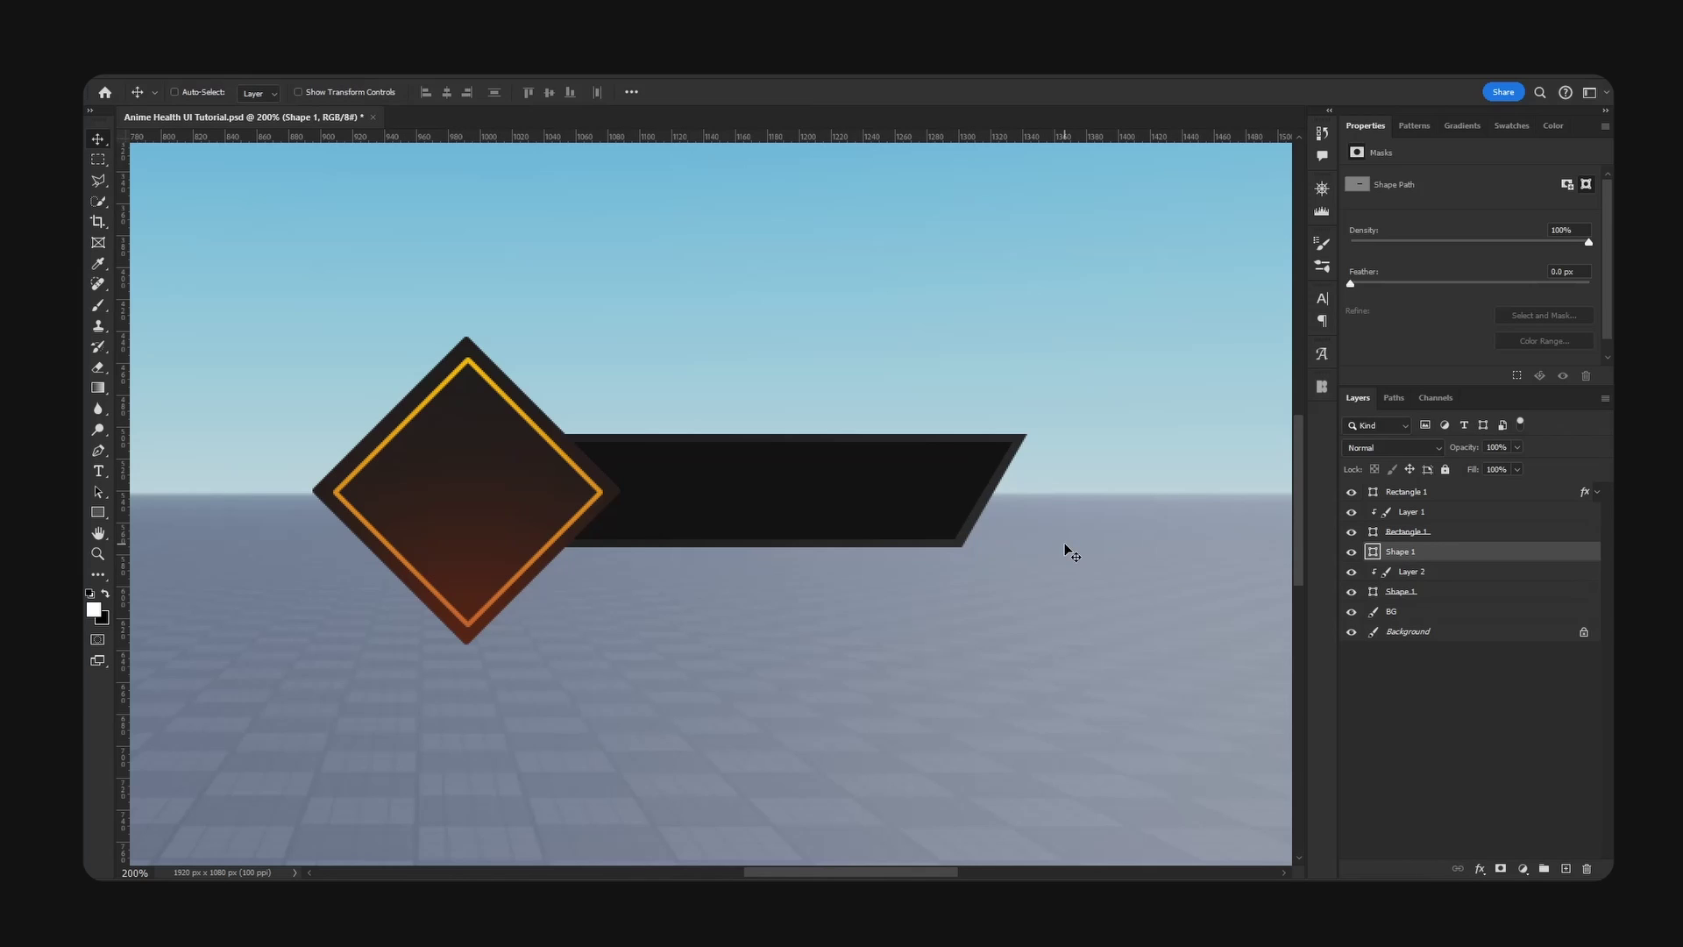
- Scale the three diamond layers down together to about 486 px overall width and align them vertically with the bar
key(ctrl+minus)
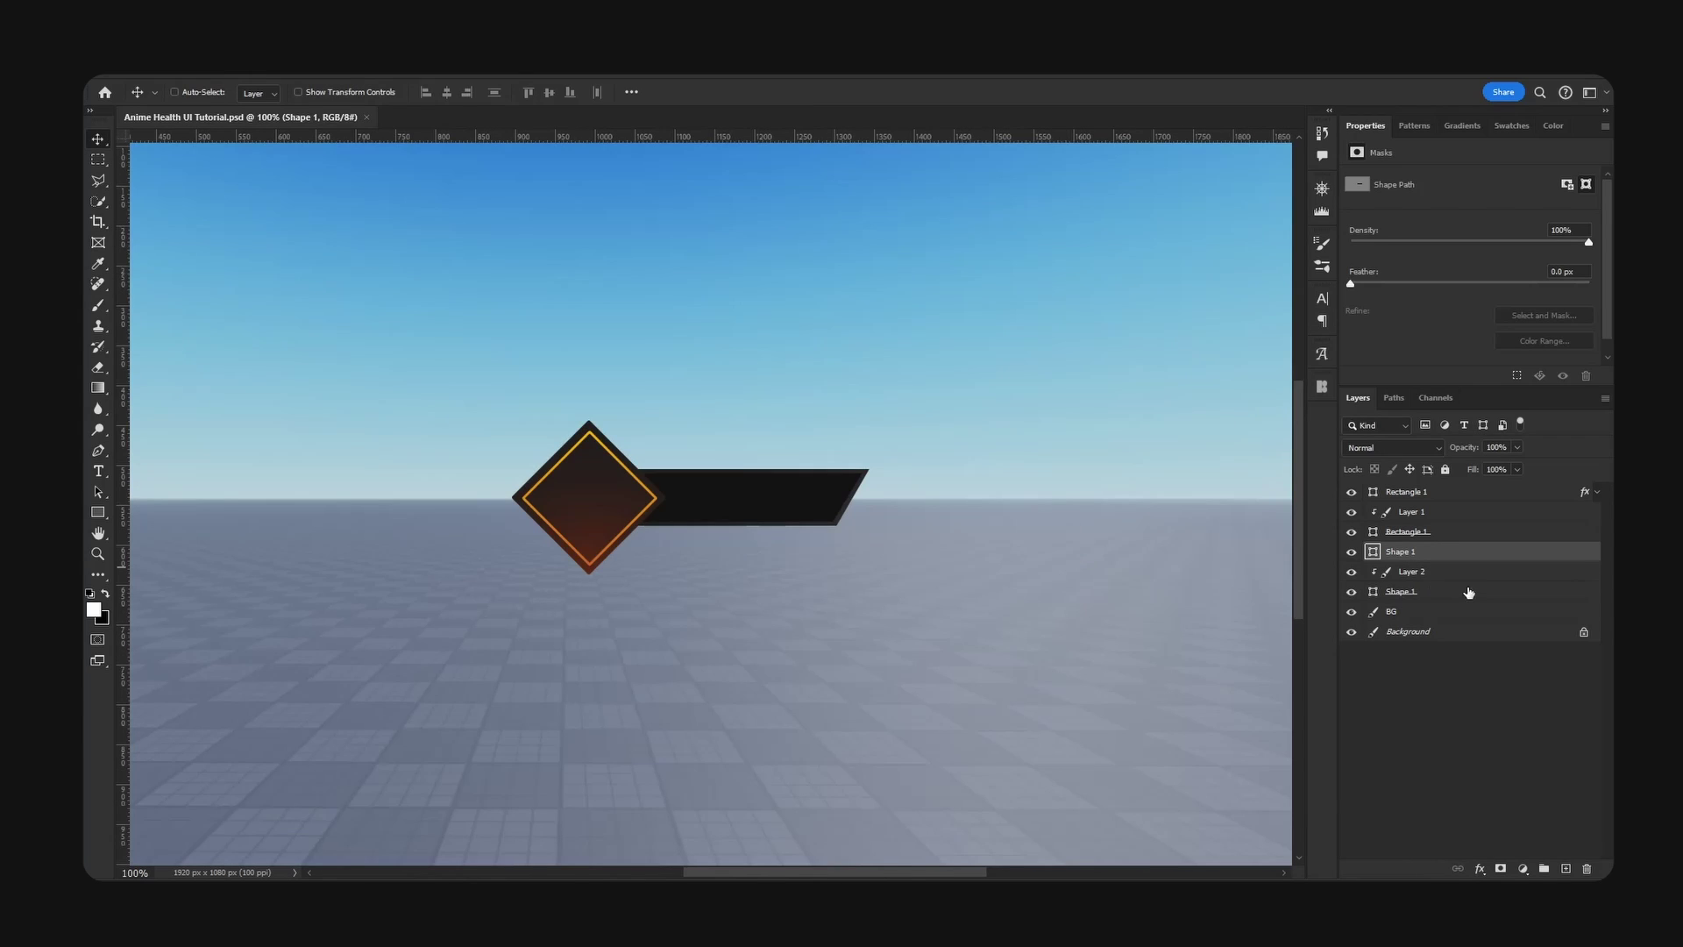
shift+click(1390, 592)
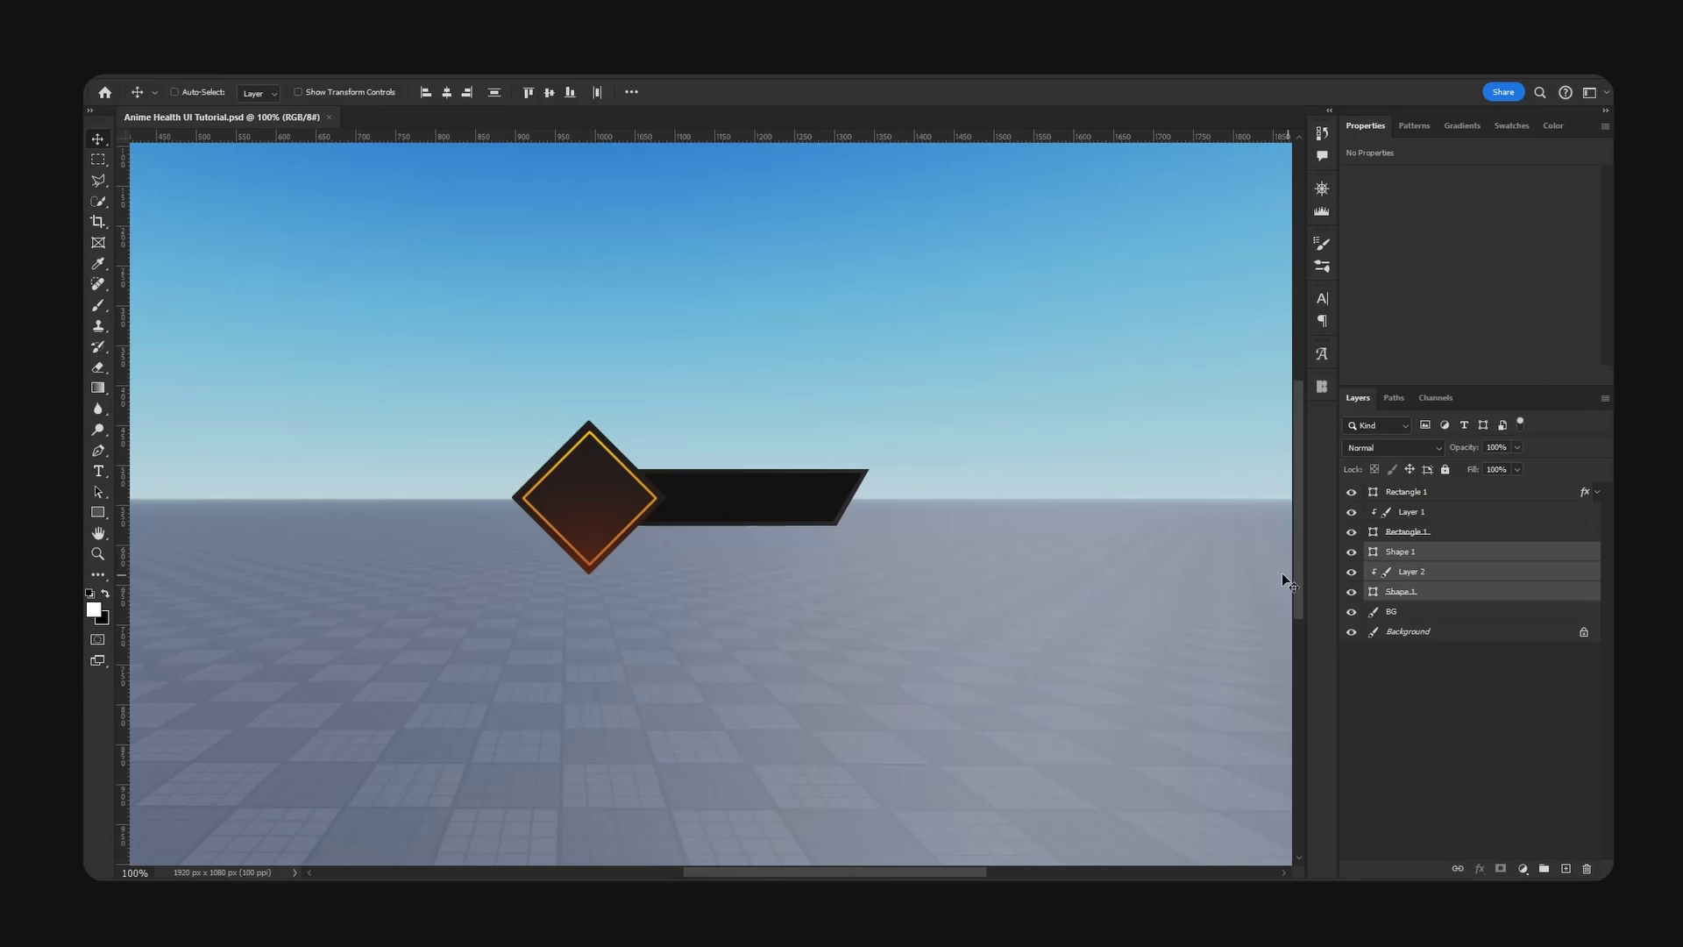
key(ctrl+plus)
click(1459, 532)
shift+click(1447, 492)
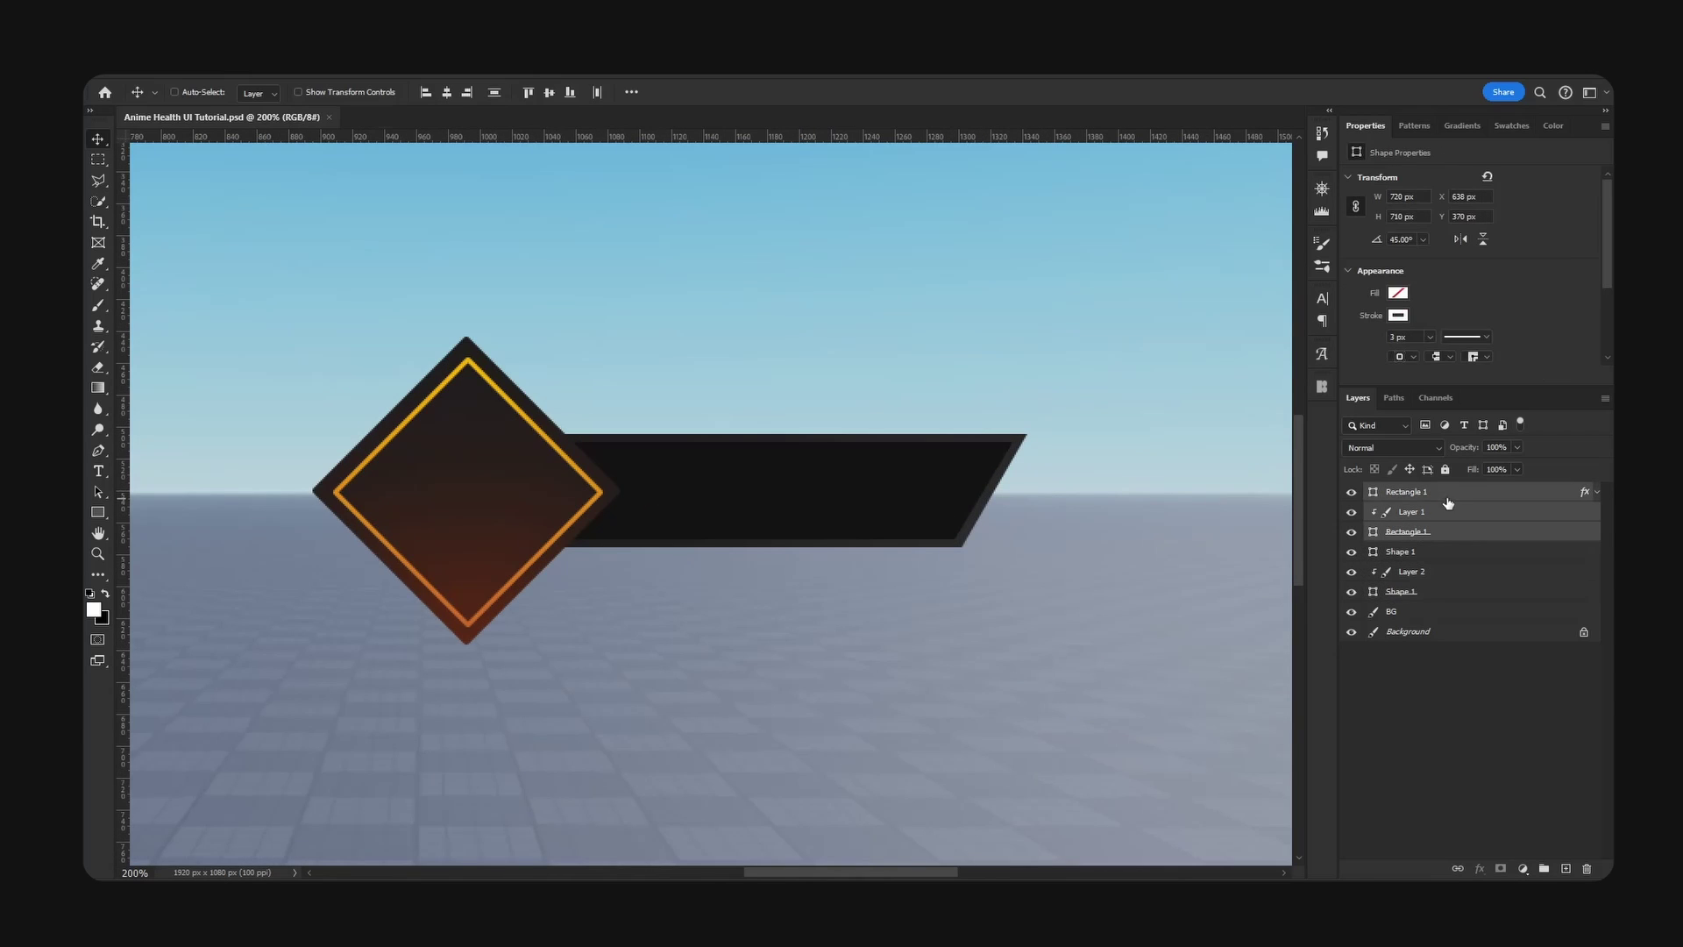
key(ctrl+t)
drag(1052, 218, 894, 439)
drag(696, 596, 695, 508)
key(Return)
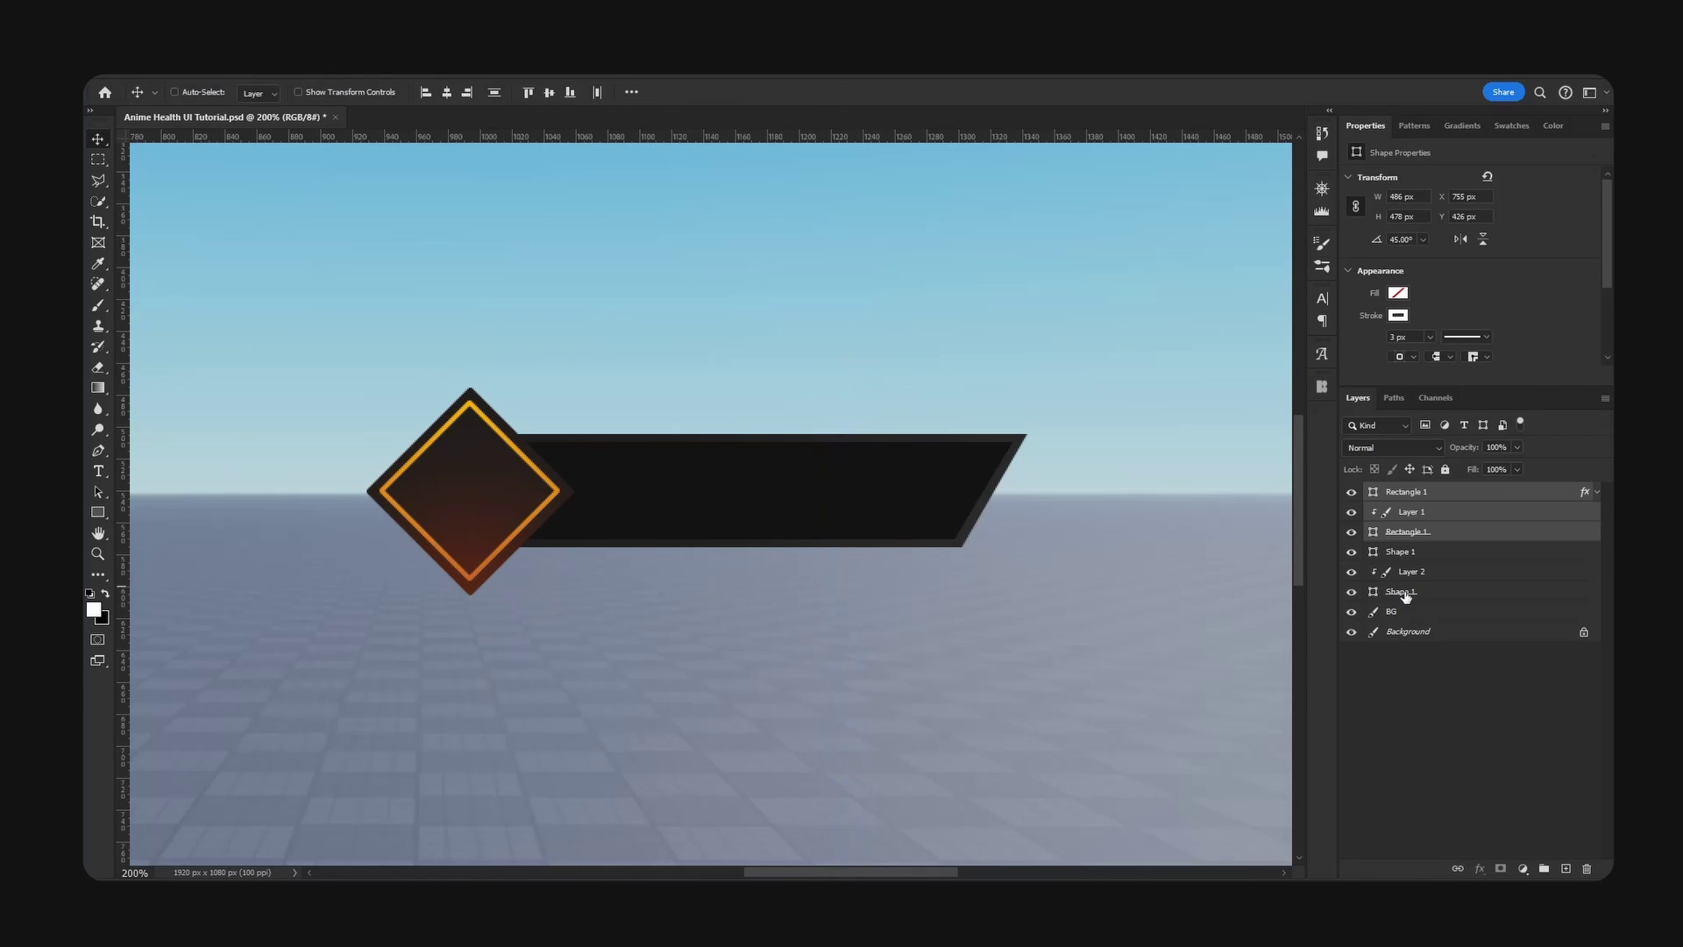
- Identify the near-black inner bar among the shape layers and duplicate it
click(1400, 592)
click(1352, 591)
click(1351, 592)
click(1352, 553)
click(1352, 553)
click(1410, 553)
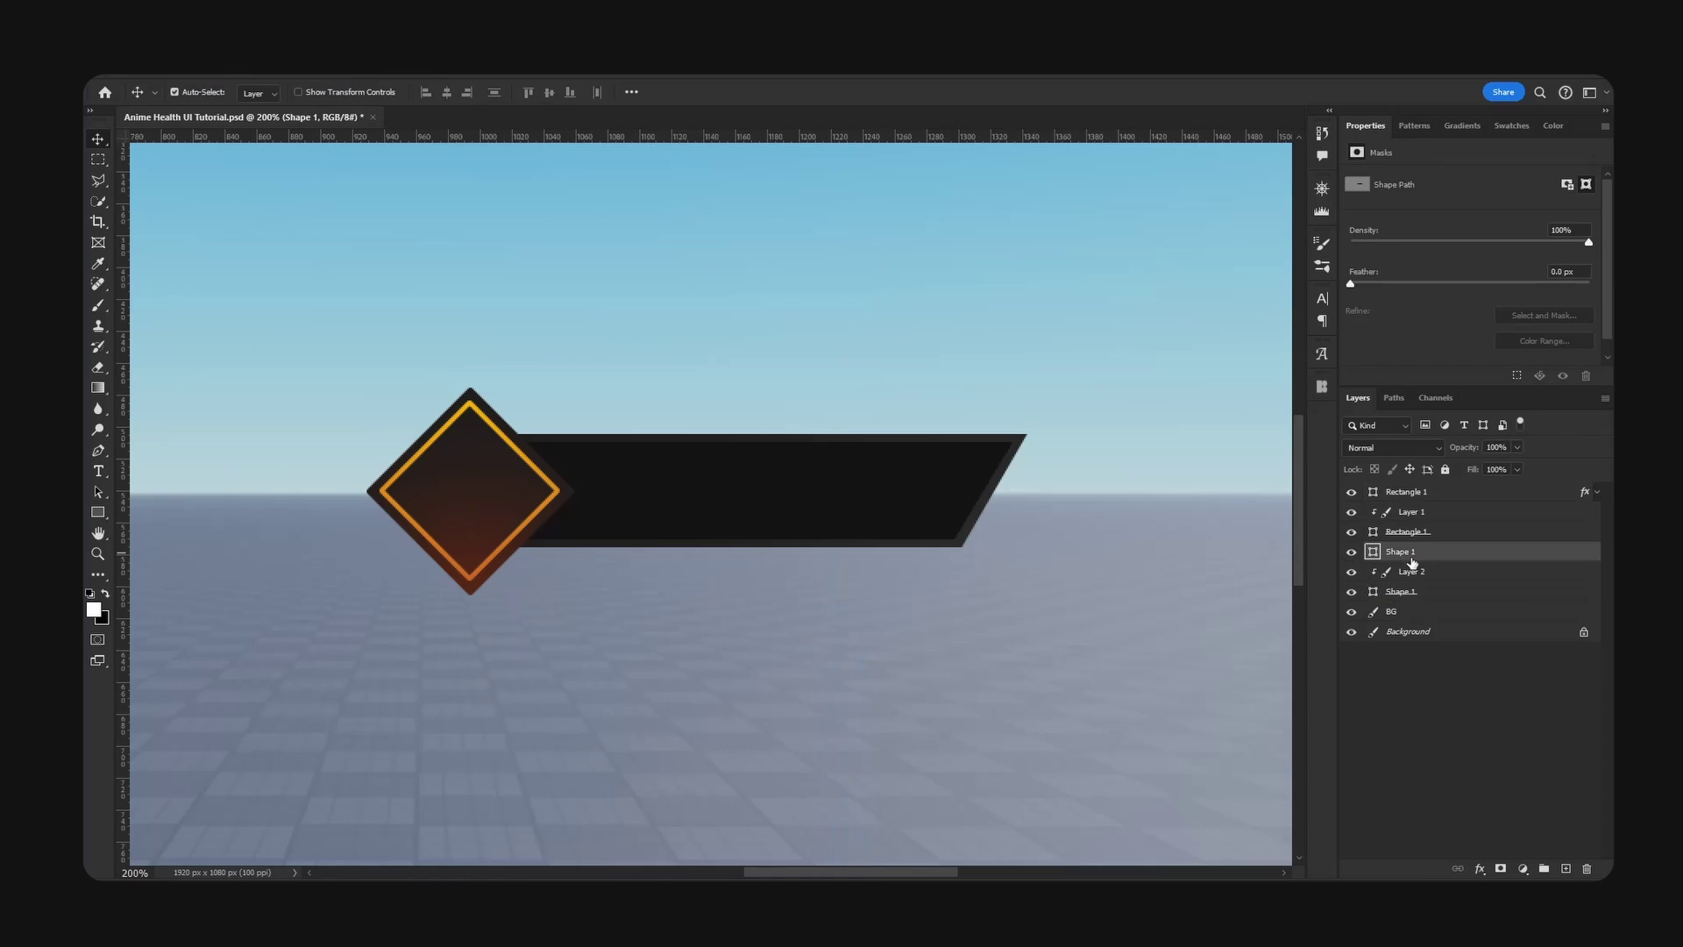
key(ctrl+j)
click(1353, 553)
click(1353, 553)
drag(980, 517, 1064, 446)
key(ctrl+z)
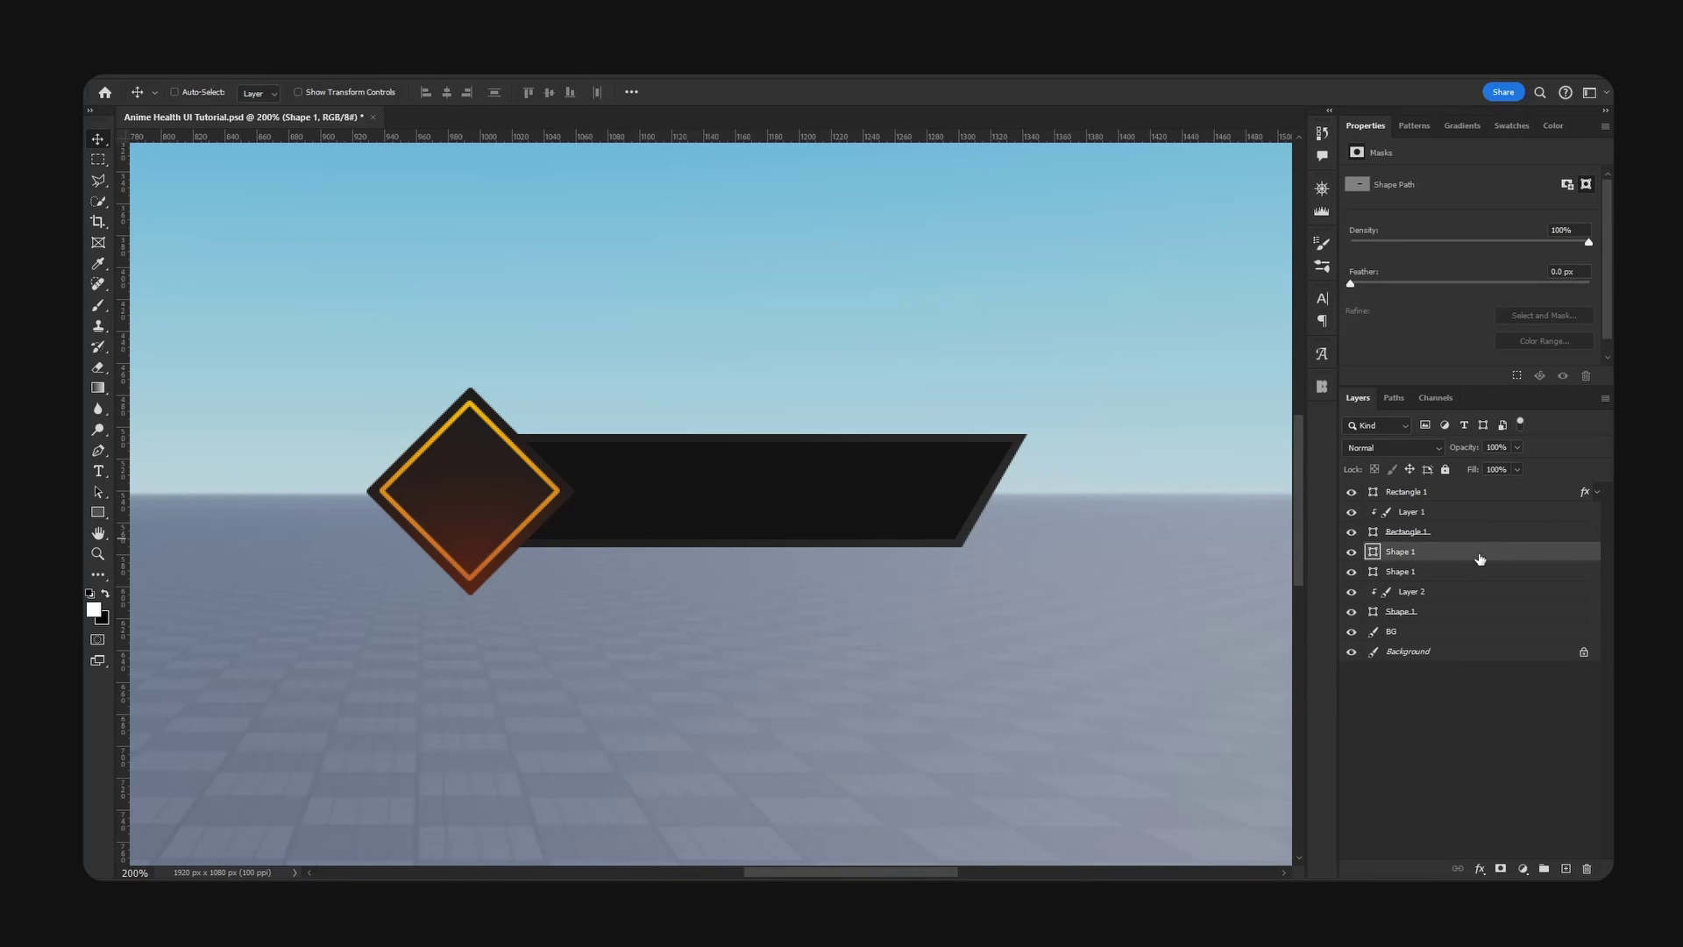
- Recolor the duplicated inner bar to a medium green with a hue of about 110°
double_click(1377, 557)
click(1339, 496)
click(1246, 397)
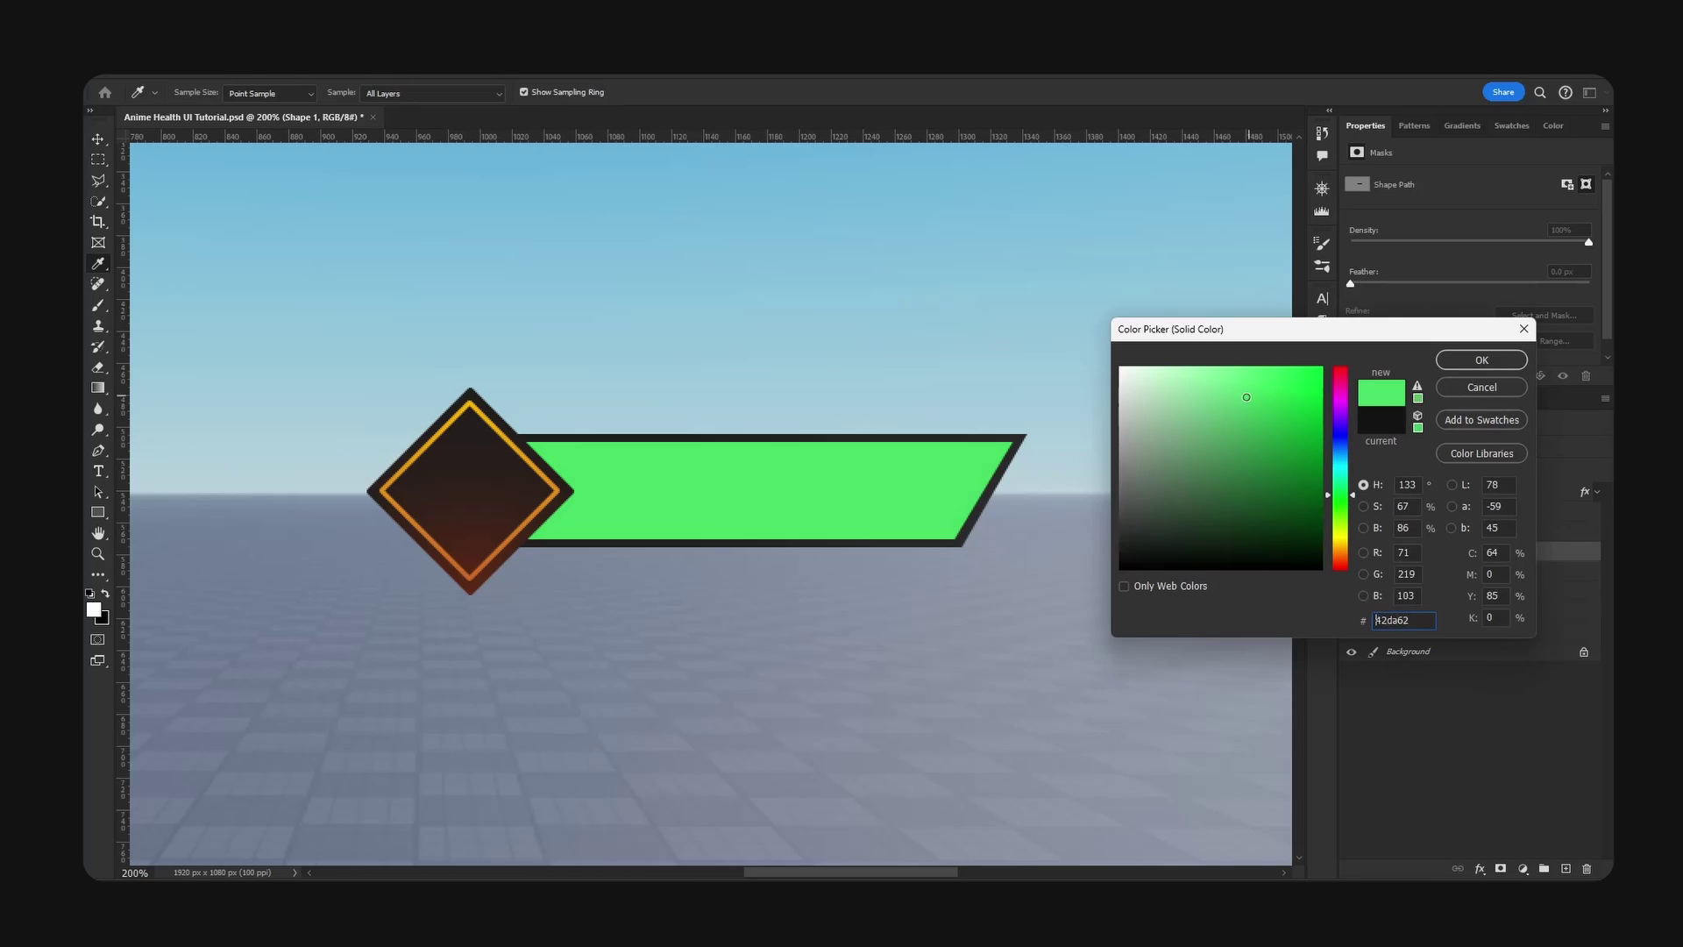
mouse_move(1247, 397)
mouse_down()
mouse_move(1298, 407)
mouse_move(1277, 447)
mouse_move(1288, 421)
mouse_up()
drag(1342, 497, 1350, 513)
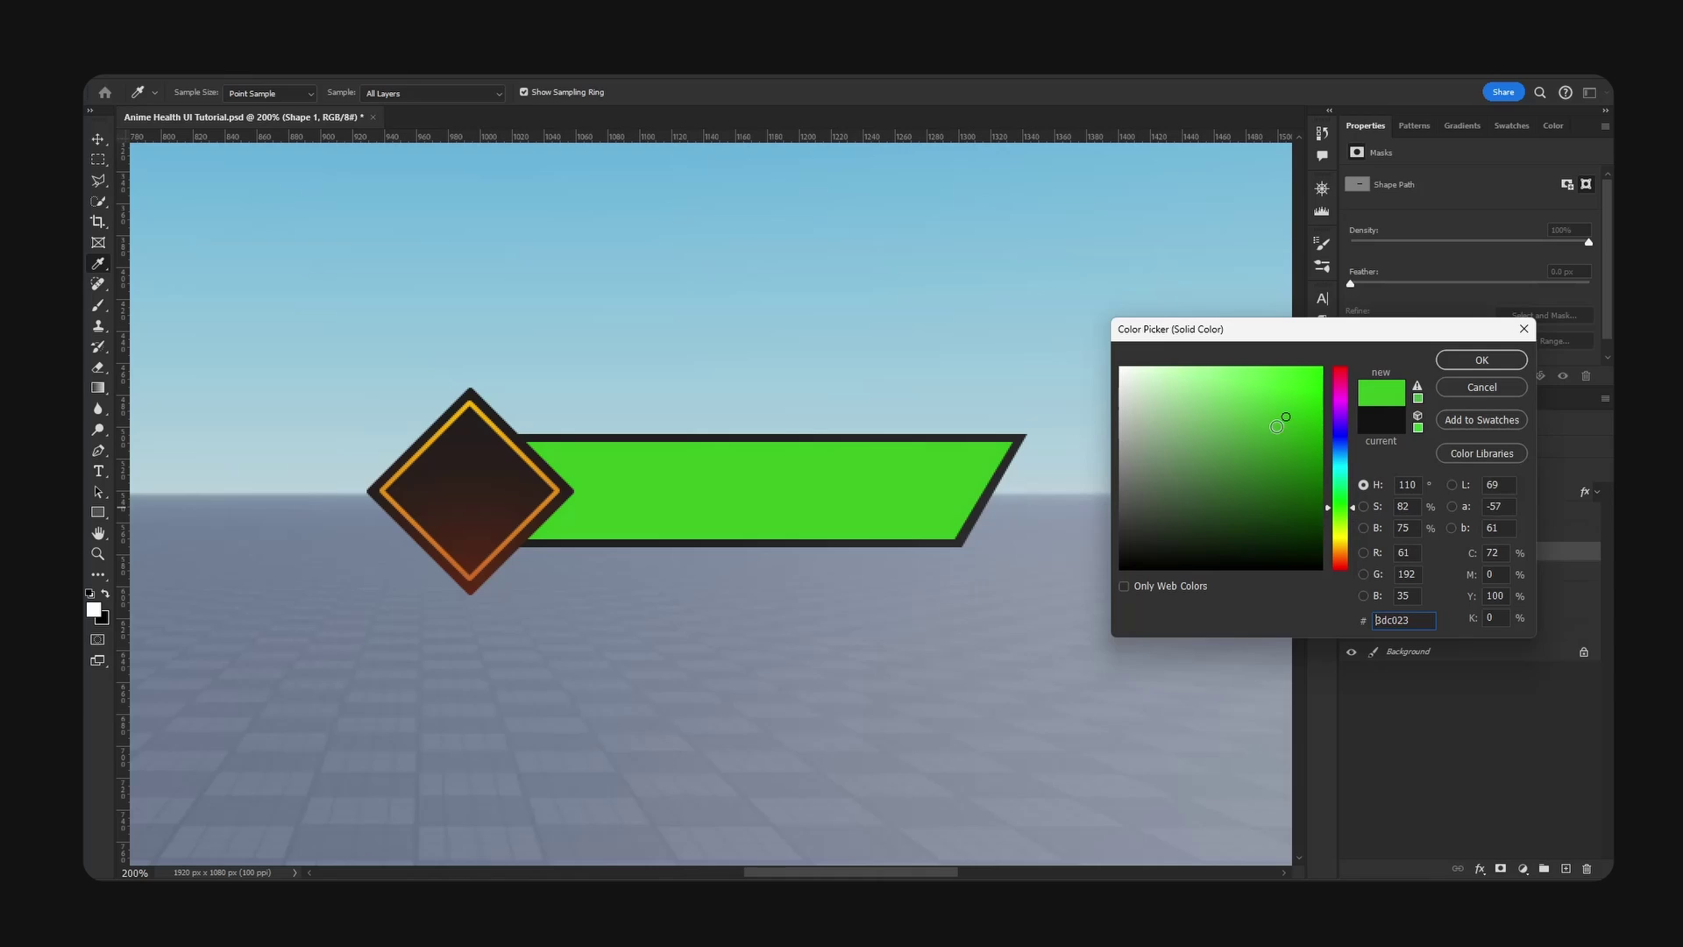
drag(1276, 427, 1250, 414)
click(1481, 360)
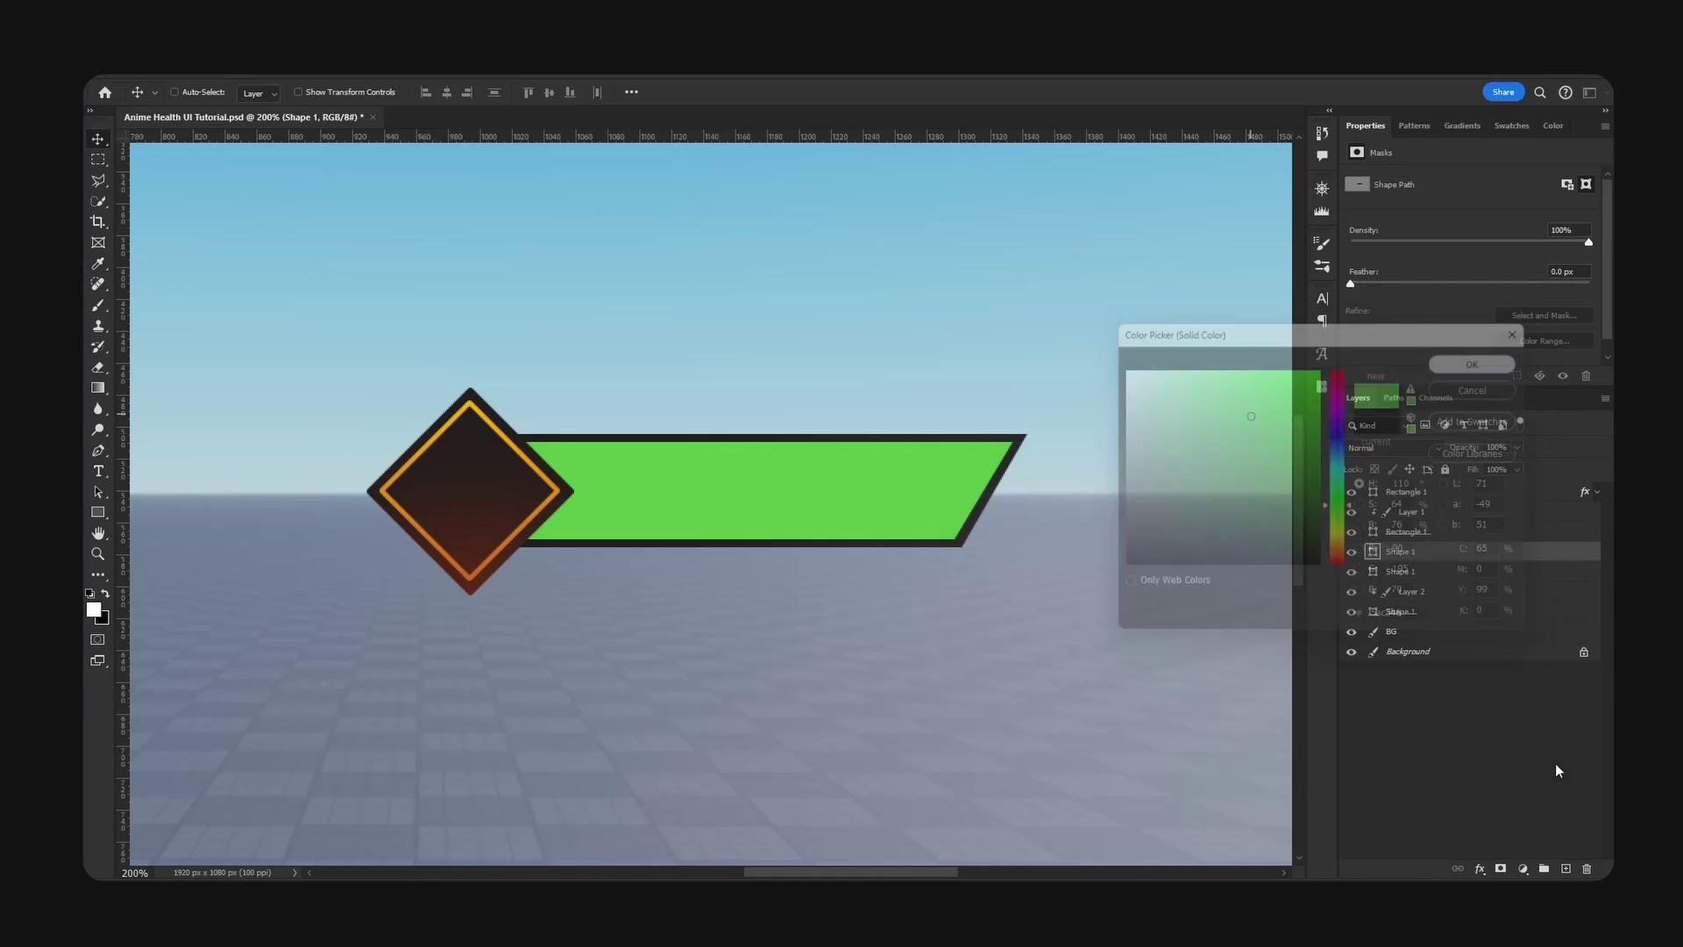
- Add a layer clipped to the green bar and paint a soft white highlight along its upper edge with a 100 px brush
click(1565, 868)
right_click(1437, 557)
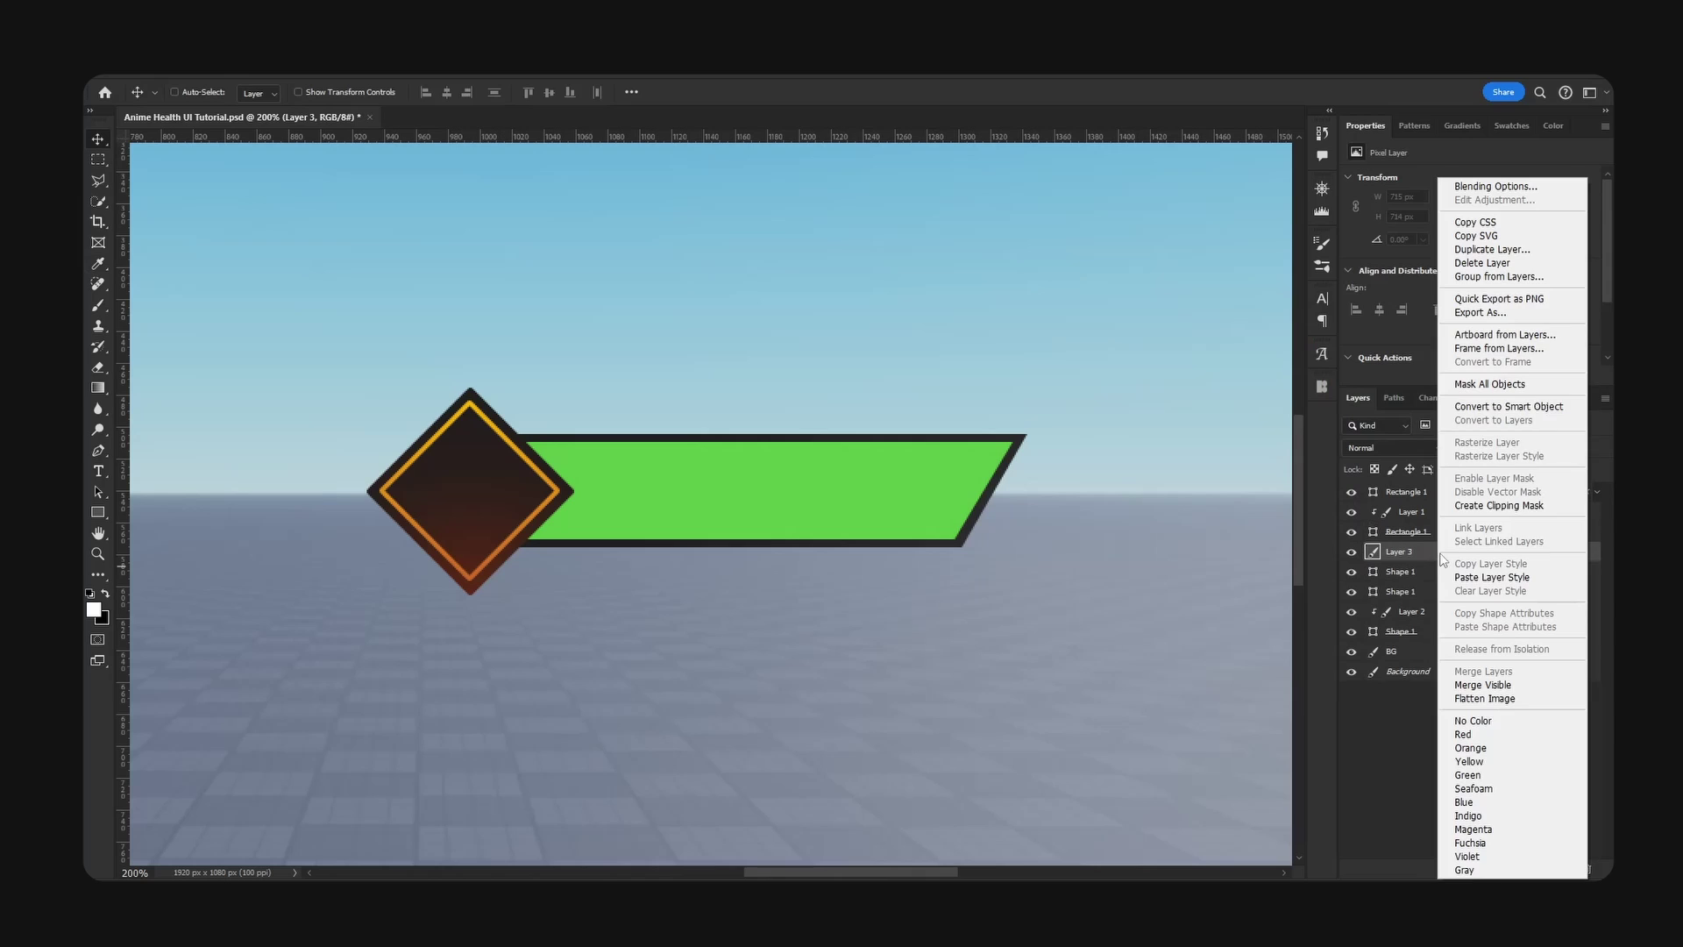
key(b)
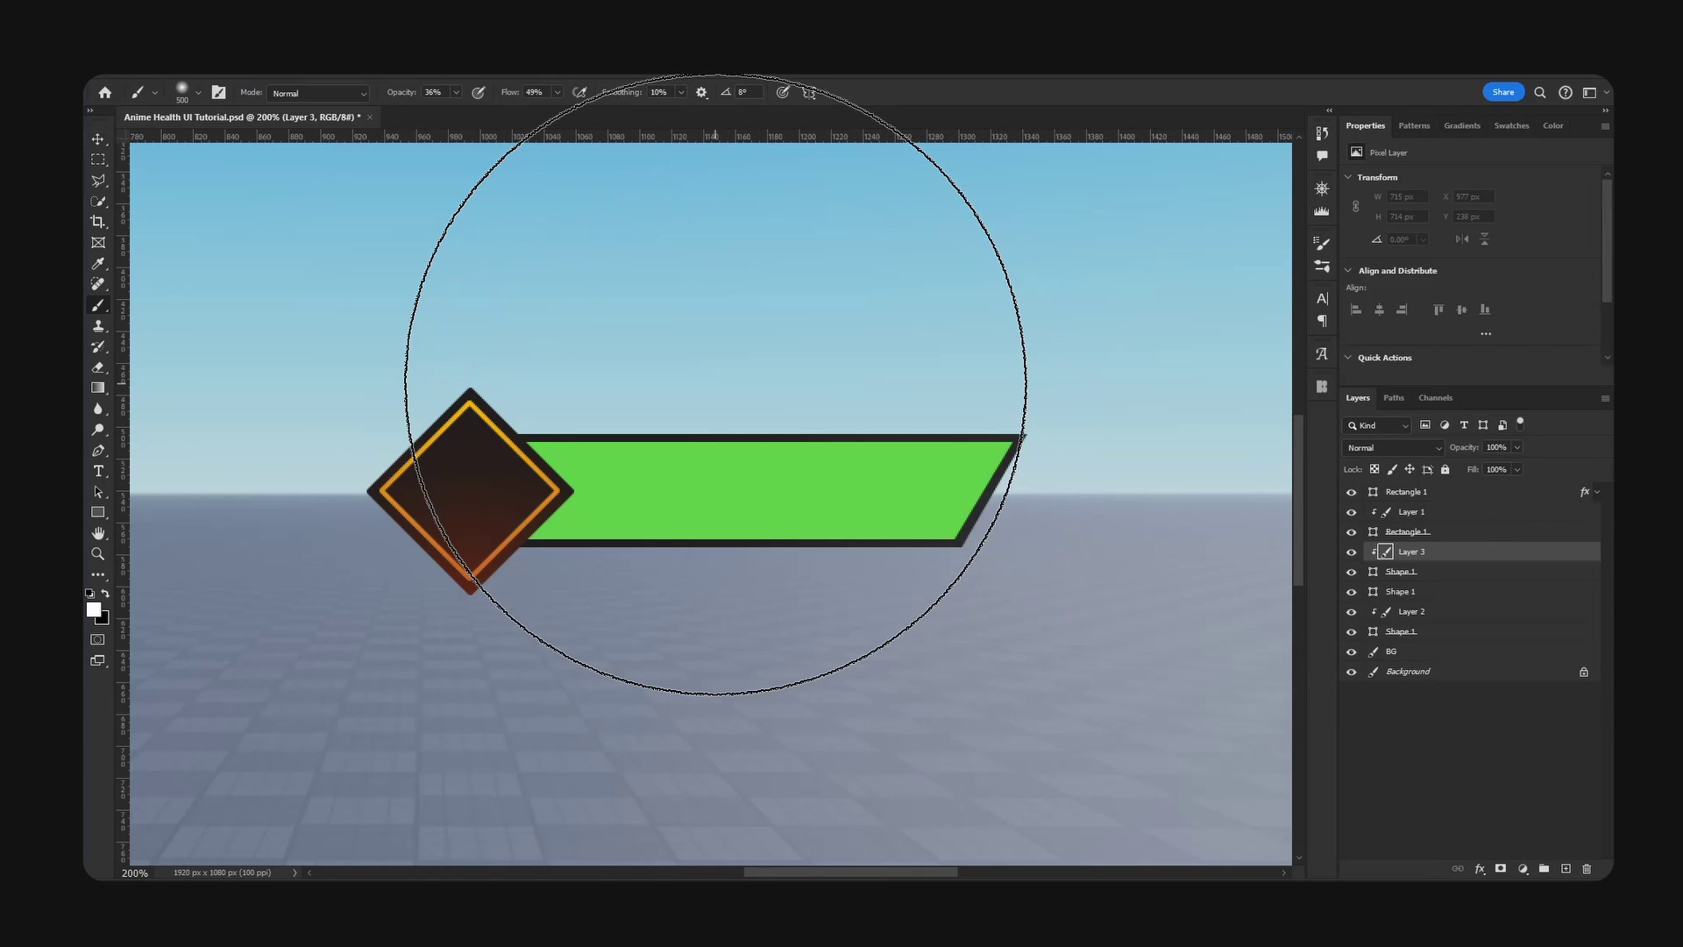
key(bracketleft)
key(bracketleft)
key(bracketleft)
key(bracketleft)
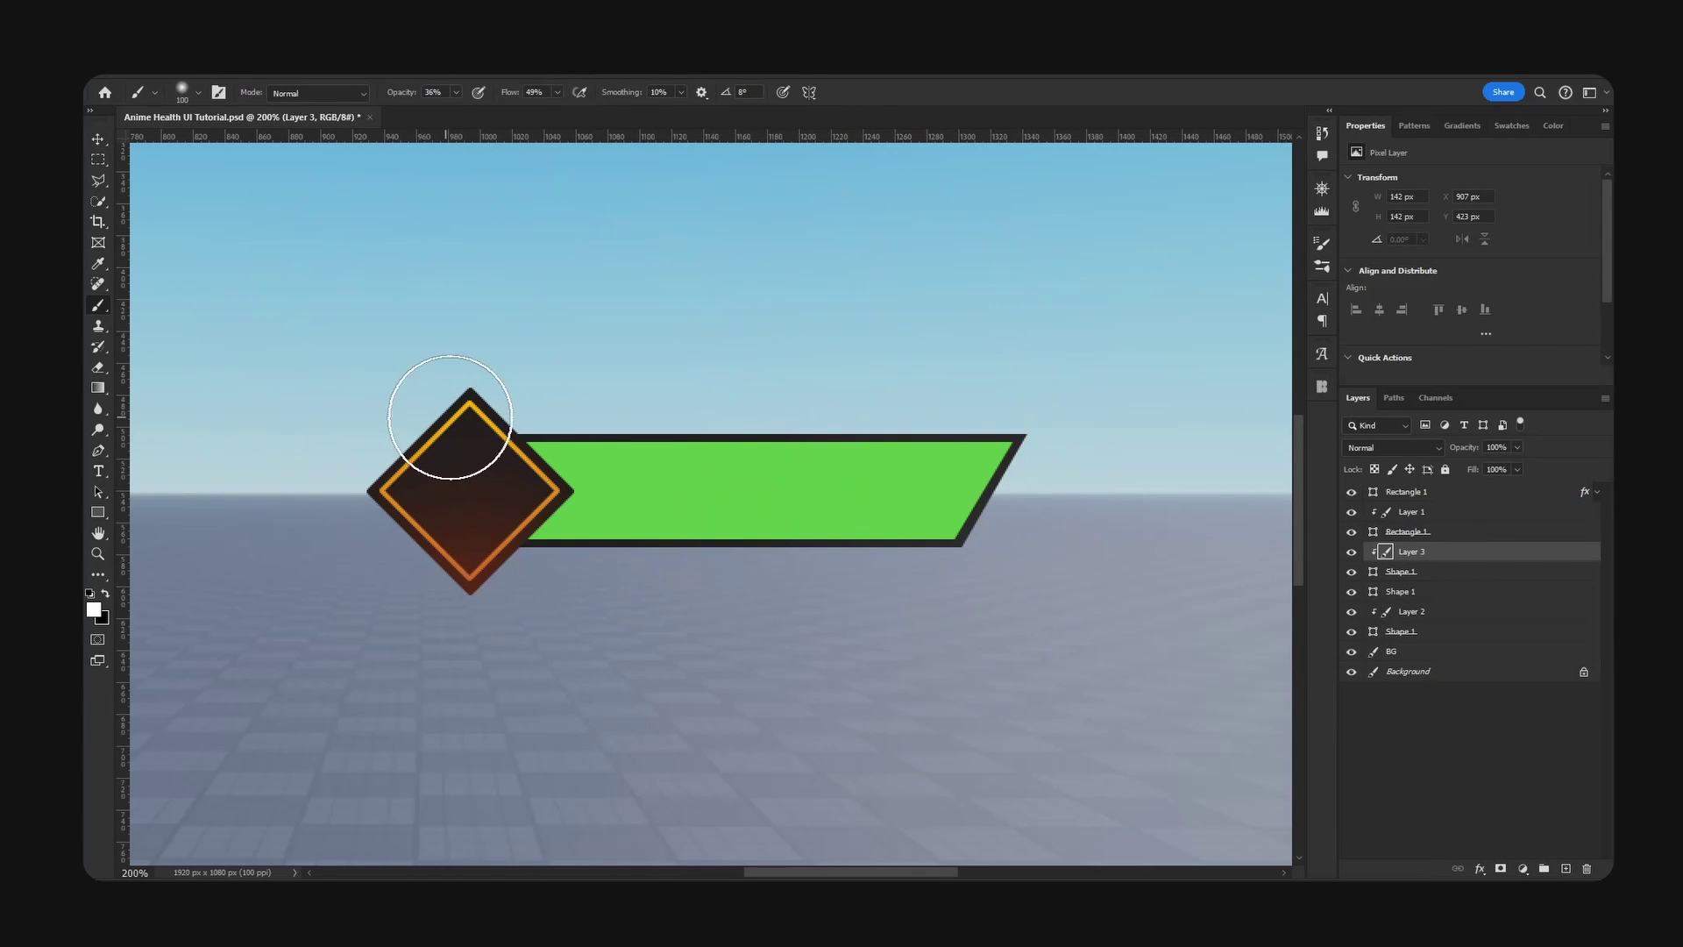
shift+click(1086, 395)
- Paint a soft black shadow along the green bar's lower edge on the same clipped layer
key(x)
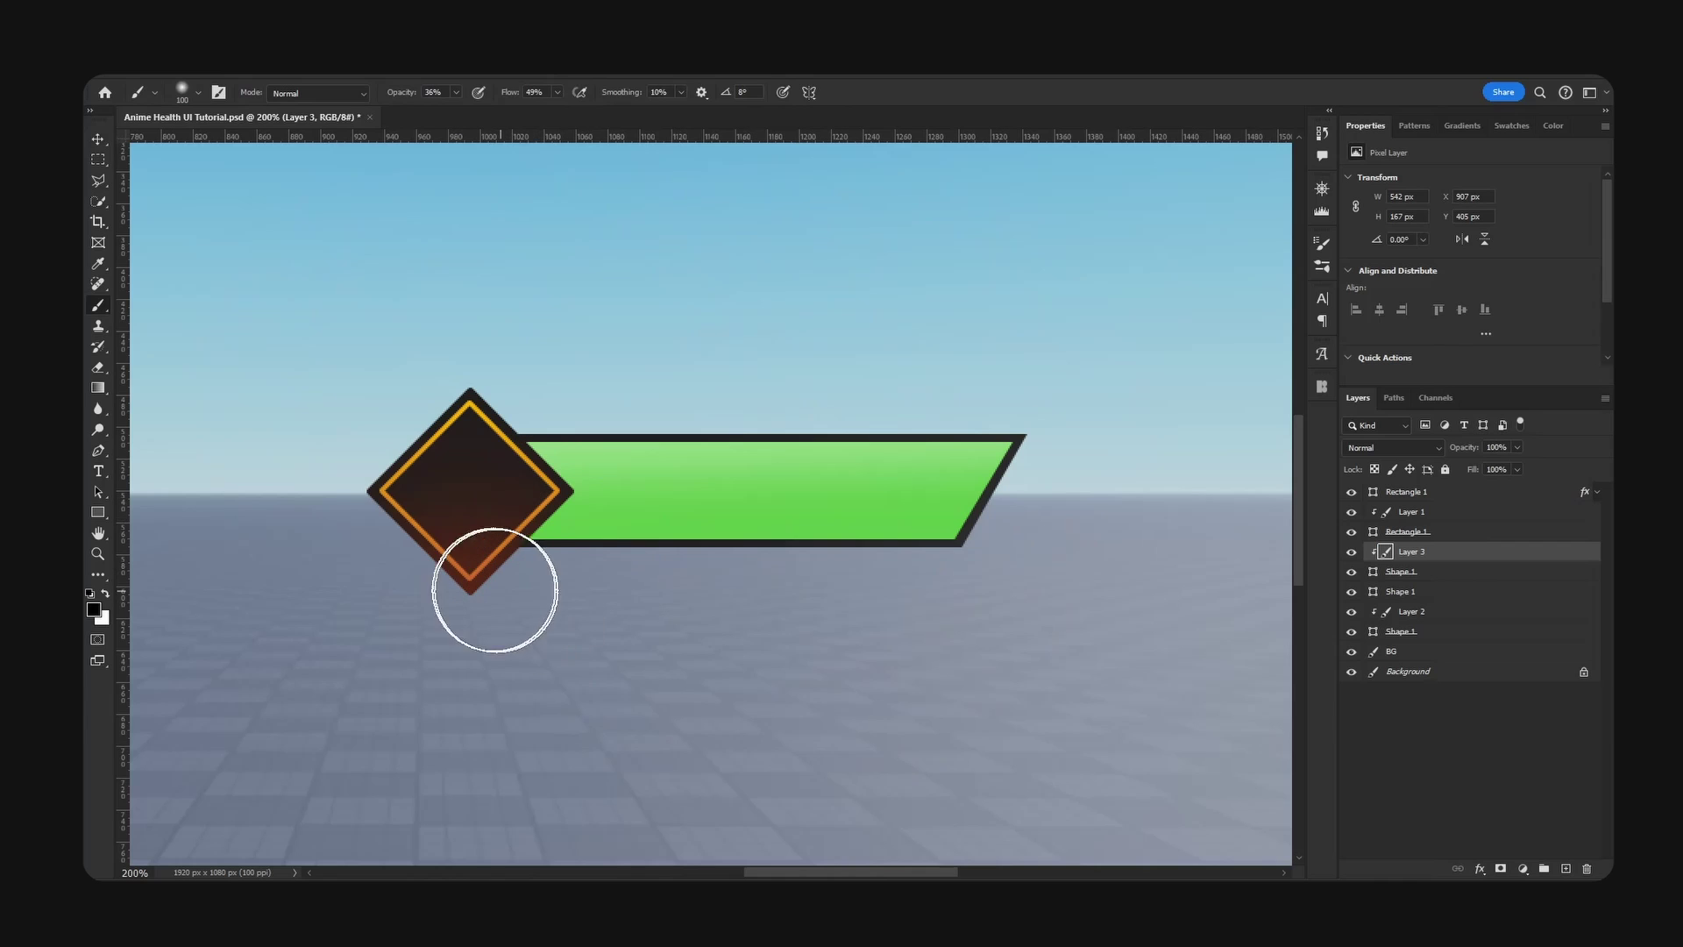
click(508, 584)
shift+click(1101, 561)
text(v)
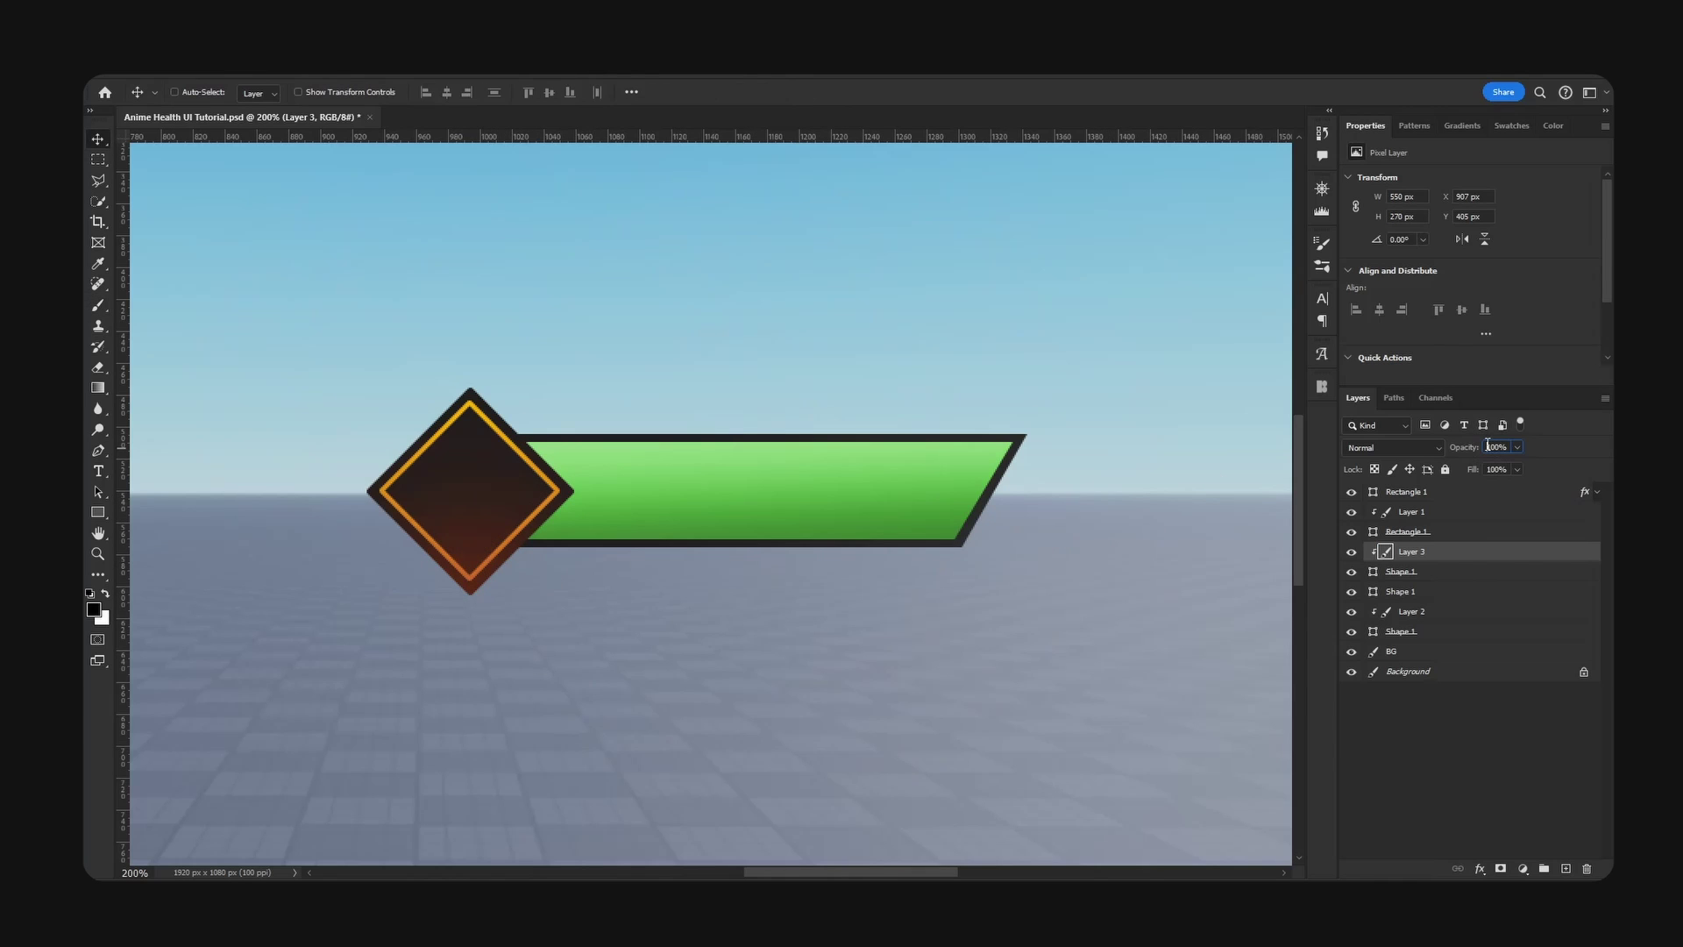
- Lower the opacity of the bar's highlight and shadow layer to roughly half
text(50)
key(Return)
key(ctrl+minus)
key(ctrl+minus)
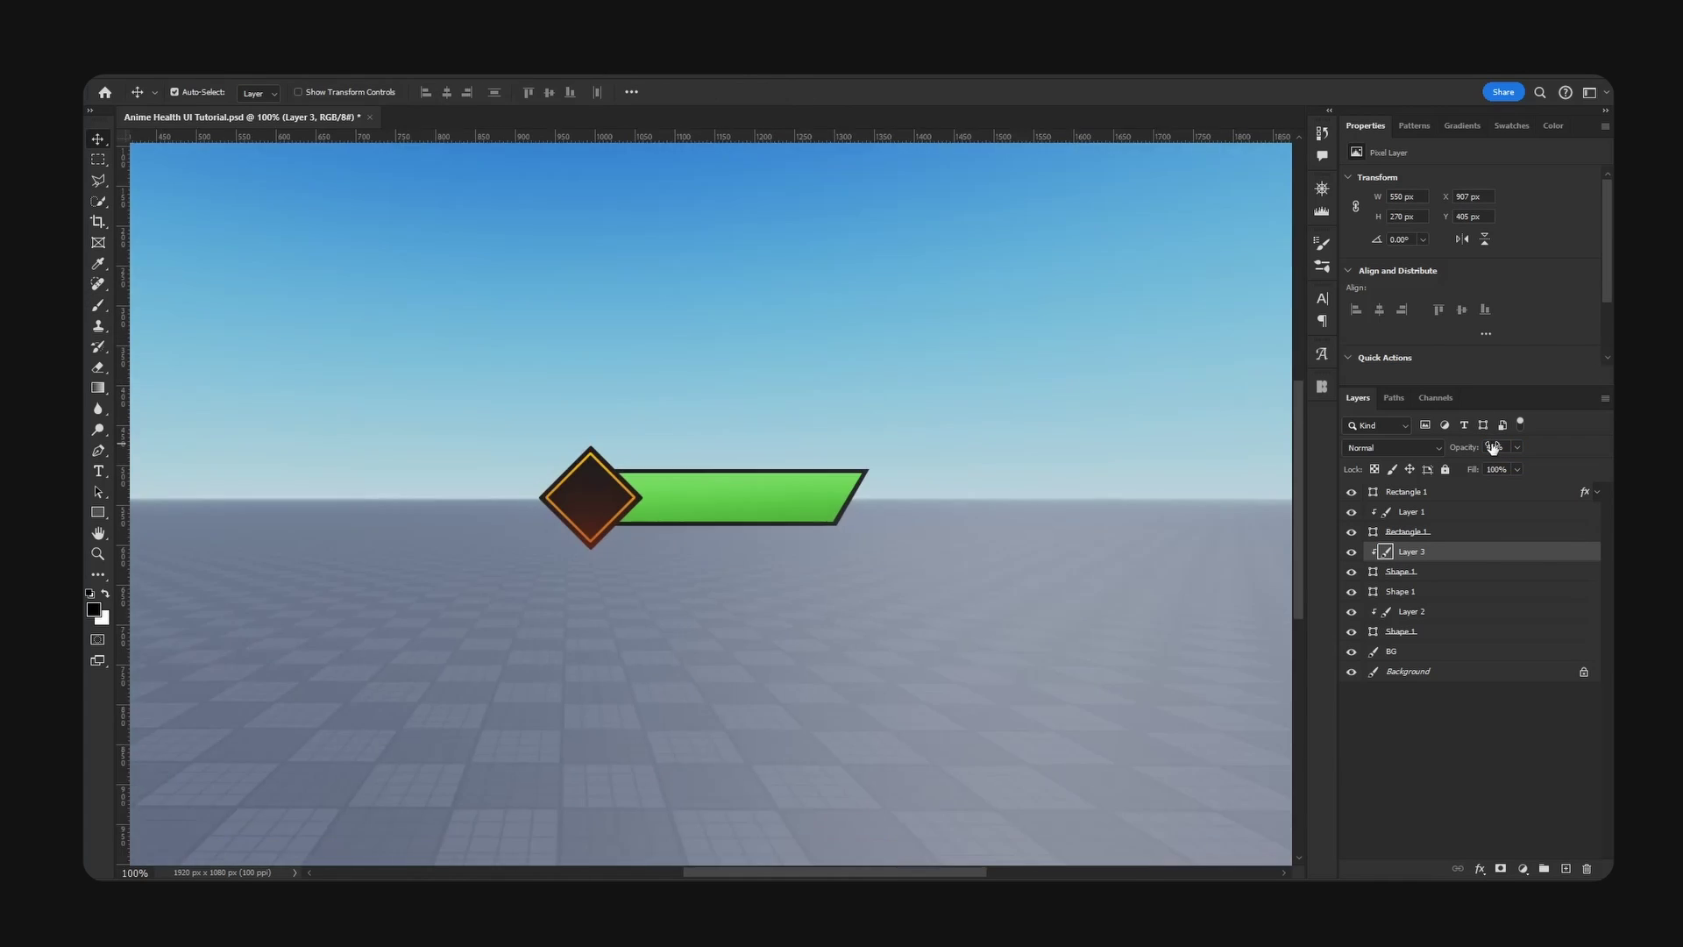
- Select the bar's shading, green fill and dark border layers together and nudge them slightly to the left
key(ctrl+plus)
shift+click(1421, 575)
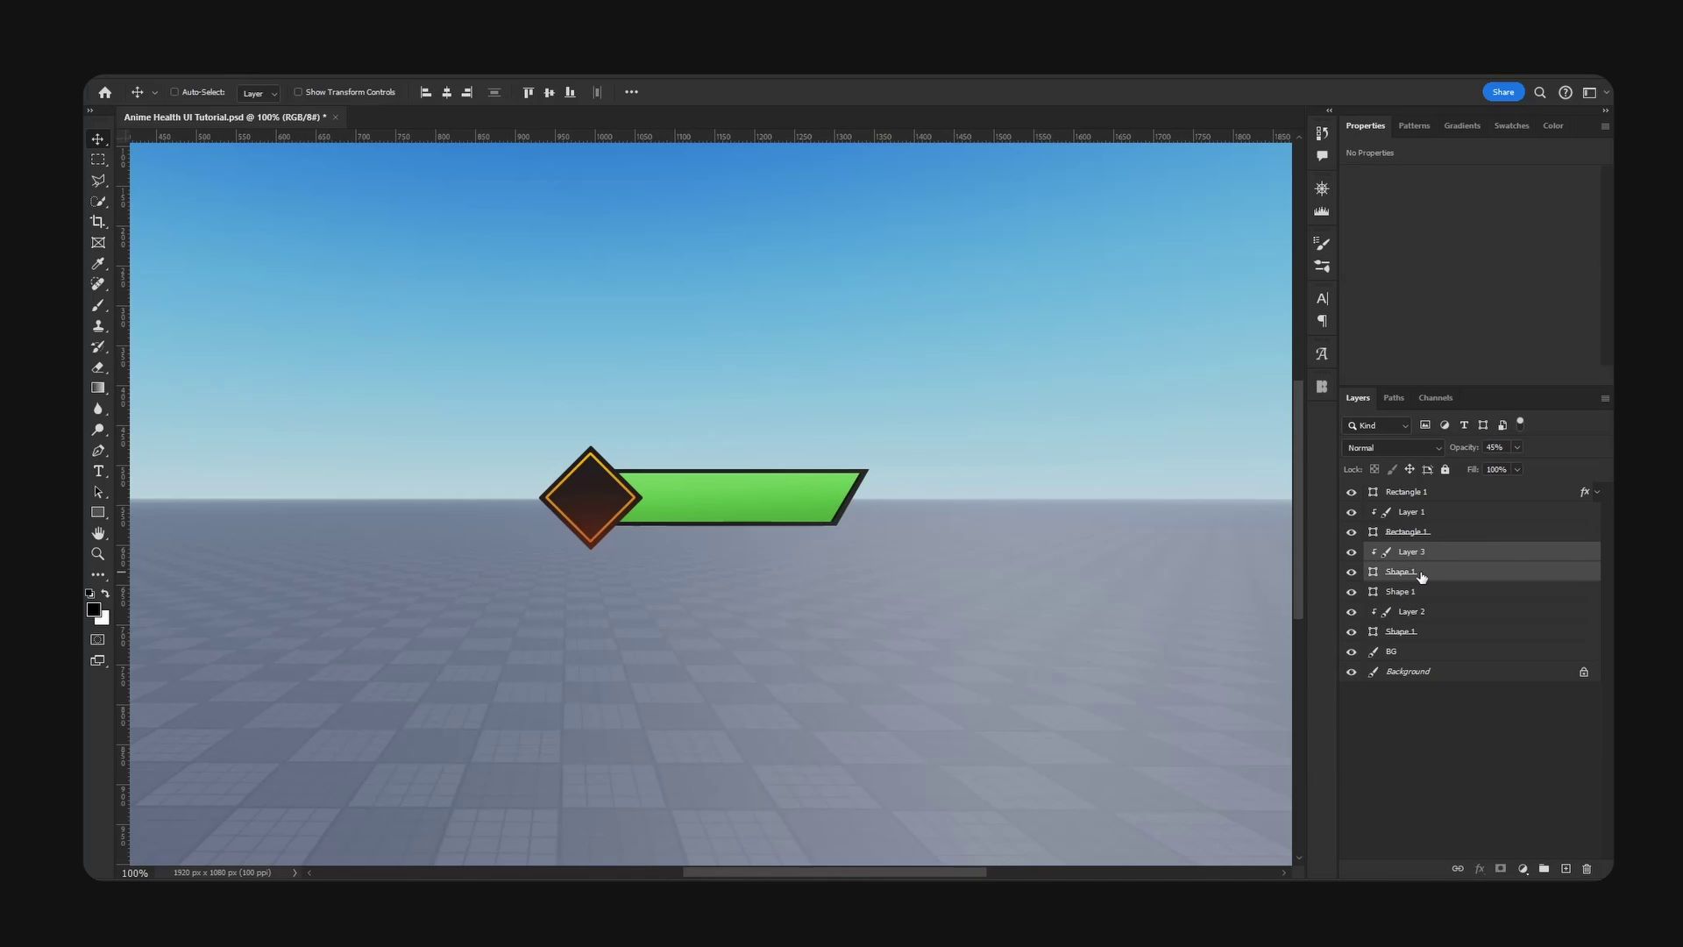
click(1431, 555)
shift+click(1434, 598)
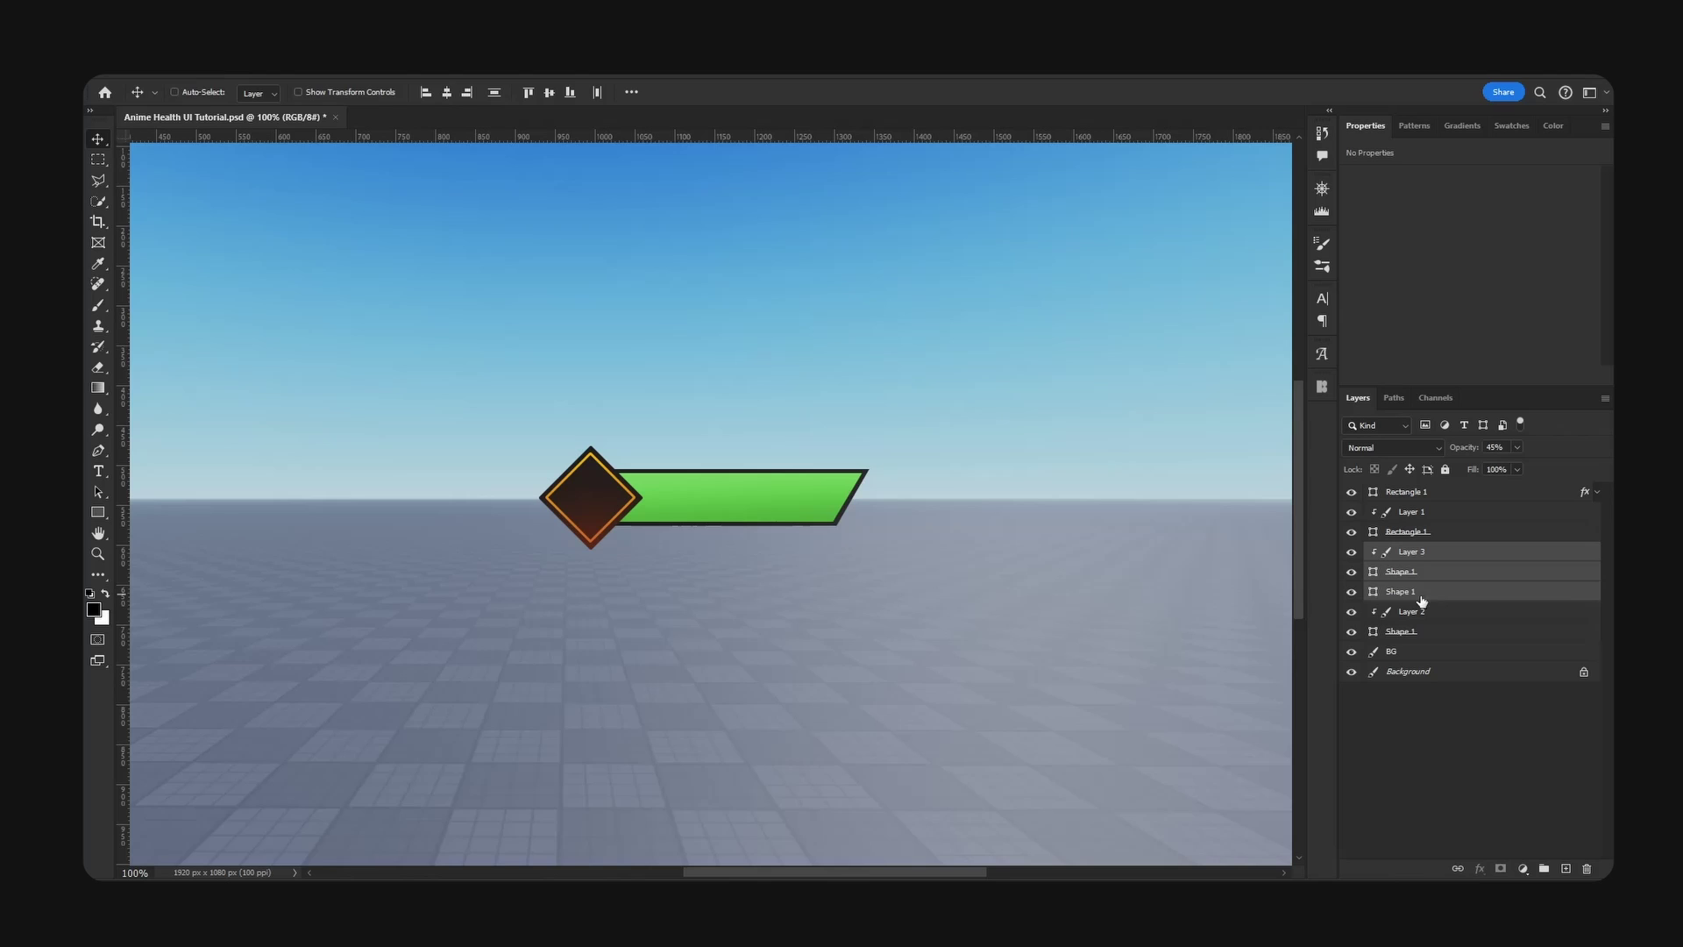
shift+click(1407, 630)
key(ctrl+plus)
- On a new layer above BG, draw a black angular Pen shape about 259 × 55 px behind the bar's upper edge
click(1422, 659)
click(1565, 868)
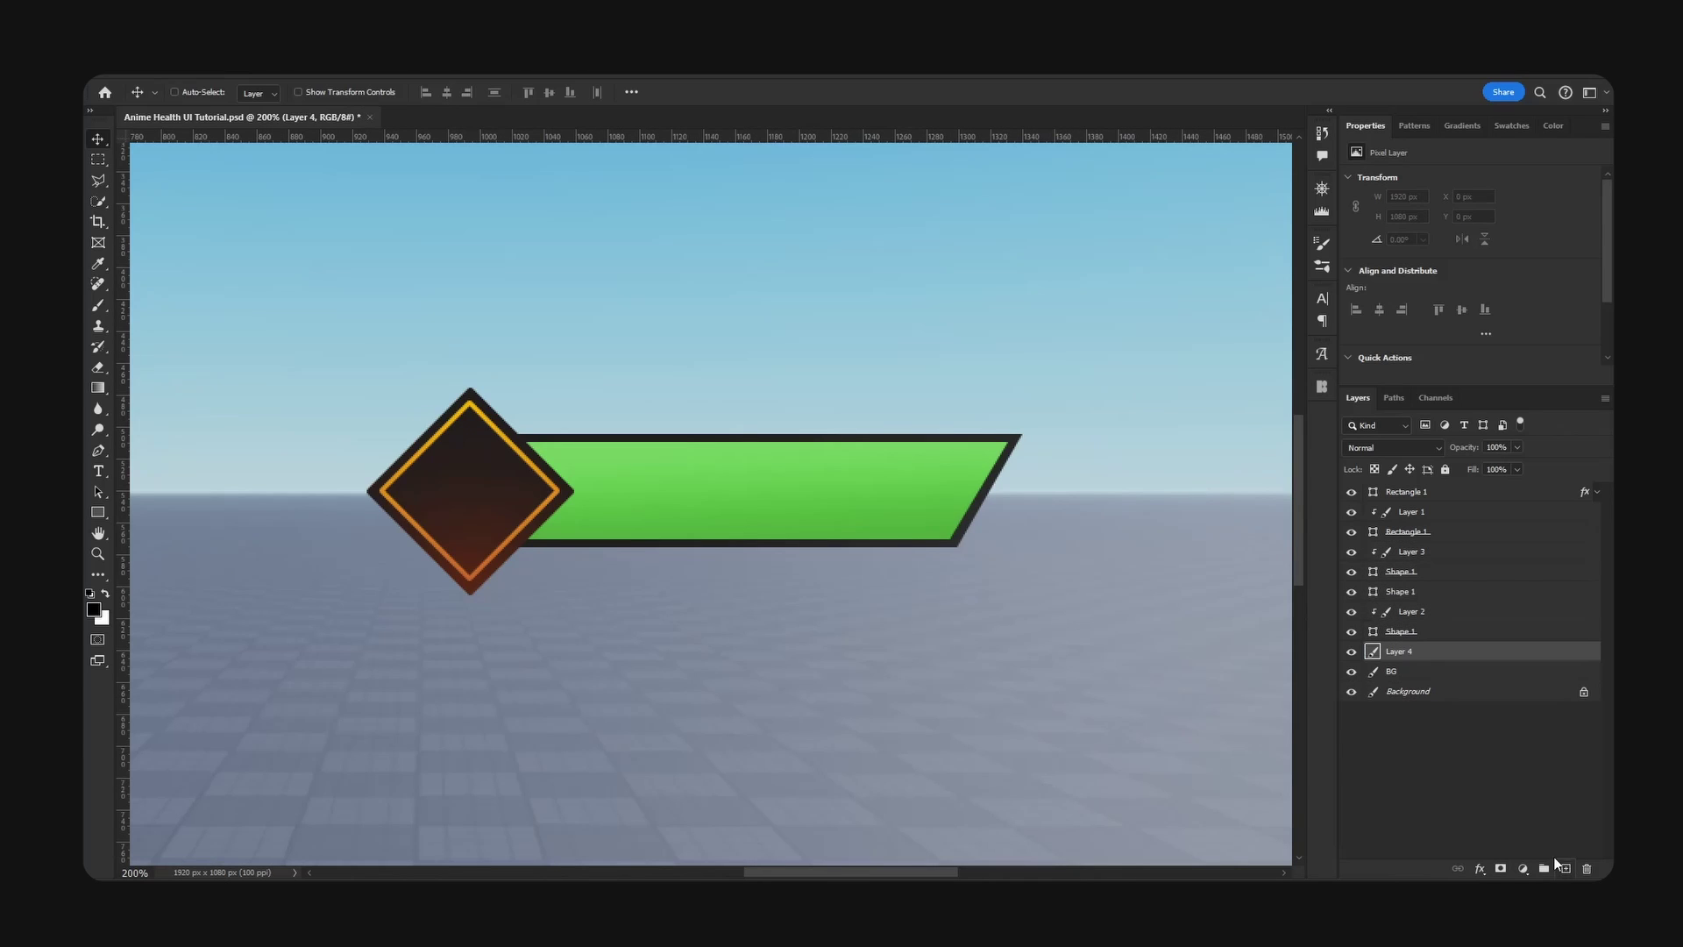
key(p)
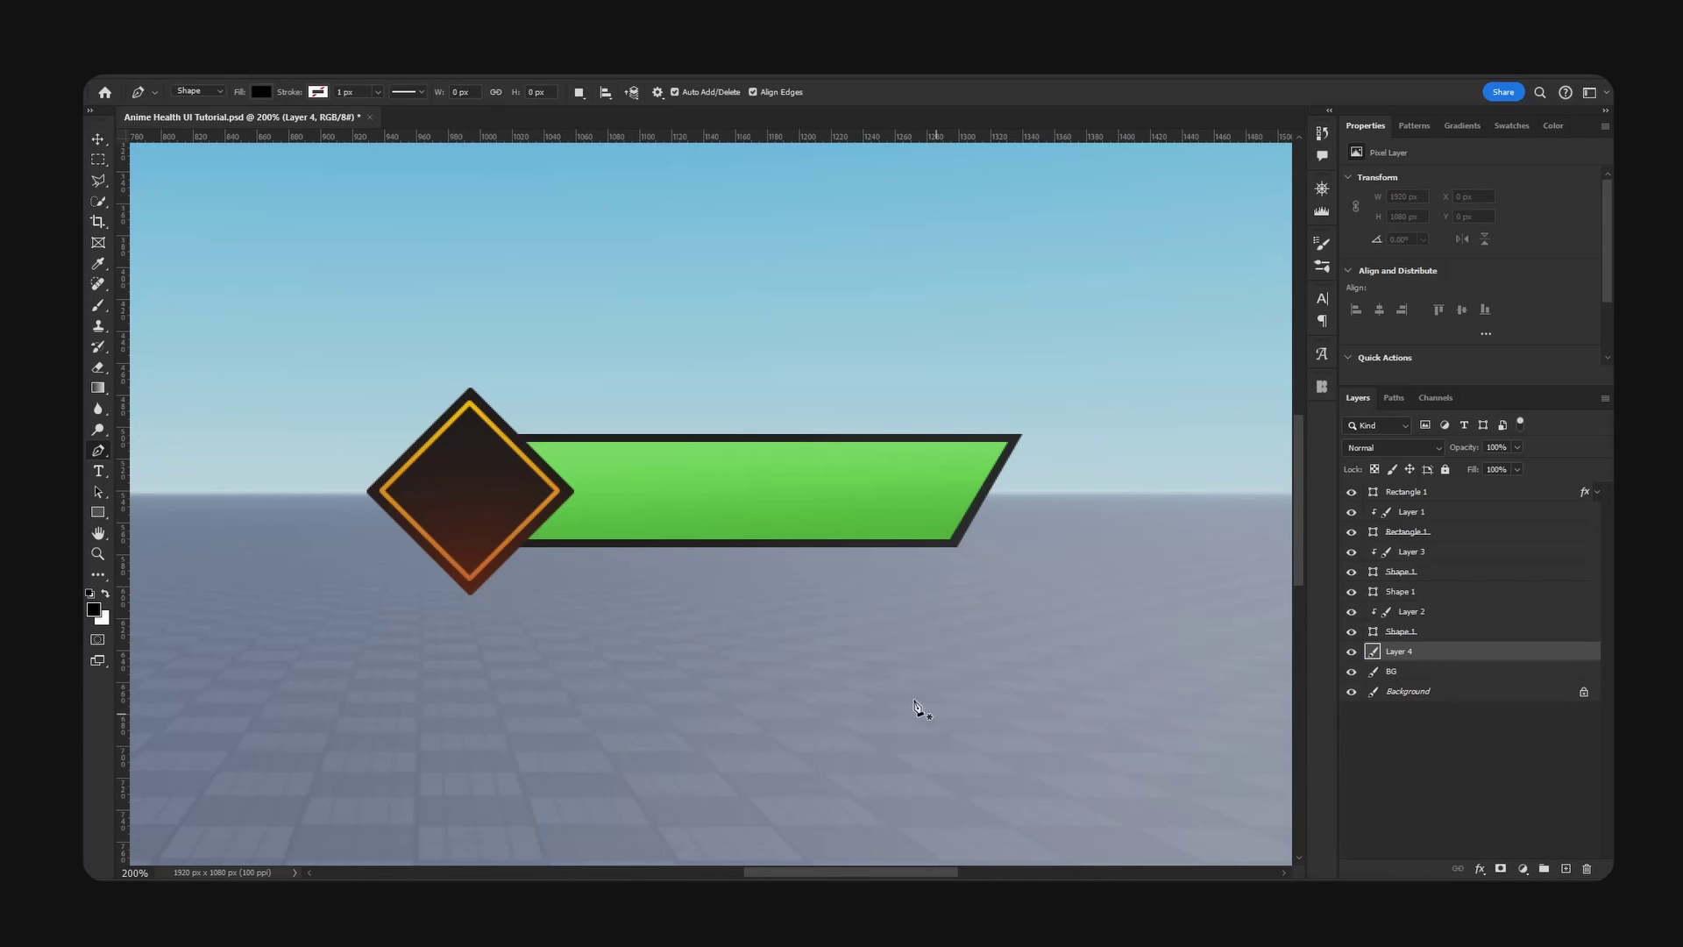
click(483, 414)
click(807, 408)
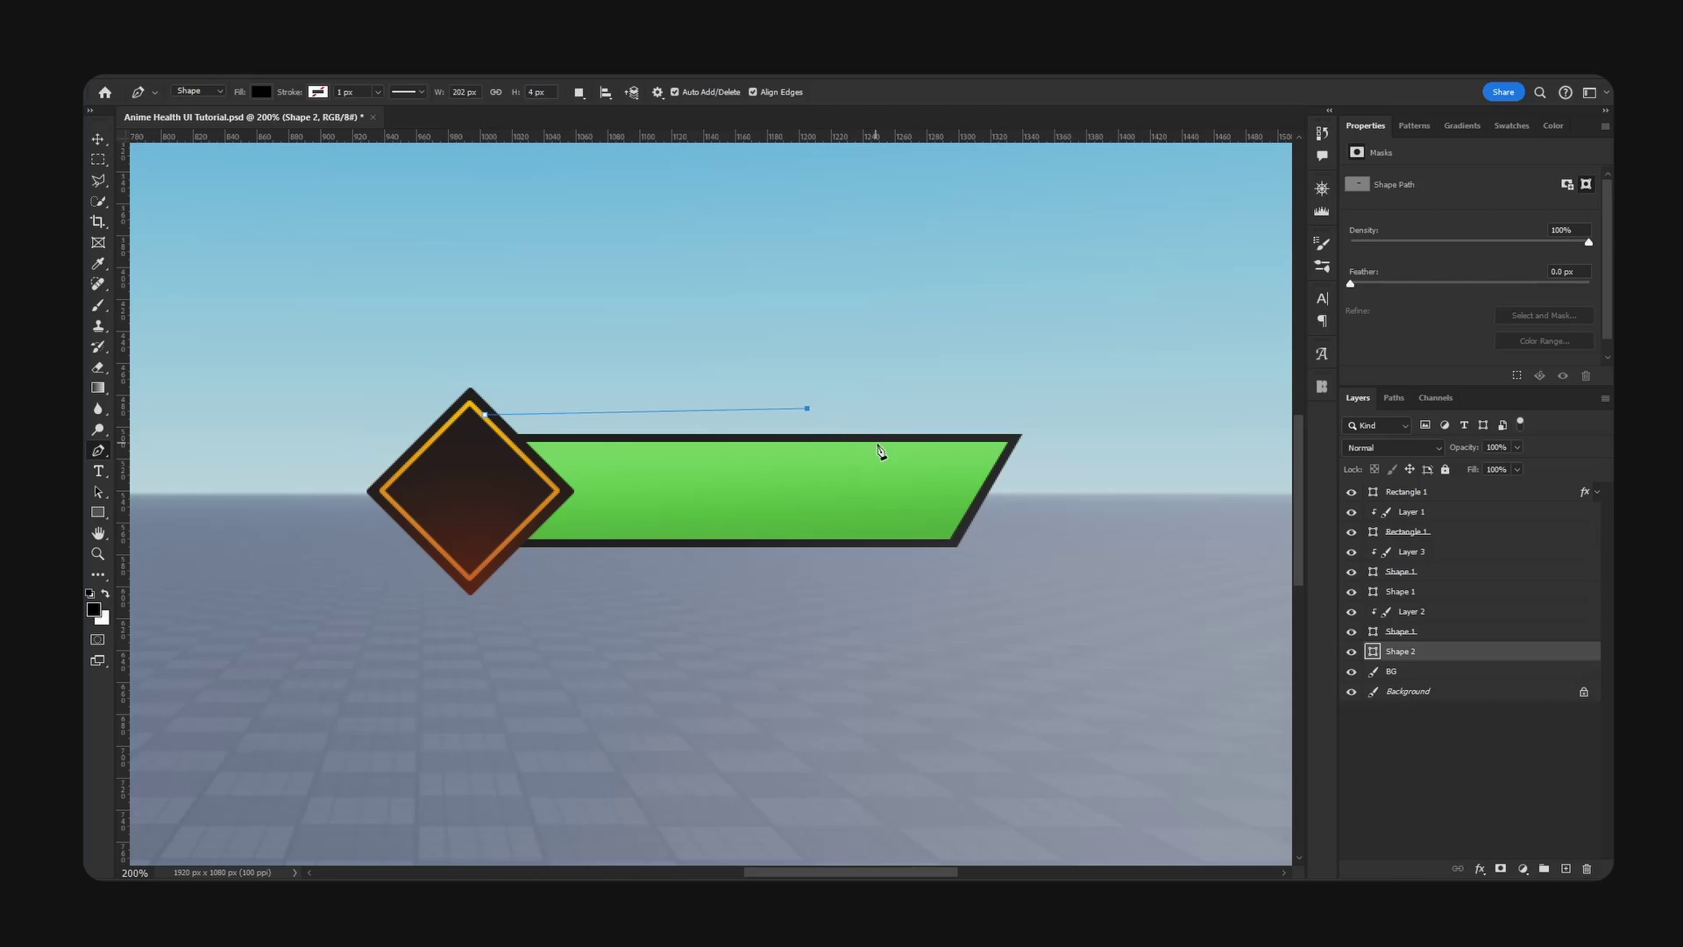
click(897, 461)
click(520, 496)
click(485, 414)
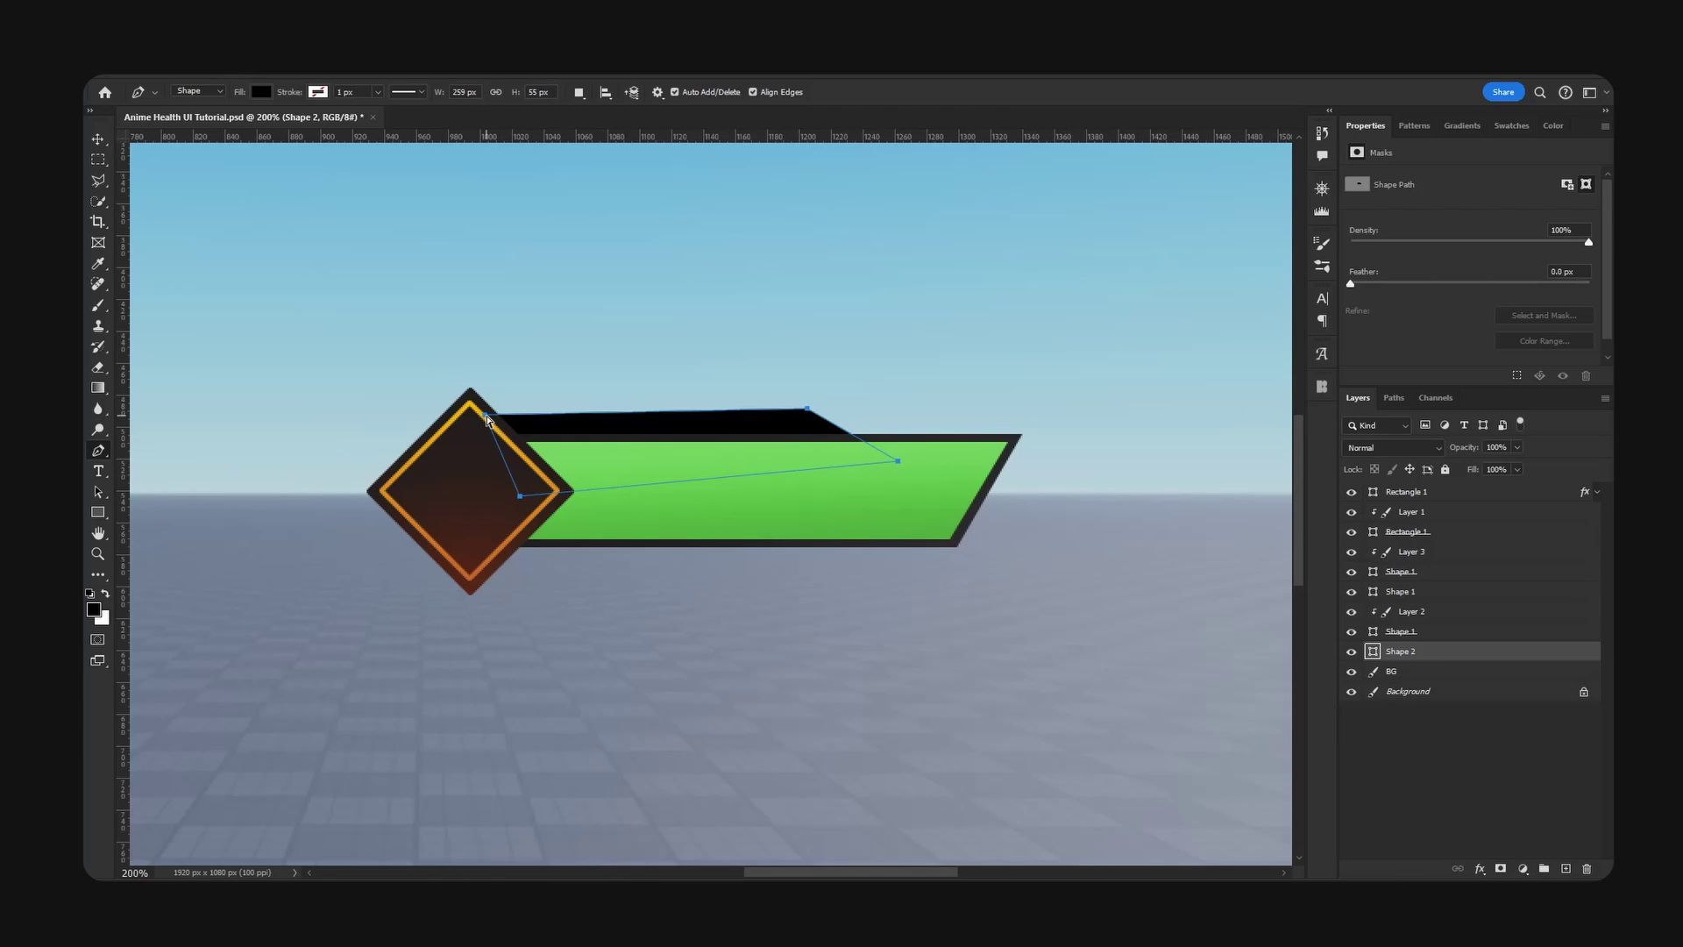
key(Return)
- Draw a second black Pen shape about 281 × 38 px extending below the bar's lower edge
click(936, 530)
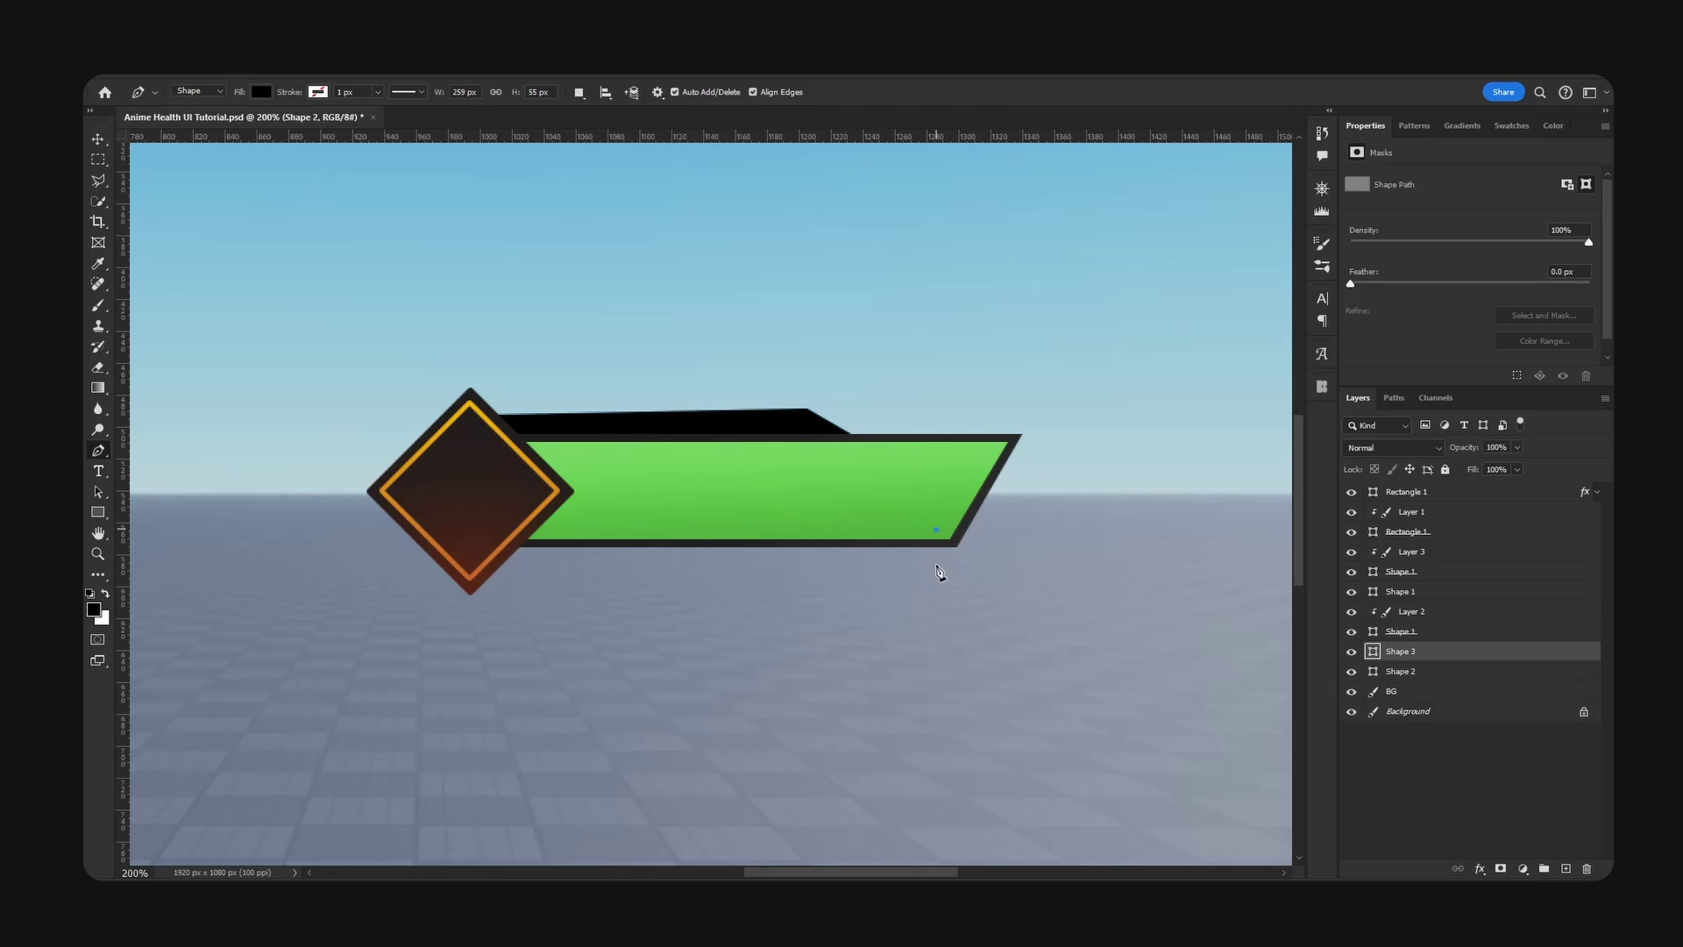
click(932, 570)
click(488, 562)
click(499, 510)
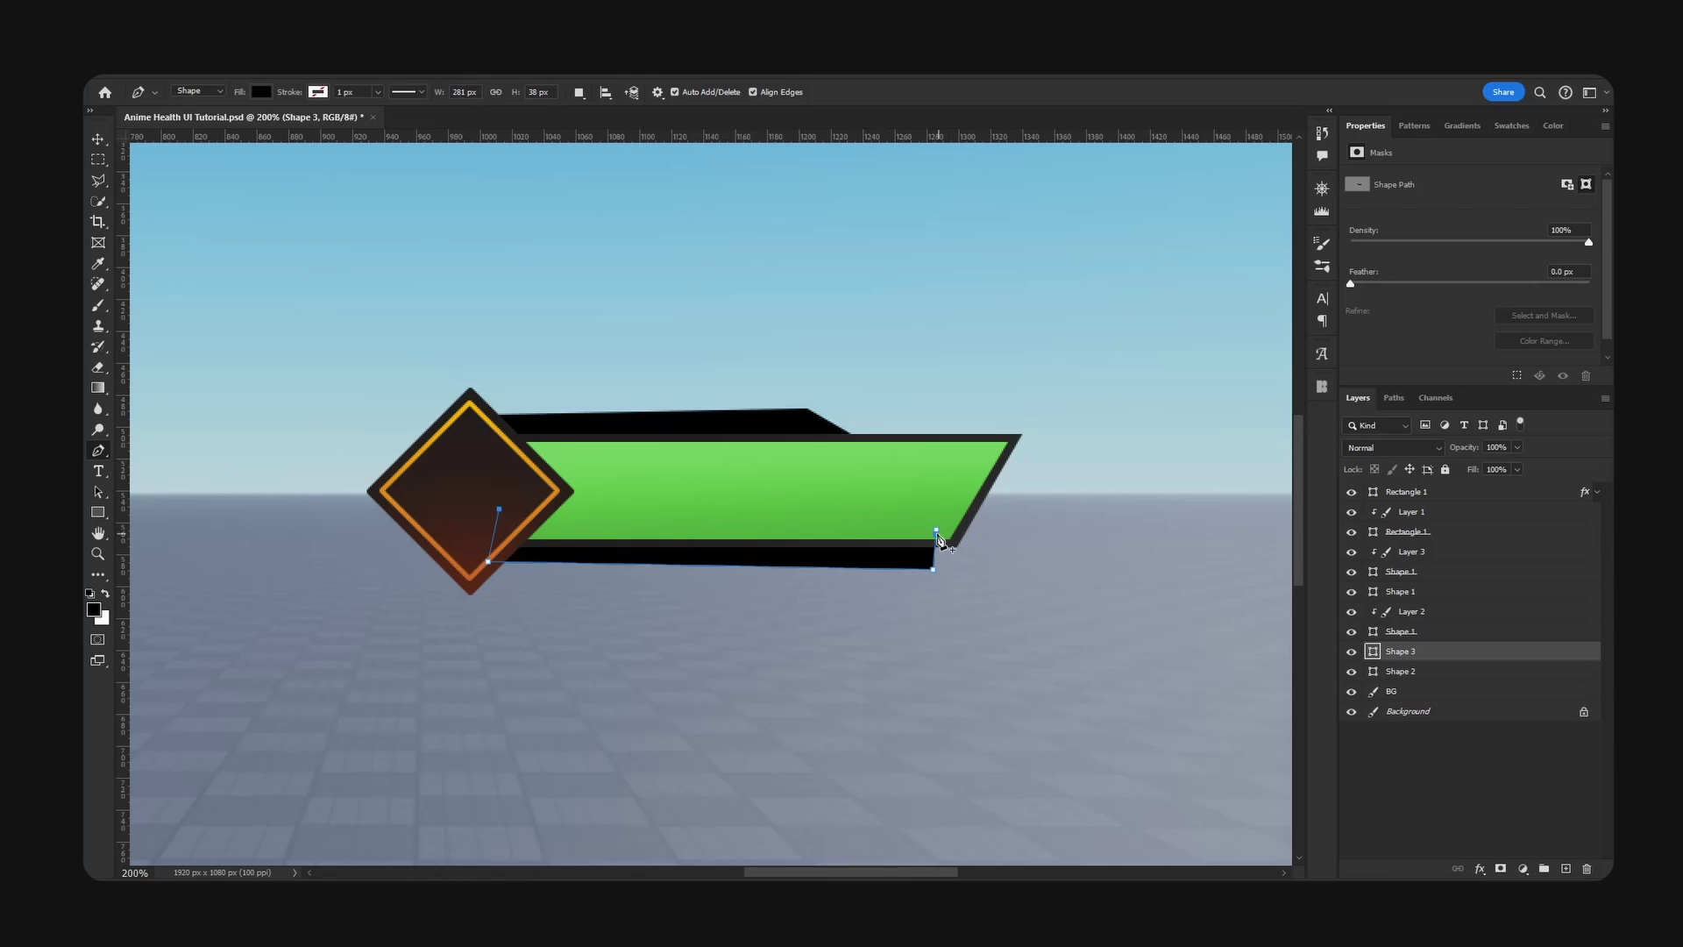
click(937, 533)
- Nudge the black shape above the bar down by 3 px and save the document
key(v)
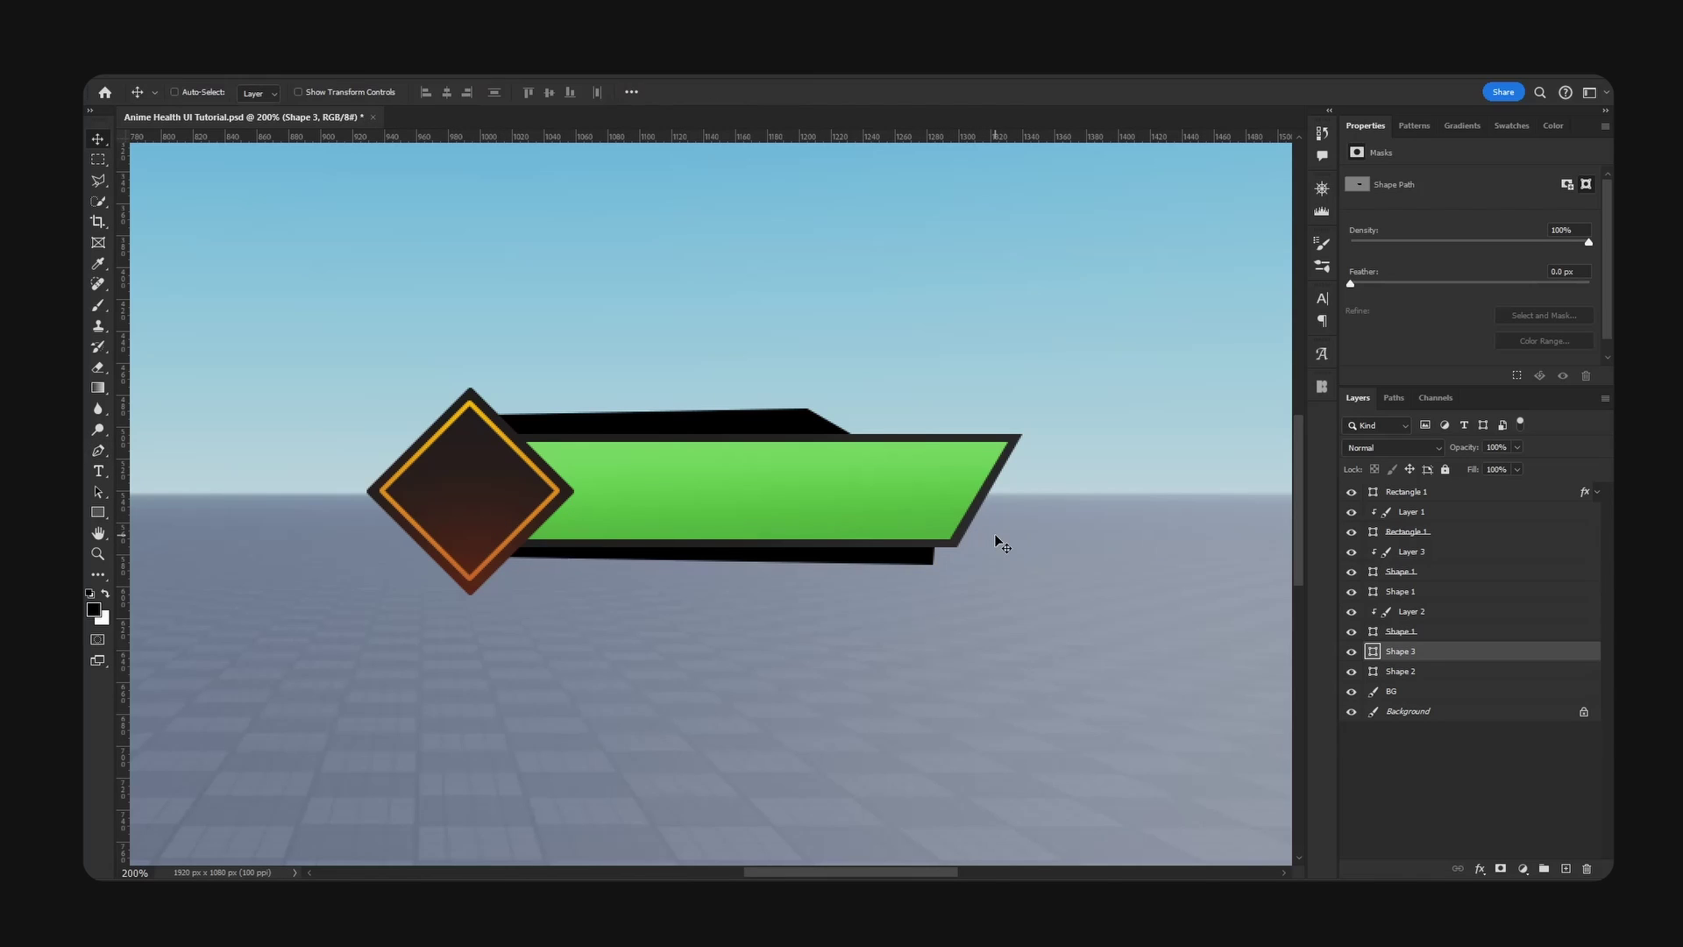
ctrl+click(799, 429)
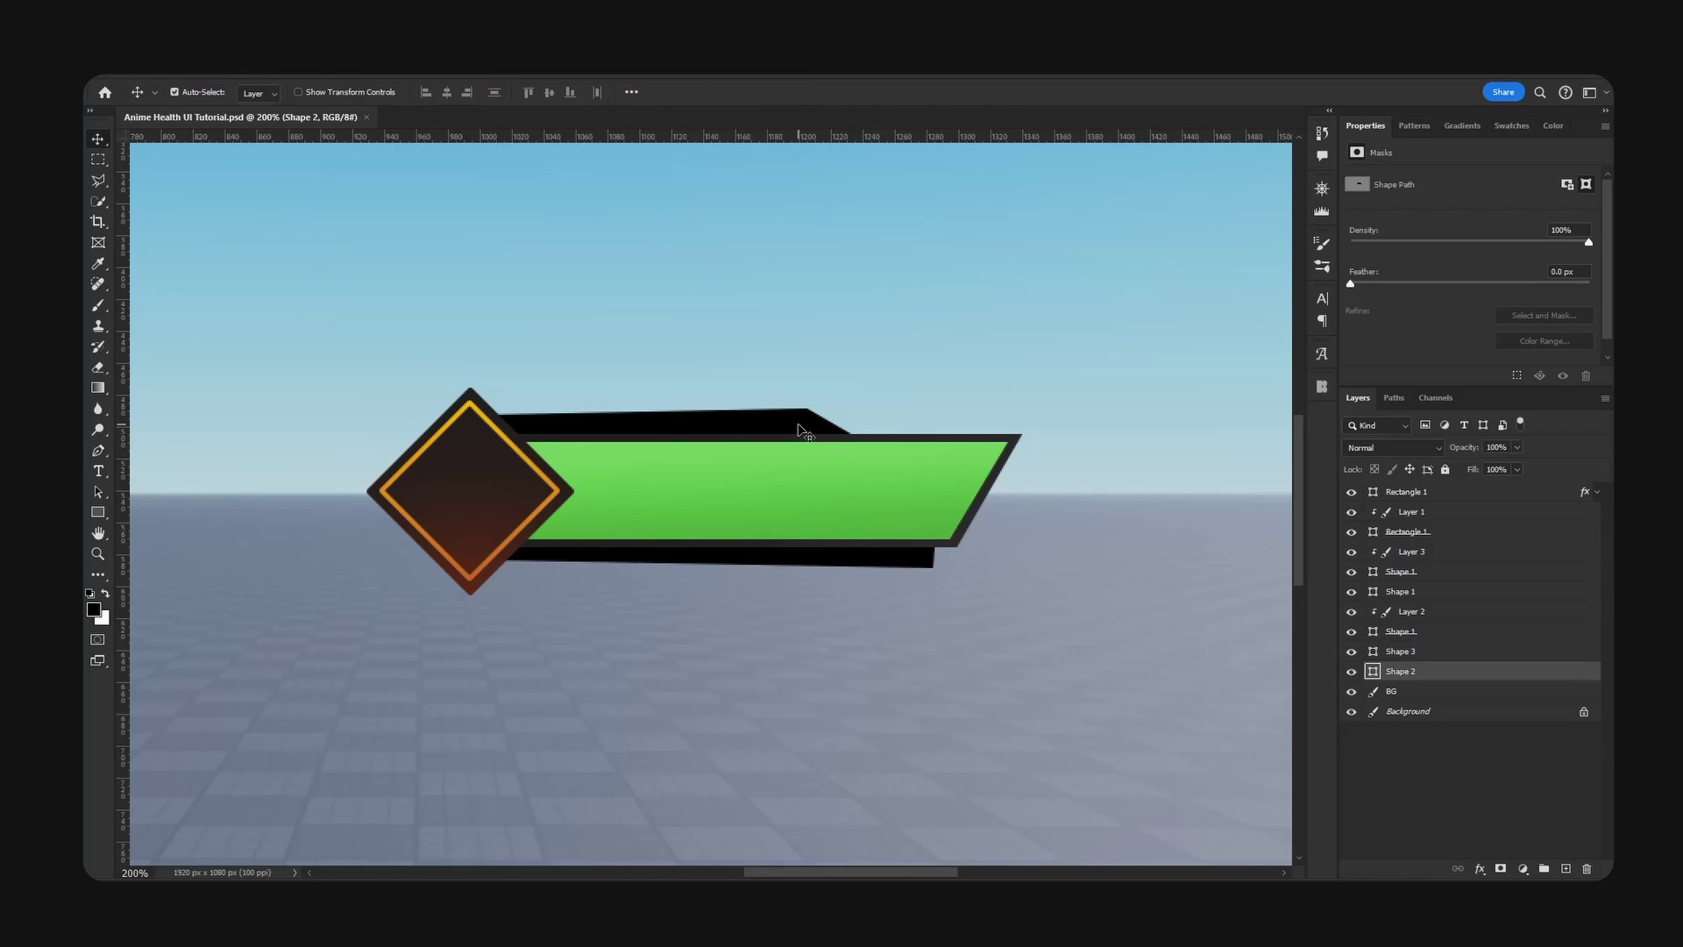
key(Down)
key(Down)
key(Down)
key(ctrl+s)
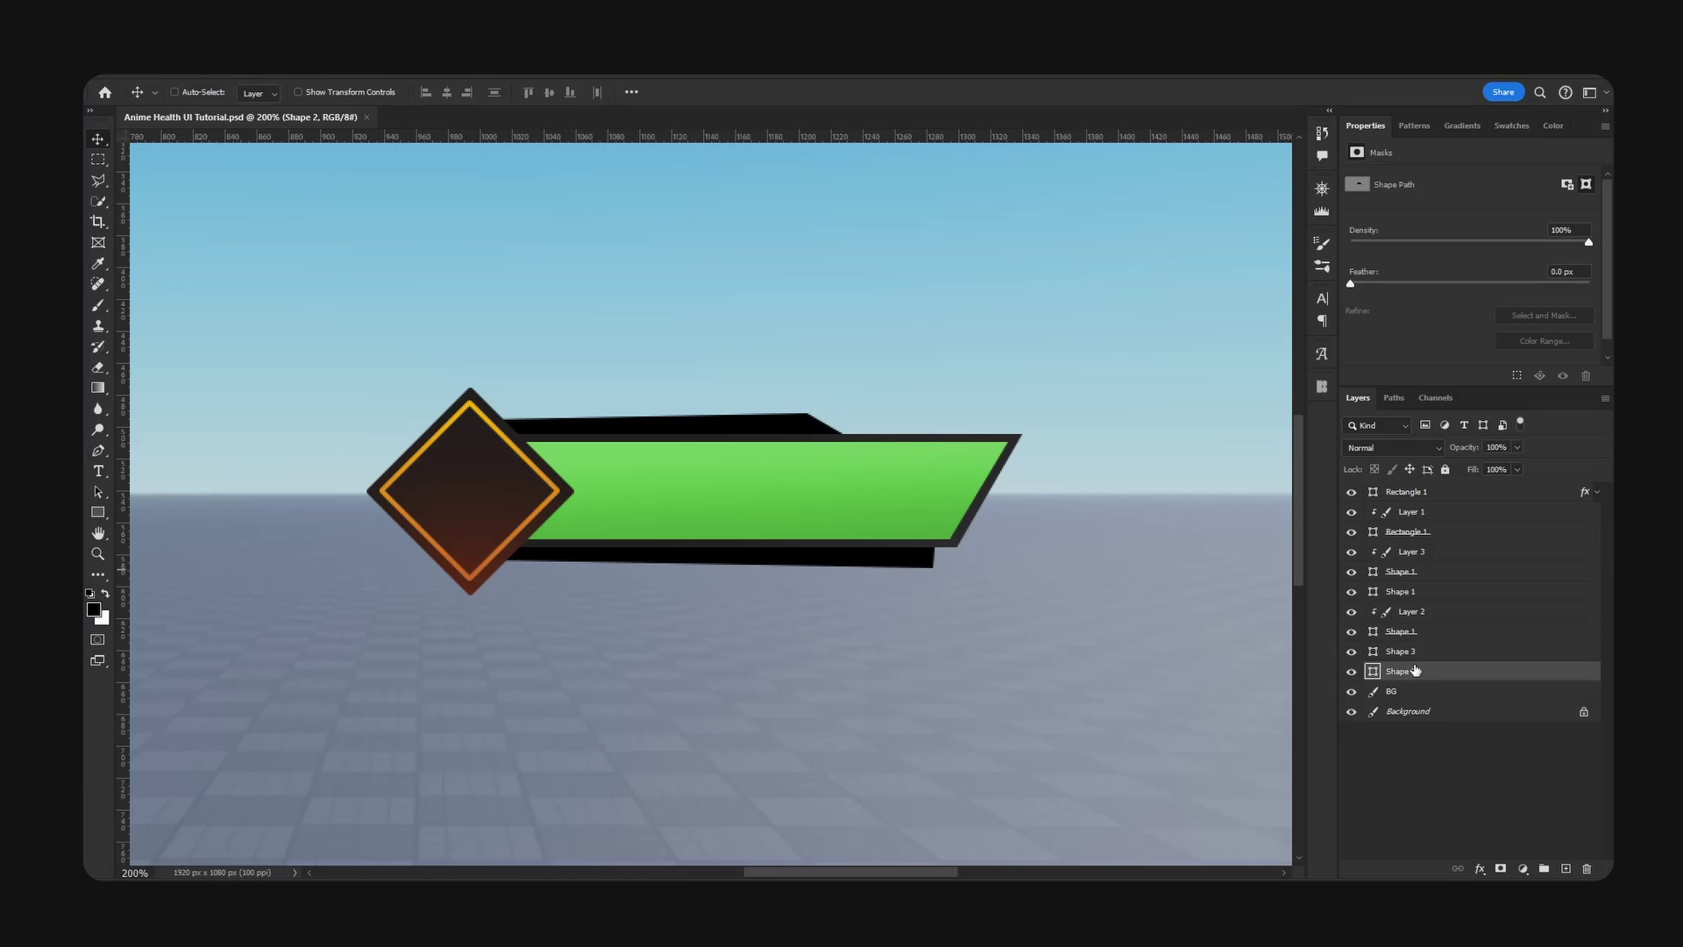
- On a new layer above BG, draw a thin tapering black Pen shape about 184 × 7 px beneath the lower black shape
click(1433, 695)
click(1563, 868)
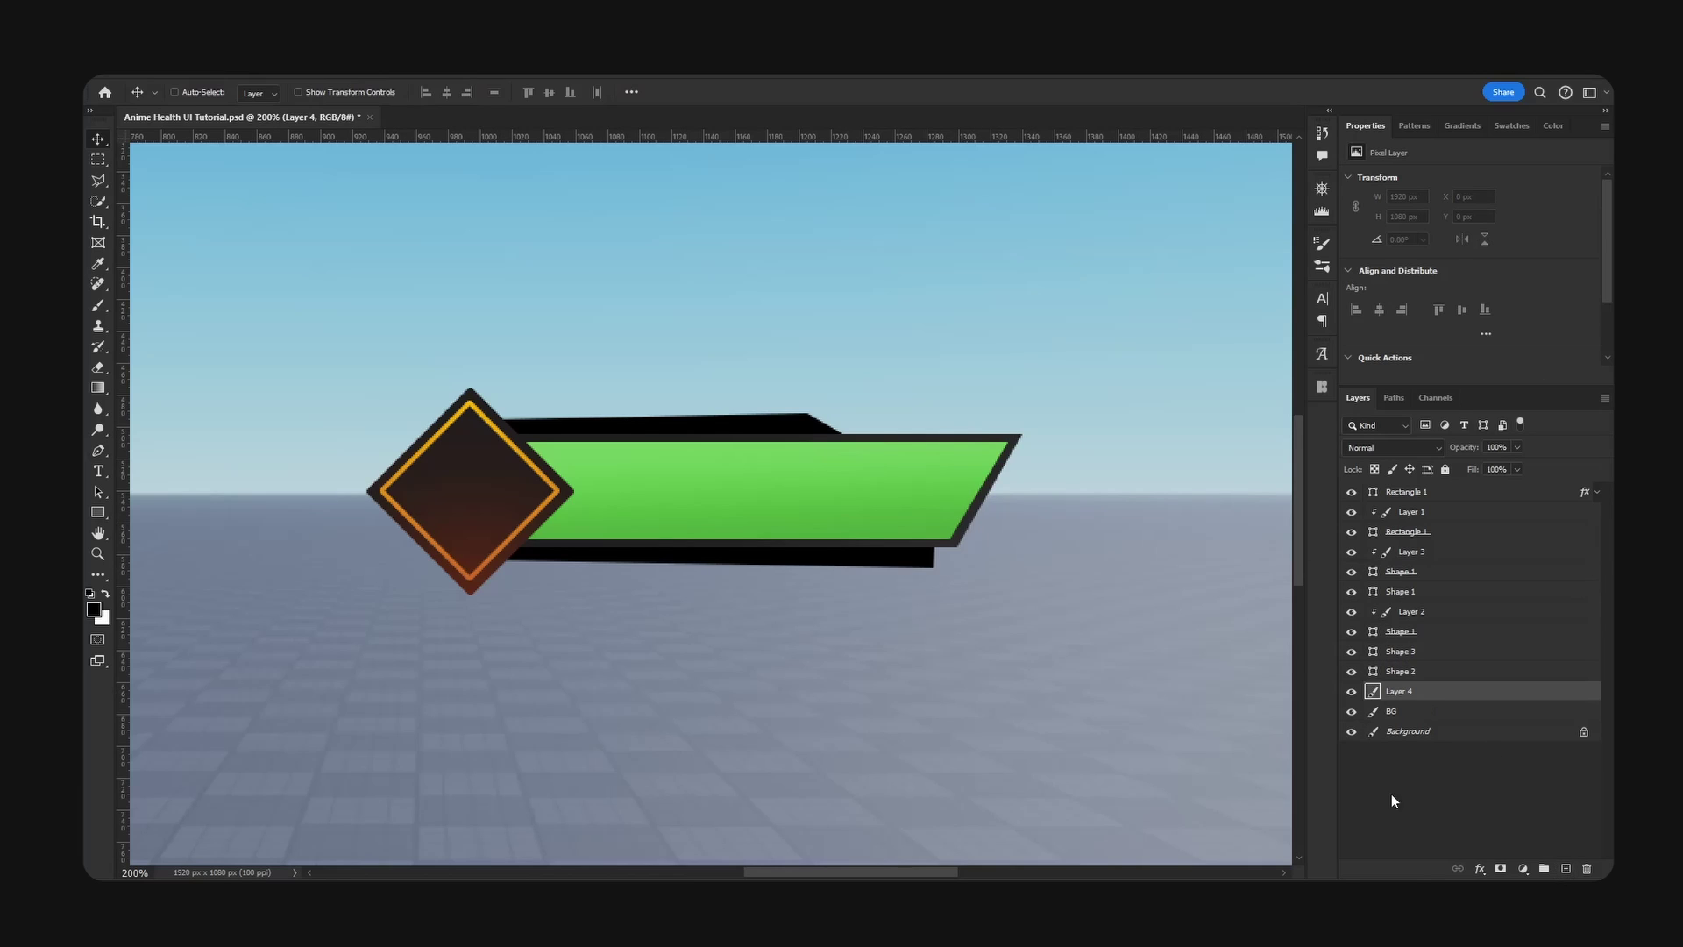
key(p)
click(489, 567)
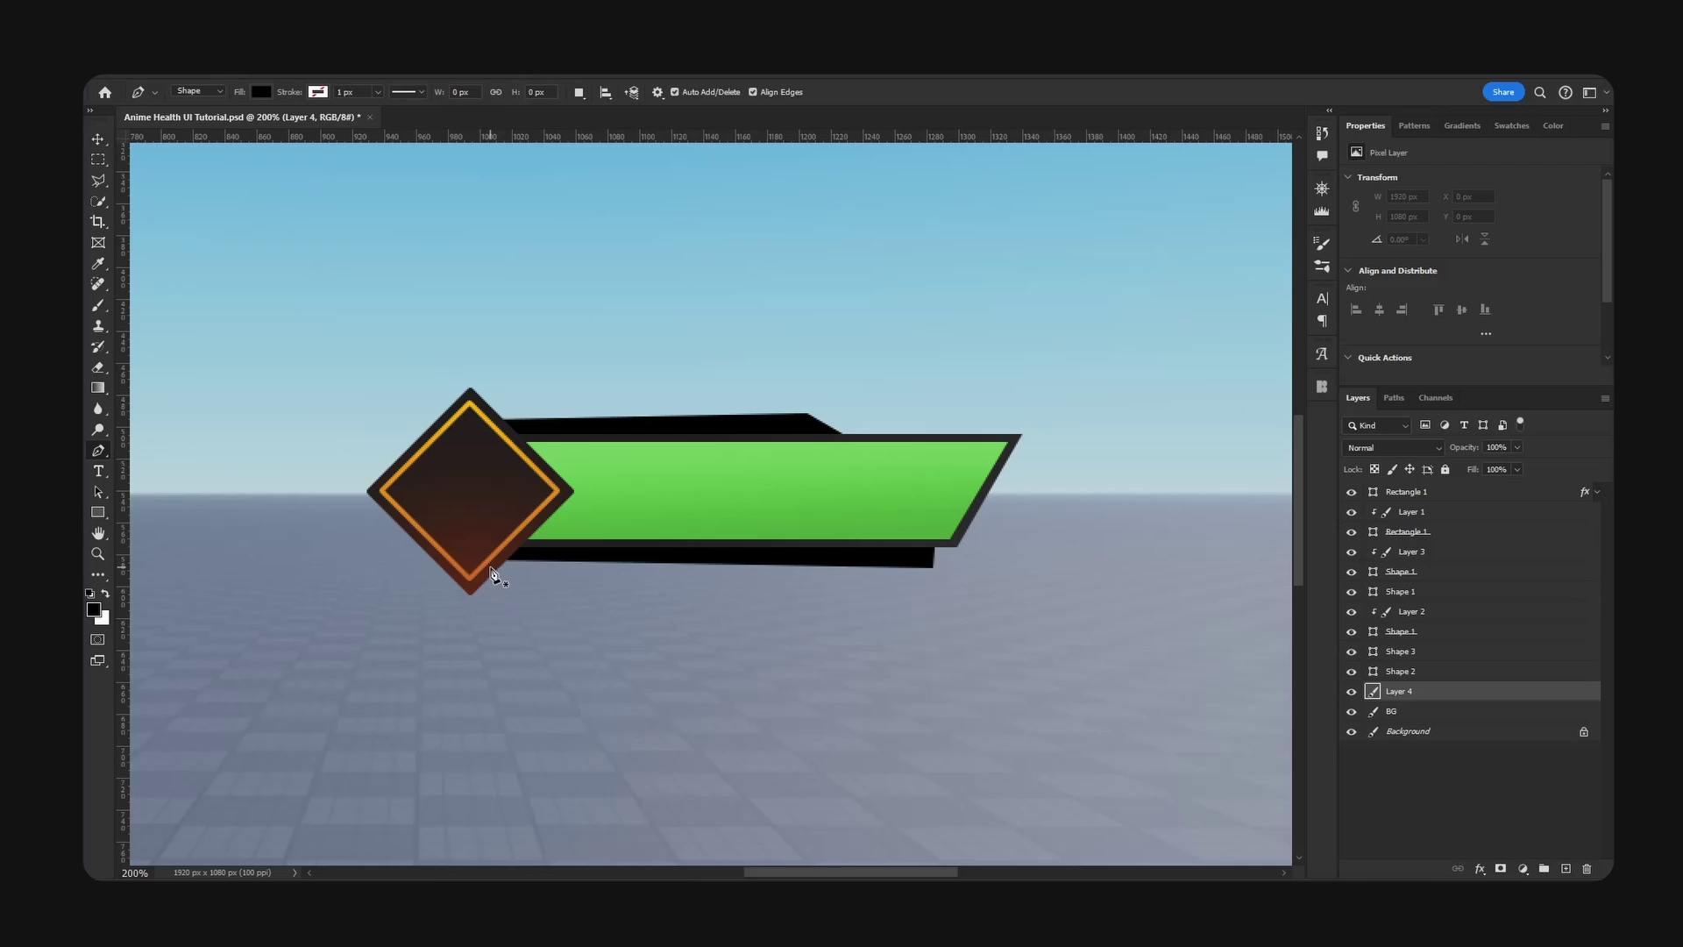
key(ctrl+z)
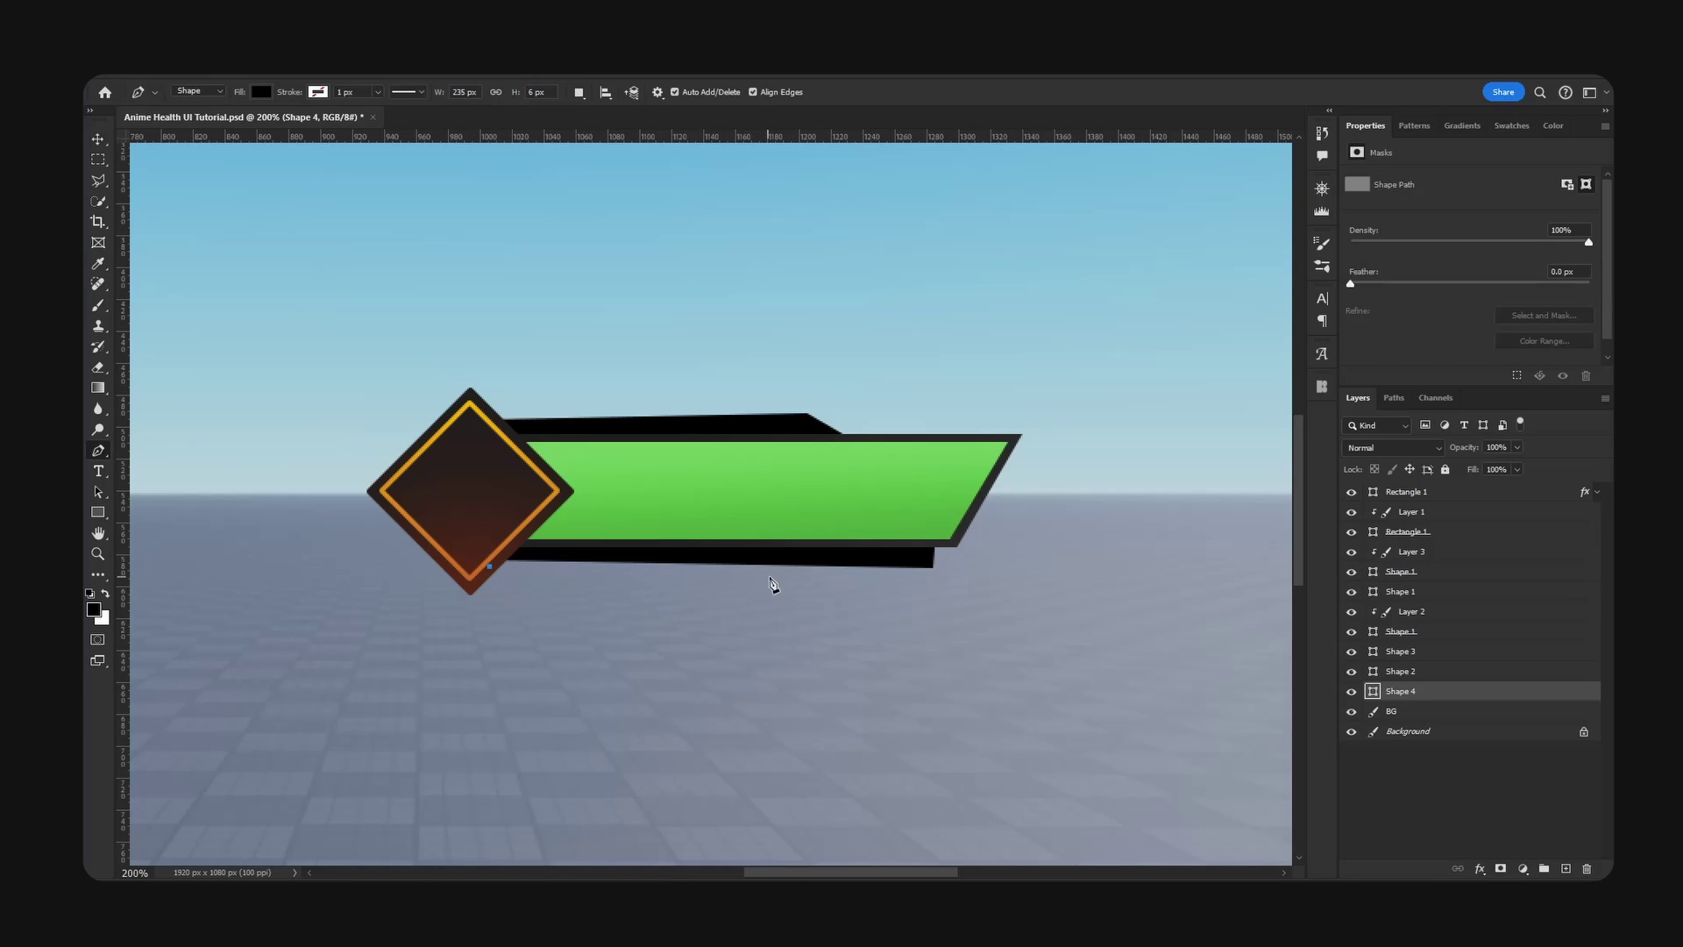
click(771, 574)
click(479, 577)
click(489, 566)
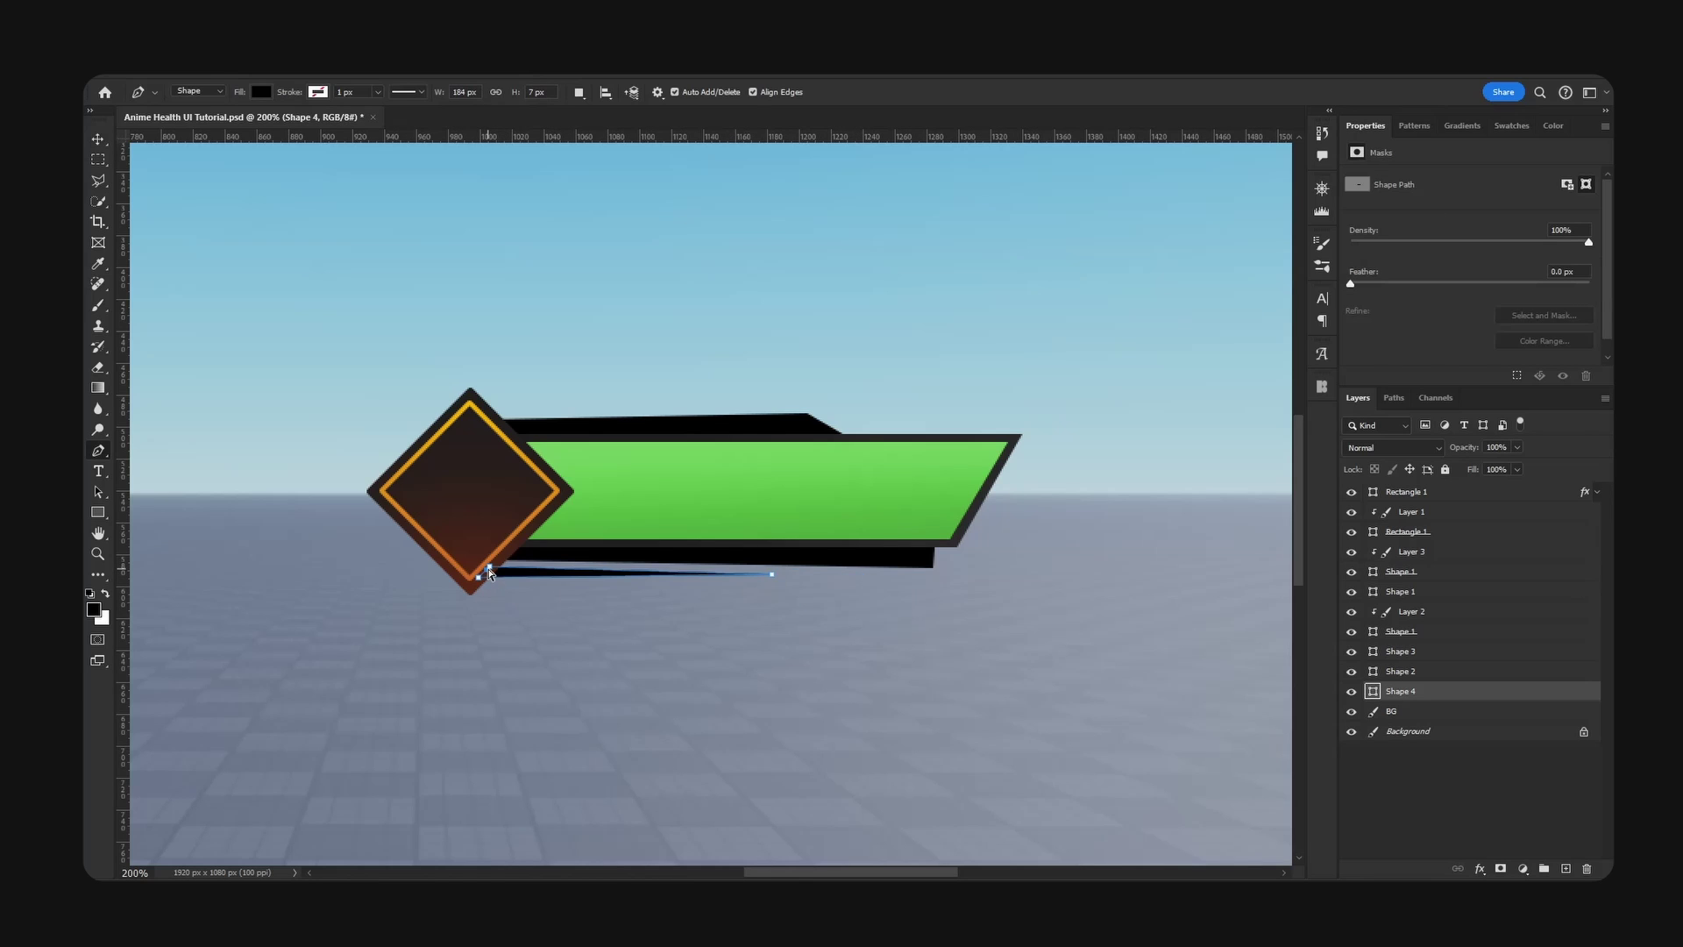
key(v)
key(ctrl+minus)
key(ctrl+minus)
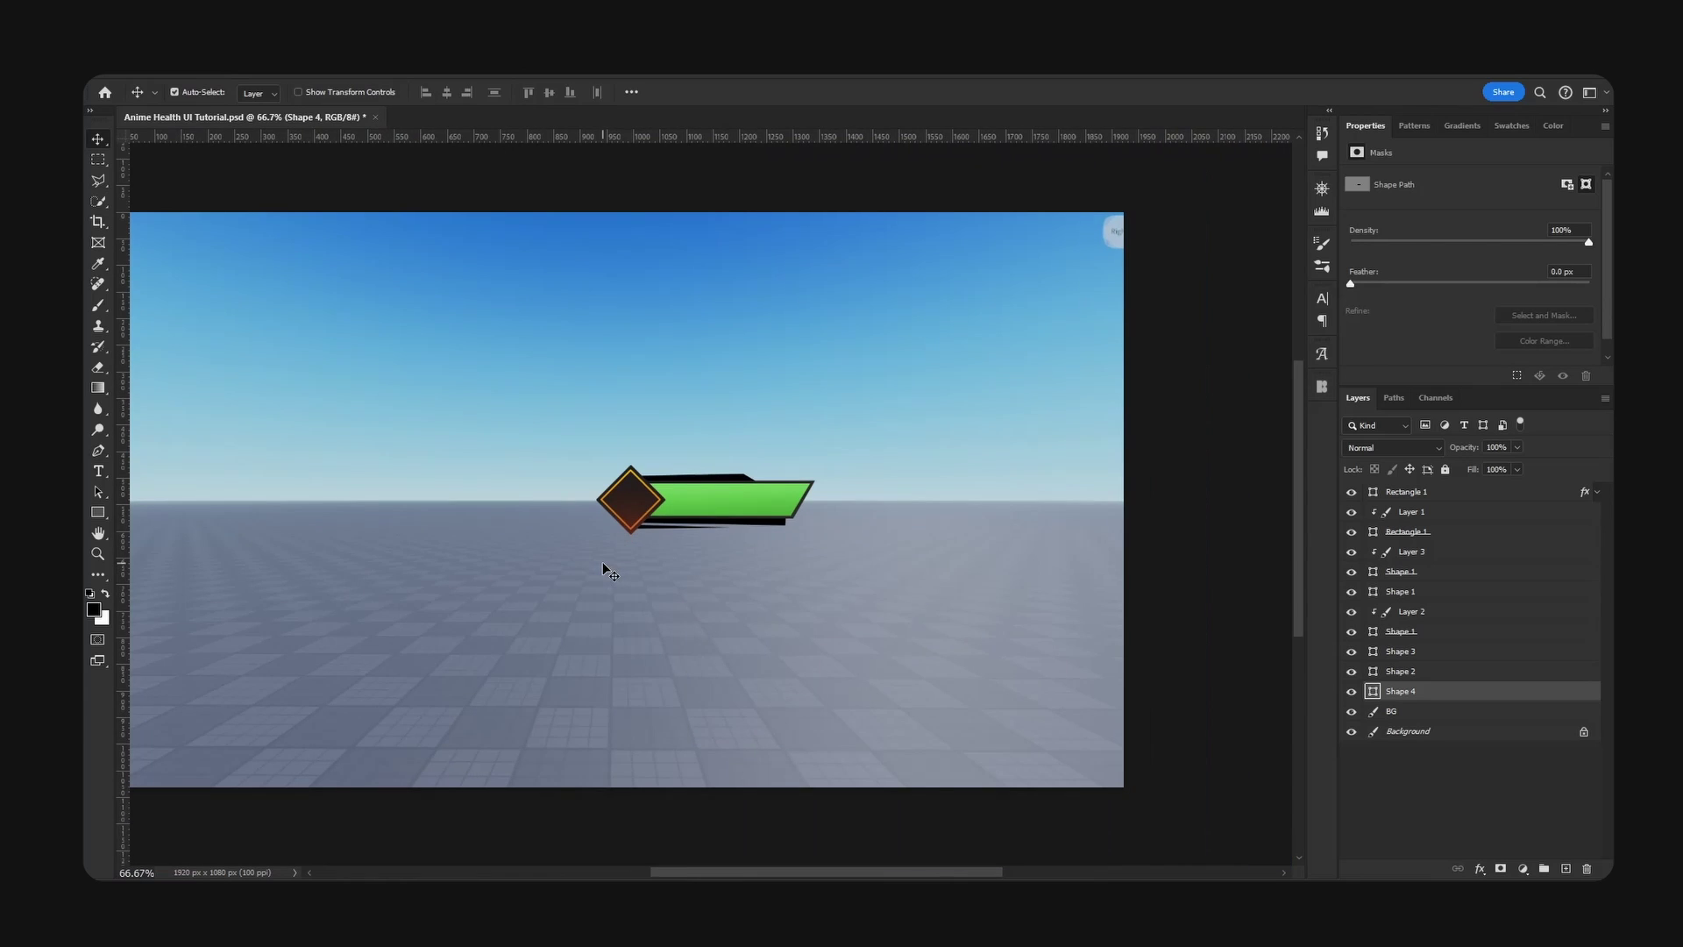
key(ctrl+plus)
key(ctrl+minus)
key(ctrl+plus)
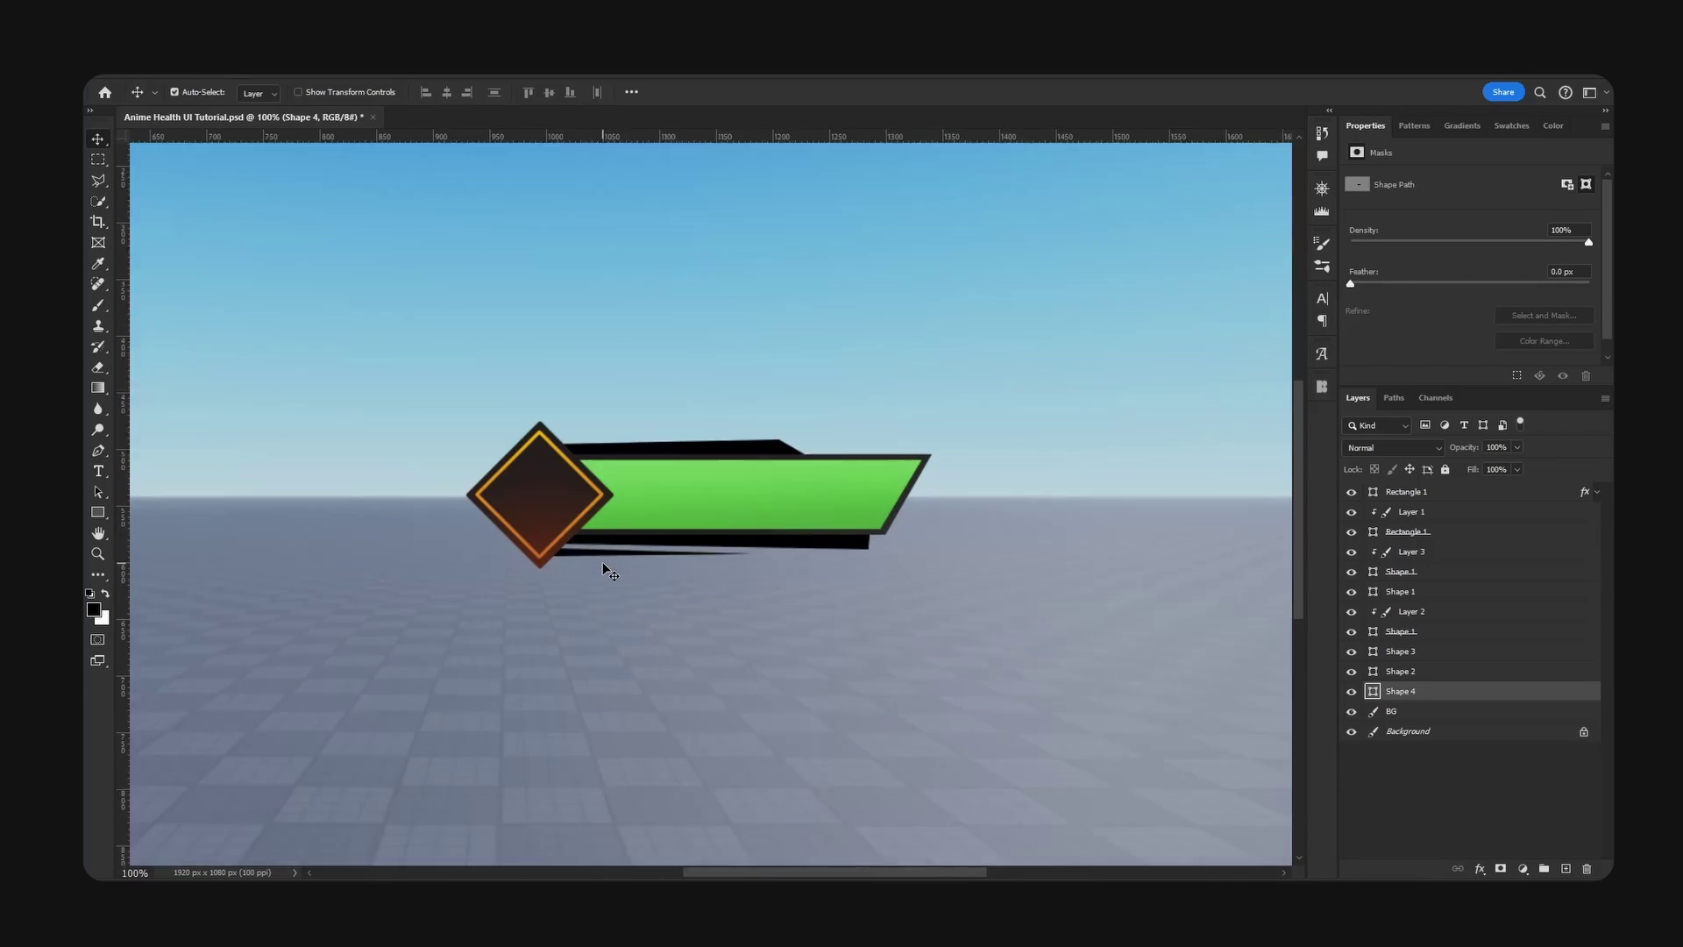
key(ctrl+plus)
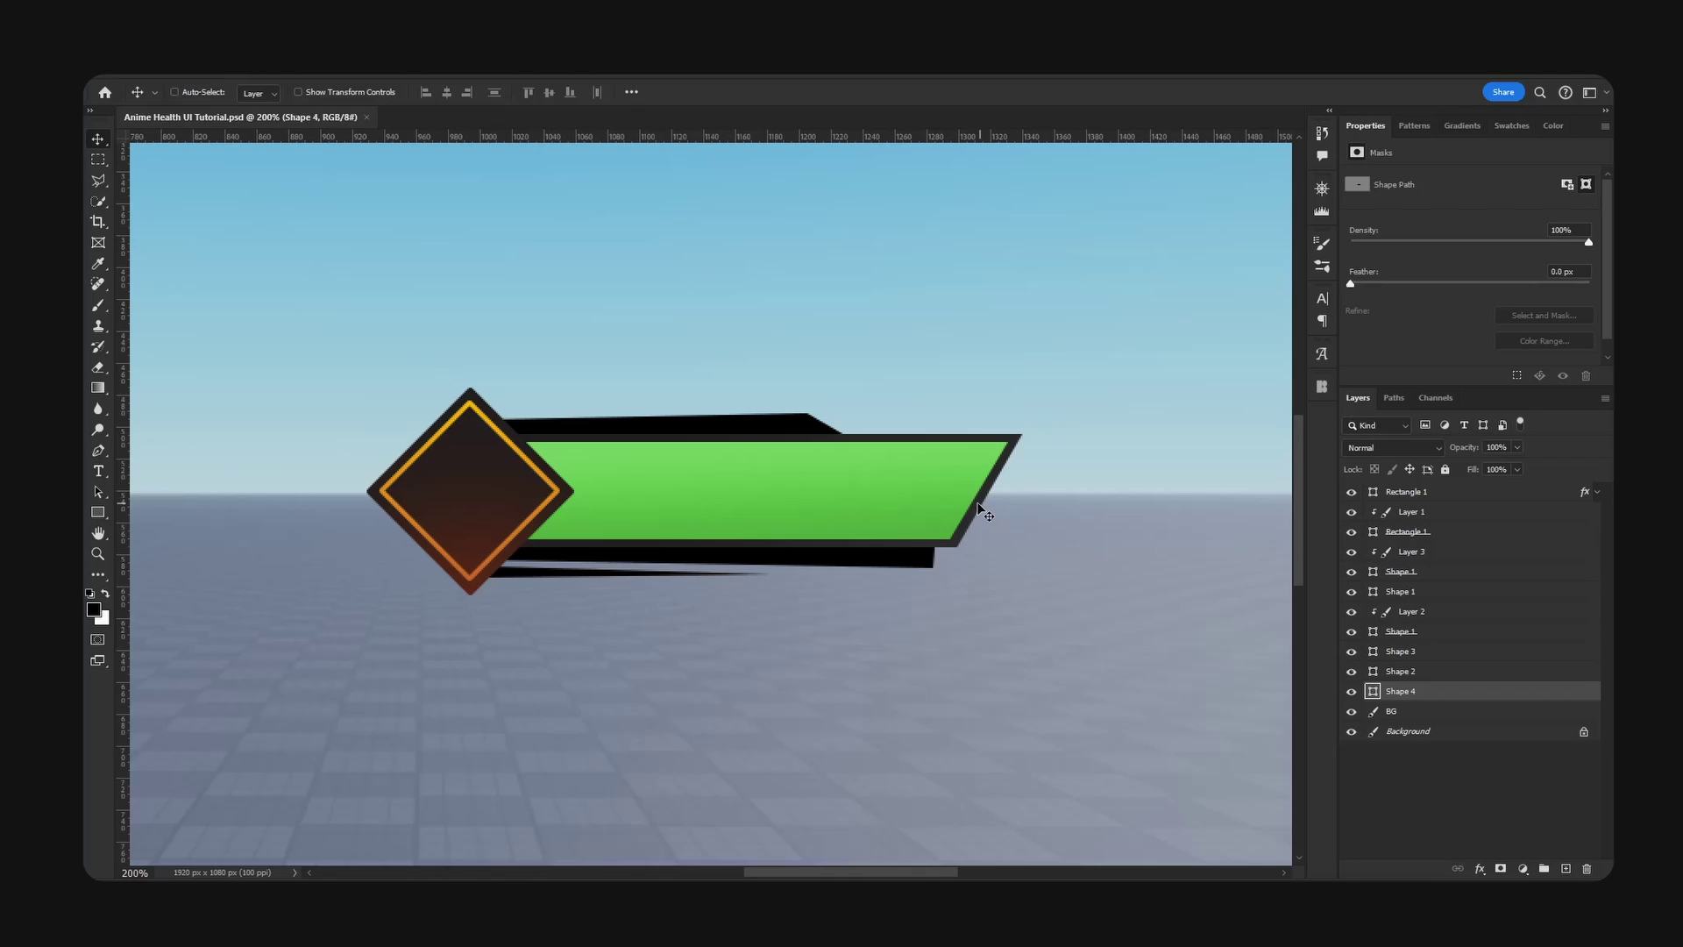
- Duplicate the large black shape below the bar and give the copy a linear orange-to-yellow Gradient Overlay at 90° and 150% scale
ctrl+click(925, 559)
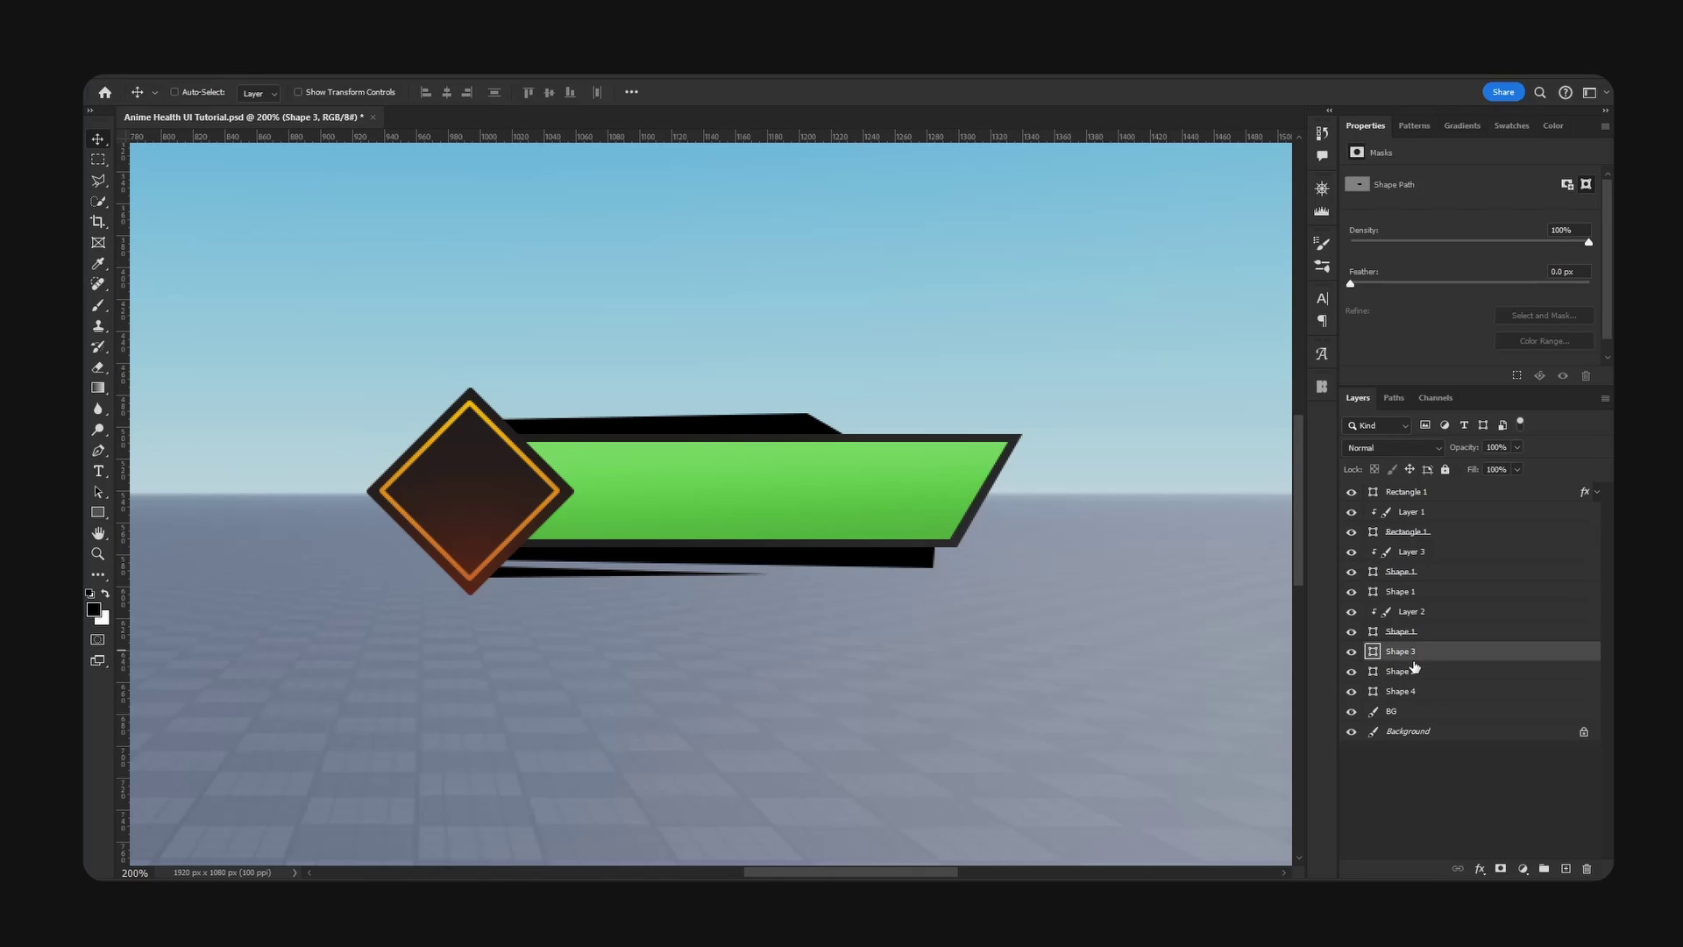
key(ctrl+j)
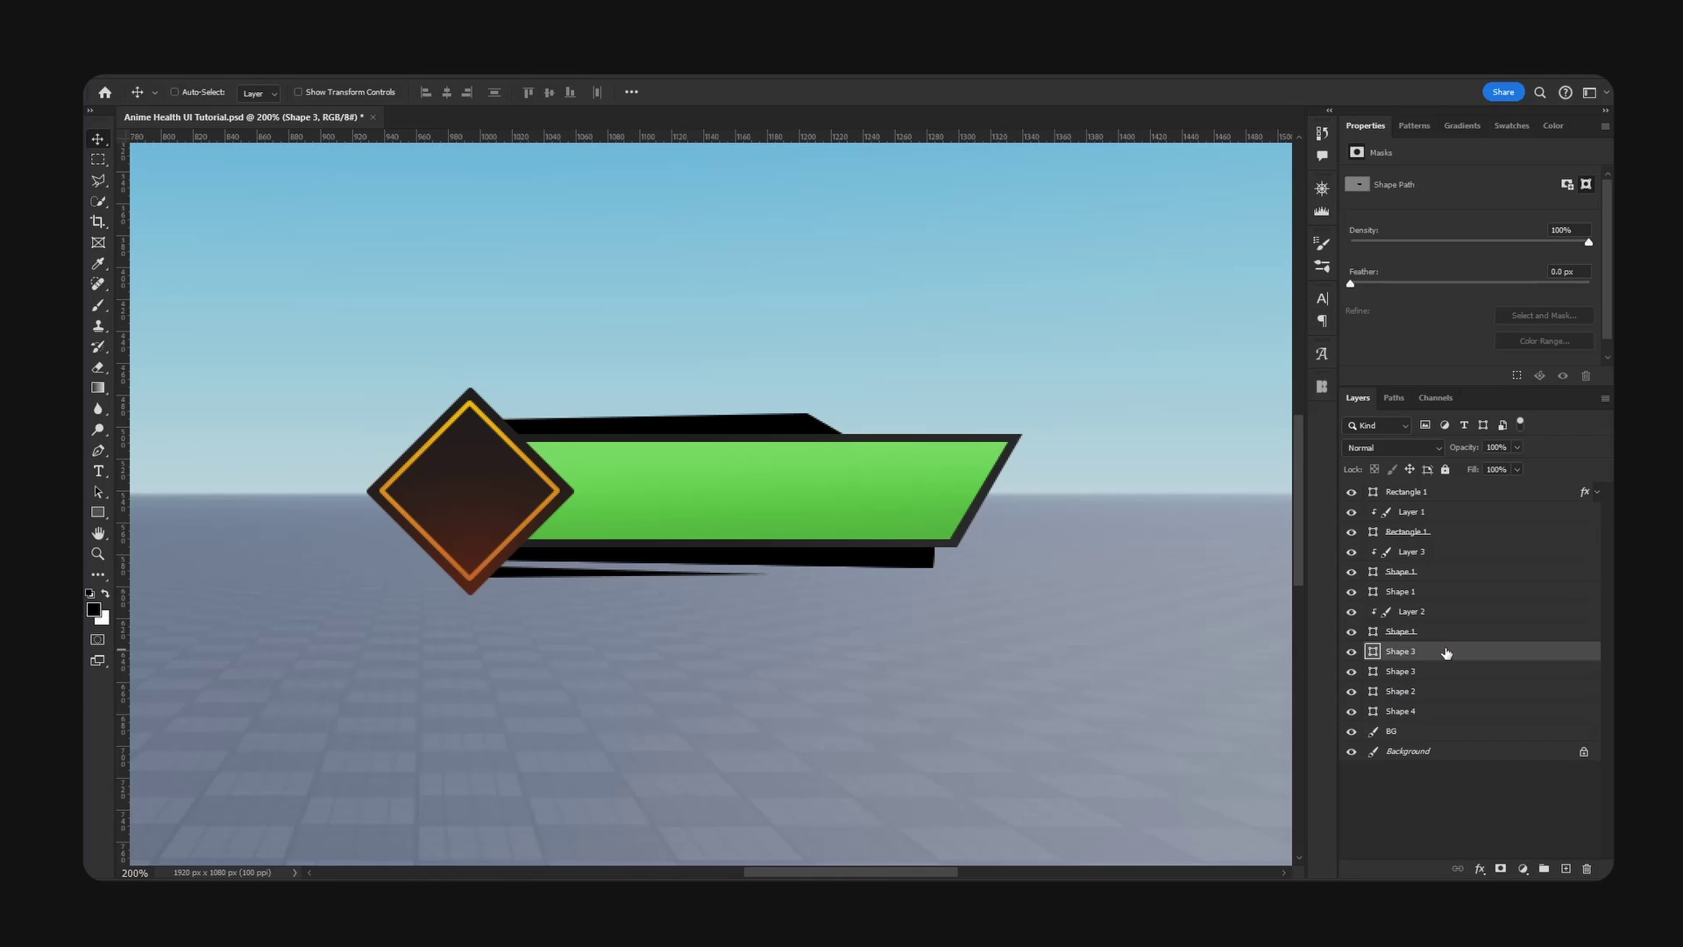
click(1072, 458)
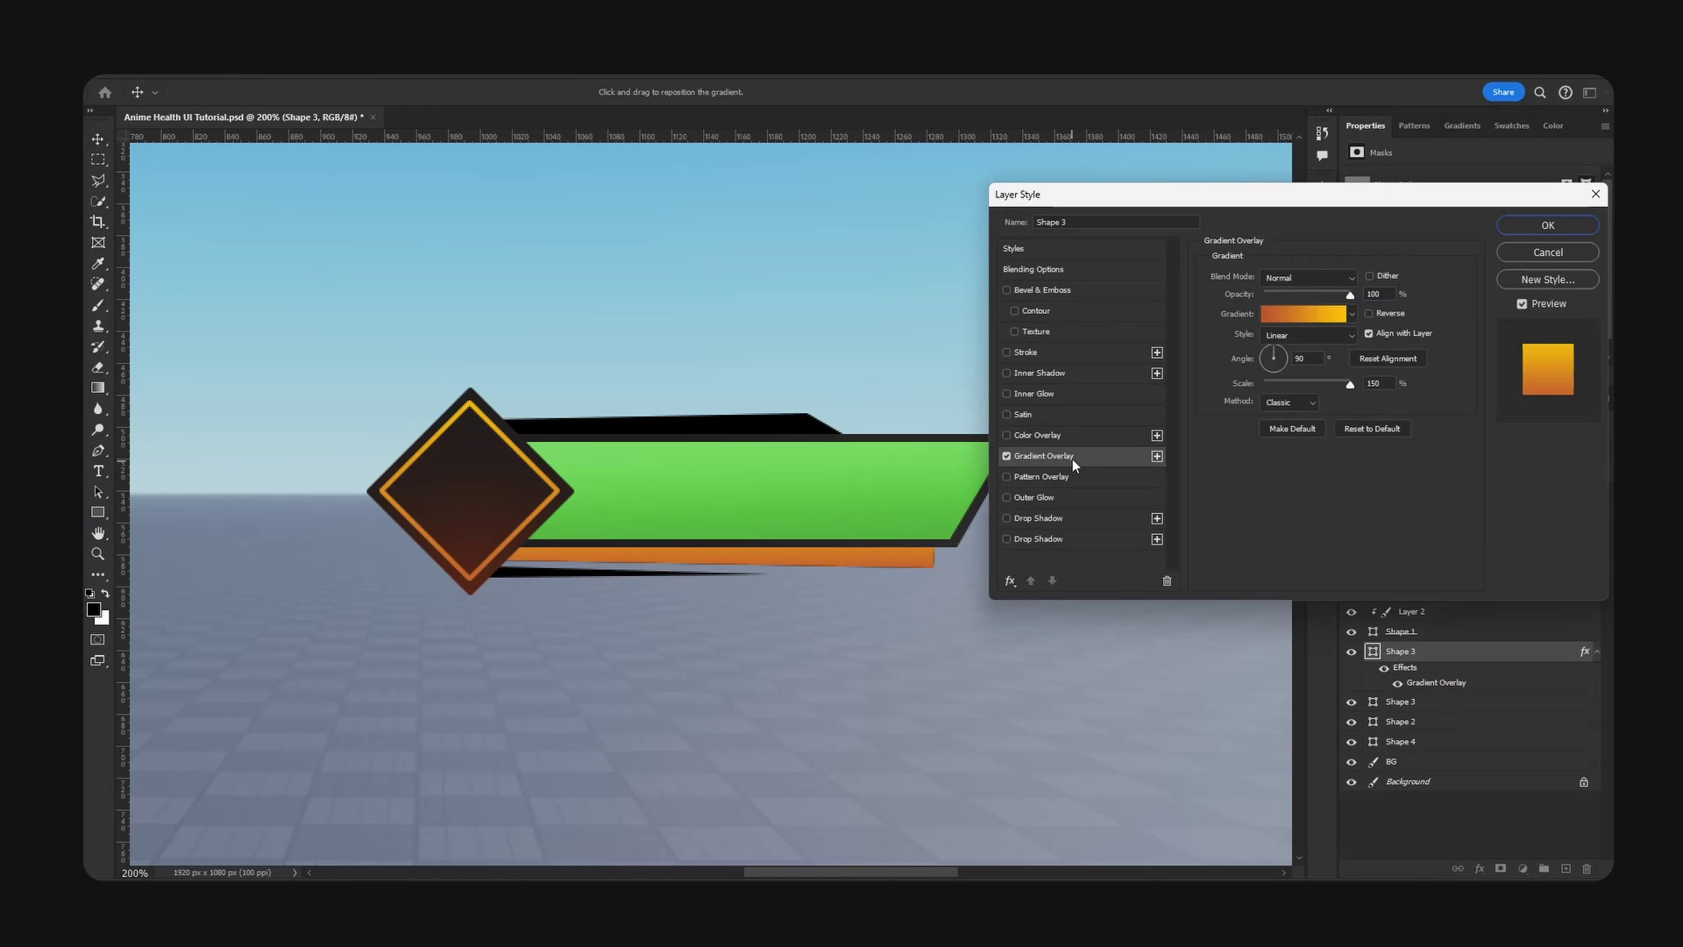
click(1563, 230)
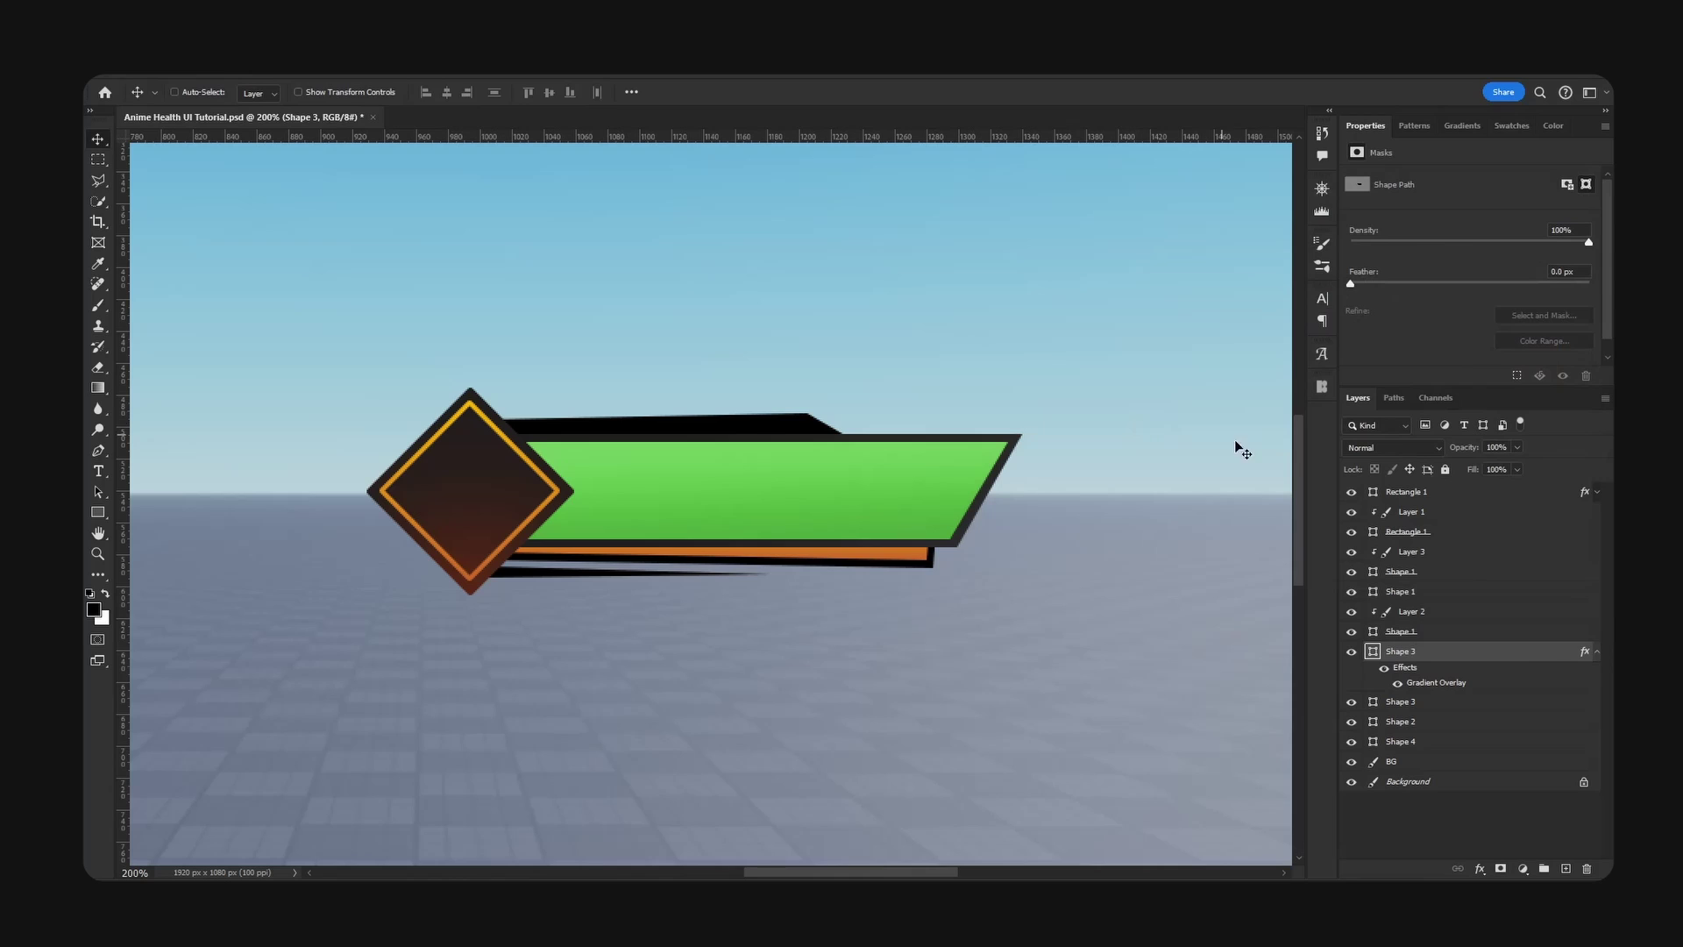
- Place the gradient copy behind its black original, merge it into a pixel layer and offset it about 7 px left and down
click(1597, 651)
drag(1514, 657, 1502, 680)
key(ctrl+g)
key(ctrl+e)
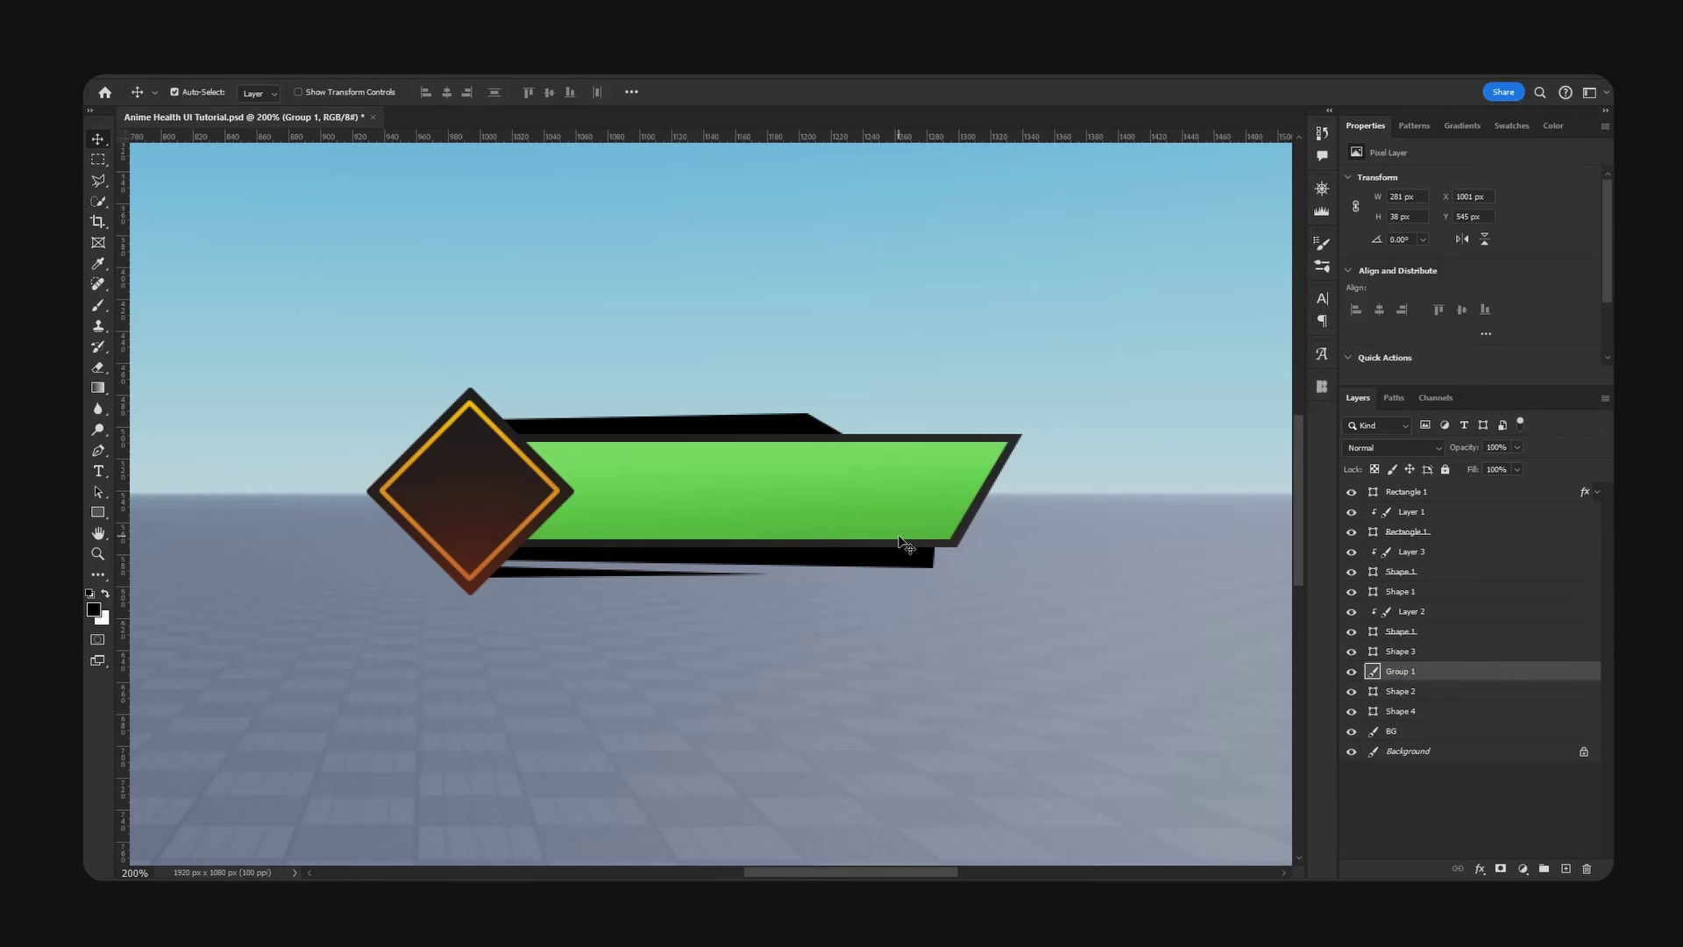
drag(908, 544, 888, 552)
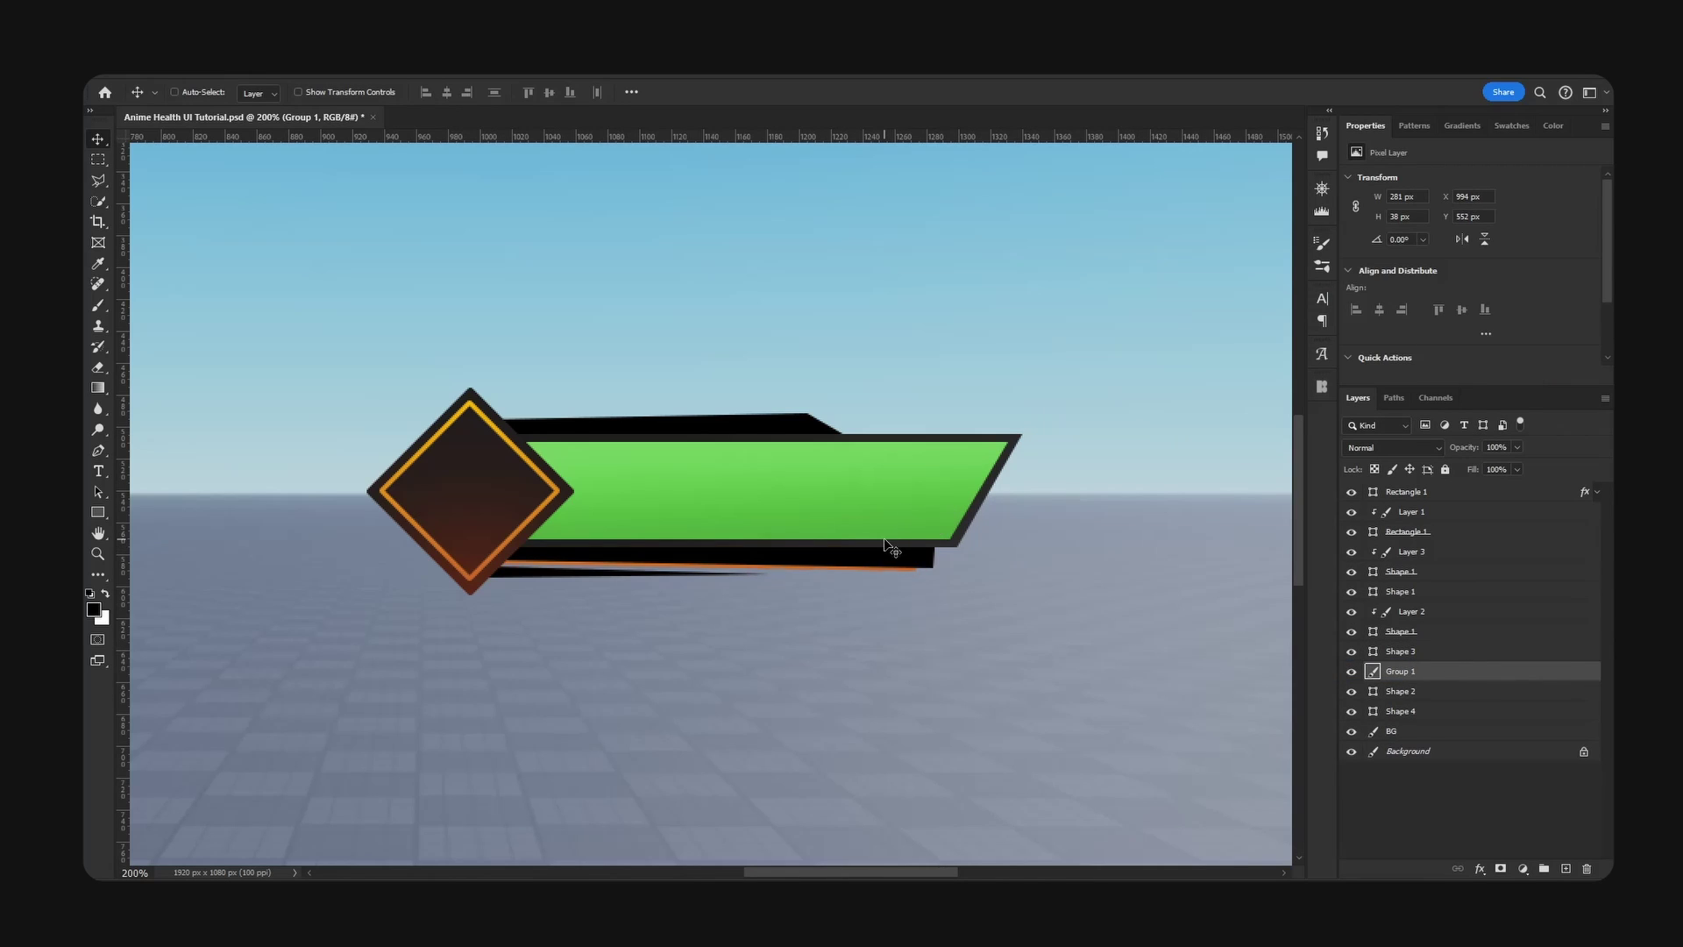
- Nudge the thin tapering black shape down by 2 px and save the document
ctrl+click(634, 570)
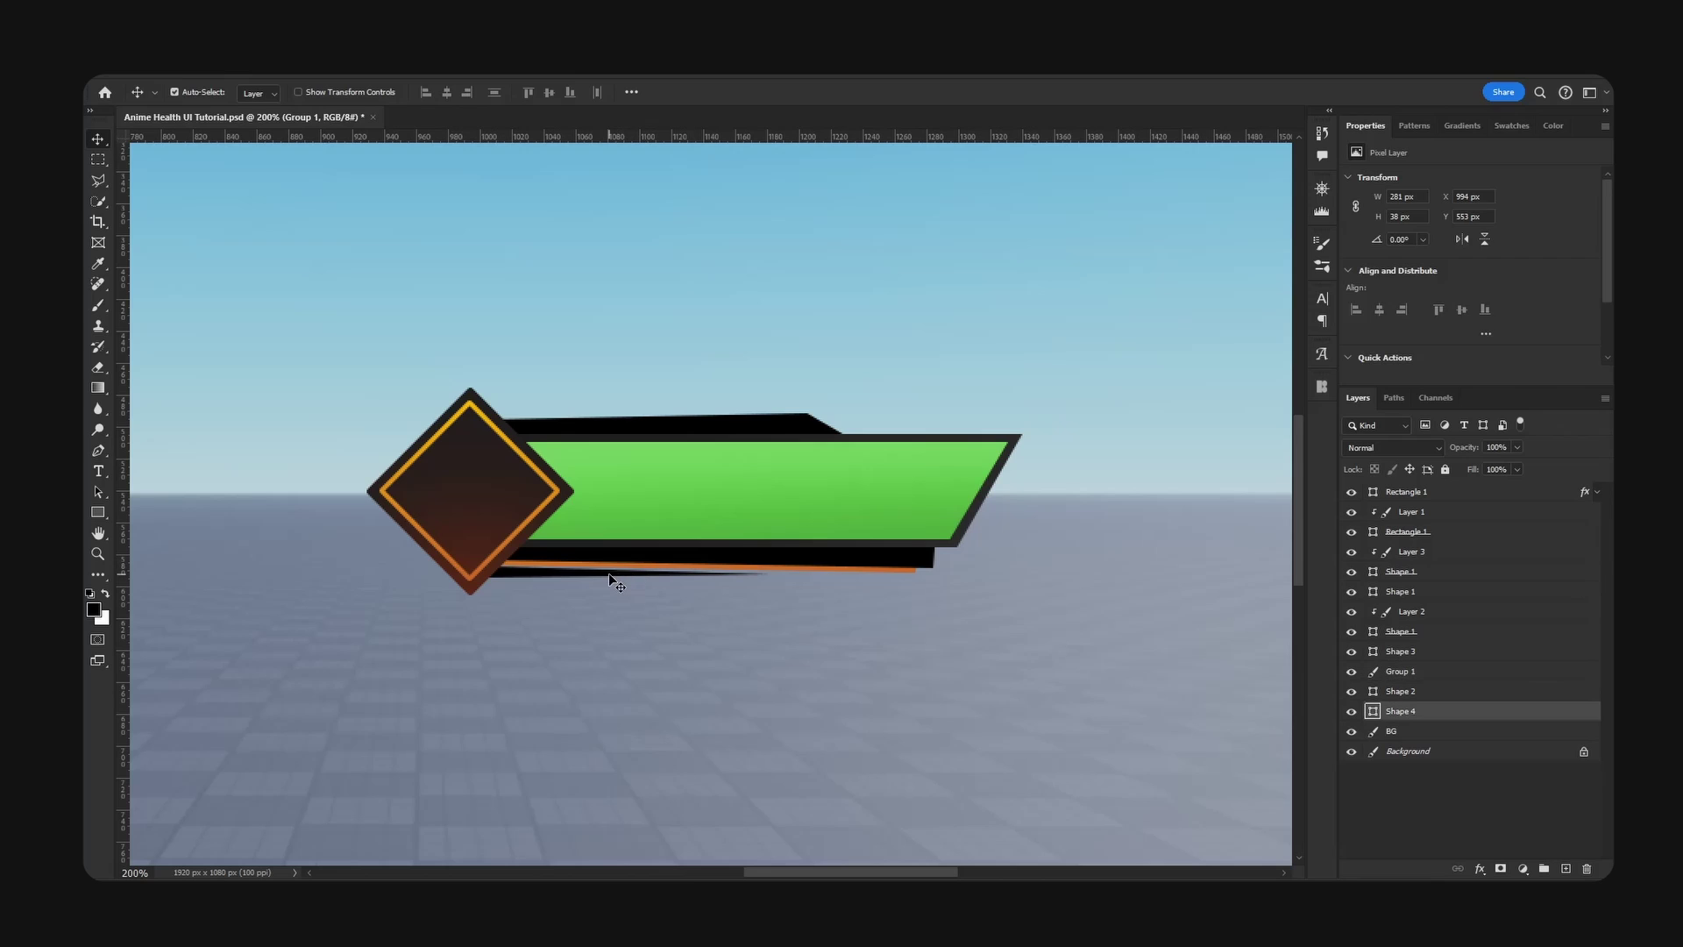
key(Down)
key(Down)
key(ctrl+s)
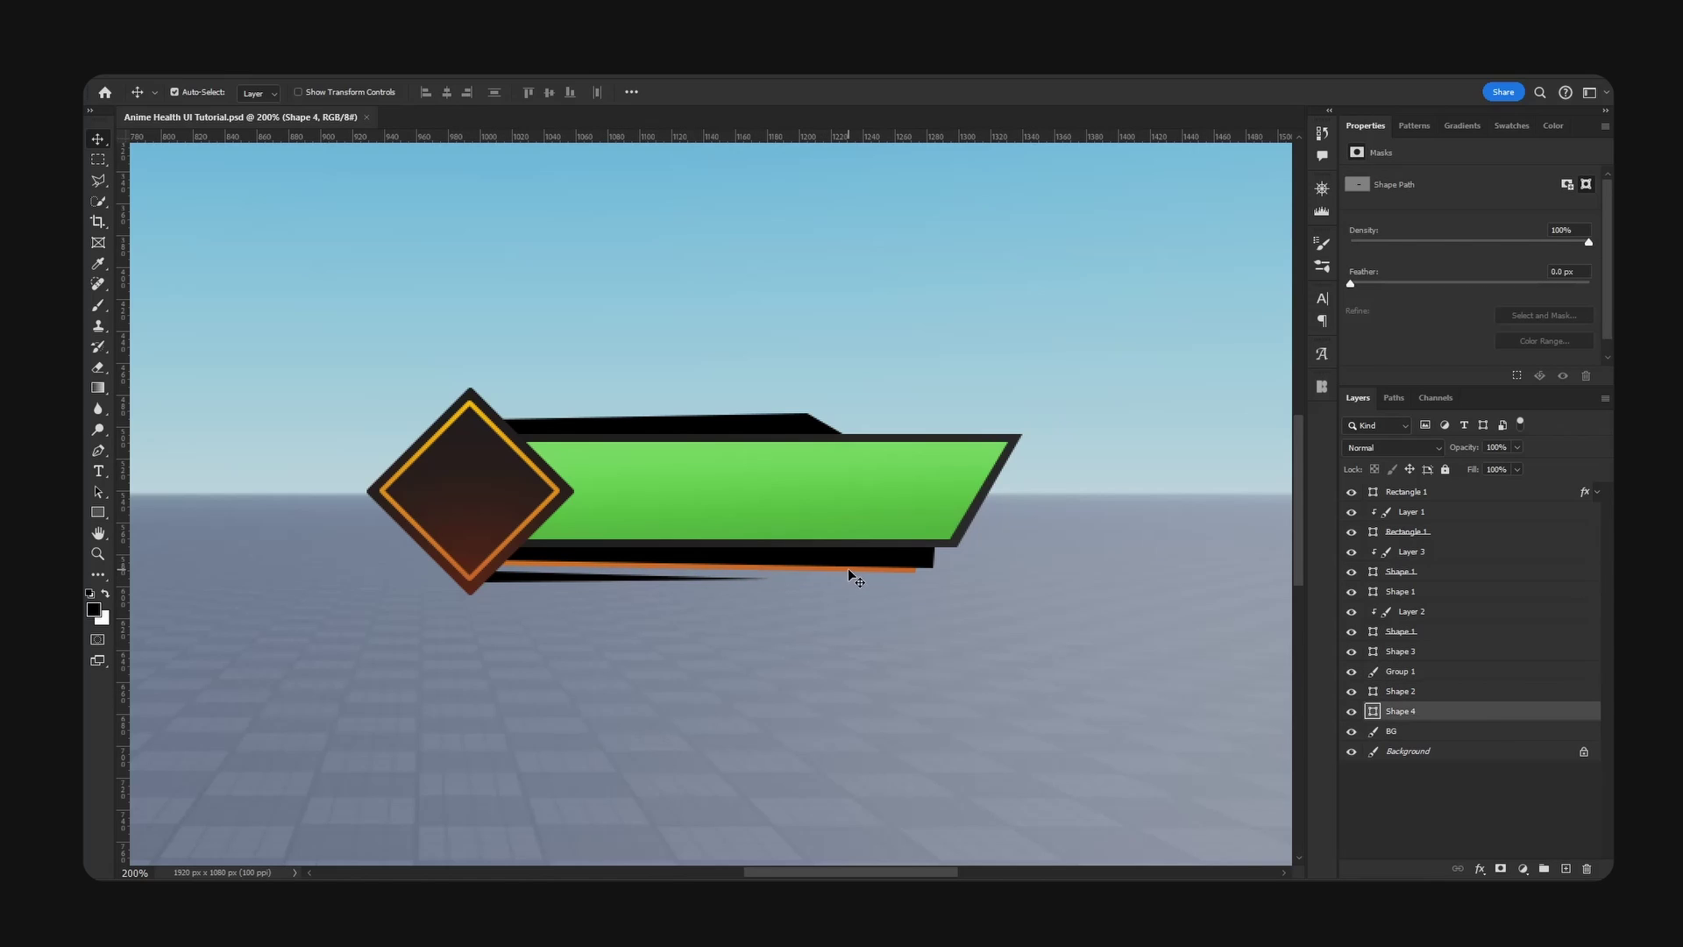
- Fine-tune the orange accent's offset beneath the lower black shape with 1 px vertical nudges
ctrl+click(849, 568)
key(Down)
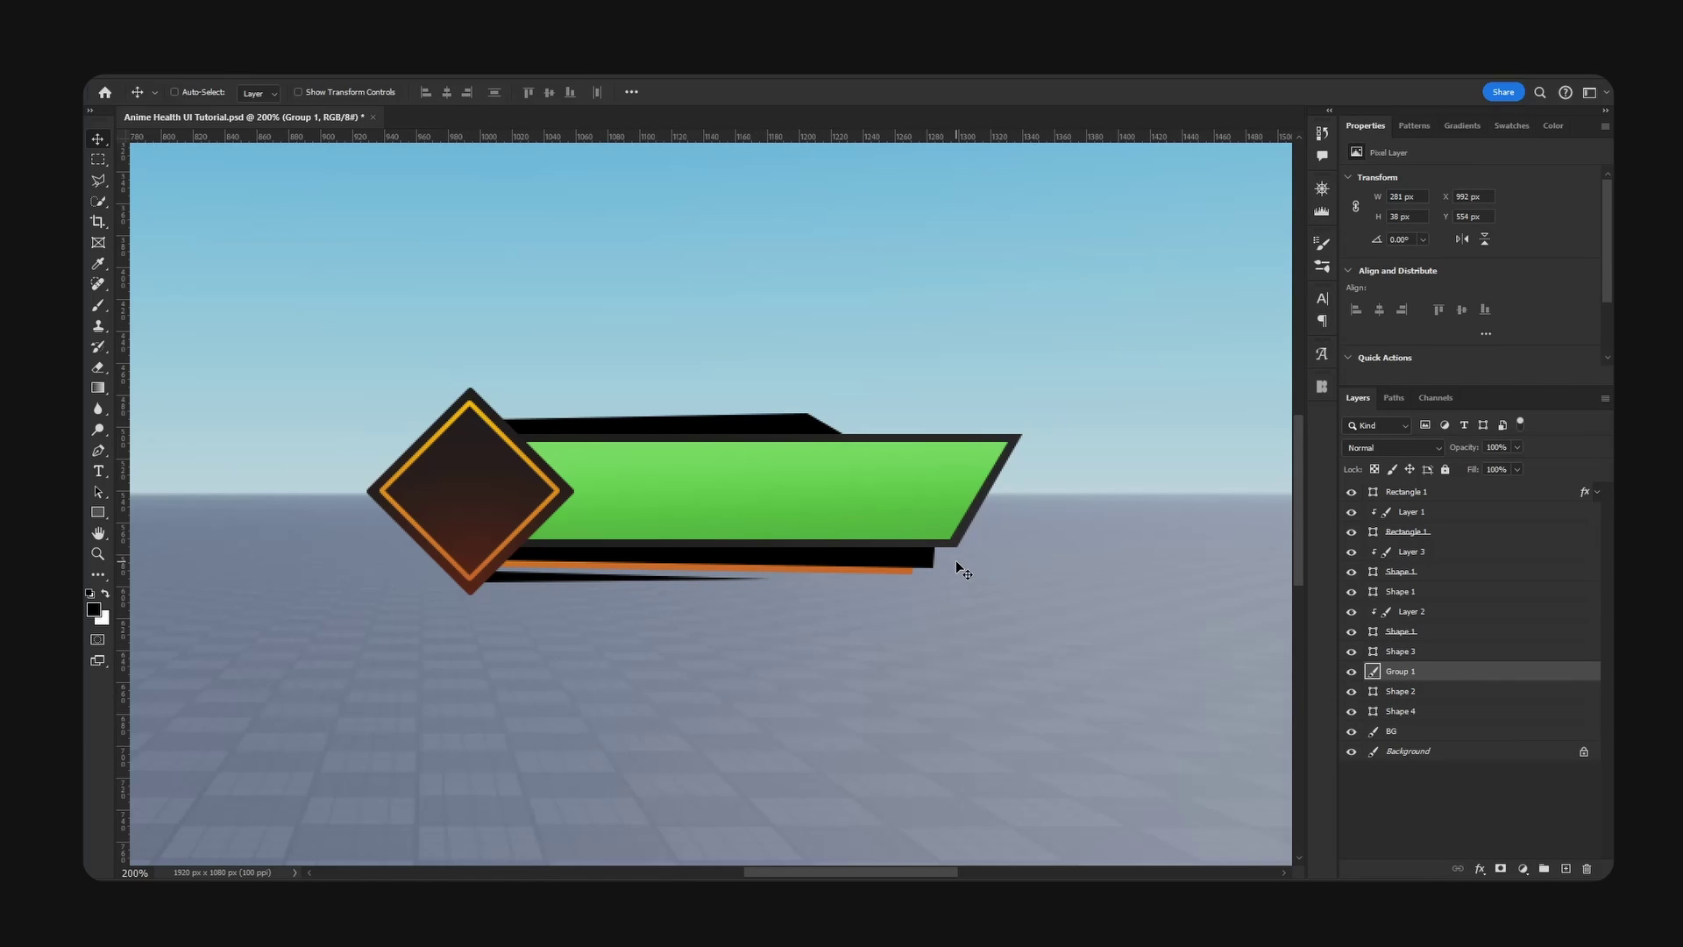
key(Up)
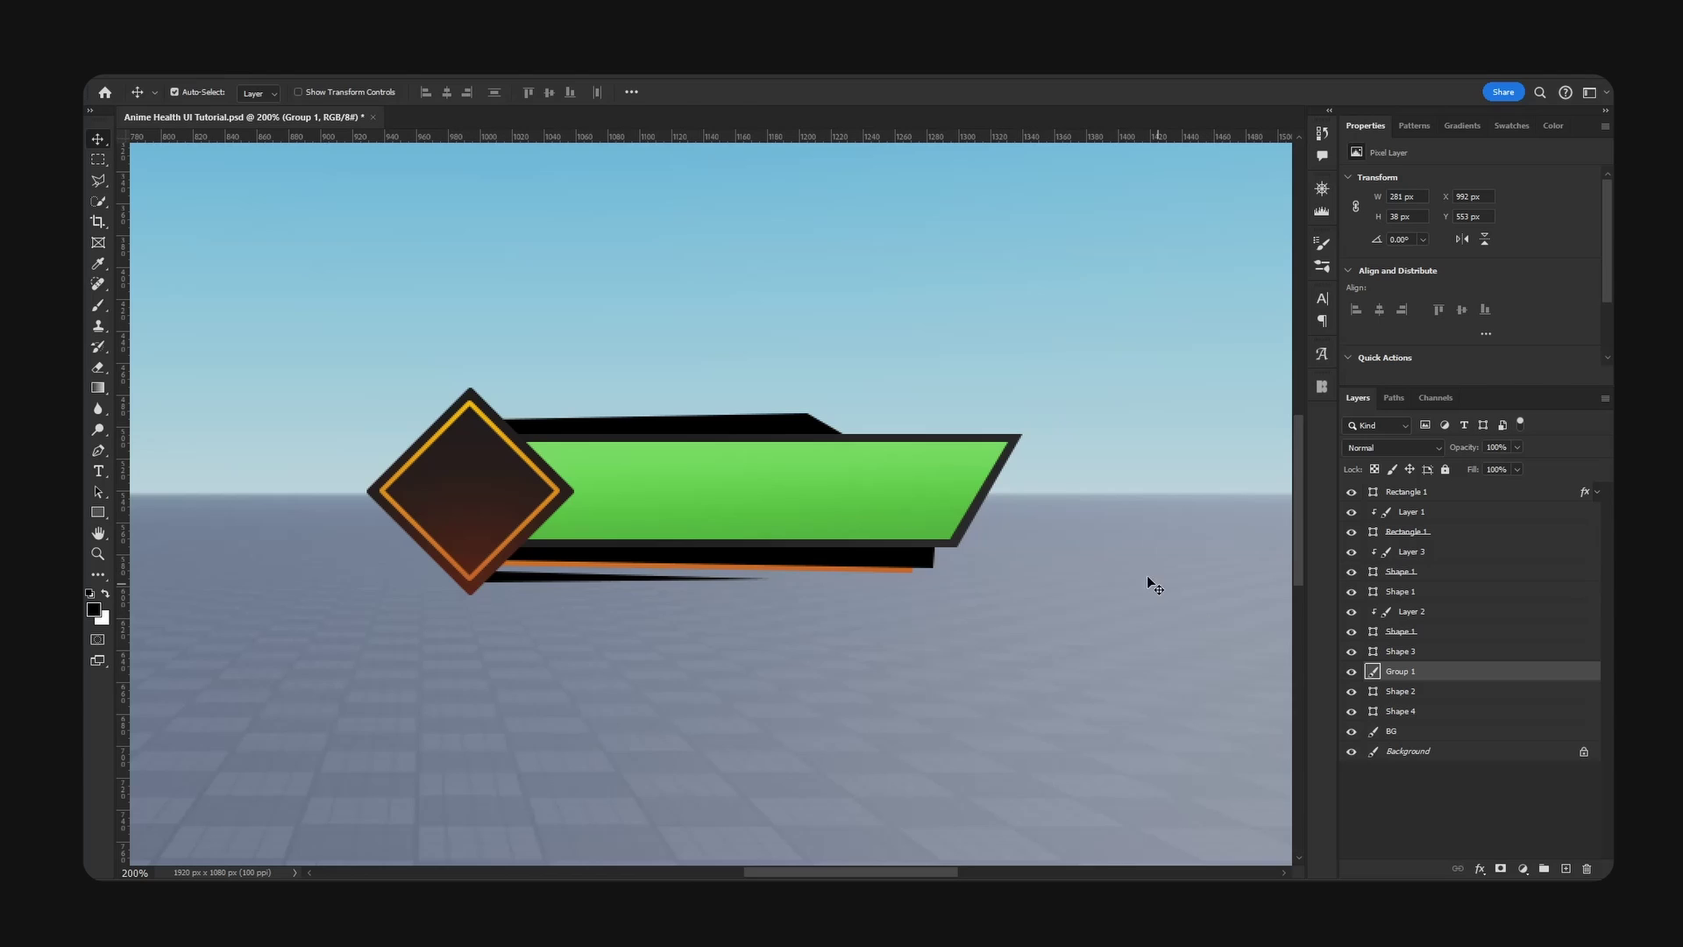
- Duplicate the orange accent, apply a Gaussian Blur of 4.3 px to the copy and try placing it above the lower black shape
key(ctrl+j)
click(270, 77)
mouse_move(309, 77)
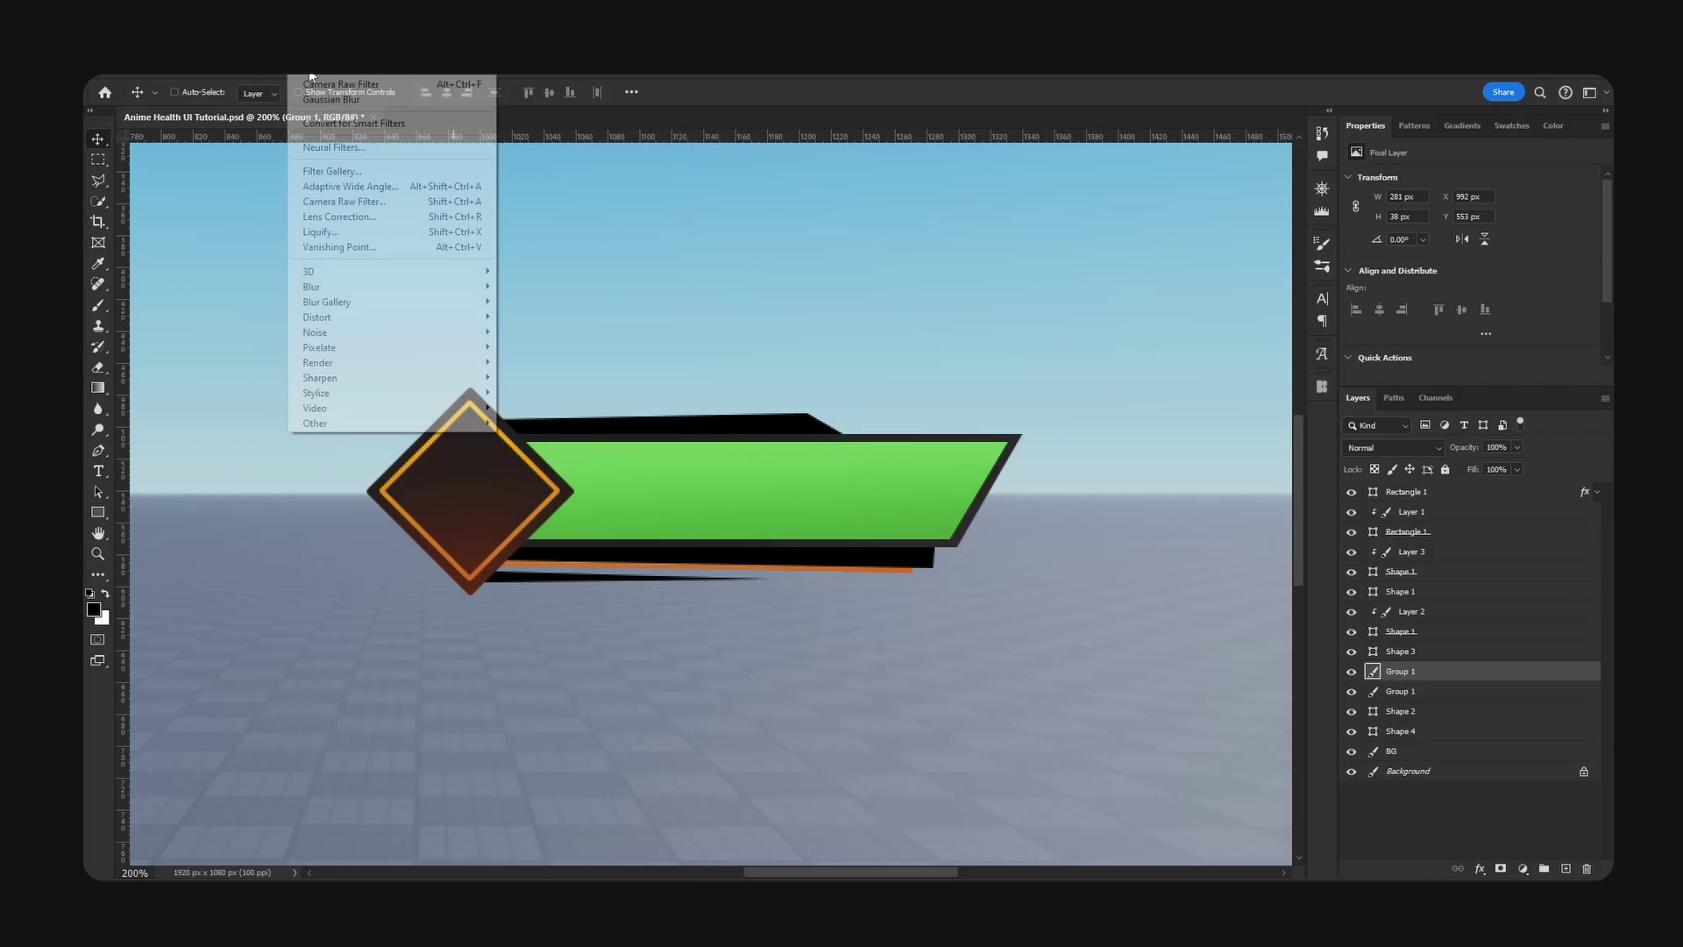
mouse_move(438, 290)
click(525, 347)
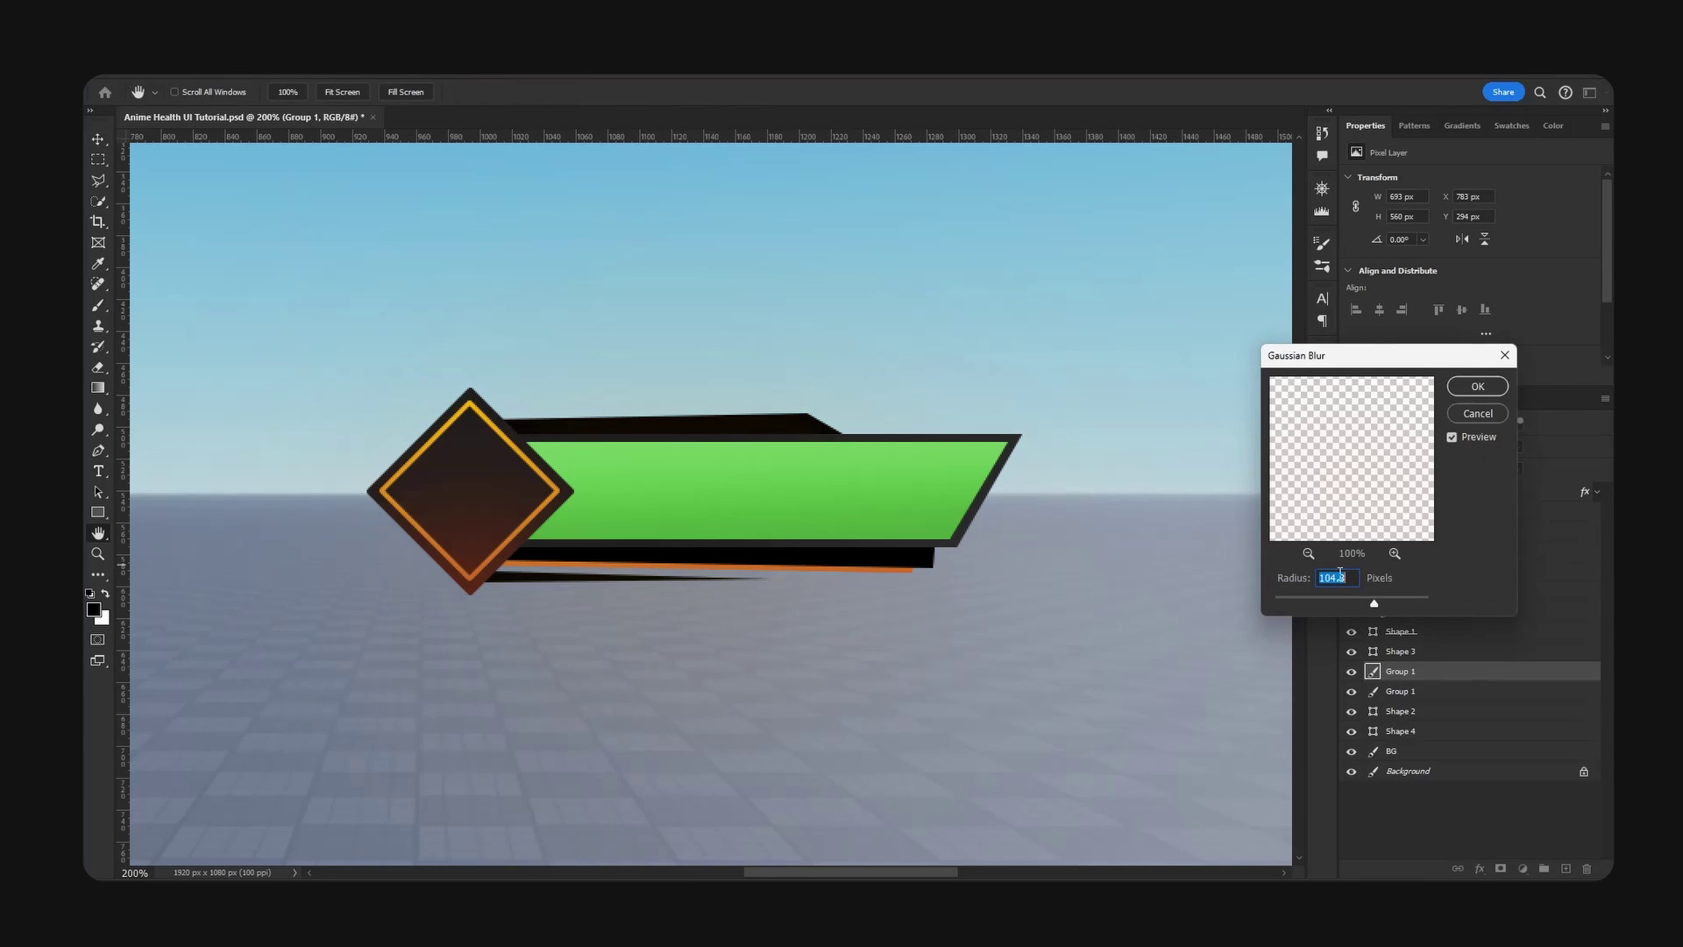
mouse_move(1307, 605)
mouse_down()
mouse_move(1287, 605)
mouse_move(1311, 605)
mouse_up()
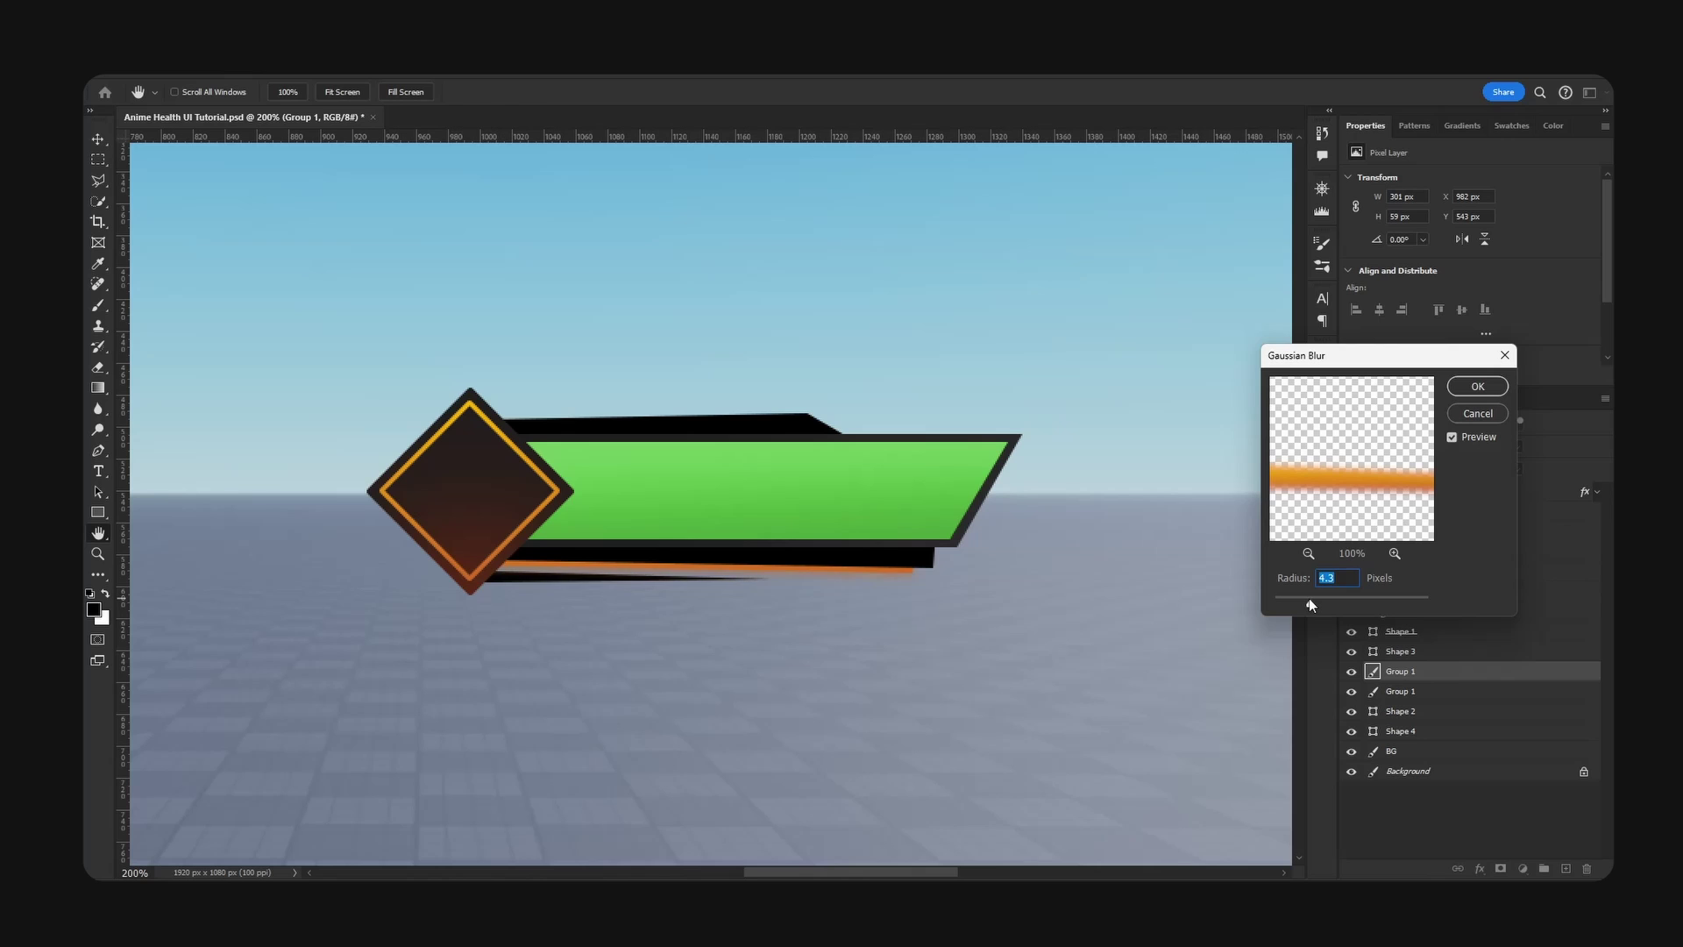
click(1478, 386)
drag(1402, 671, 1420, 650)
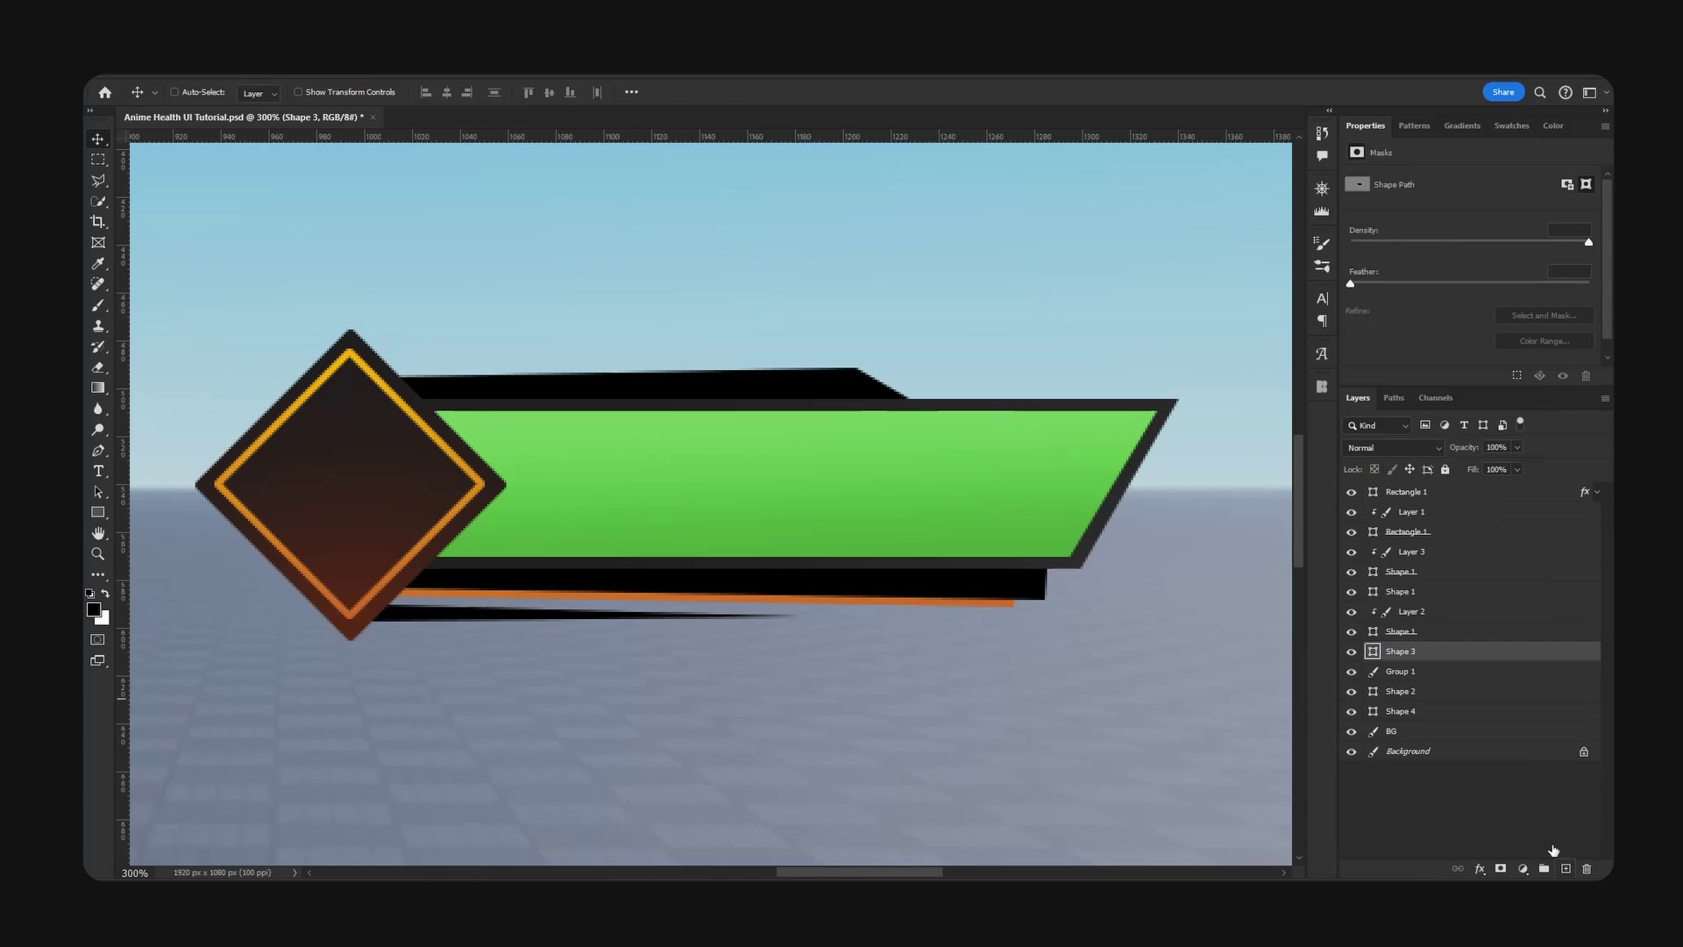
- Add a layer clipped to the lower black shape and try a soft glow on it with a large brush in the accent's orange
click(1566, 868)
alt+click(1456, 657)
key(b)
alt+click(734, 595)
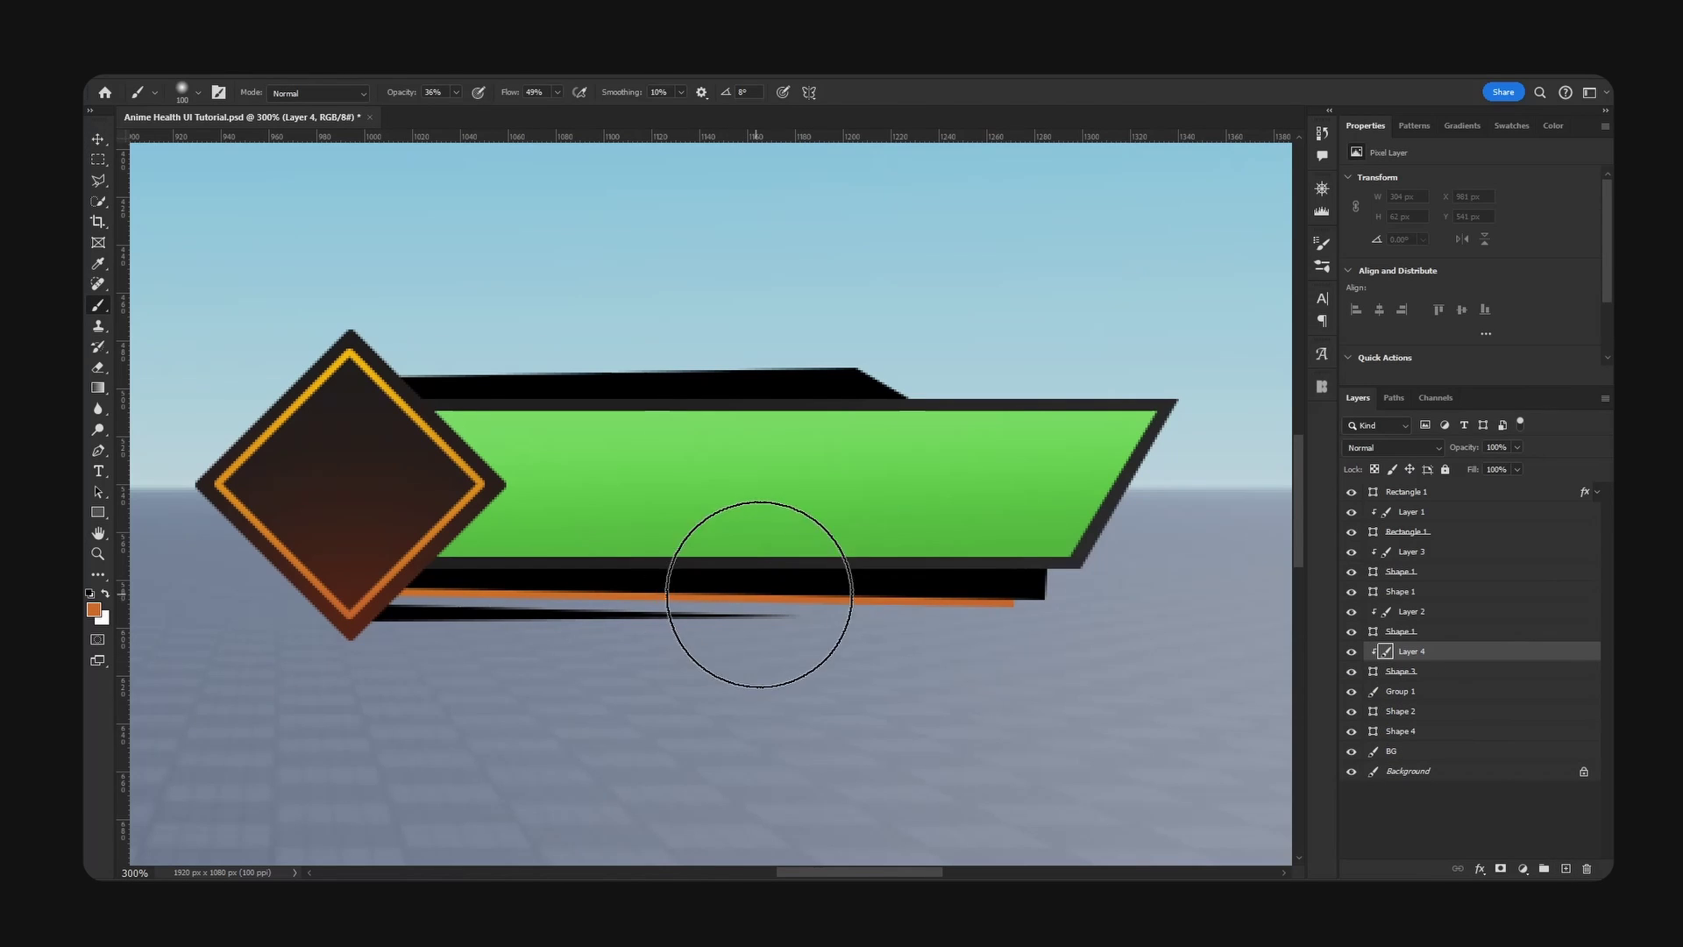
key(bracketright)
key(bracketright)
key(bracketright)
key(bracketright)
key(bracketright)
click(820, 670)
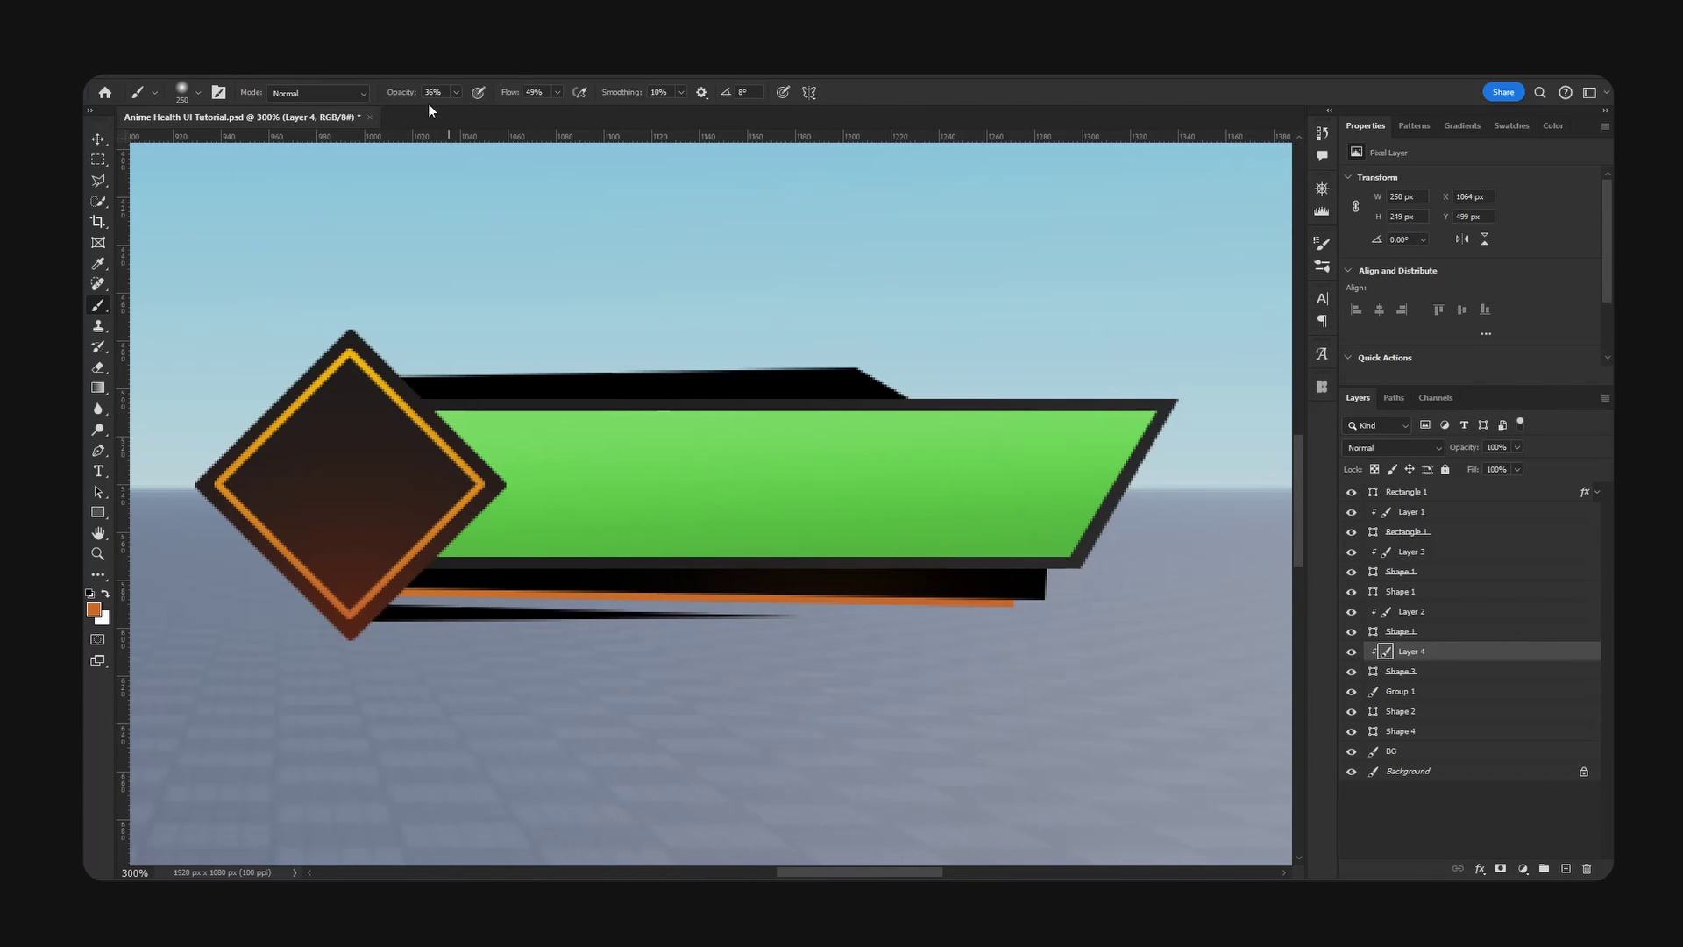
- Undo the faint glow, raise the brush opacity to 77% and try orange glow strokes at different places along the lower black shape
key(ctrl+z)
drag(400, 95, 435, 101)
drag(663, 649, 612, 667)
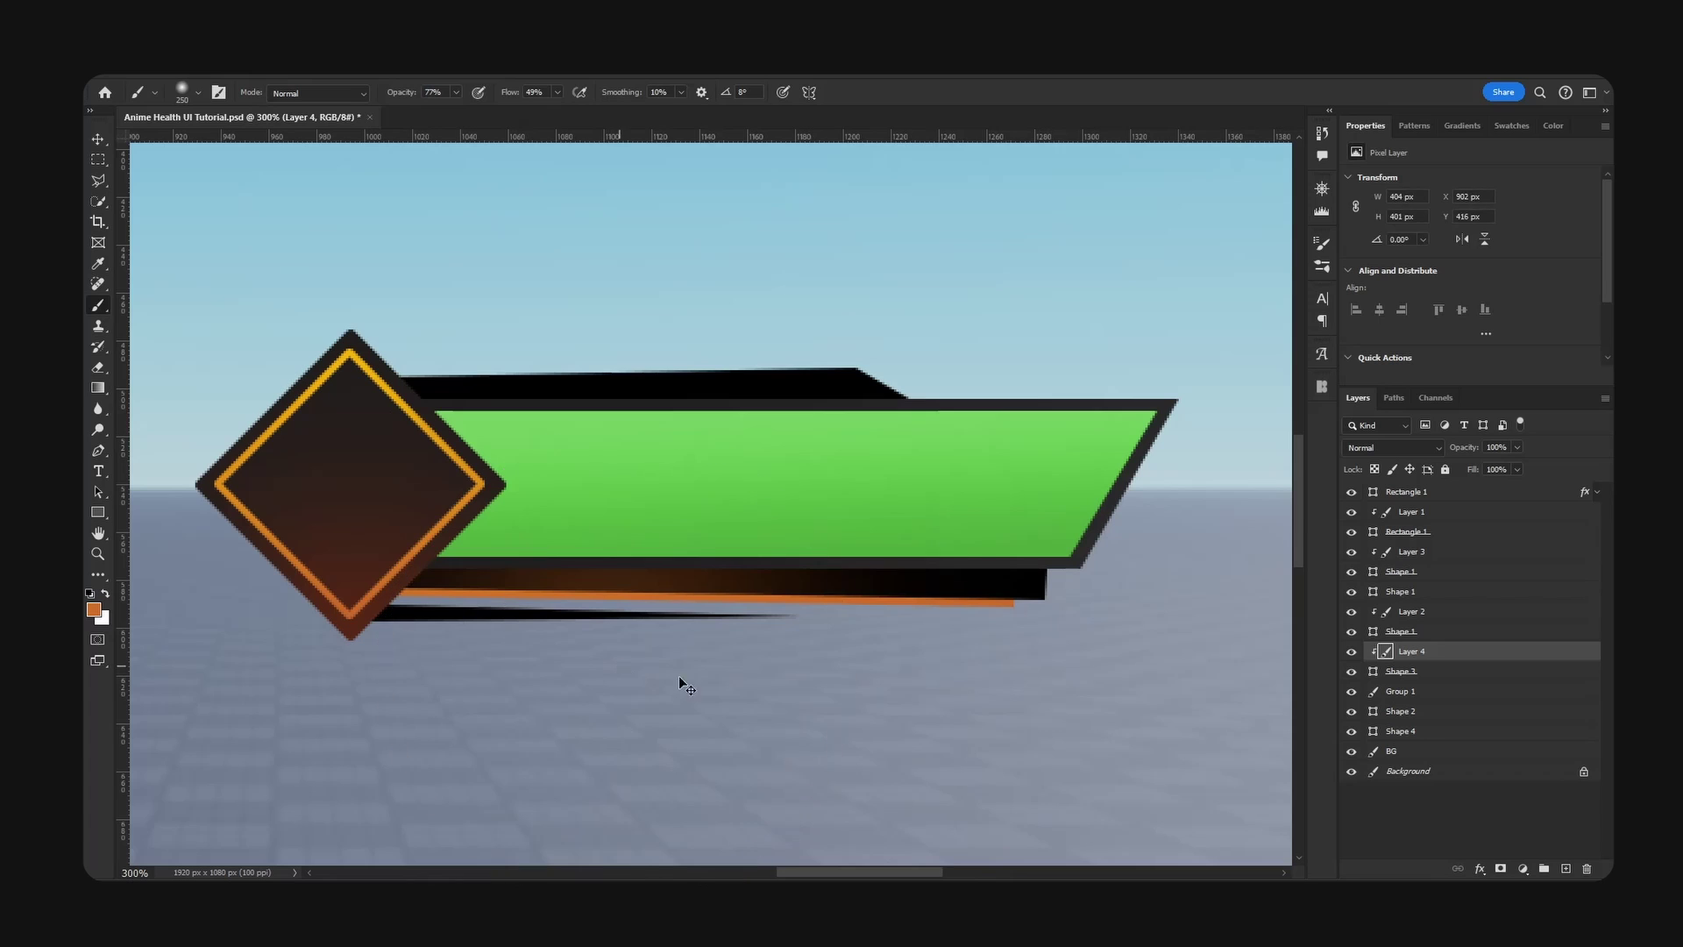
key(ctrl+z)
click(935, 642)
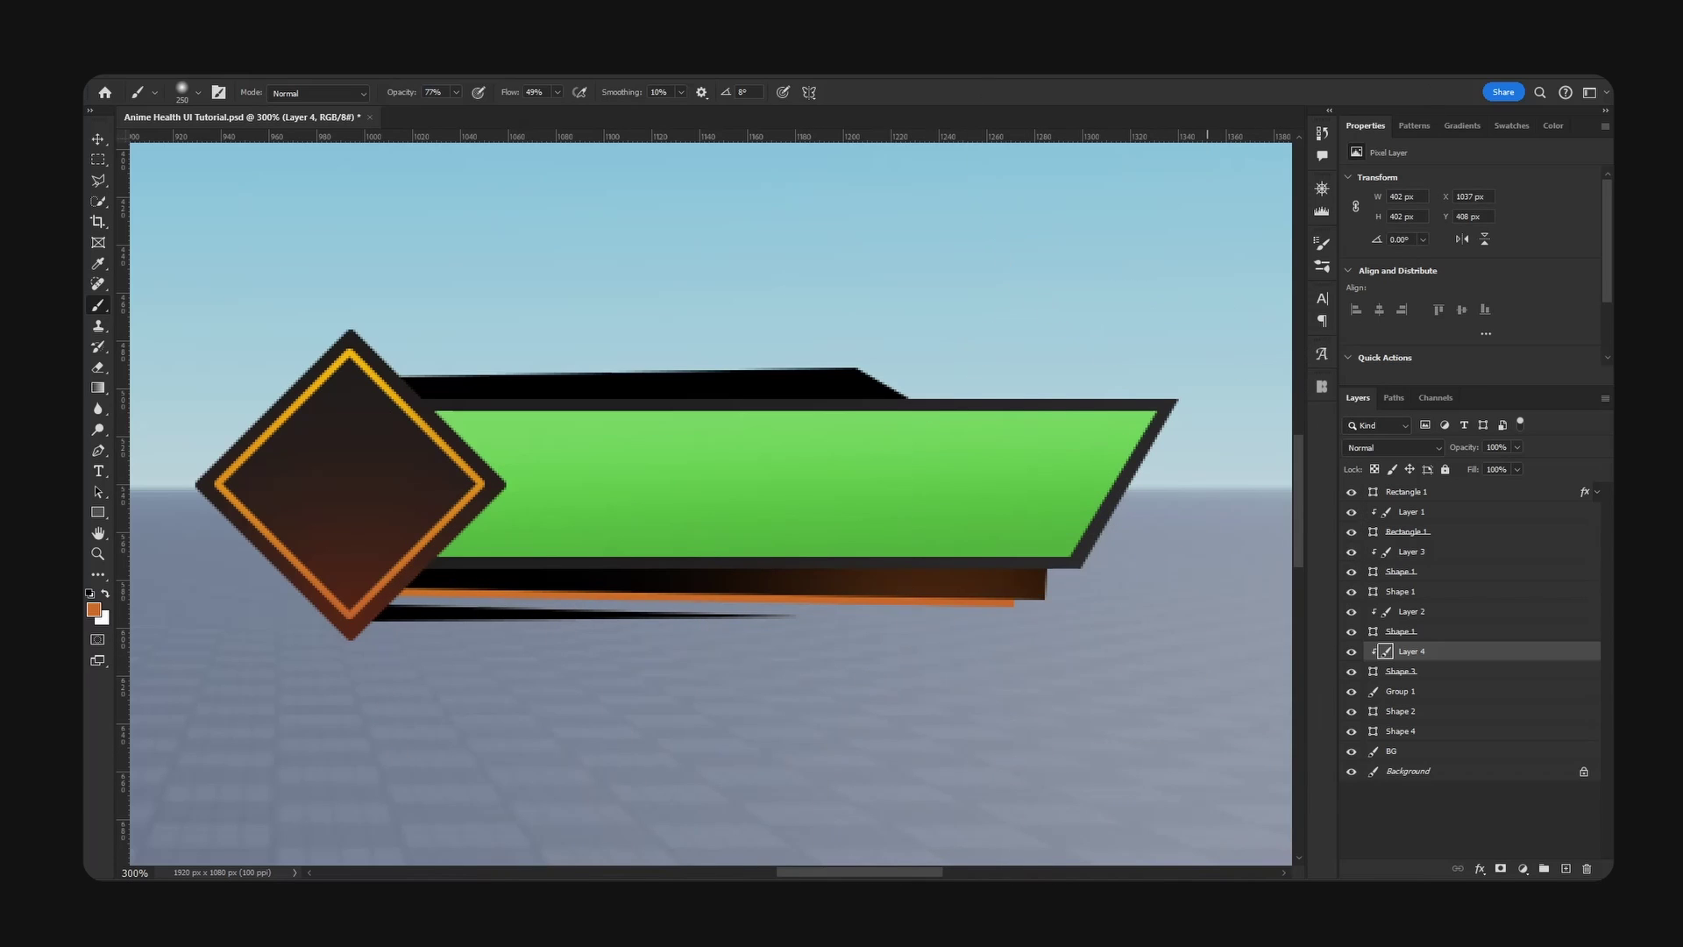
key(ctrl+z)
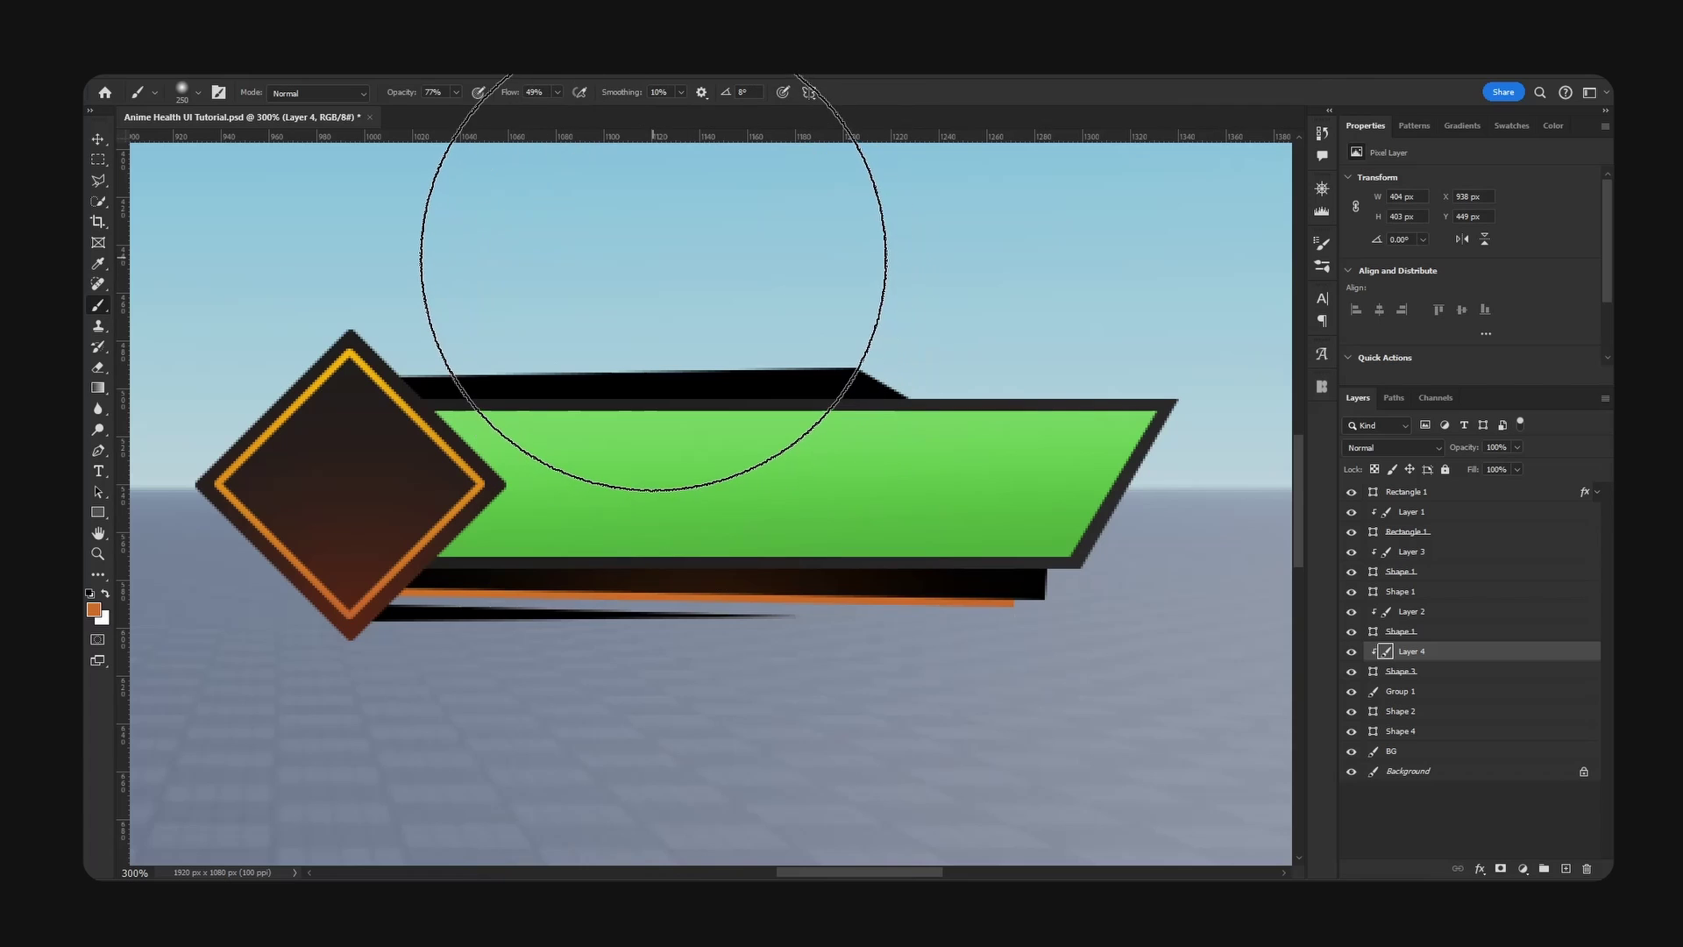
- Try shifting the orange glow along the lower black shape, then remove the glow layer
key(v)
key(ctrl+1)
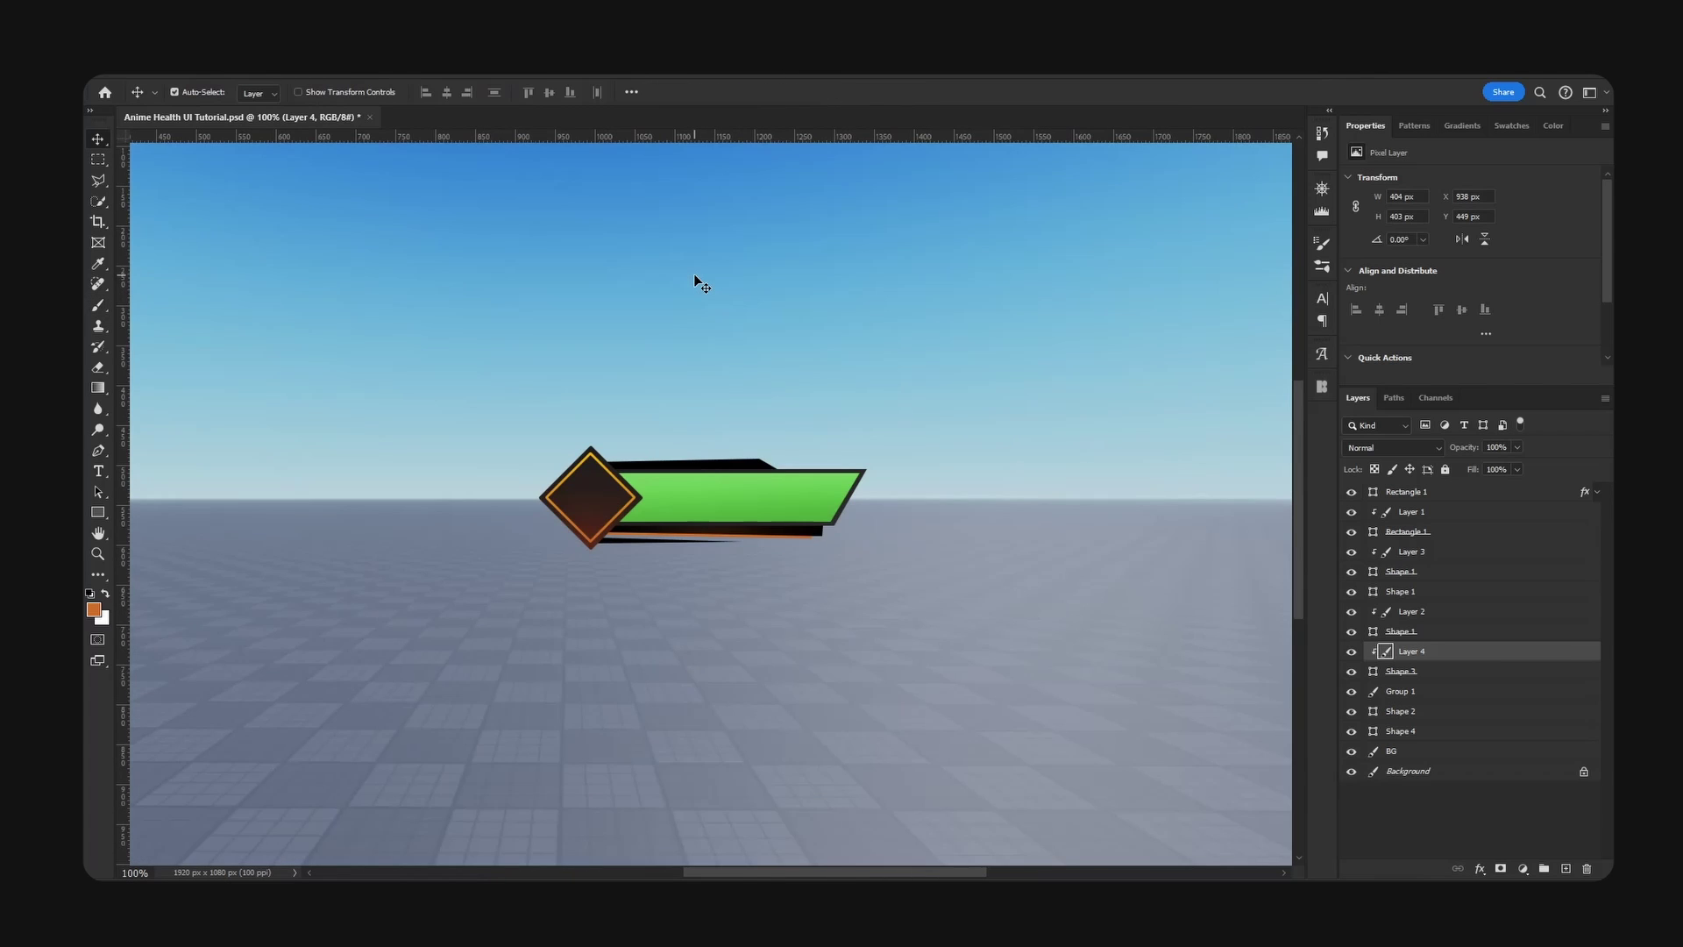
key(ctrl+plus)
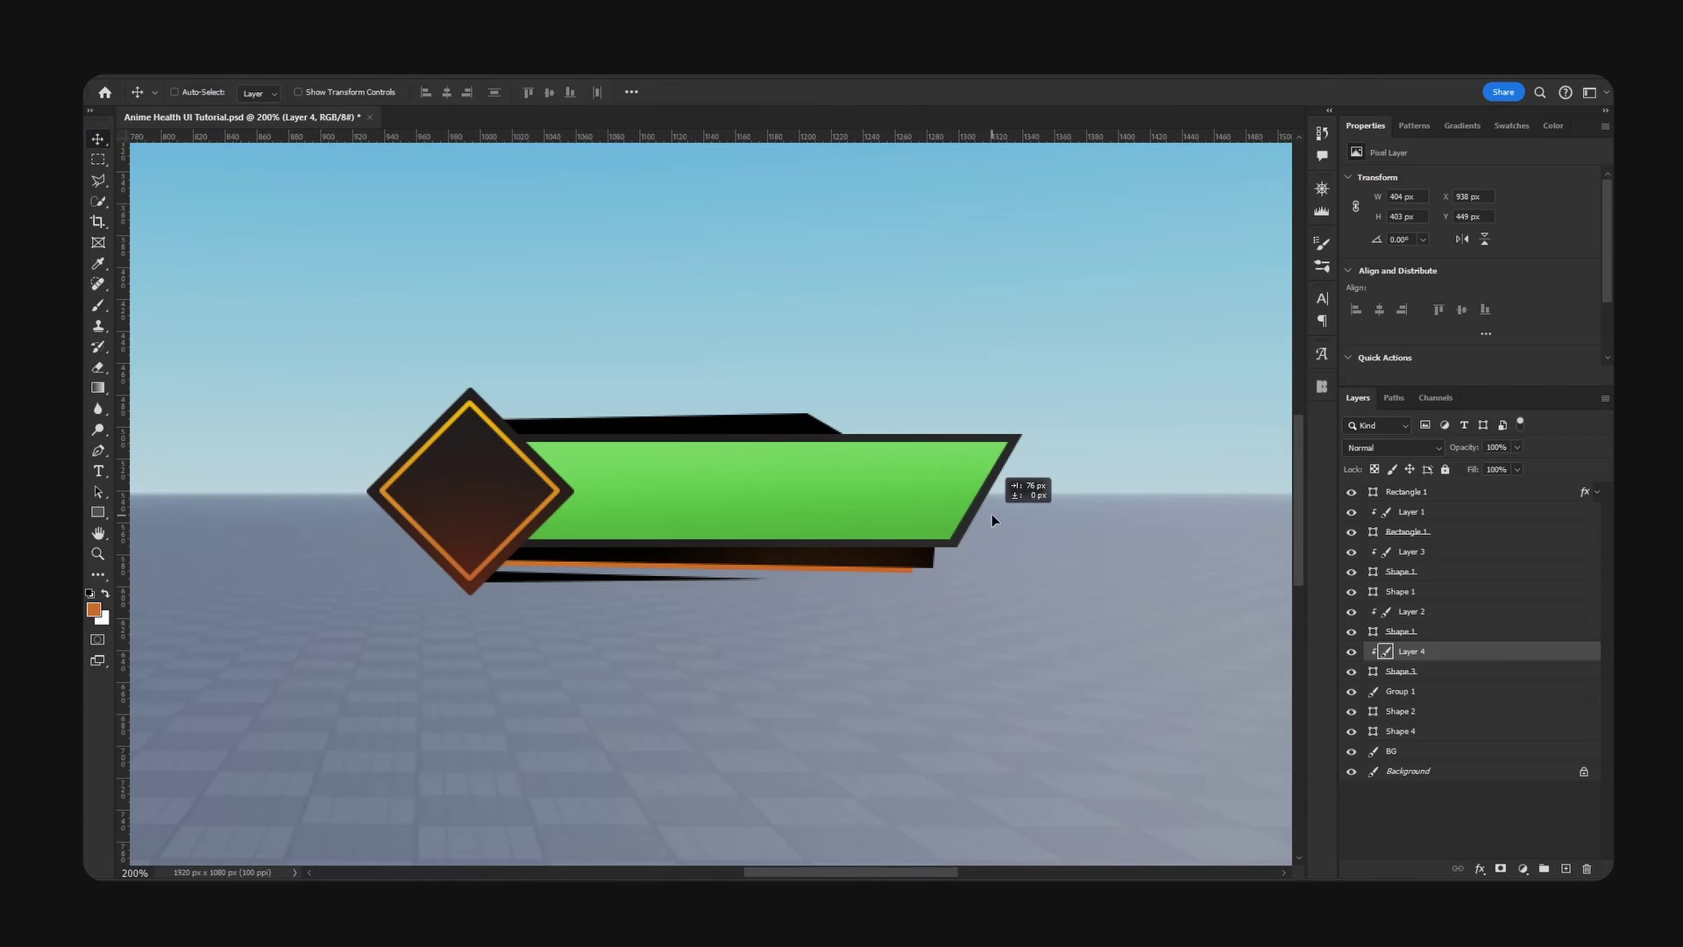
drag(992, 520, 631, 518)
key(ctrl+e)
key(ctrl+minus)
key(ctrl+minus)
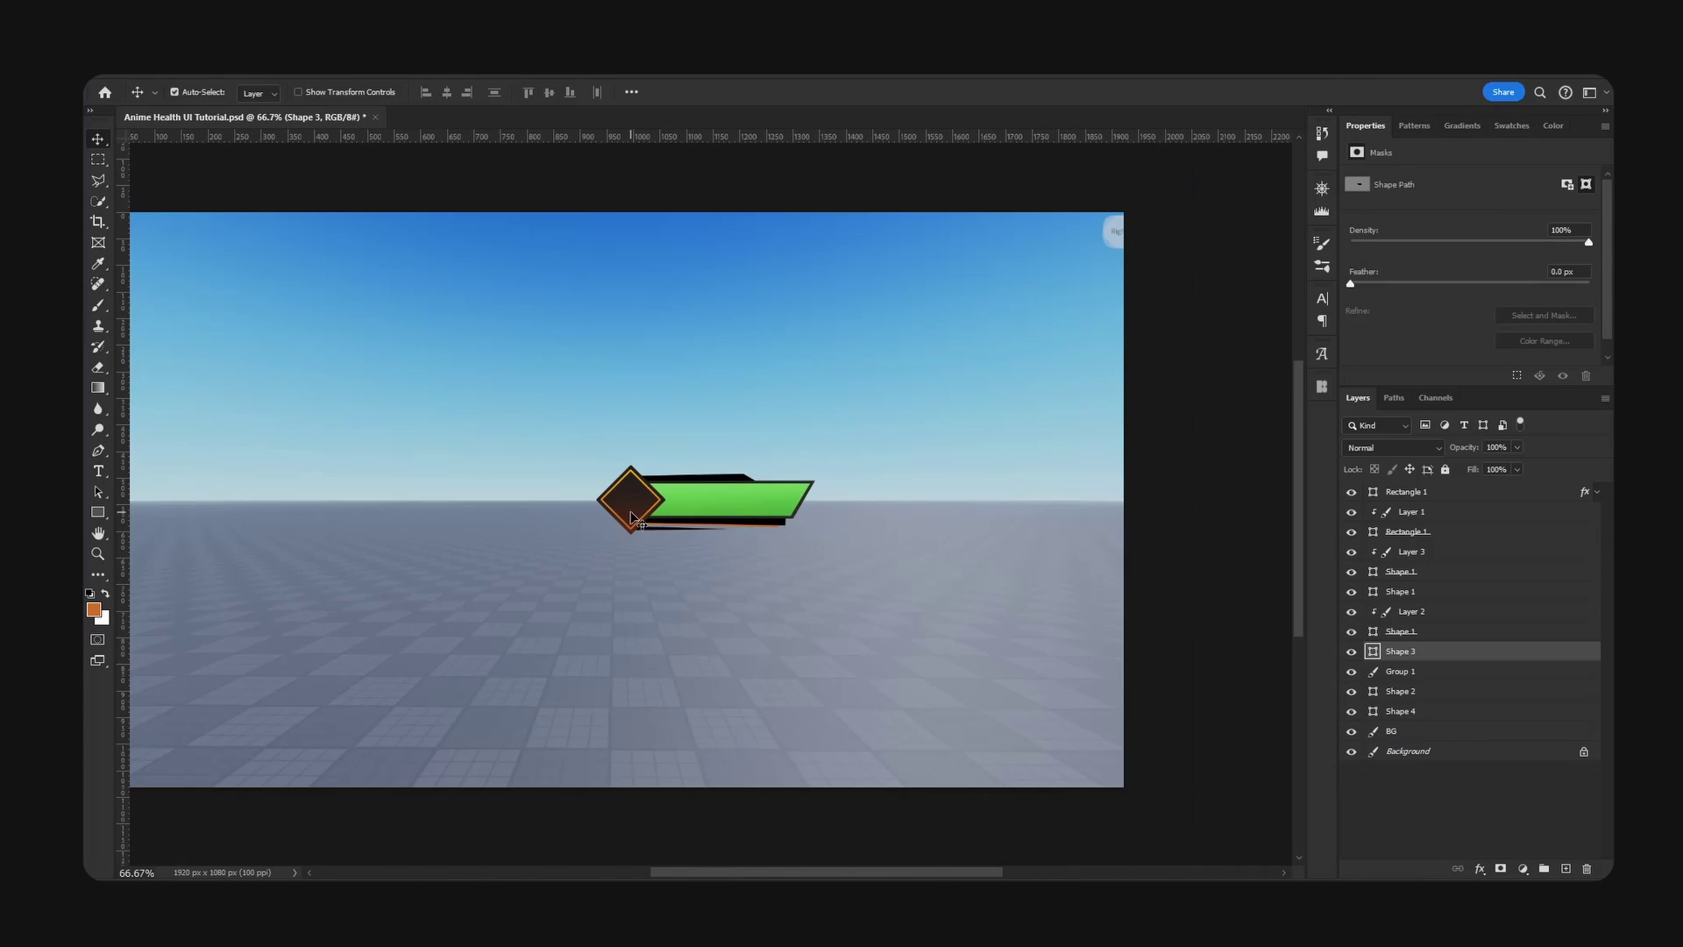
key(ctrl+plus)
key(ctrl+plus)
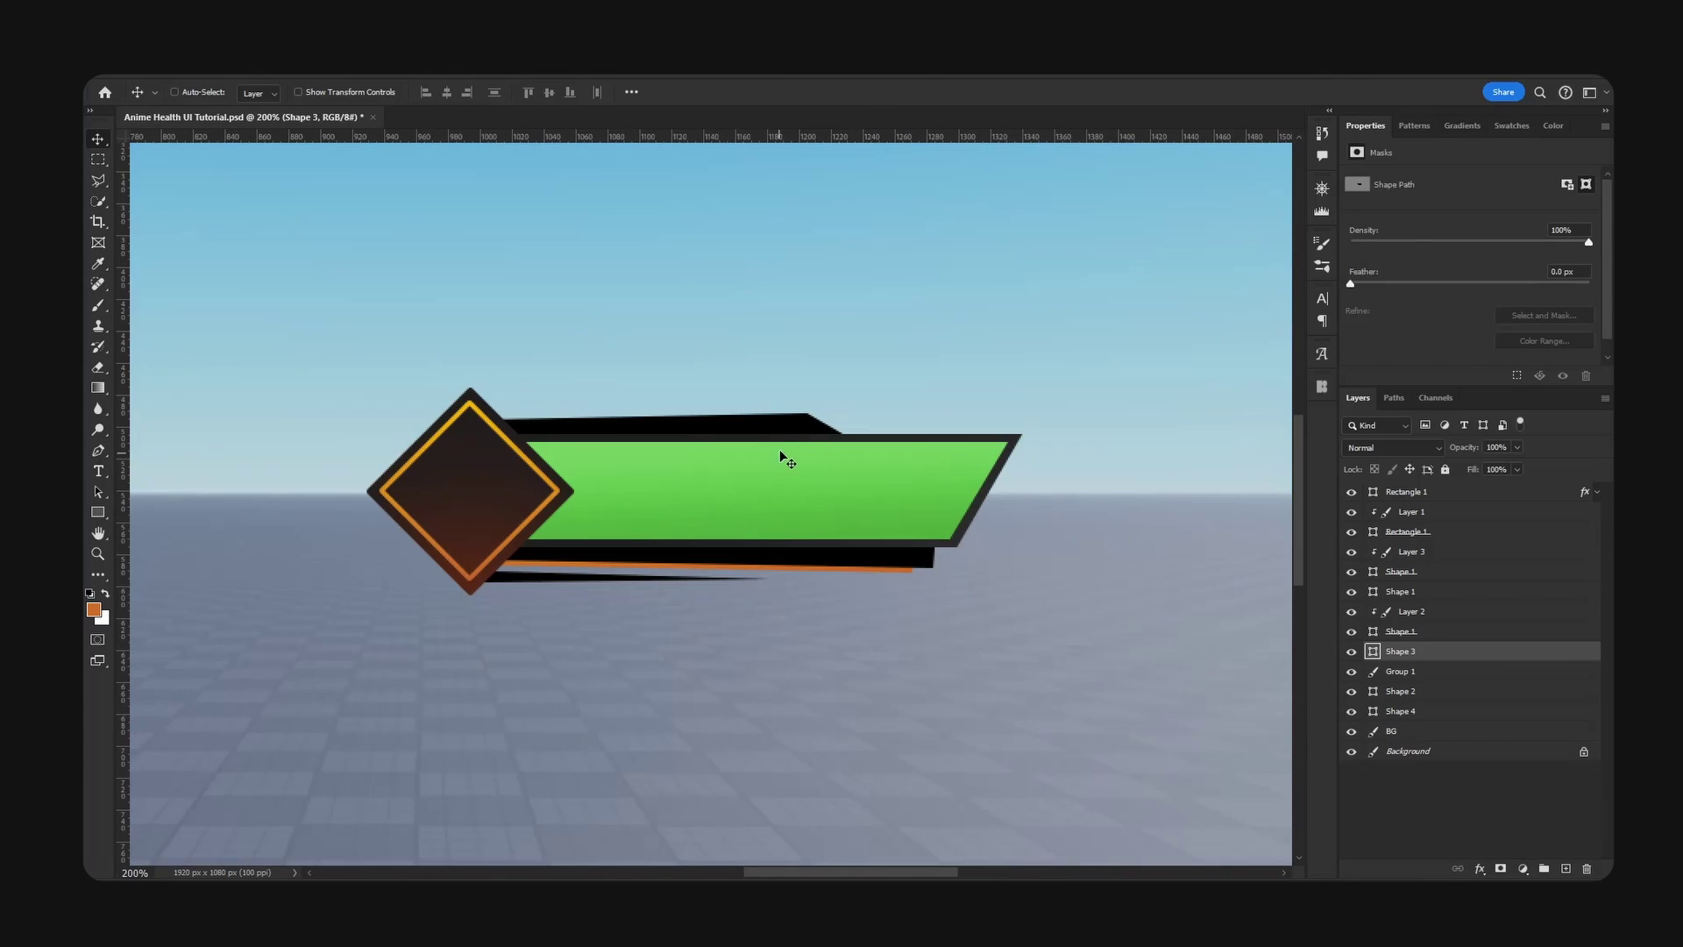
- Add a layer clipped to the upper black shape and dab a soft white highlight near the emblem with a smaller brush
ctrl+click(803, 429)
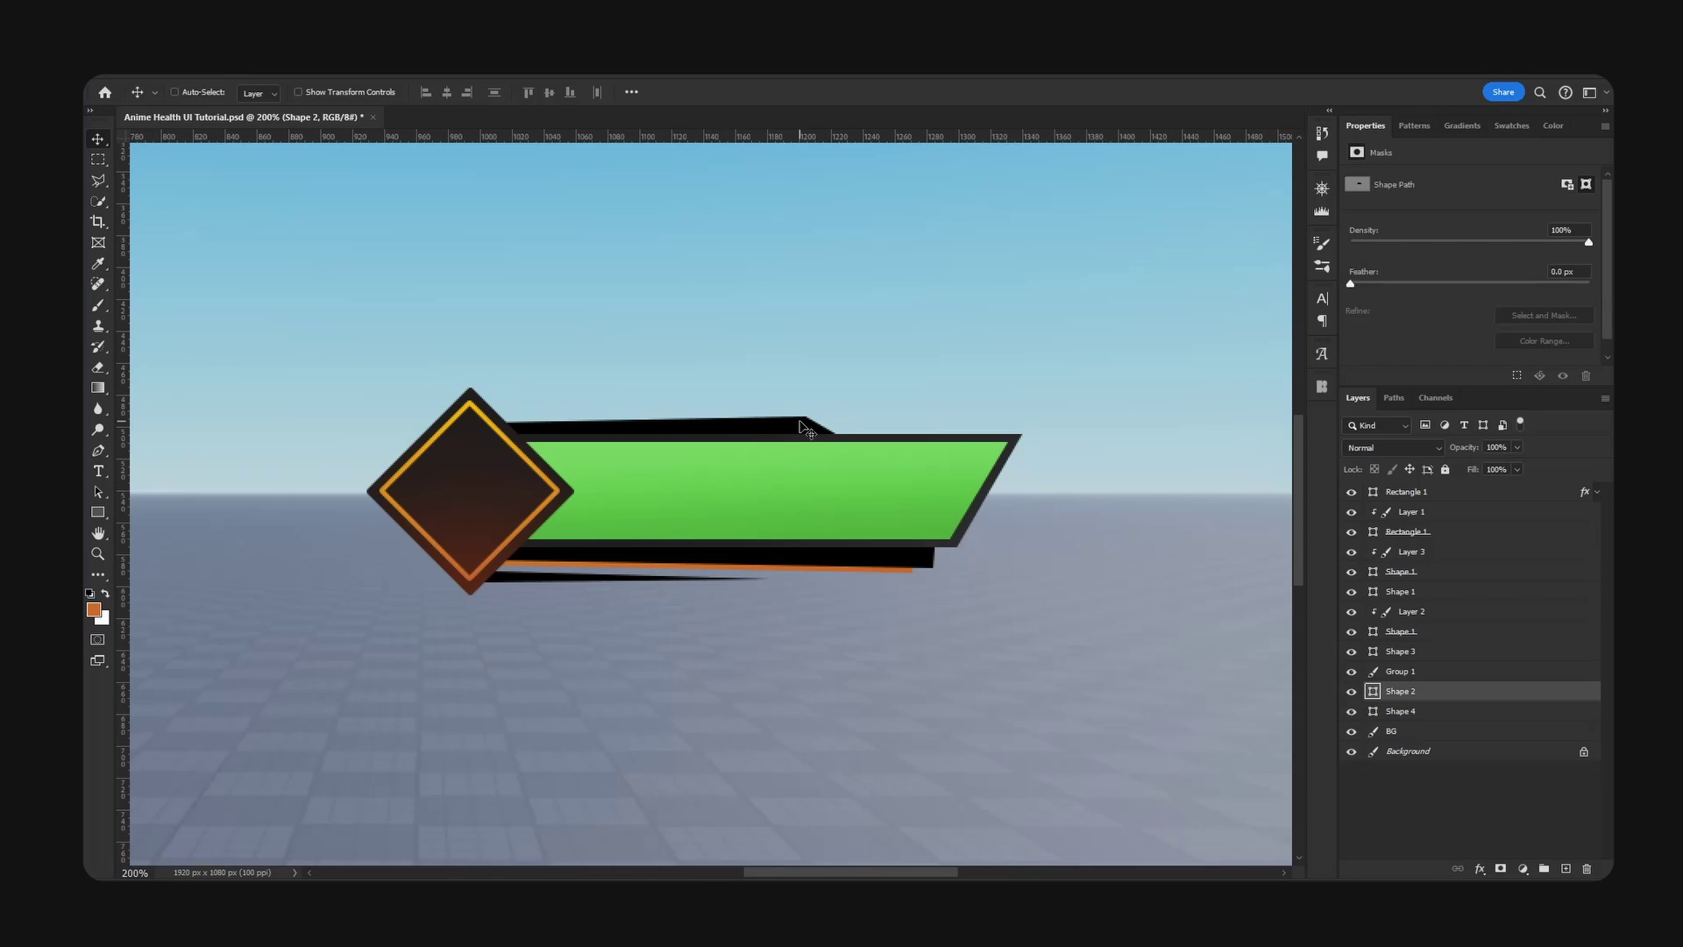
click(1565, 867)
alt+click(1424, 693)
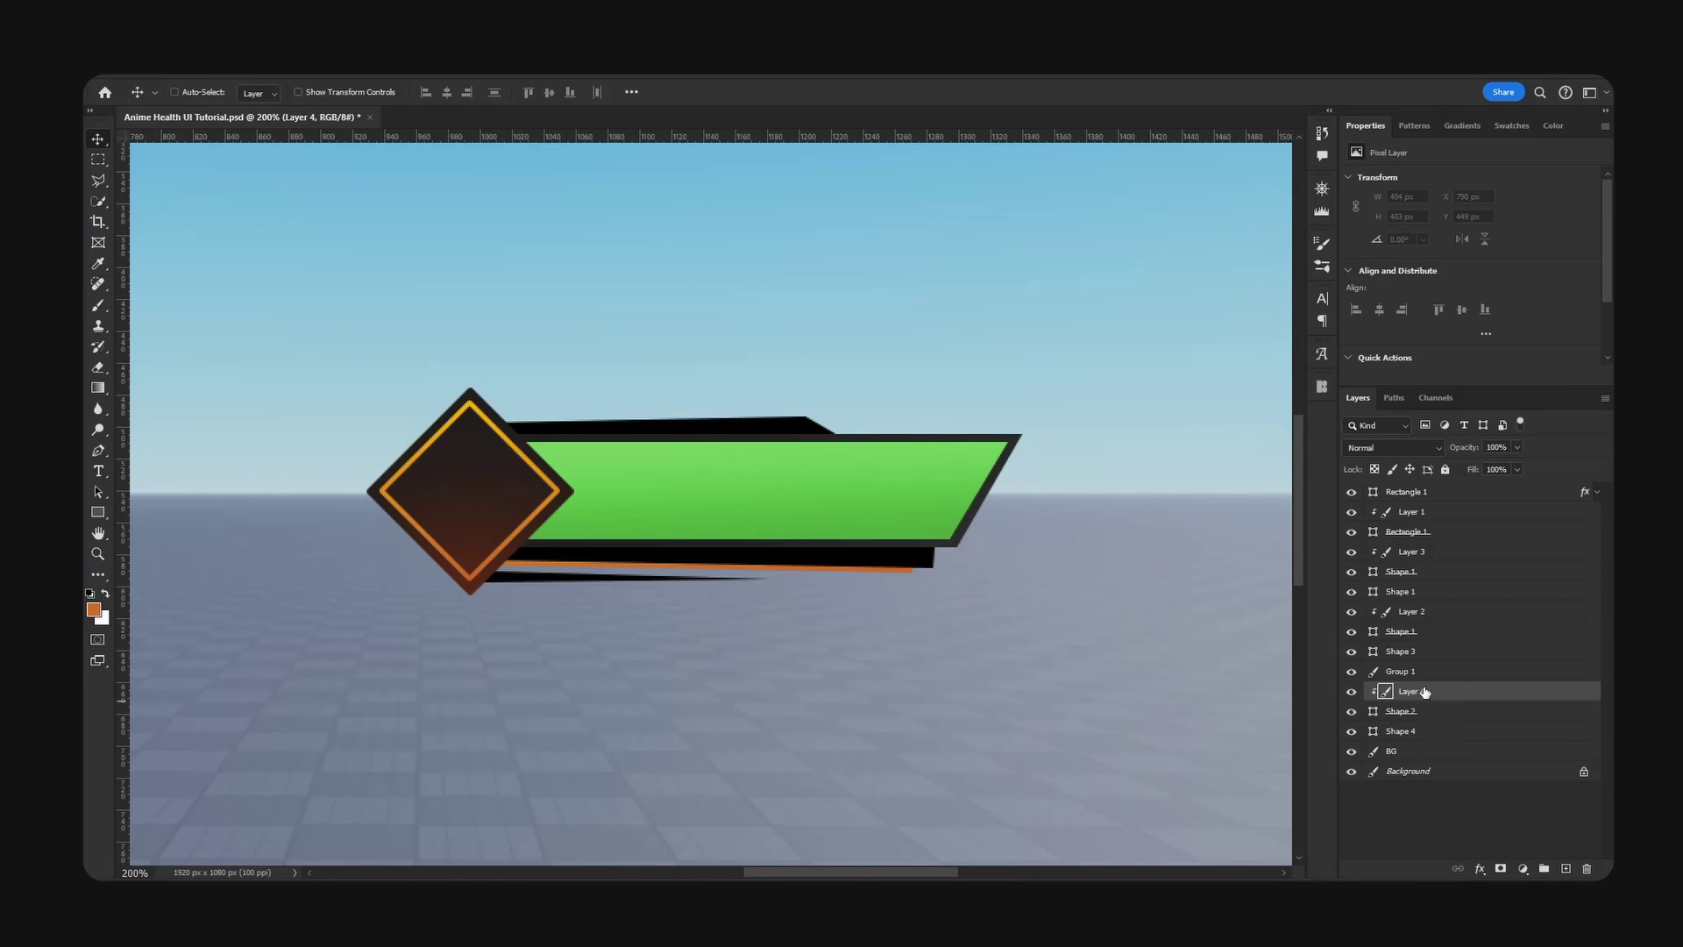
key(b)
key(d)
key(x)
key(bracketleft)
key(bracketleft)
key(bracketleft)
key(bracketleft)
key(bracketleft)
click(540, 478)
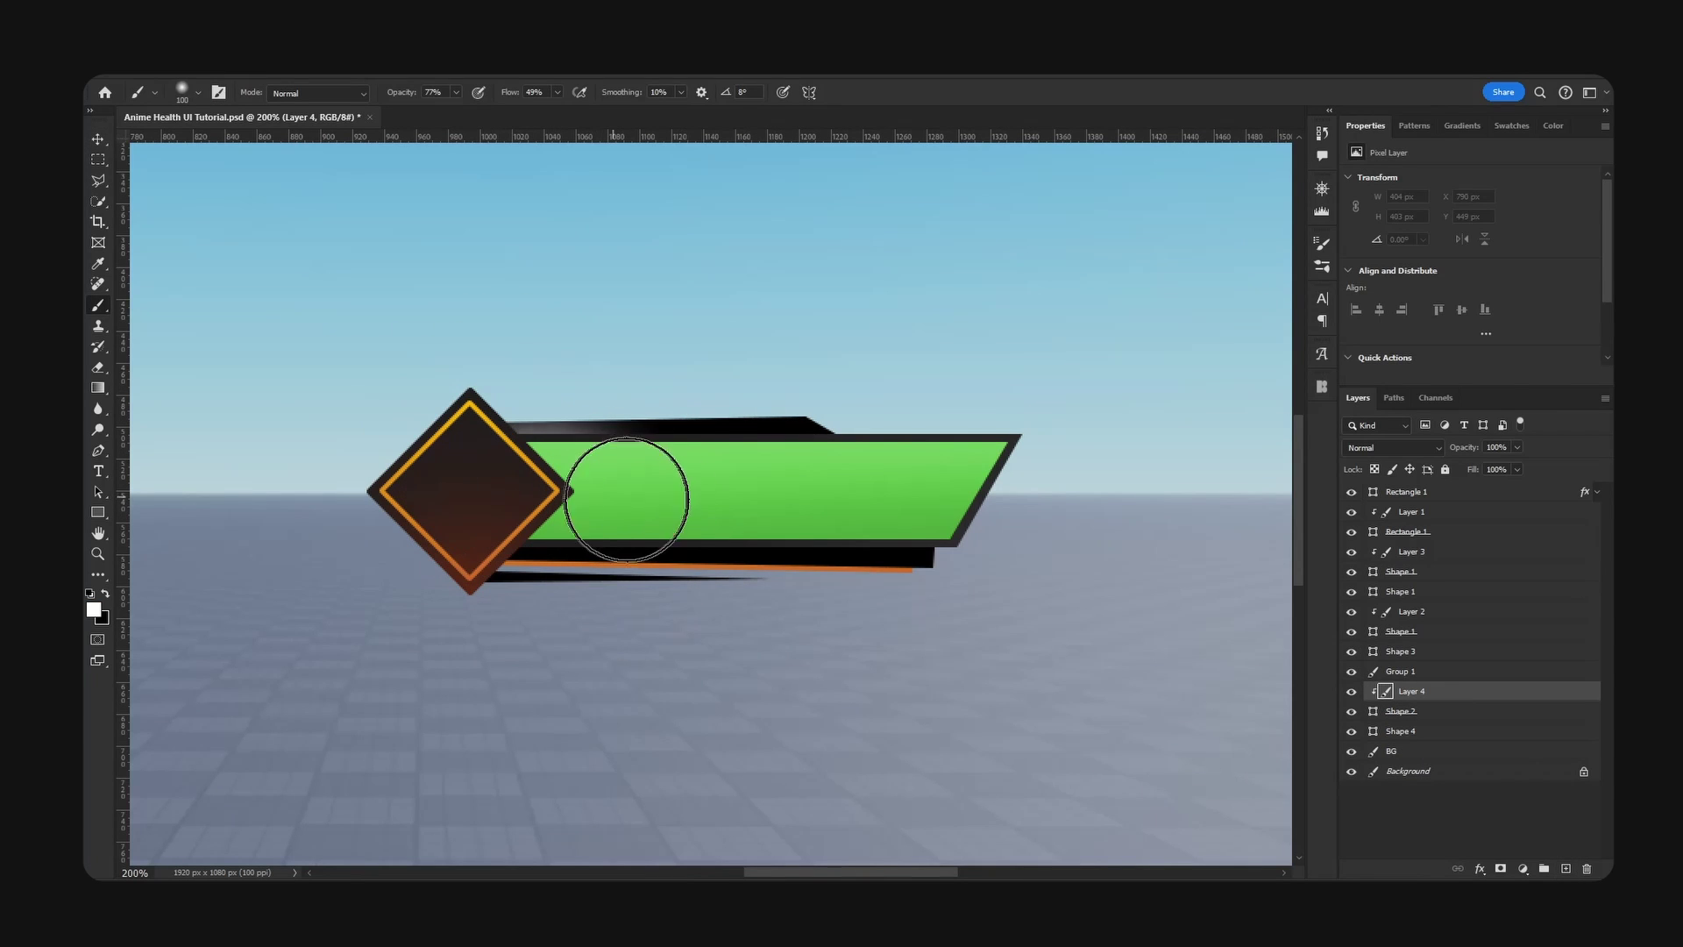
- Undo the white highlight, lower the brush opacity to 52% and repaint it along the whole upper black shape
drag(627, 500, 876, 503)
key(ctrl+z)
drag(402, 93, 381, 103)
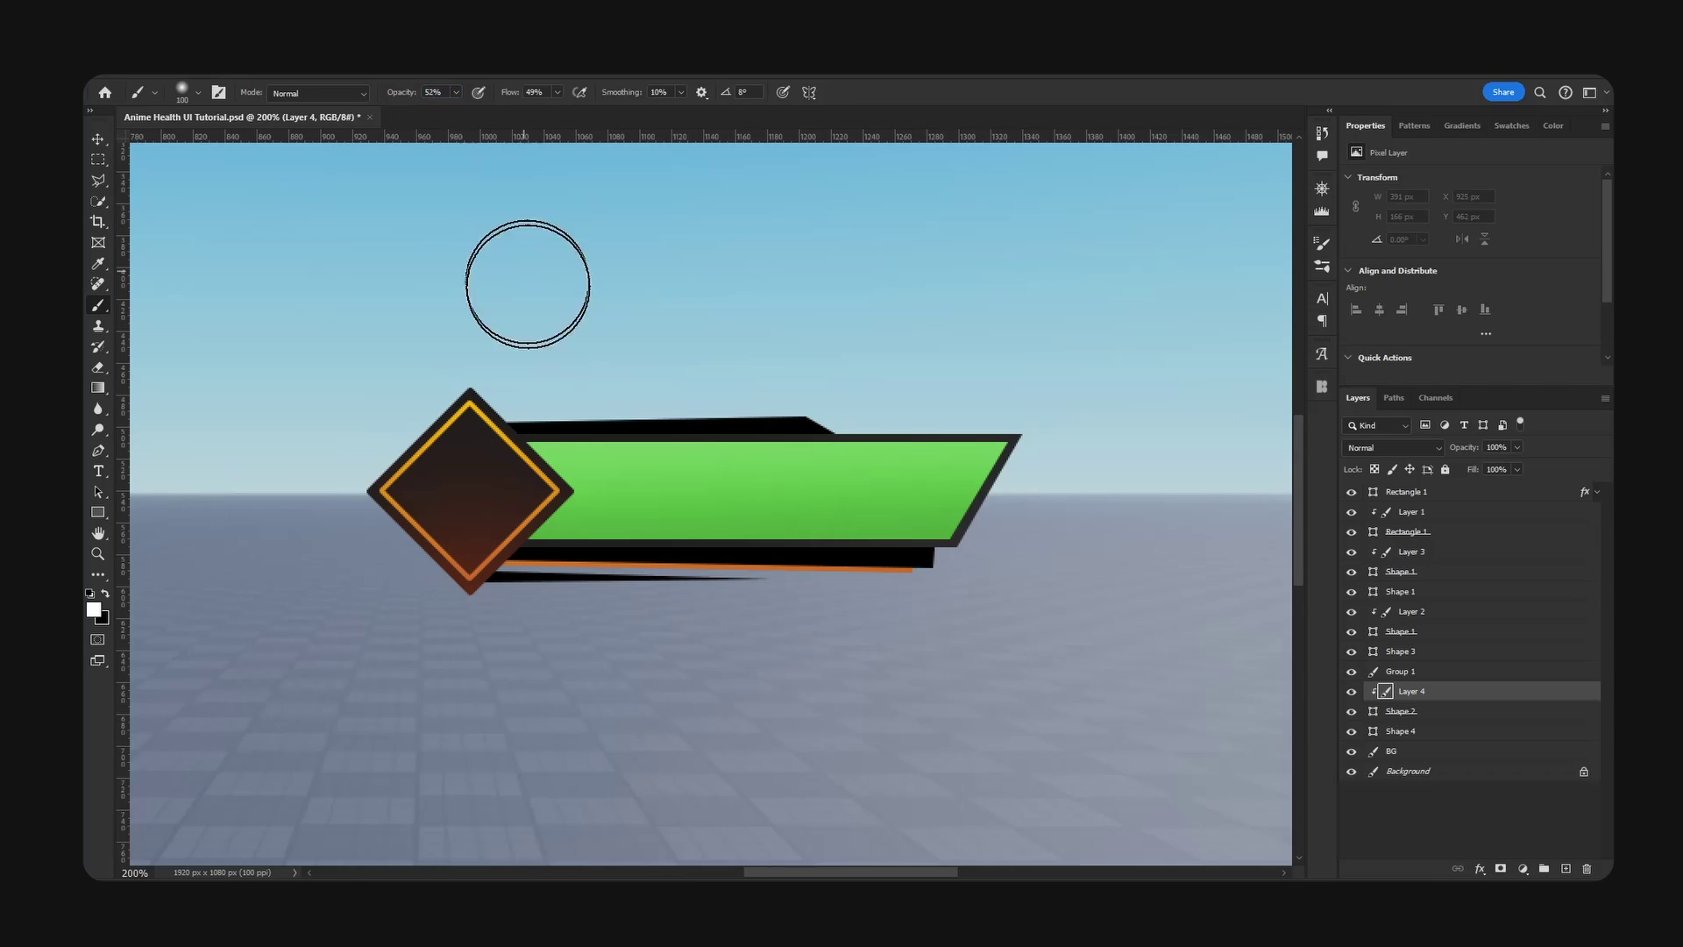
drag(470, 489, 921, 489)
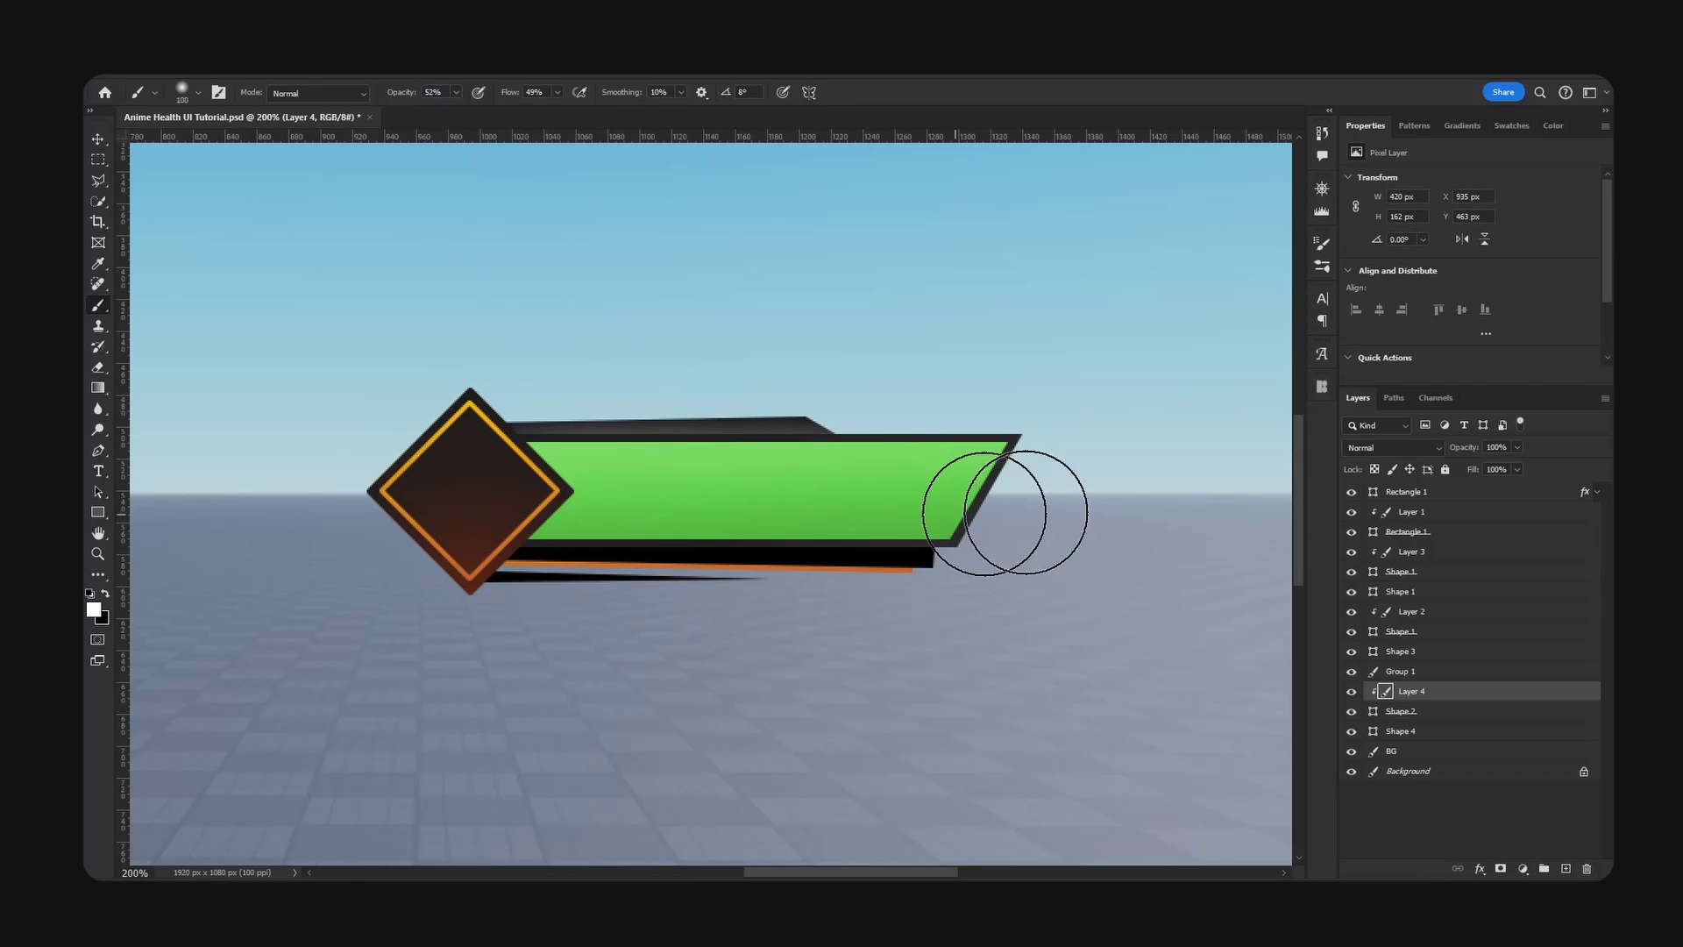
- Reduce the white highlight layer to 35% opacity, then delete that layer from the upper black shape
text(v)
text(35)
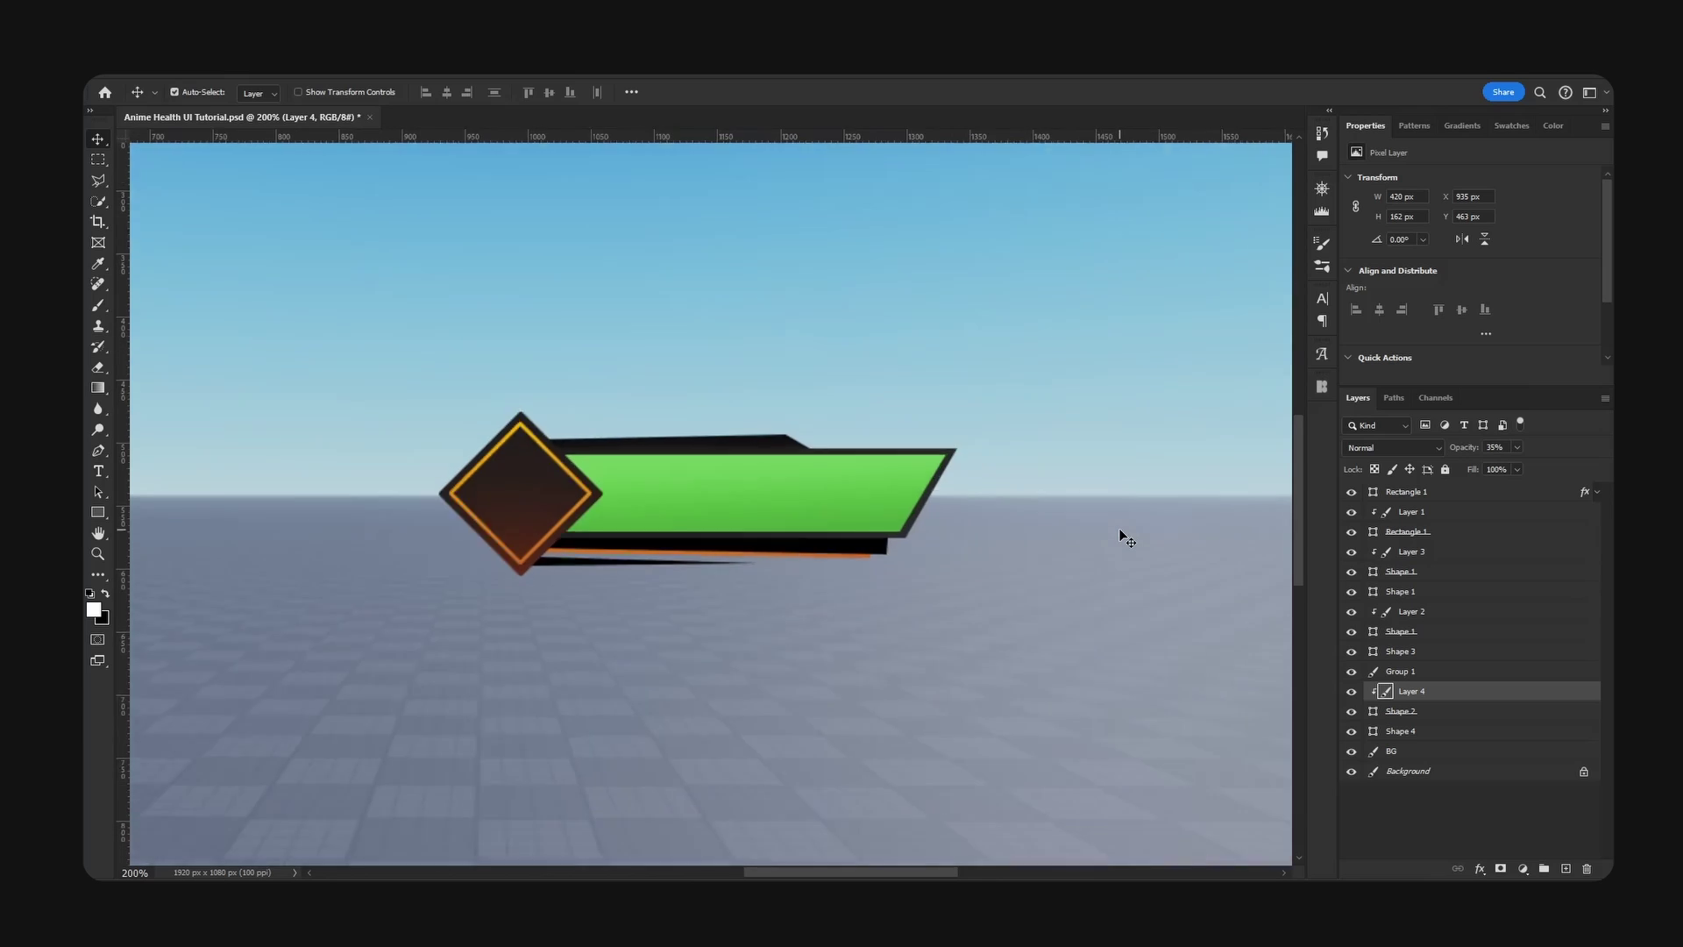
key(ctrl+minus)
key(Delete)
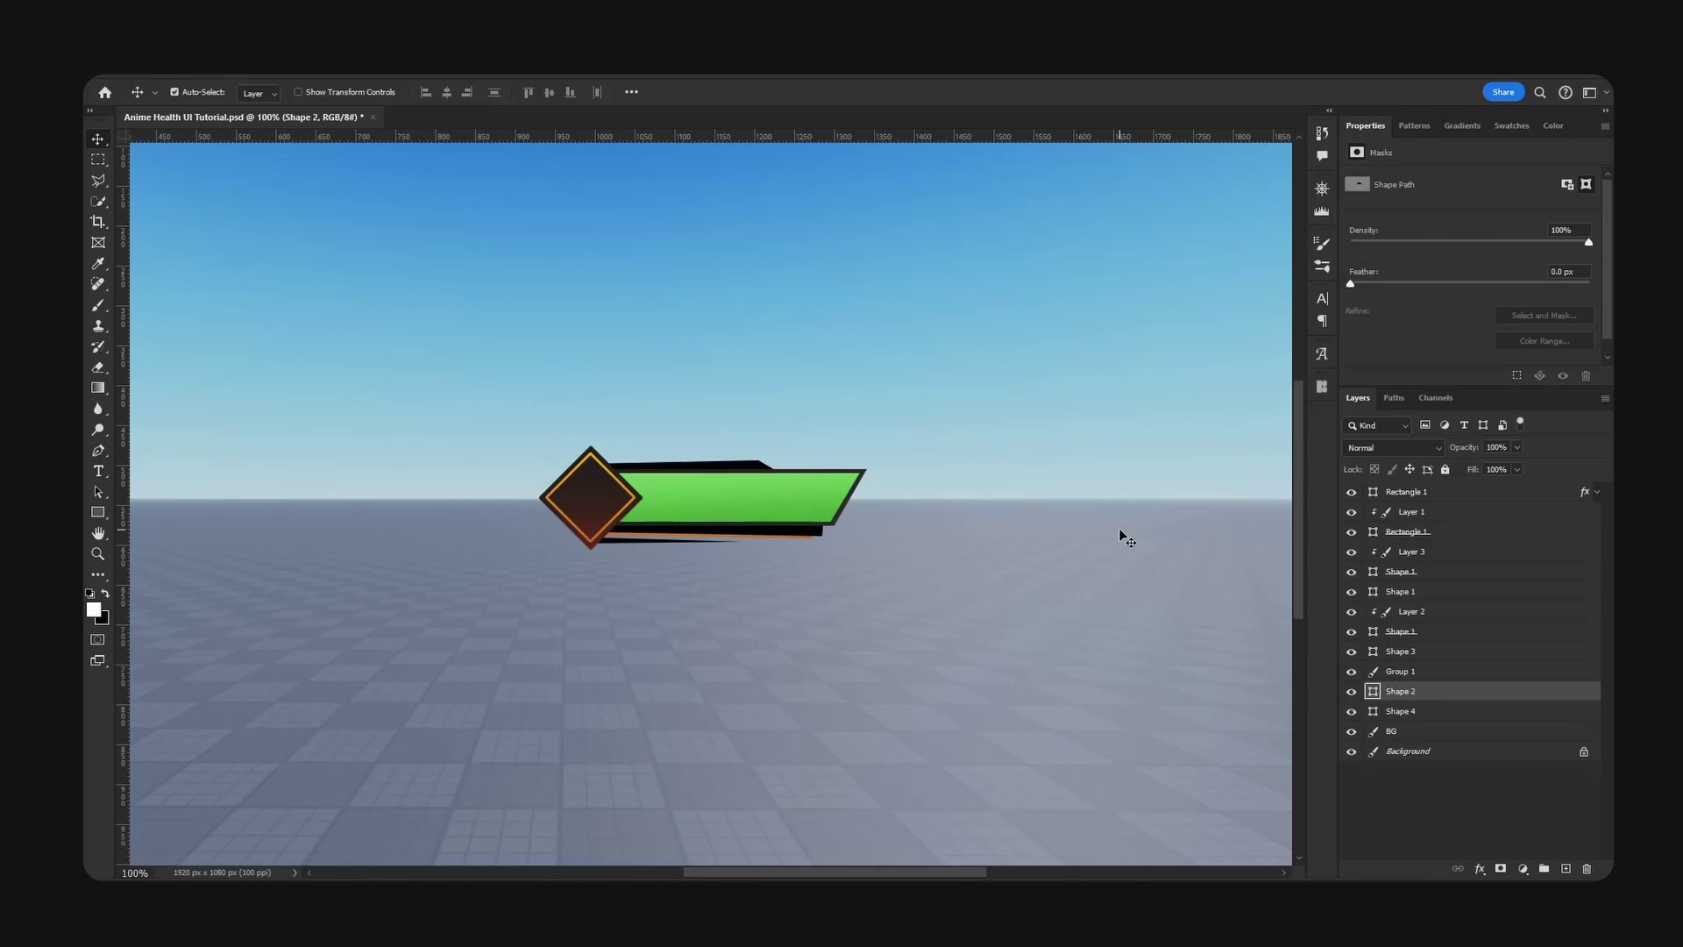
key(ctrl+minus)
key(ctrl+plus)
key(ctrl+plus)
key(ctrl+plus)
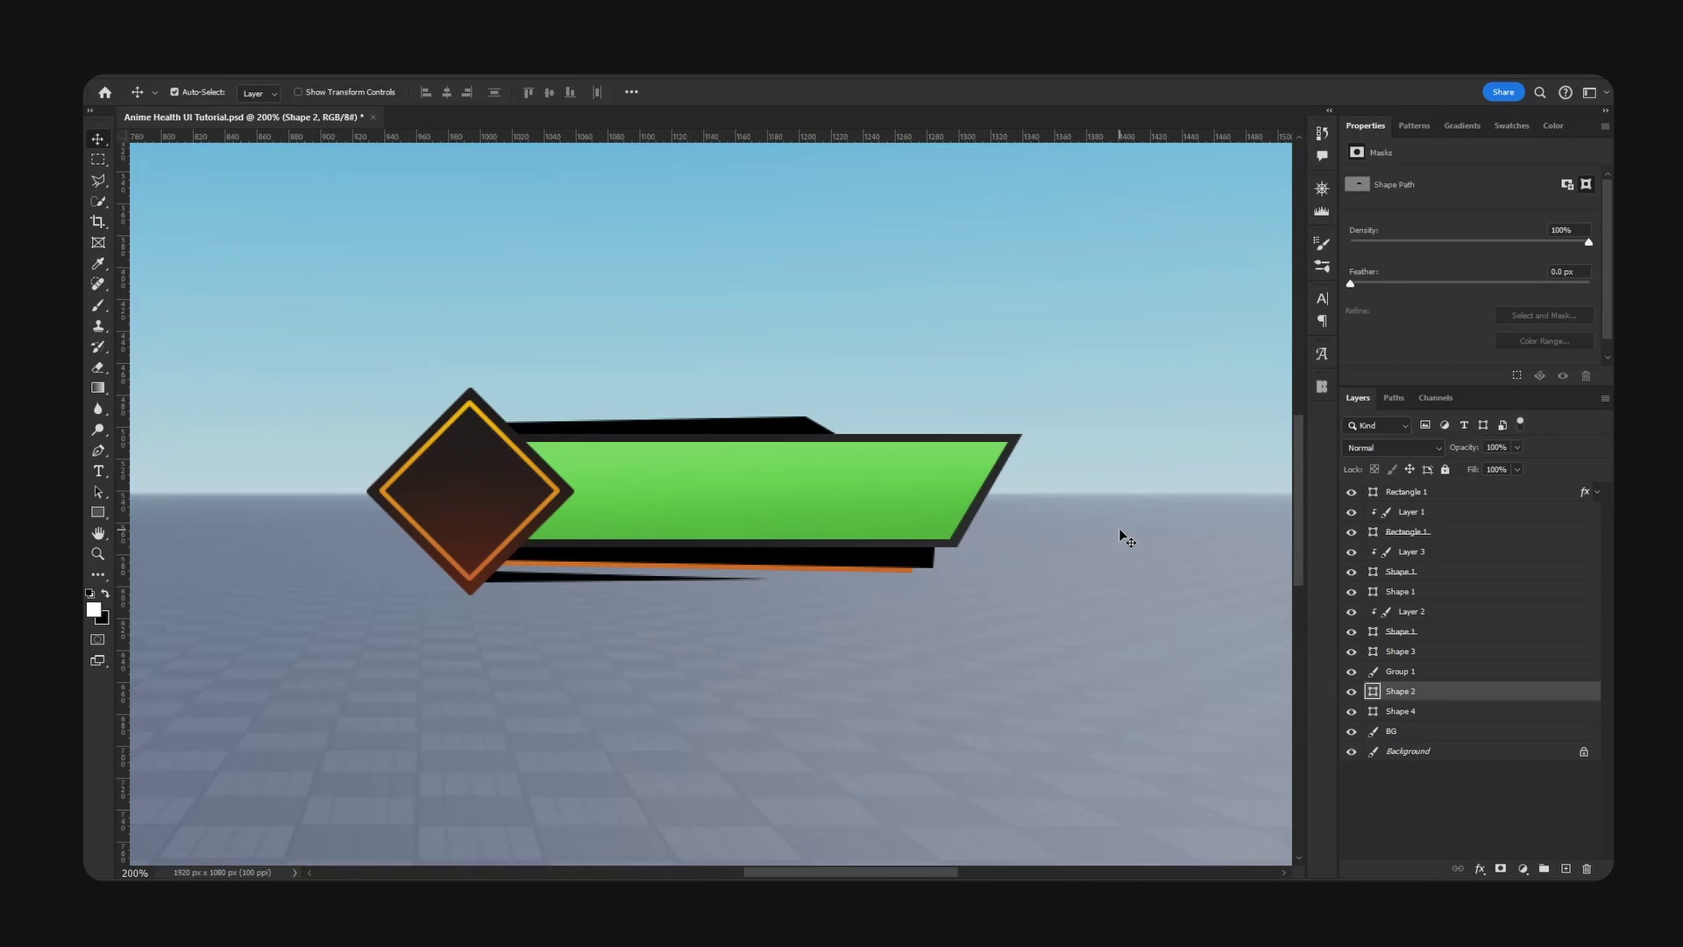
- Delete the orange accent layer beneath the health bar
click(1403, 672)
key(Delete)
key(ctrl+minus)
key(ctrl+minus)
key(ctrl+minus)
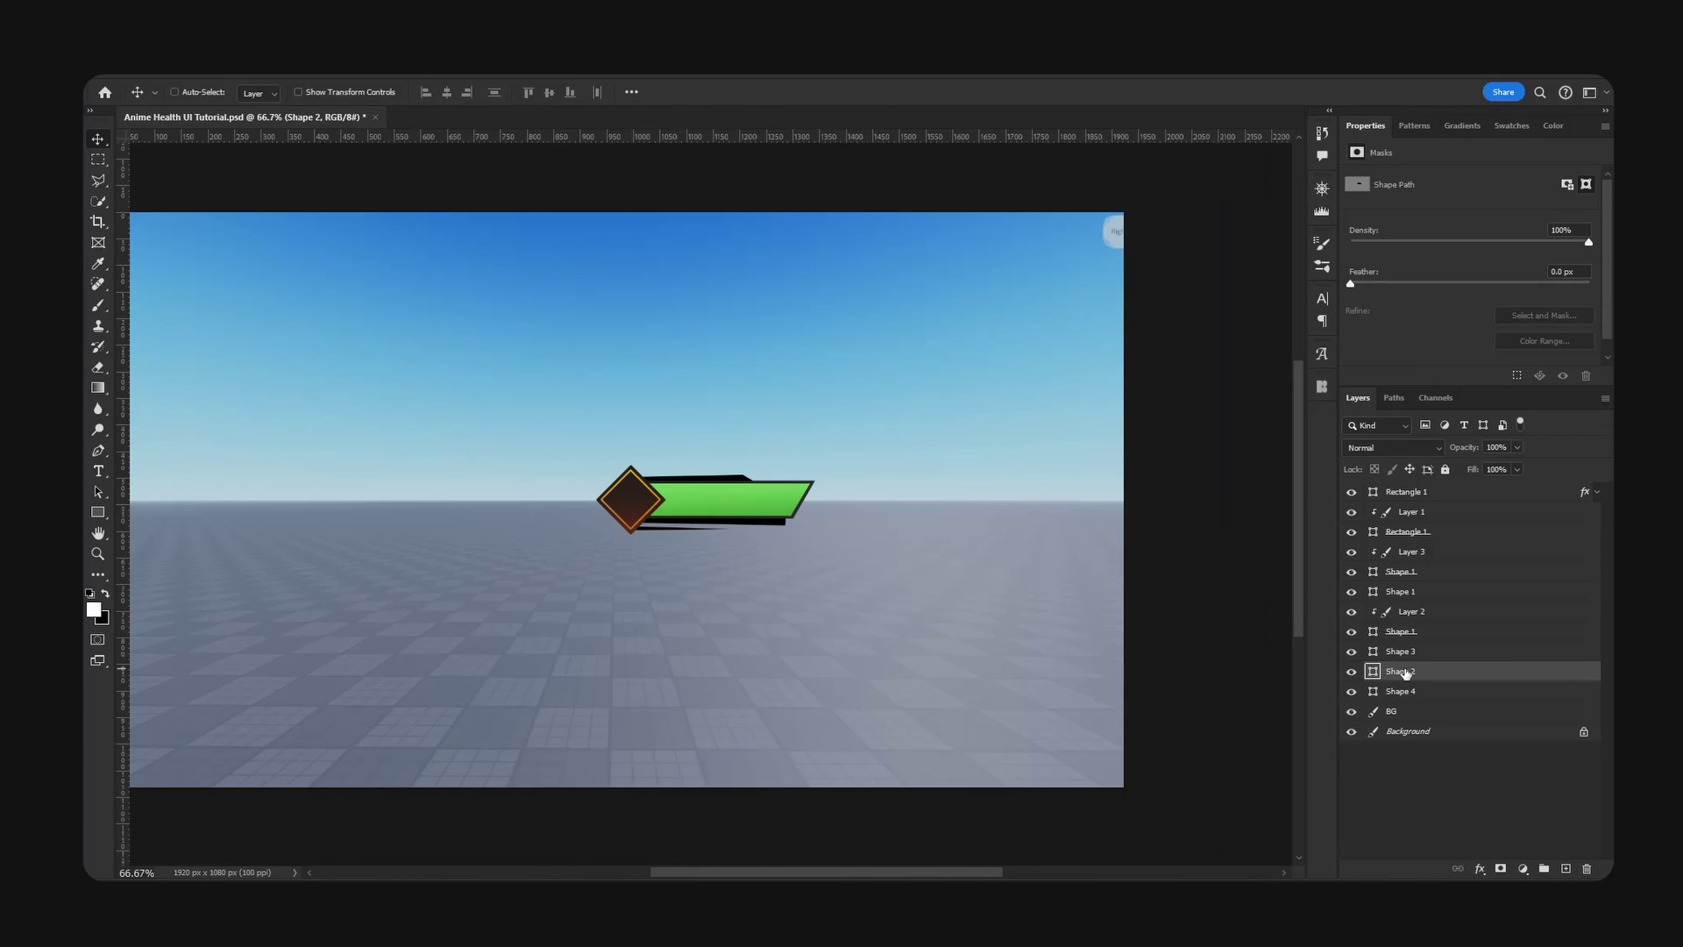
- Nudge the thin tapering black shape up by about 1 px, keeping the BG layer in its original position
click(652, 529)
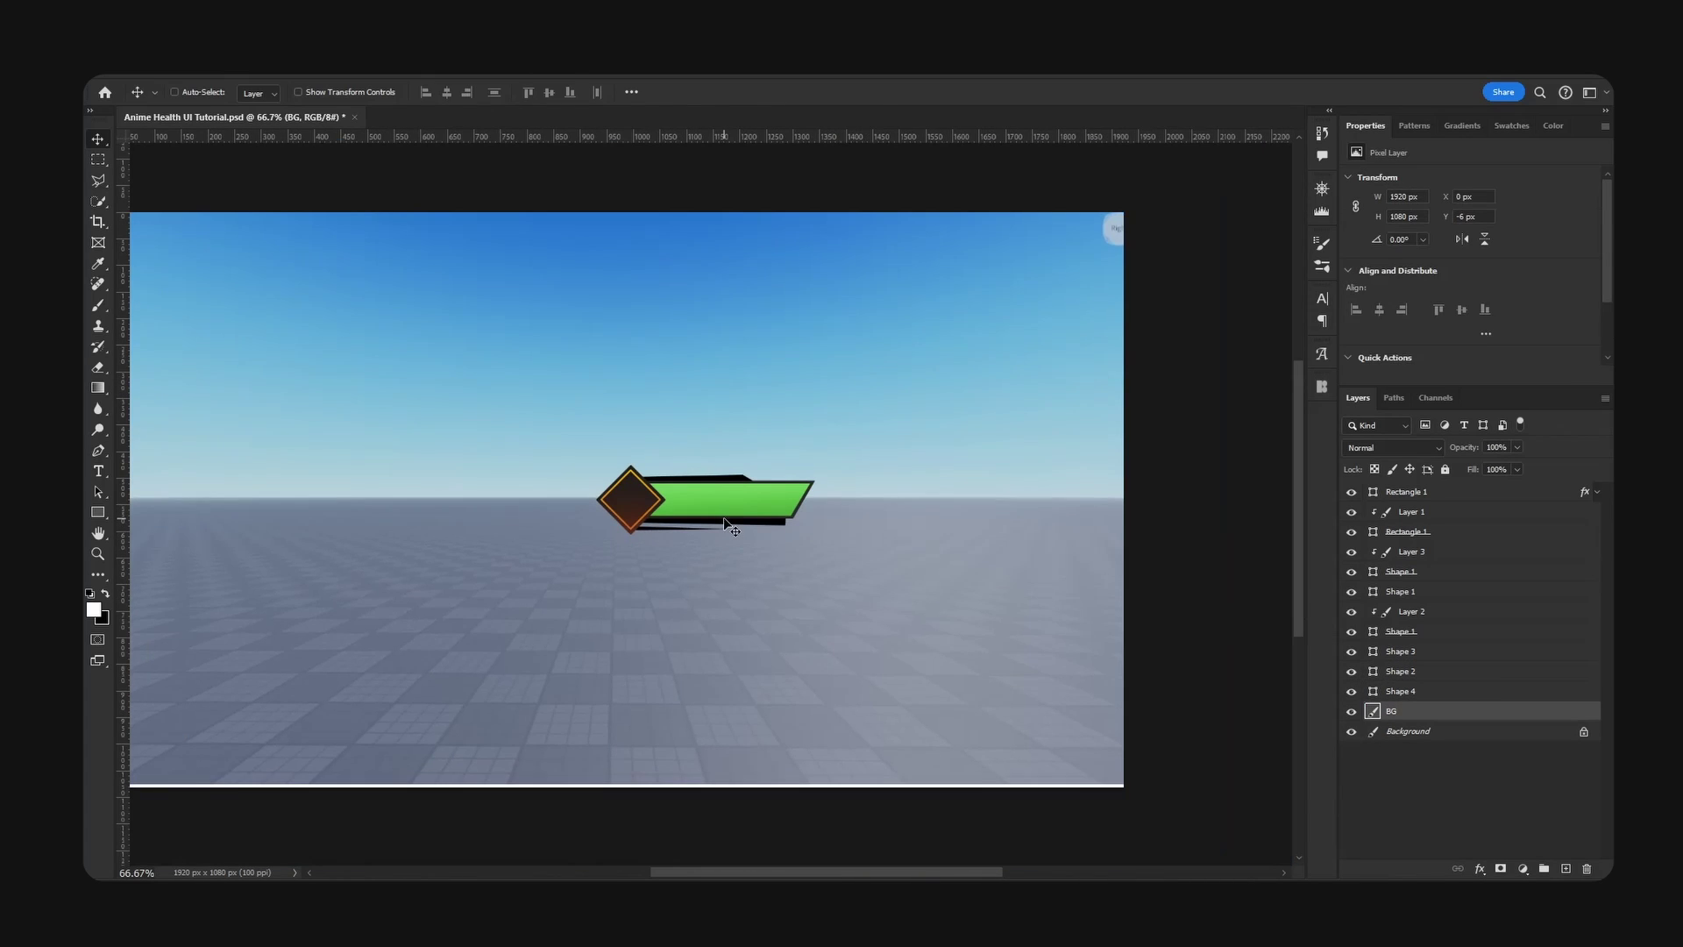
key(ctrl+plus)
key(ctrl+plus)
key(ctrl+plus)
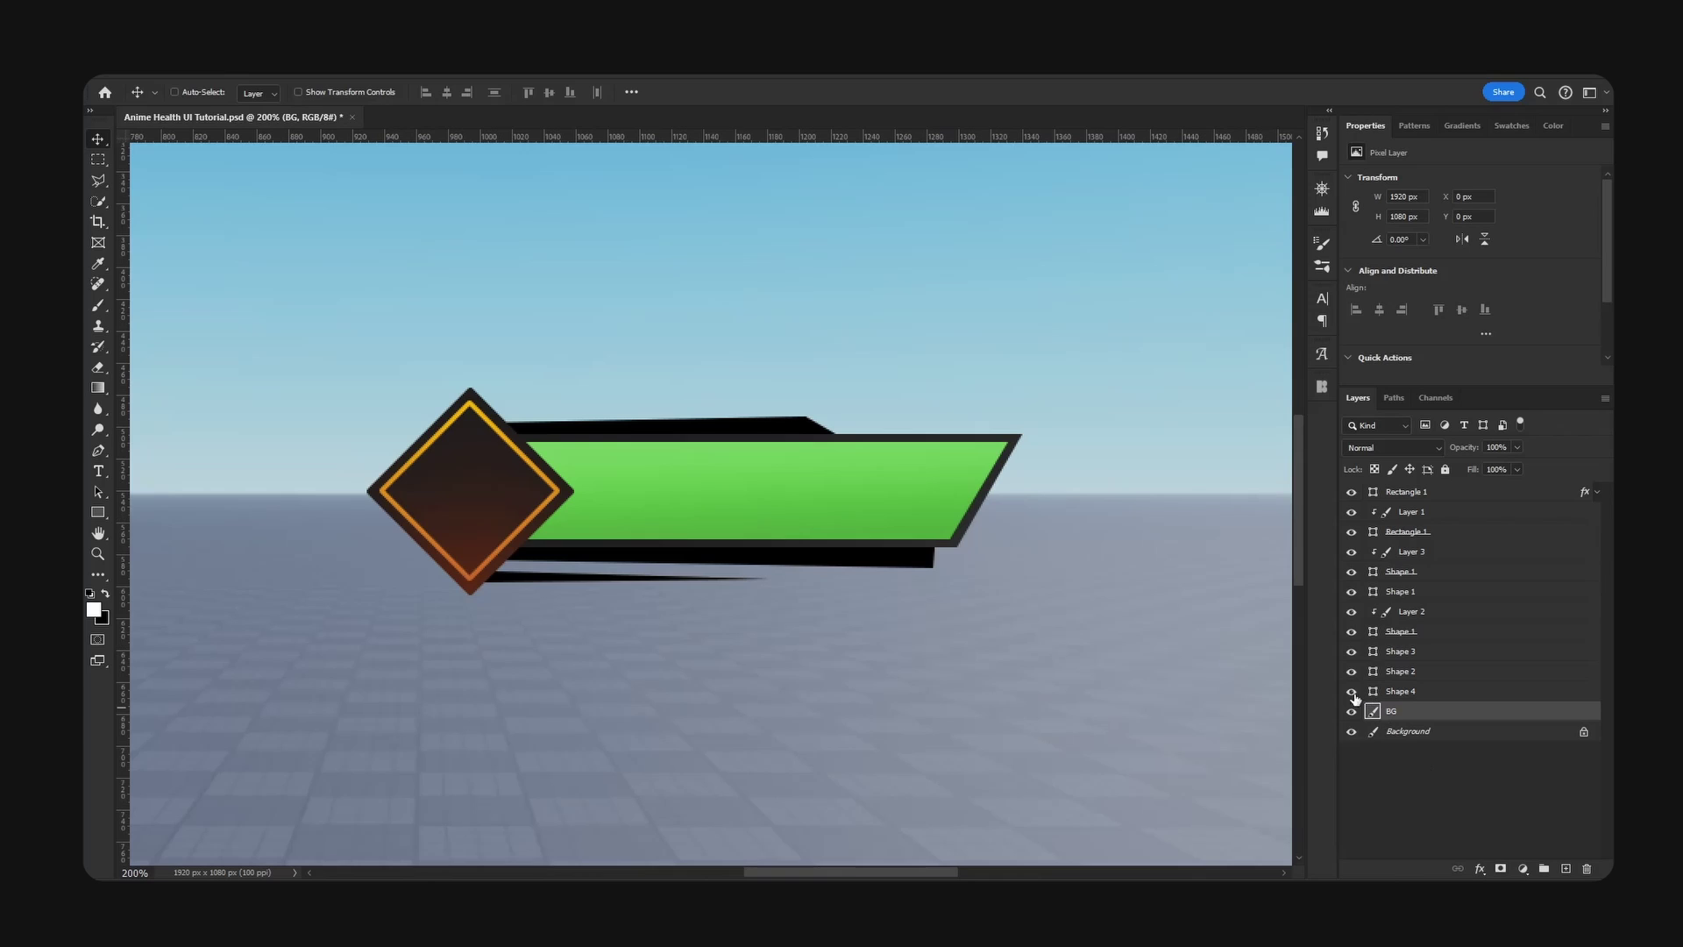
click(1385, 693)
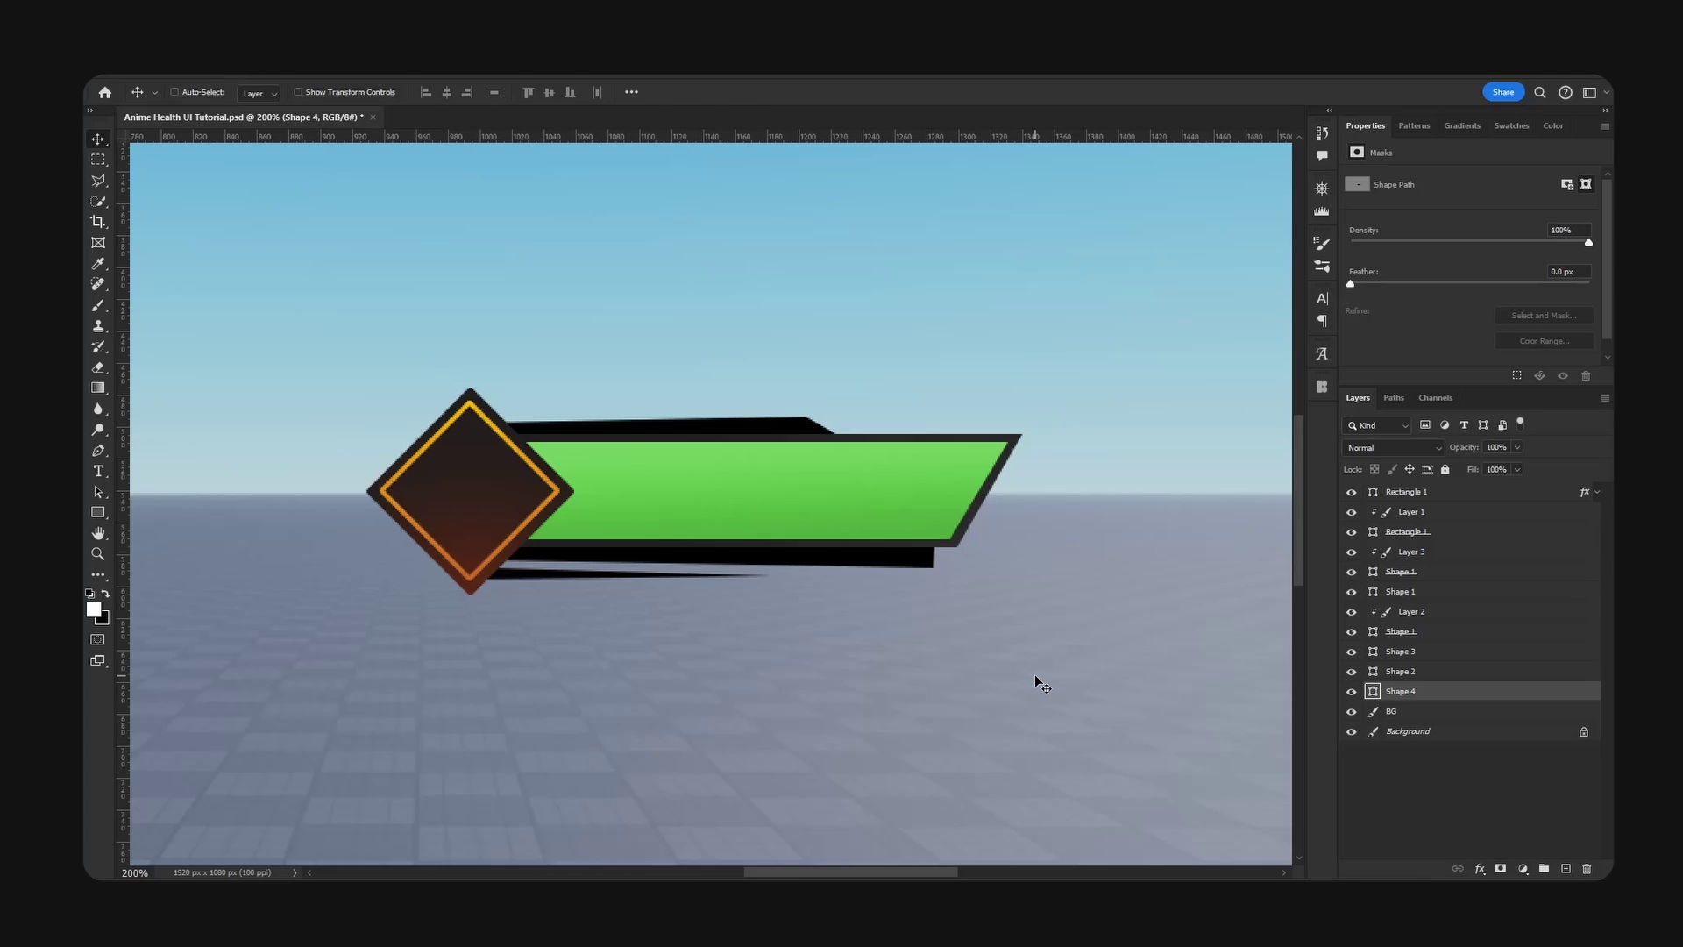
- Duplicate the emblem's dark base diamond to the top of the layer stack and move the copy straight down
click(1455, 492)
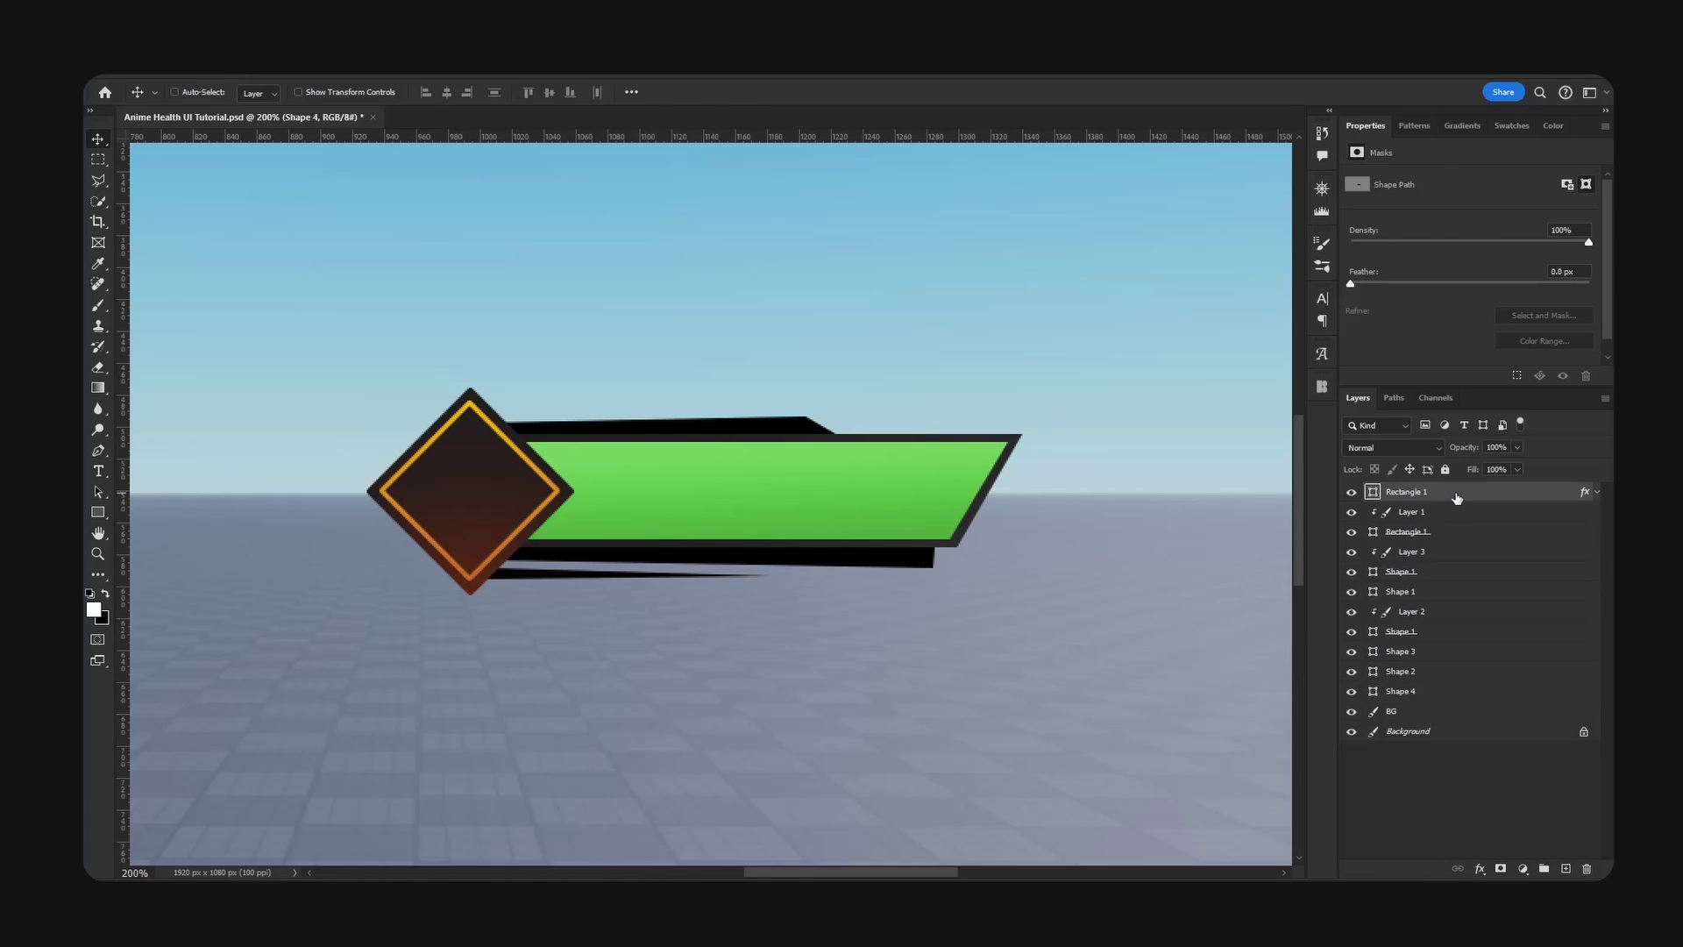
click(1351, 573)
click(1350, 533)
click(1351, 533)
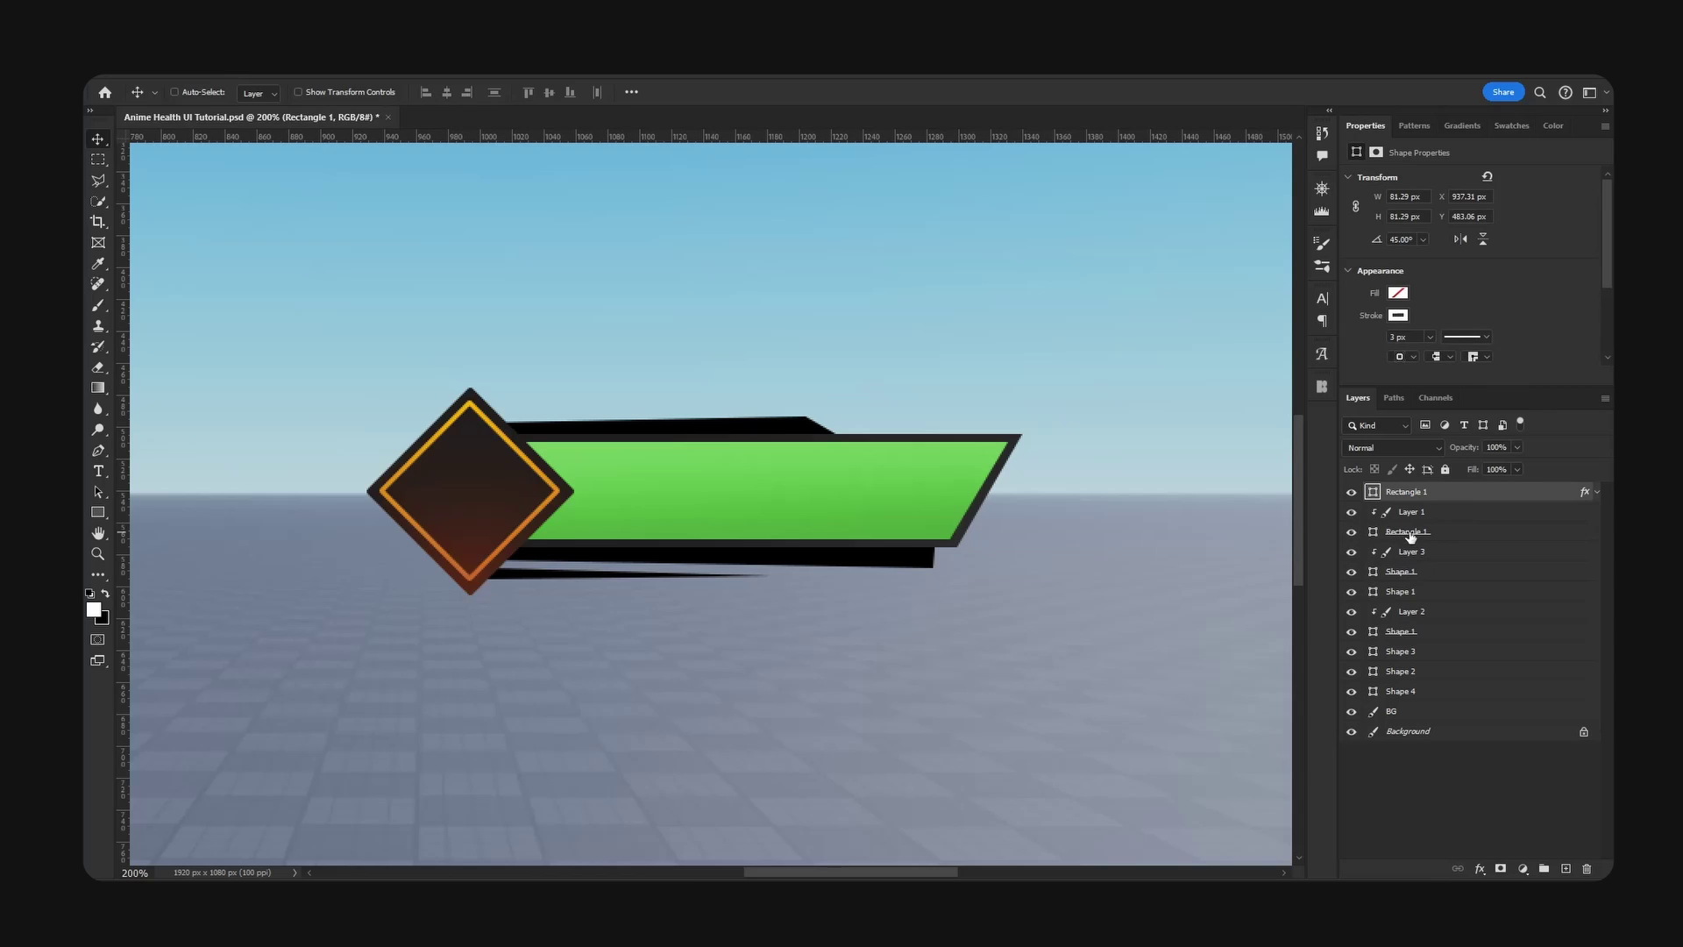
alt+drag(1412, 532, 1423, 487)
shift+drag(526, 485, 526, 548)
- Scale the dark diamond copy down to about 27 px per side and place it on the emblem's lower-left edge
key(ctrl+t)
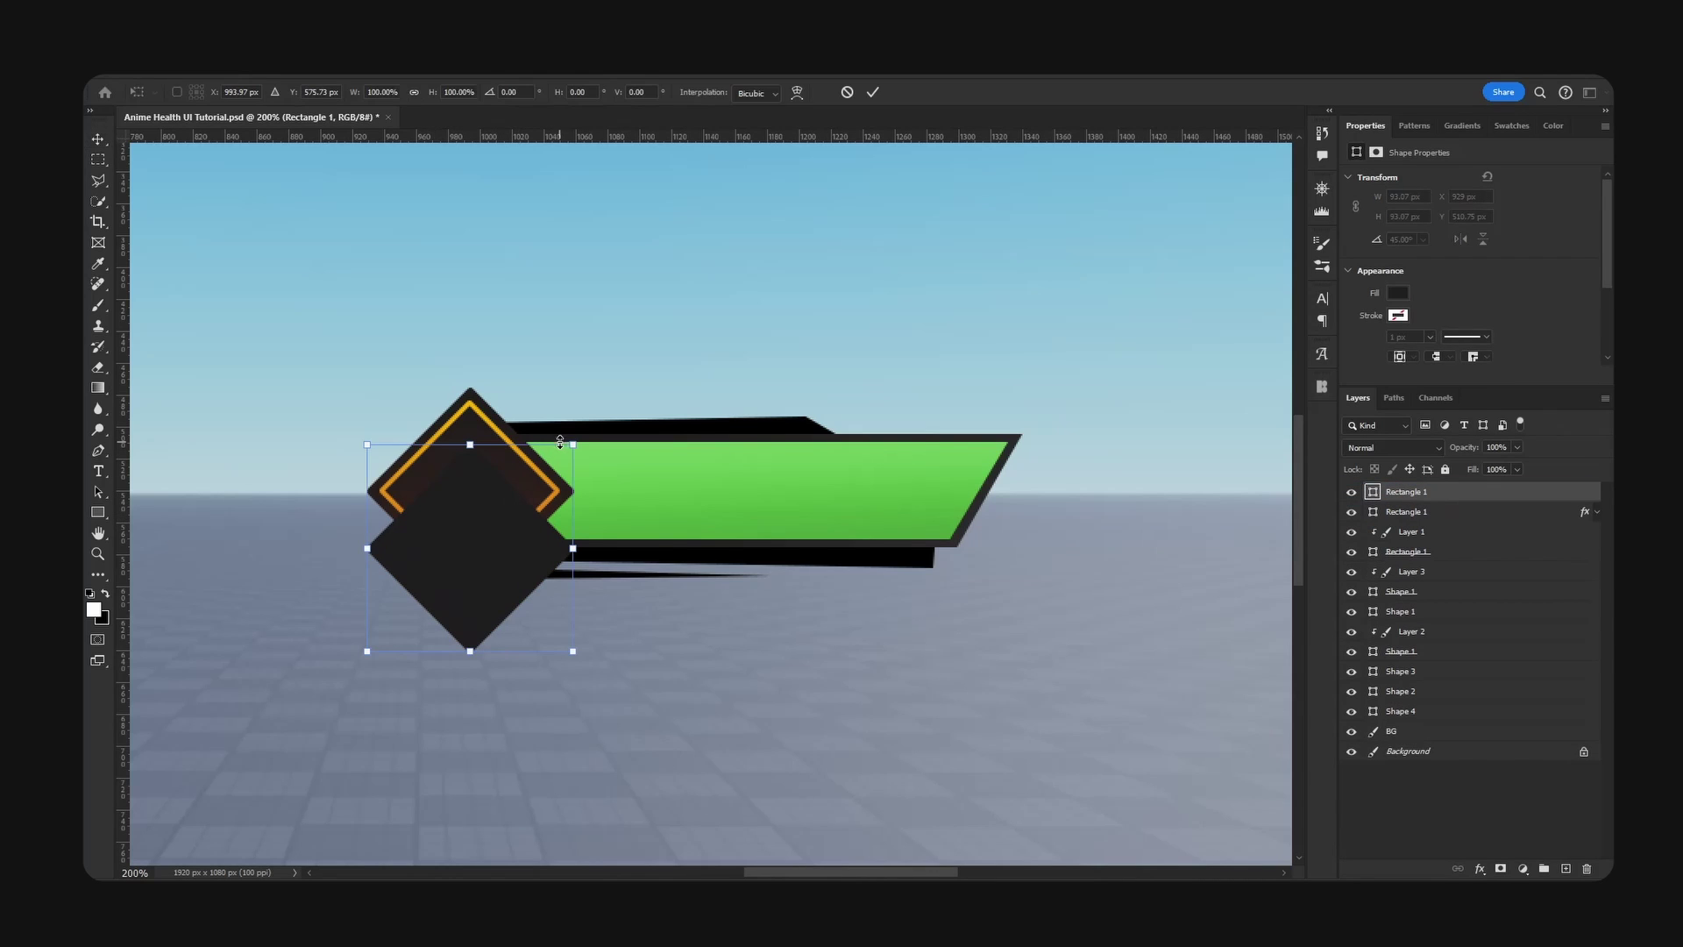
alt+drag(584, 444, 446, 534)
key(Return)
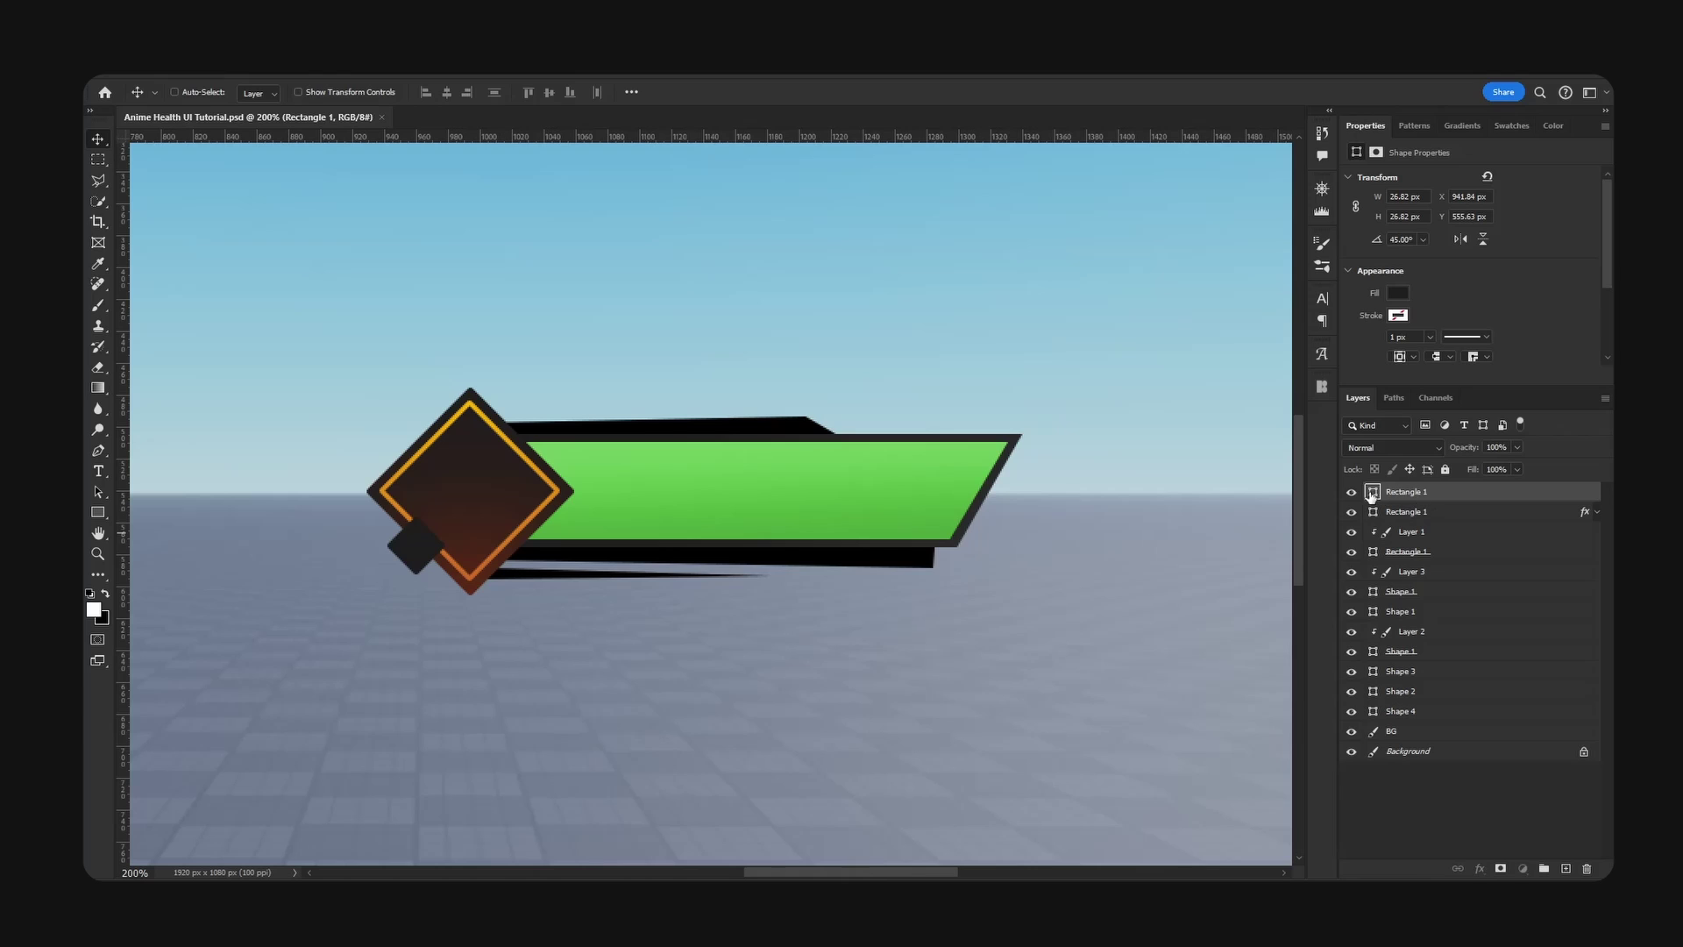
- Add a 2 px outside stroke in colour 323232 to the small dark diamond badge
double_click(1372, 493)
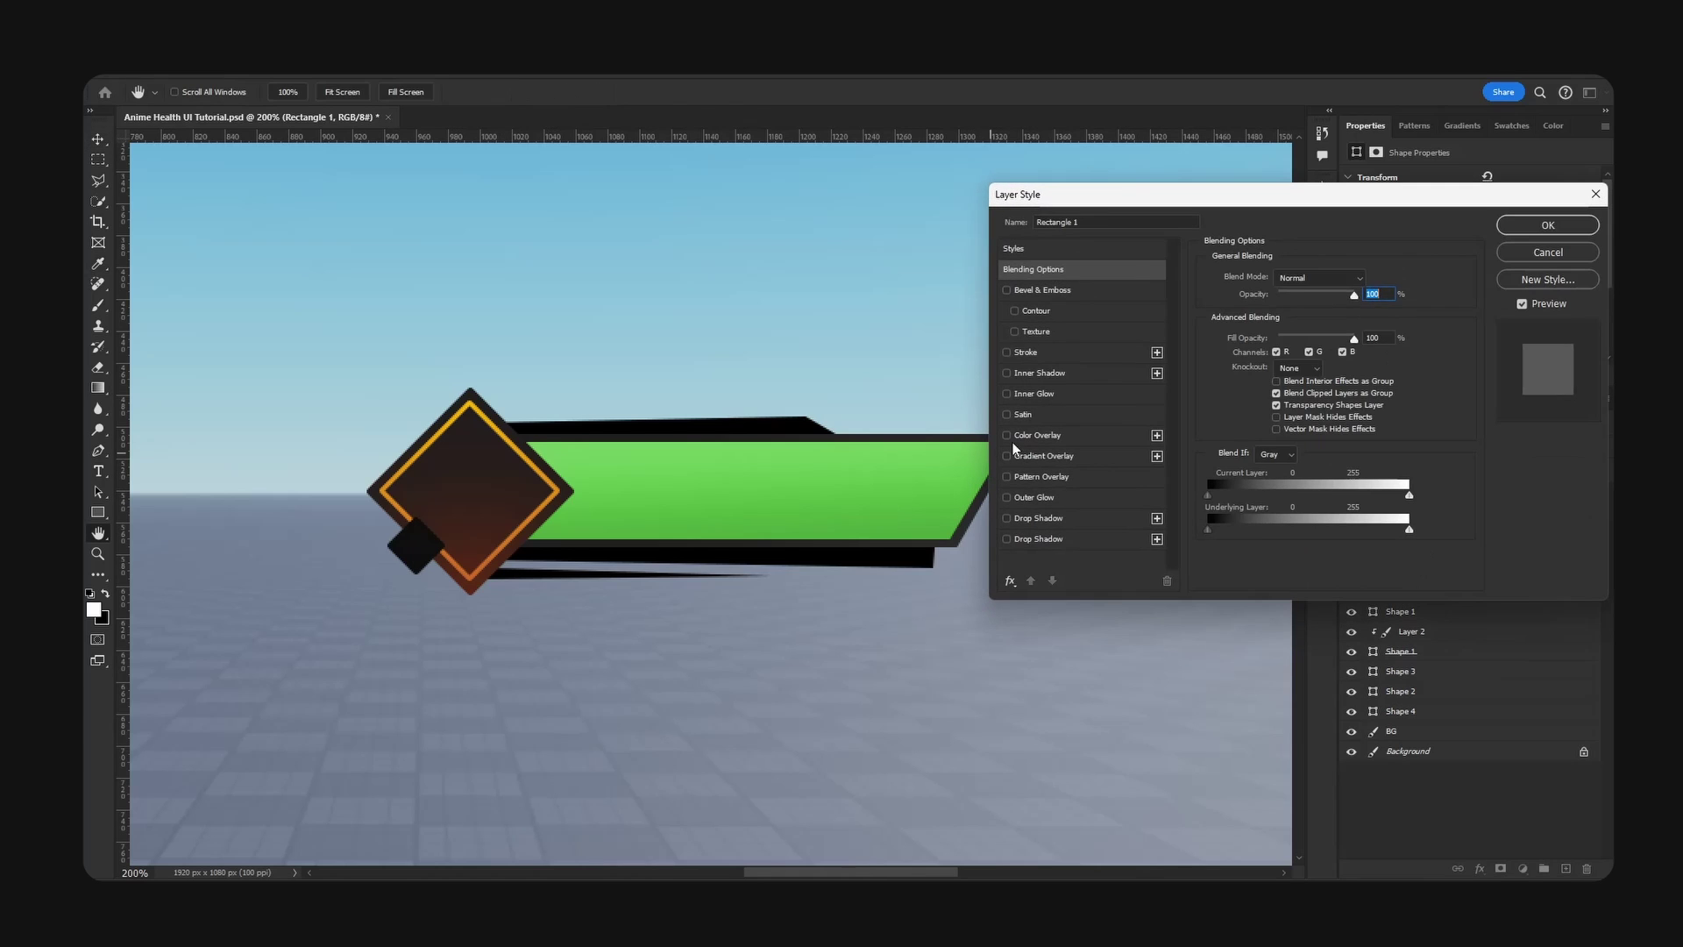
click(1033, 351)
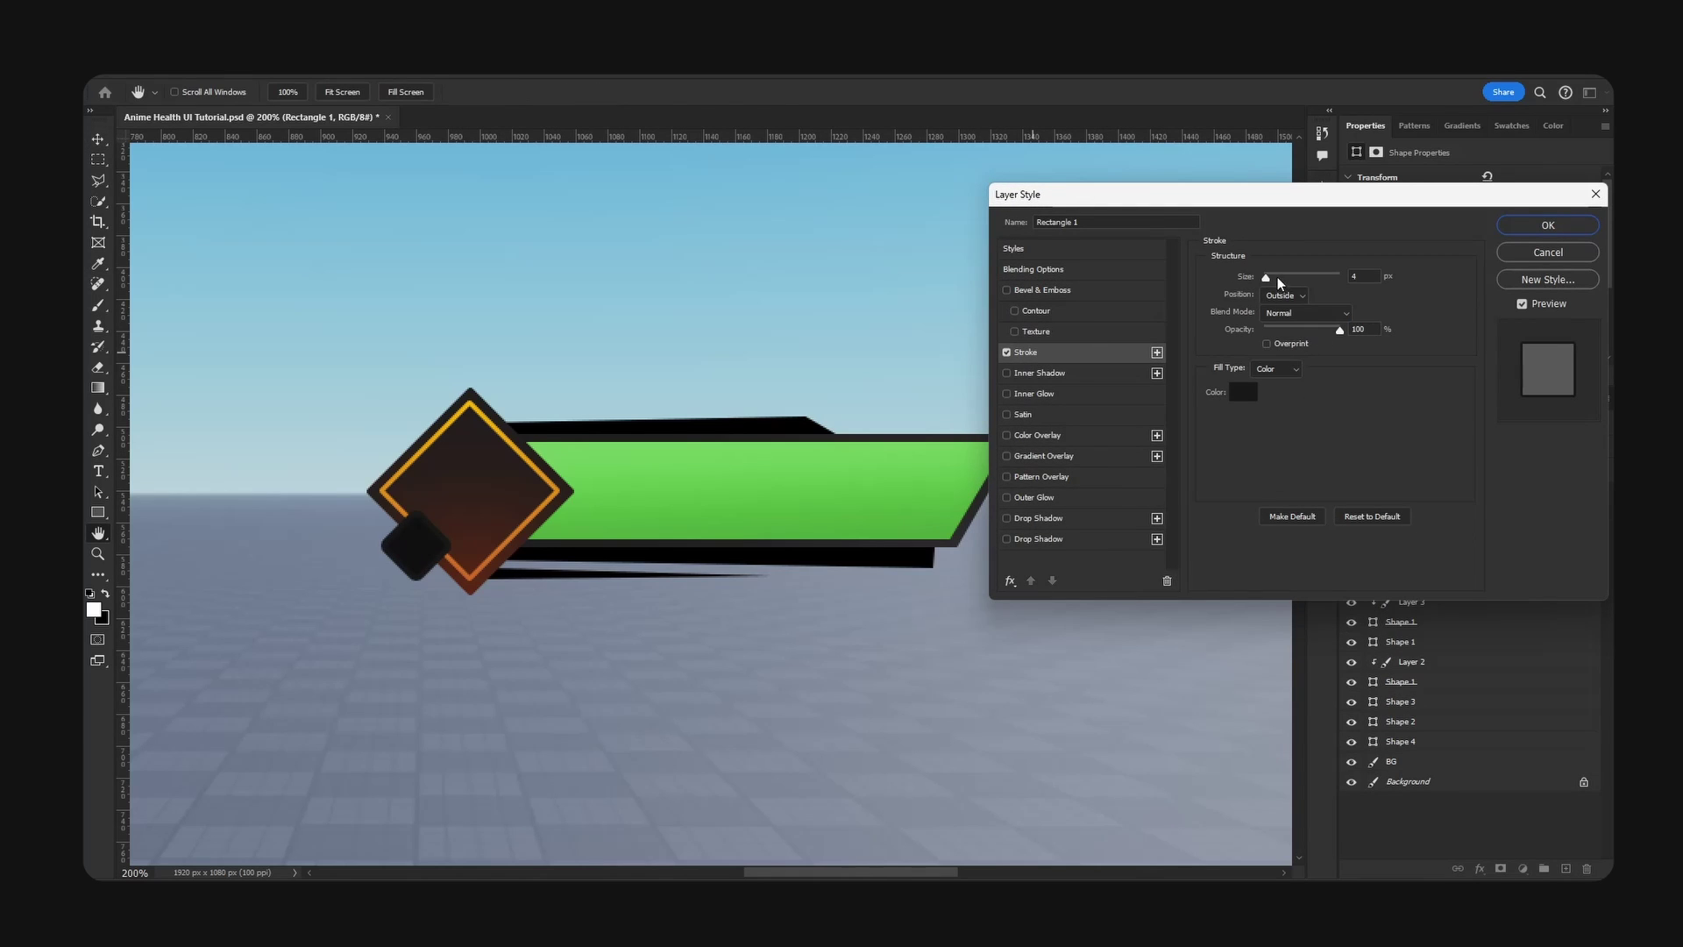
drag(1276, 277, 1265, 277)
click(1242, 392)
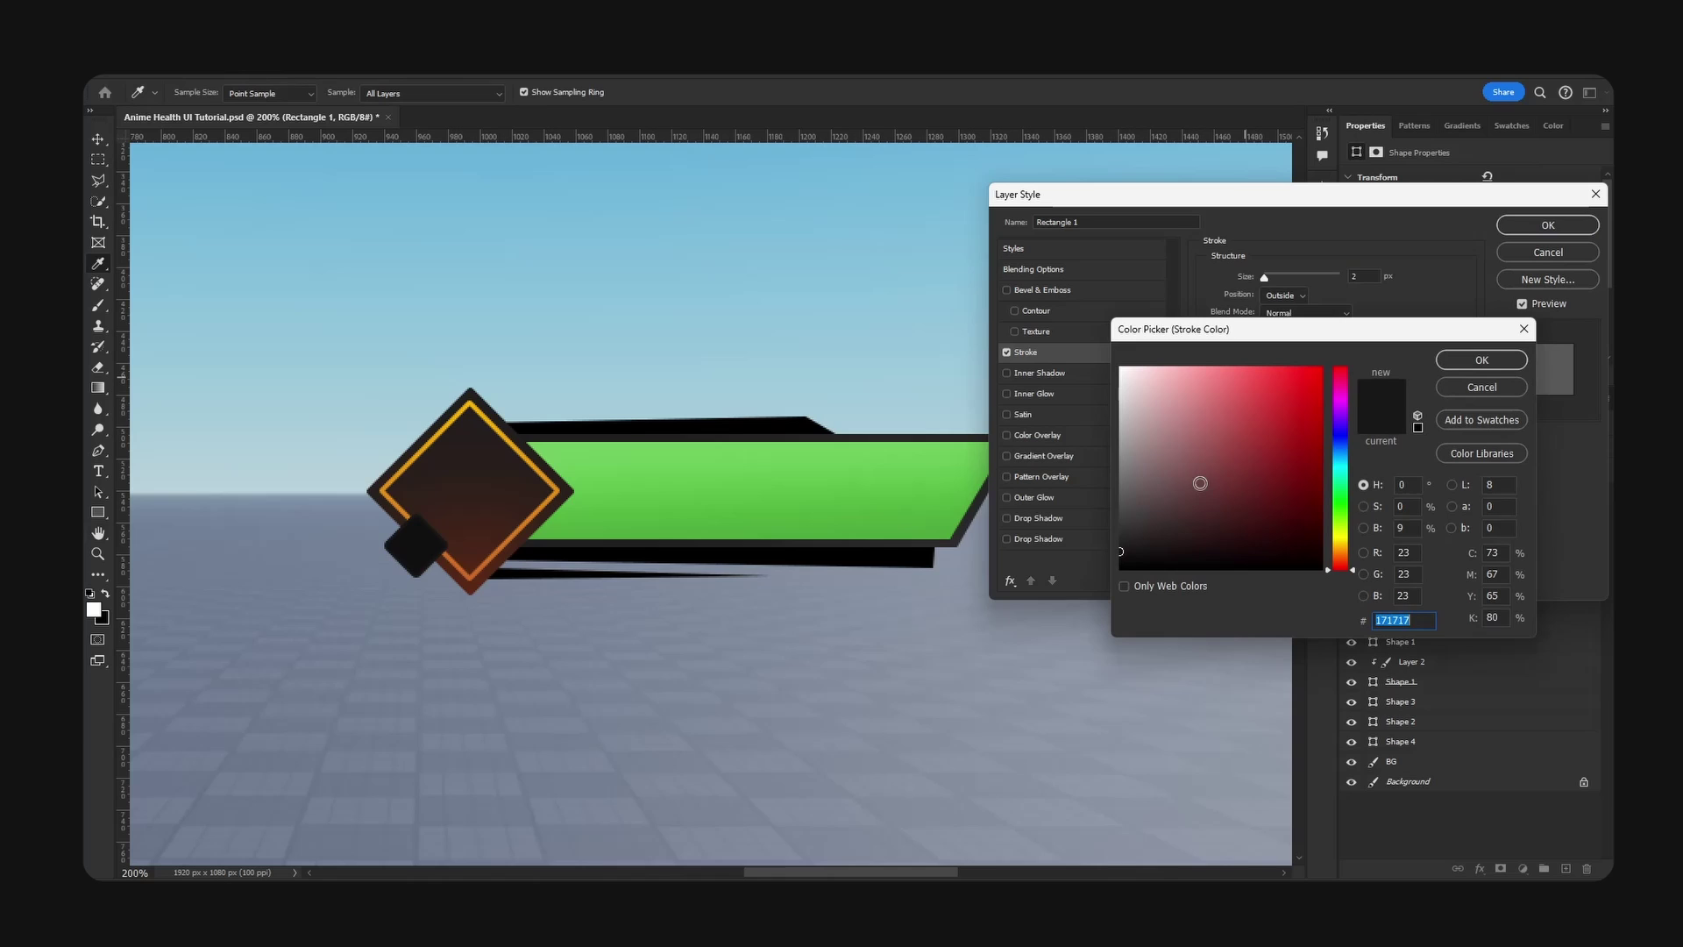
click(1121, 542)
text(323232)
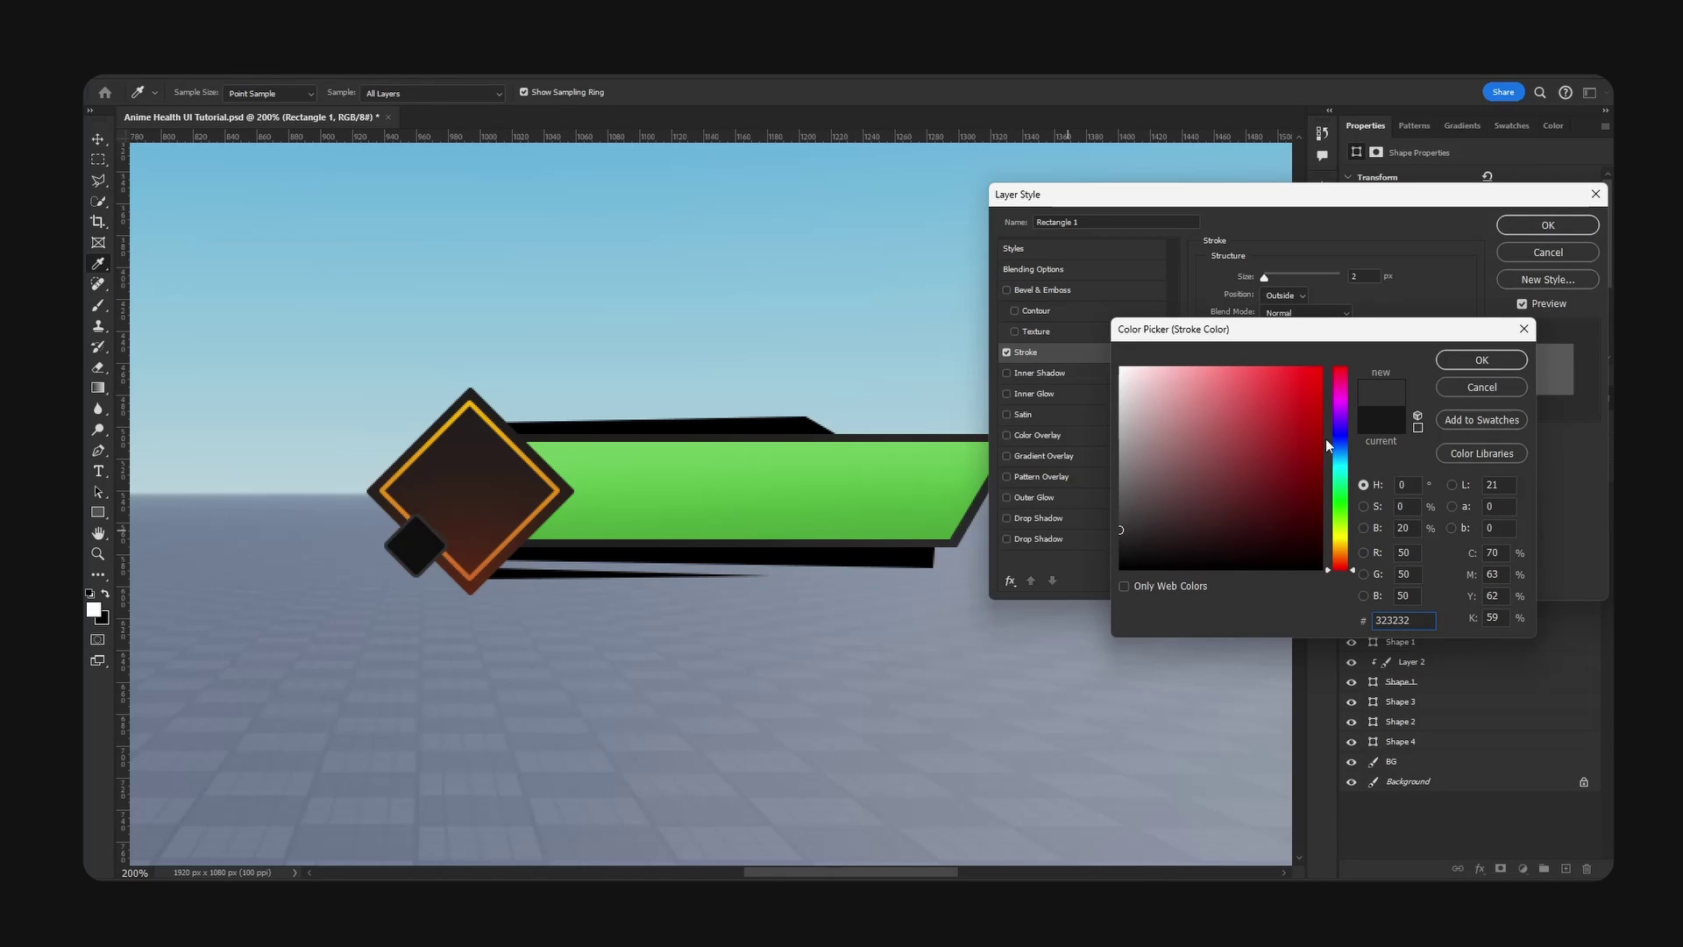
click(1517, 369)
click(1548, 226)
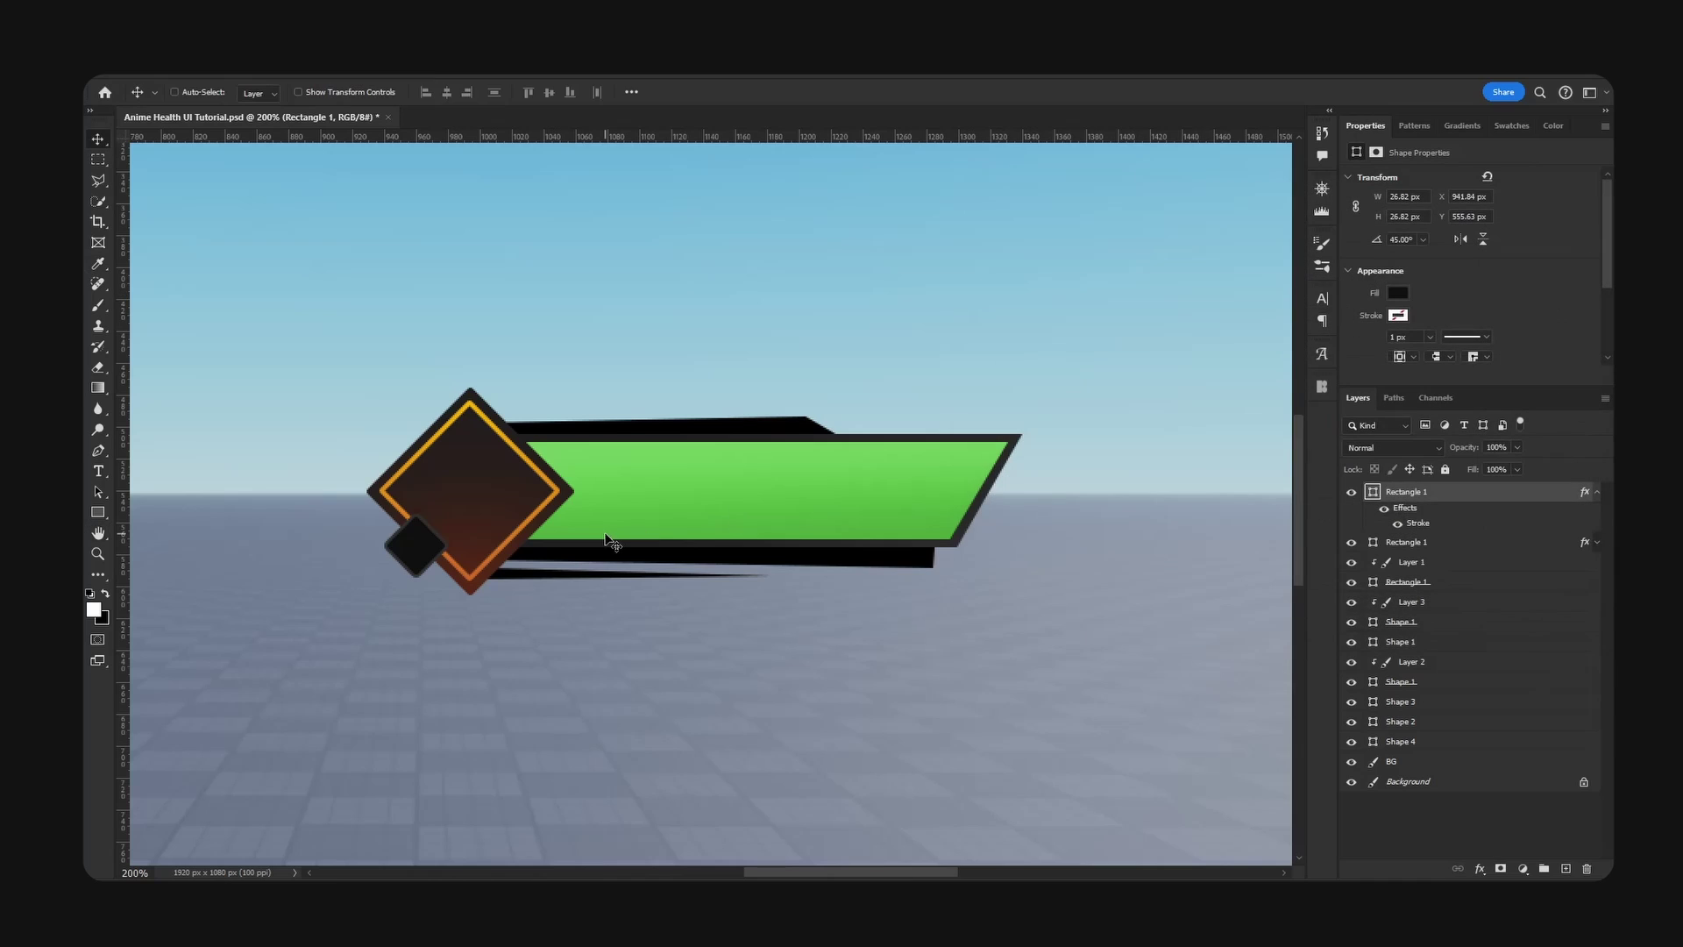
- Nudge the small diamond badge 3 px to the right and 2 px up
key(Right)
key(Right)
key(Right)
key(Up)
key(Up)
- Select all UI layers from the small diamond badge down to Shape 4, move them left and scale them to about 160%
key(ctrl+minus)
key(ctrl+minus)
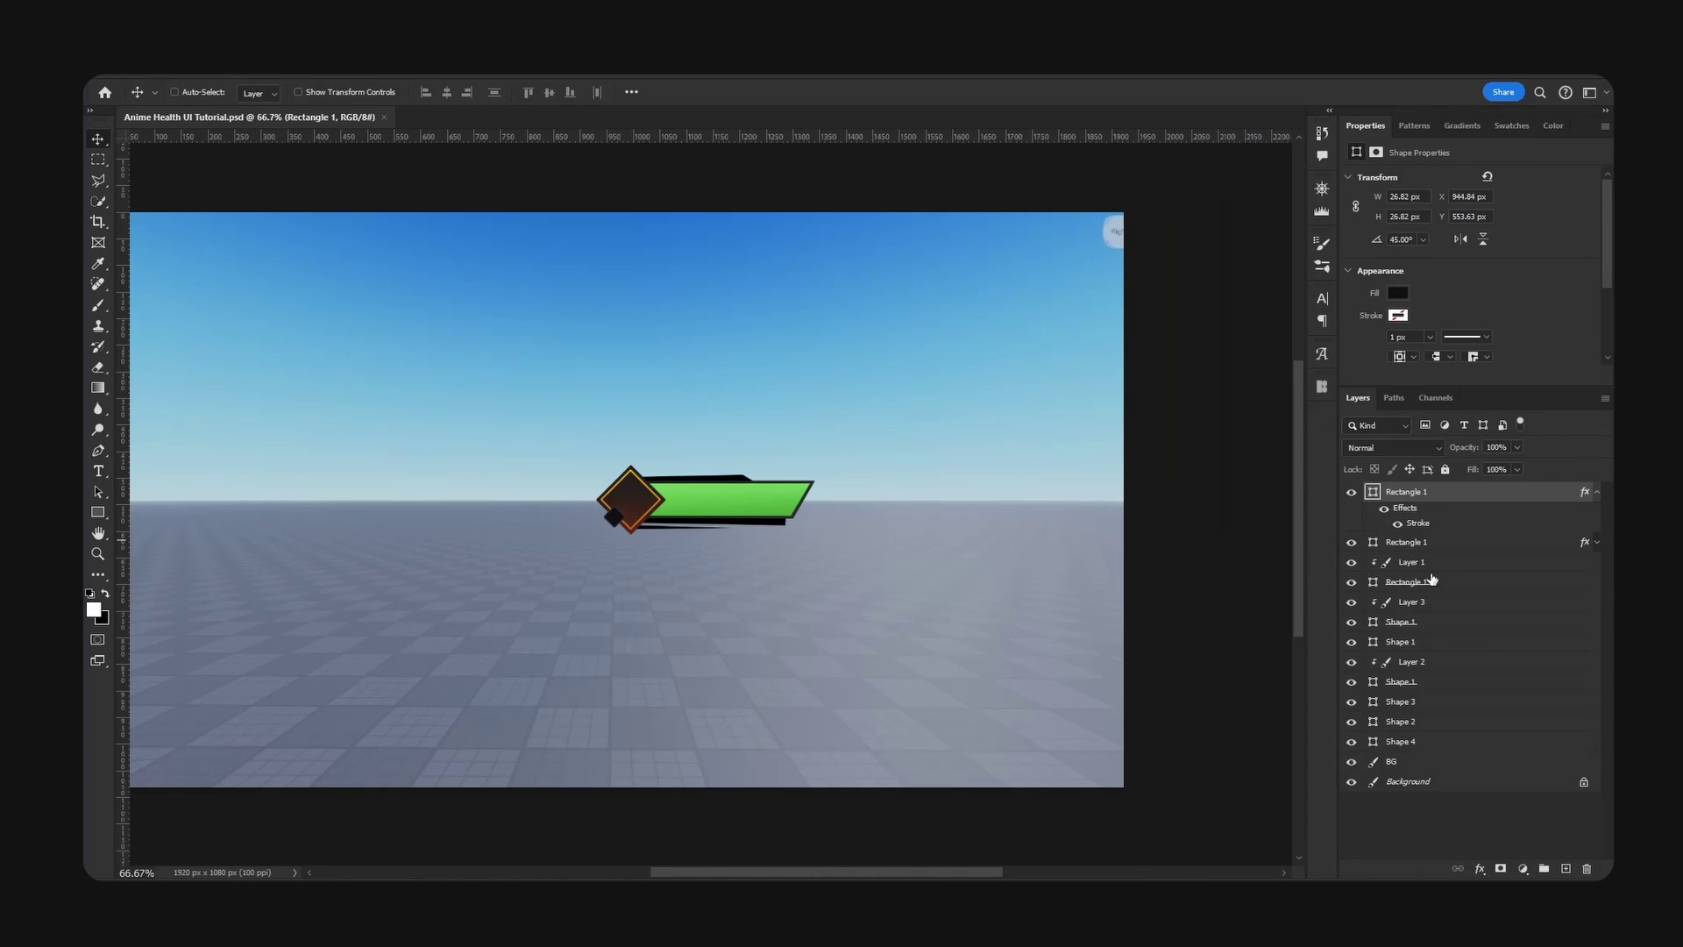
shift+click(1440, 746)
drag(812, 488, 661, 473)
key(ctrl+t)
alt+drag(844, 347, 1027, 287)
key(Return)
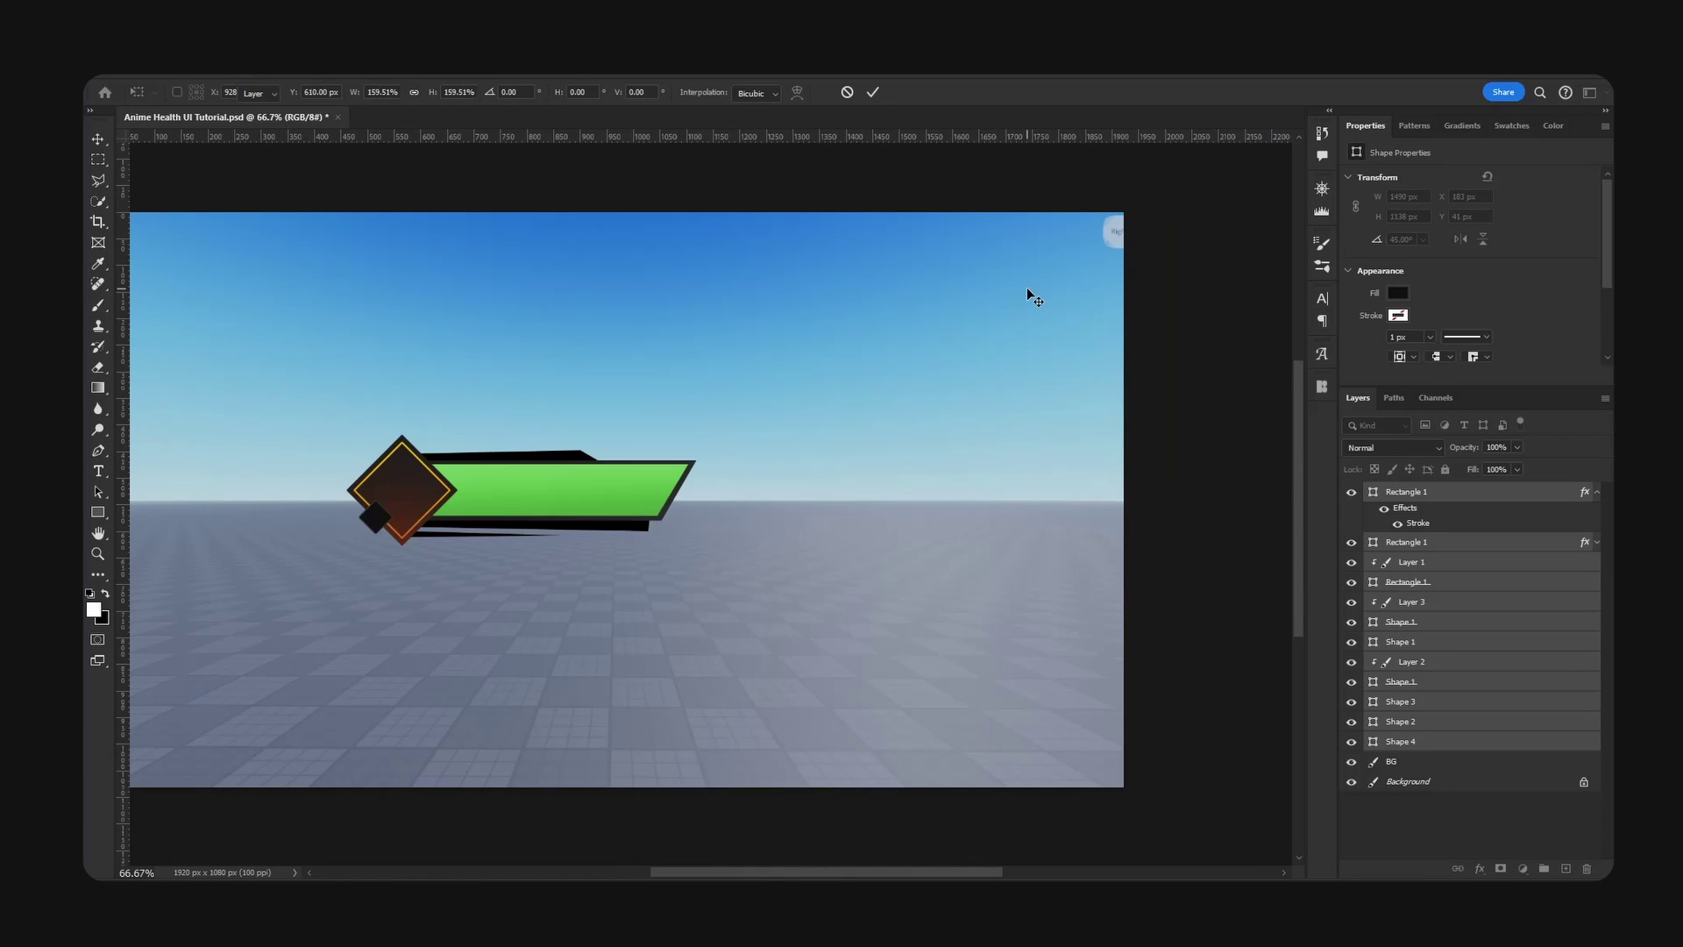
key(Return)
- Group the selected UI layers and centre the group horizontally and vertically on the canvas
key(ctrl+g)
key(ctrl+a)
click(447, 92)
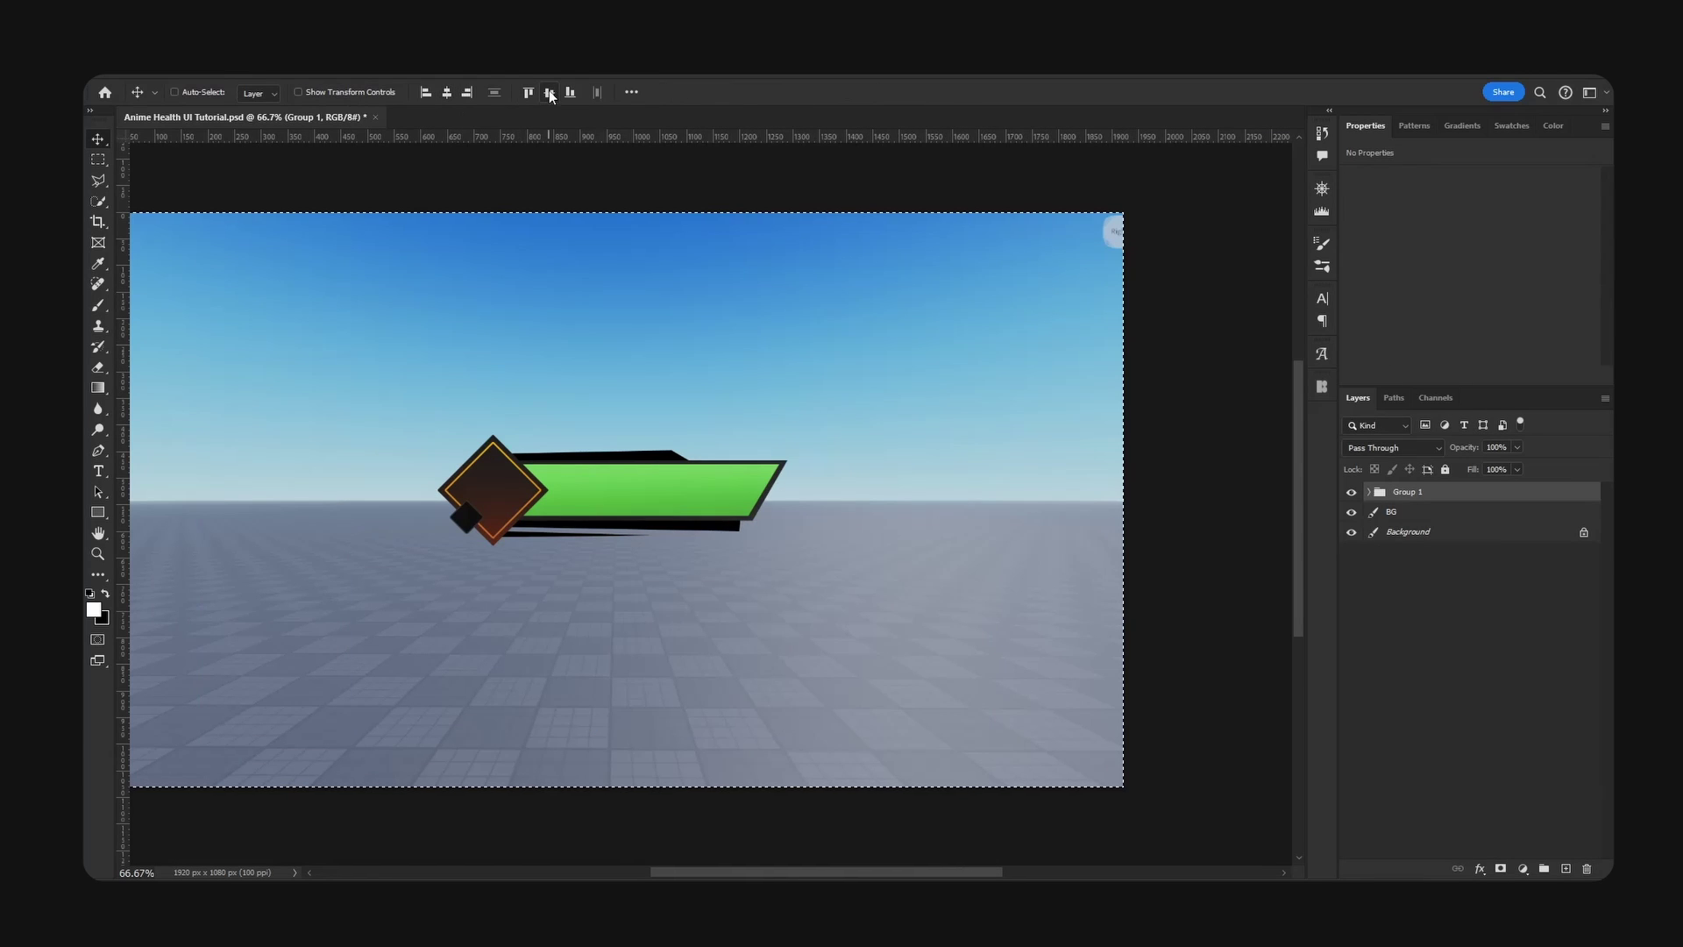
click(550, 94)
key(ctrl+d)
- Expand the UI layer group to reach its individual layers
key(space)
drag(662, 497, 868, 541)
key(ctrl+plus)
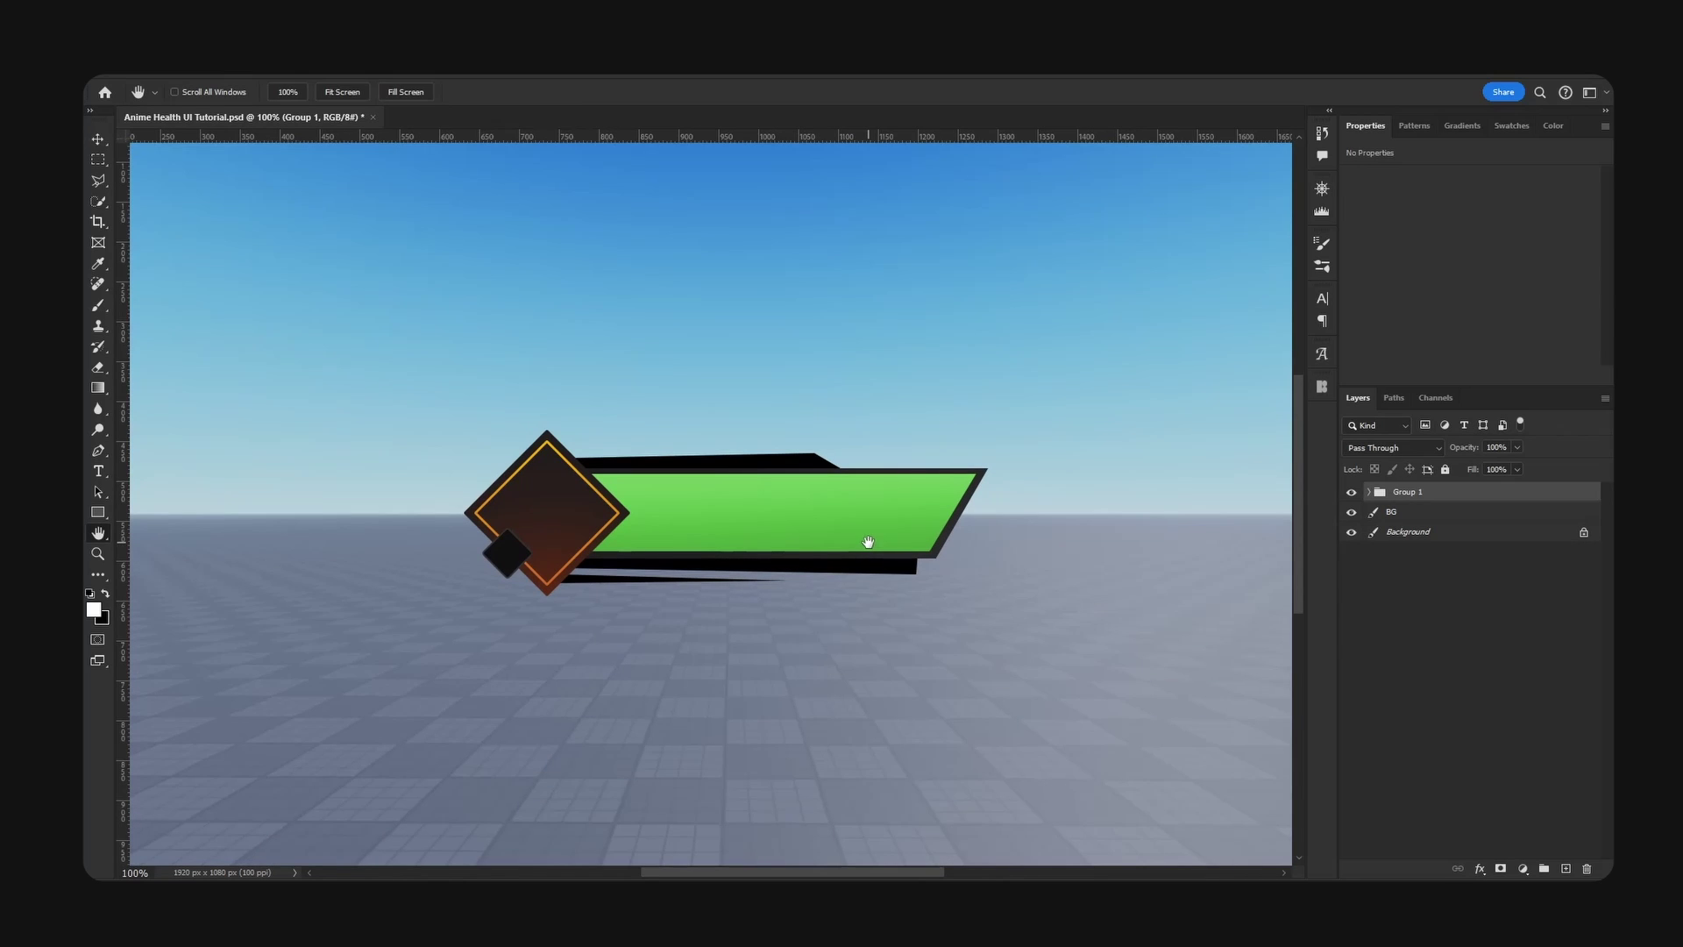
key(v)
click(894, 541)
click(1597, 512)
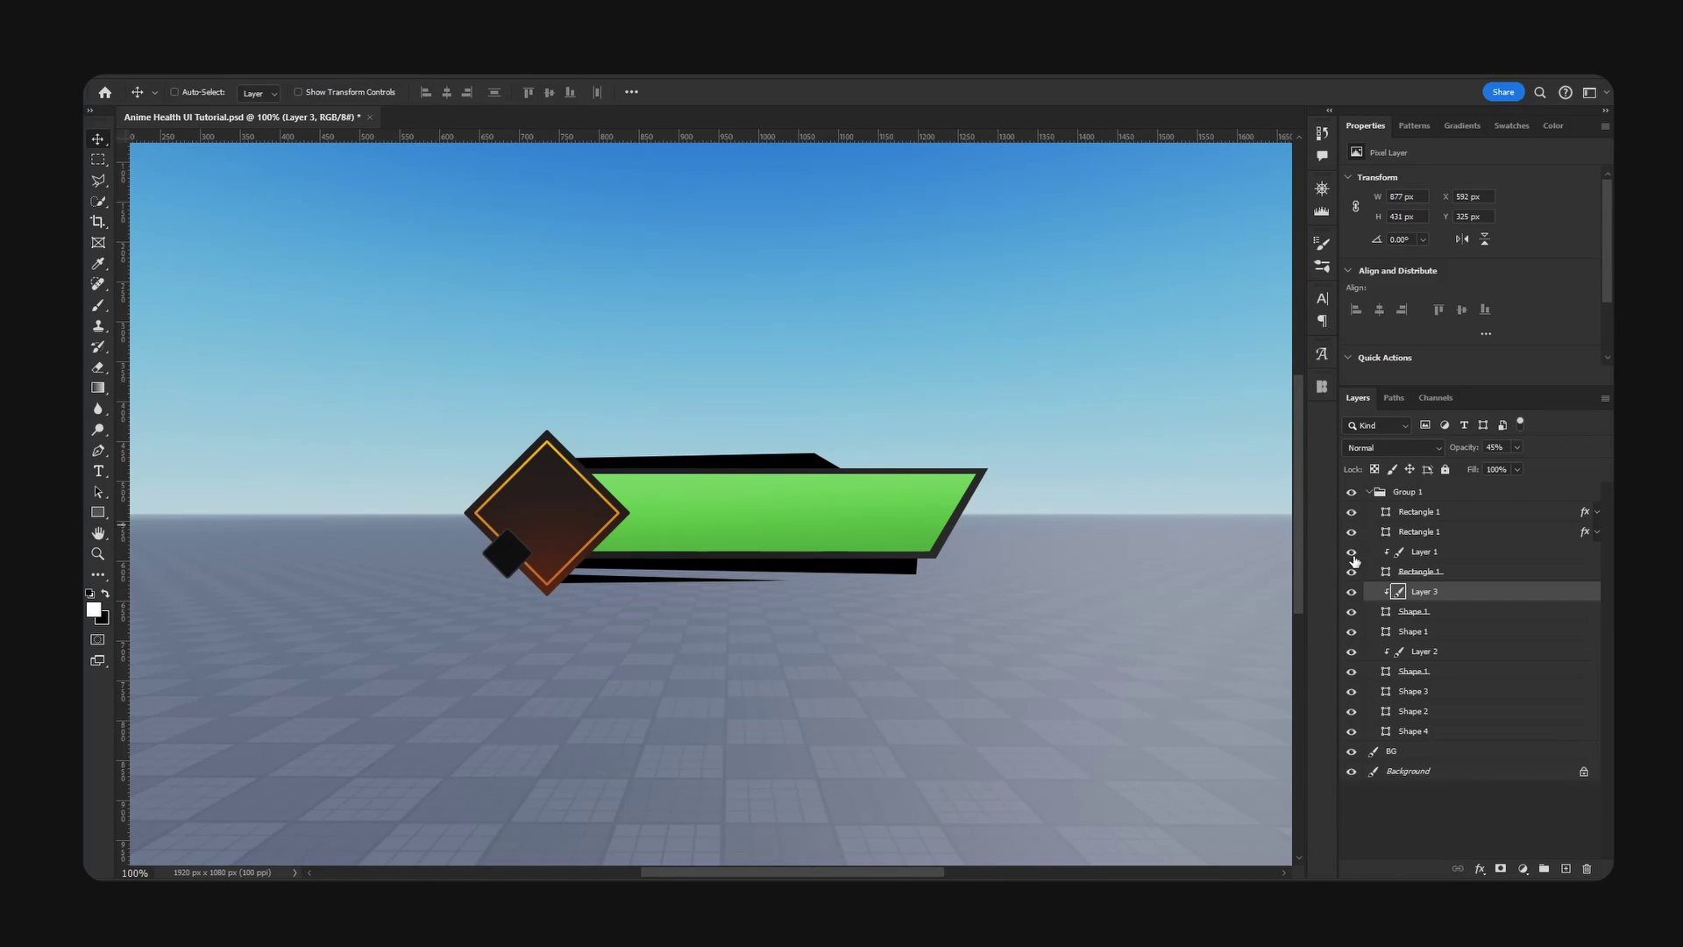
- Hide the small diamond badge, the emblem's outline and the orange glow layer above the base diamond
click(1351, 572)
click(1350, 572)
click(1351, 571)
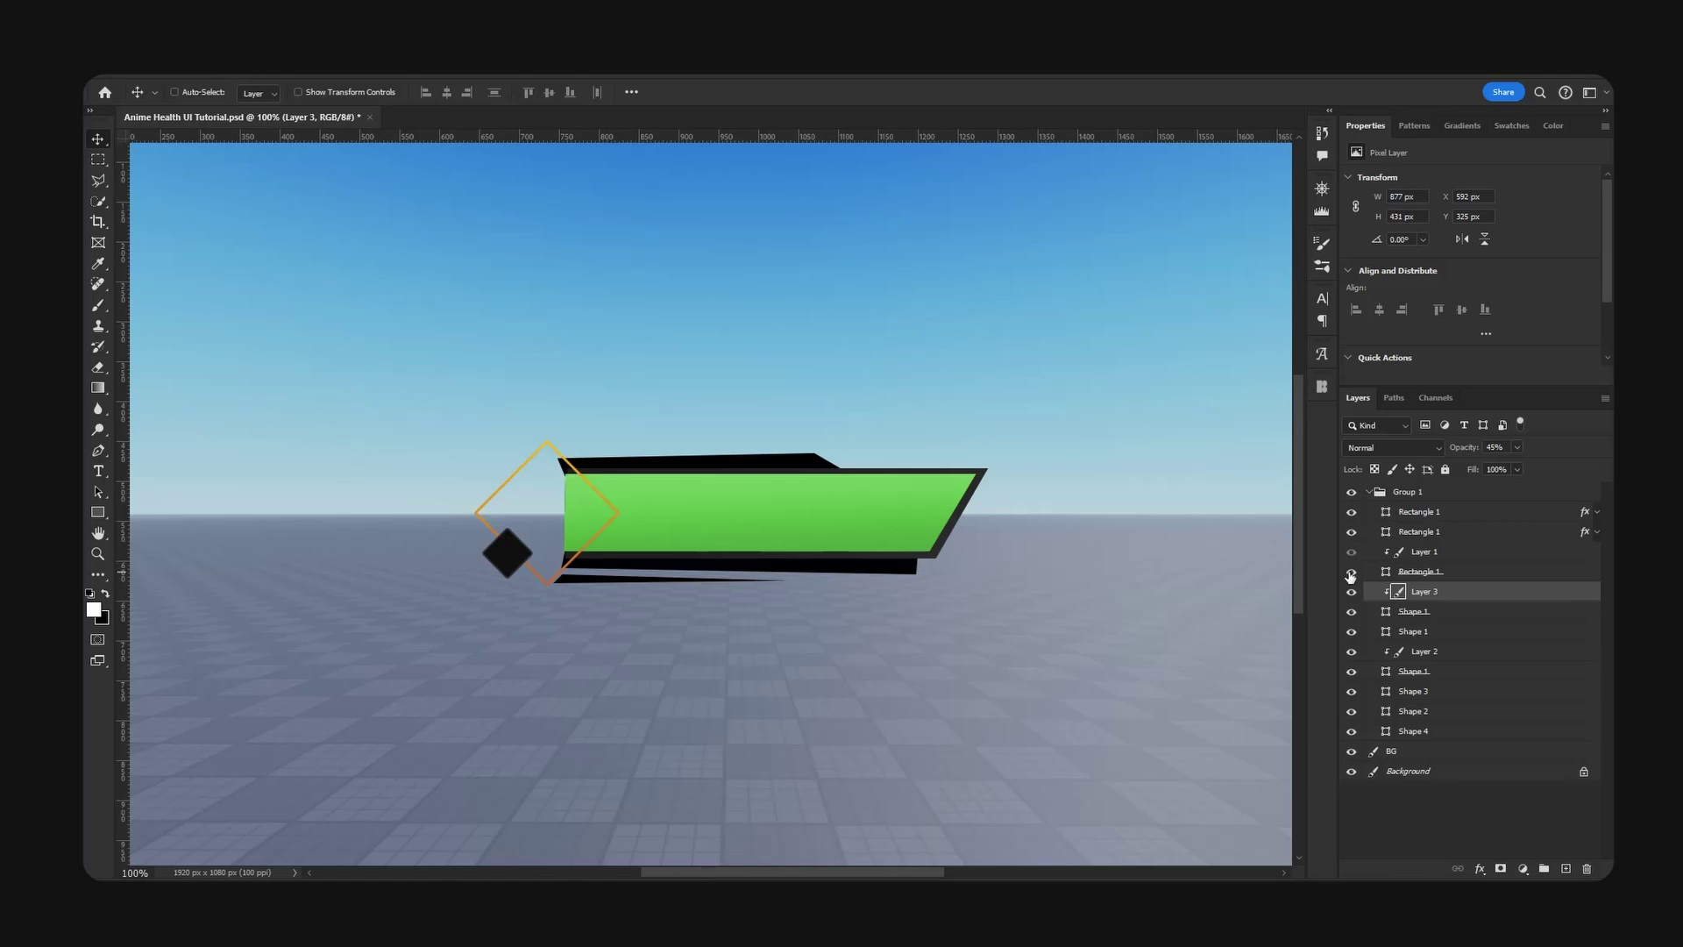
click(1351, 571)
click(1351, 531)
click(1351, 512)
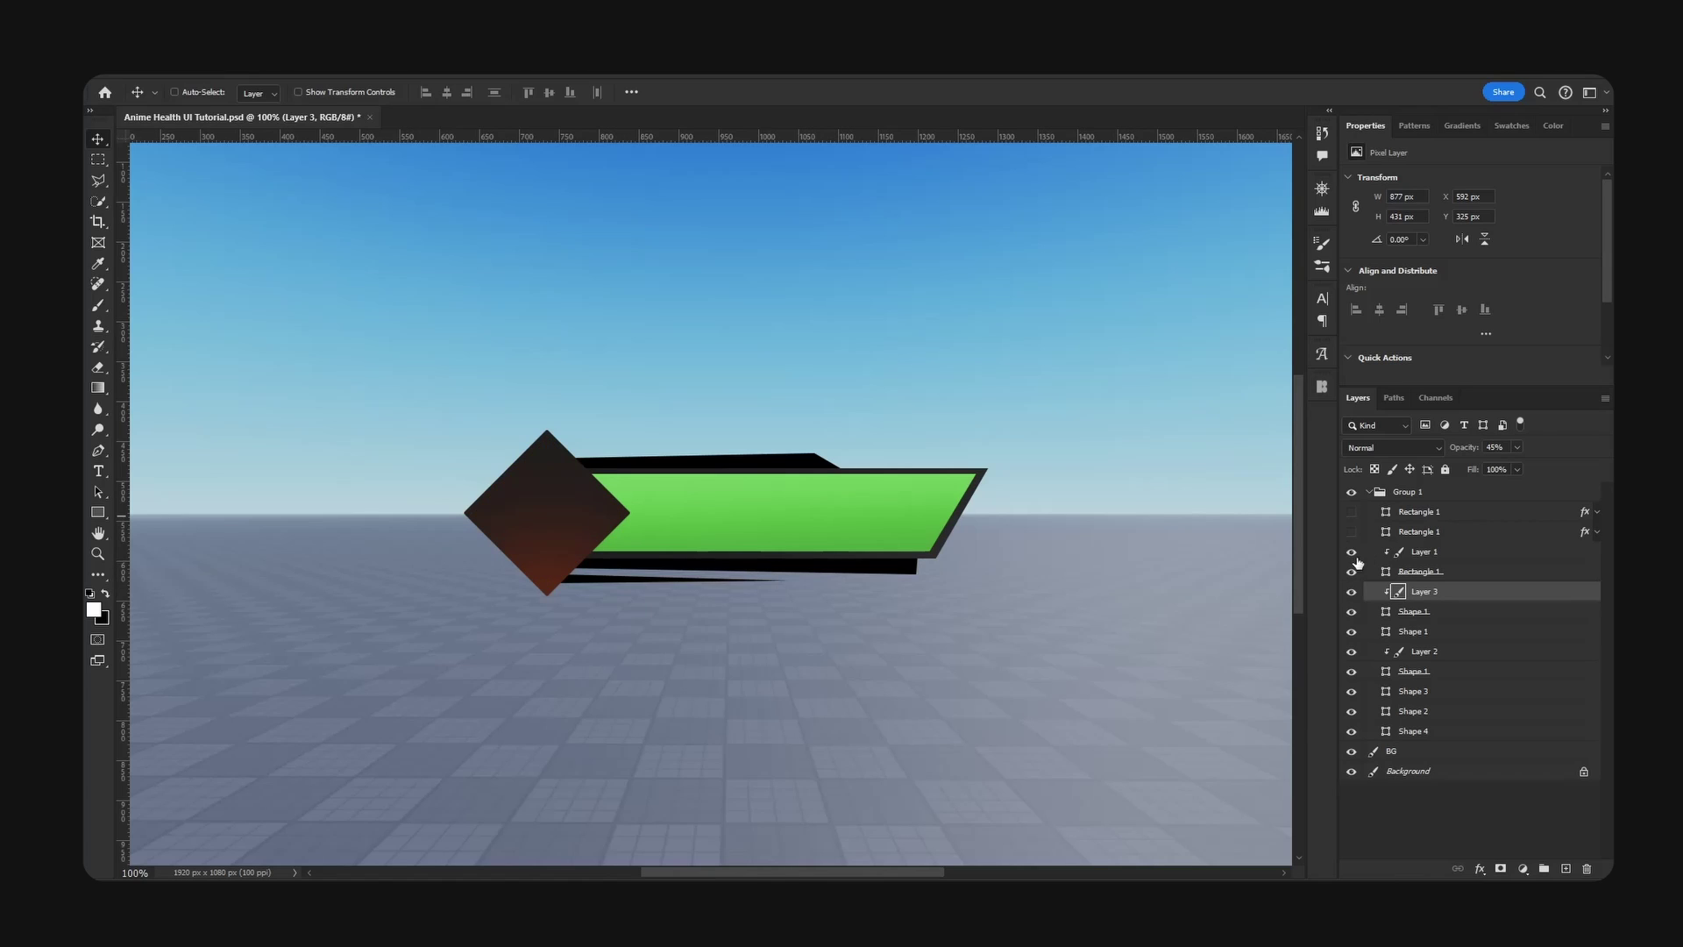
click(1351, 552)
click(1351, 551)
click(1350, 551)
click(1481, 552)
- Set the fill of the emblem's base diamond to white (ffffff)
key(ctrl+plus)
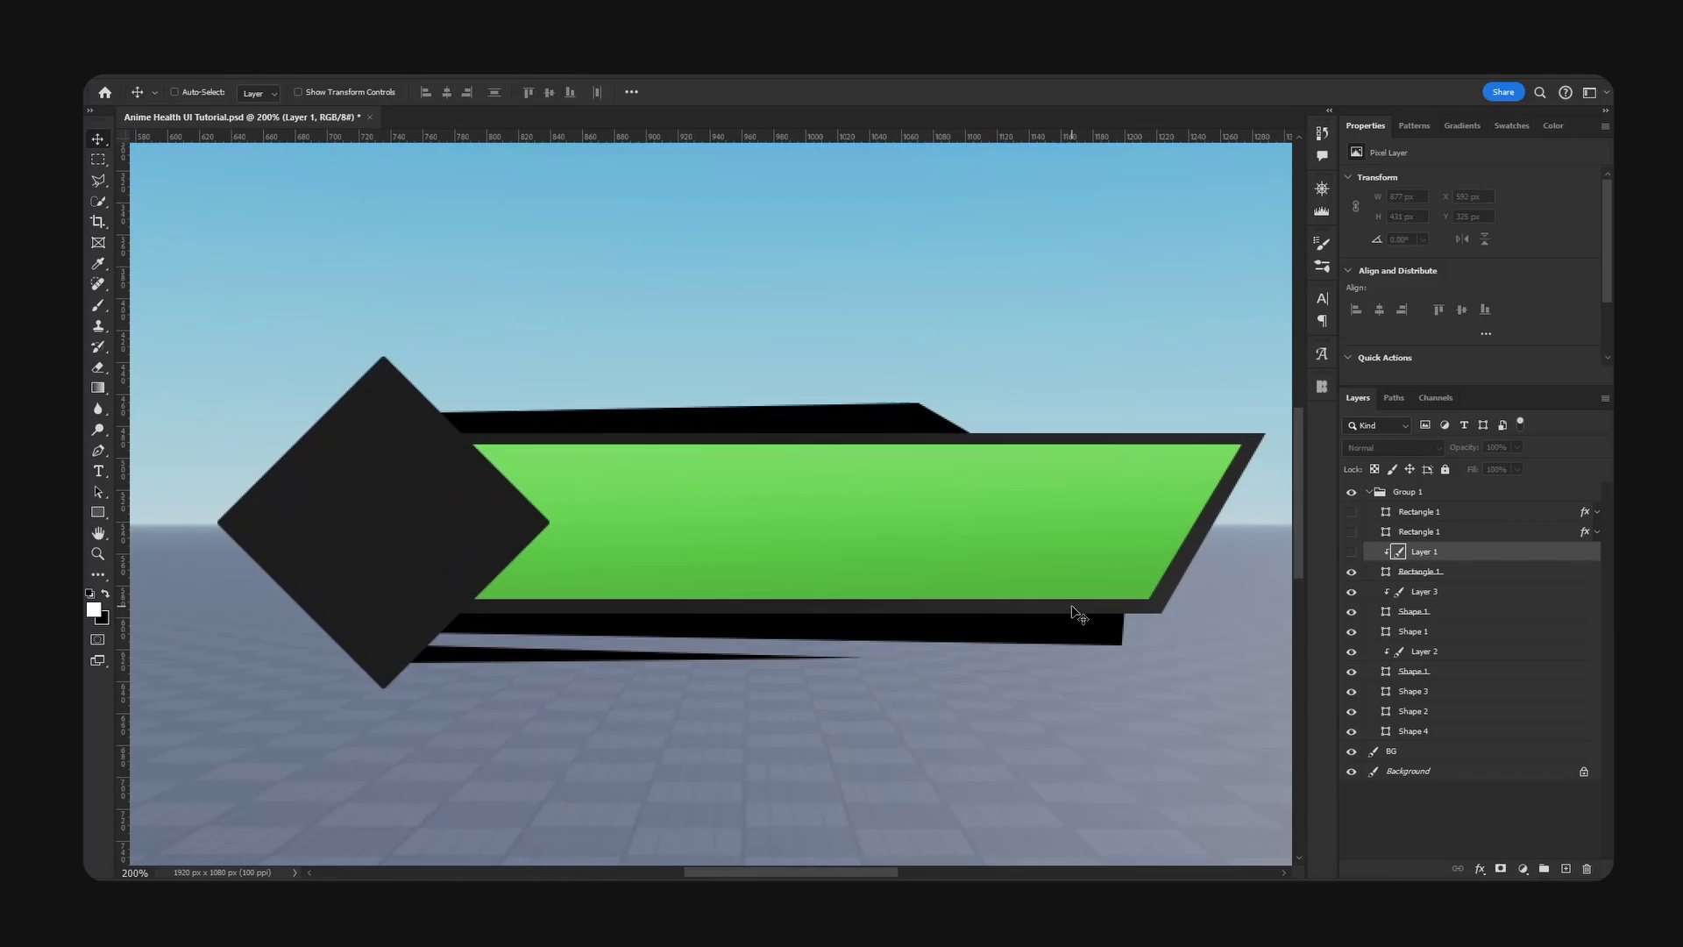
key(space)
drag(674, 539, 981, 551)
double_click(1387, 572)
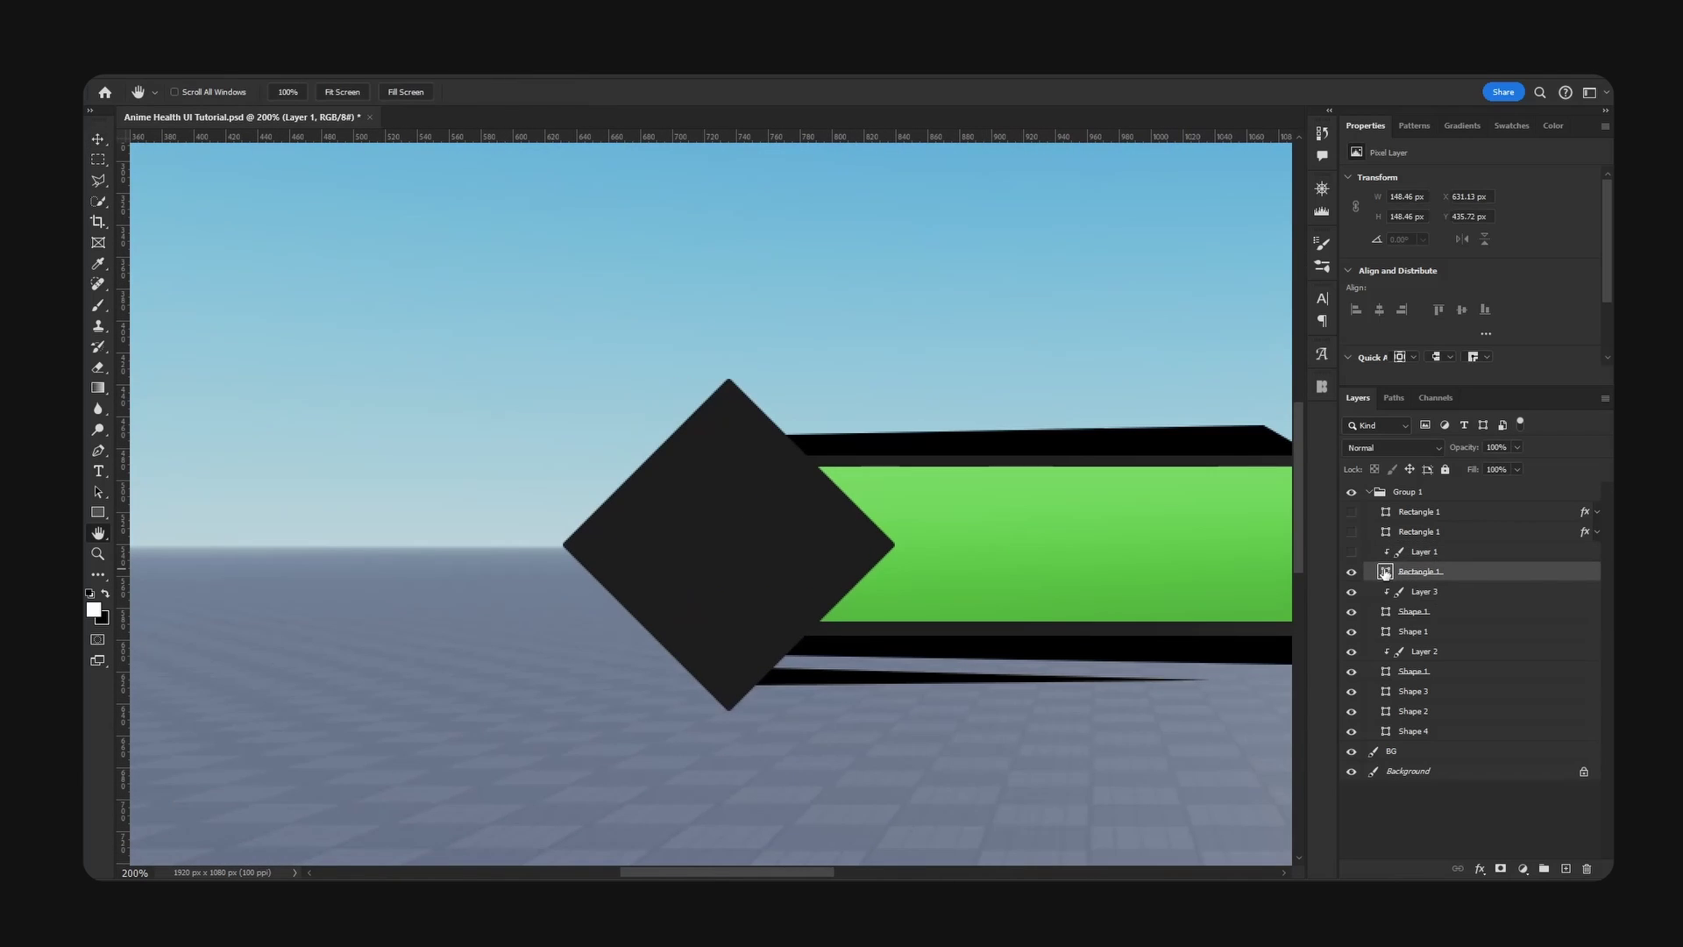
text(ffffff)
click(1481, 359)
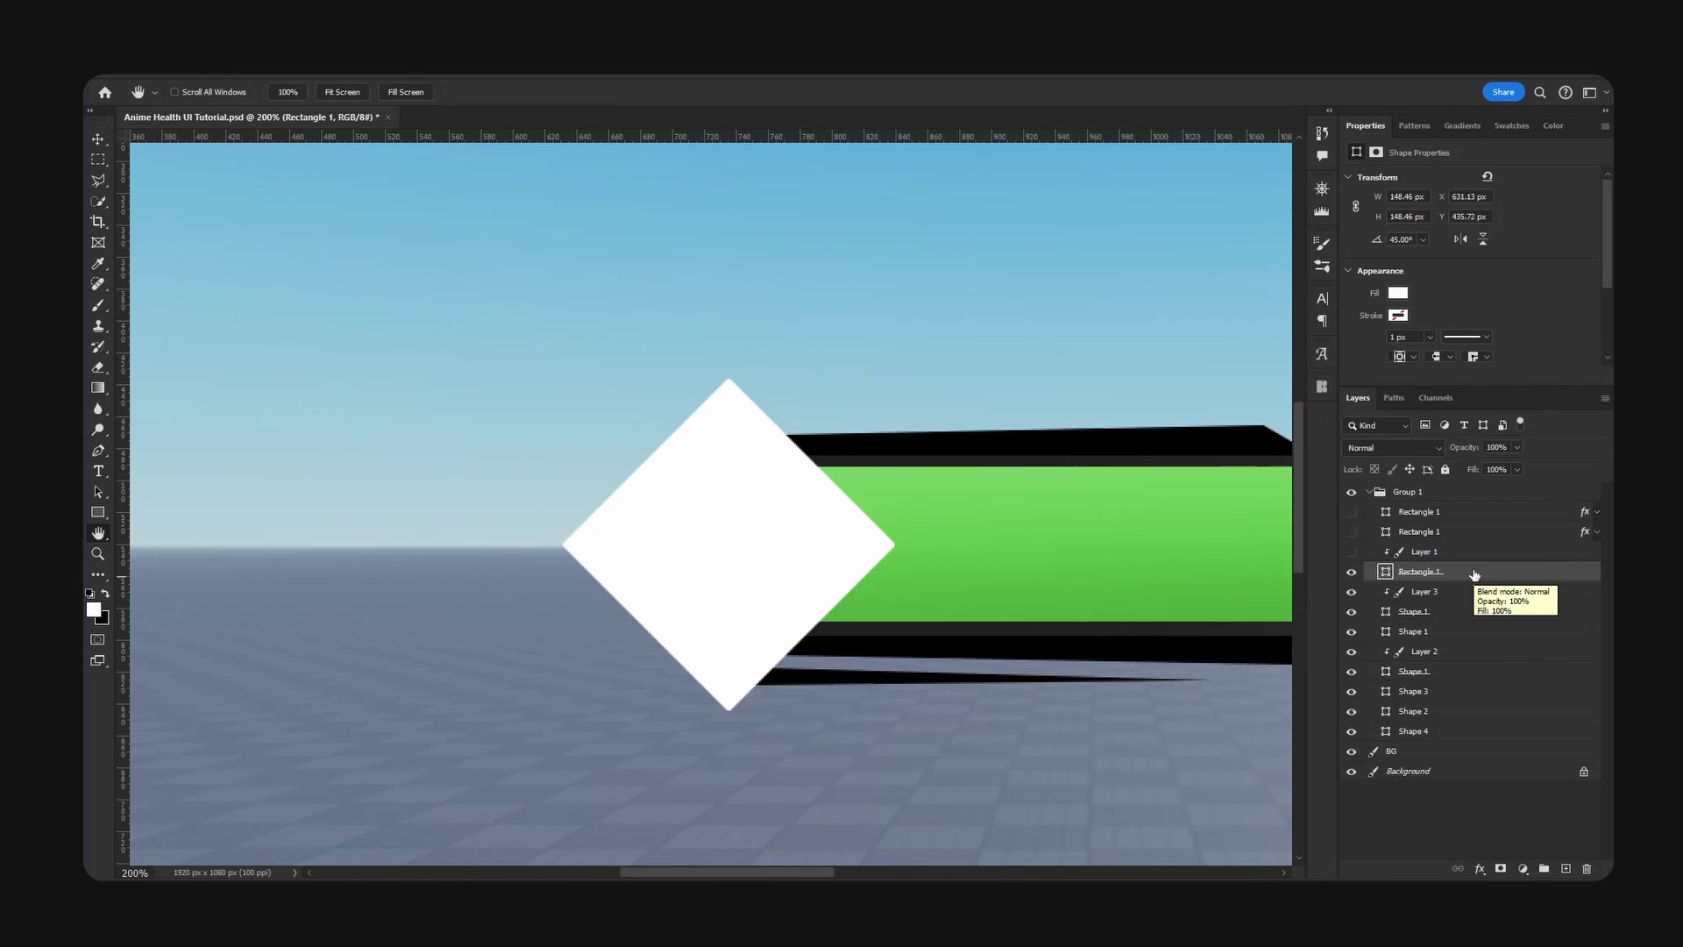
- Export the white base diamond as the PNG anime_Avatar, and undo back to its dark fill
right_click(1476, 572)
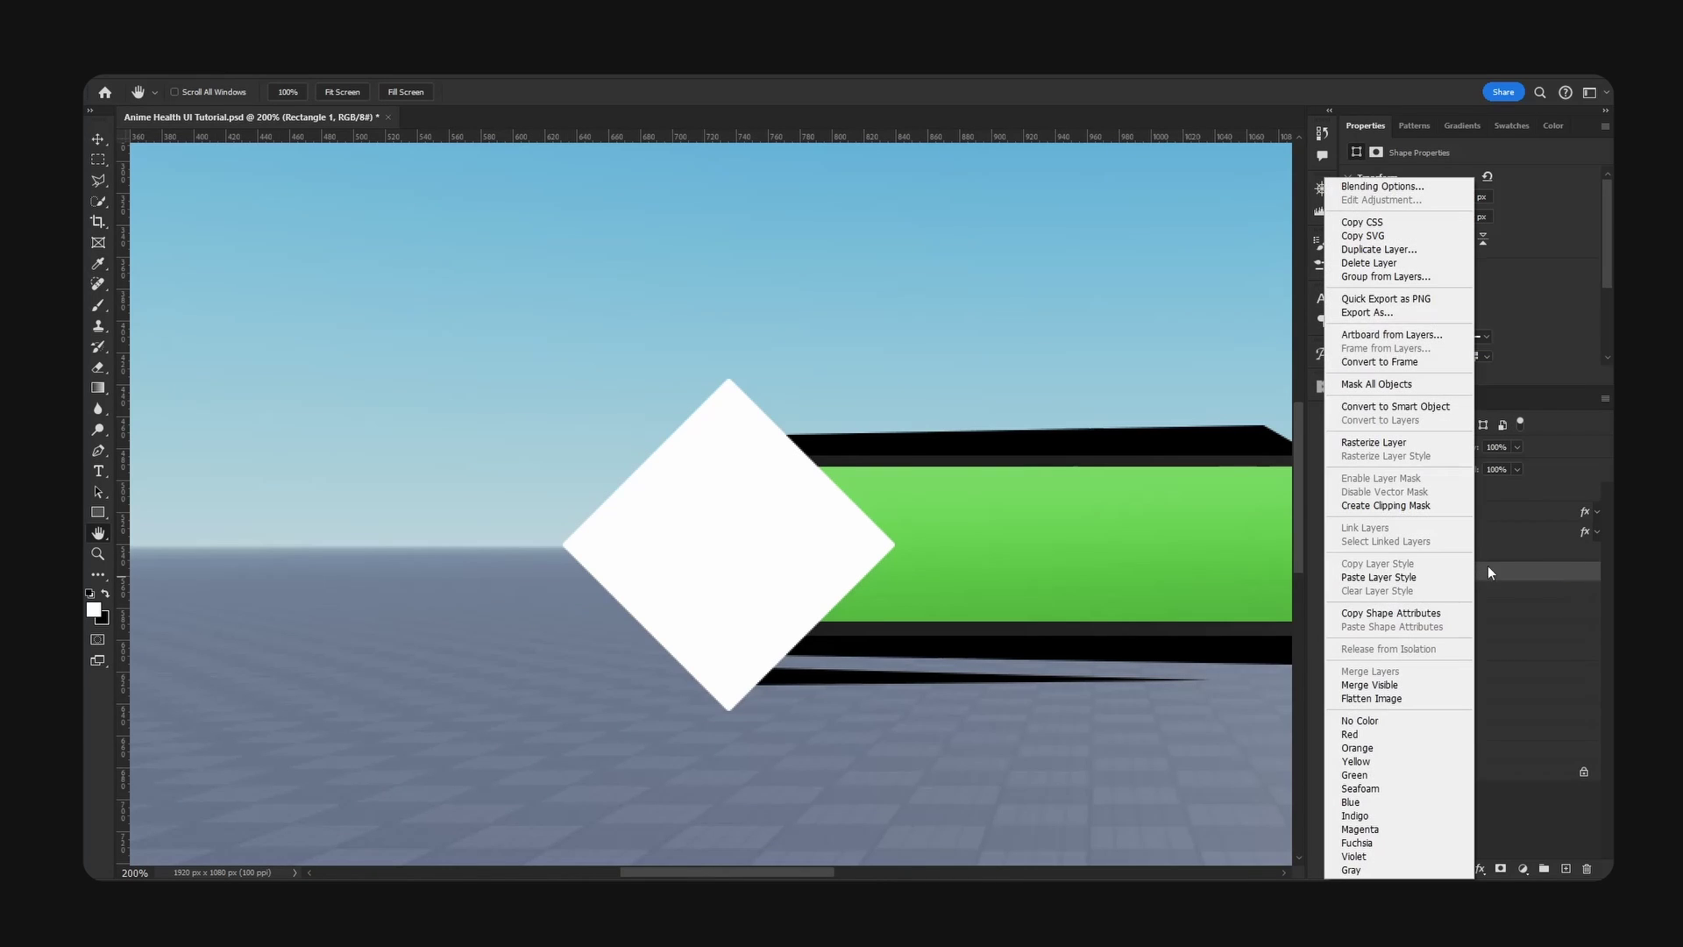
click(1176, 644)
key(ctrl+z)
key(ctrl+z)
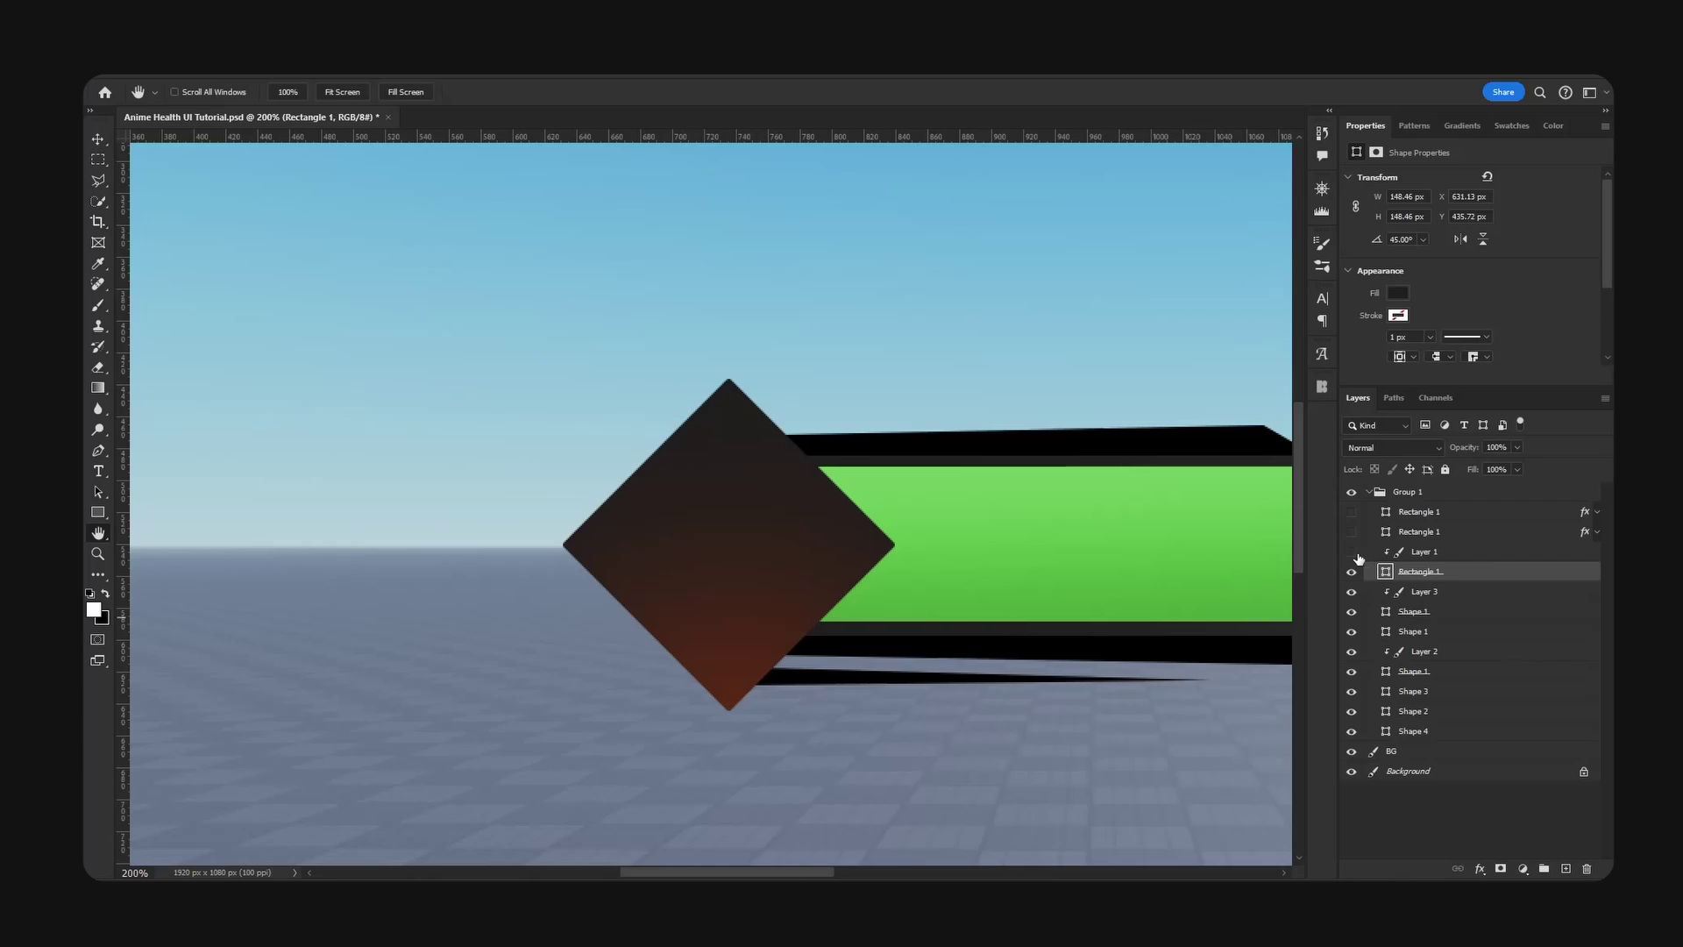
- Duplicate the emblem's orange glow layer and erase everything in the copy that lies outside the base diamond
drag(1402, 552, 1451, 550)
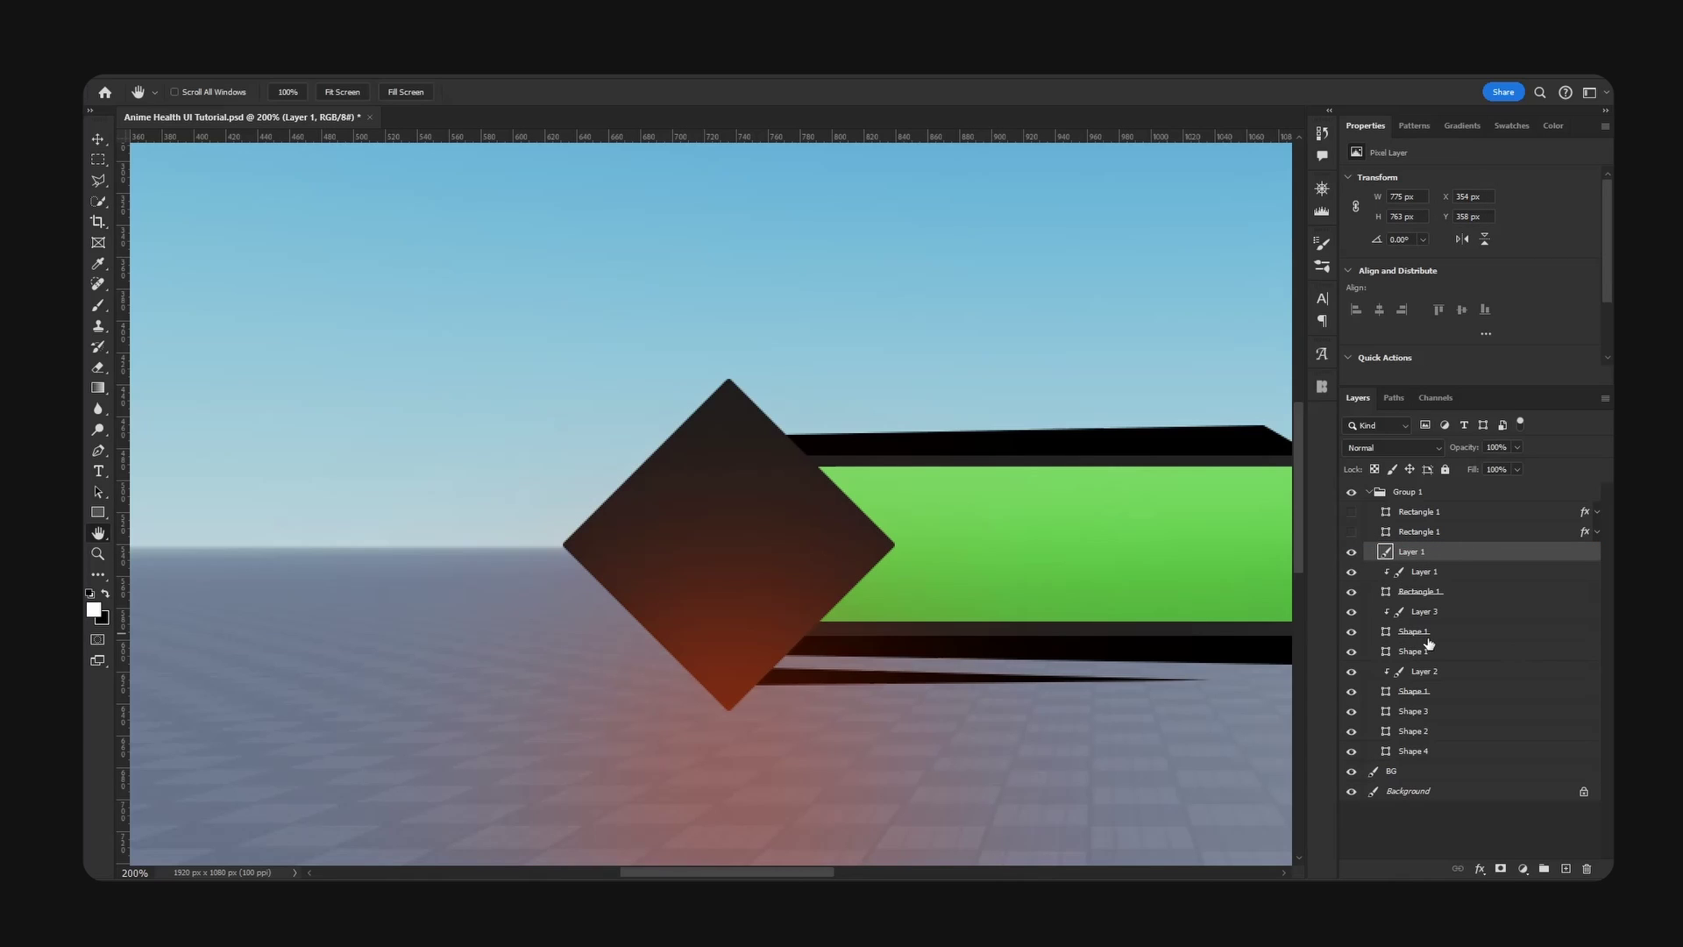
ctrl+click(1386, 592)
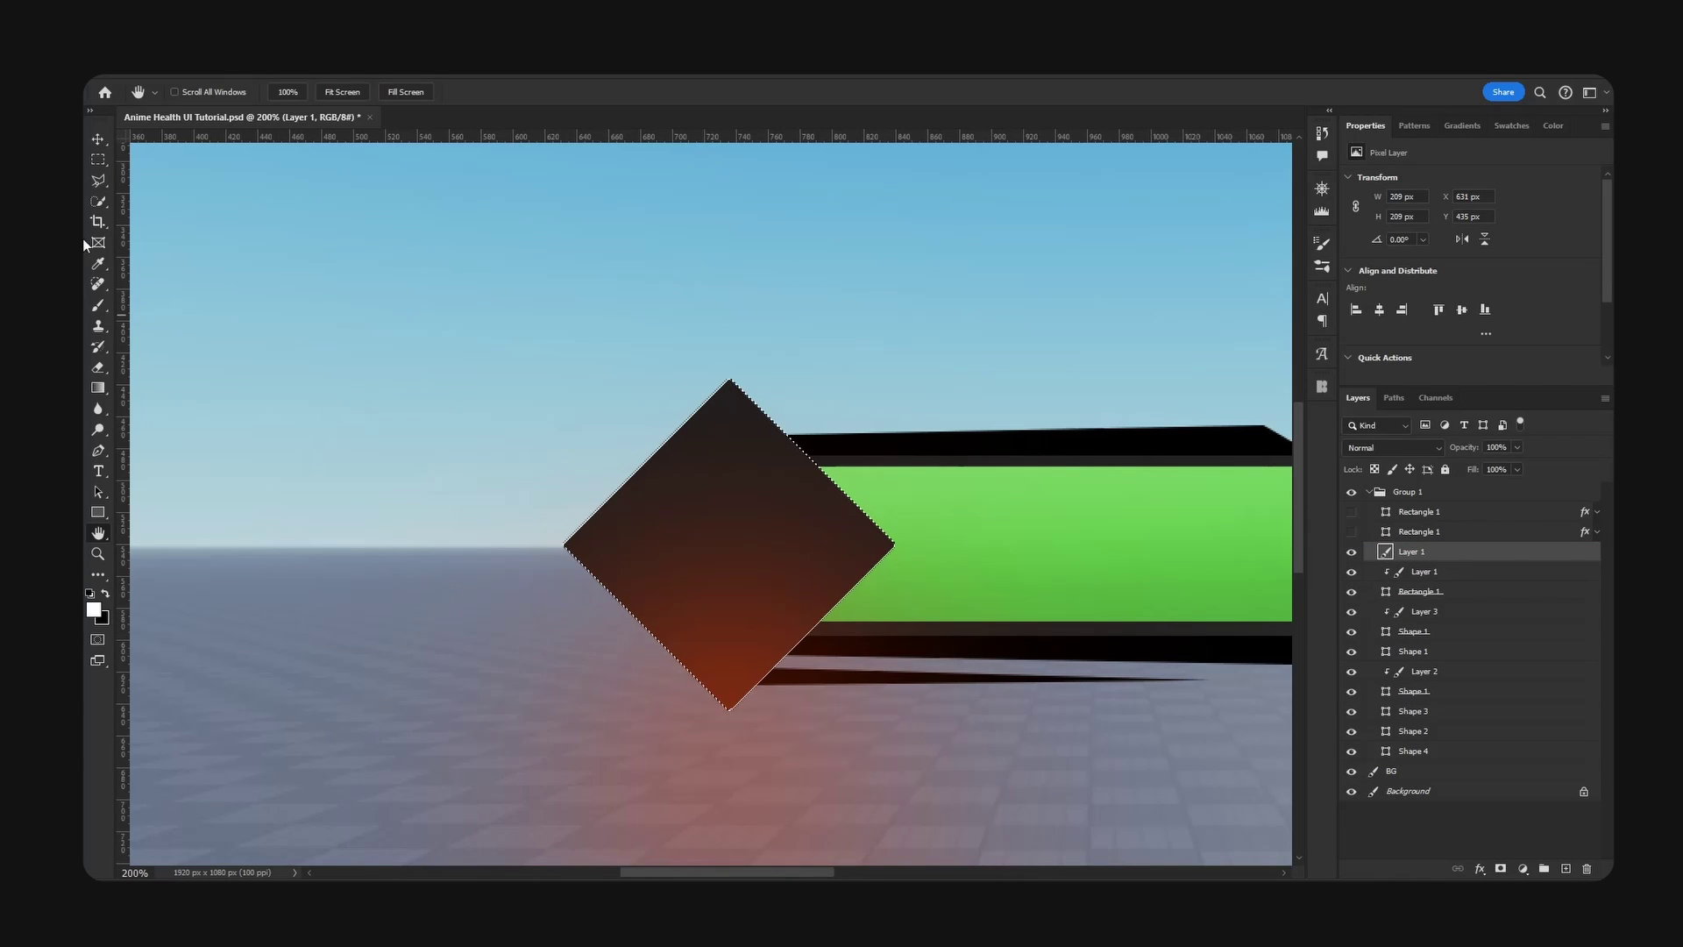
click(103, 162)
click(152, 162)
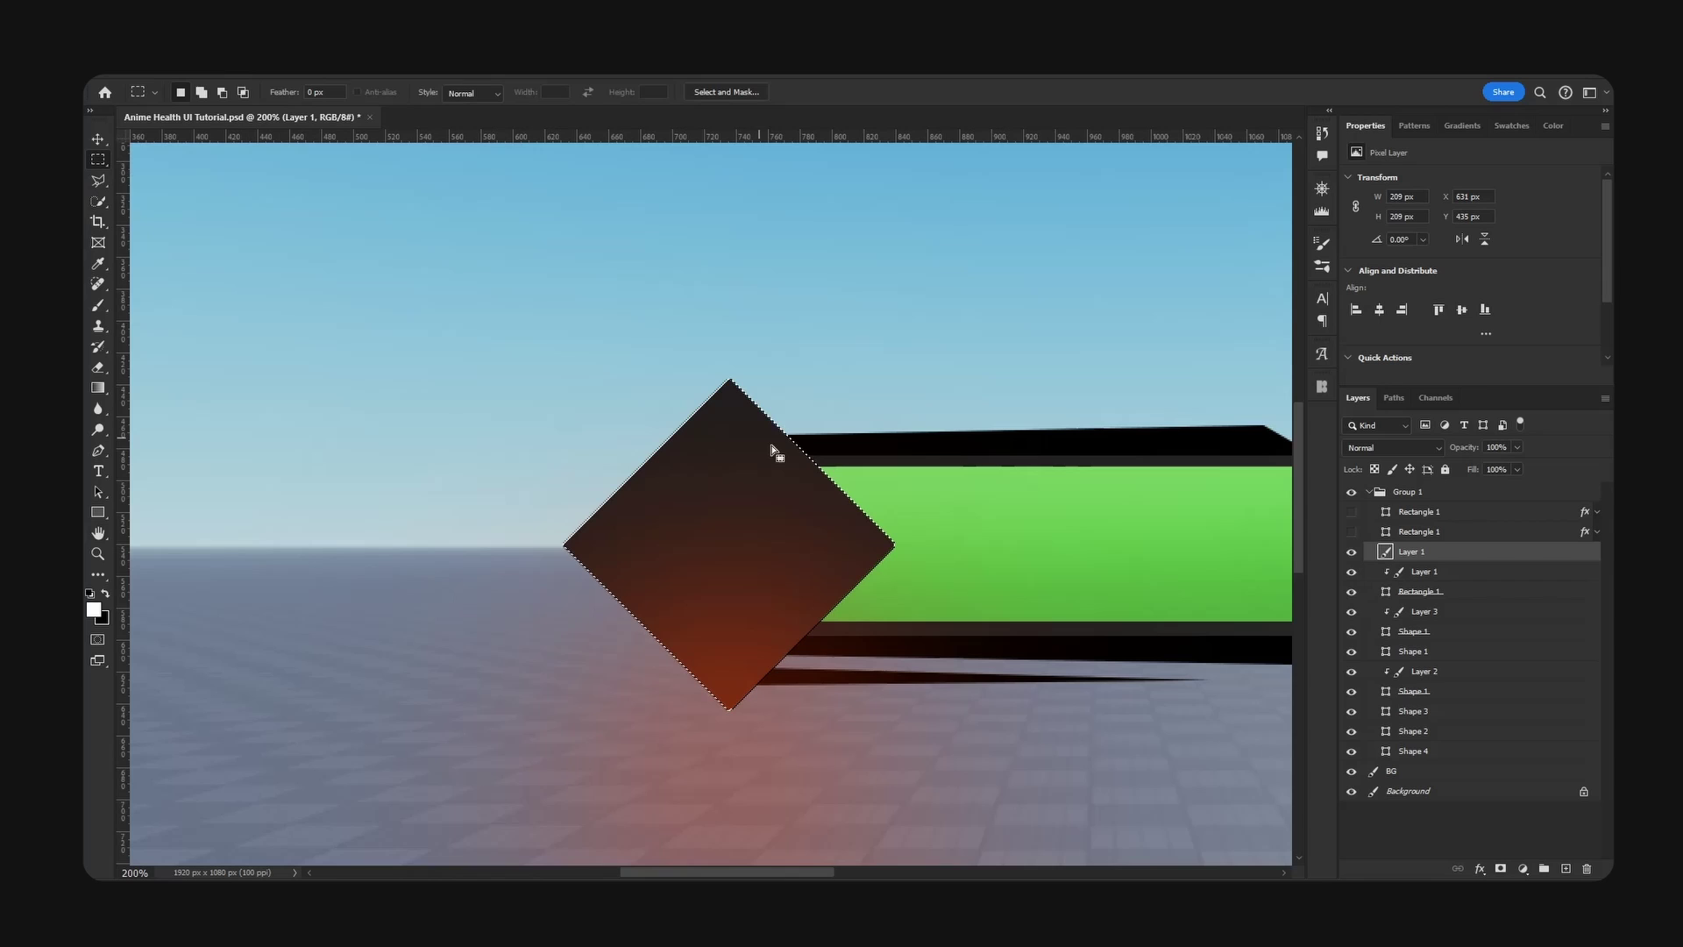
right_click(912, 412)
click(968, 428)
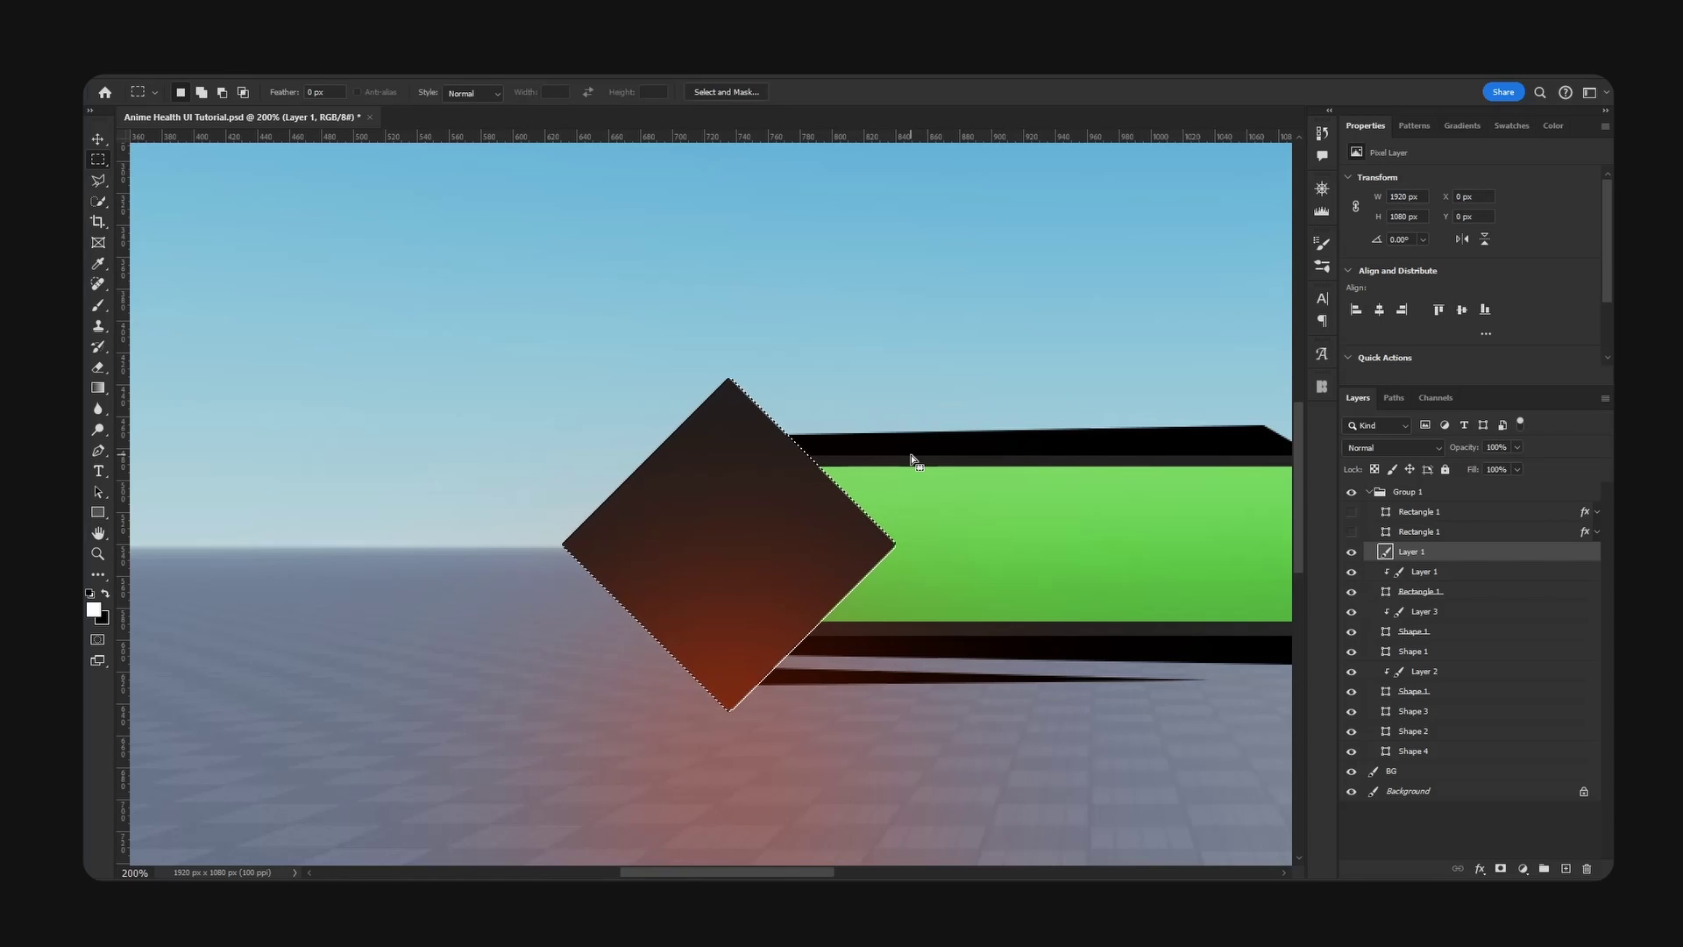
key(Delete)
key(ctrl+d)
- Set the trimmed glow copy's saturation to -100 and hide the original orange glow layer
key(ctrl+u)
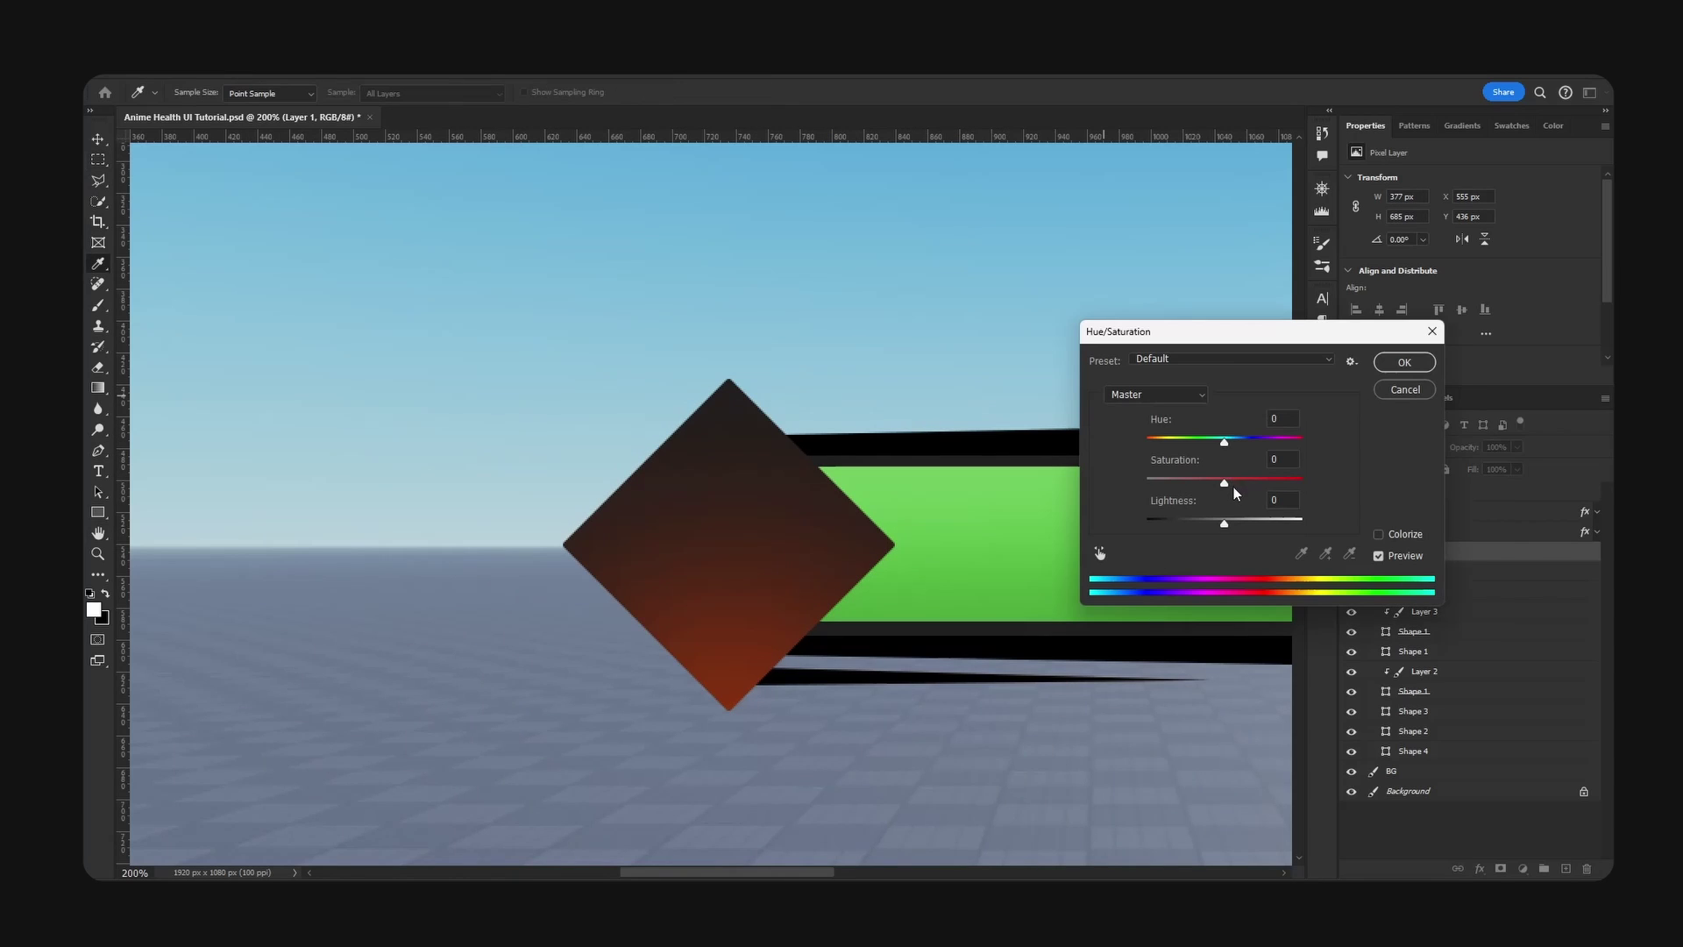
drag(1235, 485, 909, 512)
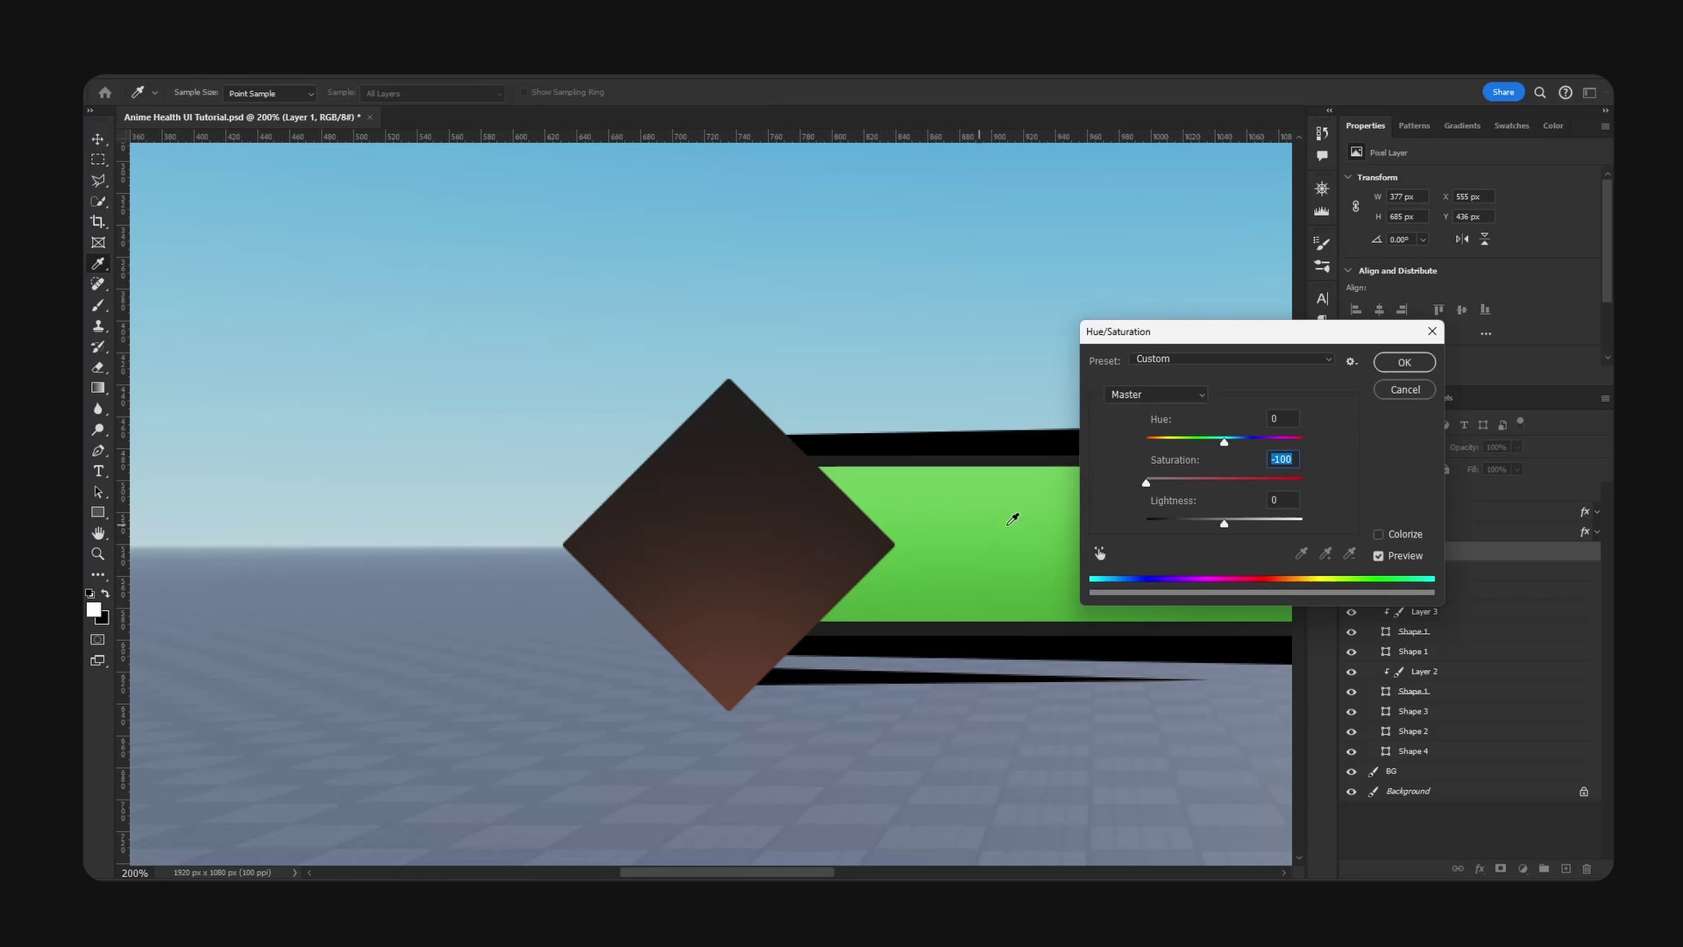
click(1403, 362)
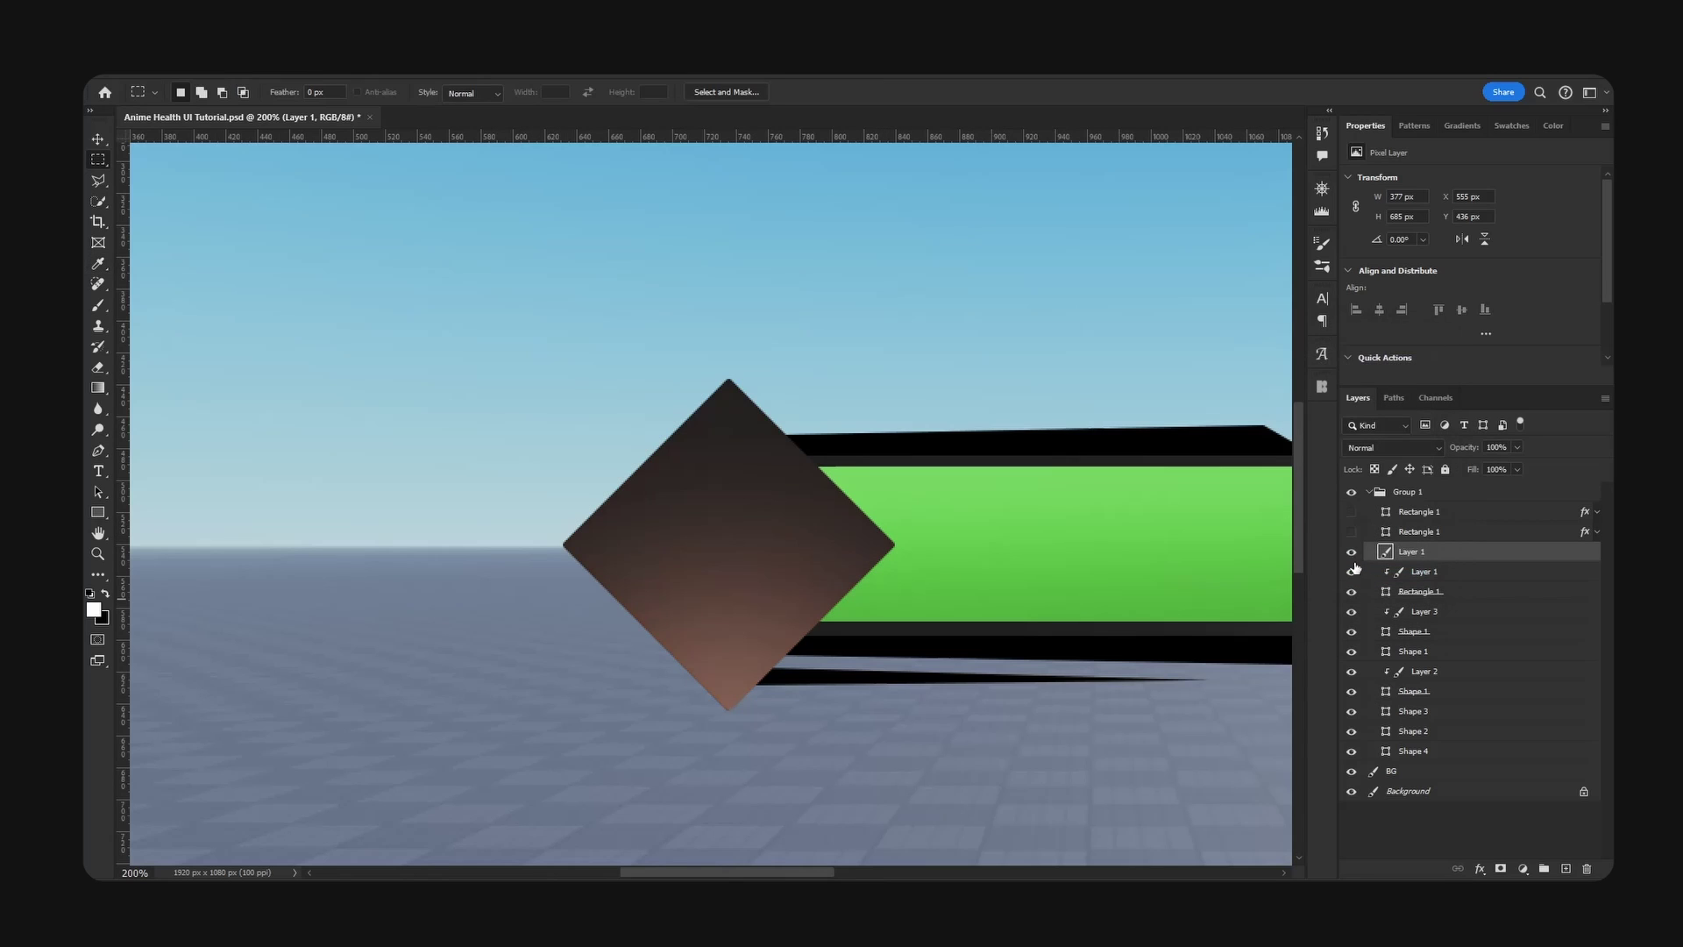
ctrl+drag(857, 550, 789, 558)
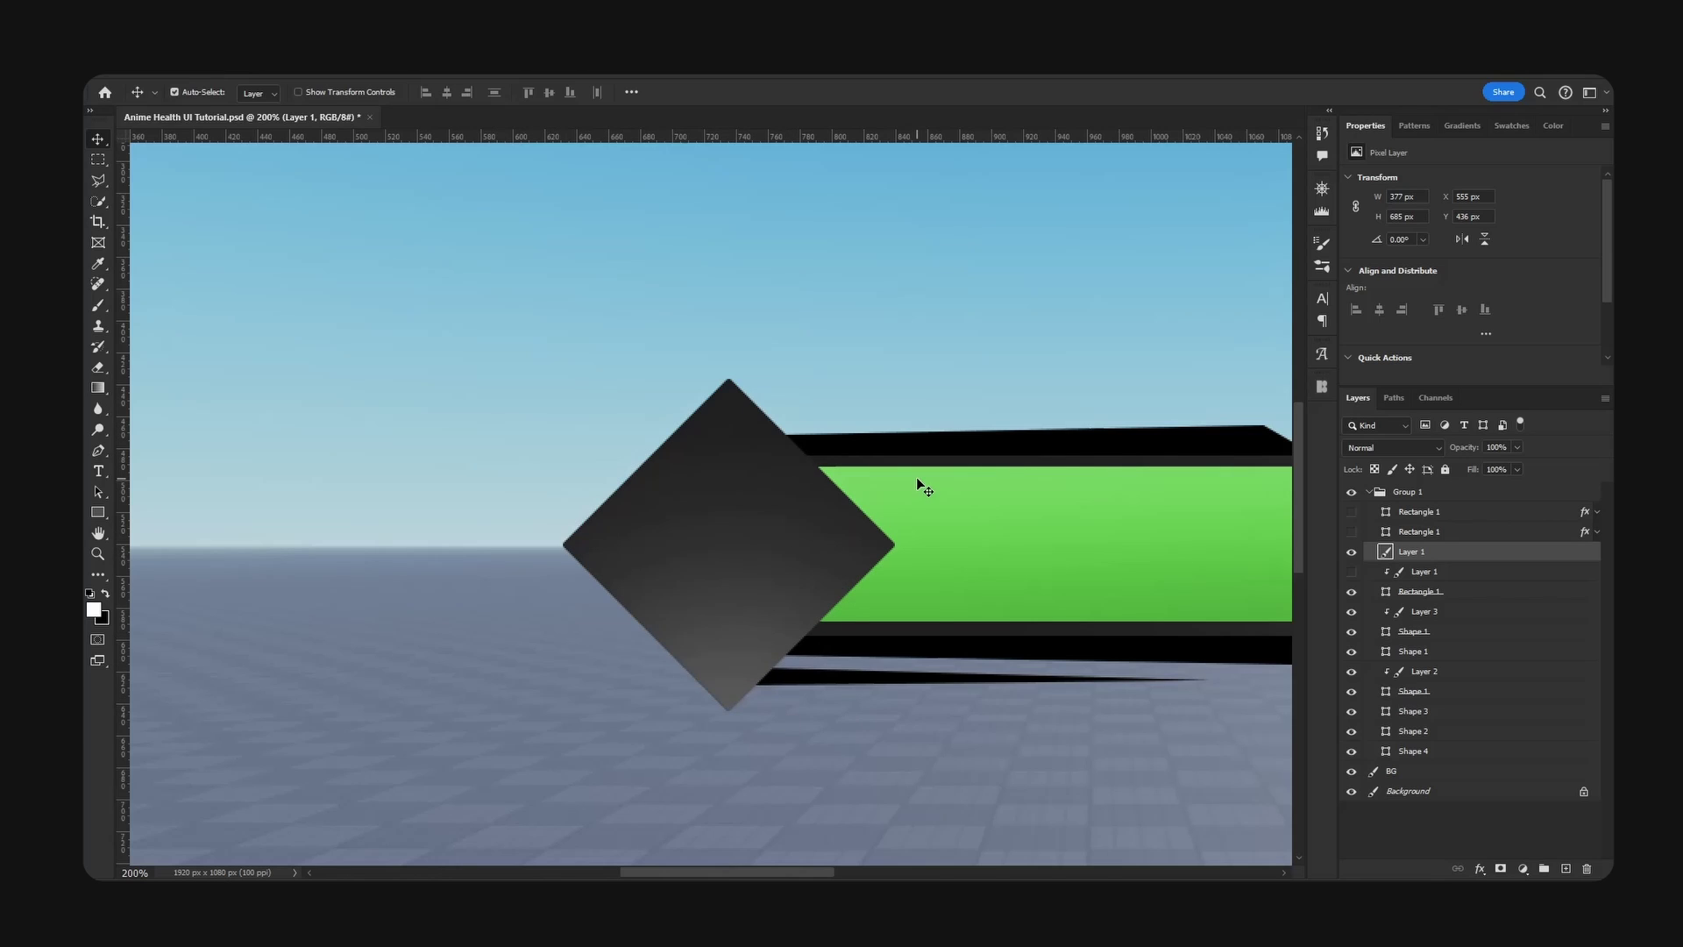
key(ctrl+z)
key(ctrl+shift+z)
- Export the desaturated glow copy as the PNG anime_avatarGlow and delete that layer
right_click(1461, 554)
click(1374, 299)
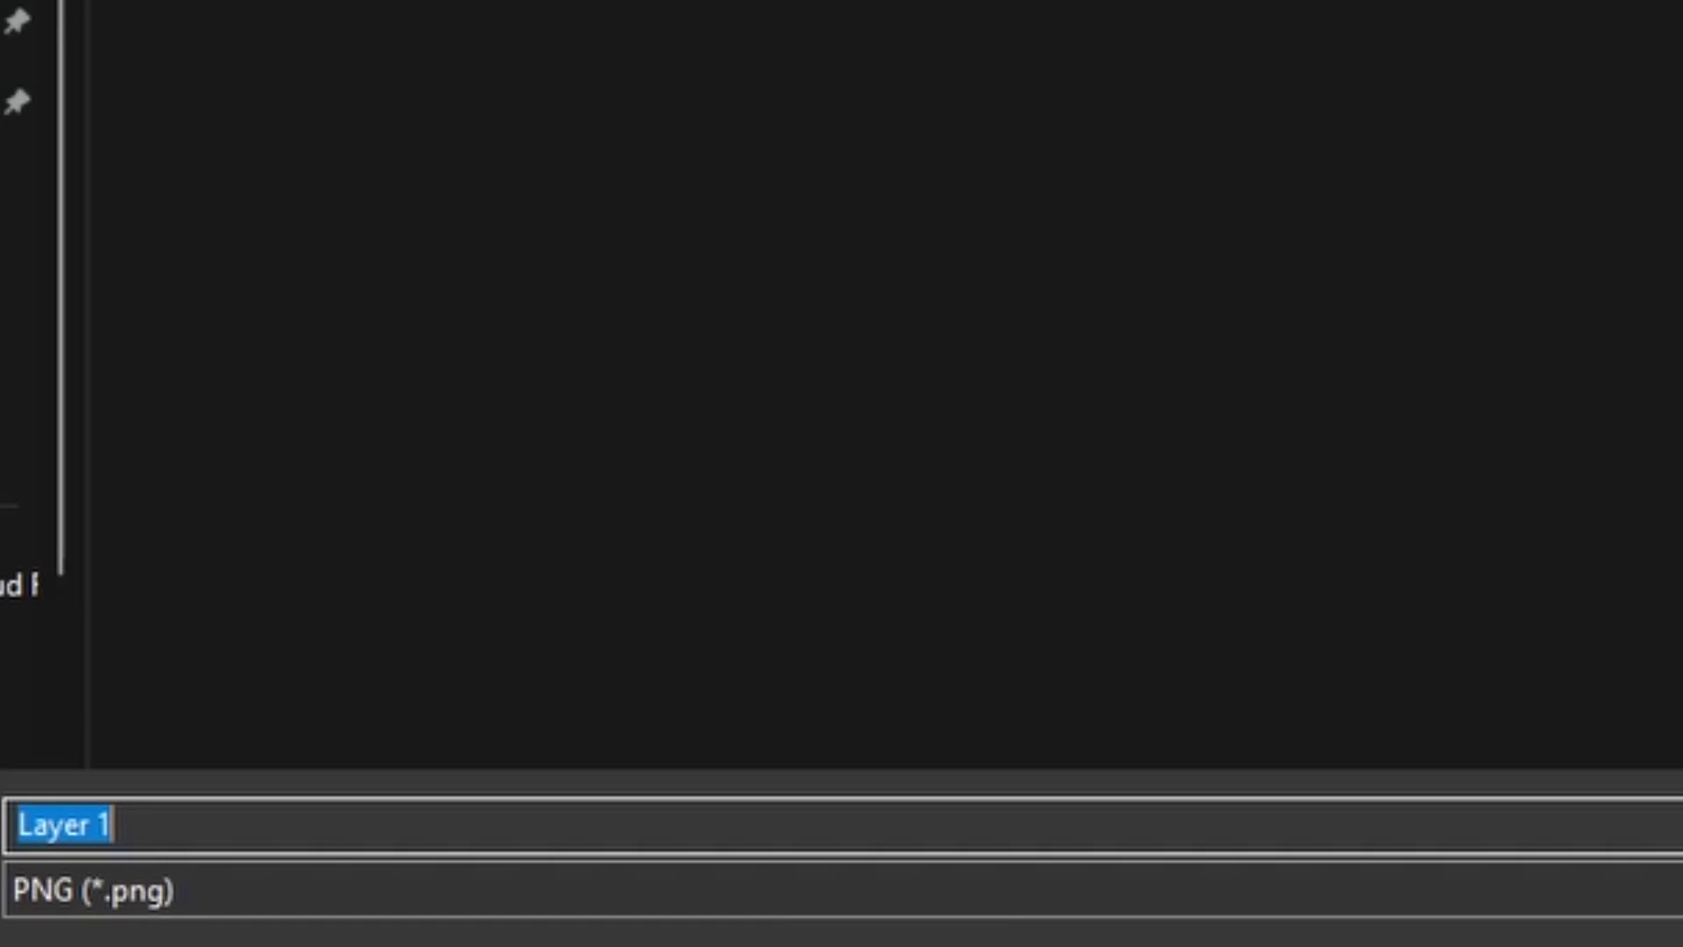
text(anime_avat)
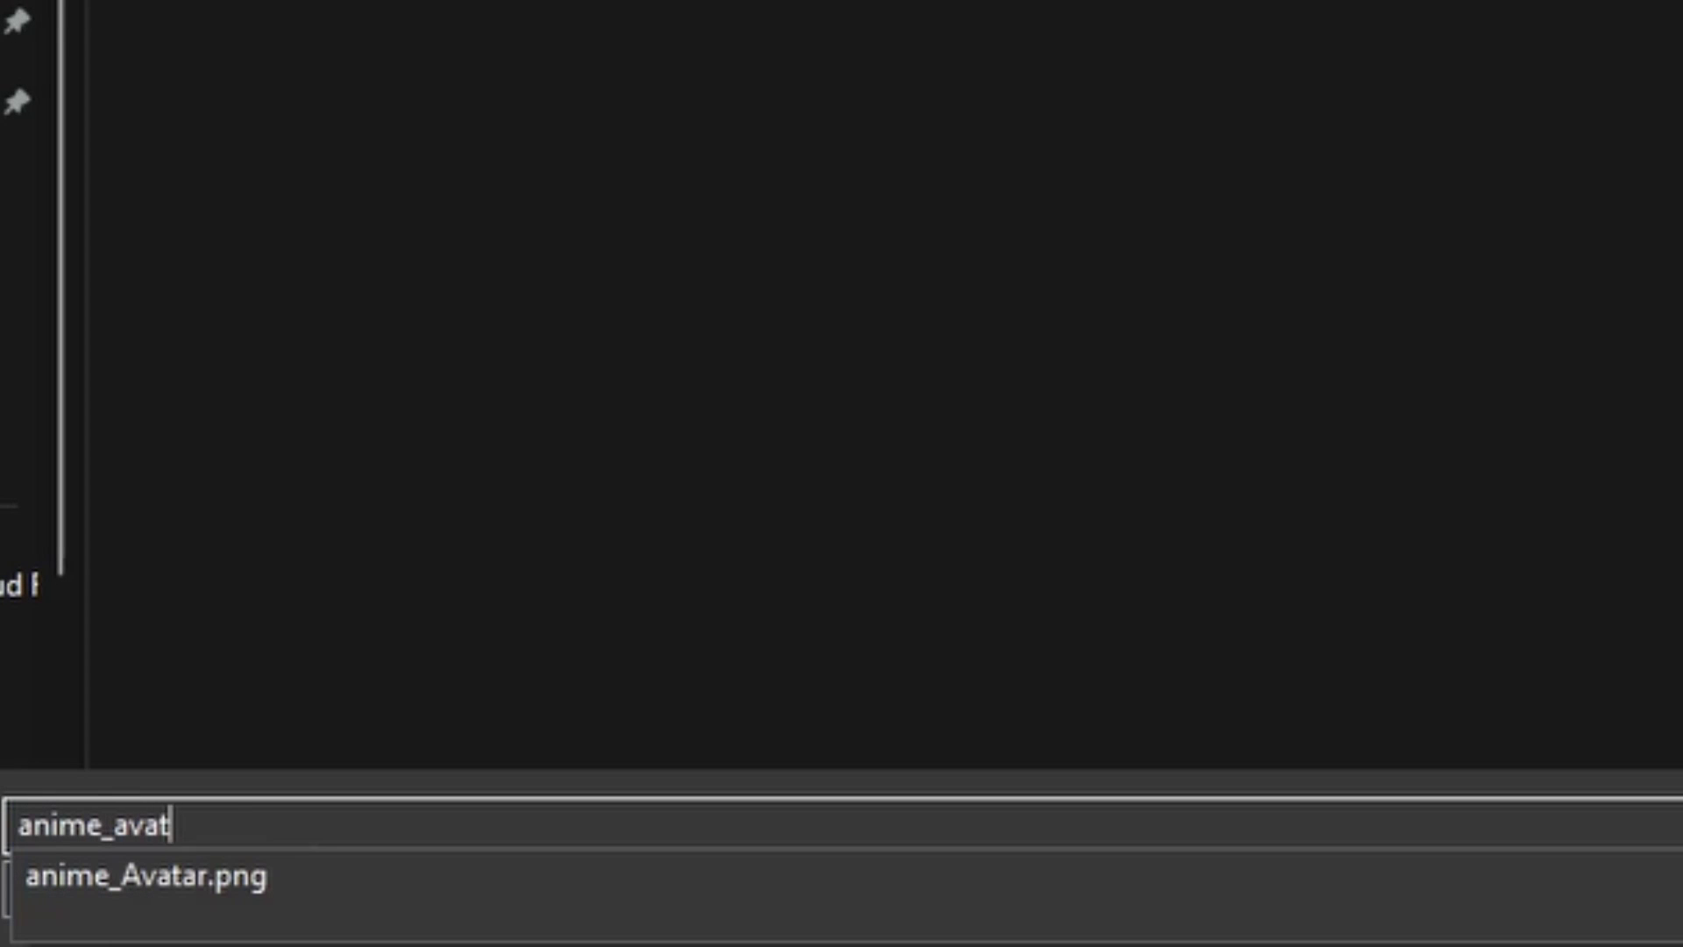
text(arGlow)
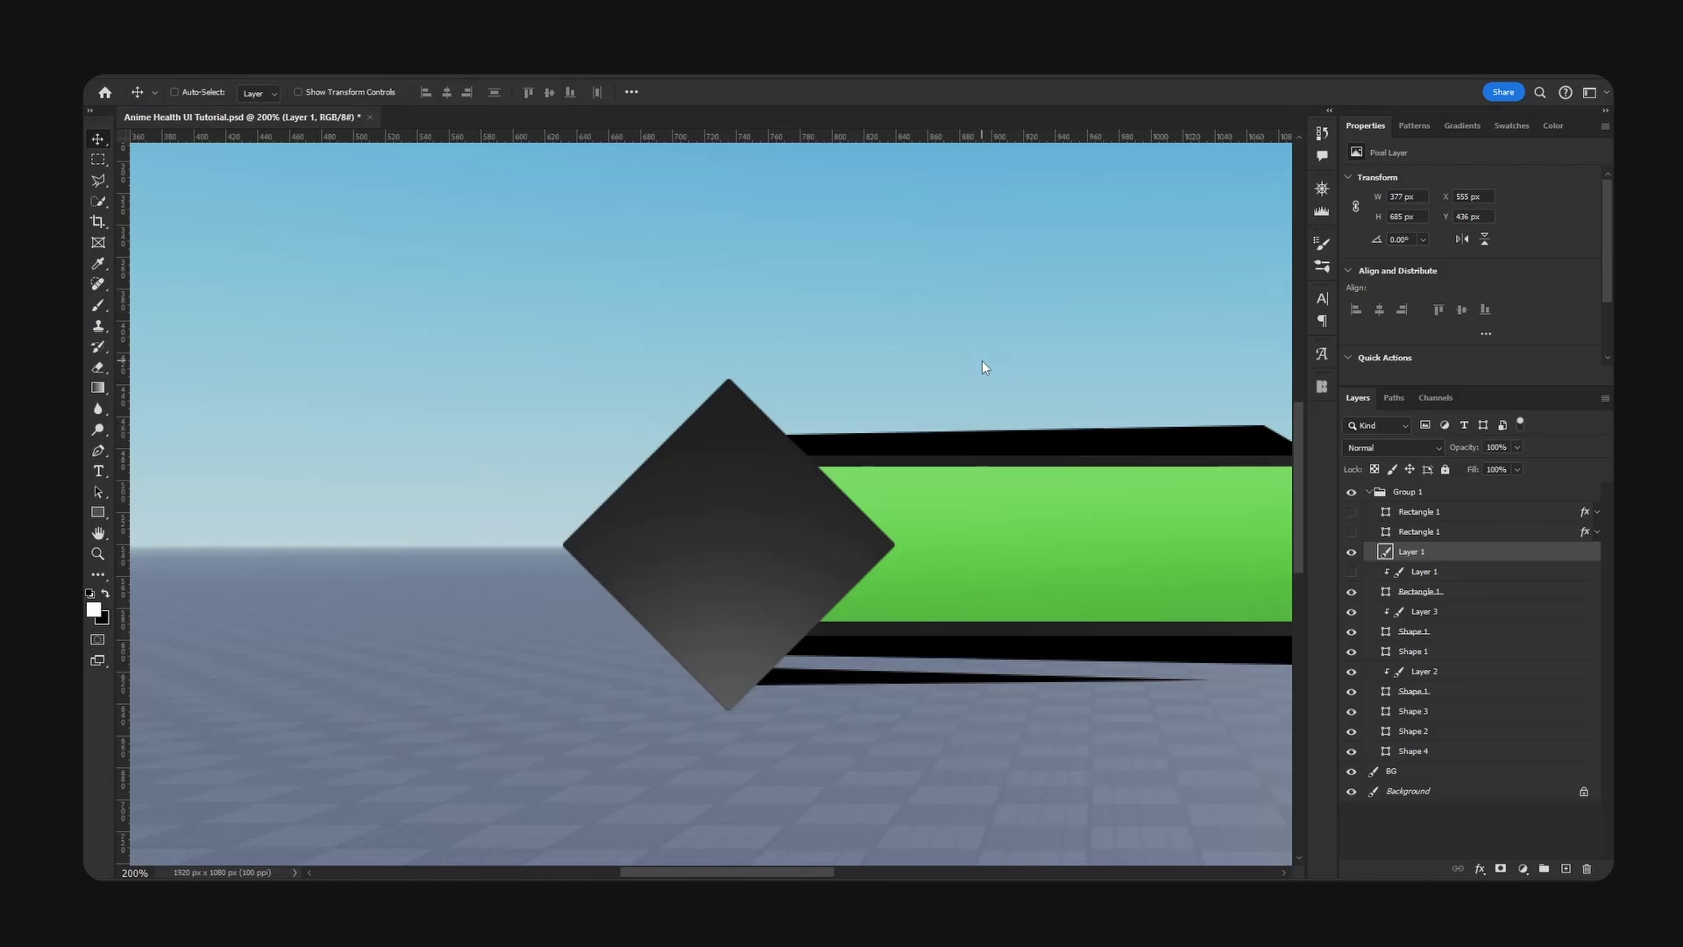
key(Delete)
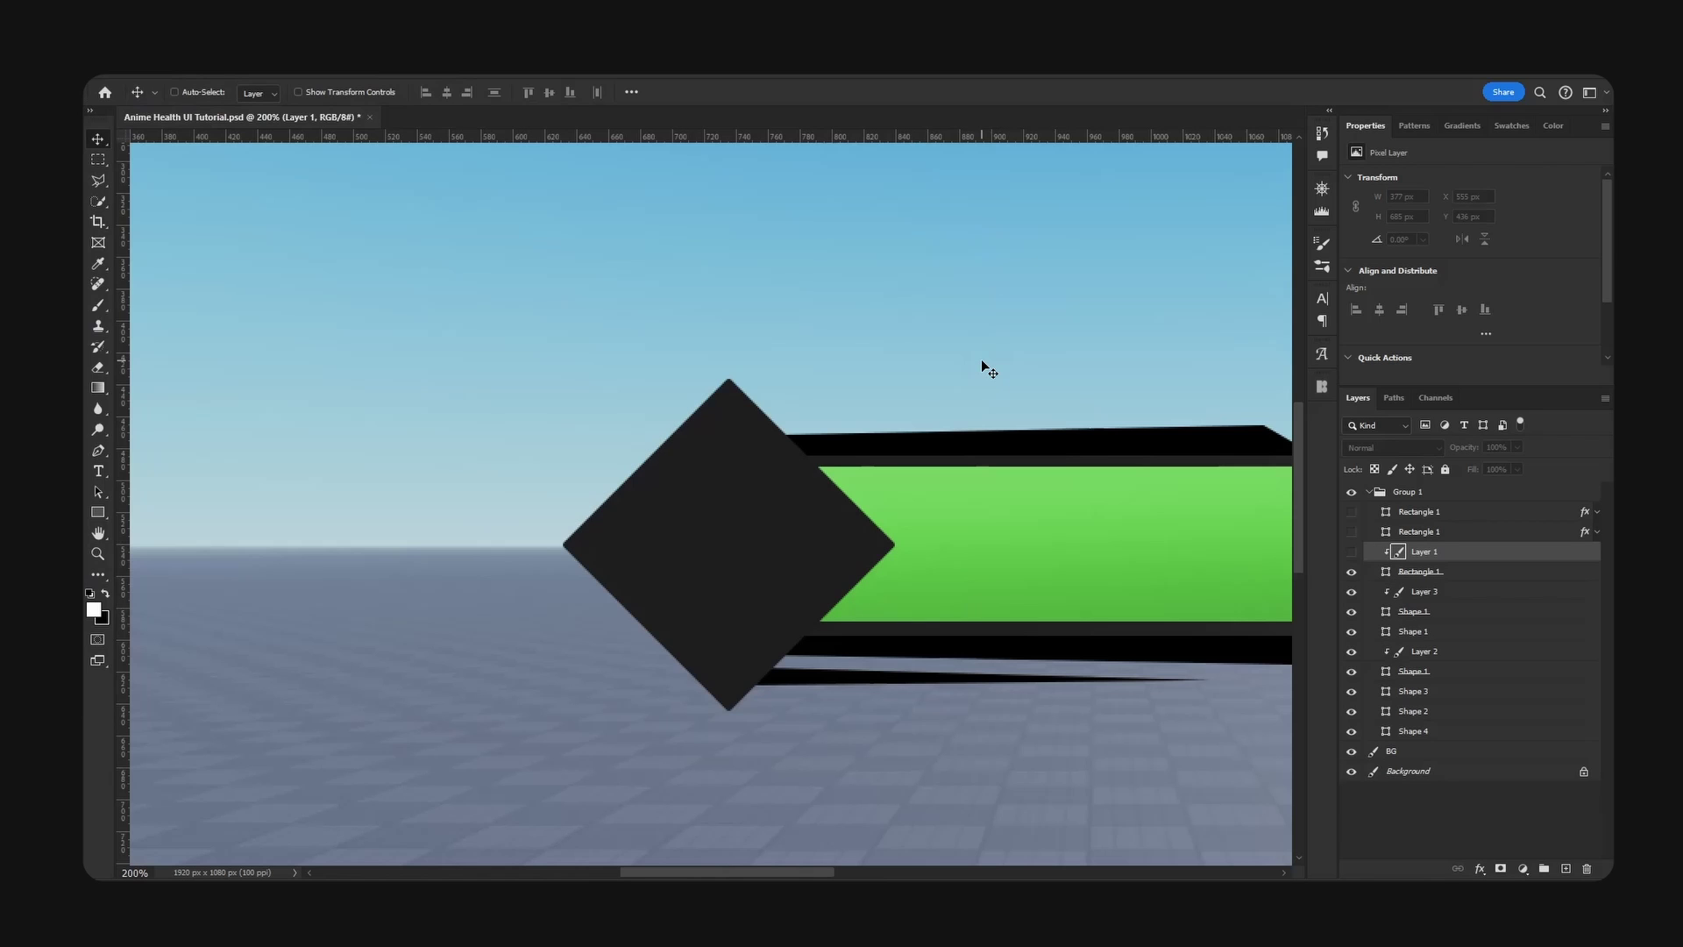
- Show the orange glow and emblem outline layers again and remove the outline's gradient effect
click(1351, 552)
click(1350, 531)
click(1381, 532)
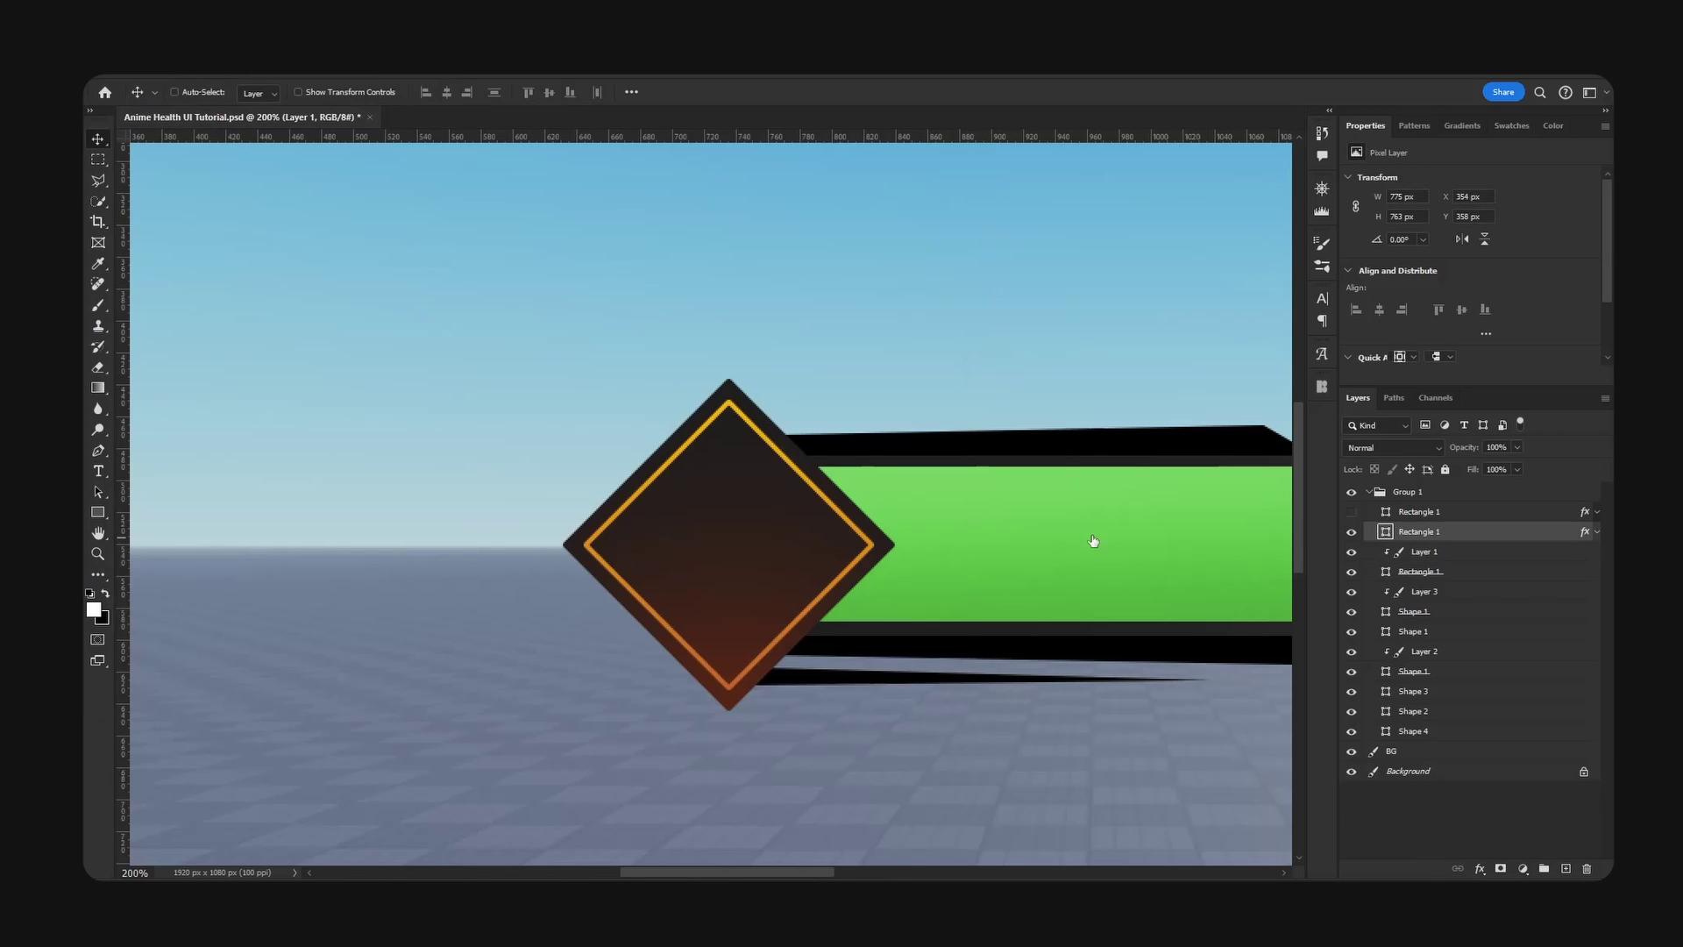
drag(1587, 537, 1585, 870)
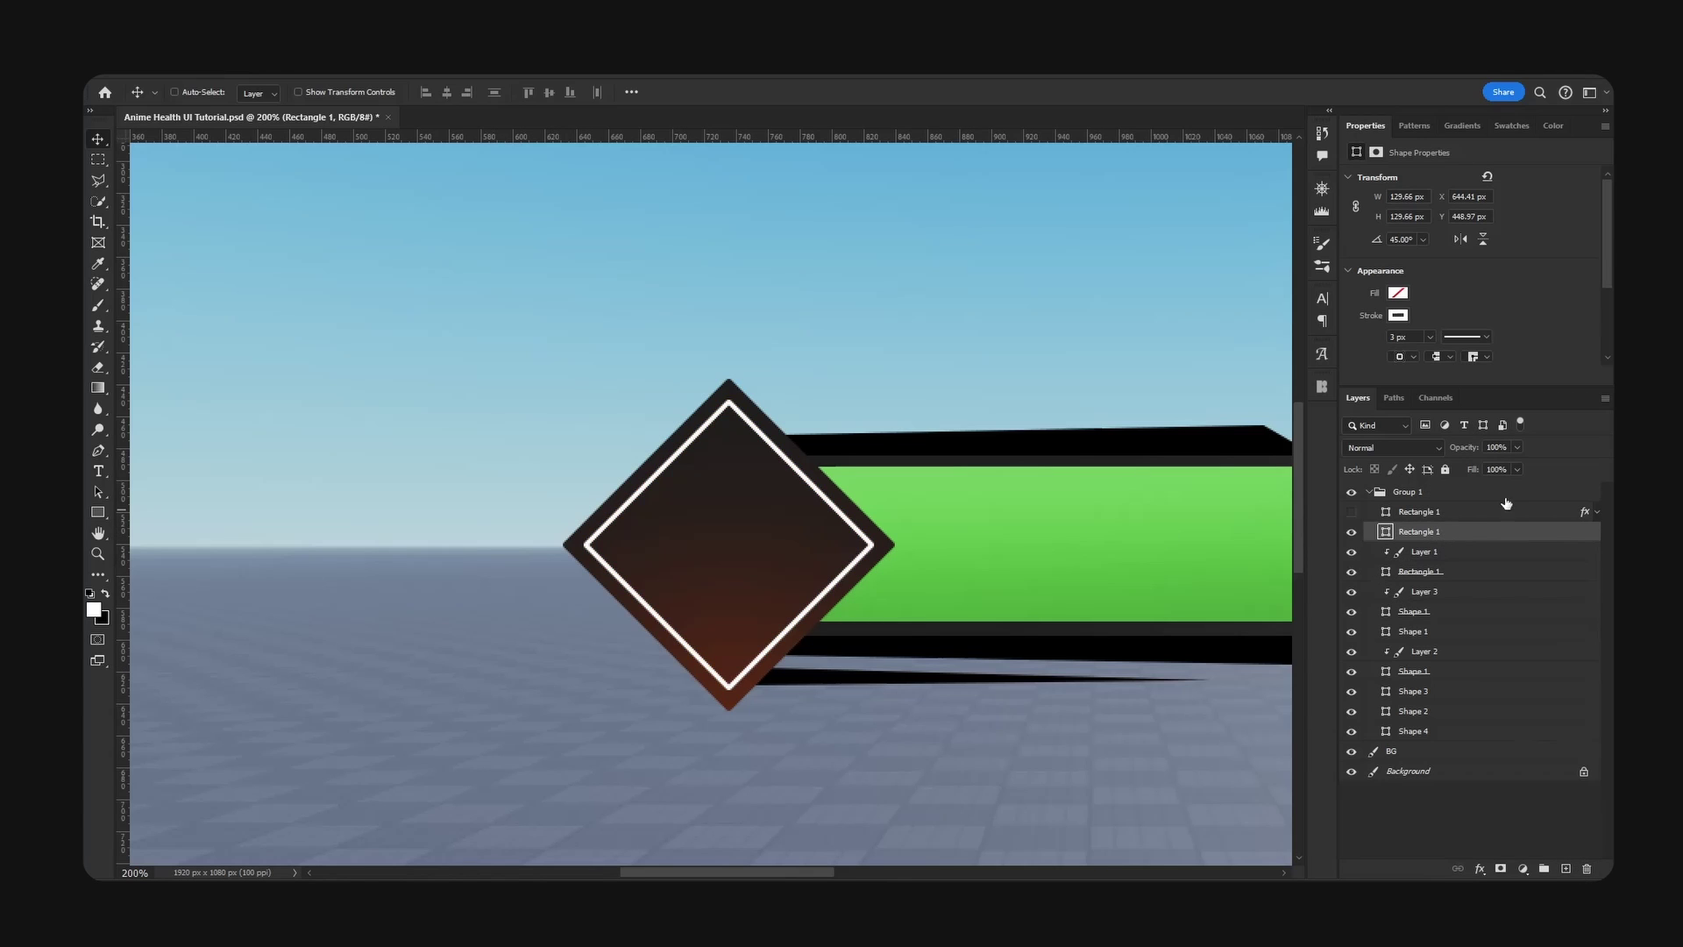
- Export the white emblem outline as the PNG anime_AvatarRing
right_click(1499, 537)
click(1403, 297)
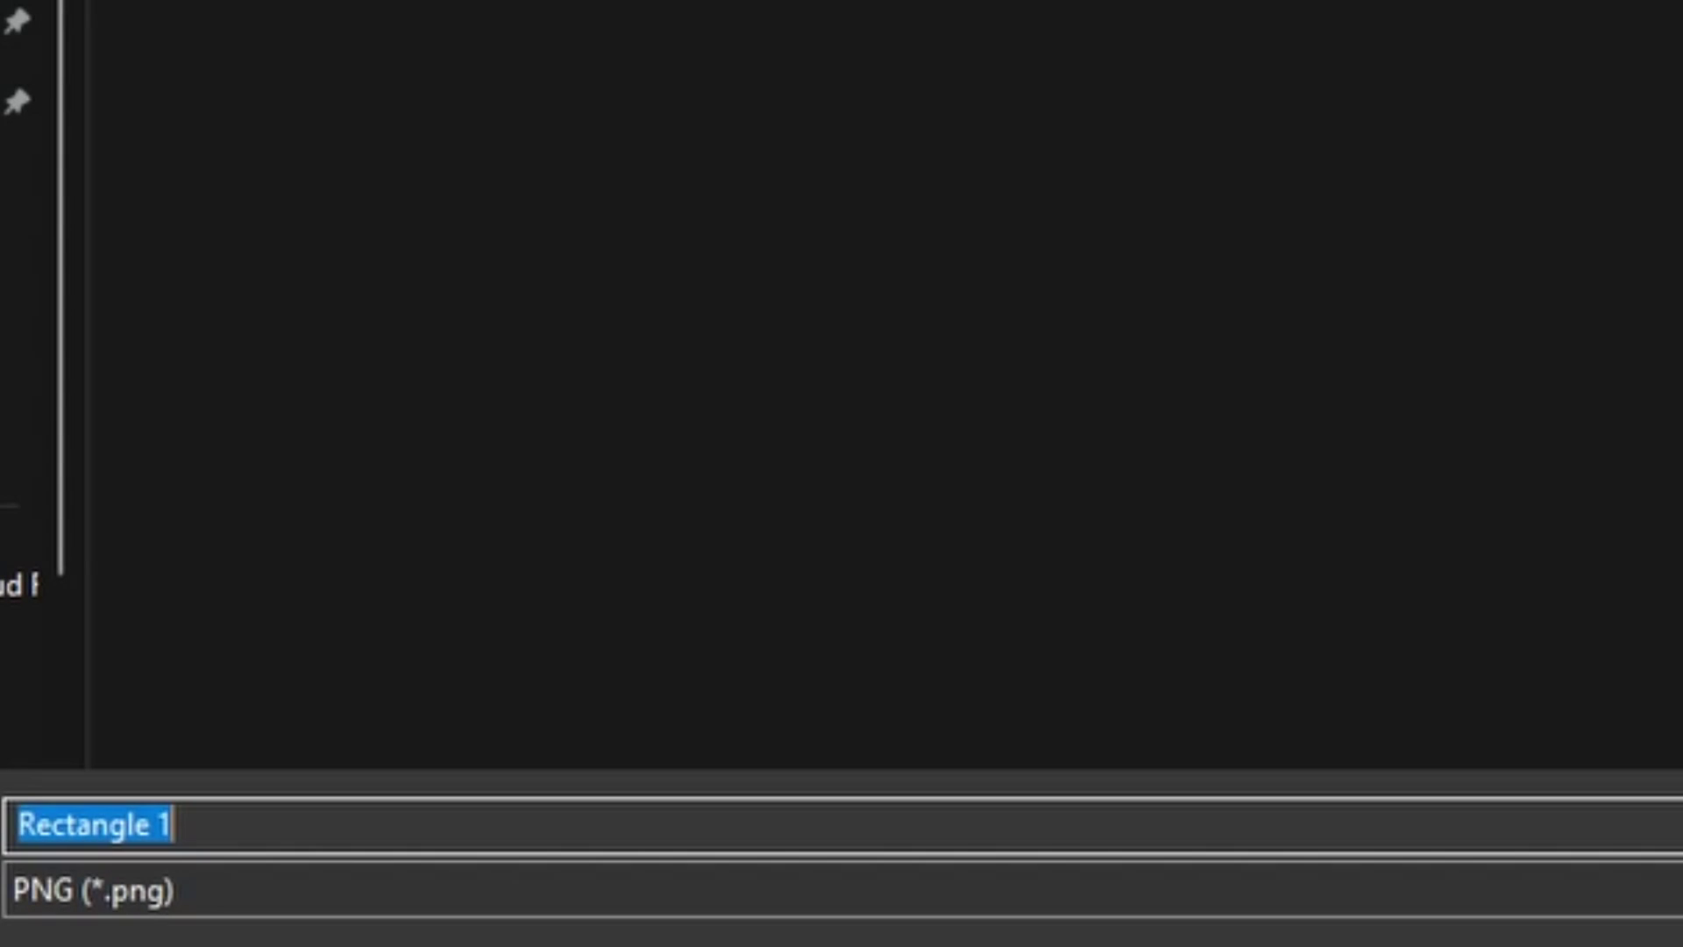
text(ava)
key(BackSpace)
key(BackSpace)
key(BackSpace)
text(anime_A)
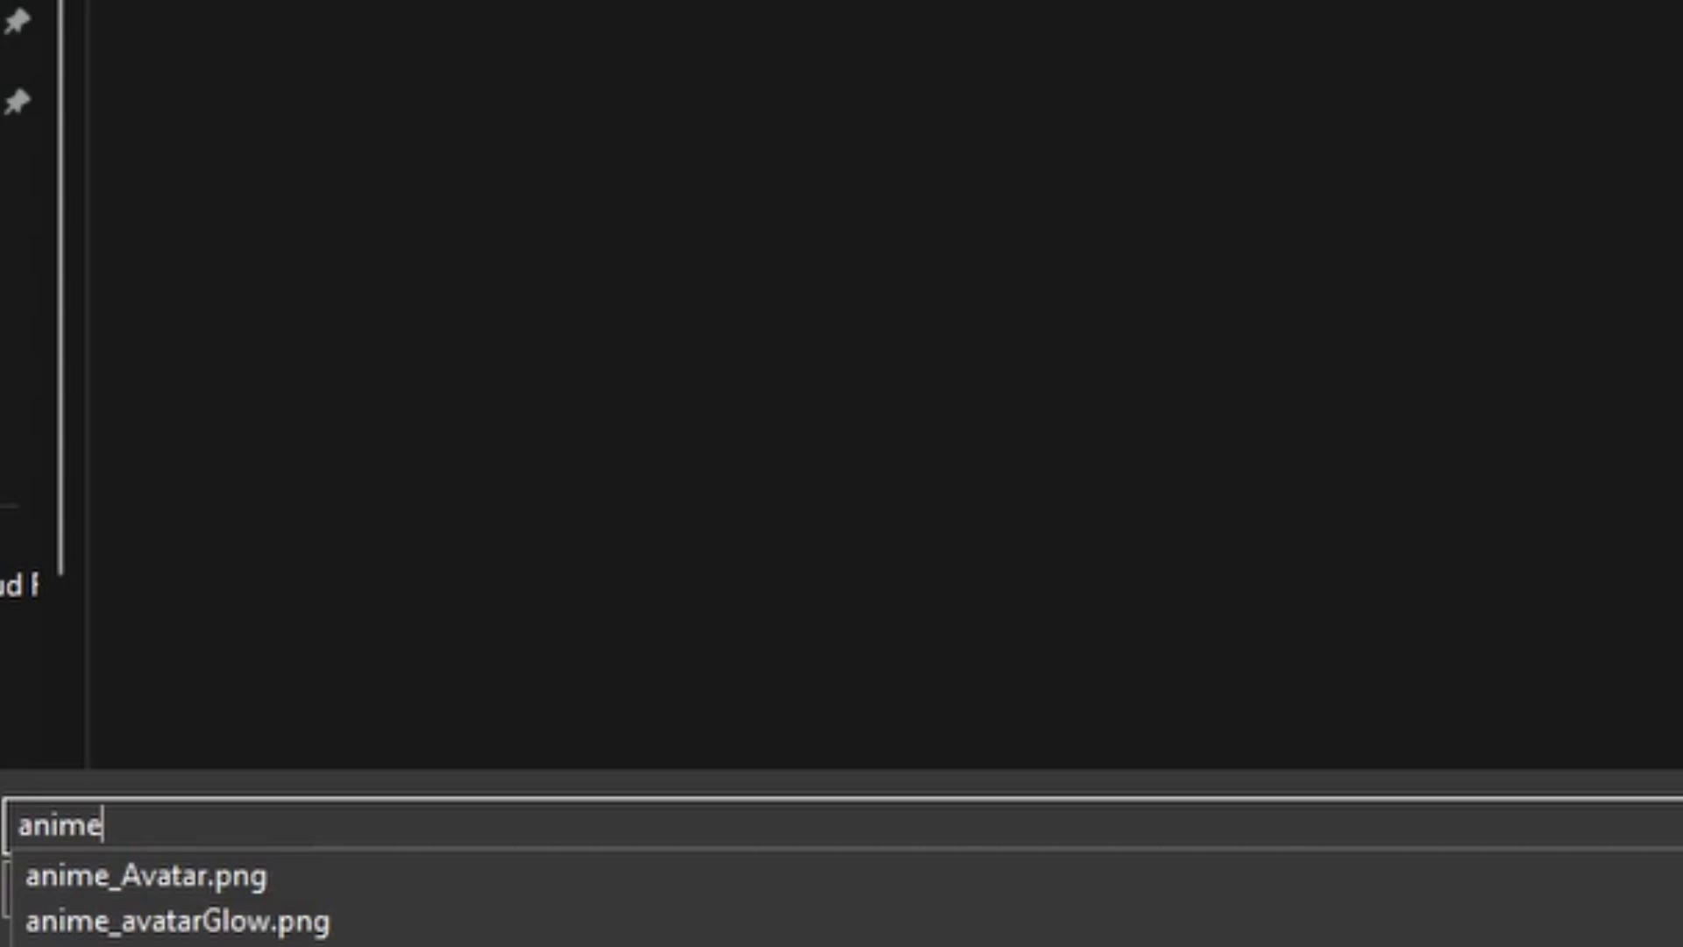
text(vatarRi)
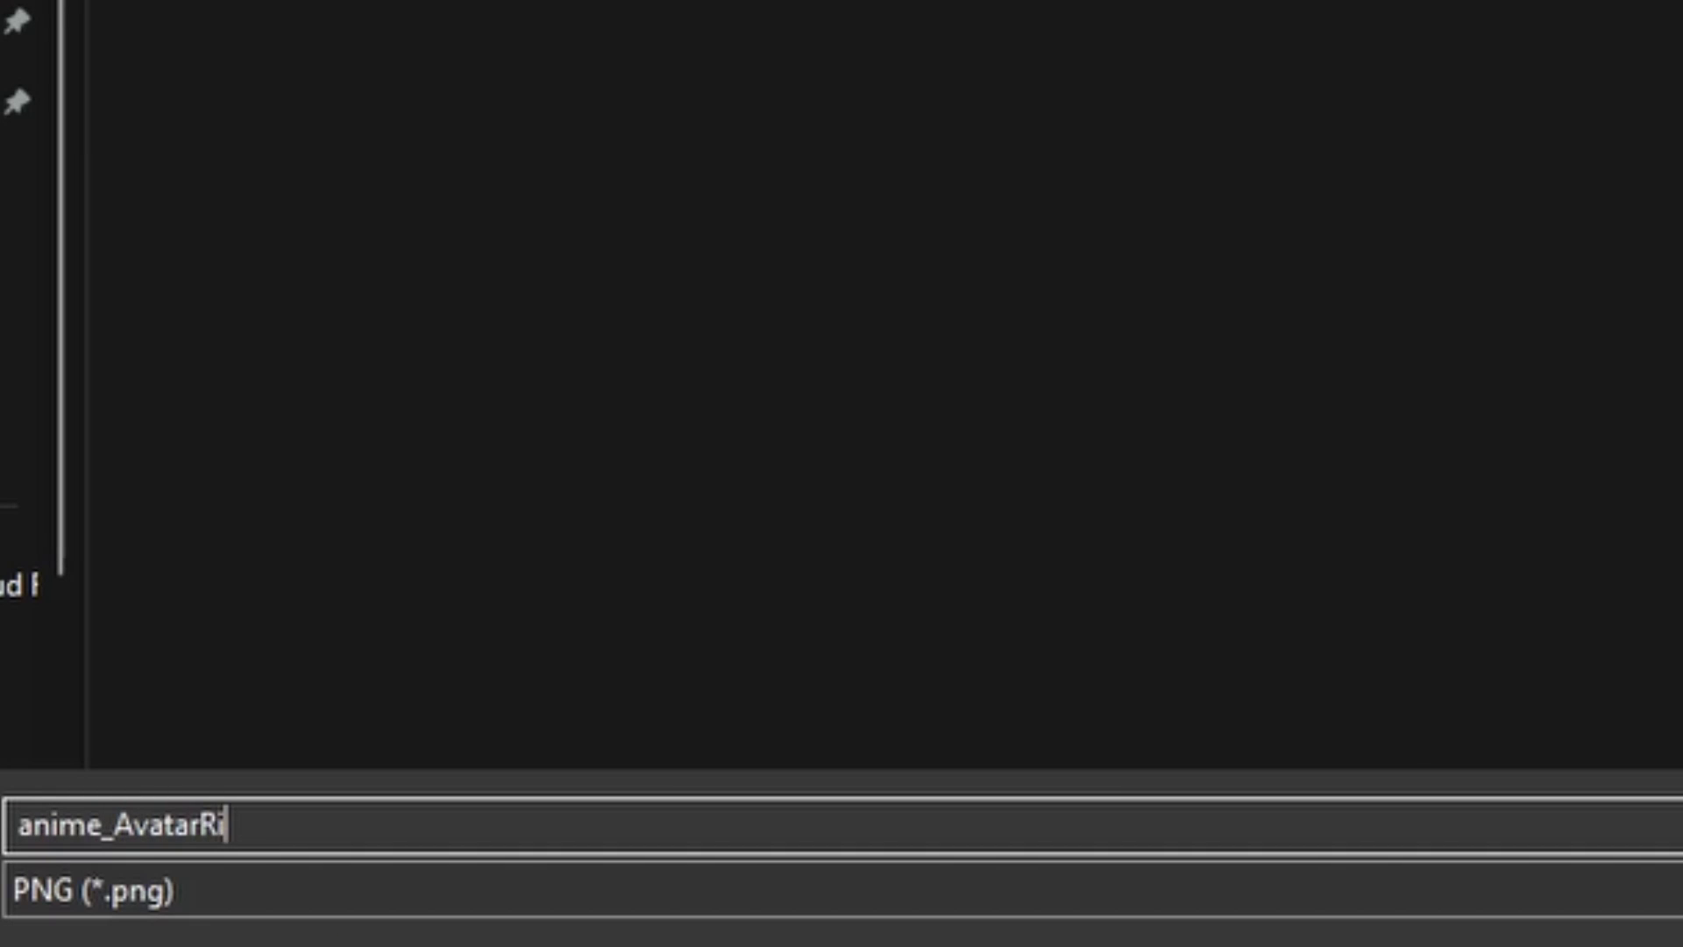
text(ng)
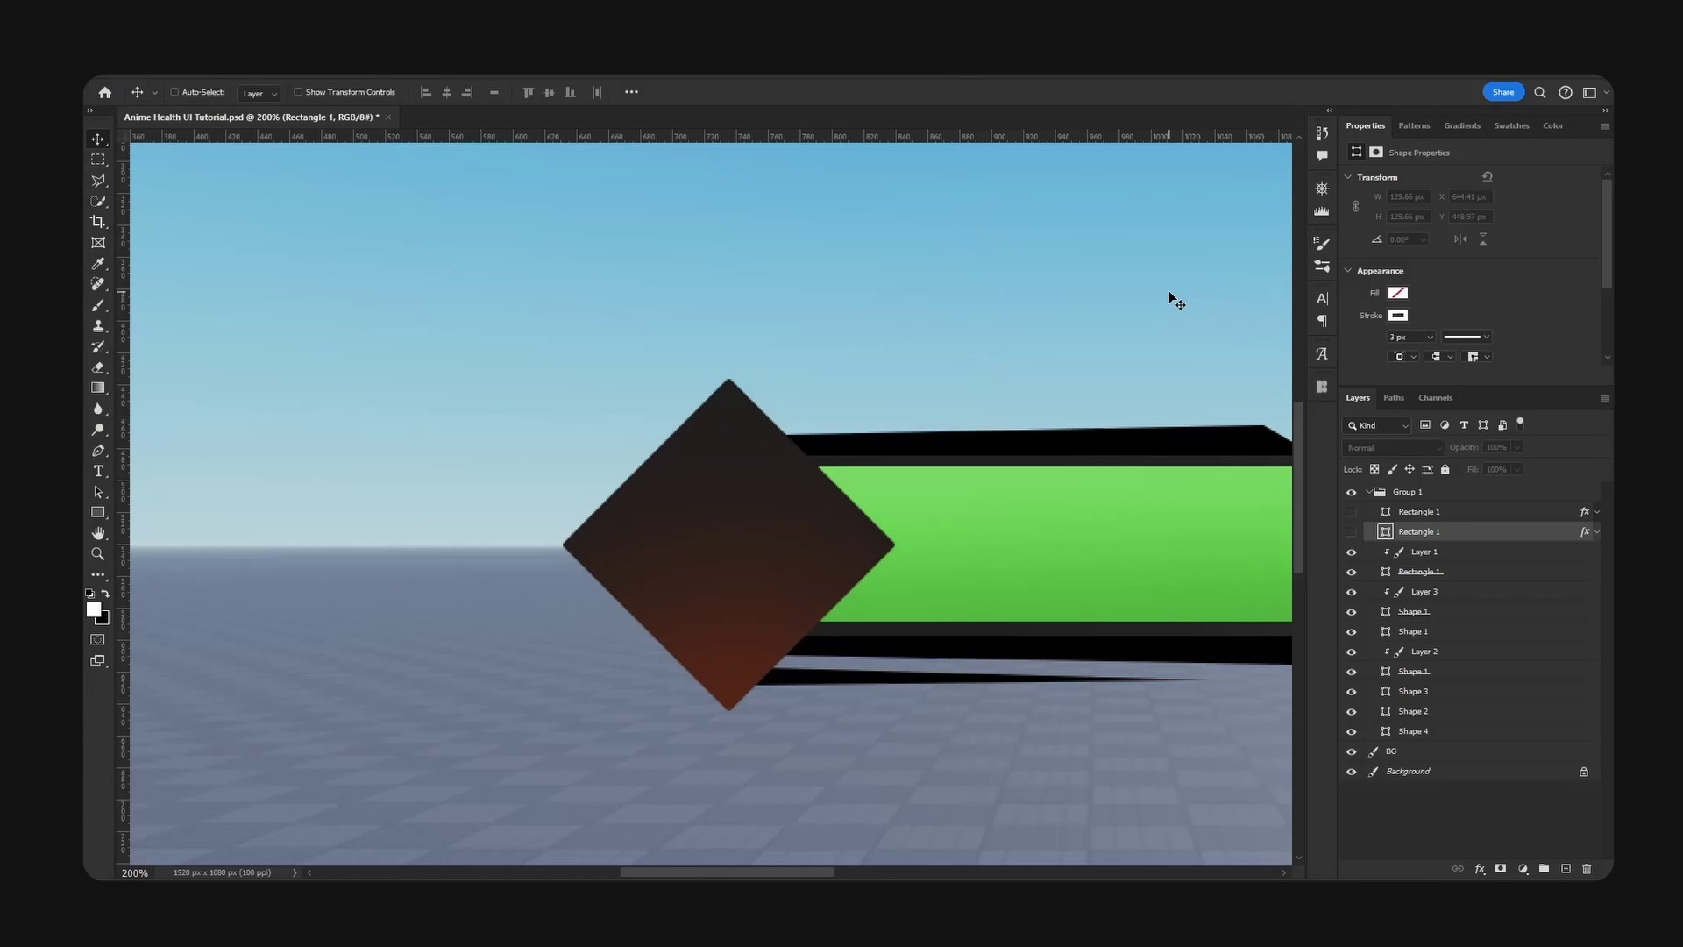
- Show the small badge and orange emblem outline layers again, and select the badge layer
click(1350, 512)
click(1455, 512)
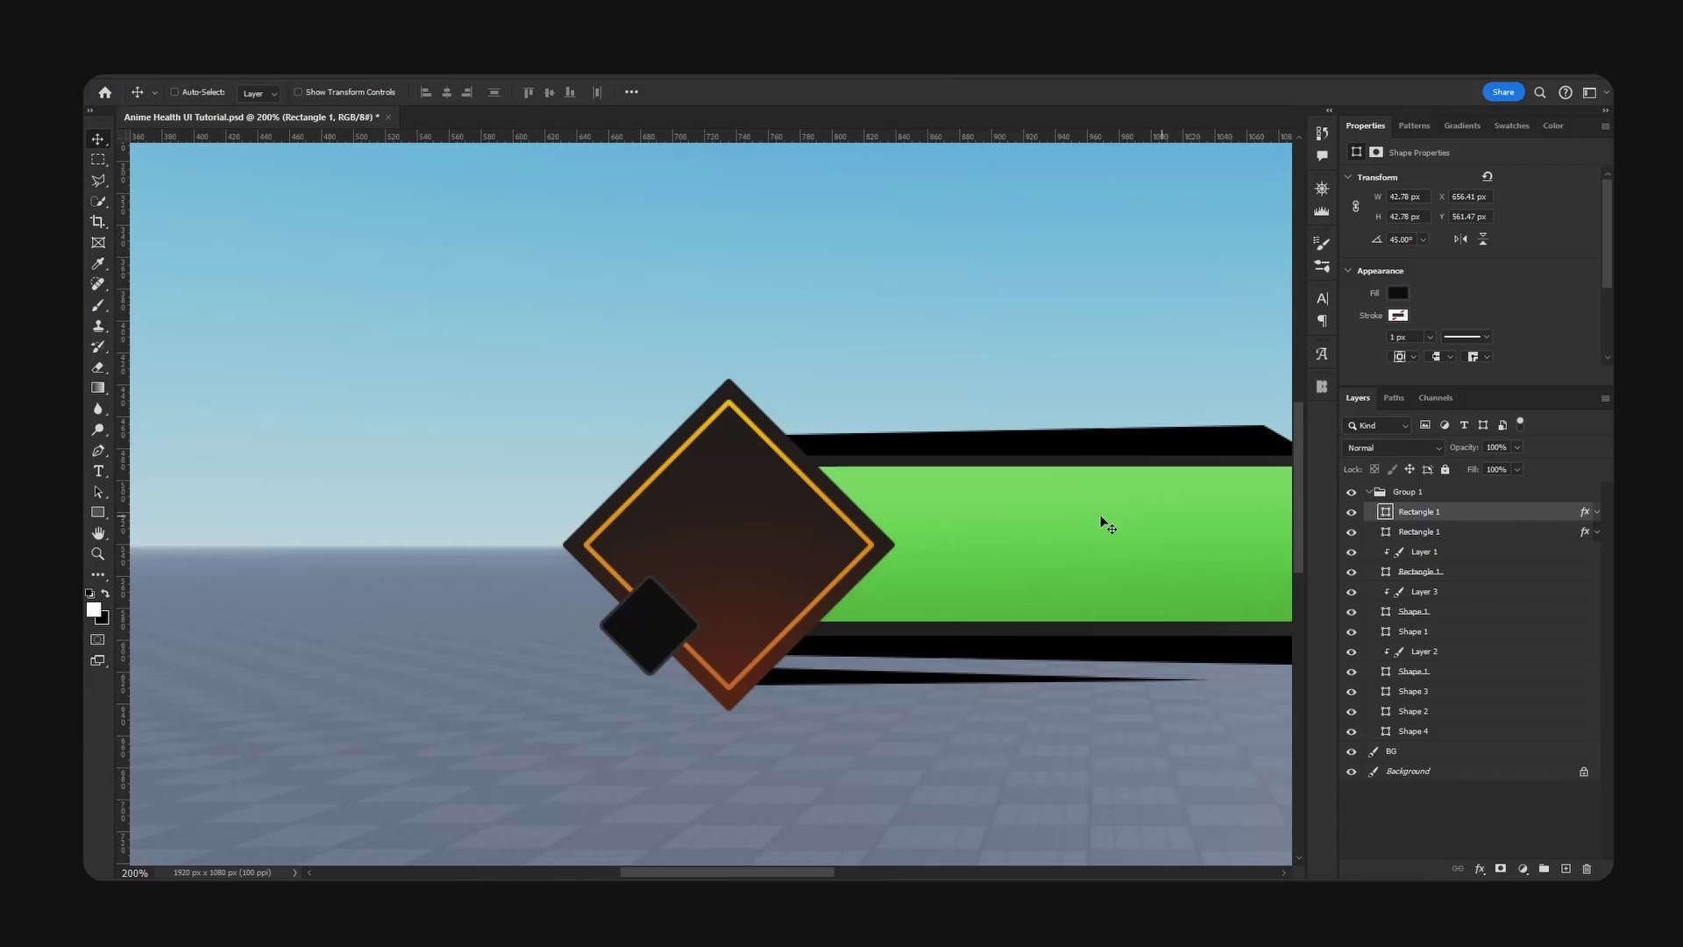
drag(739, 620, 737, 676)
key(ctrl+z)
scroll(844, 670, down, 1)
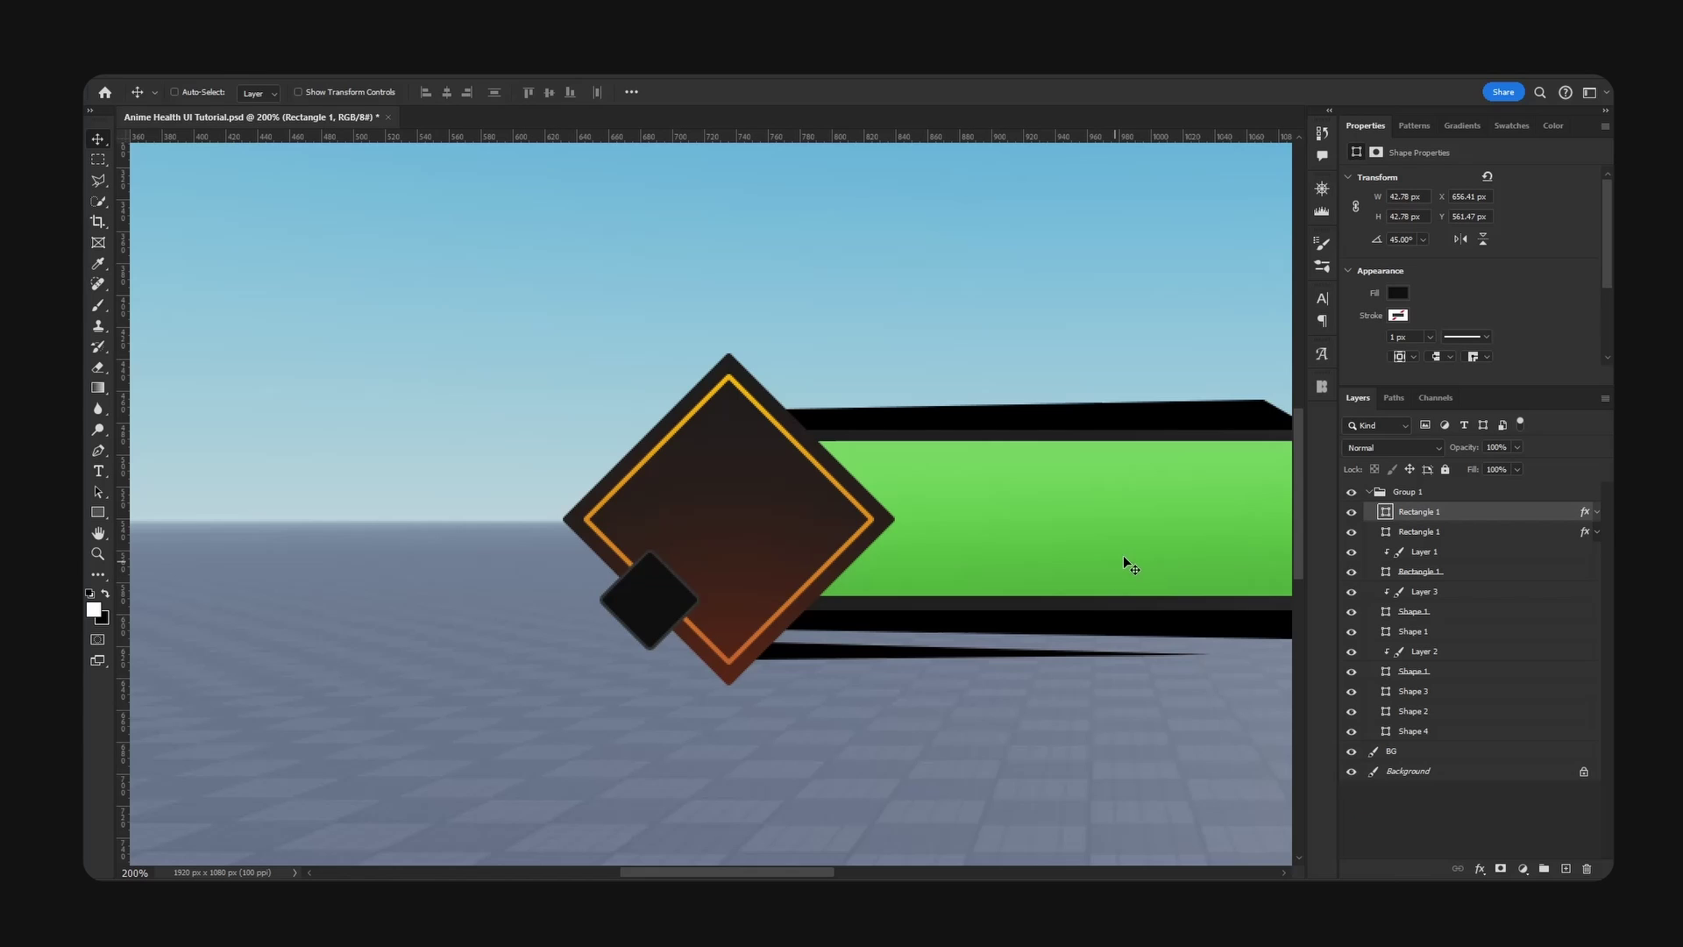
- Hide the green health fill Shape 1 together with its clipped shading layer, Layer 3
drag(1123, 561, 725, 496)
click(1413, 596)
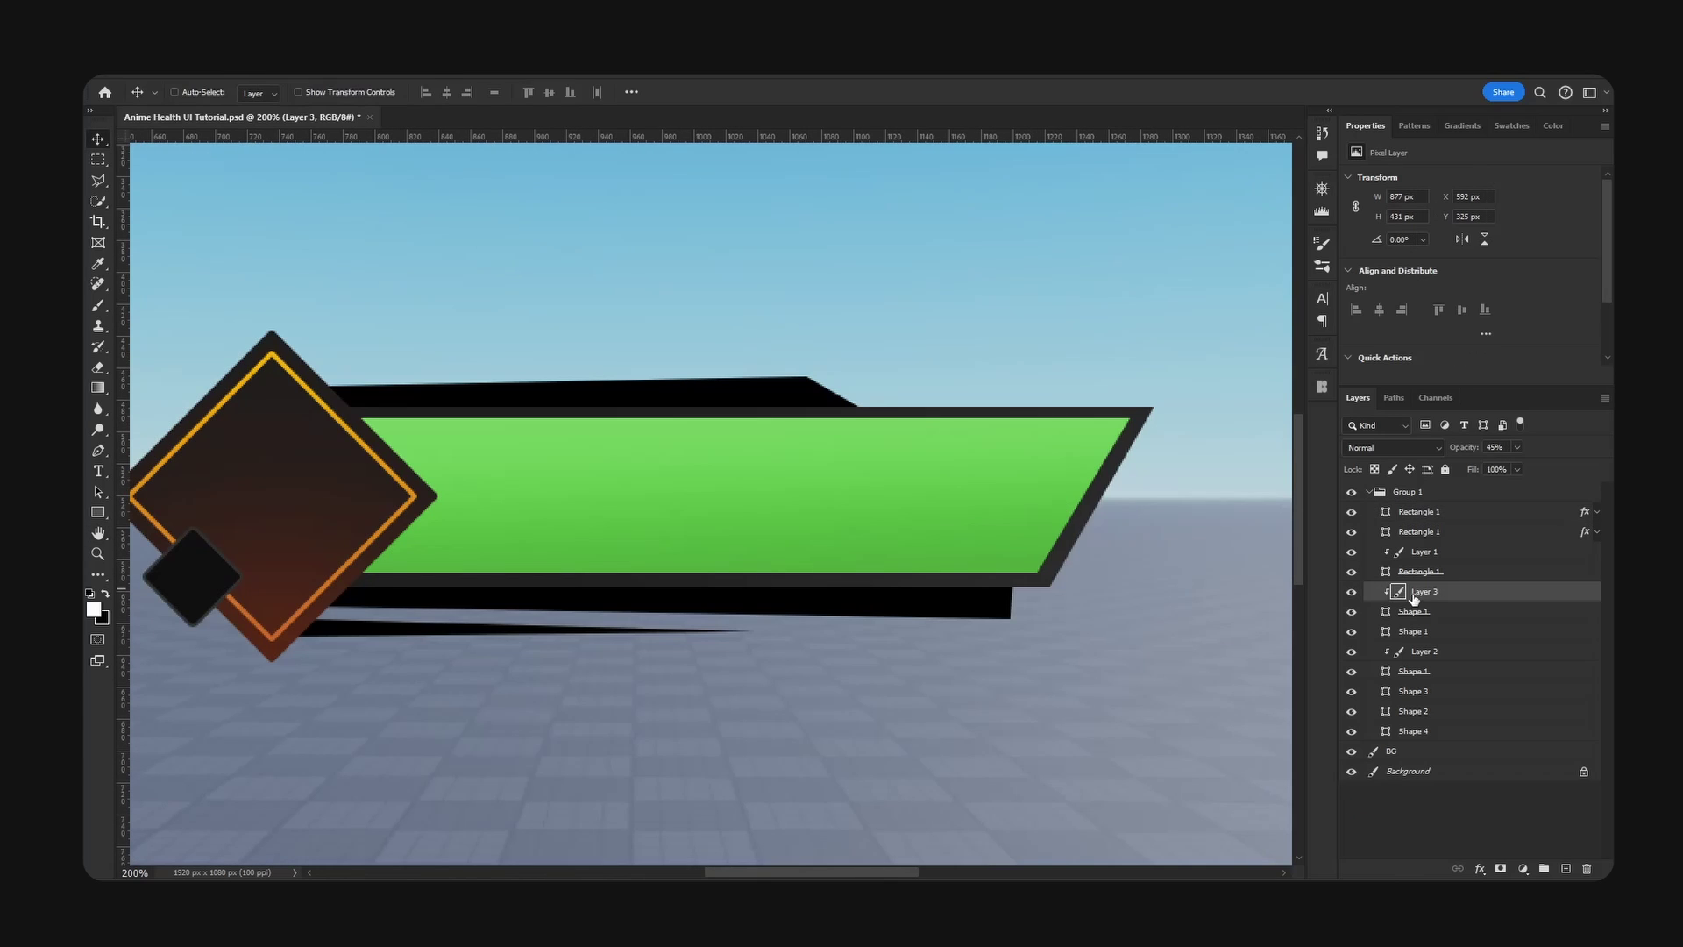
click(1351, 593)
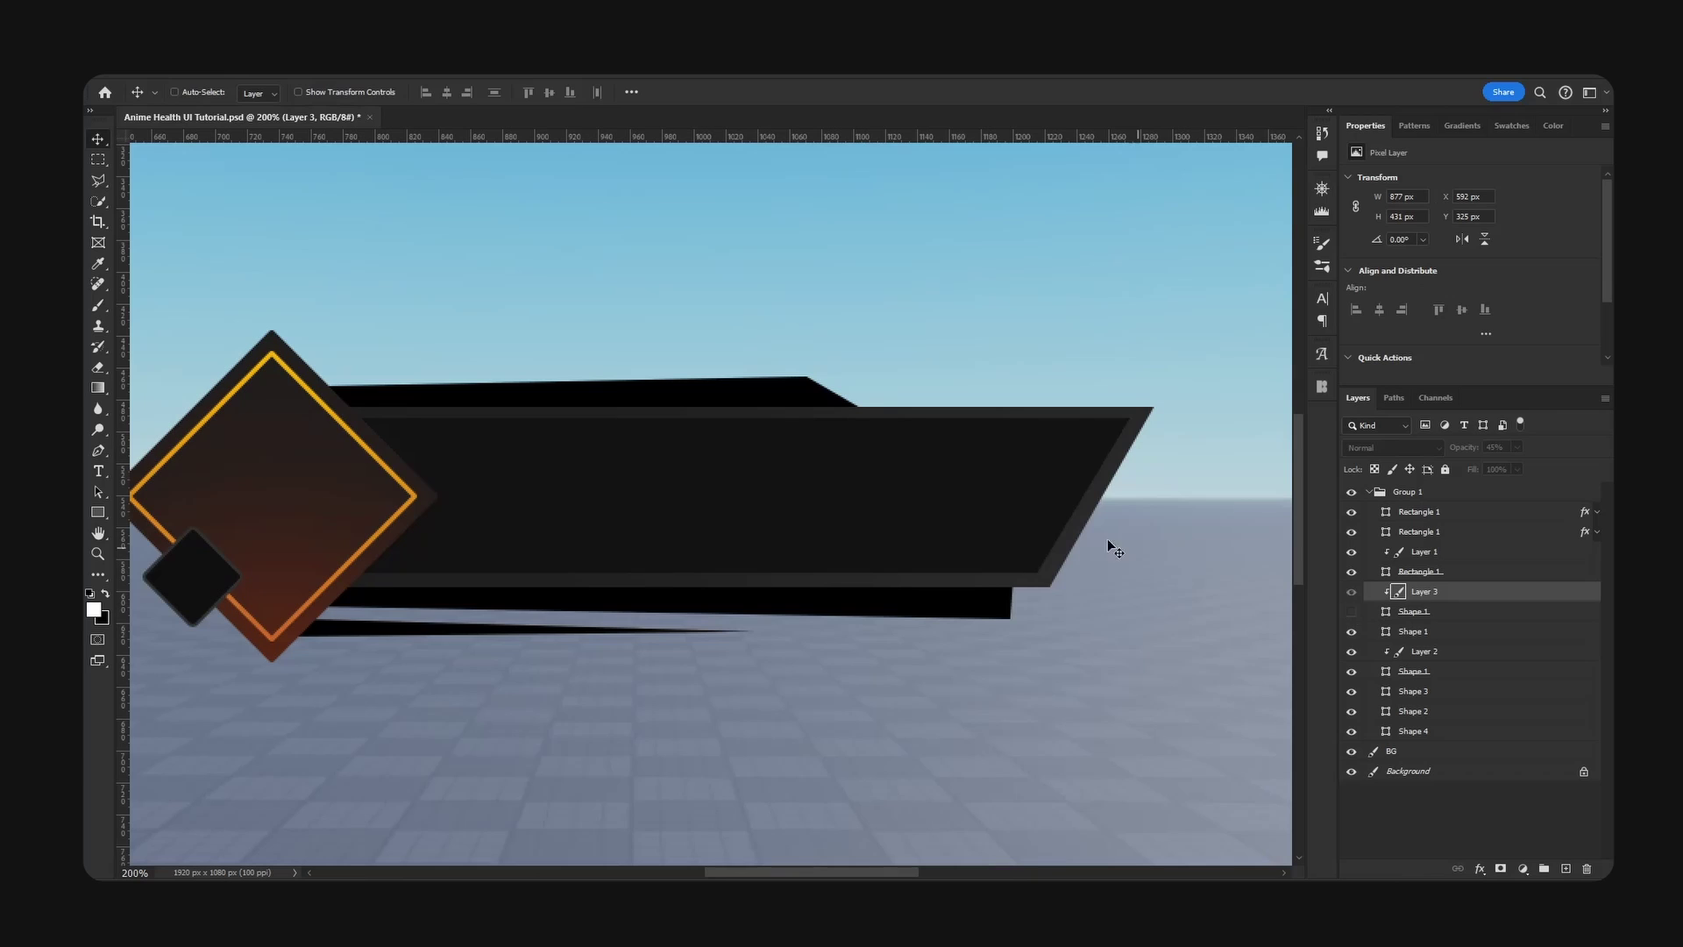
click(1351, 591)
click(1350, 592)
- Group all the health bar layers from Layer 3 down to Shape 4
ctrl+click(779, 391)
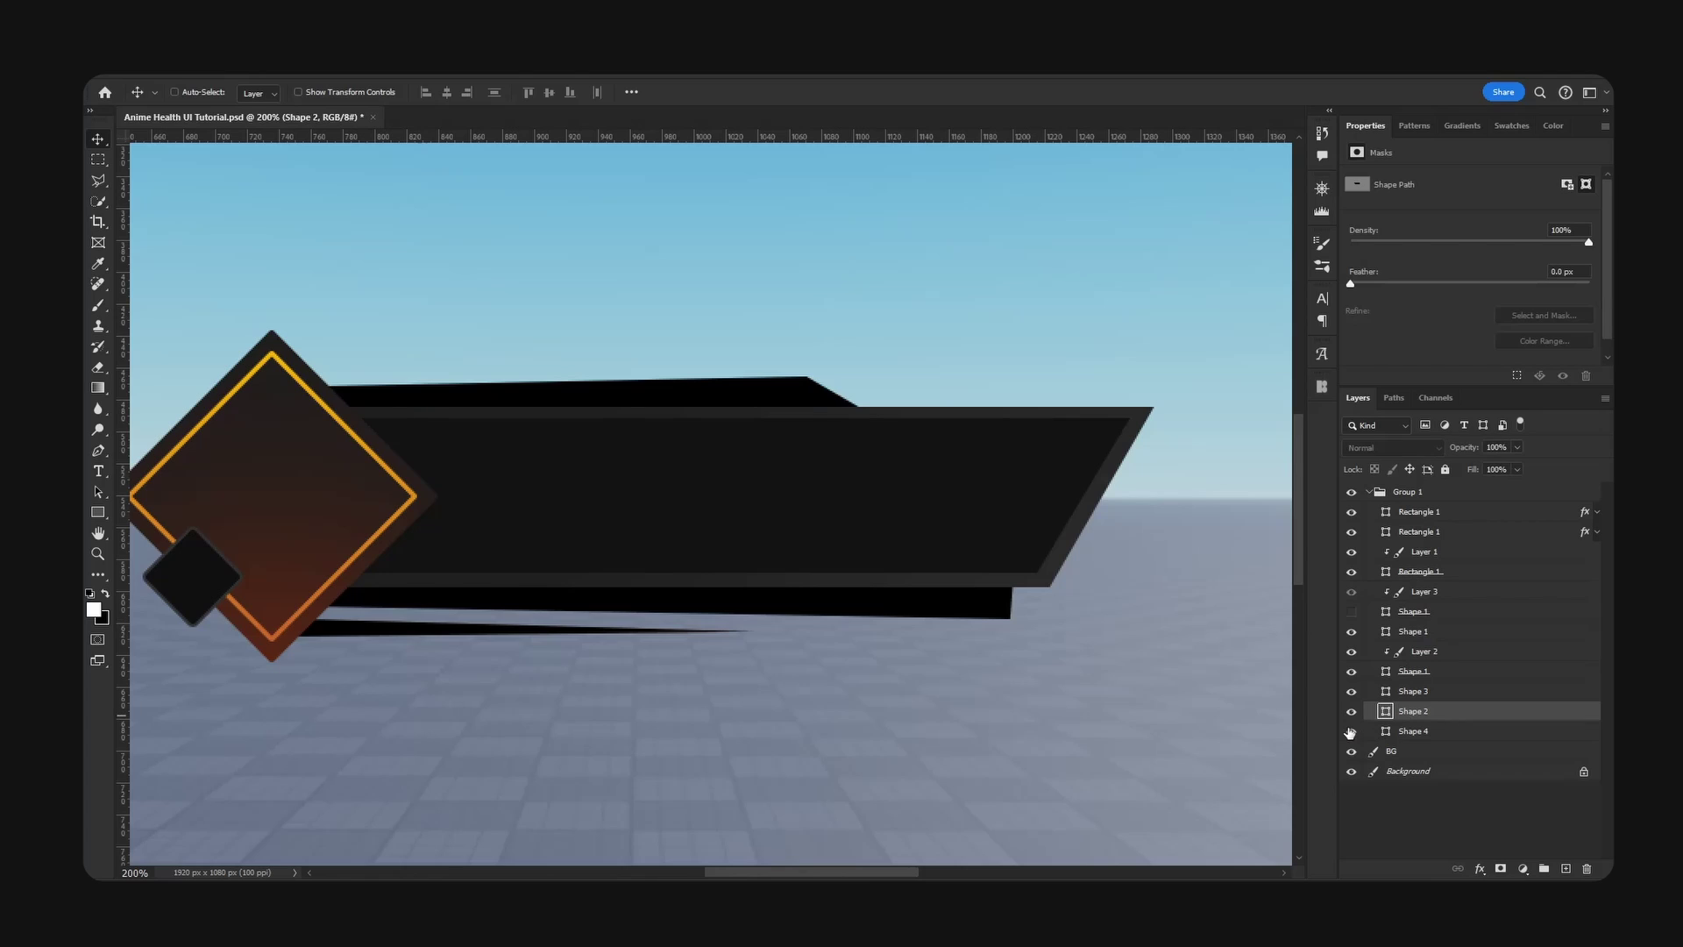
click(1385, 732)
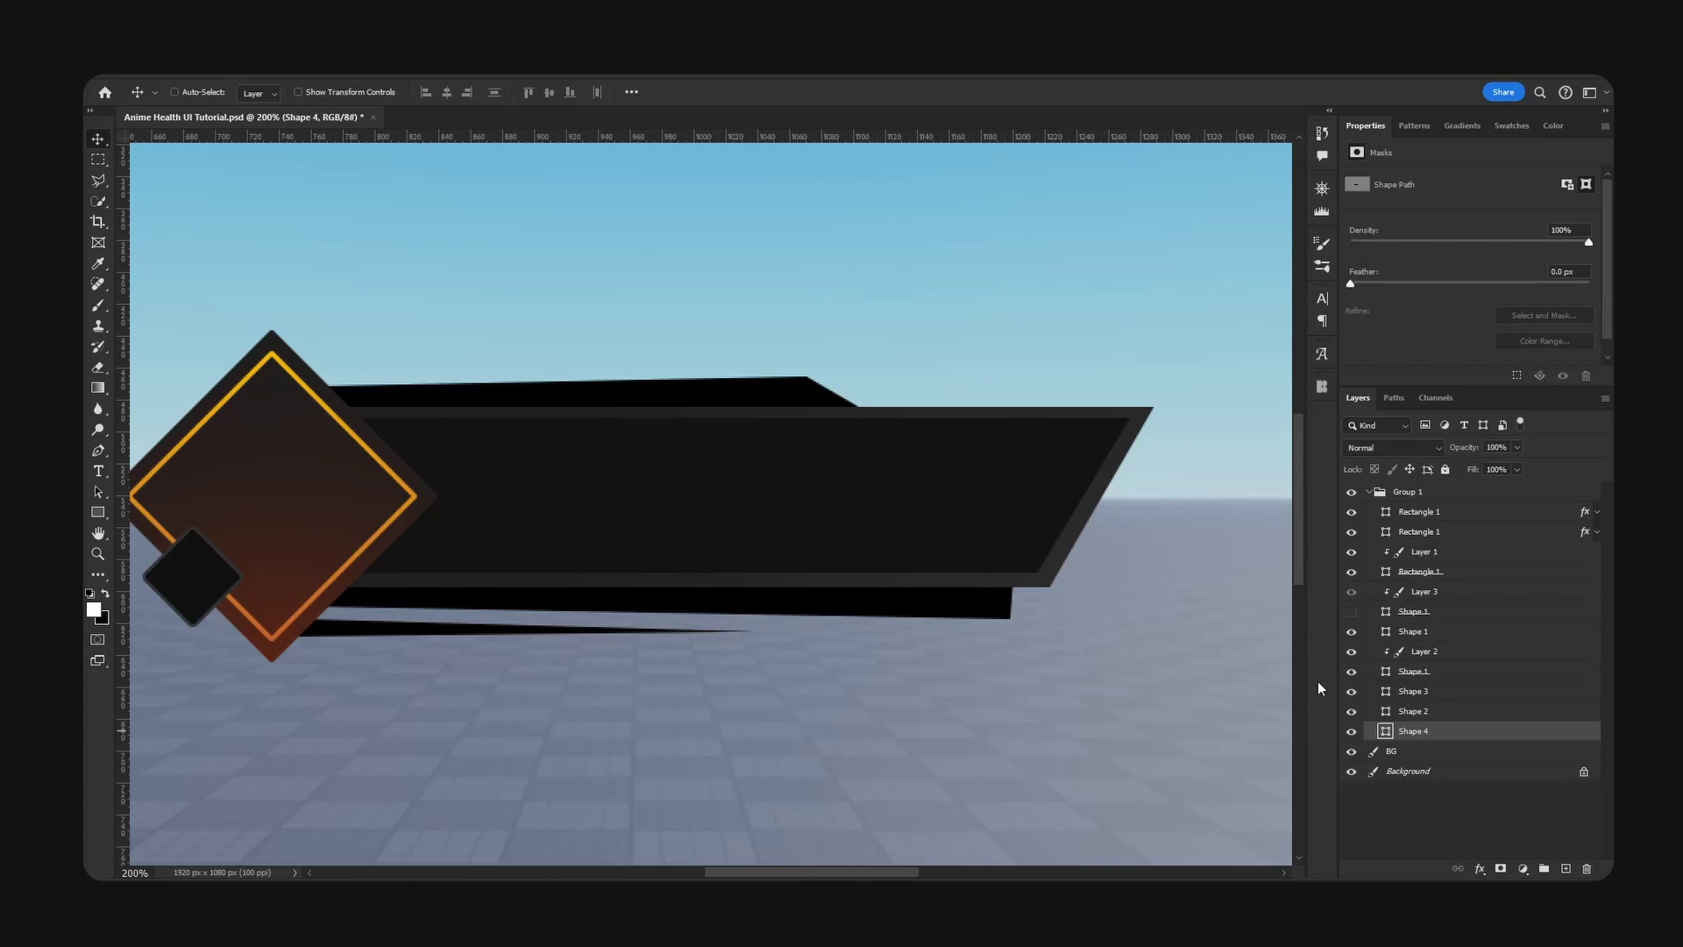
click(1351, 632)
click(1351, 632)
click(1350, 574)
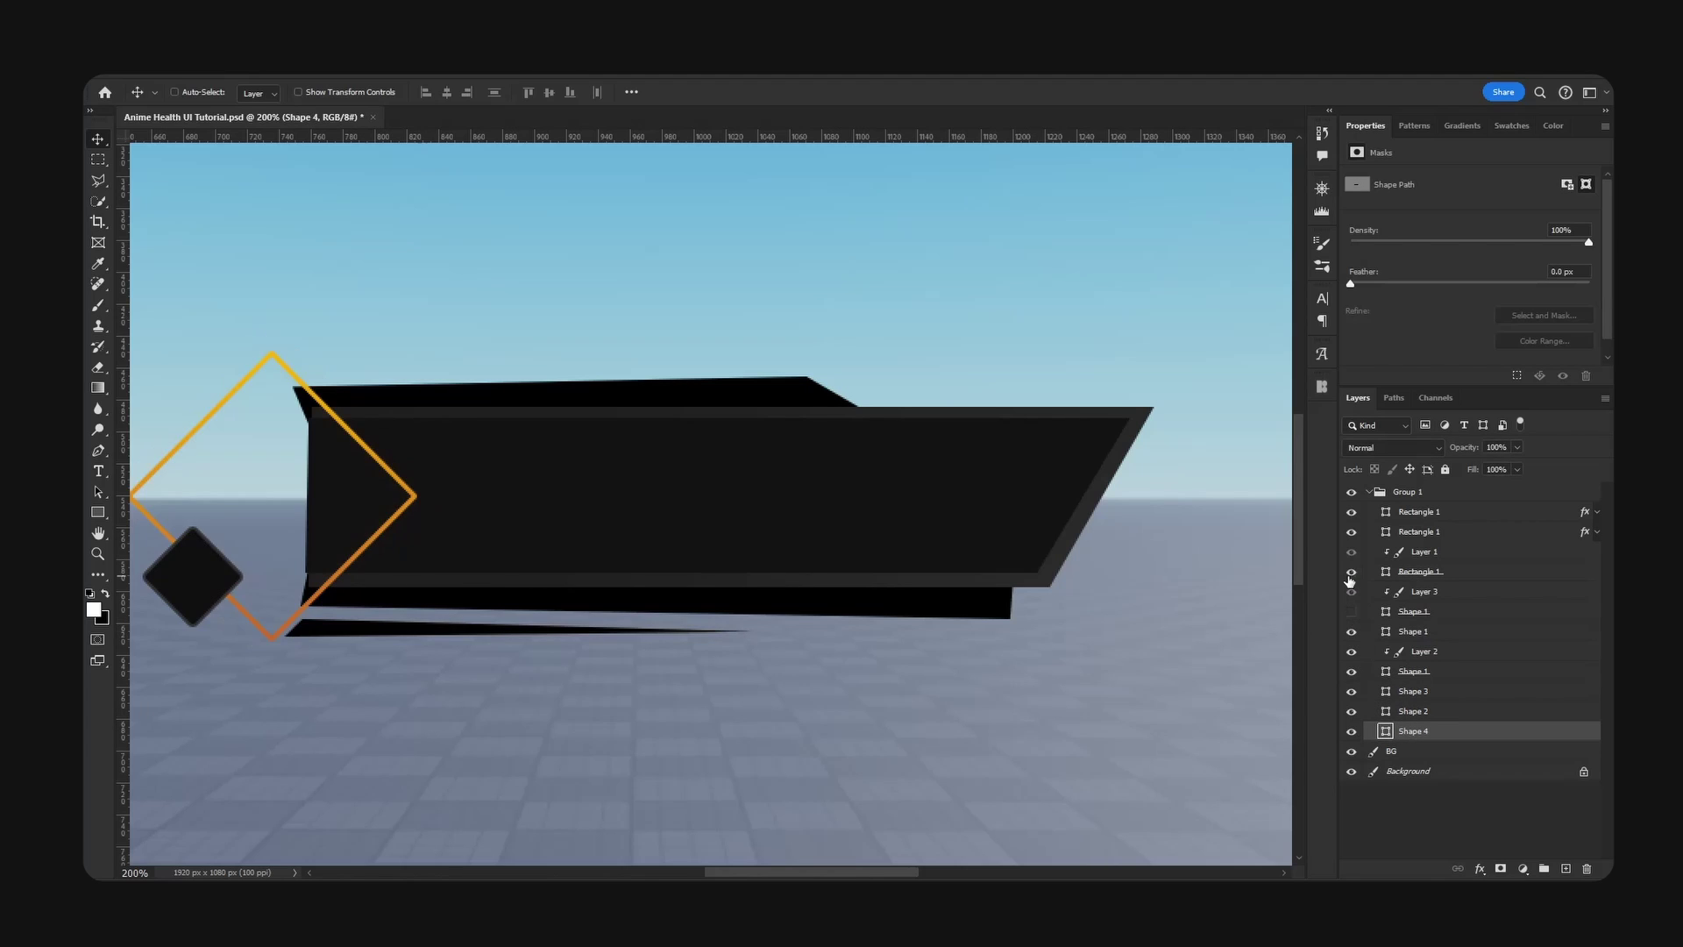
click(1349, 575)
shift+click(1456, 594)
key(ctrl+g)
- Export the grouped dark bar background as the PNG anime_Back
click(1351, 592)
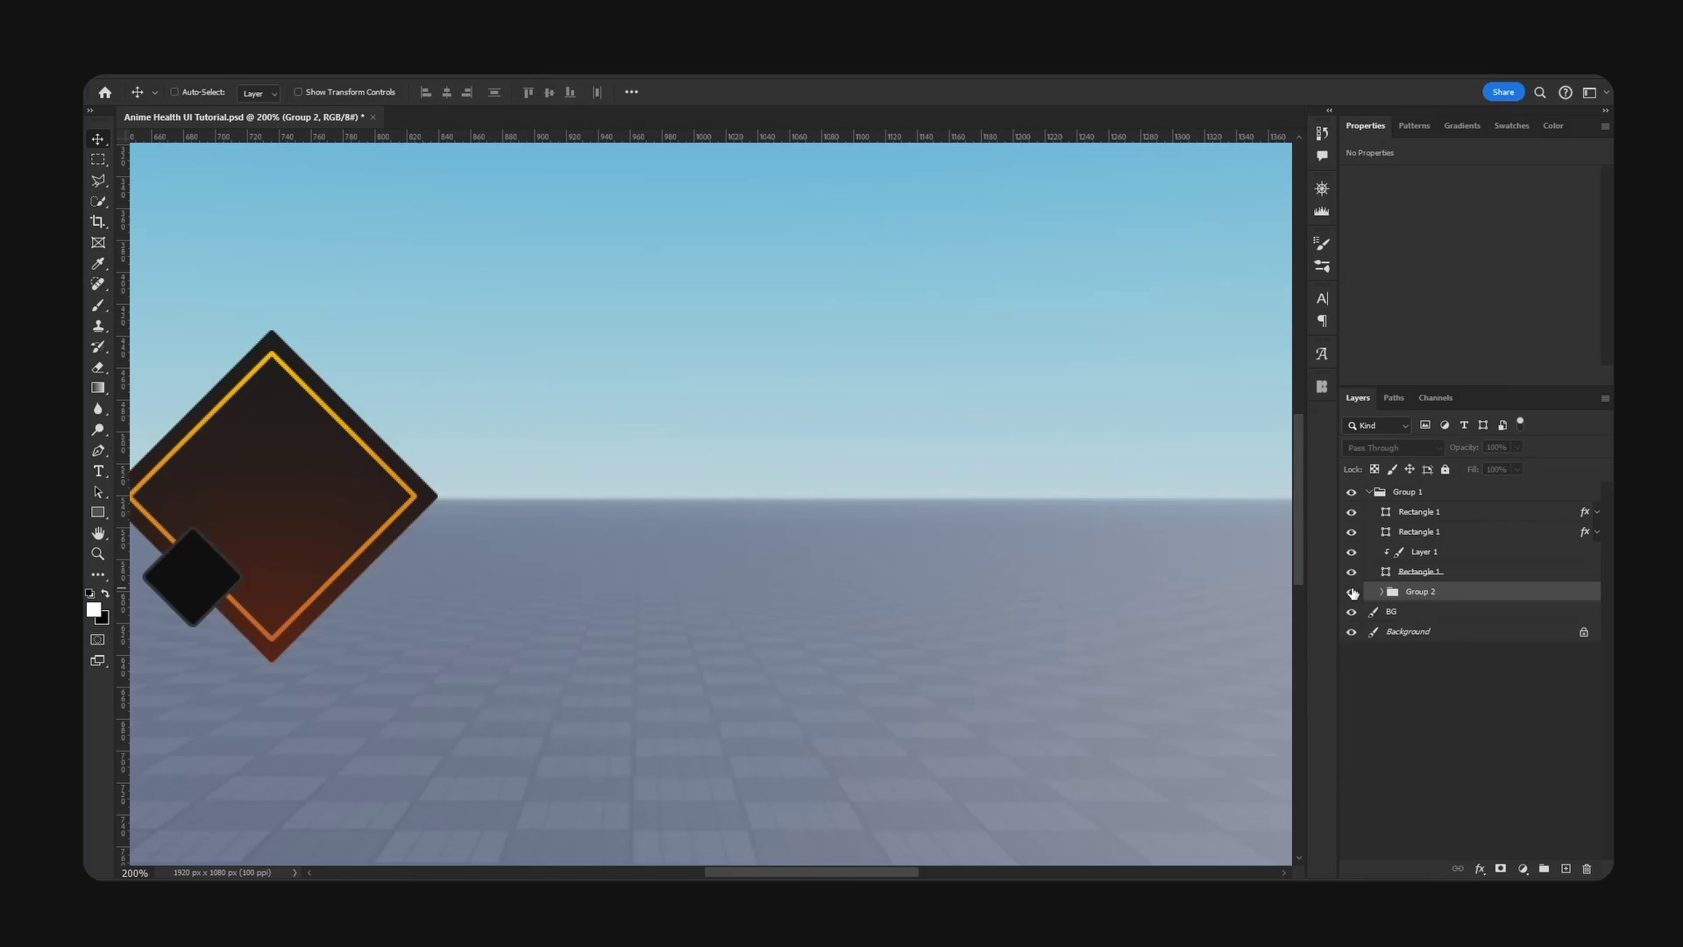
click(1351, 592)
drag(851, 508, 1000, 487)
key(ctrl+z)
right_click(1464, 592)
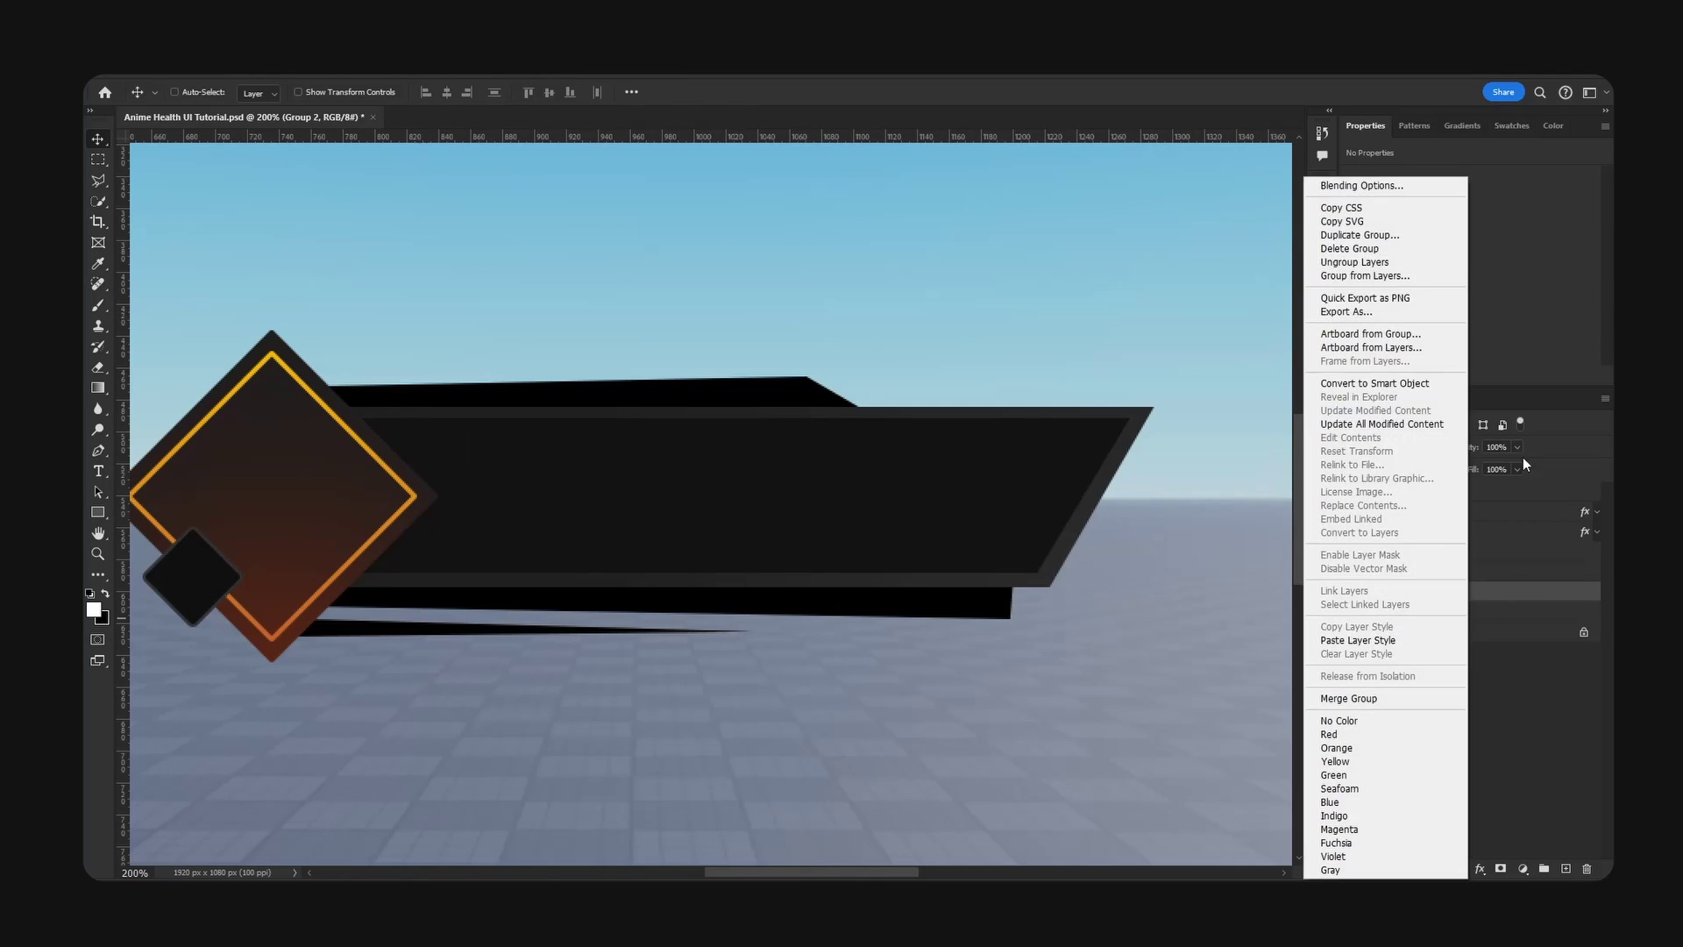
click(1444, 299)
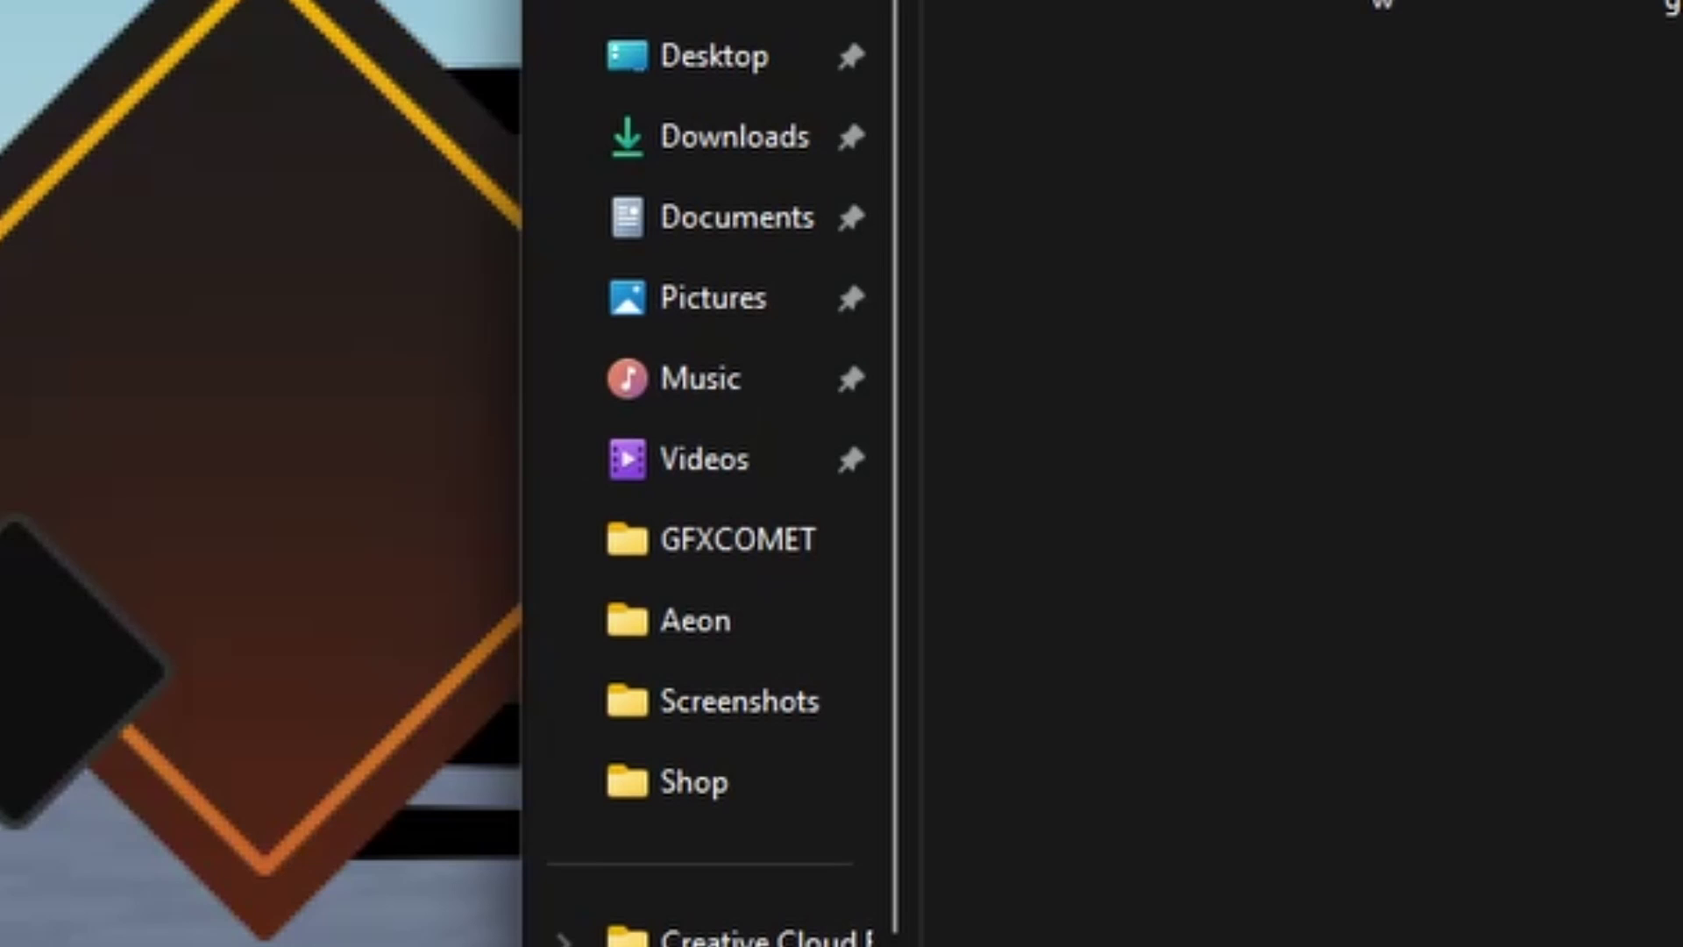
key(Return)
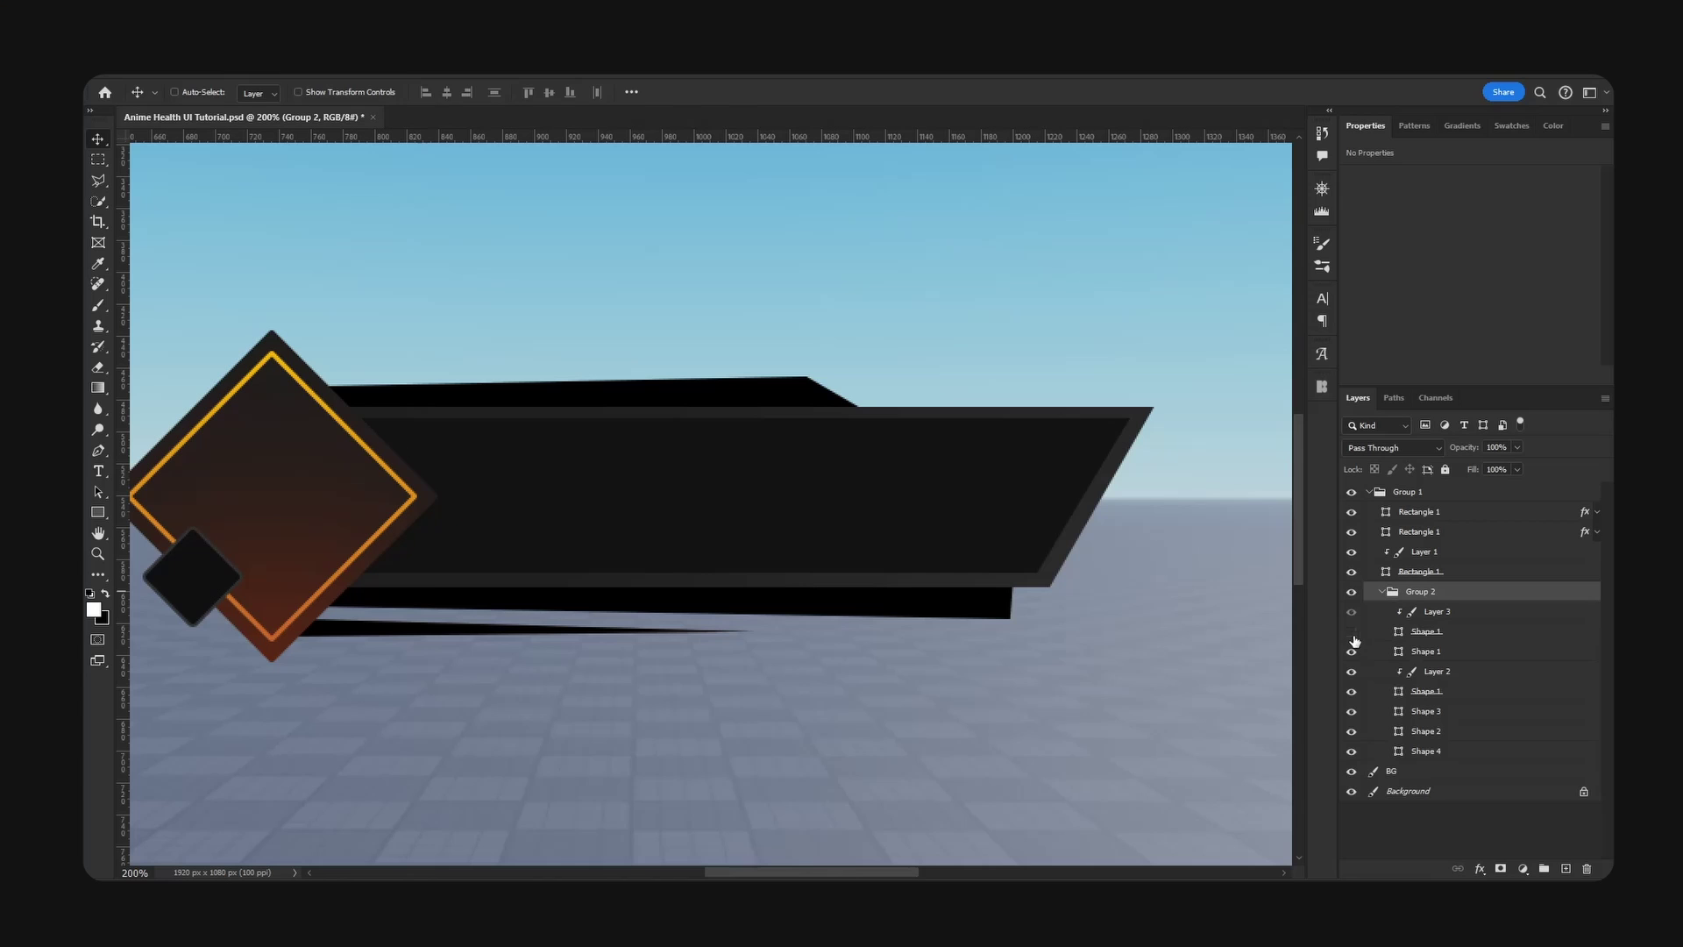
- Show the green health fill again without its Layer 3 shading and recolor the fill white
click(1350, 631)
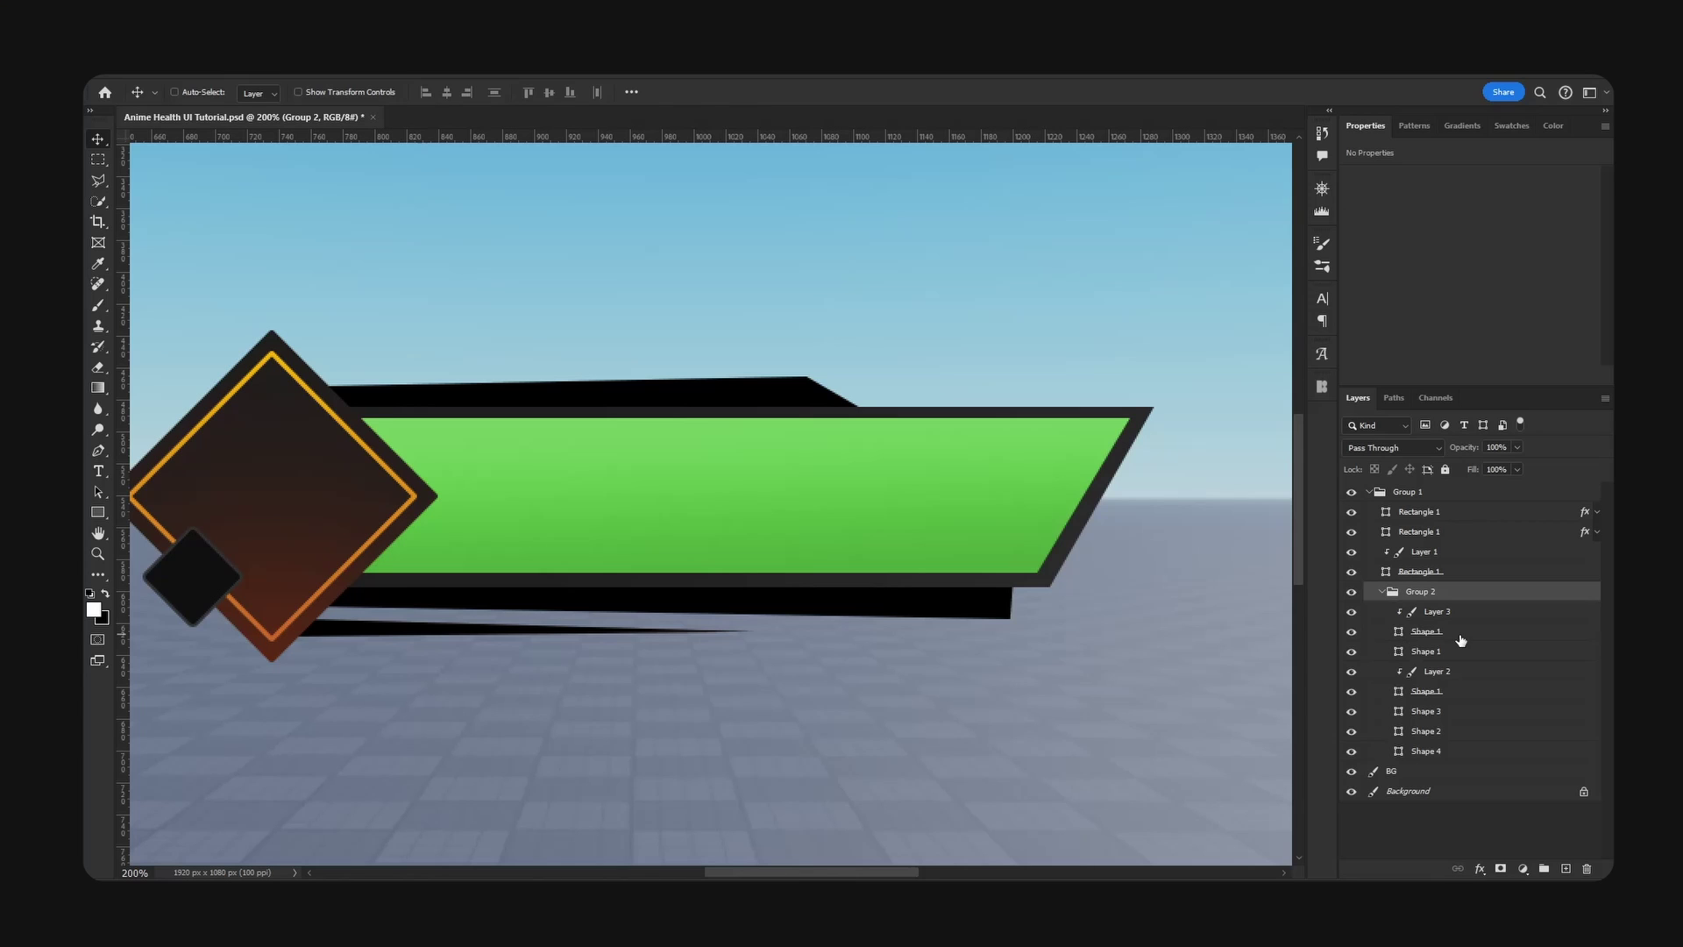
click(1424, 637)
click(1350, 611)
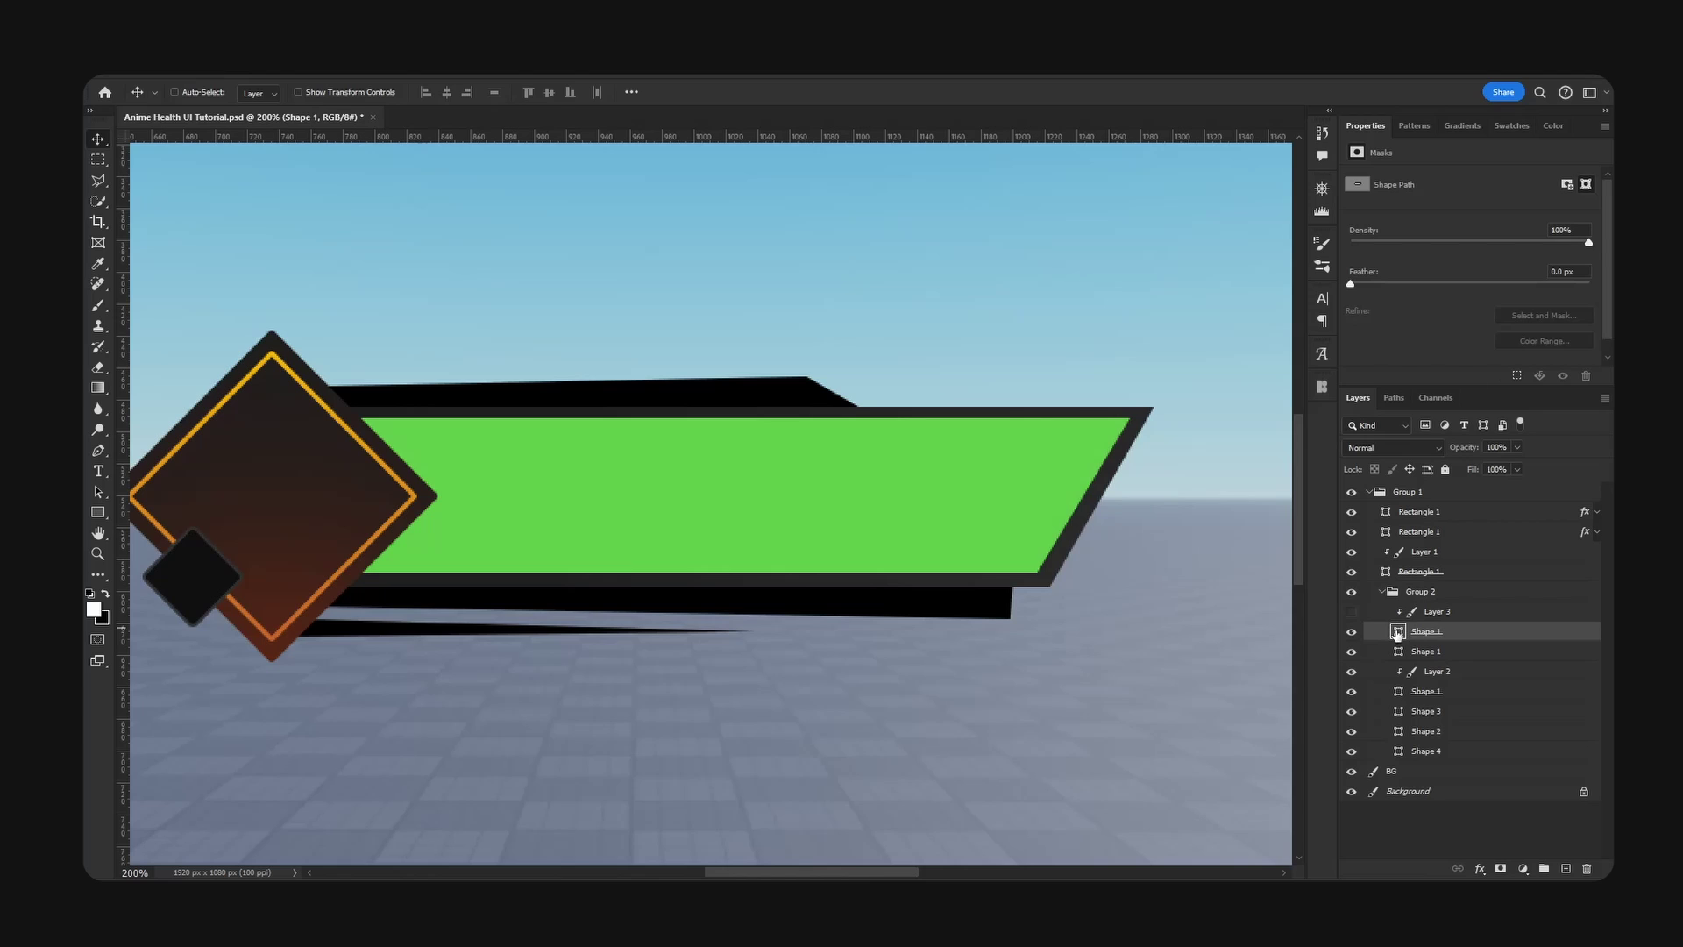
double_click(1399, 632)
click(1202, 445)
drag(1201, 445, 977, 309)
click(1481, 360)
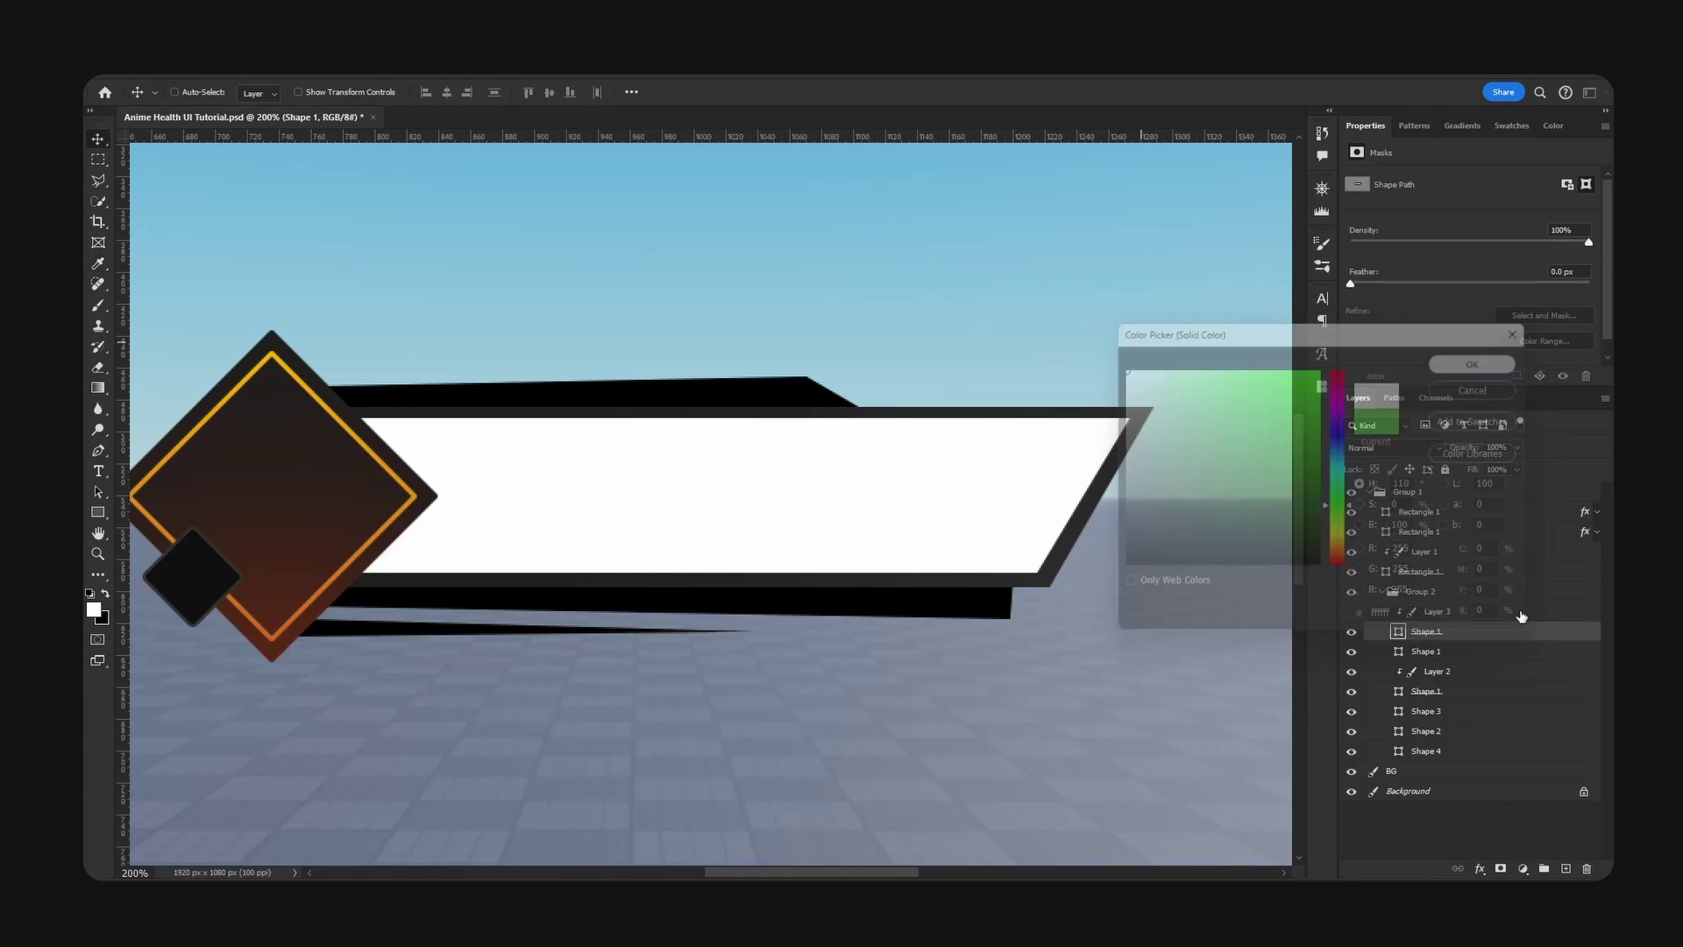
- Export the white health fill as the PNG anime_Health, and undo the recoloring and hidden shading
right_click(1519, 487)
click(1393, 299)
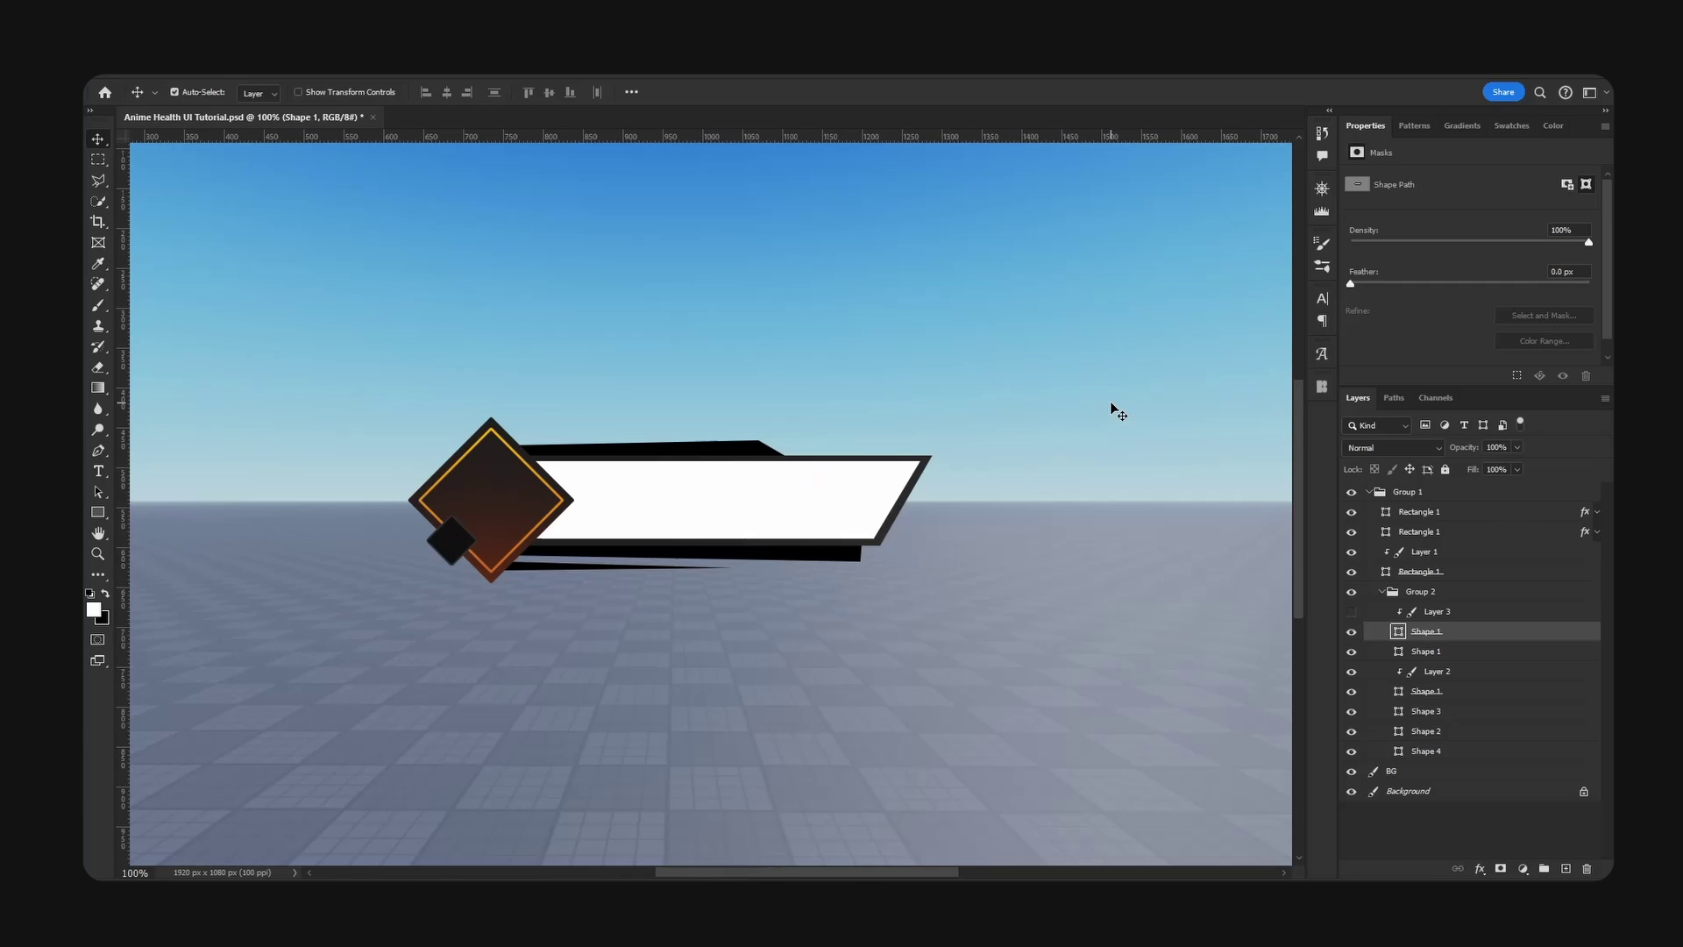
key(ctrl+z)
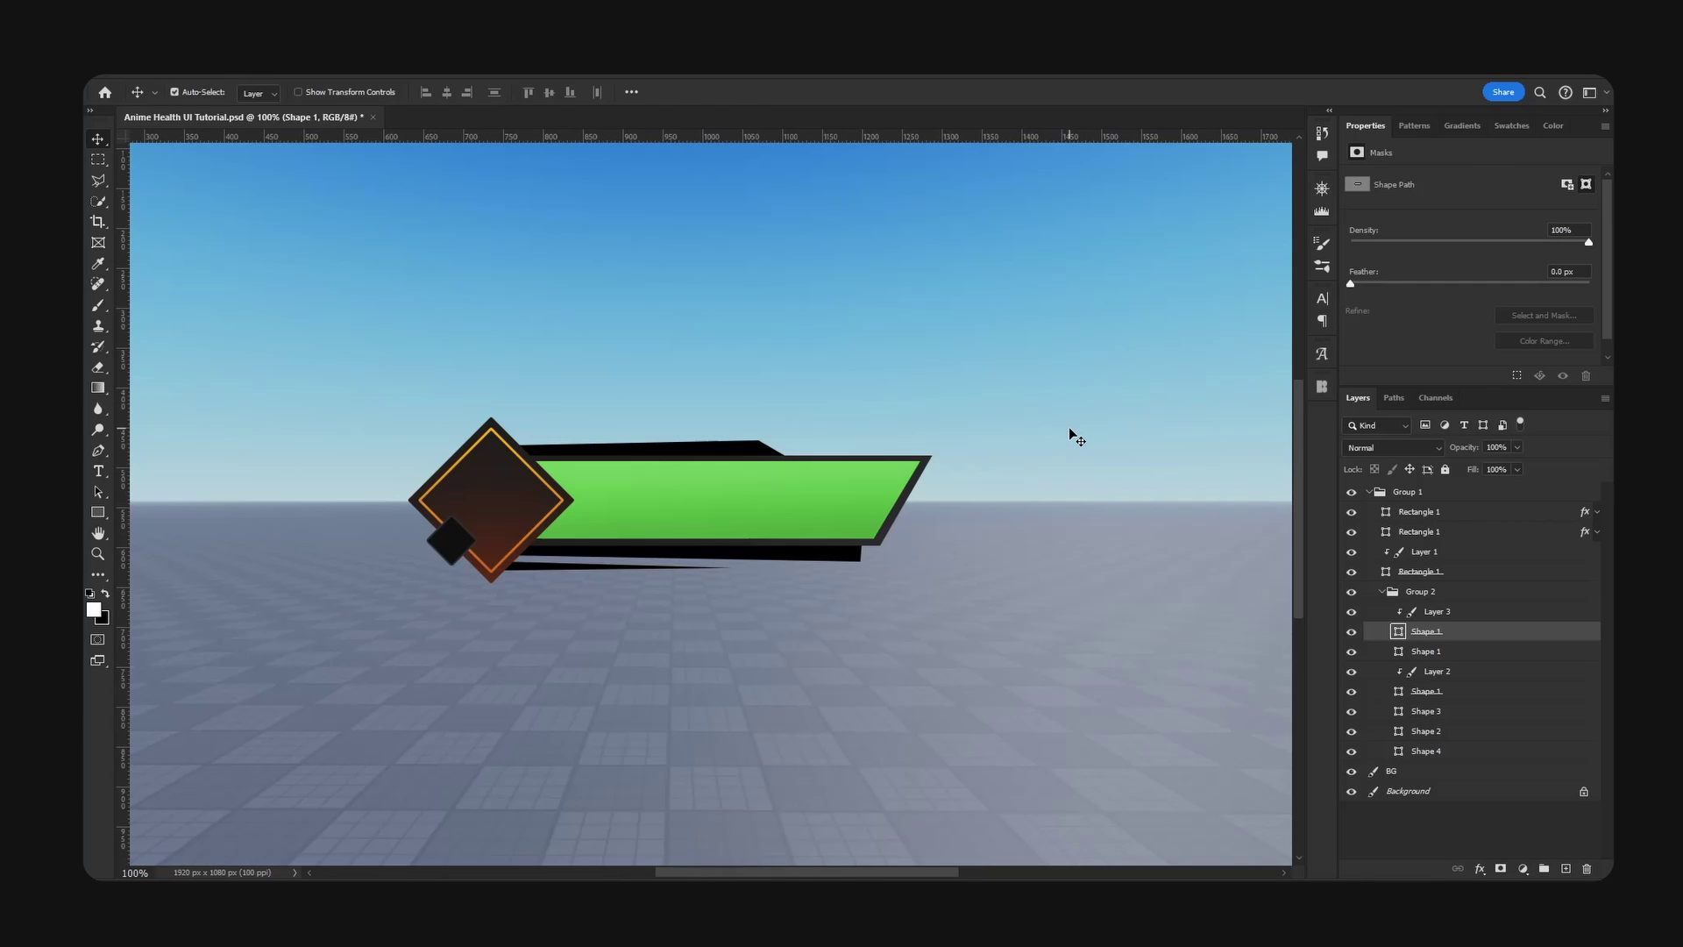
key(ctrl+plus)
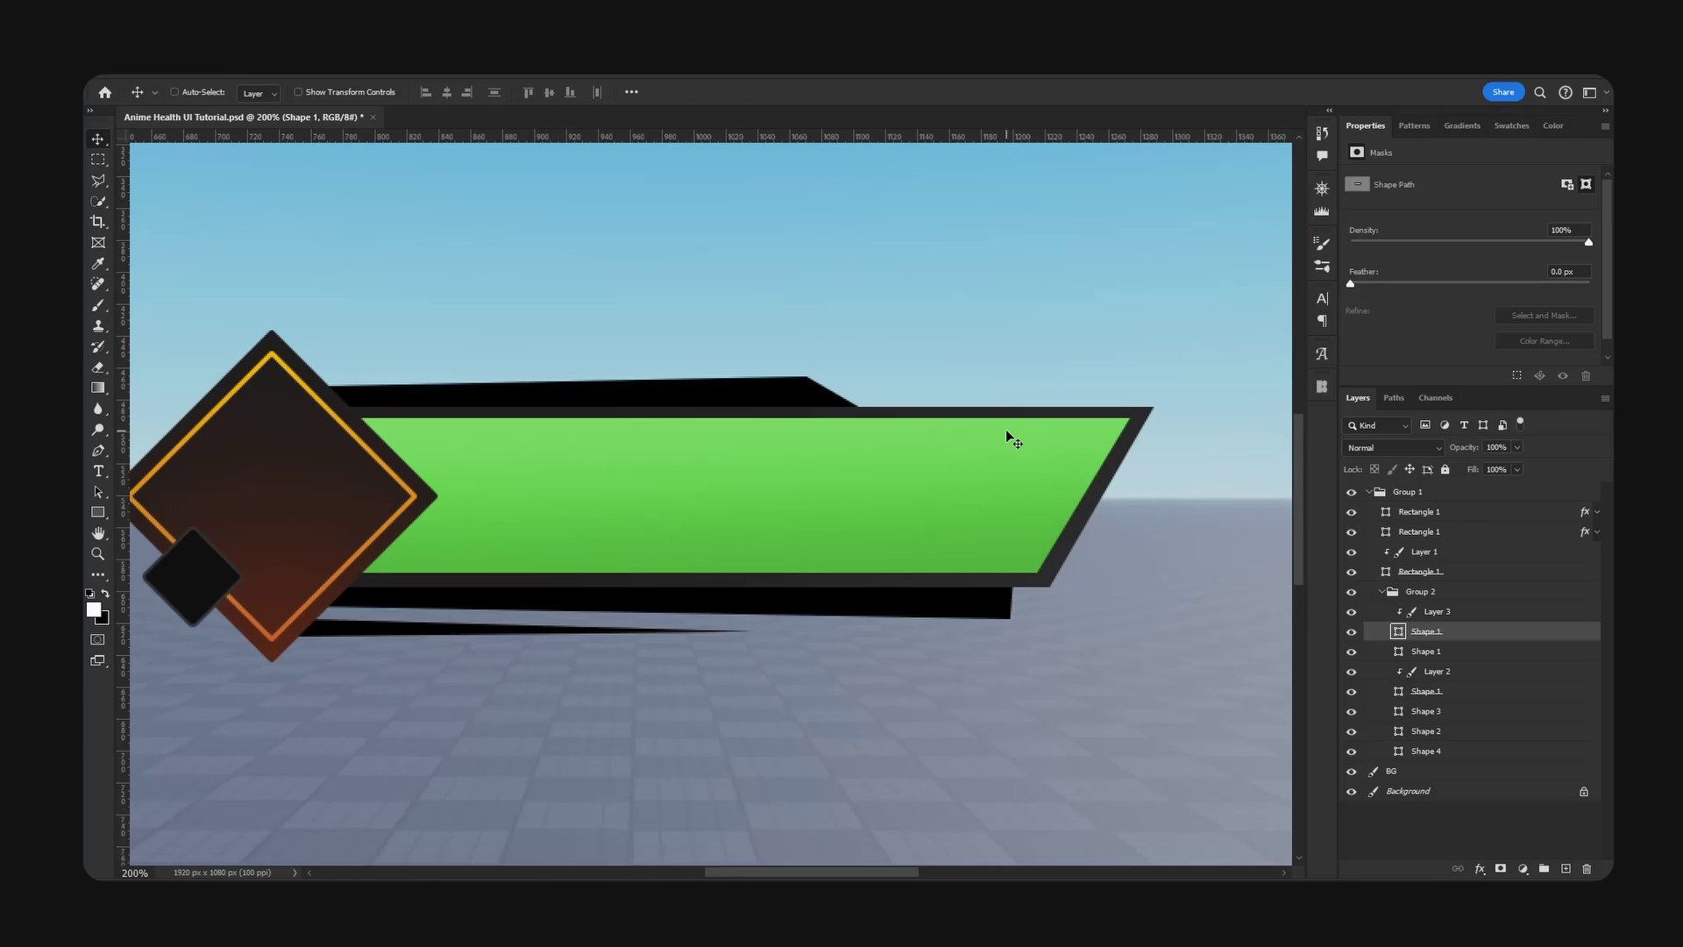
key(ctrl+minus)
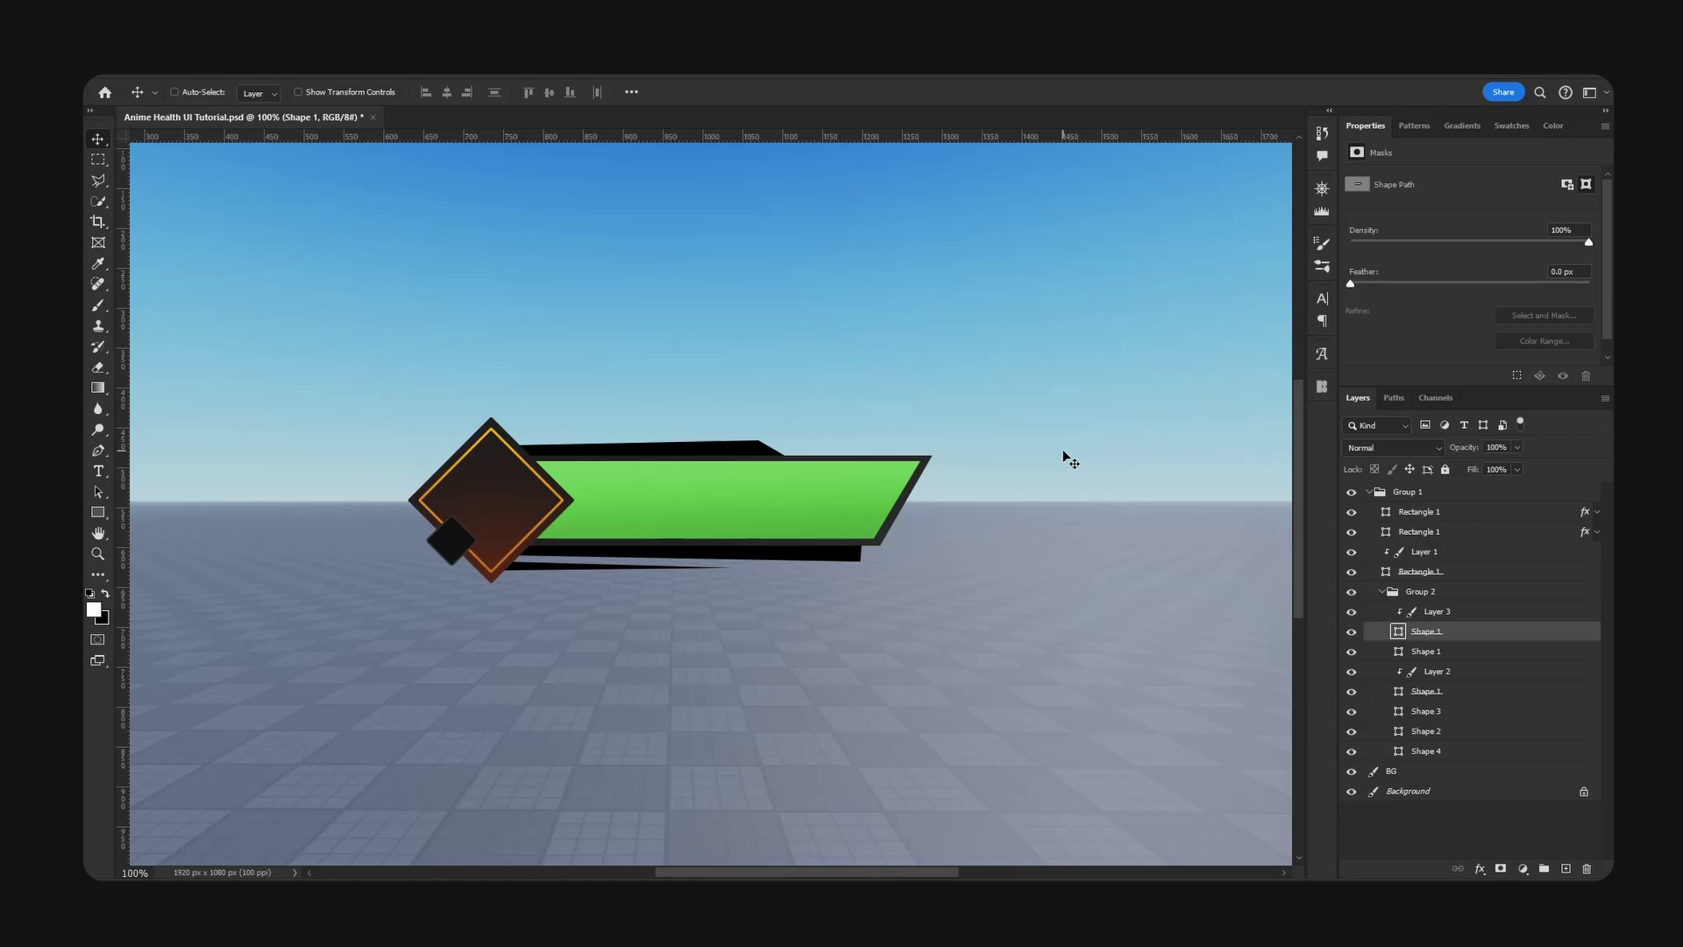
- Move the health UI group up, duplicate it, hide the original and merge the copy into one layer
key(ctrl+minus)
click(1373, 493)
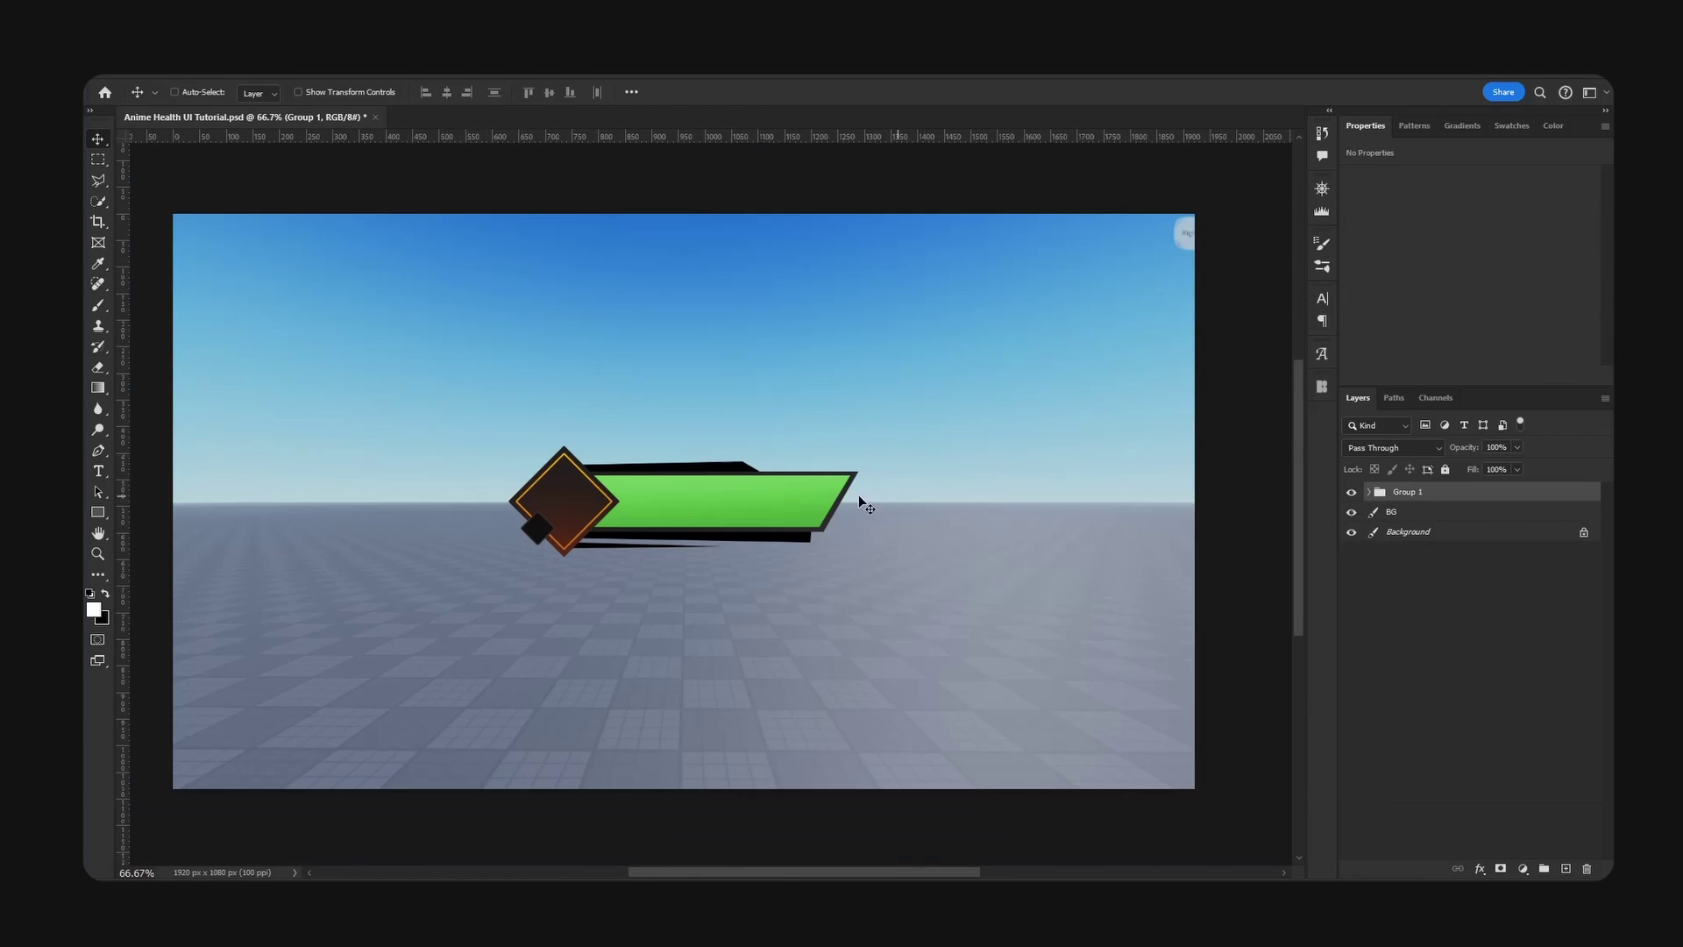
mouse_move(859, 495)
ctrl+mouse_down()
mouse_move(894, 287)
mouse_move(596, 296)
mouse_move(793, 383)
ctrl+mouse_up()
key(ctrl+j)
click(1352, 513)
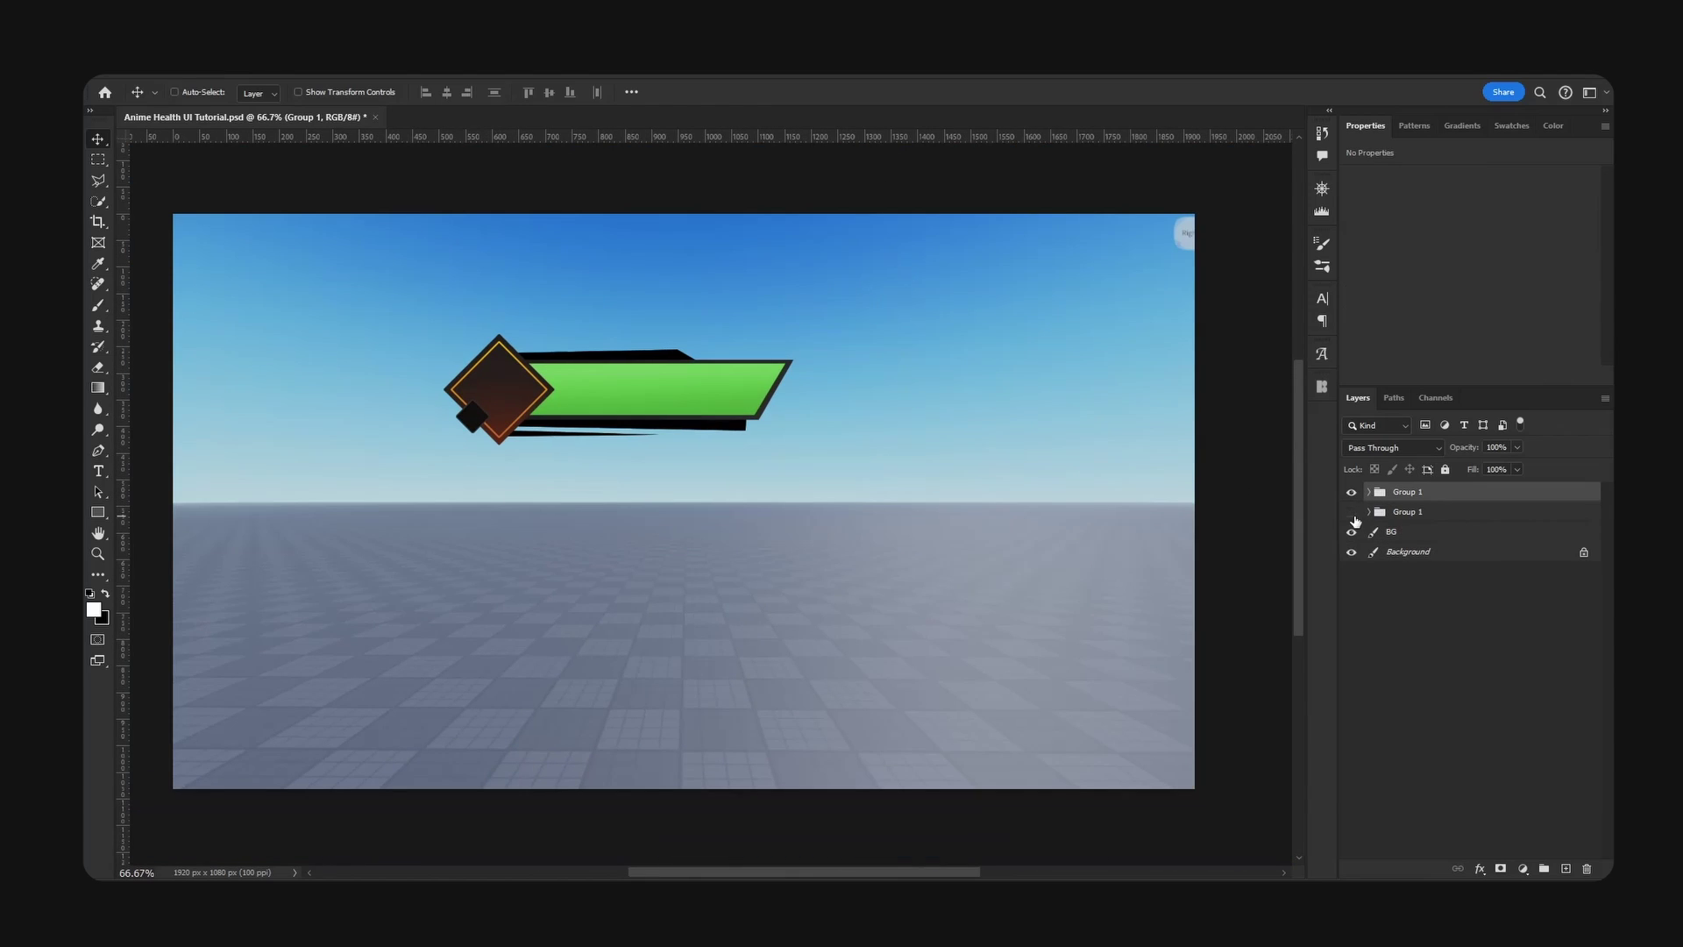
key(ctrl+e)
- Scale the merged health UI down to about 407 × 129 px and place it in the scene's upper-left corner
key(ctrl+t)
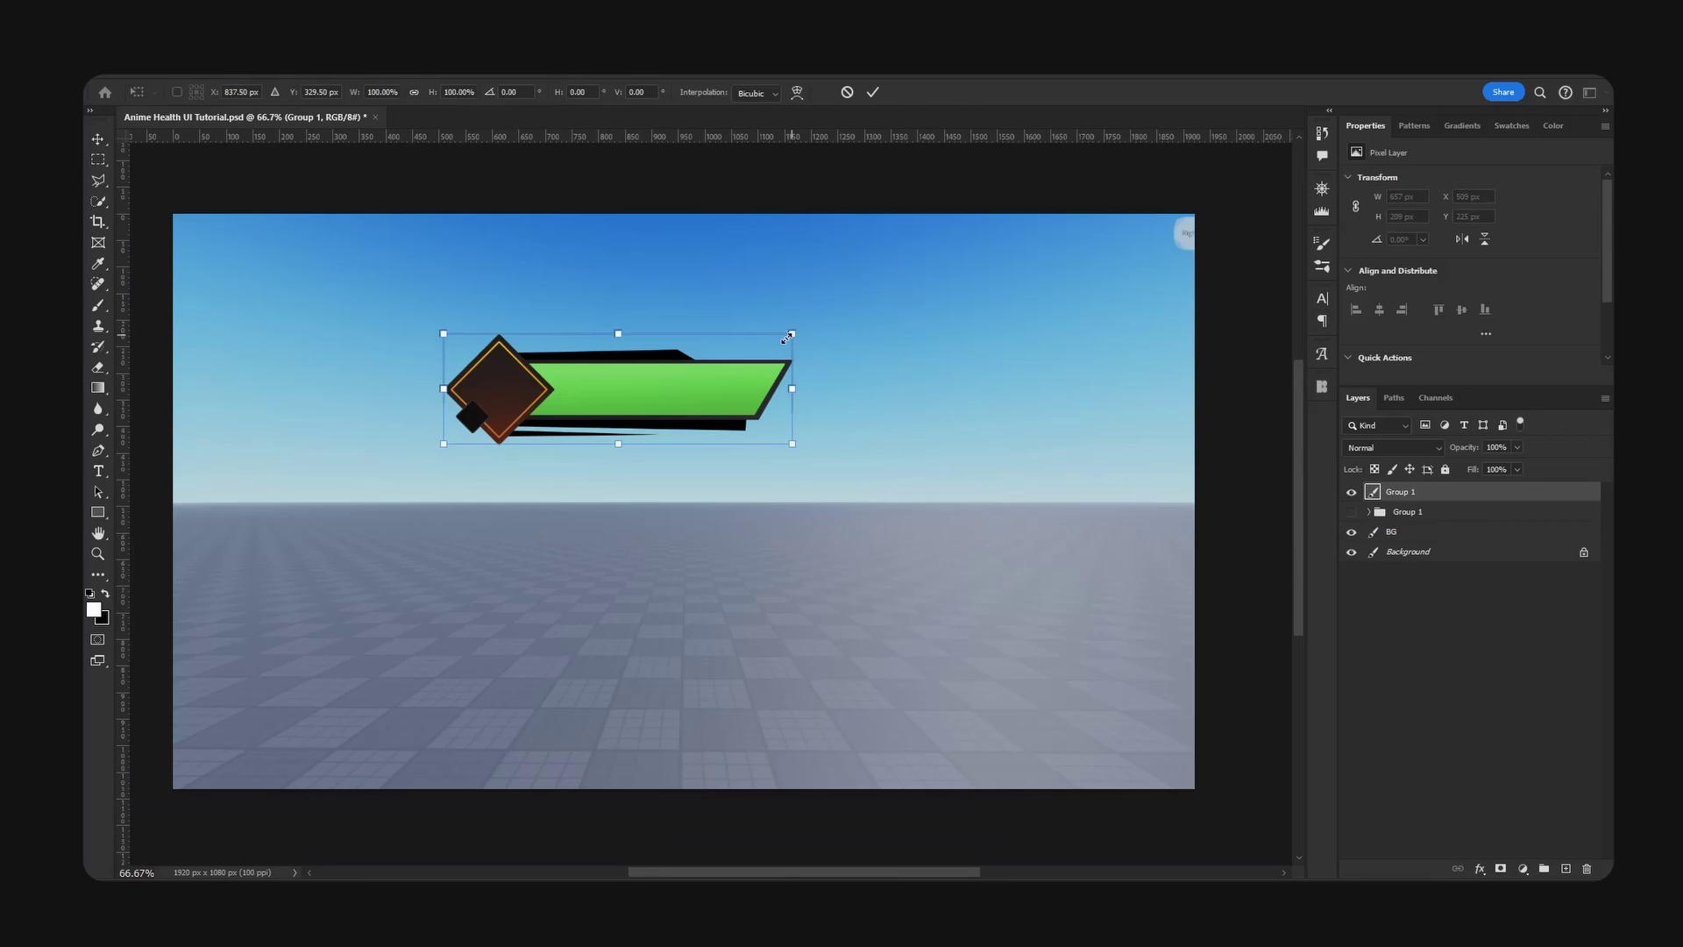
mouse_move(787, 336)
alt+mouse_down()
mouse_move(717, 362)
mouse_move(455, 241)
mouse_move(396, 231)
alt+mouse_up()
key(Return)
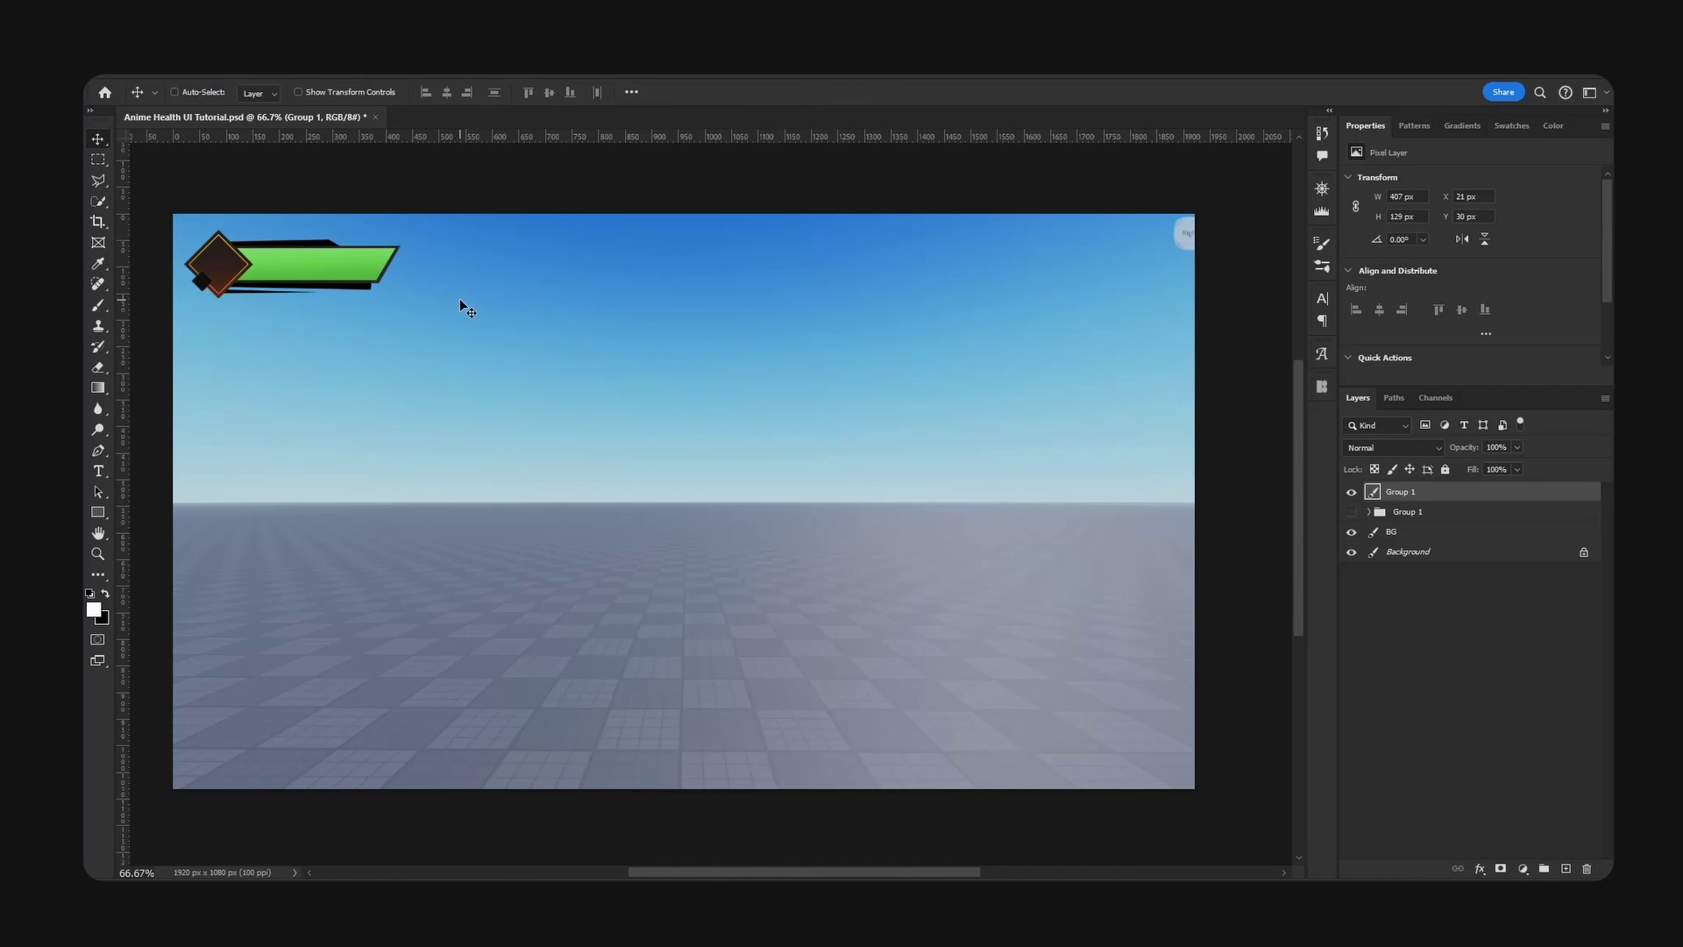
drag(459, 299, 411, 280)
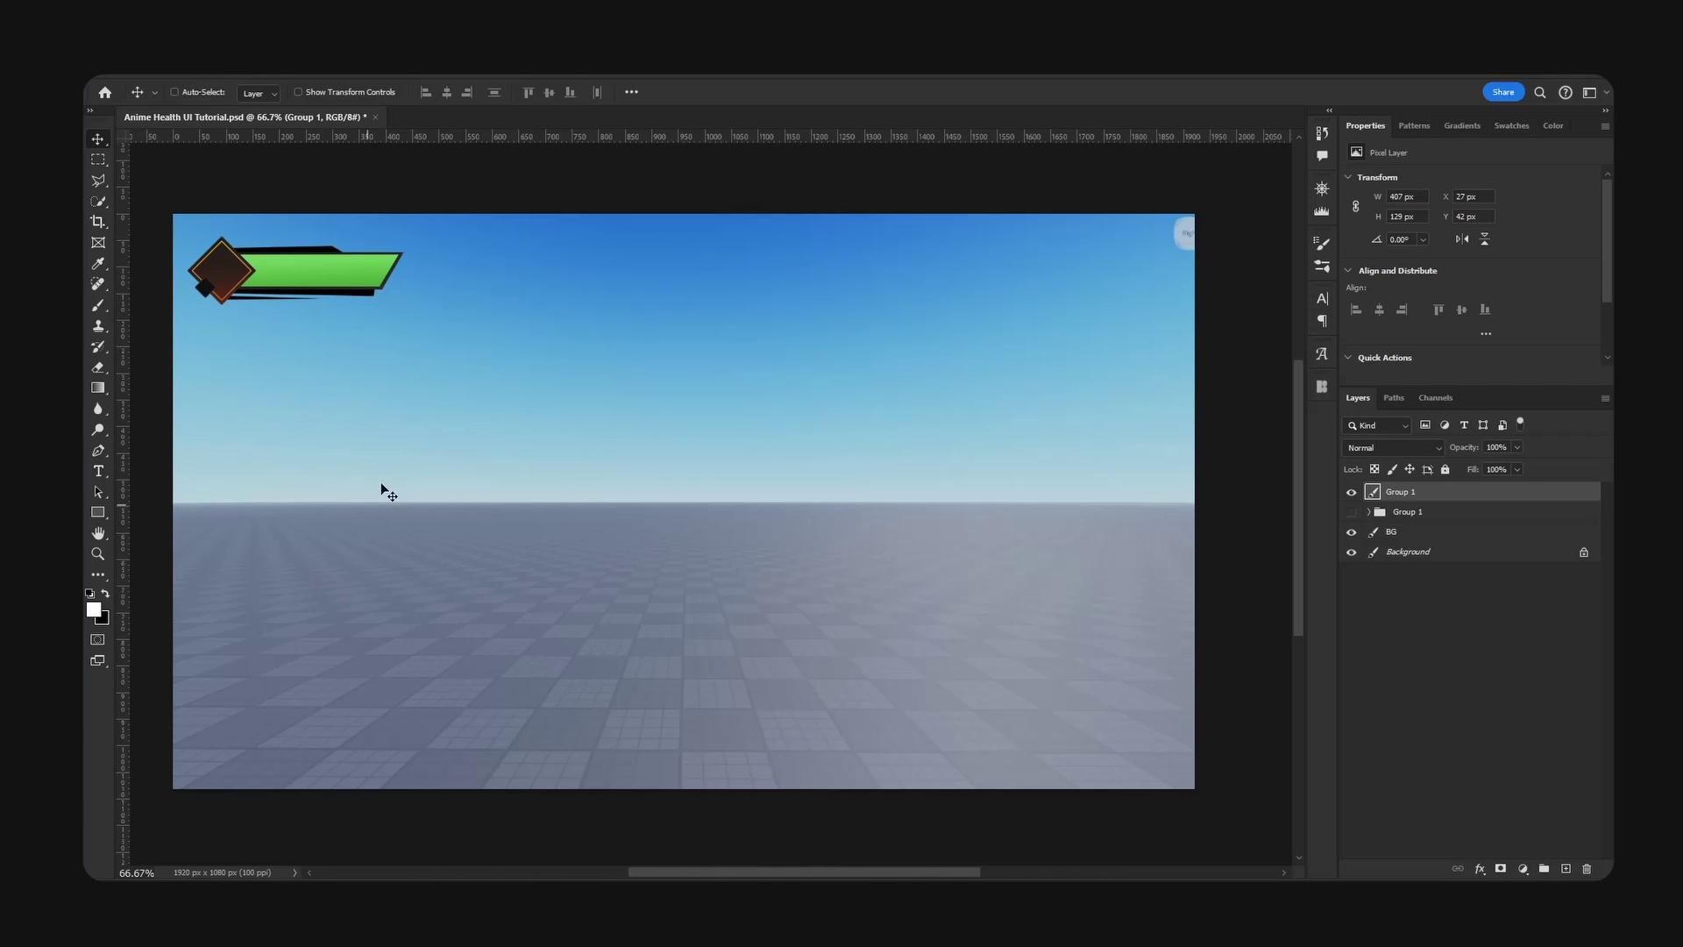
- Try the small health UI at mid-scene, and undo back to the single unmerged, visible group
mouse_move(430, 308)
mouse_down()
mouse_move(910, 420)
mouse_move(956, 543)
mouse_move(903, 529)
mouse_move(834, 545)
mouse_move(882, 474)
mouse_move(858, 536)
mouse_up()
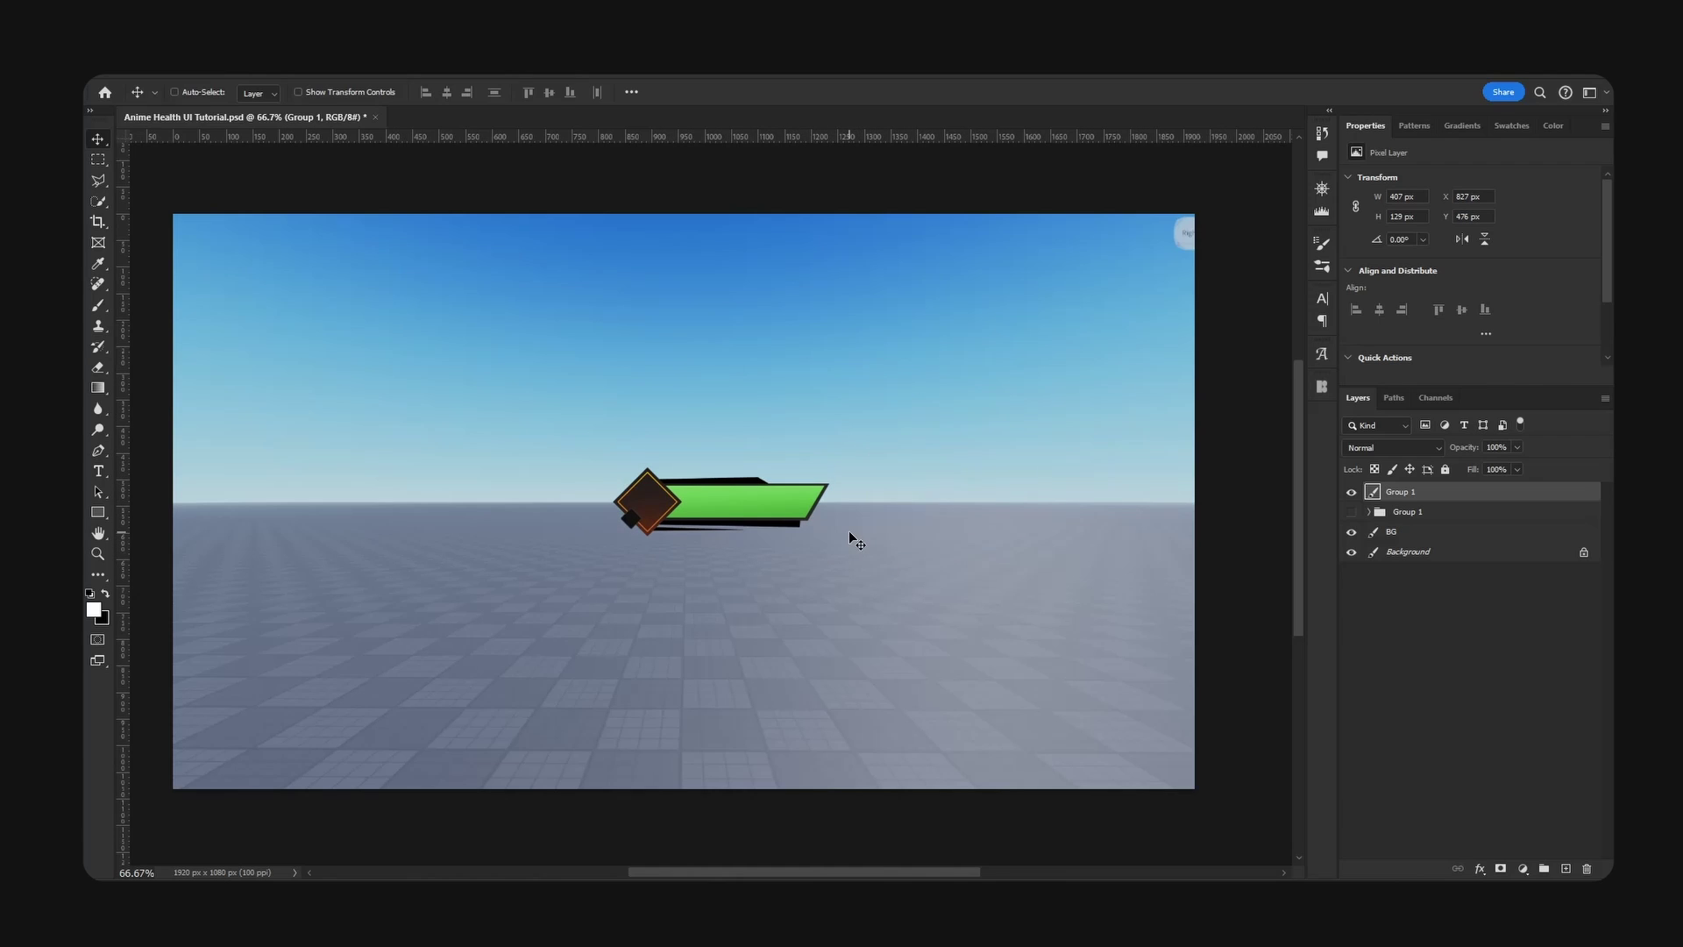
key(ctrl+z)
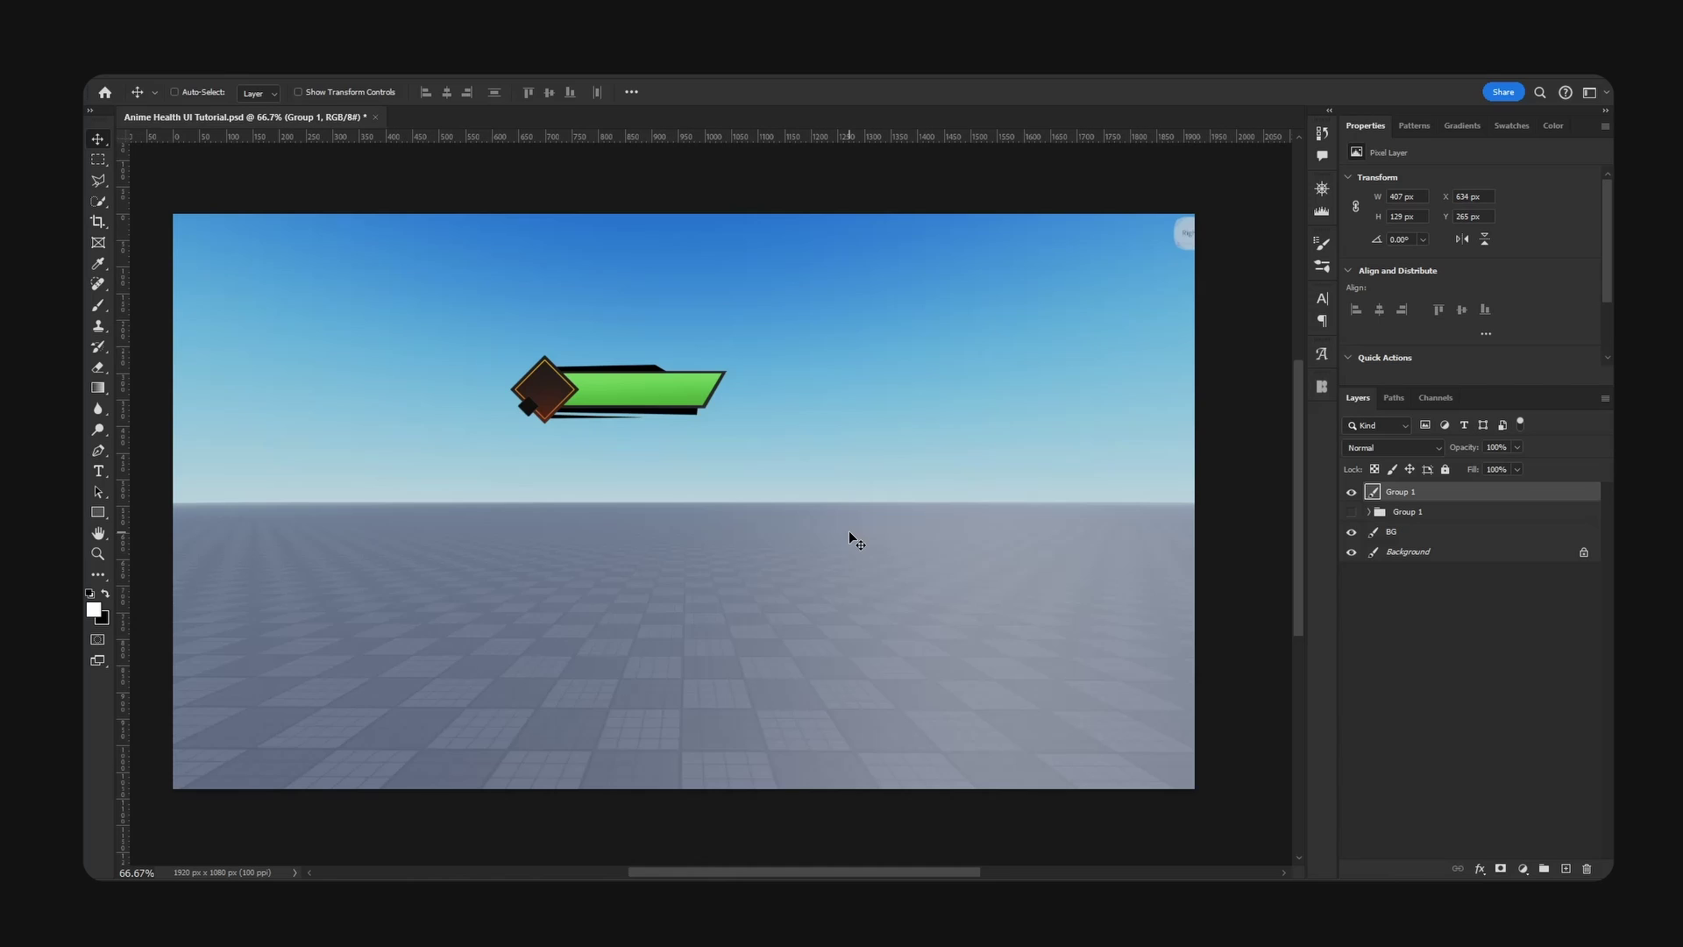
key(ctrl+z)
key(ctrl+z)
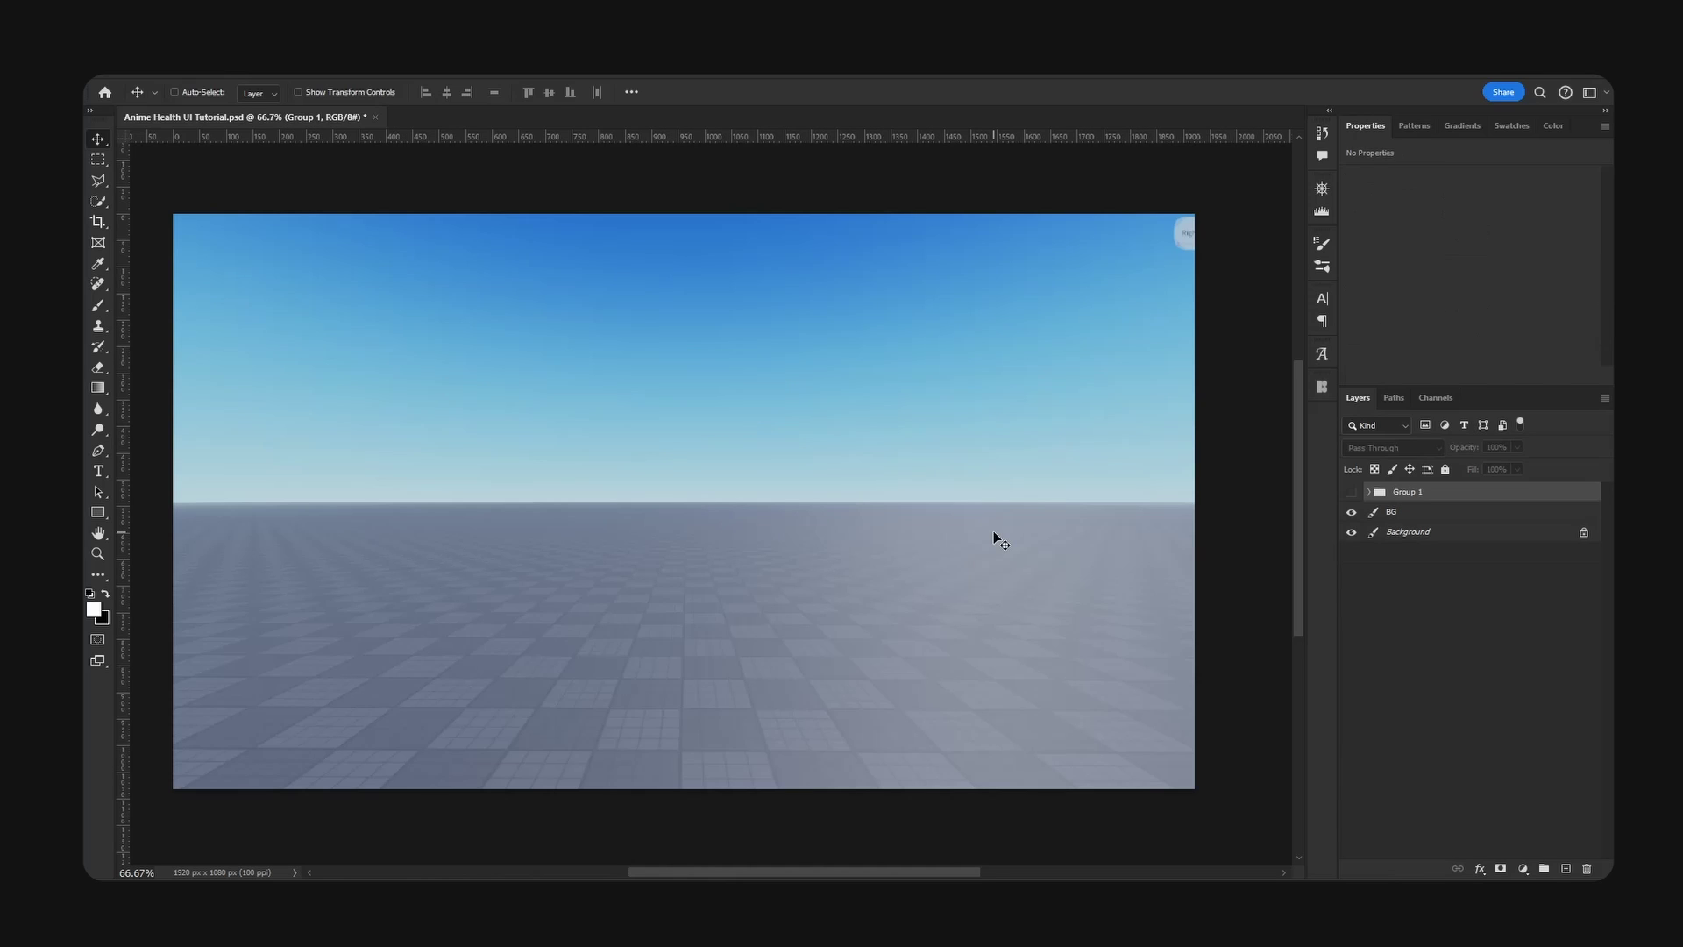
key(ctrl+z)
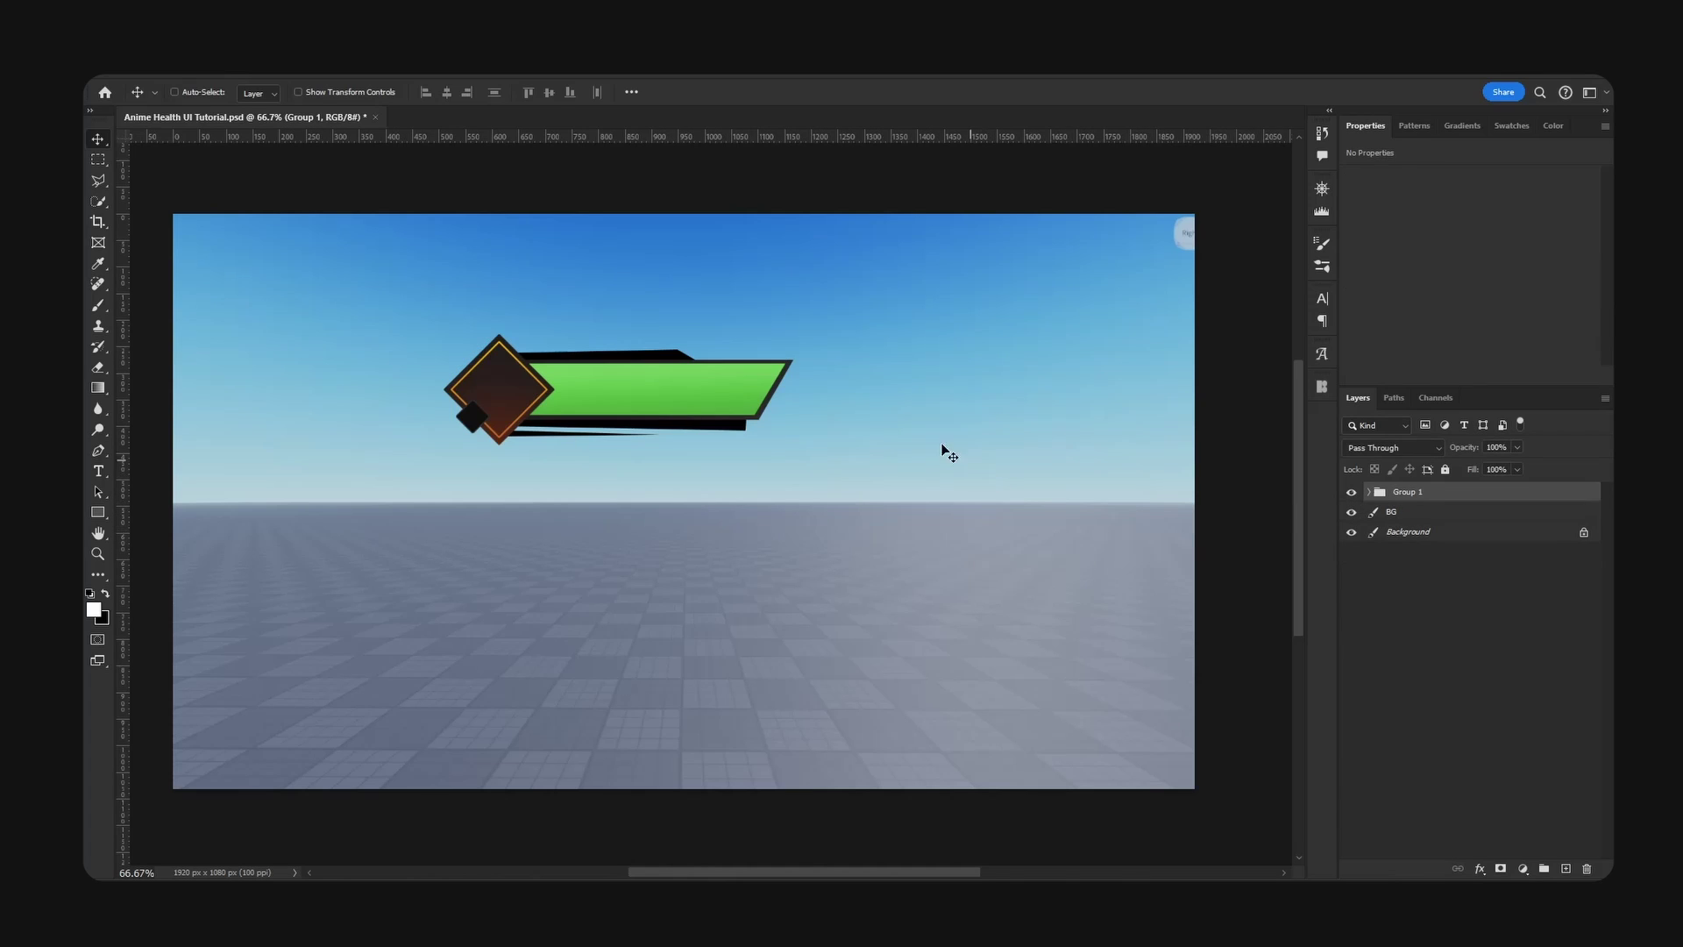
- Center the health UI group horizontally and vertically on the canvas
drag(786, 388, 892, 493)
key(ctrl+a)
click(446, 92)
click(549, 92)
key(ctrl+d)
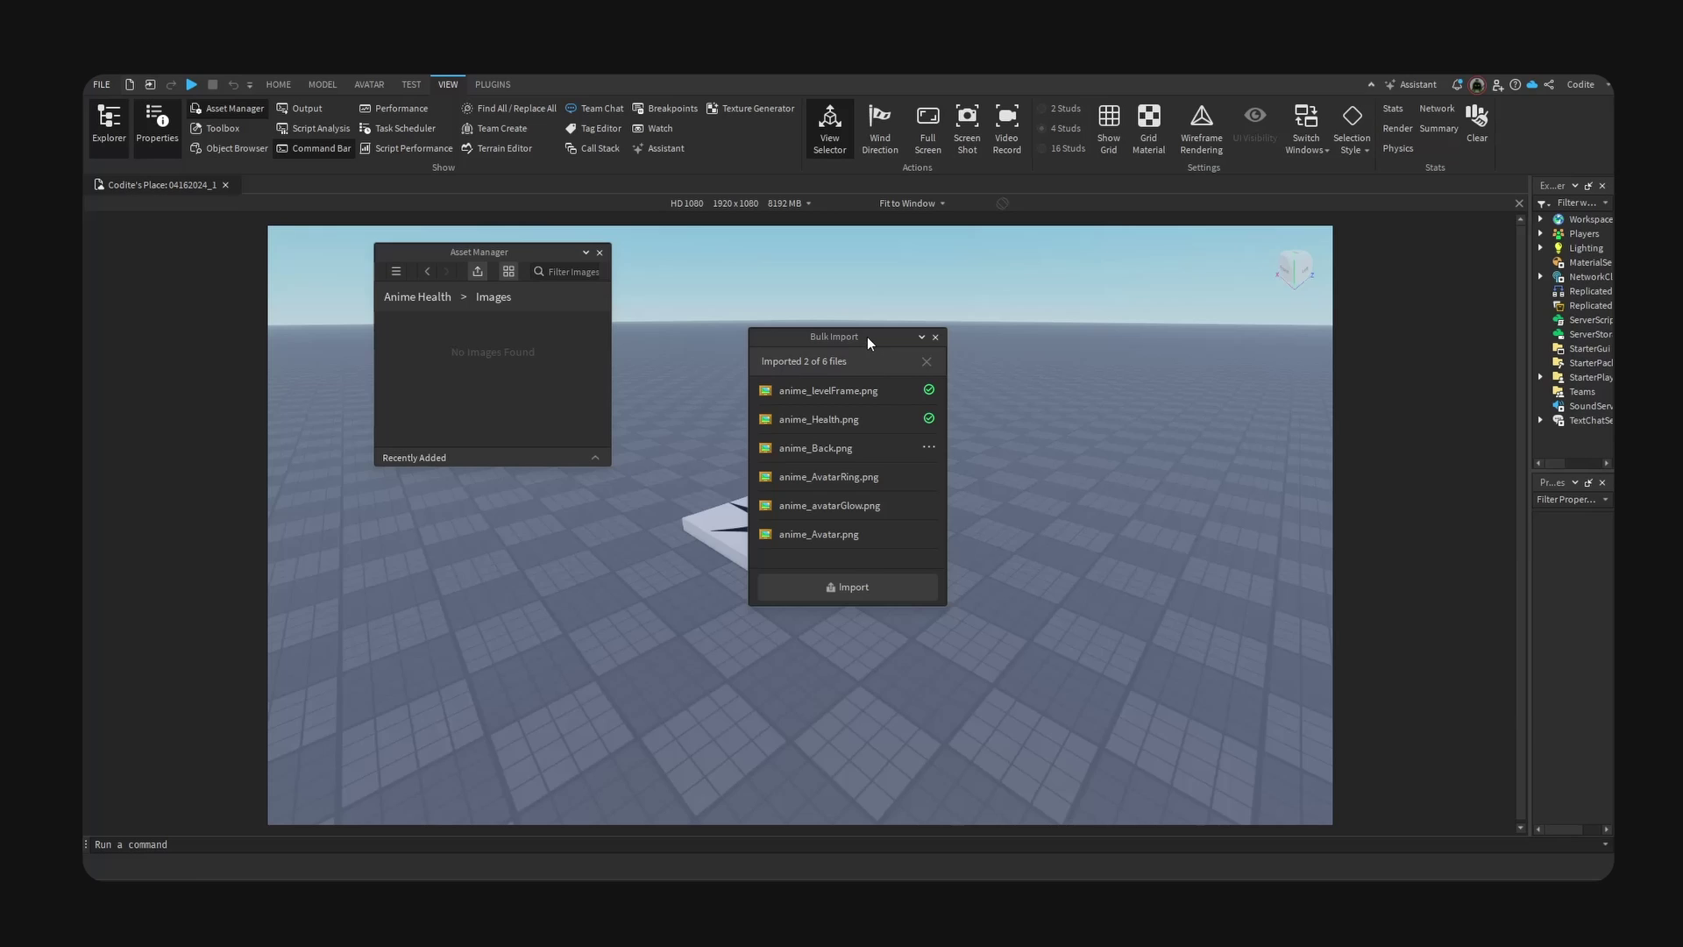
- In Roblox Studio, close the Bulk Import window after the six anime images import, and narrow the Asset Manager
drag(866, 336, 653, 281)
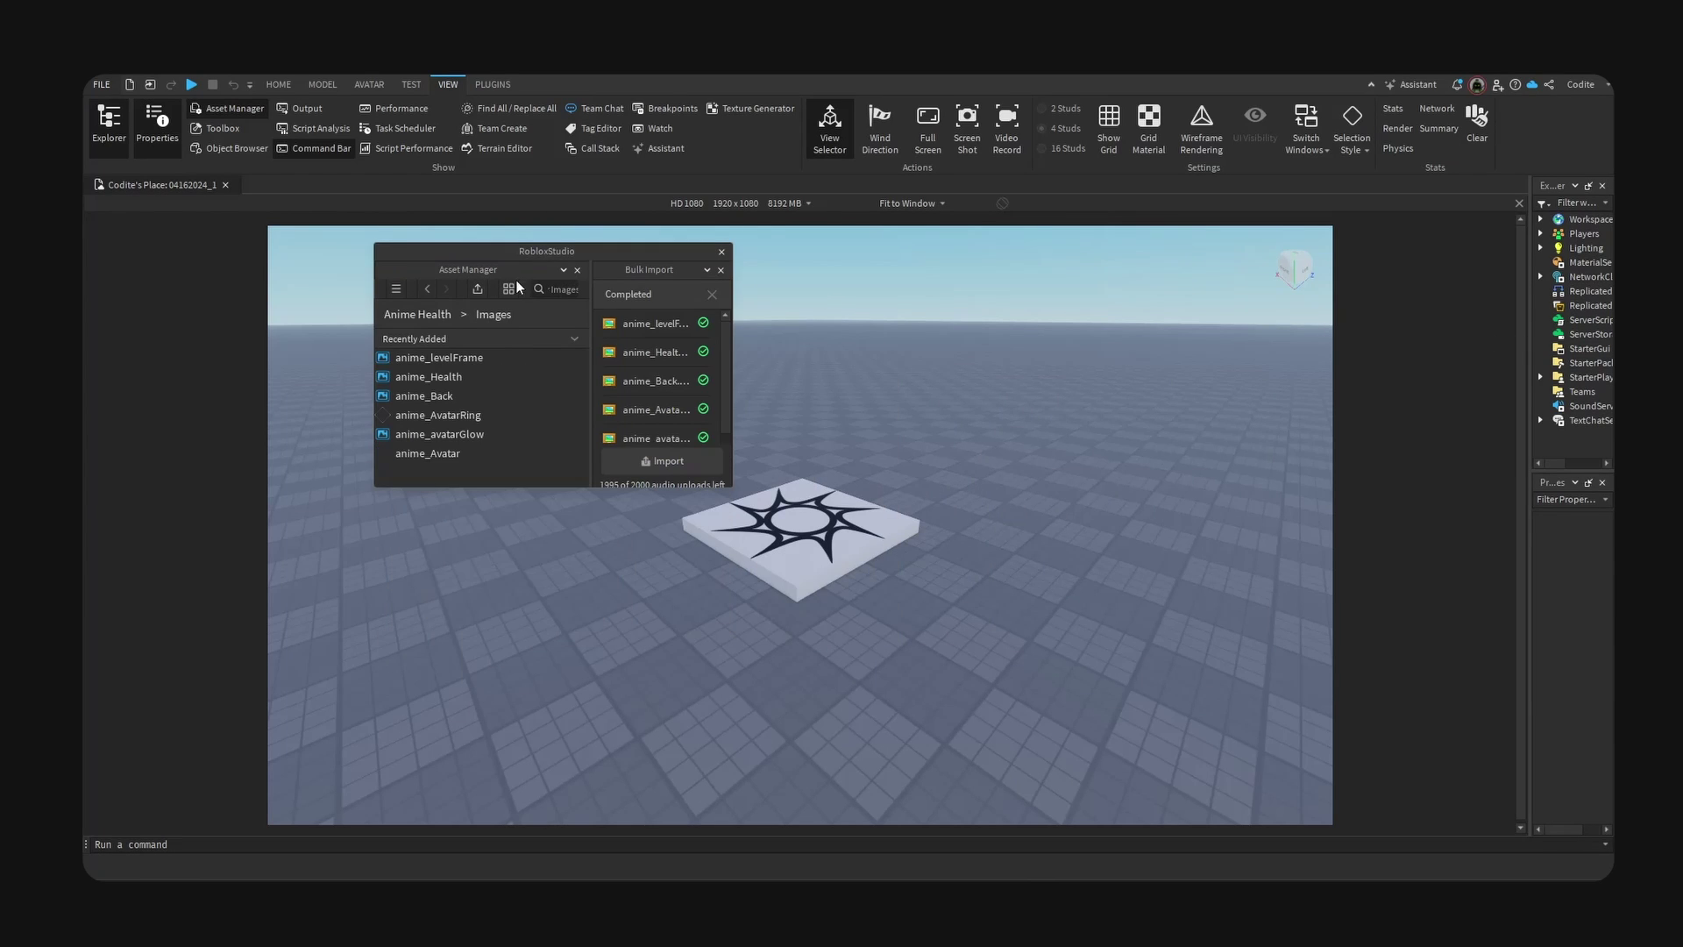
drag(517, 287, 632, 464)
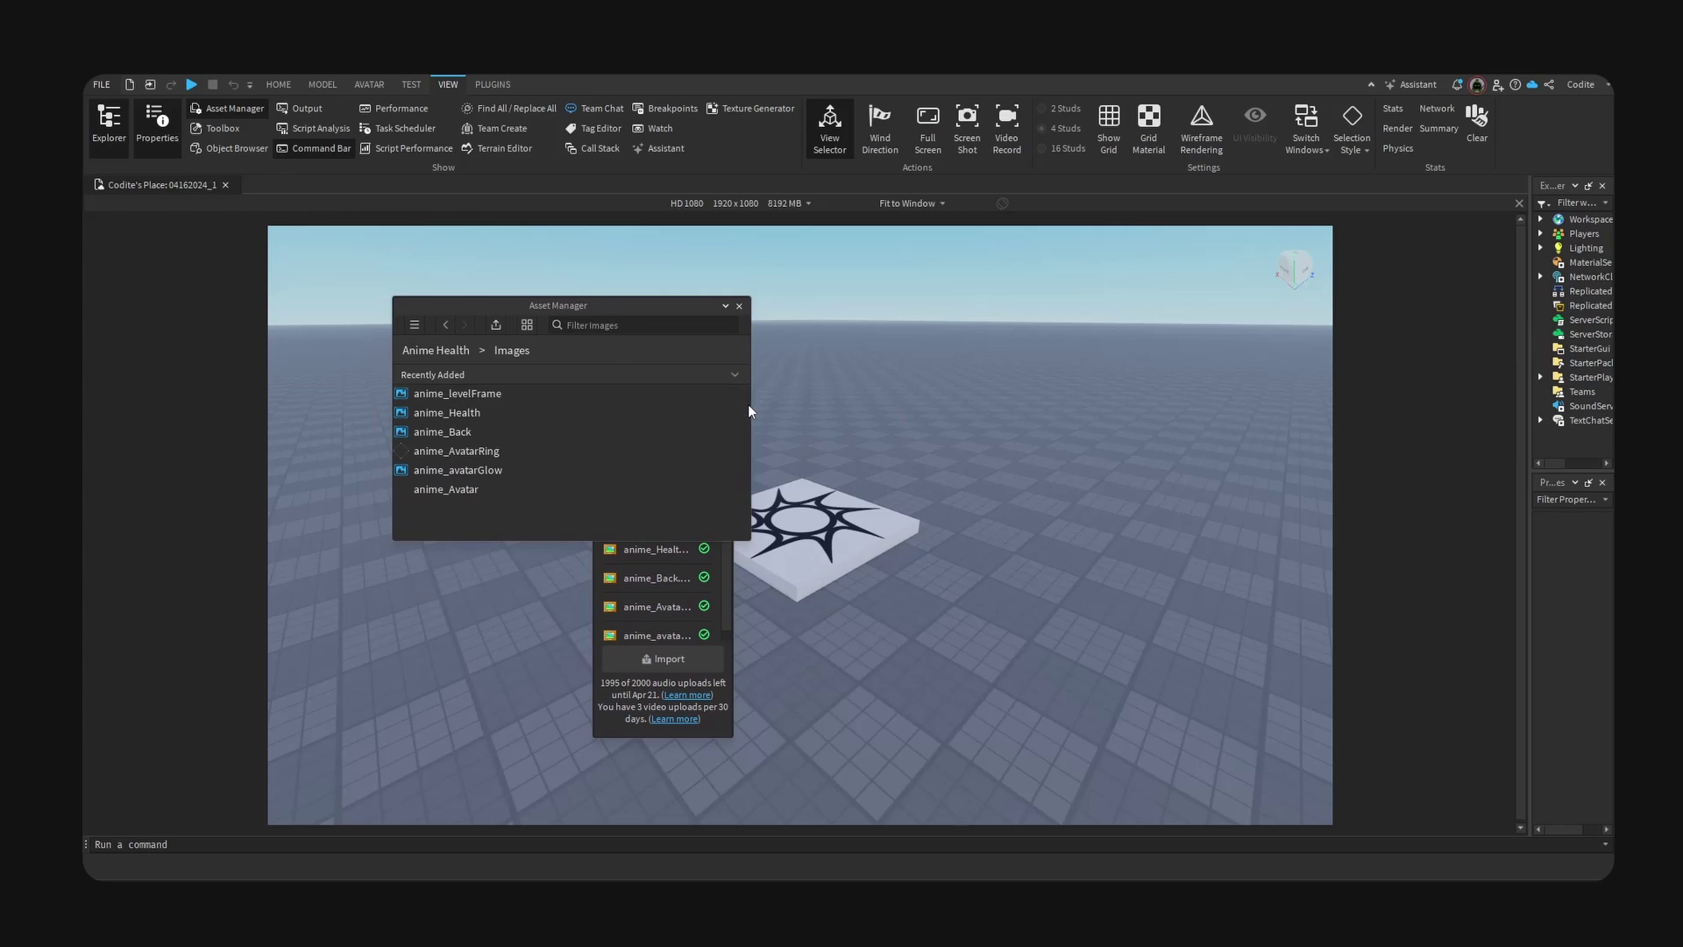
click(722, 467)
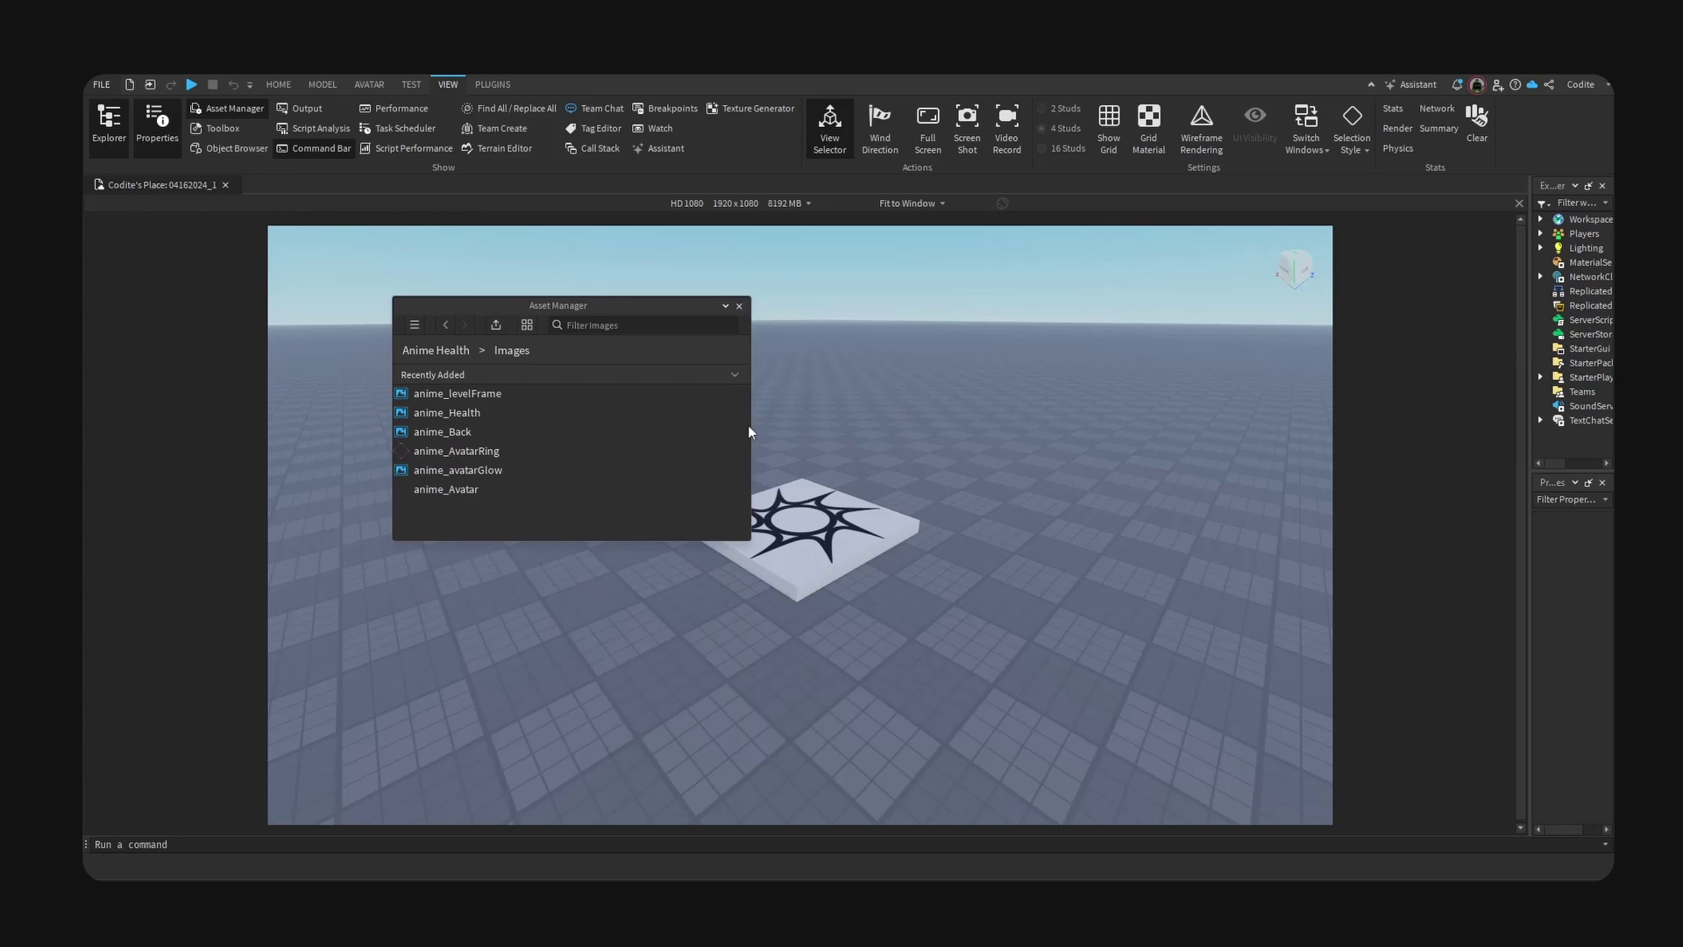
drag(754, 324, 587, 339)
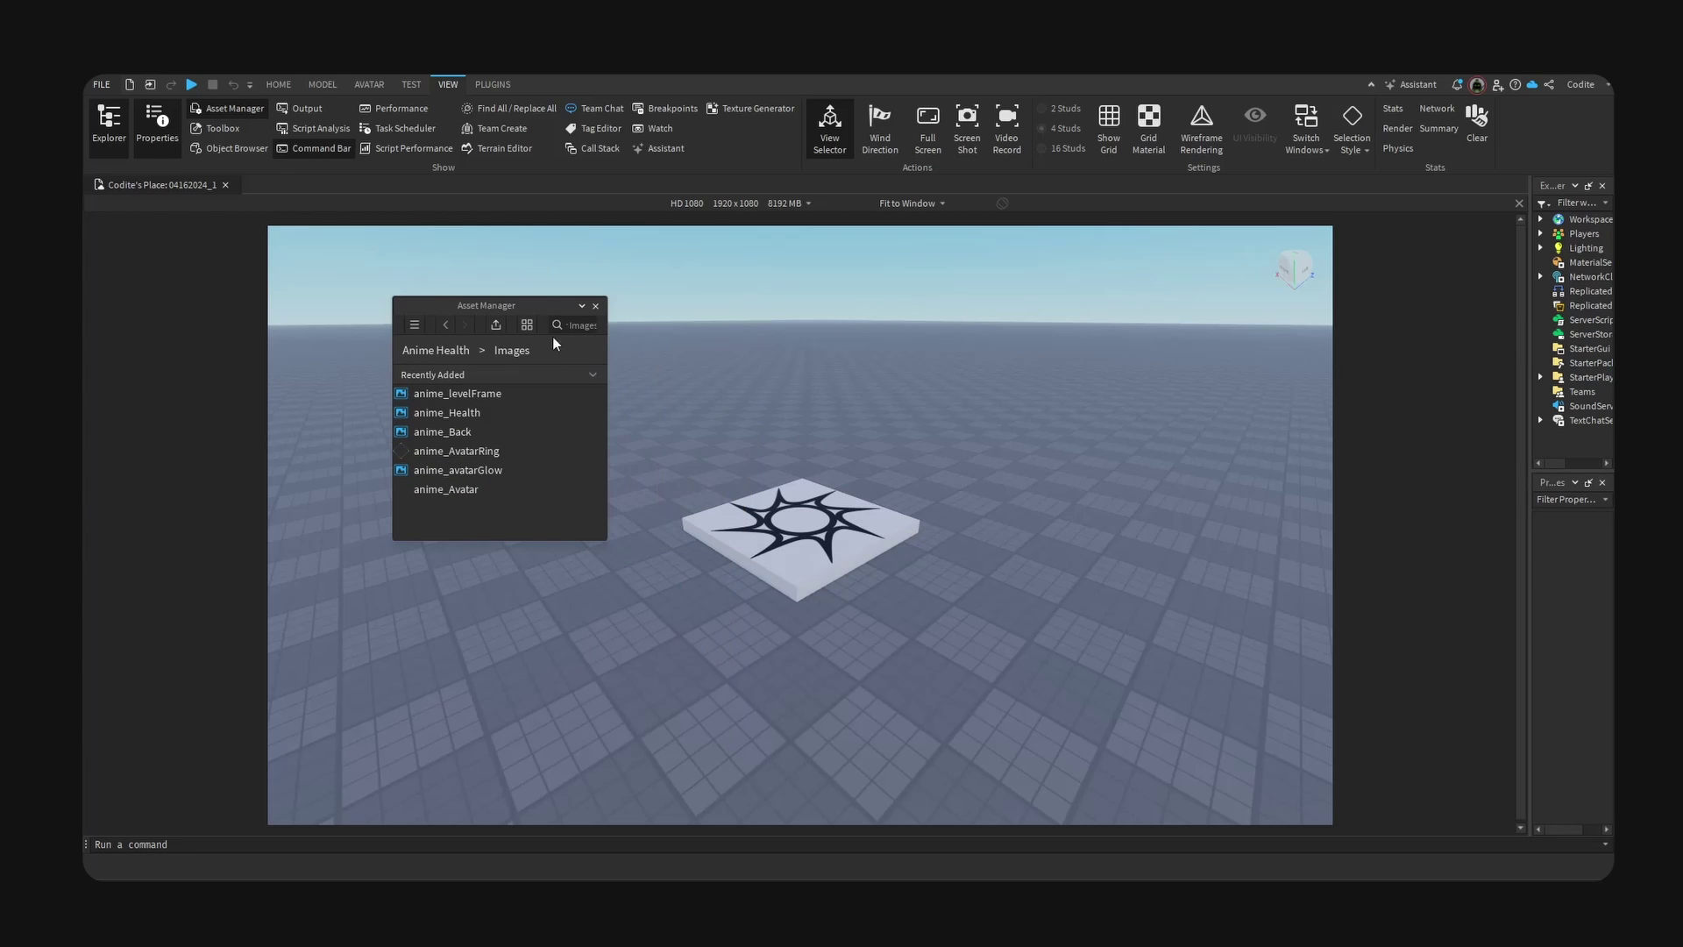
- Open the UI Tools plugin, set its Transform option to Size and open the Anchor editor
click(492, 85)
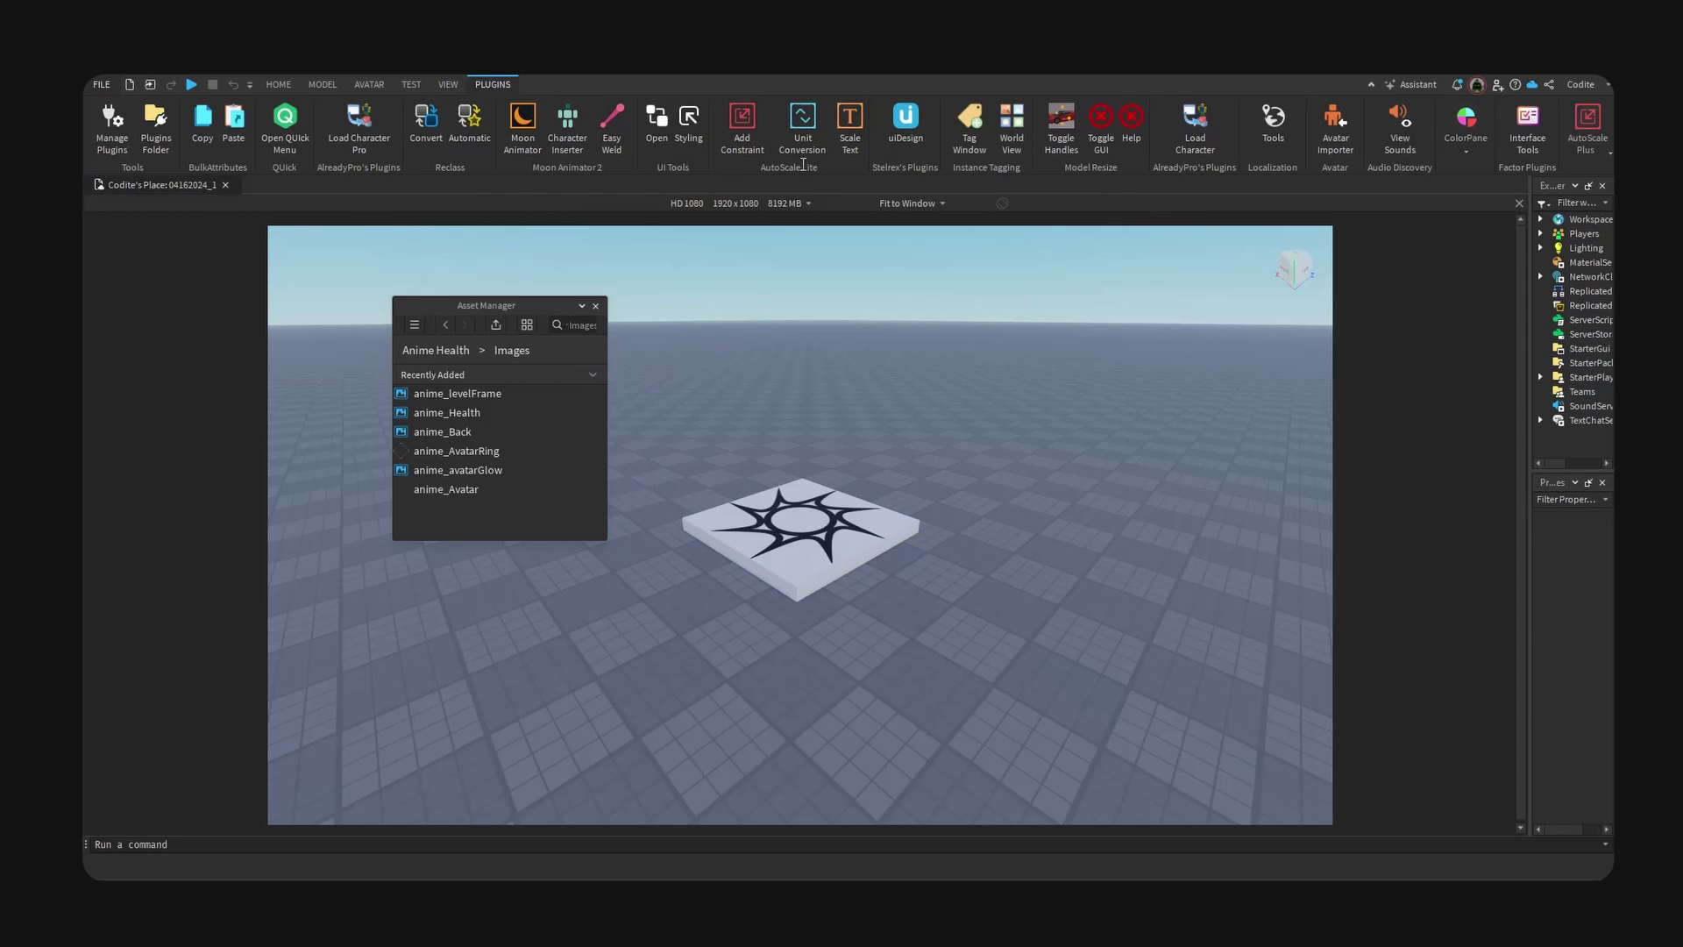
click(668, 140)
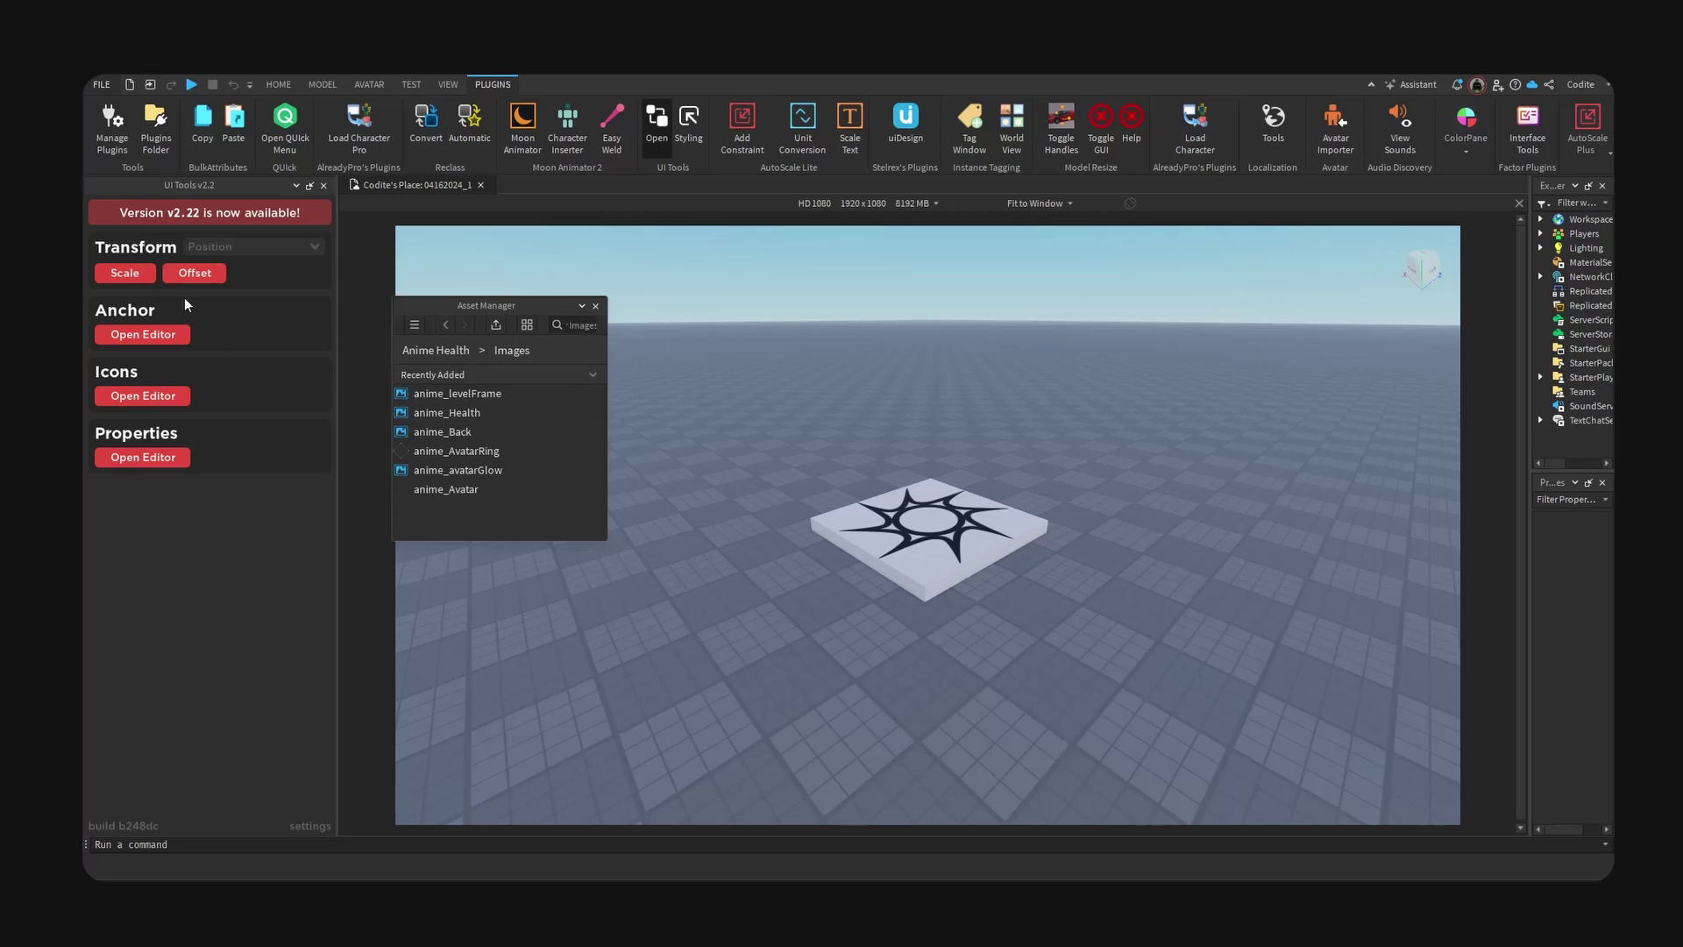
click(254, 252)
click(252, 283)
click(165, 338)
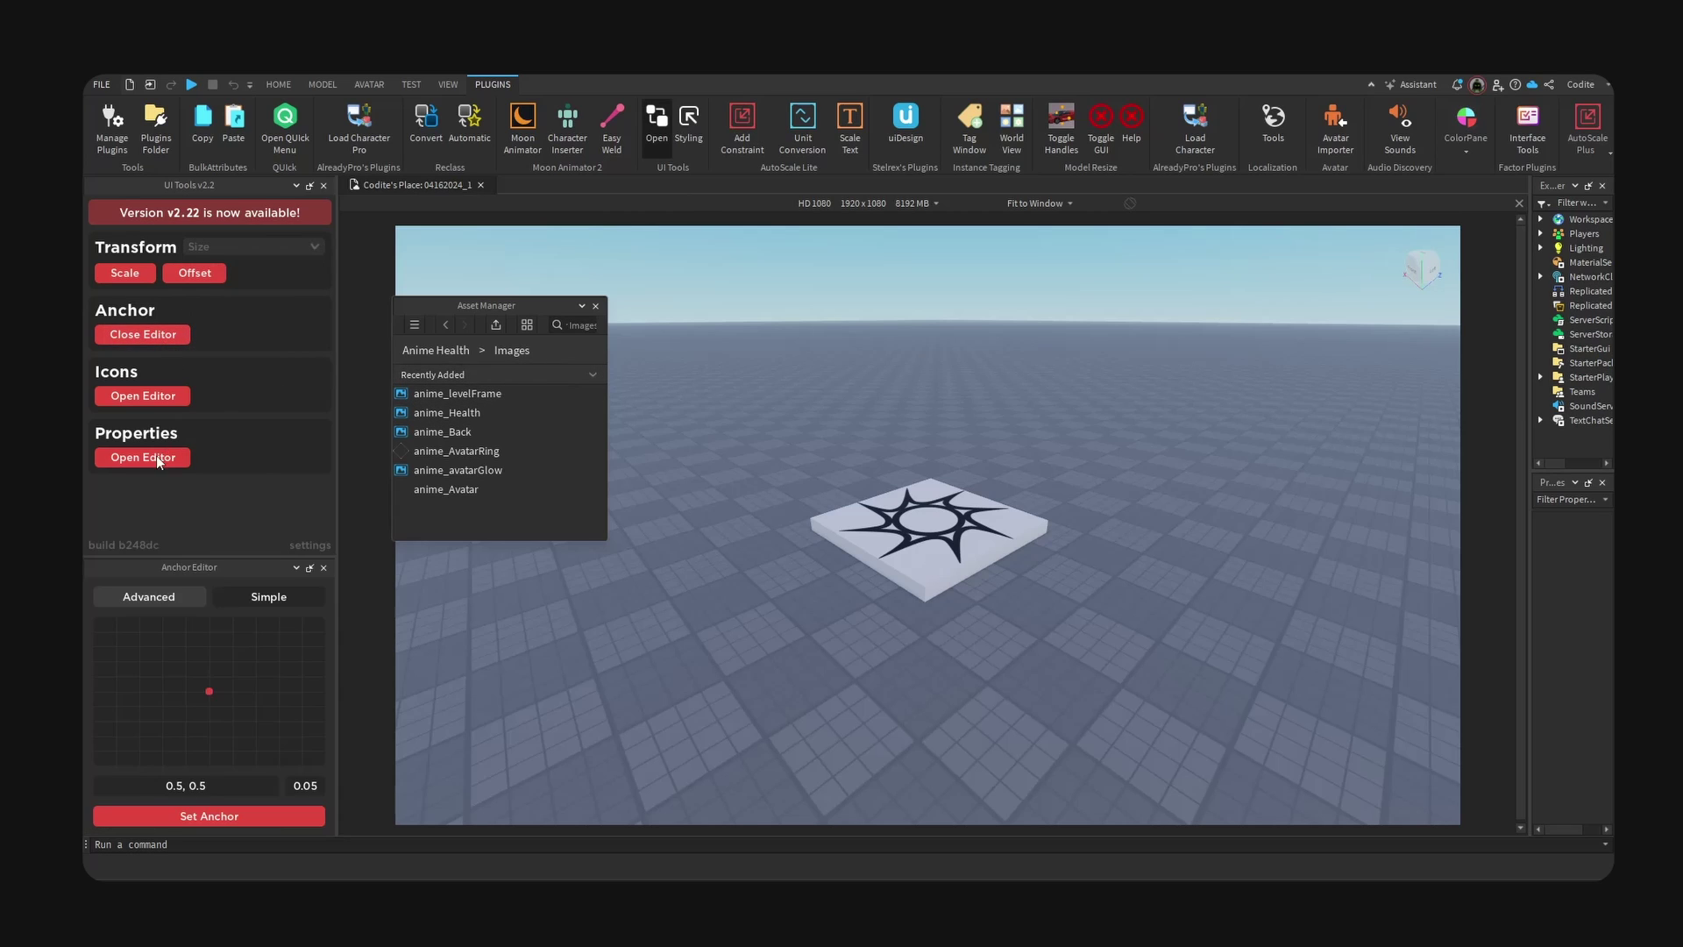
- Place the UI Properties window below the Anchor section of UI Tools, and widen the Explorer
drag(226, 684, 232, 366)
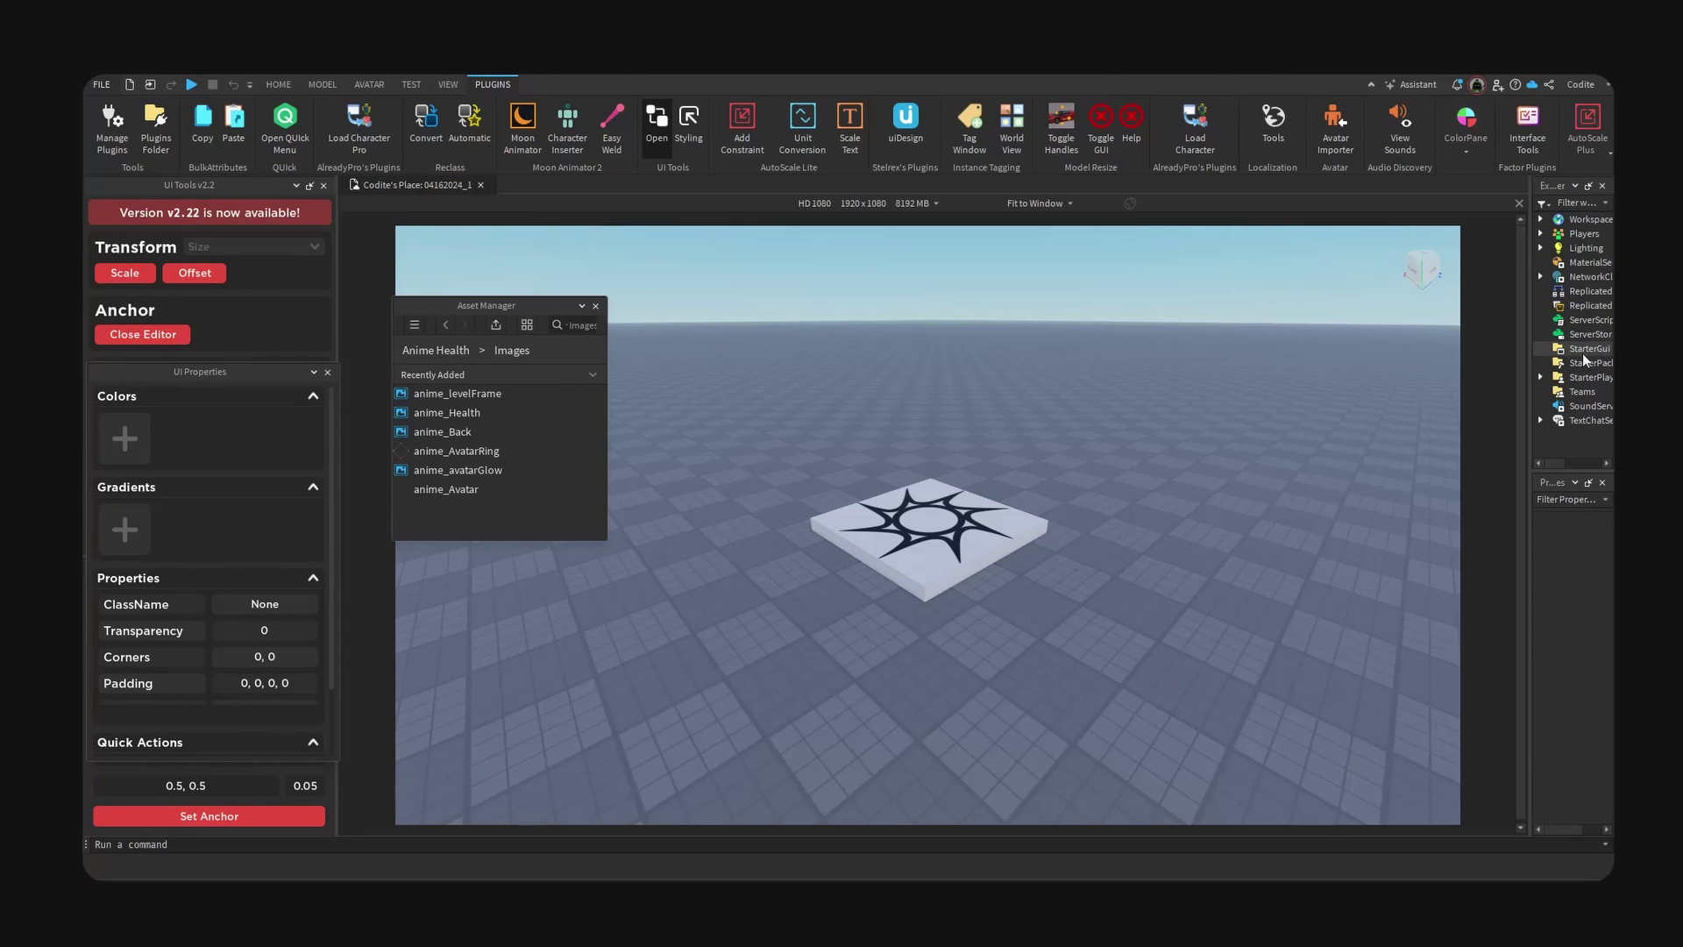
drag(1529, 354, 1377, 361)
- Insert a ScreenGui into StarterGui and name it Anime
click(1457, 348)
key(ctrl+i)
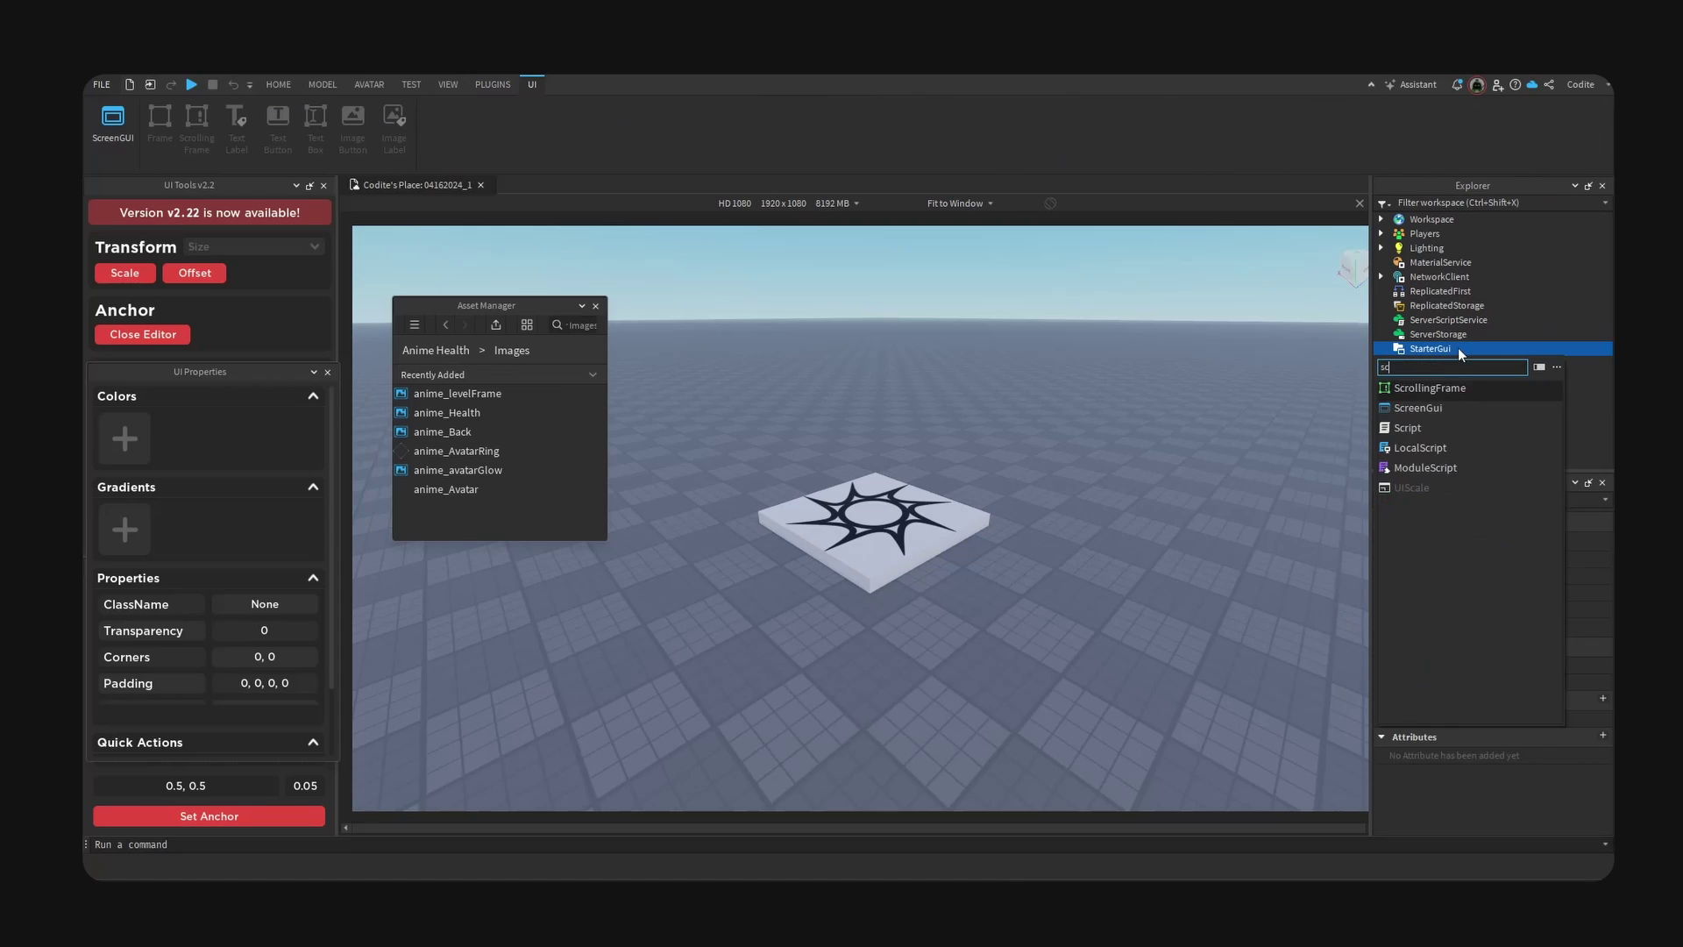
text(scre)
click(1446, 389)
text(Ani)
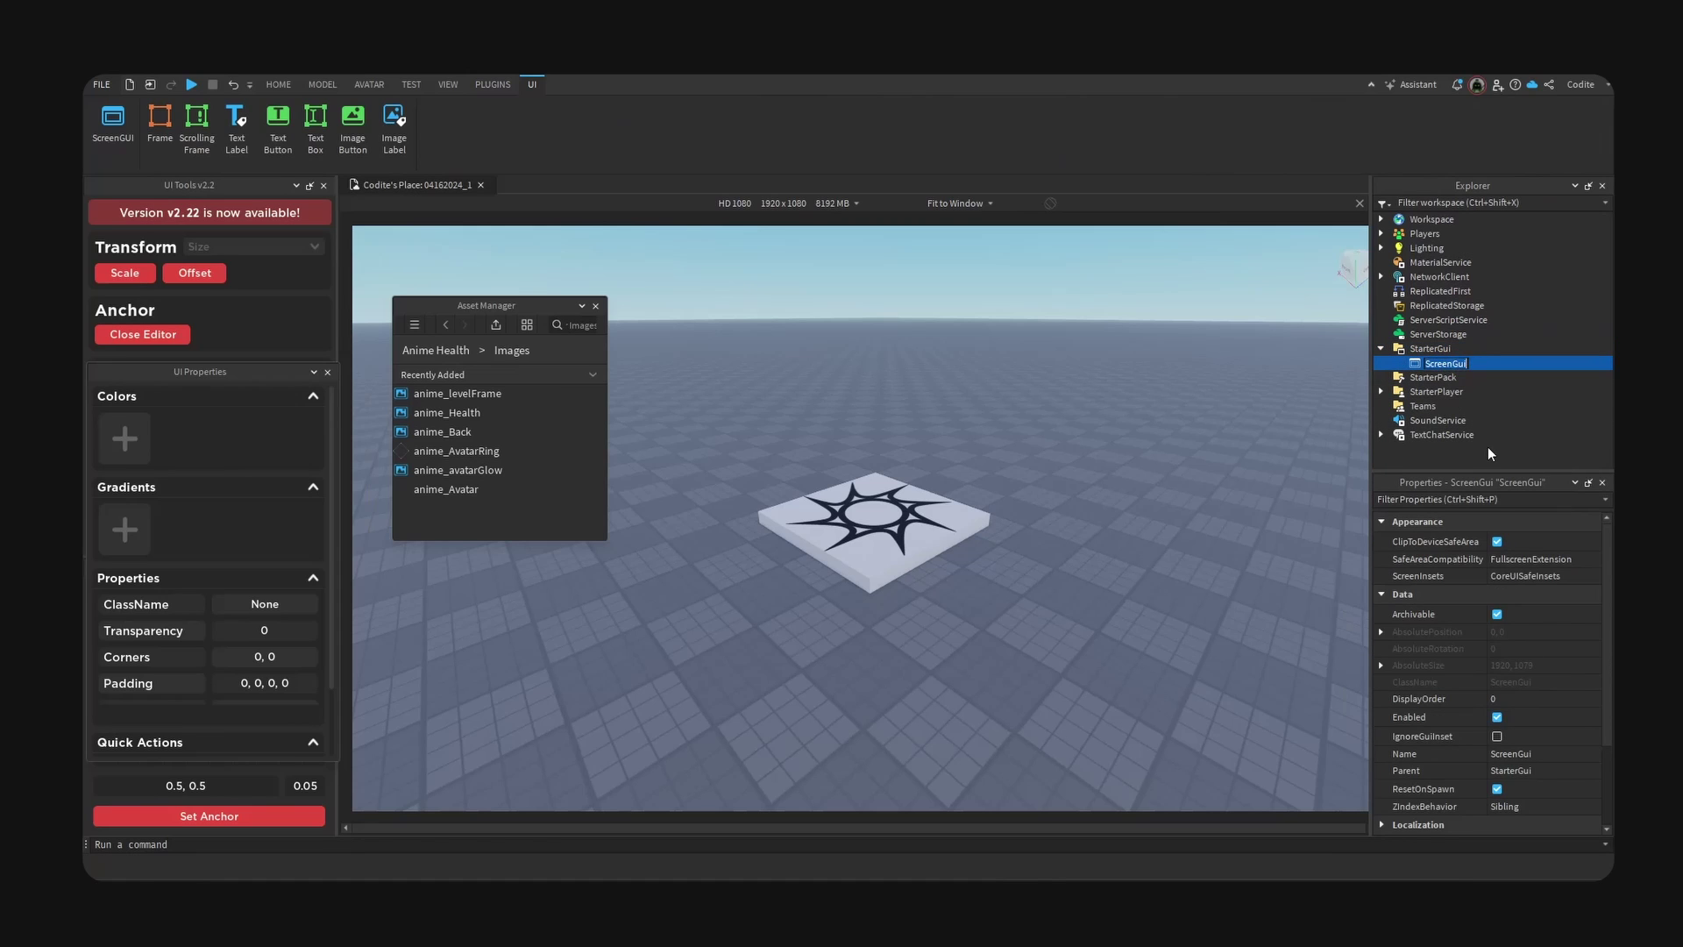
text(me)
key(Return)
- Insert a Frame into the Anime ScreenGui and name it Canvas
click(1466, 362)
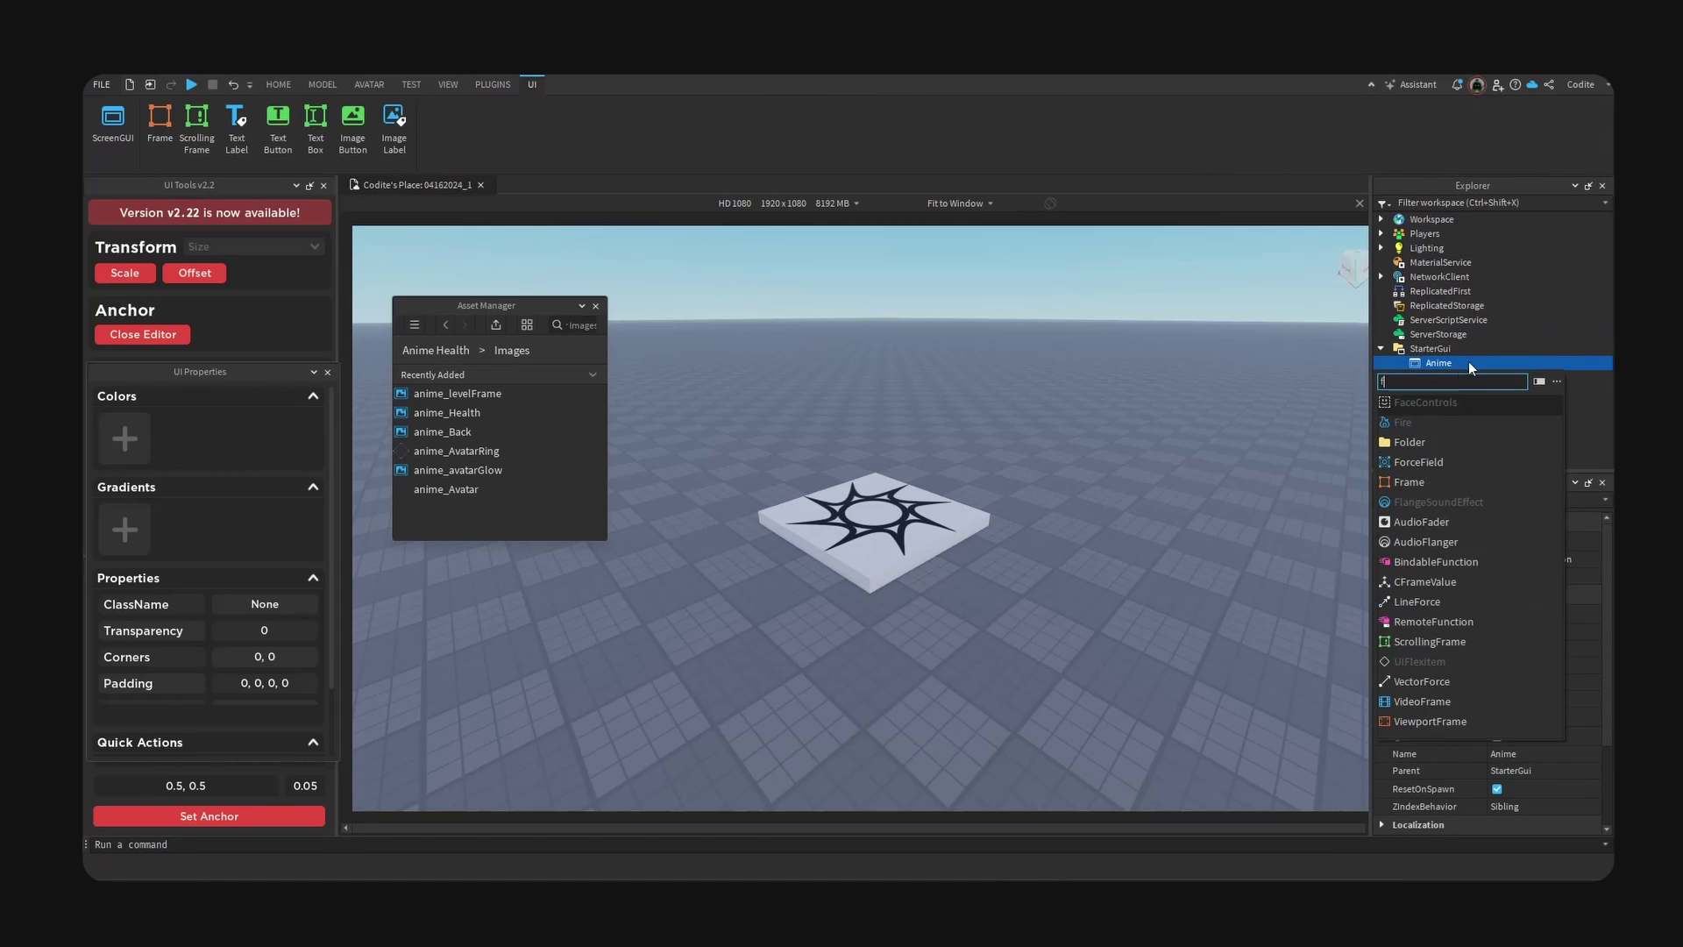
text(fra)
click(1437, 394)
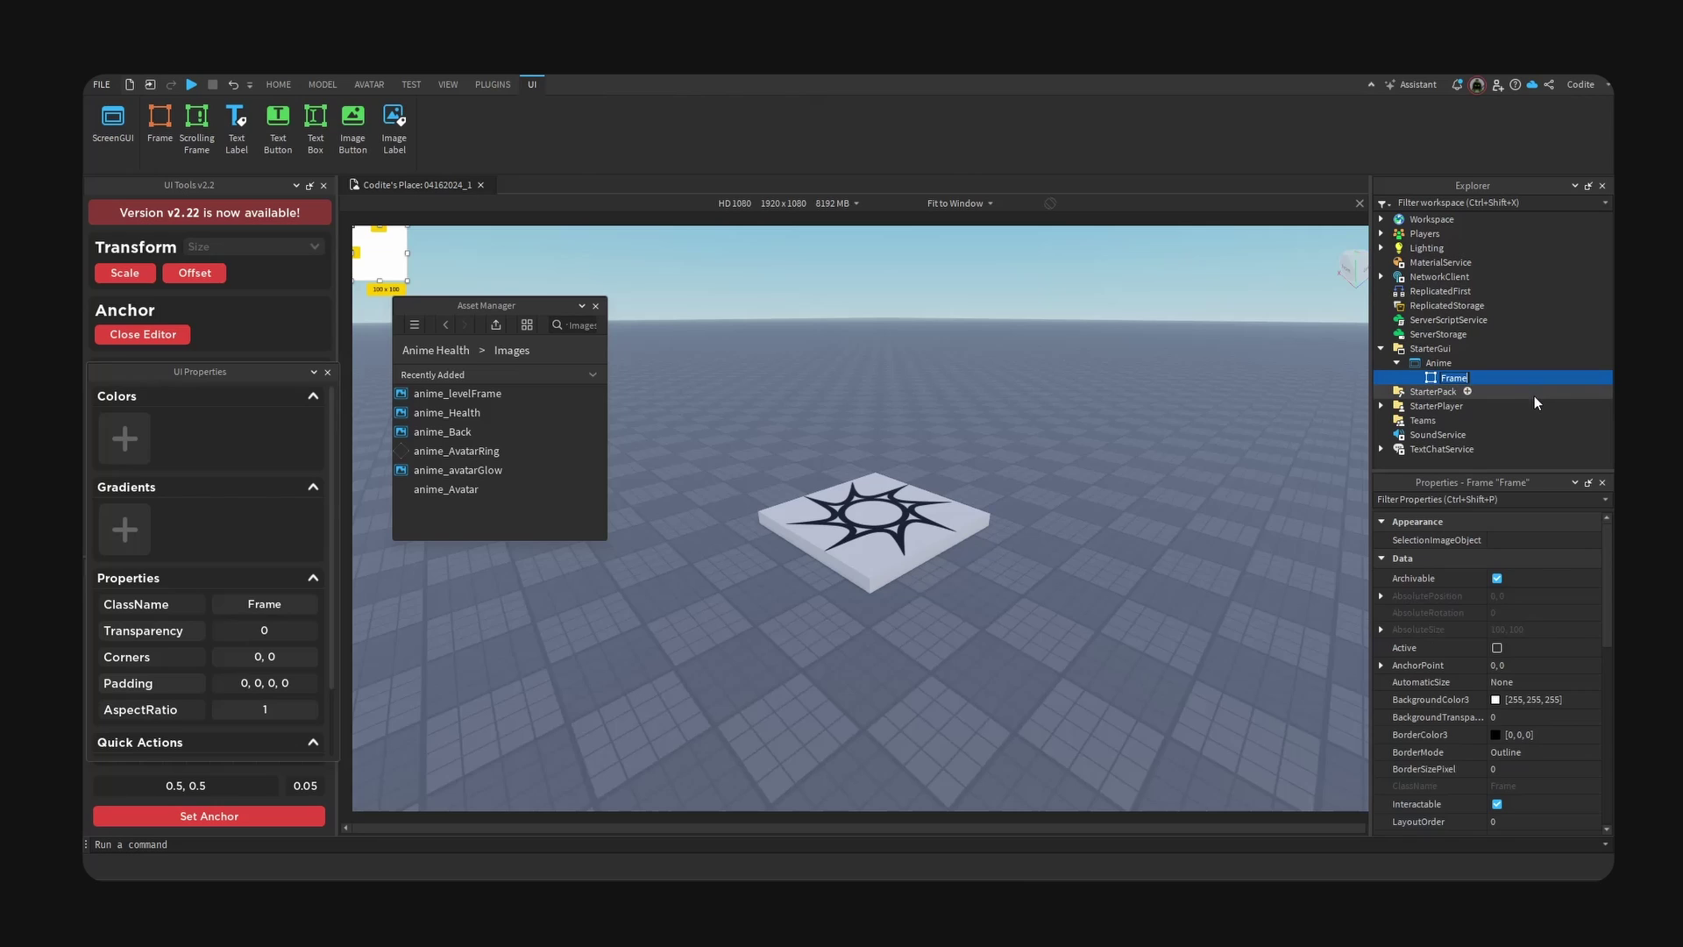
text(Canvas)
key(Return)
- Set the Canvas frame's anchor to 0.5, 0.5, then fit it to its parent with its background removed
scroll(189, 592, down, 2)
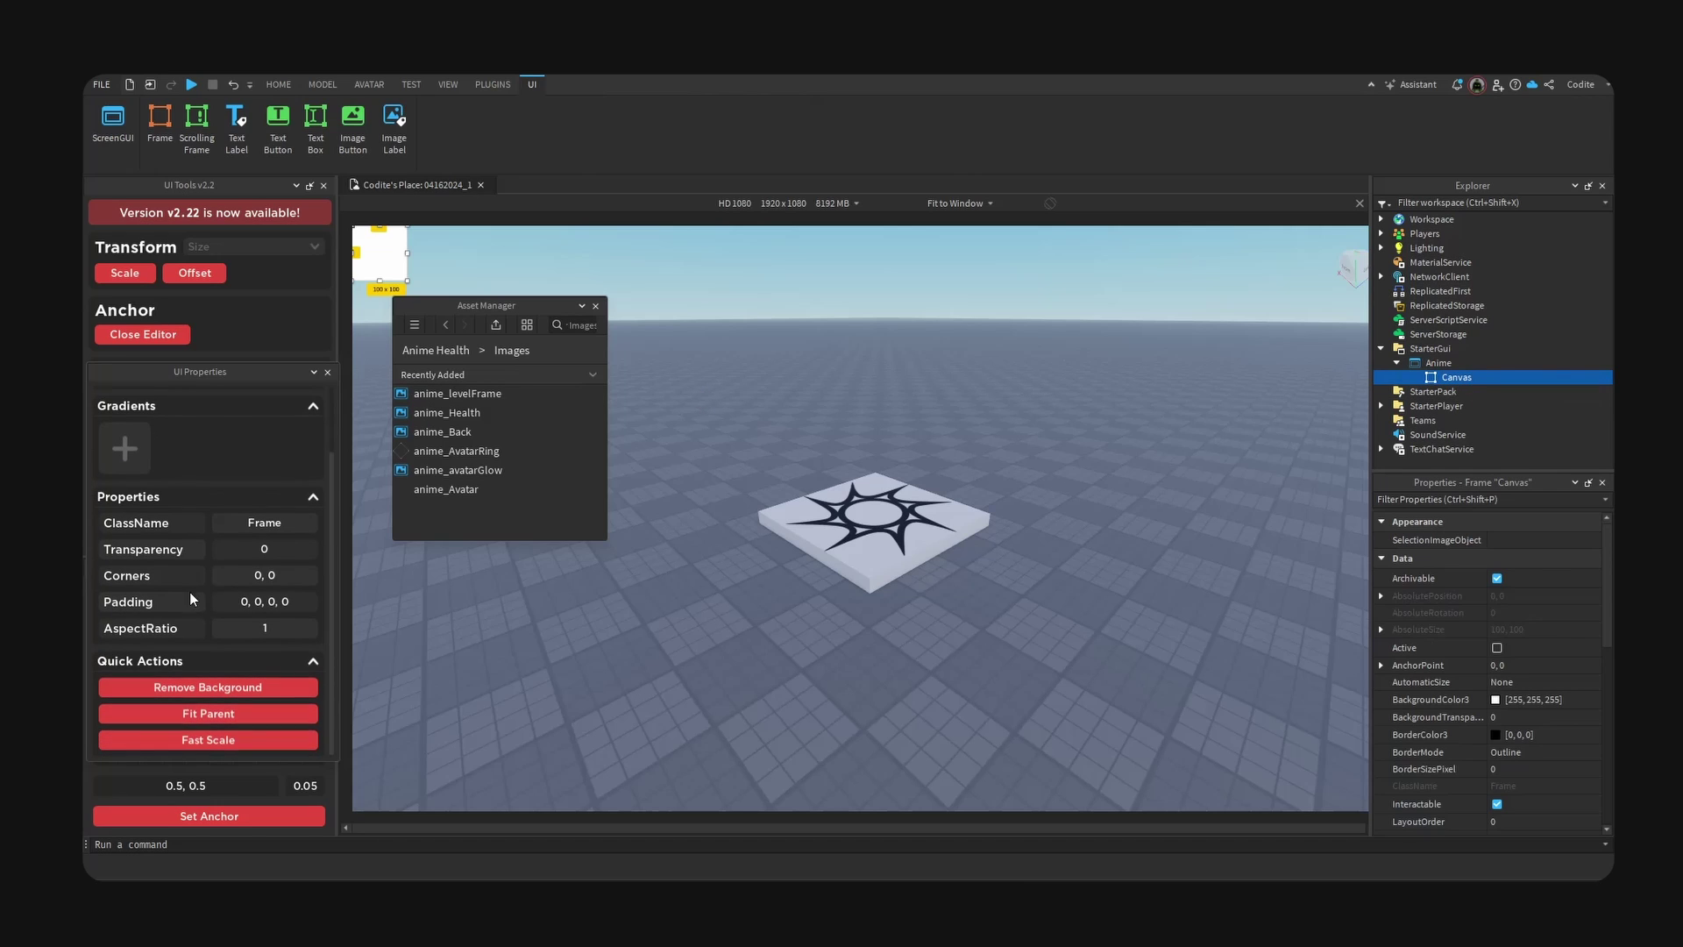
click(197, 814)
click(214, 713)
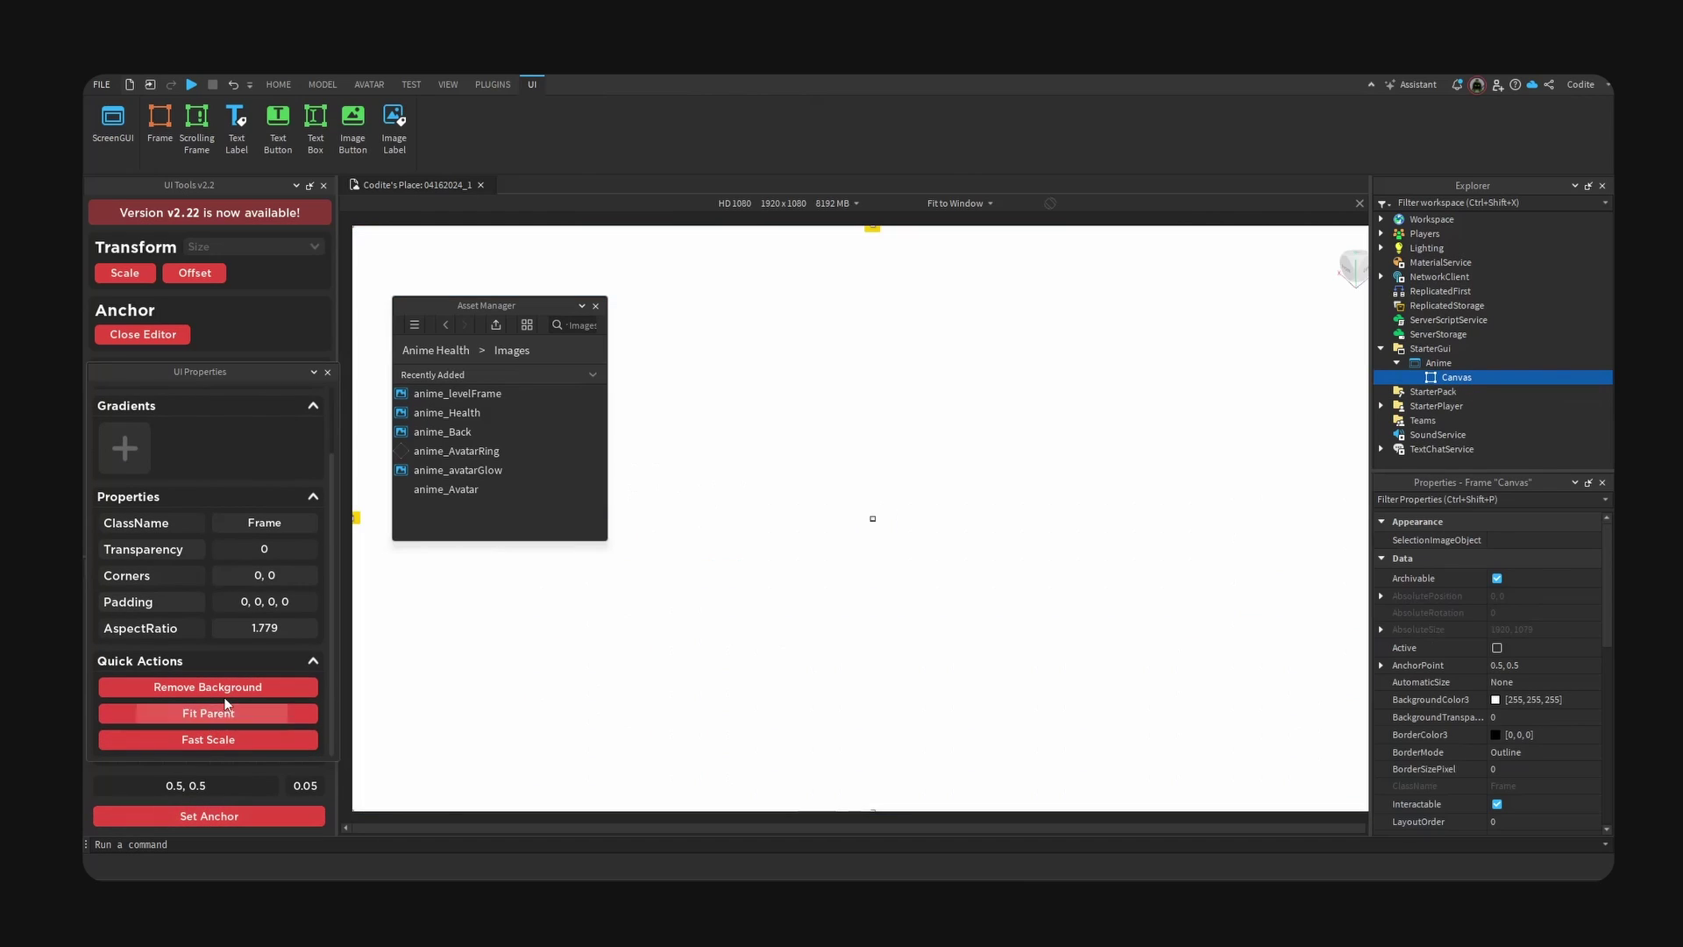
click(215, 686)
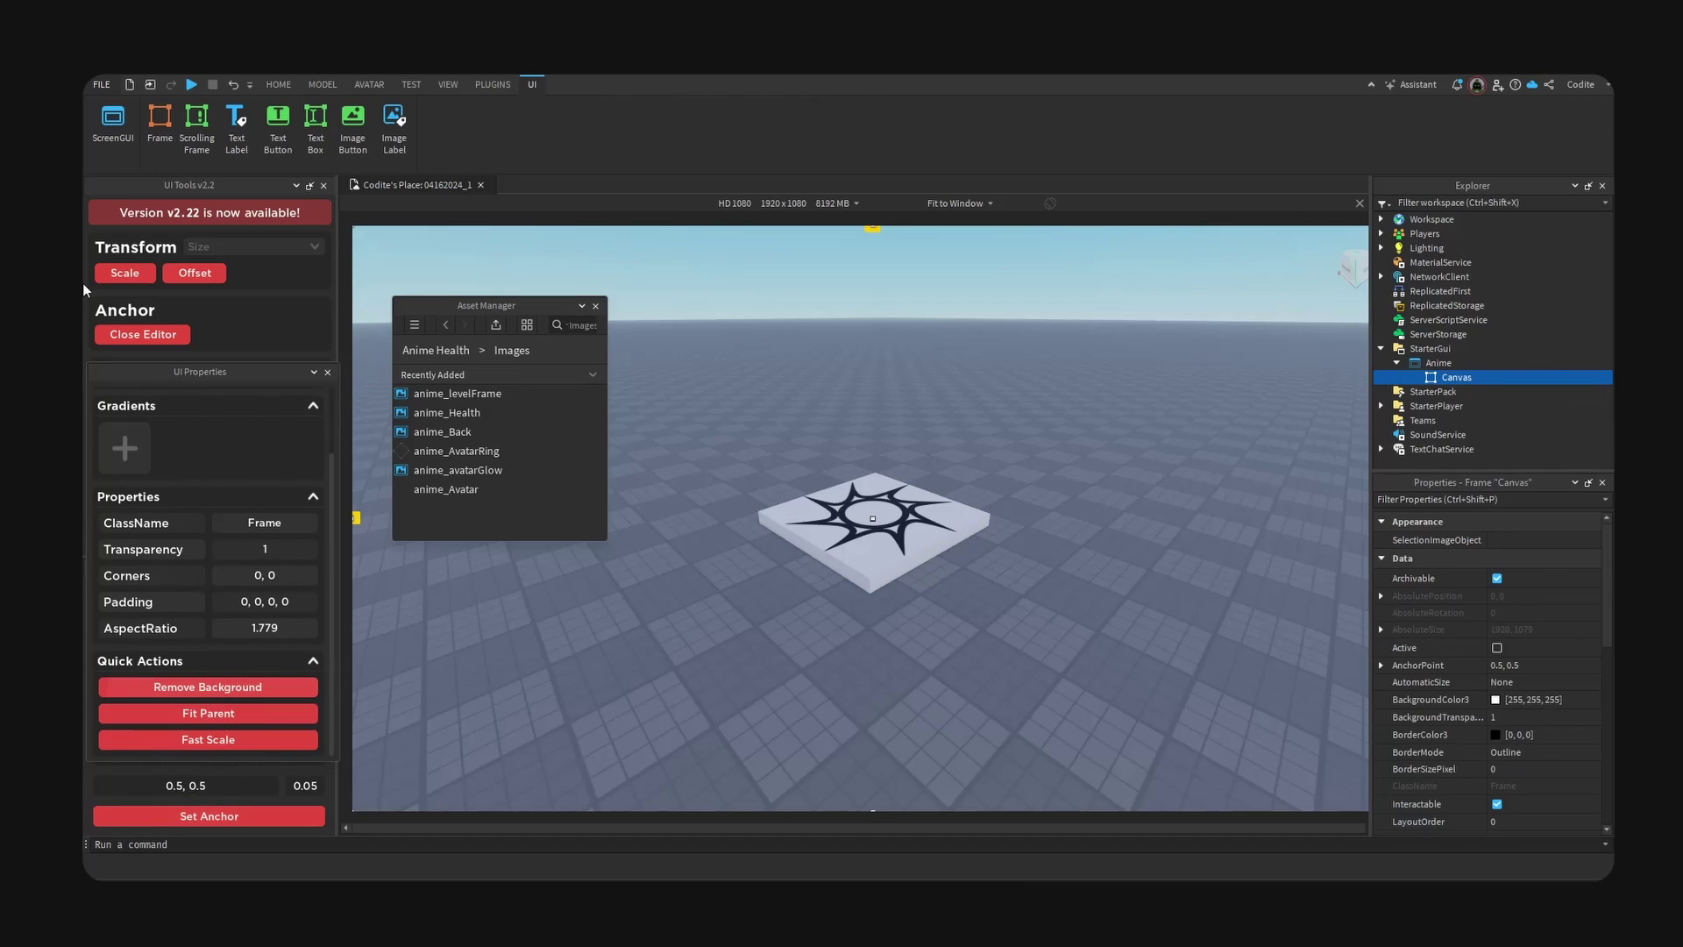
- Insert a Frame named Container inside Canvas and centre it with a 0.5, 0.5 anchor
click(1488, 375)
text(frame)
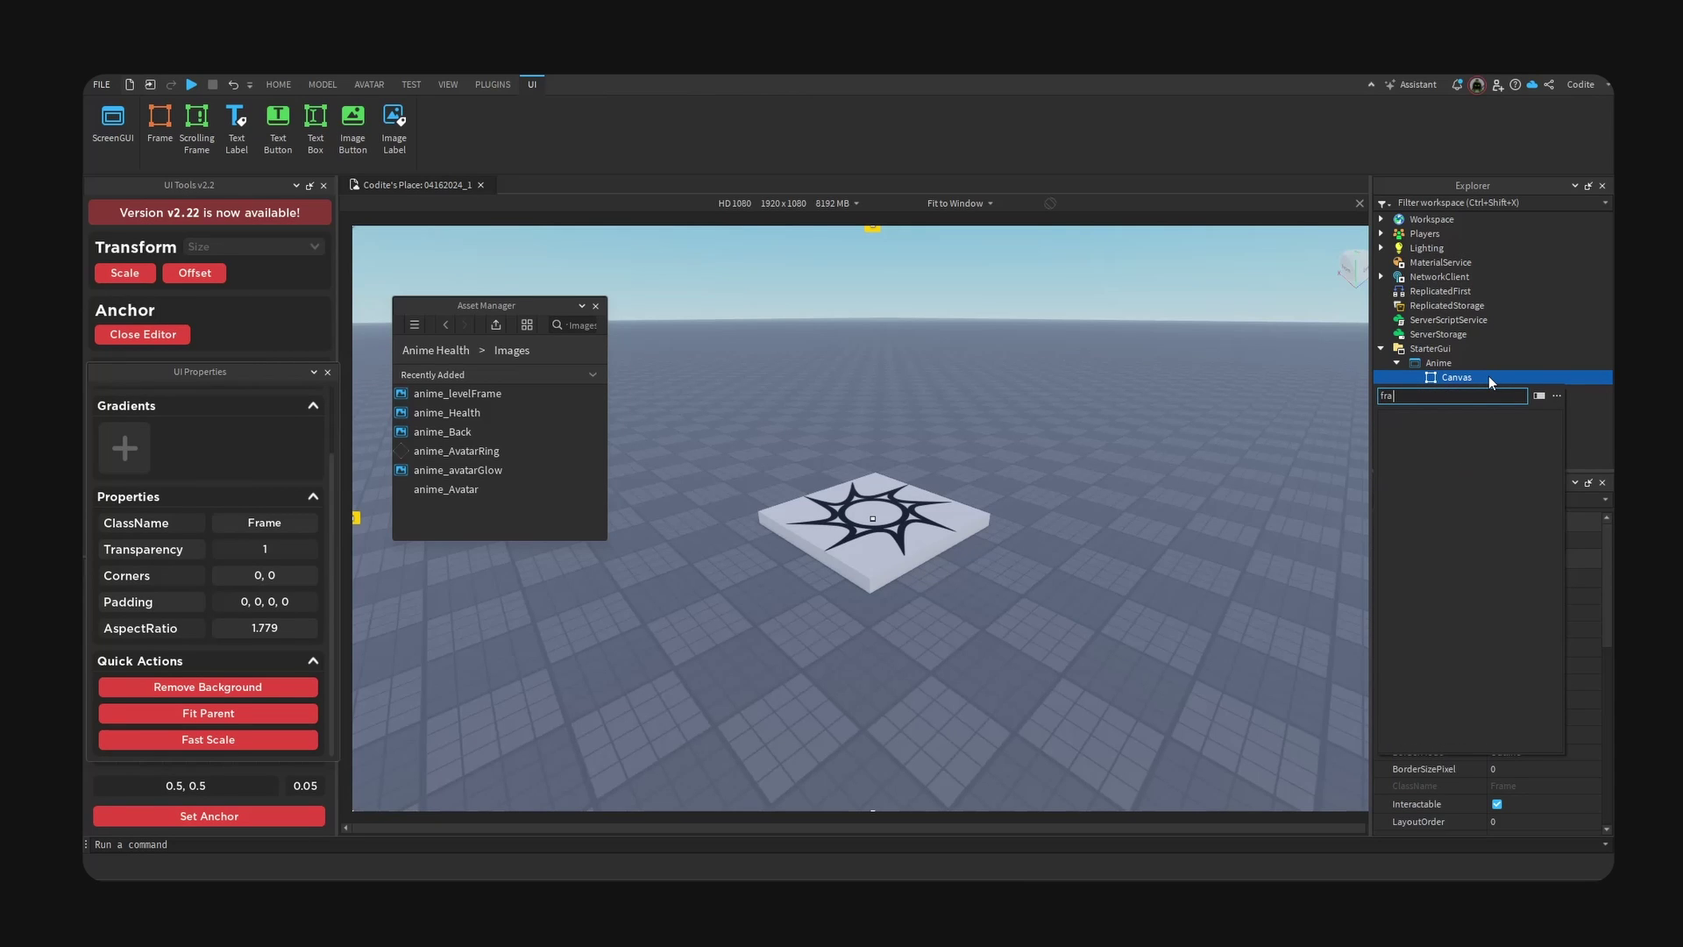
key(Return)
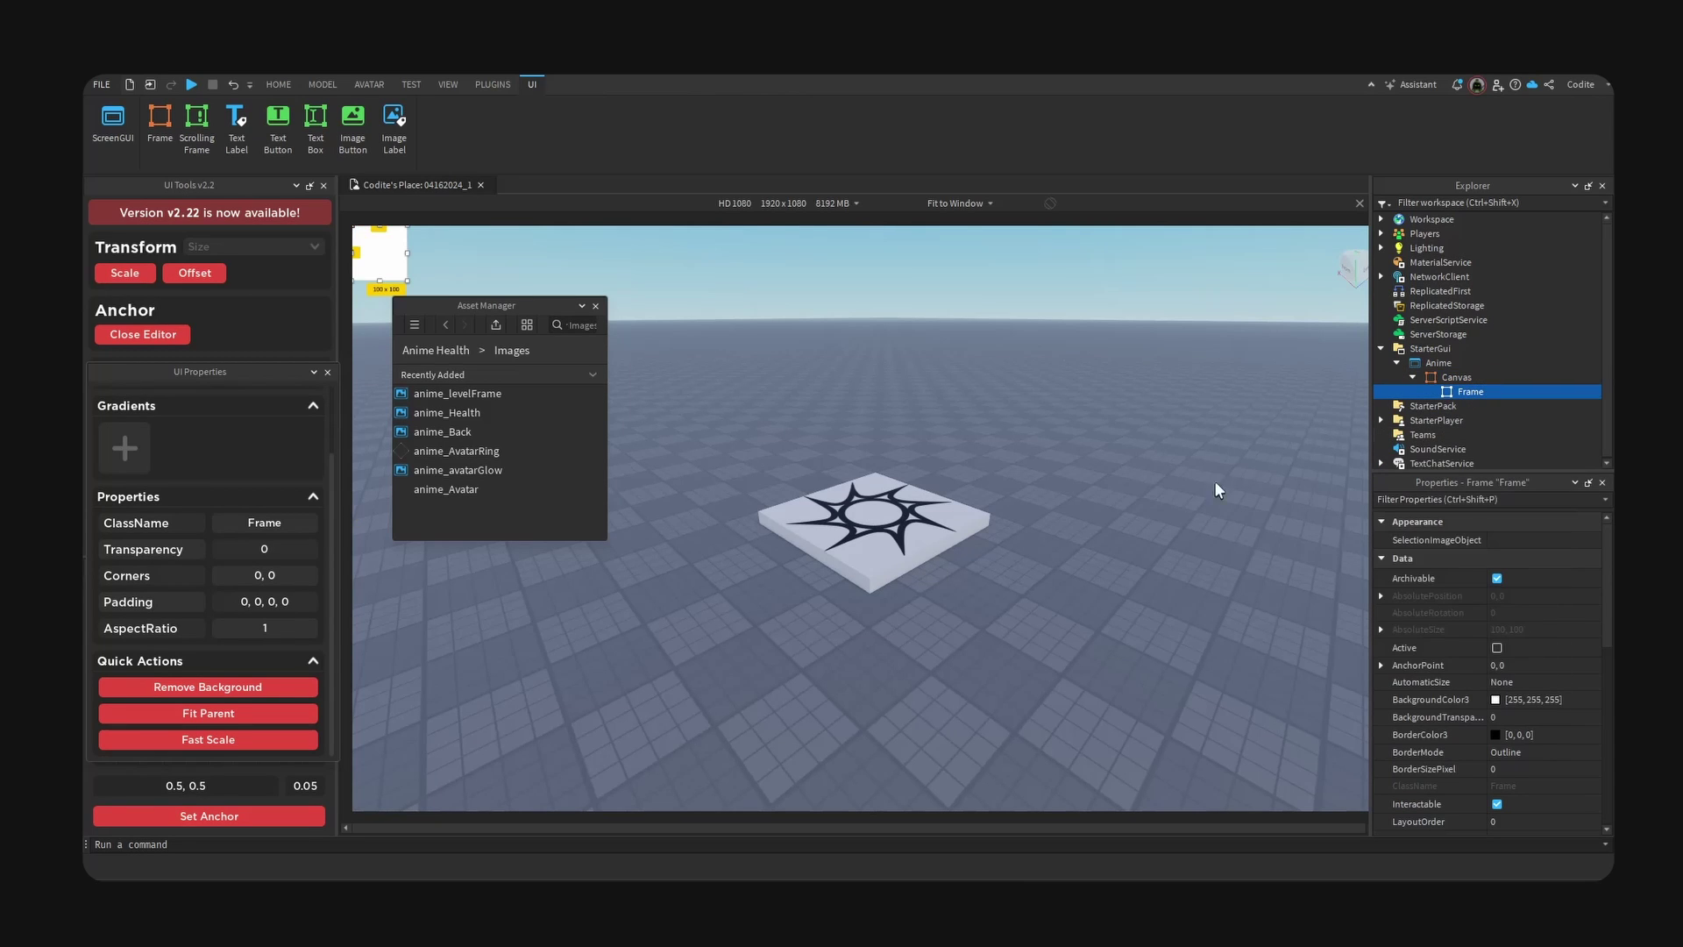
click(268, 815)
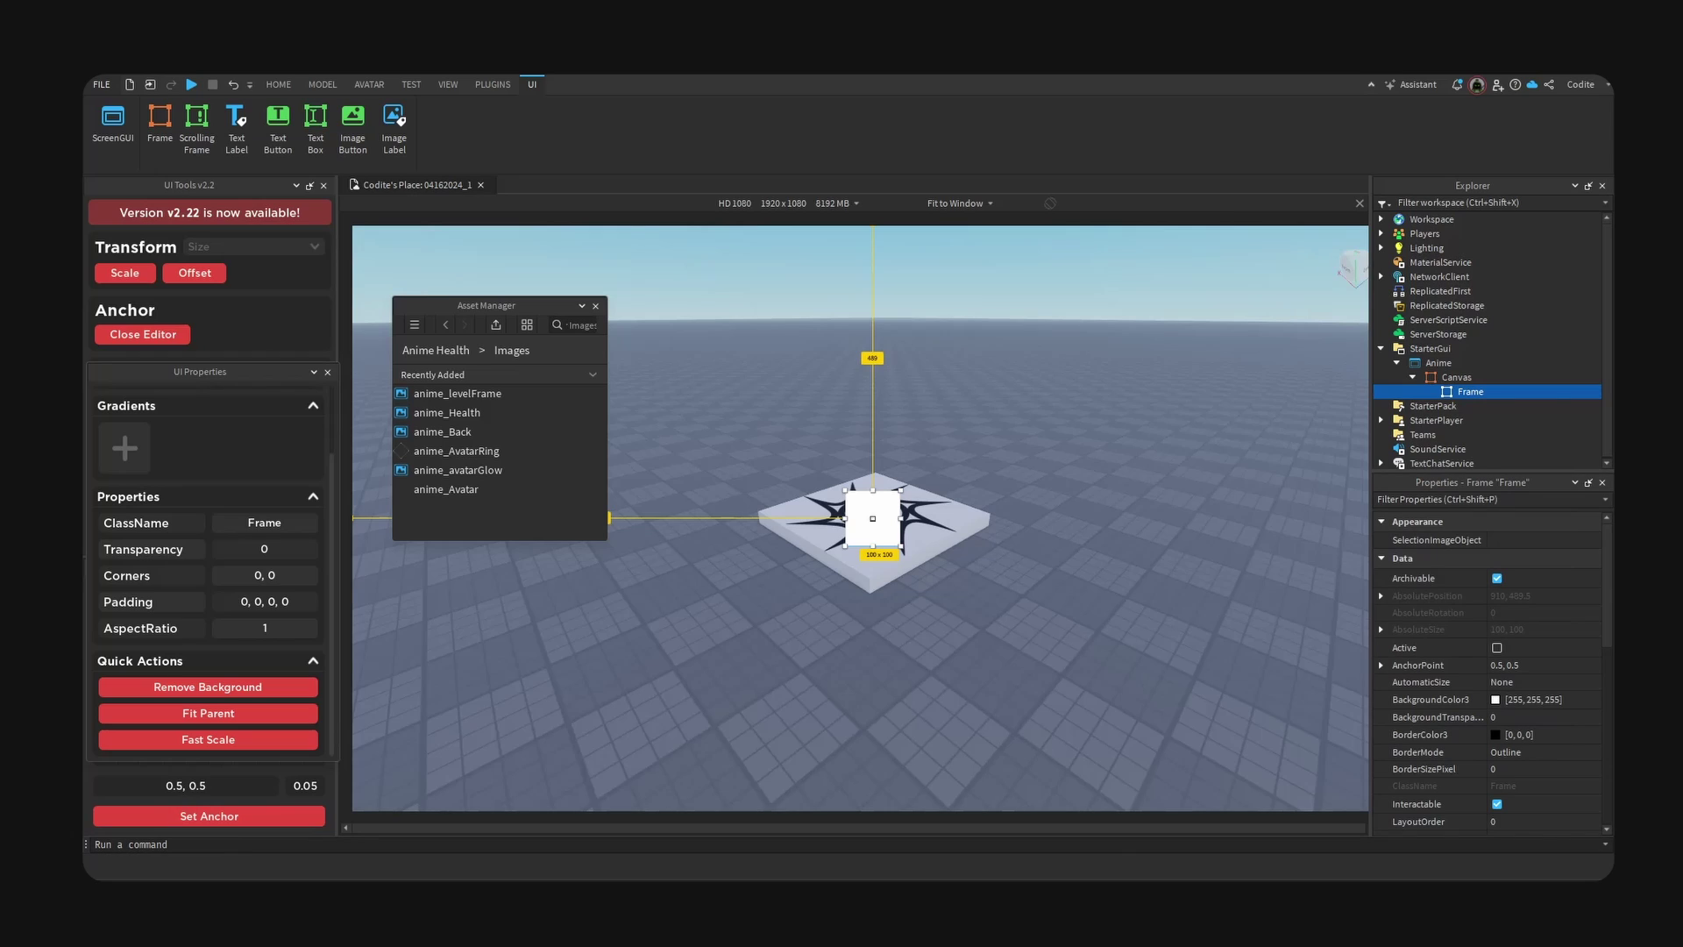
key(F2)
text(Cont)
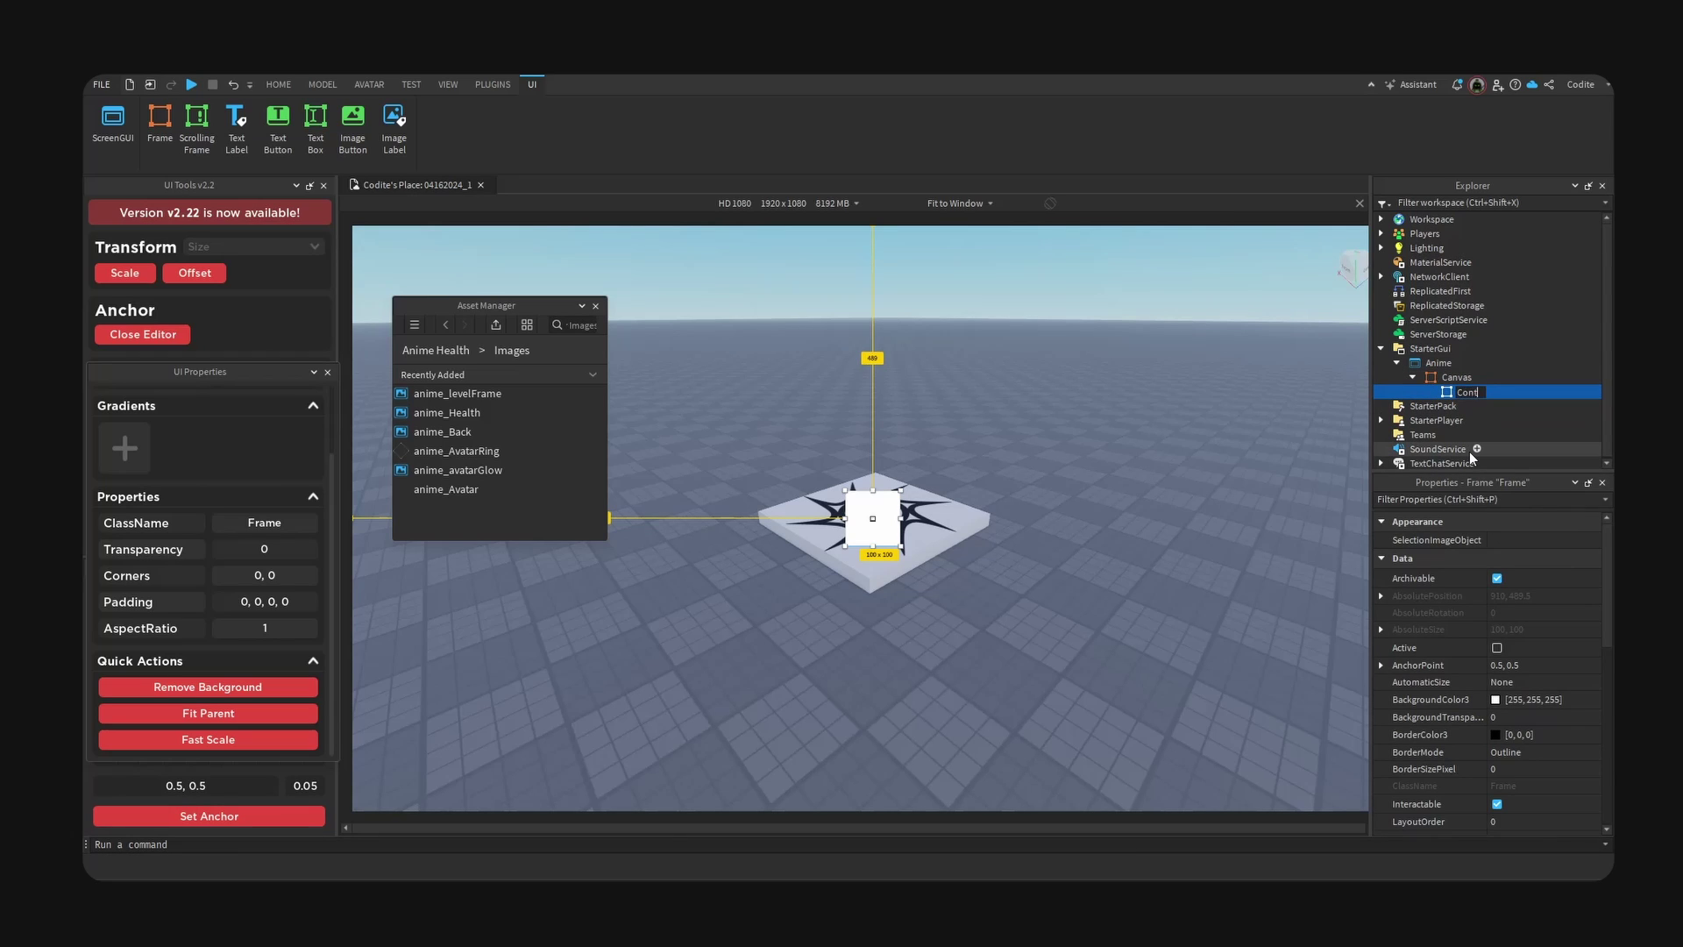
text(ainer)
key(Return)
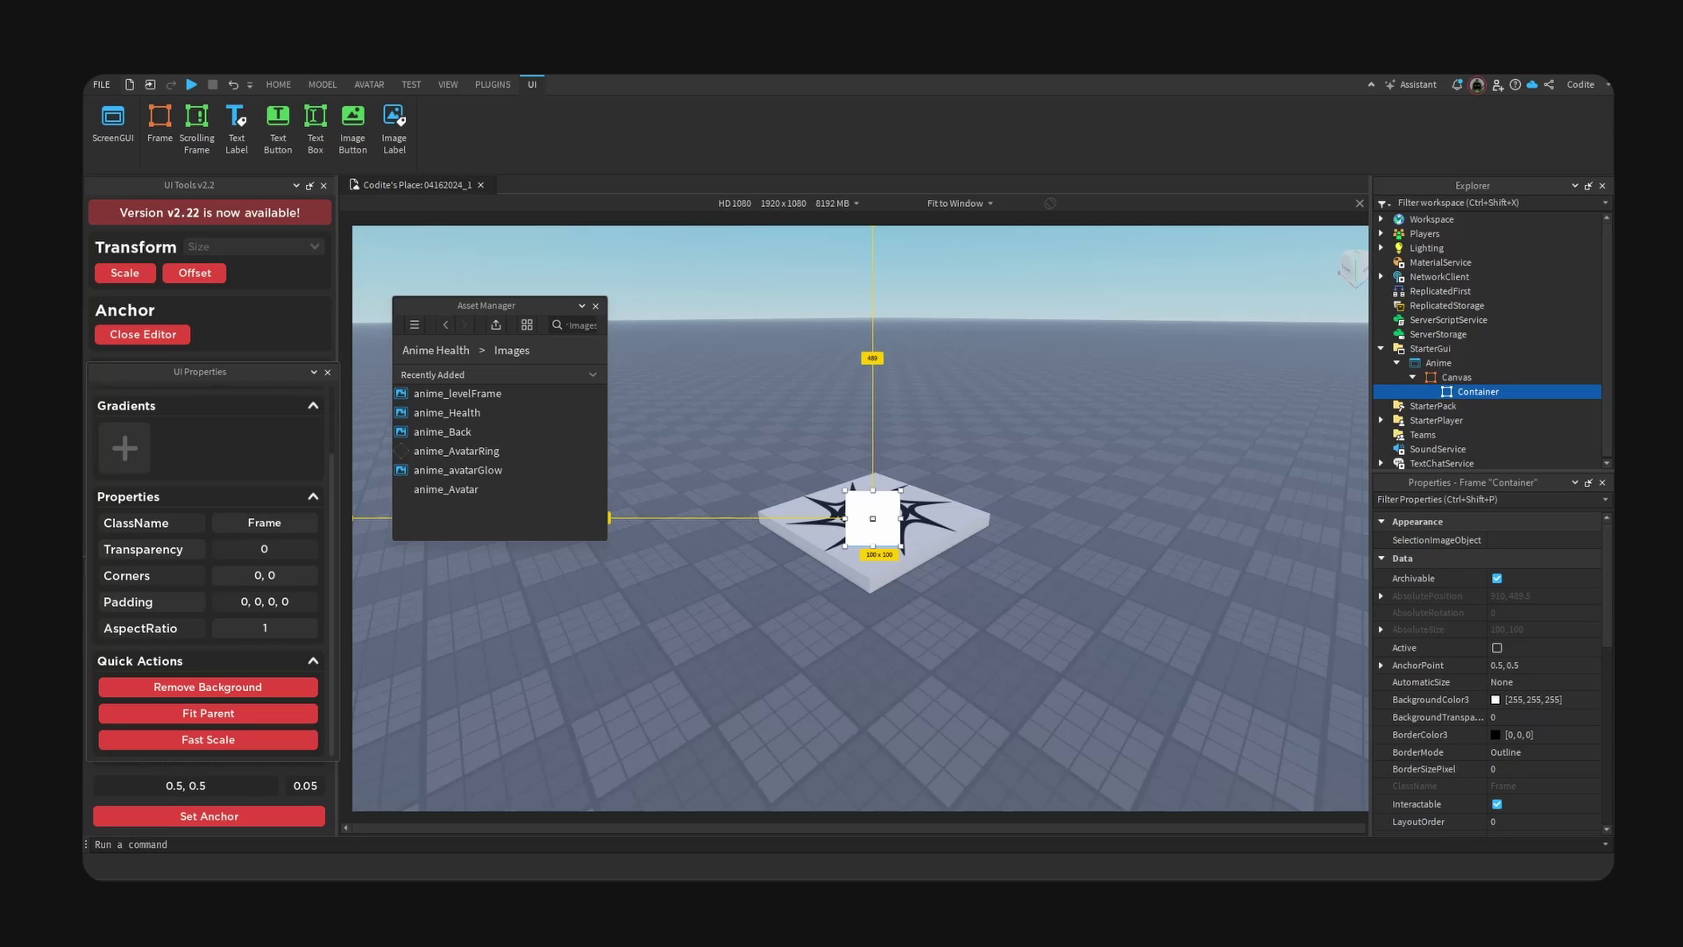
- Set the Container frame's size offsets to 657 wide and 209 high
scroll(1532, 698, down, 5)
click(1382, 661)
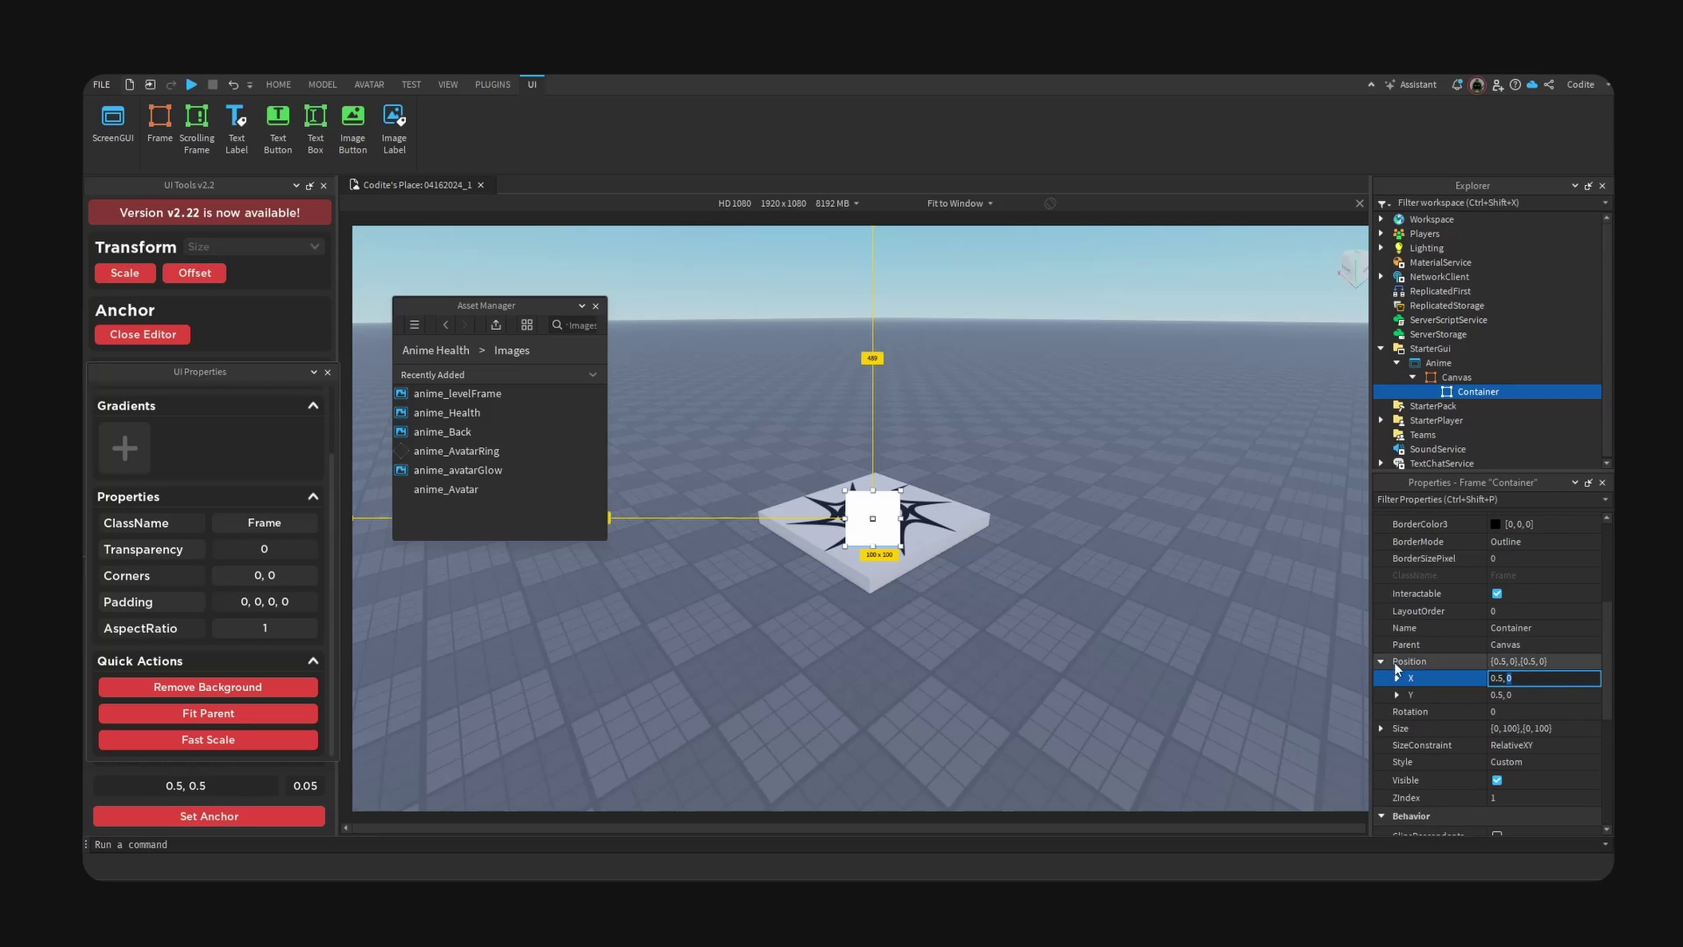
click(1382, 660)
click(1382, 694)
double_click(1552, 711)
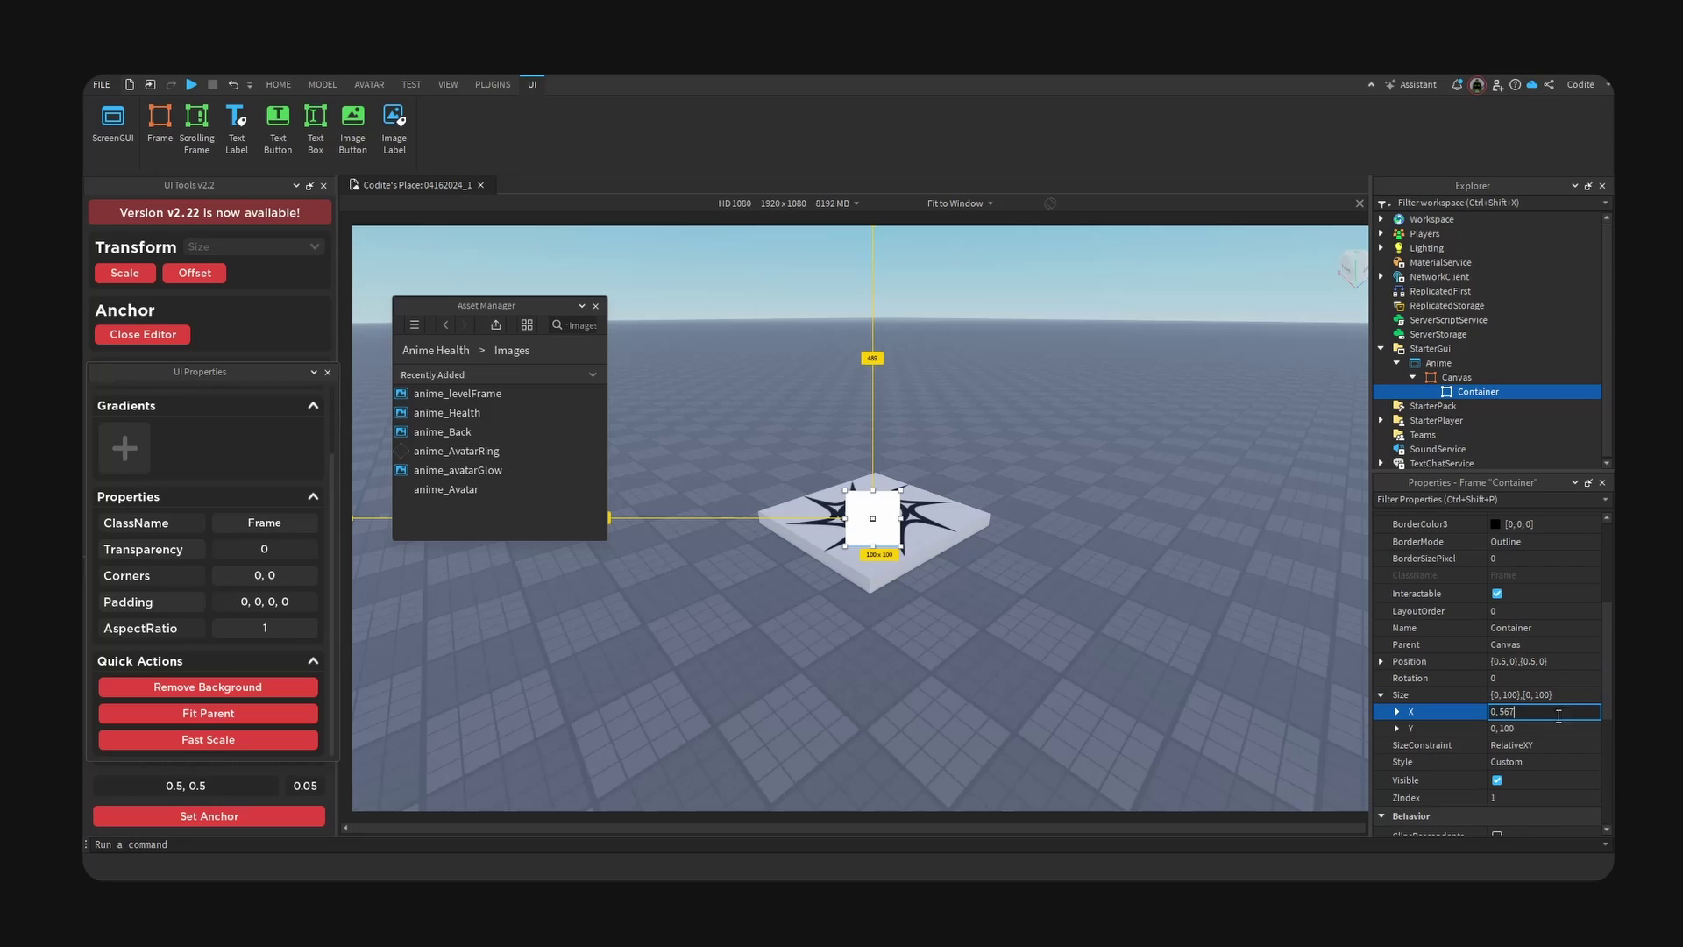
text(567)
key(BackSpace)
key(BackSpace)
click(1595, 733)
text(209)
key(Return)
scroll(1522, 707, up, 4)
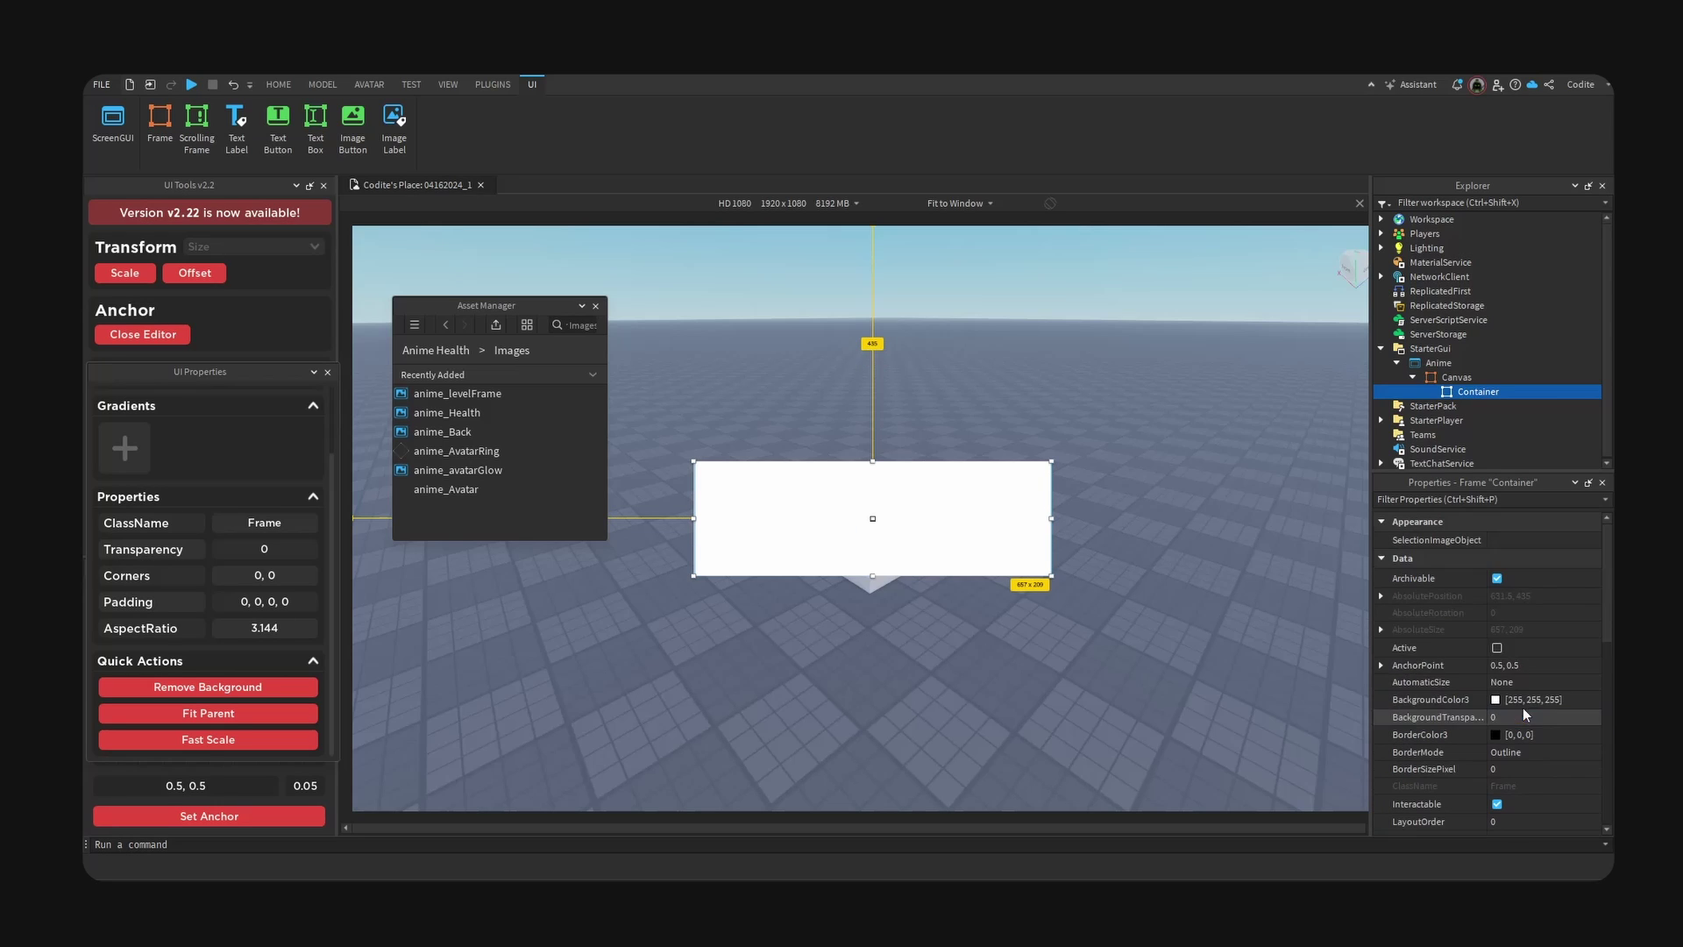
- Give the Container a red background (255, 0, 4) with a background transparency of 0.9
click(1495, 699)
click(839, 338)
click(950, 613)
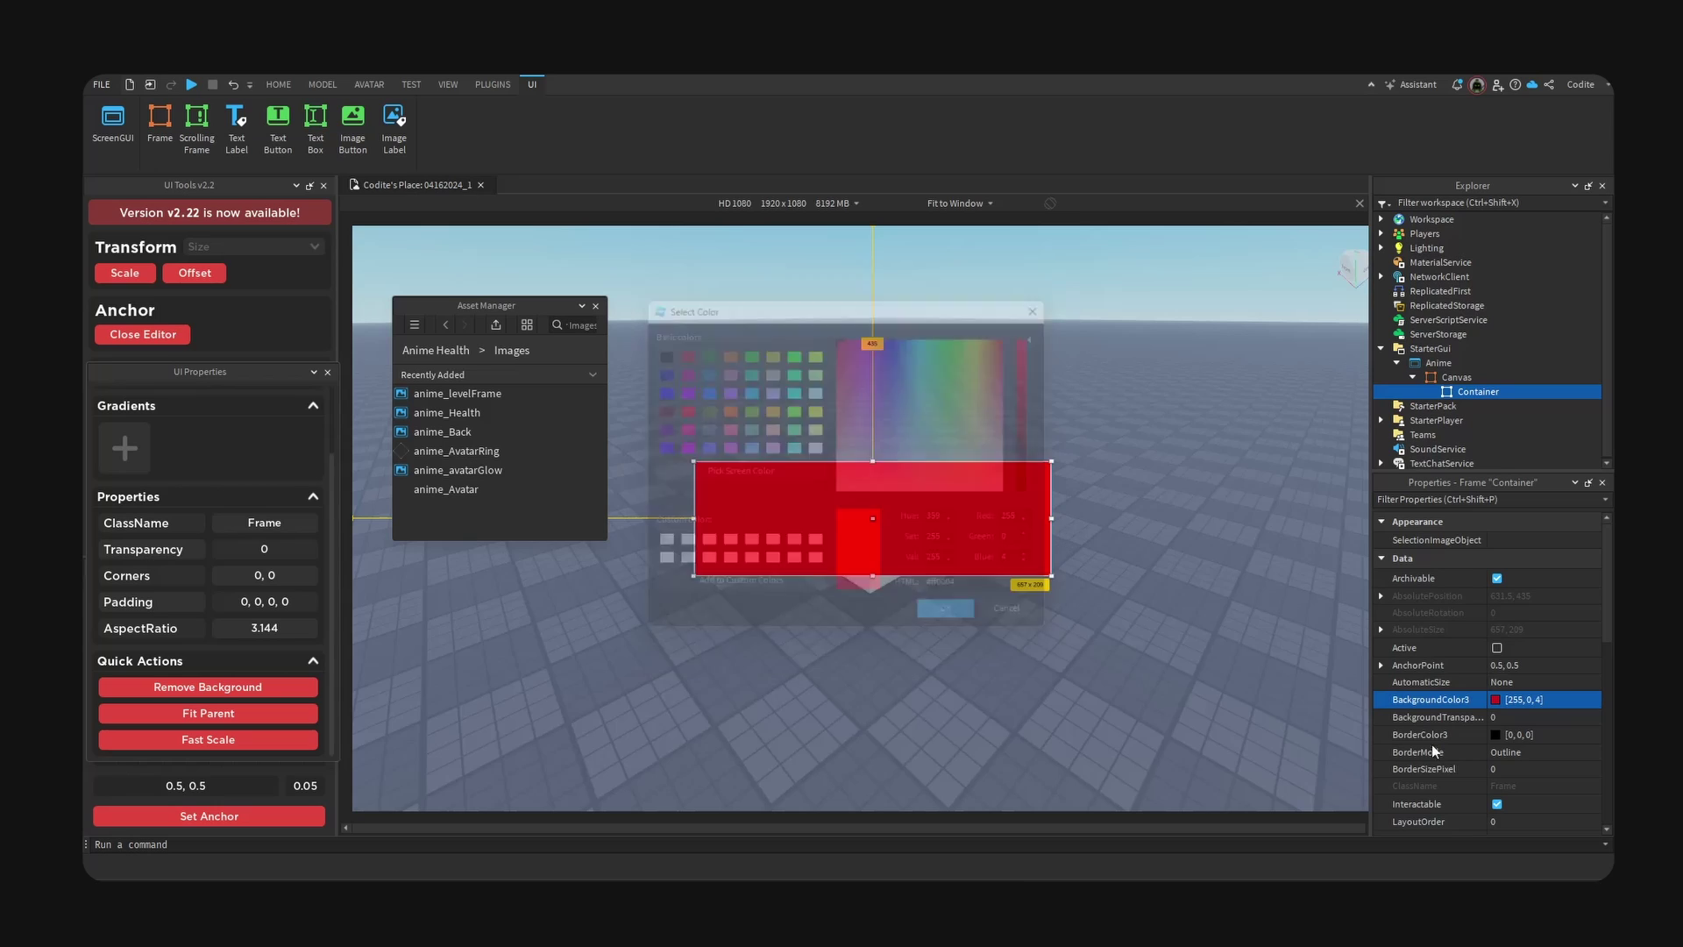
click(1553, 717)
text(.0.9)
key(Return)
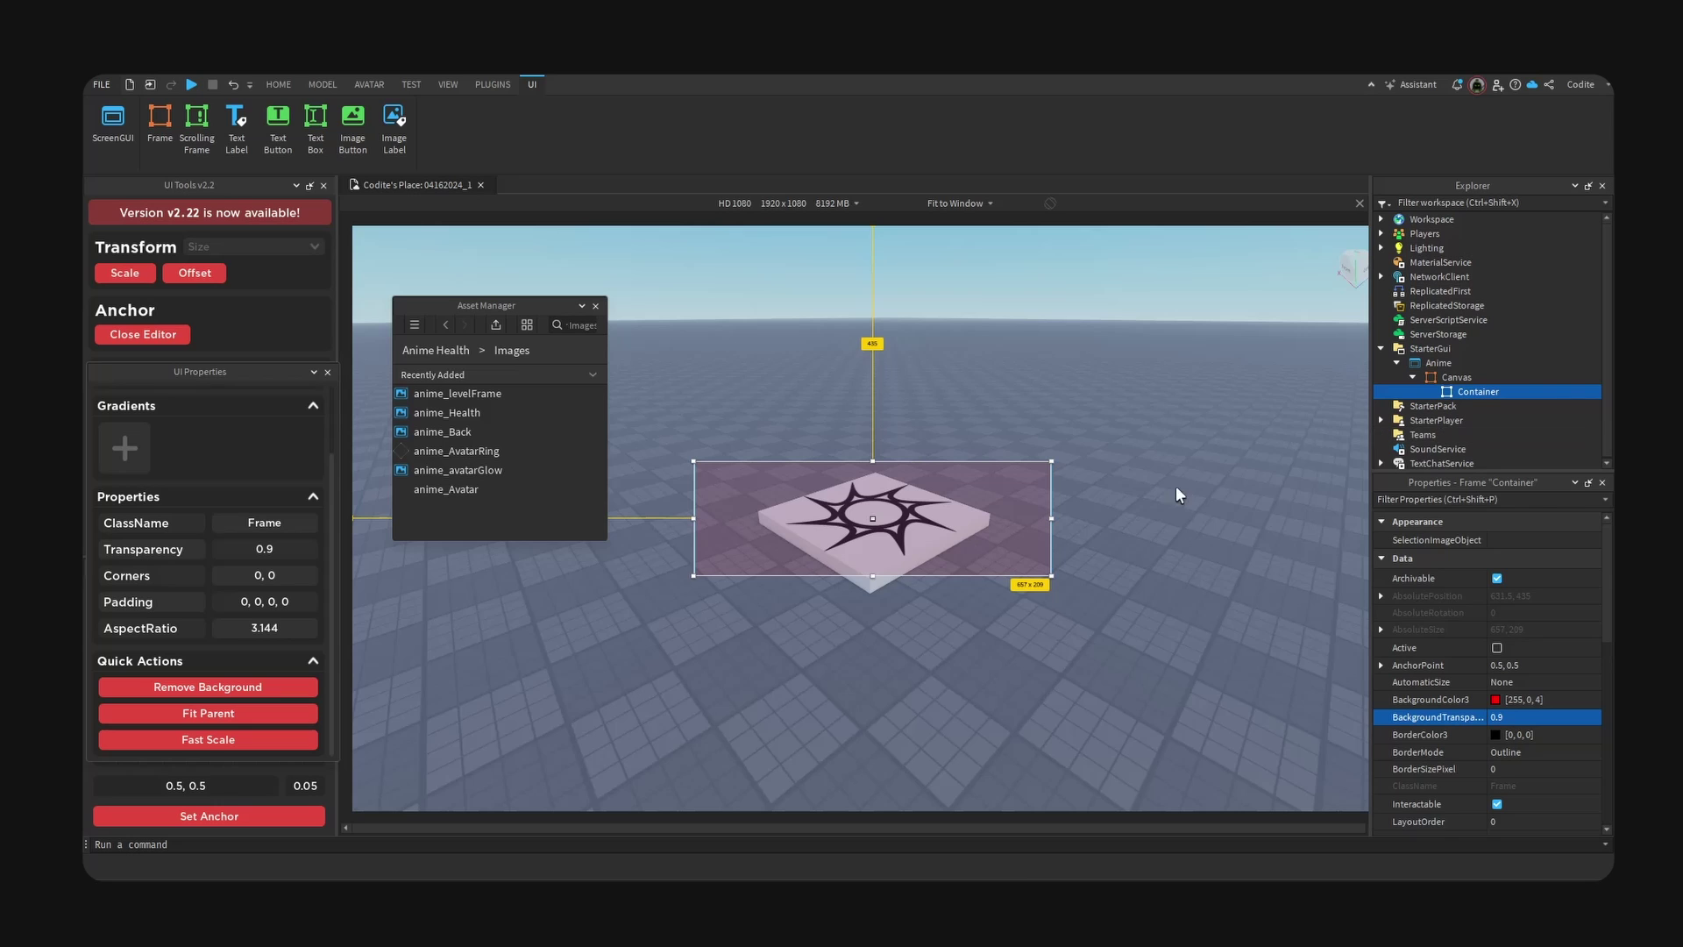
- Insert an ImageLabel named Avatar into the Container and centre it with a 0.5, 0.5 anchor
right_drag(1175, 485, 1192, 519)
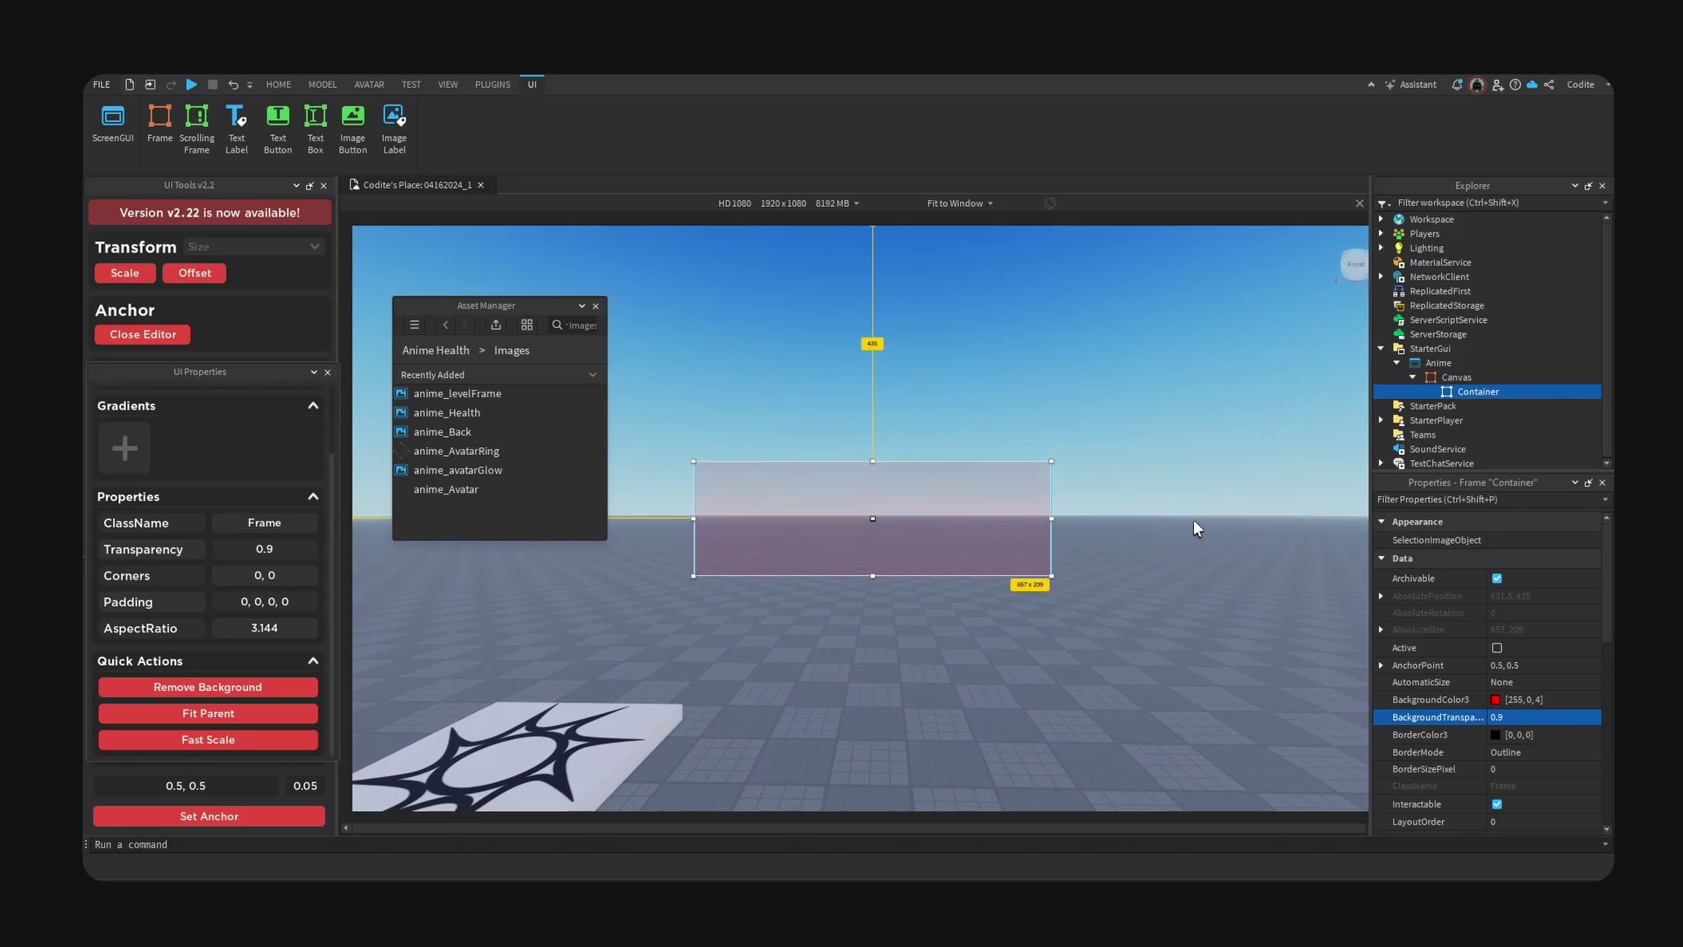
click(1511, 392)
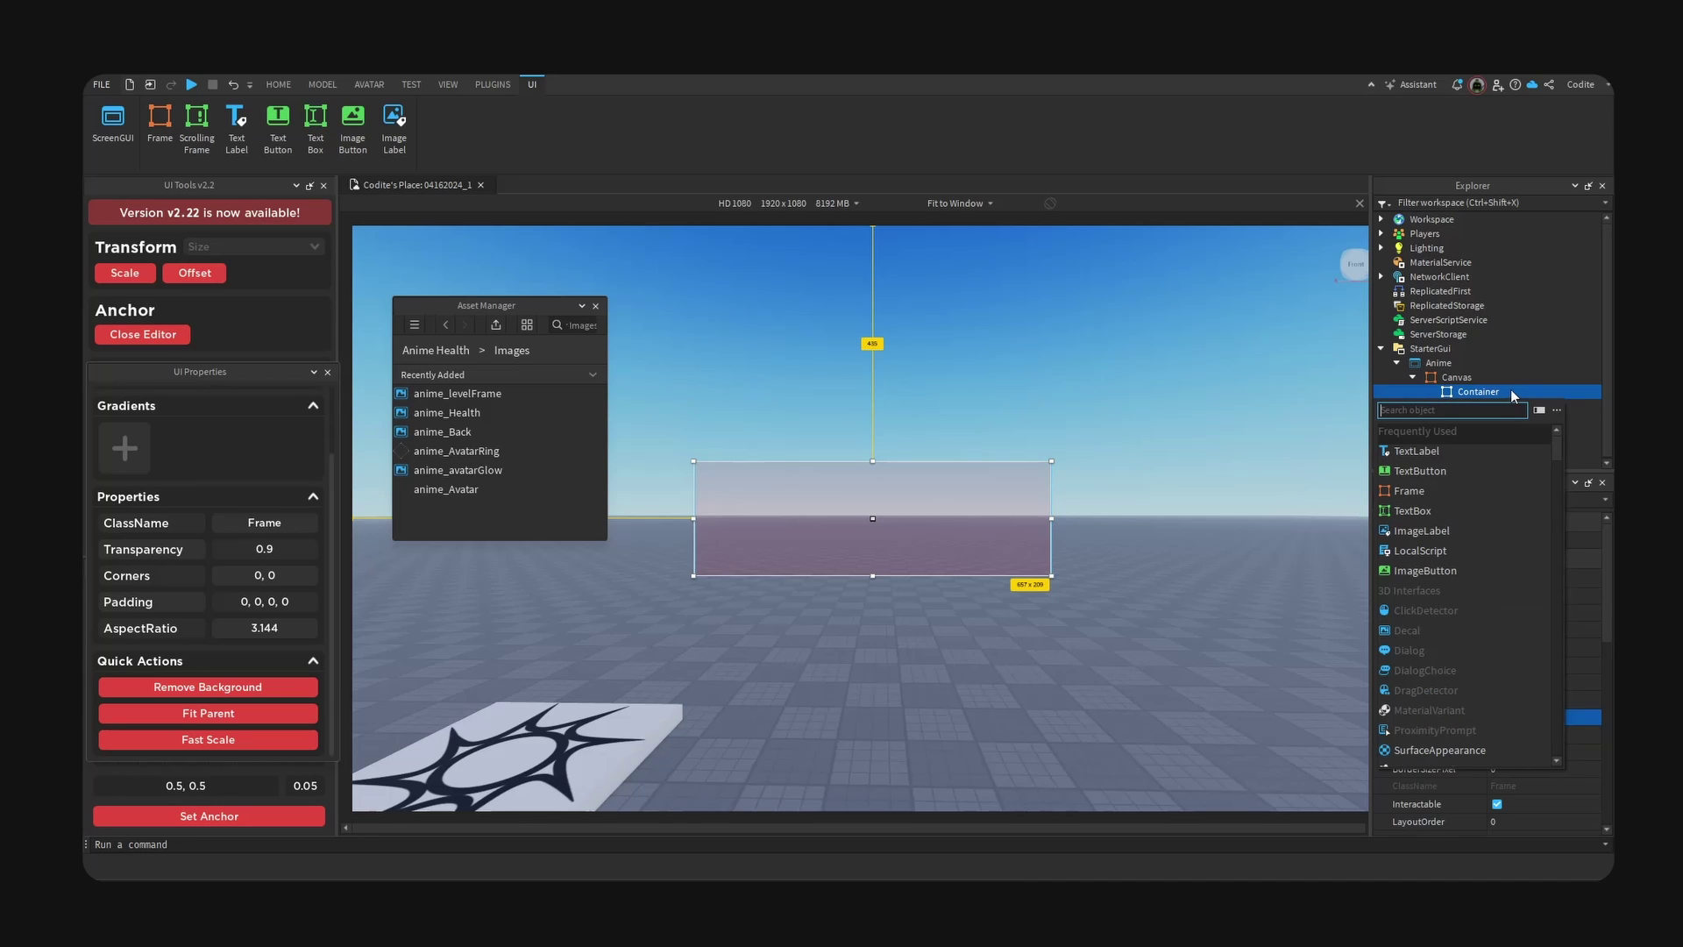
text(imagel)
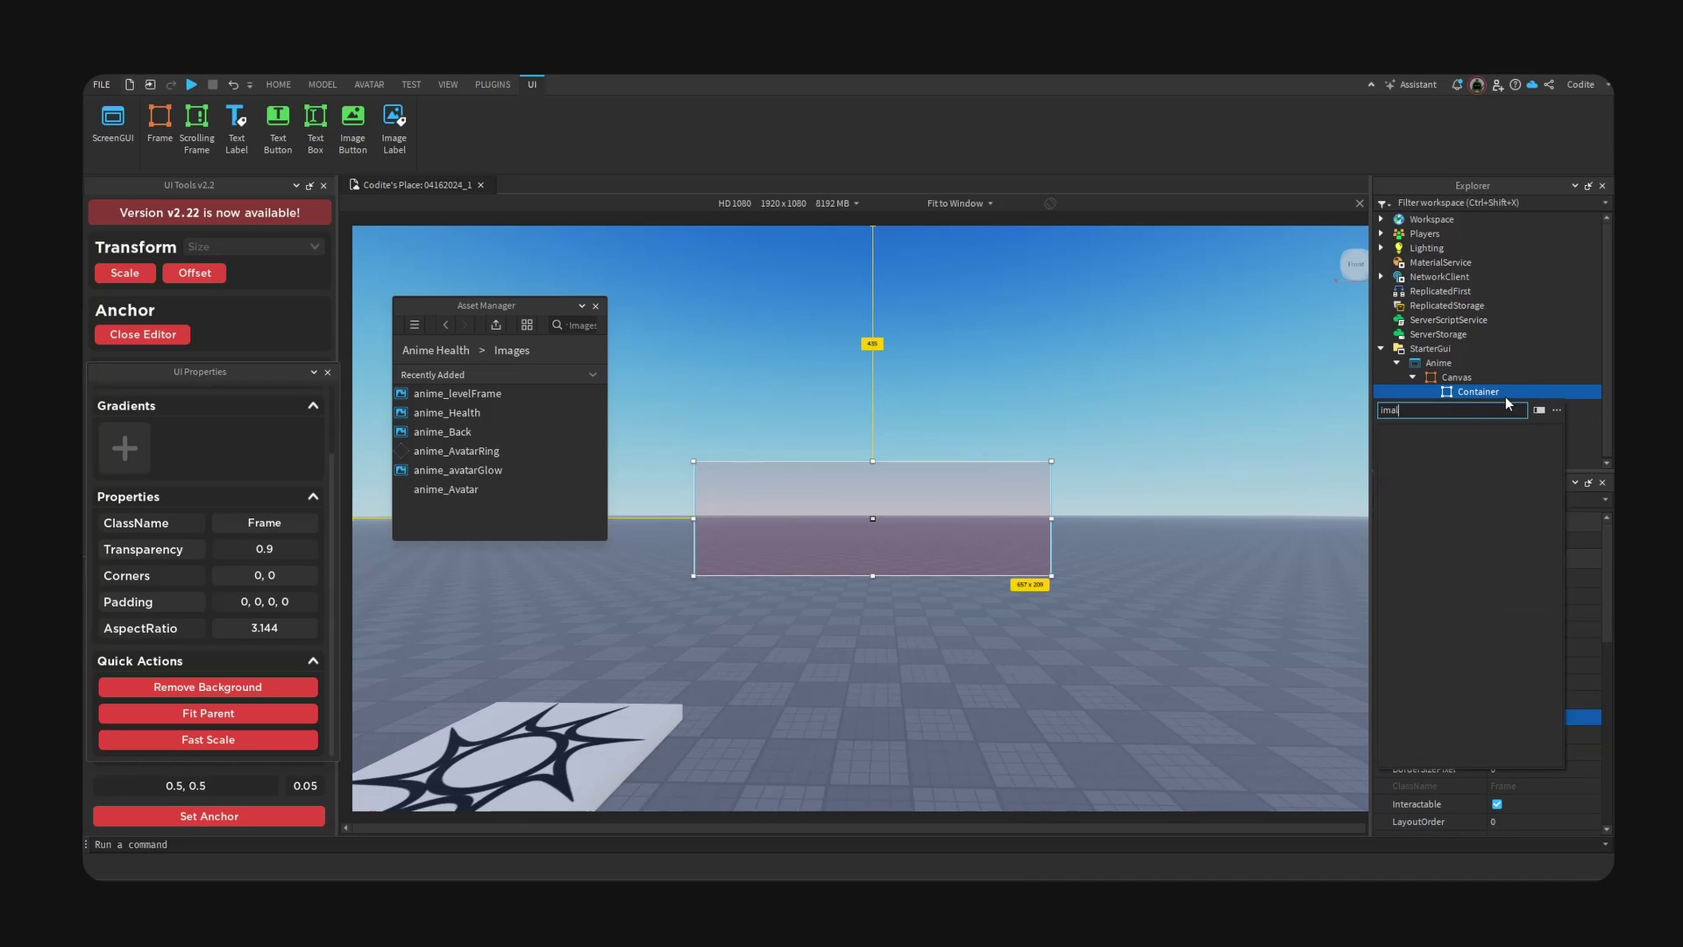
key(Return)
click(1507, 393)
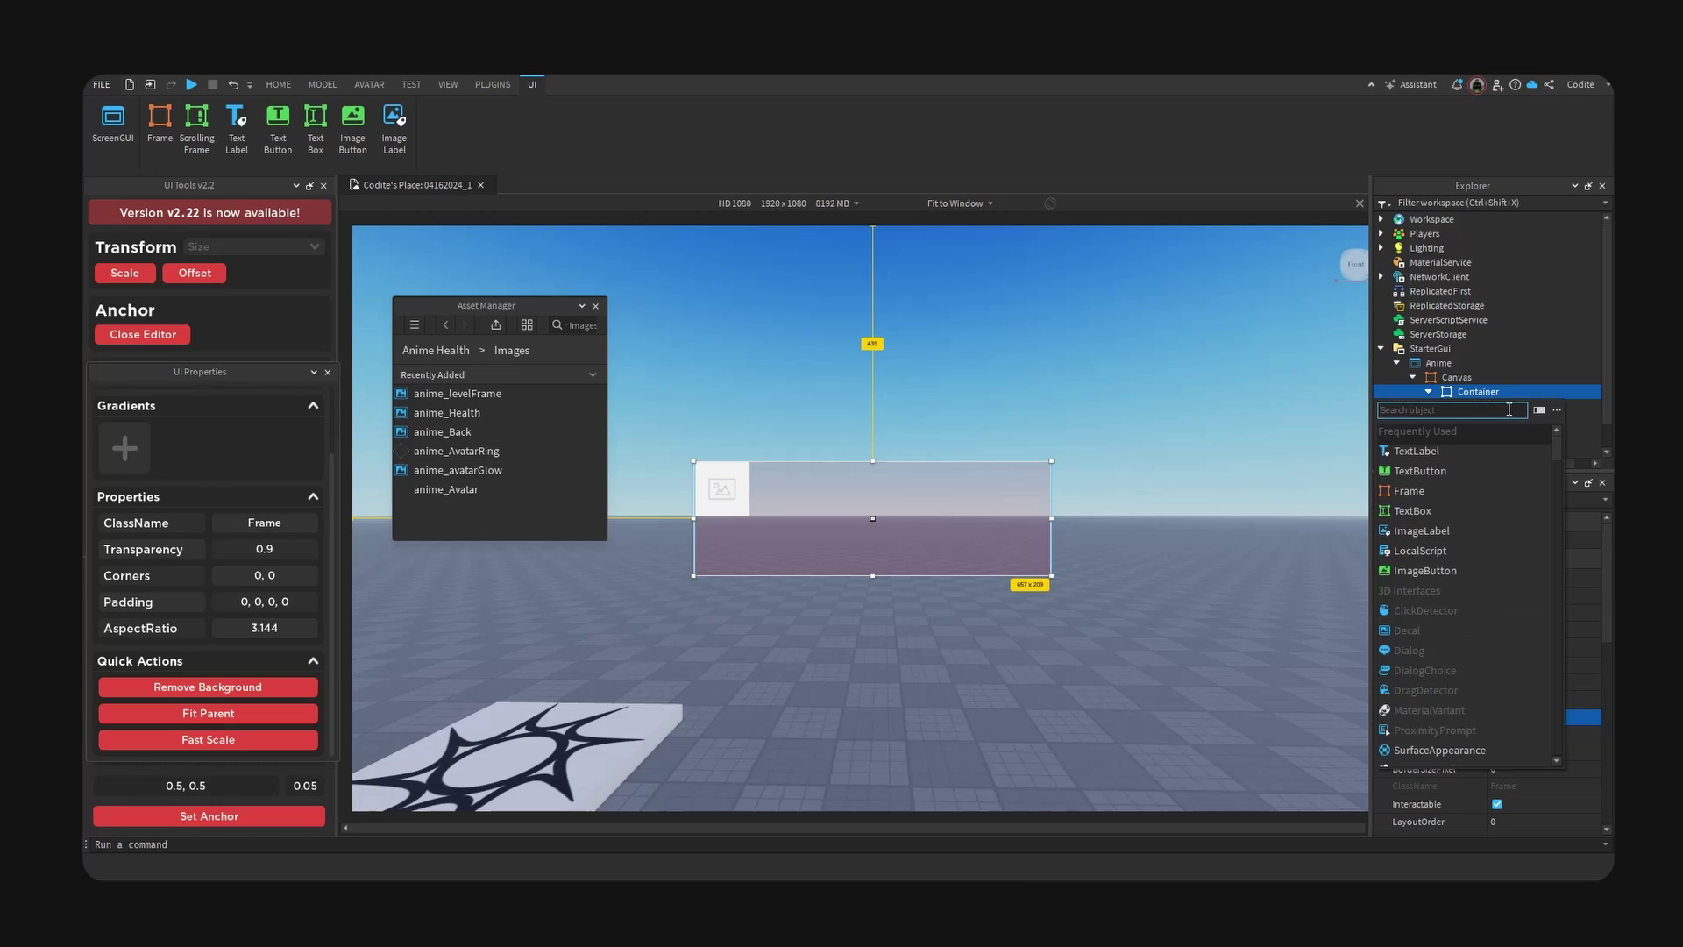
click(1489, 394)
click(1490, 405)
key(F2)
text(Avatar)
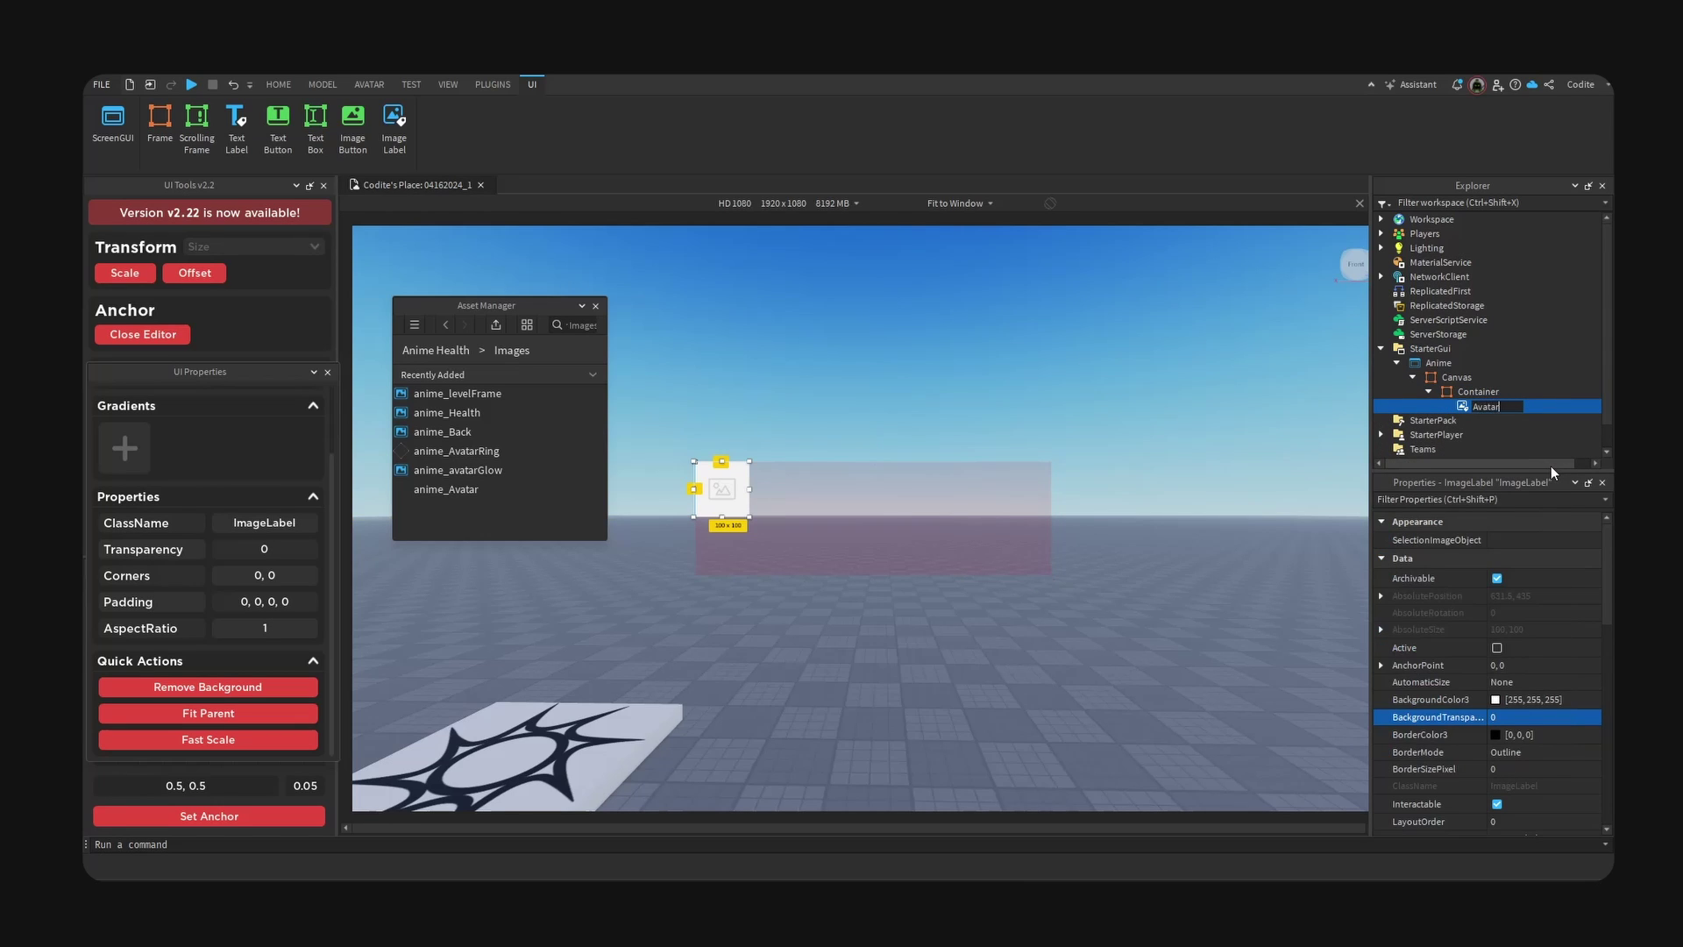
key(Return)
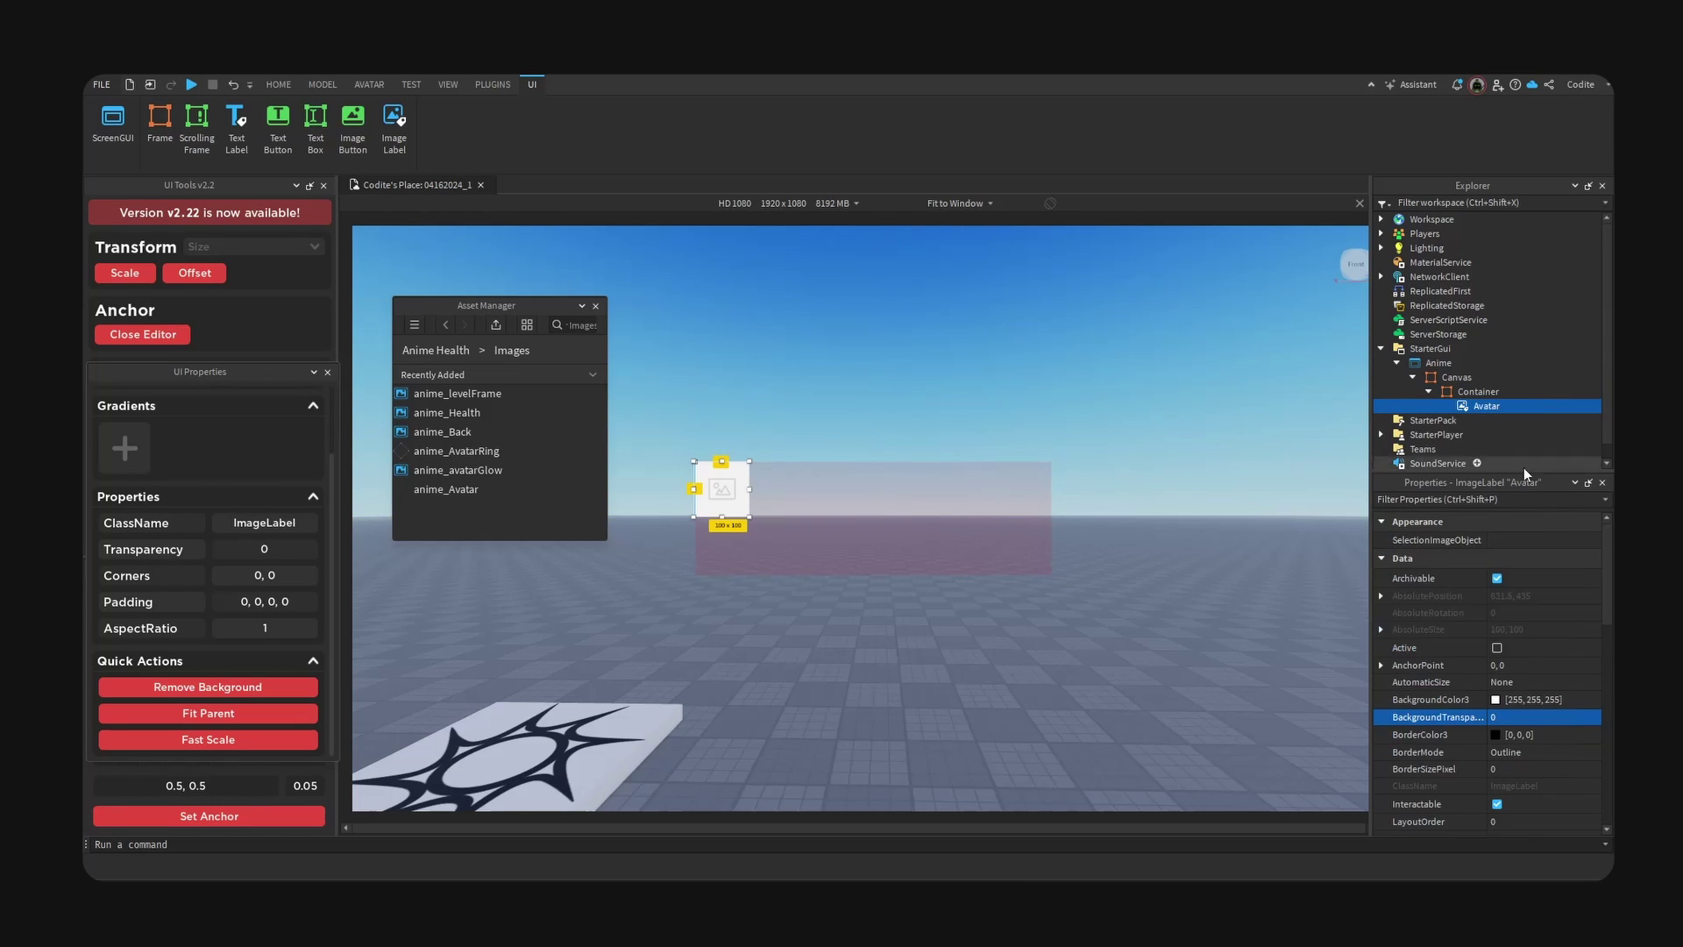
click(249, 810)
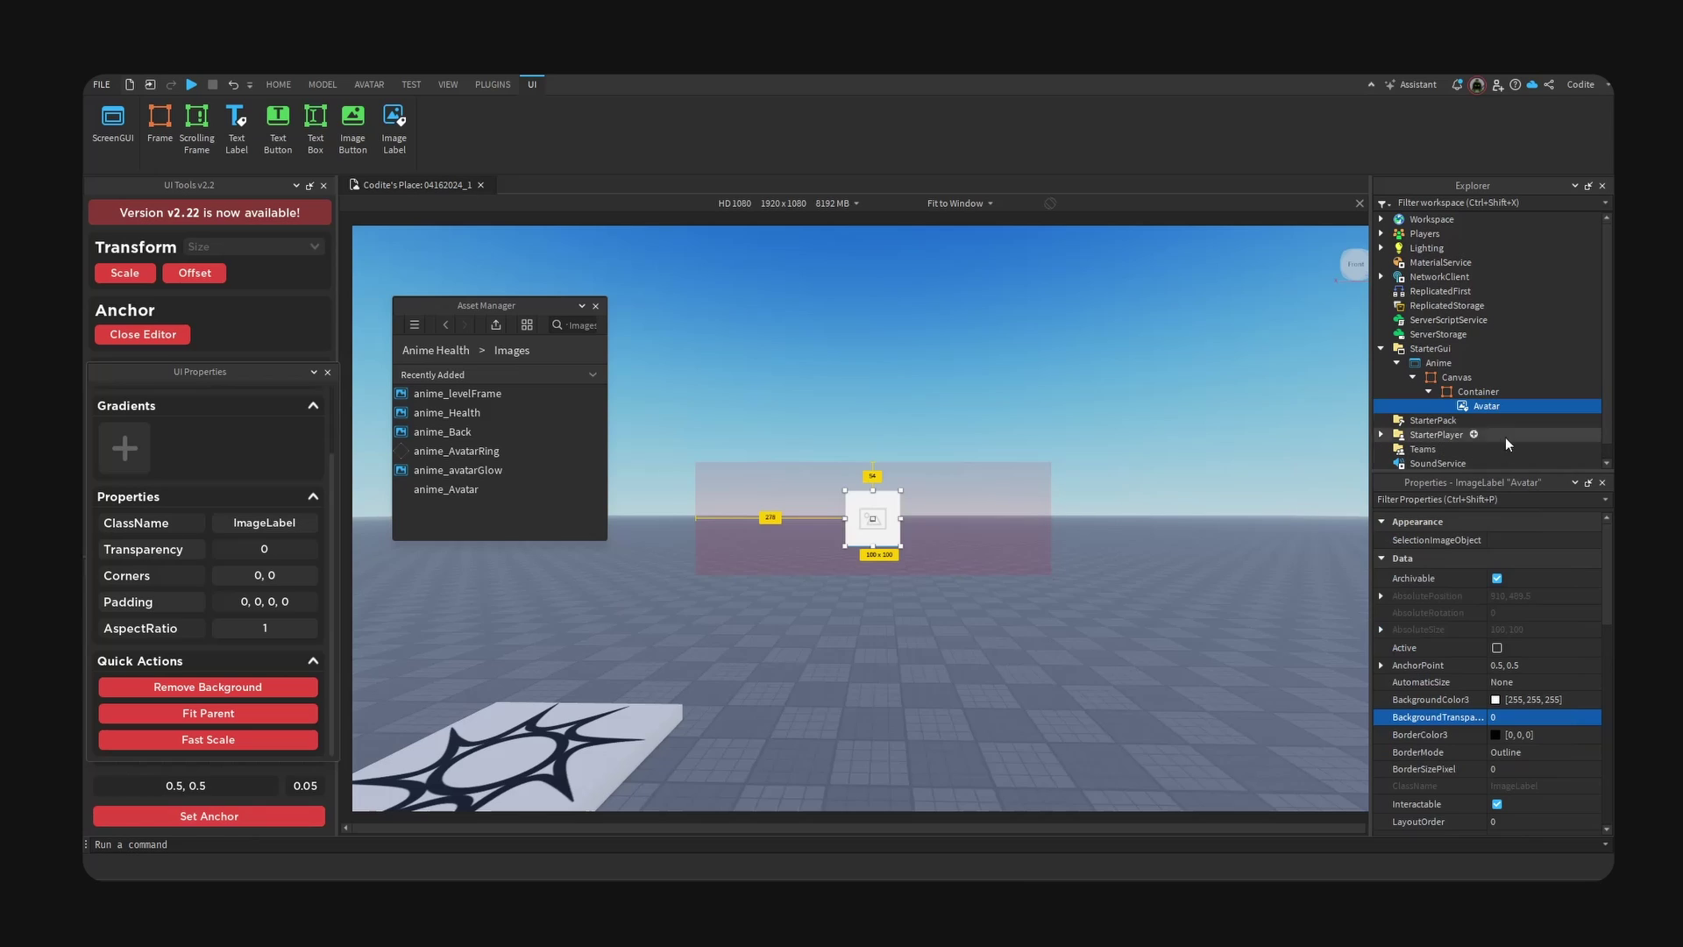
- Rename the image label to Back and assign it the asset ID copied from the anime_Back image
key(F2)
text(Back)
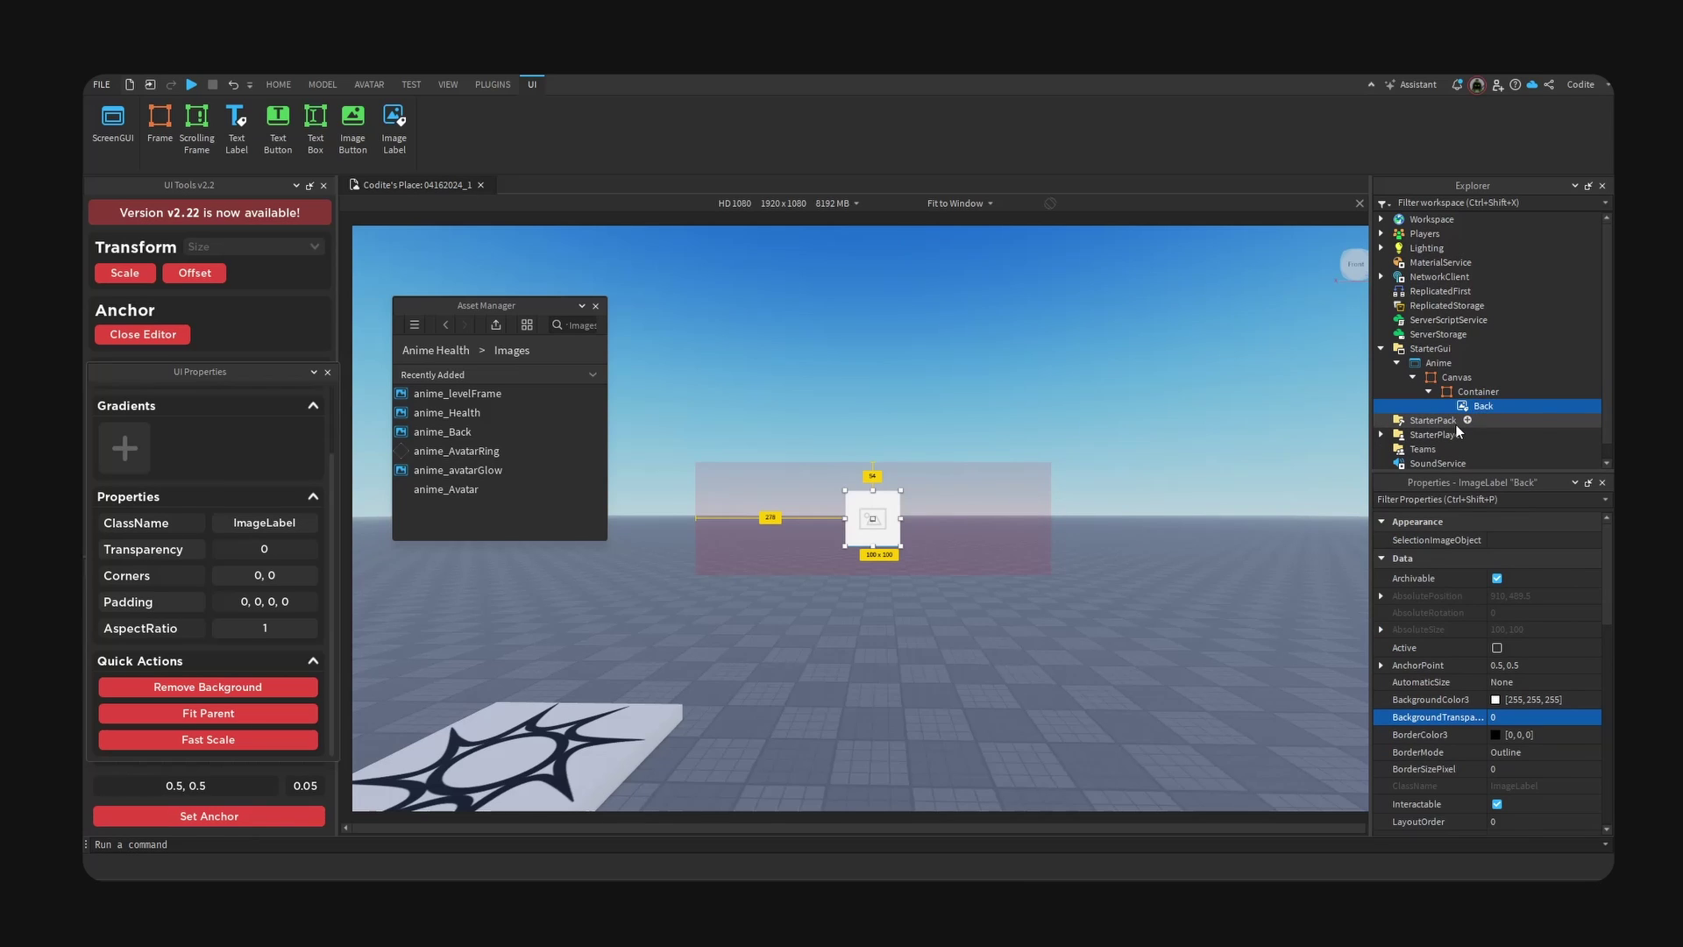
key(Return)
right_click(463, 434)
click(527, 462)
scroll(1569, 733, down, 3)
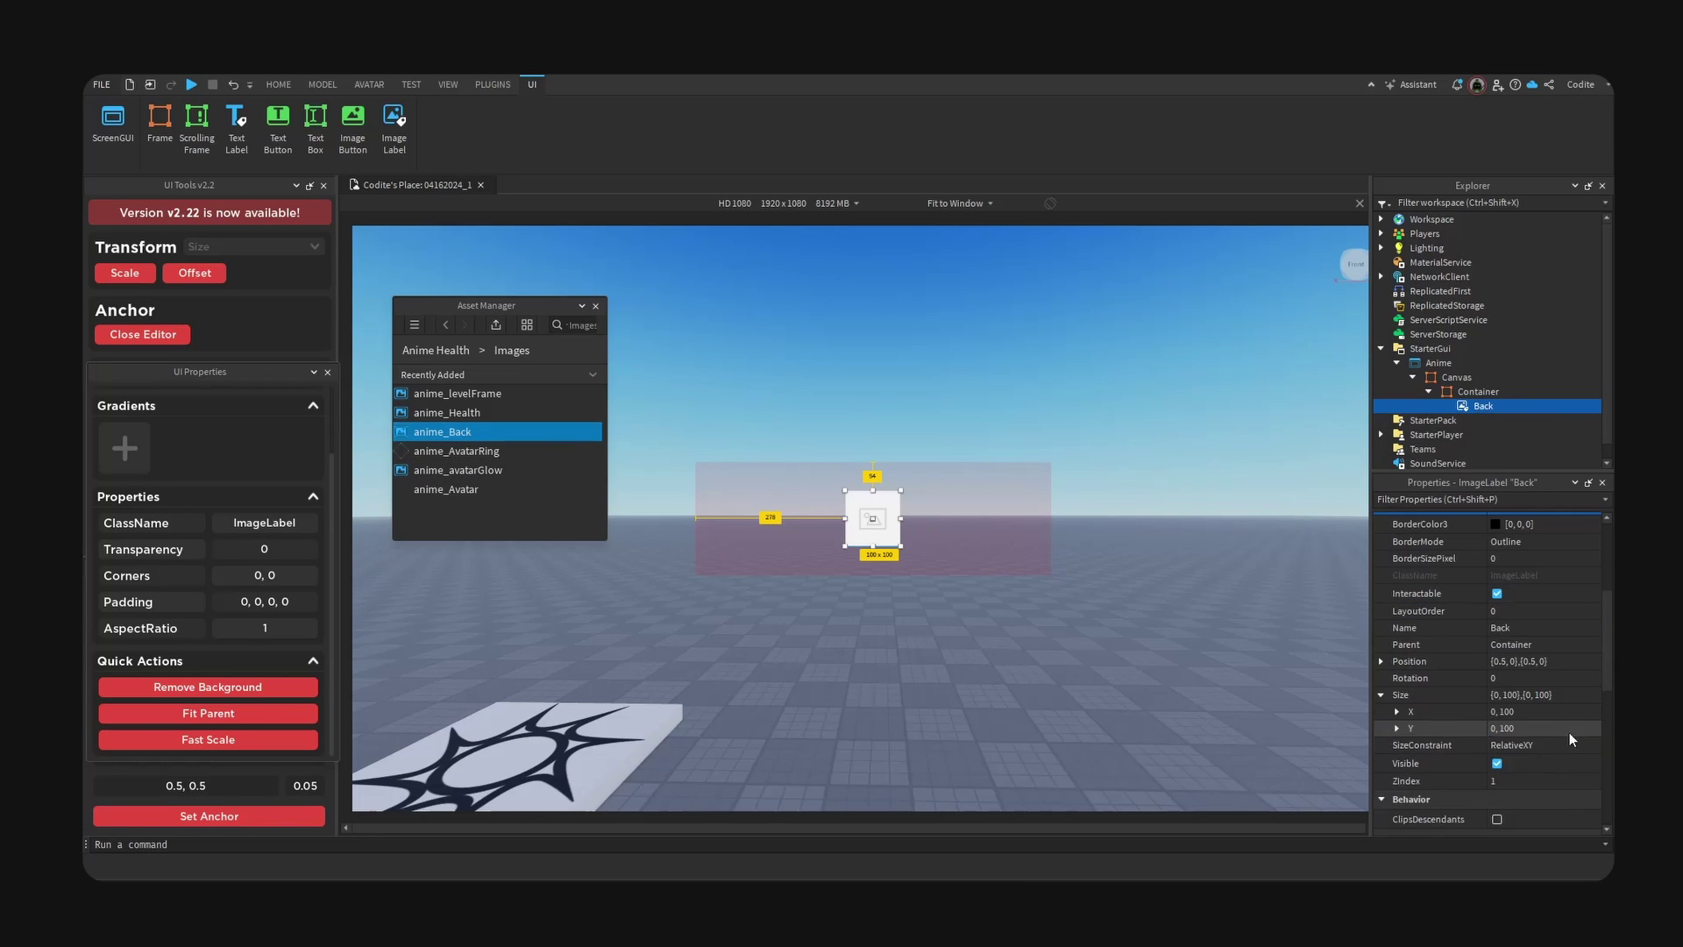
click(1576, 646)
key(ctrl+v)
key(Return)
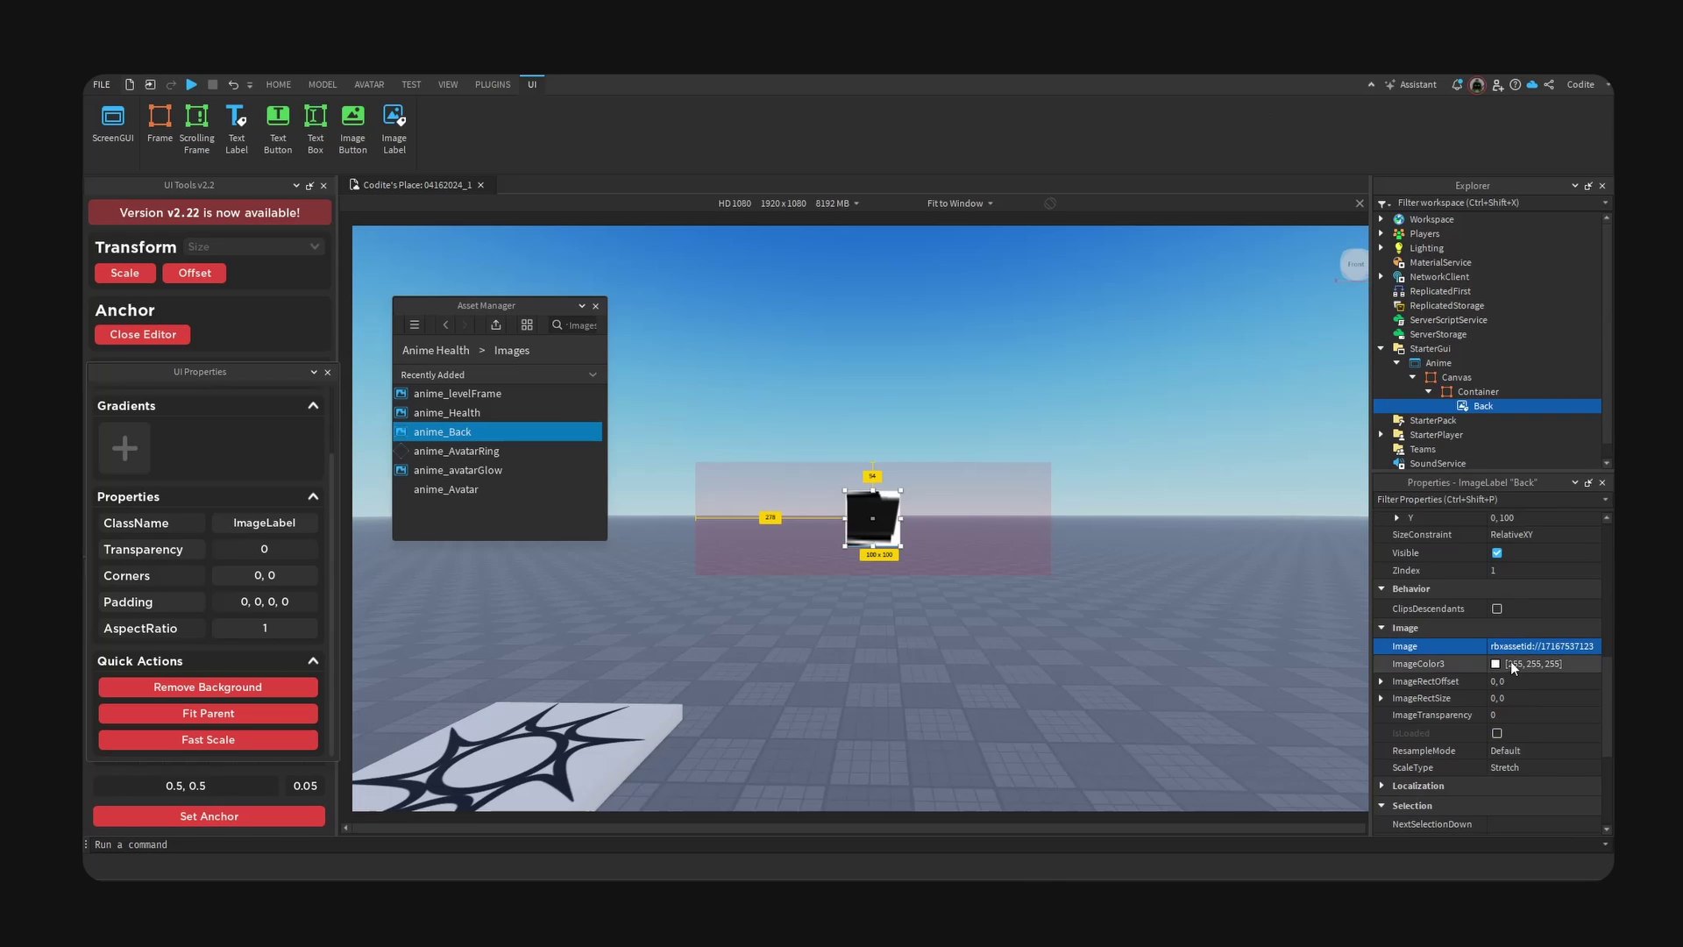
- Set the Back image label's size offsets to 545 wide and 163 high
scroll(1432, 666, up, 2)
click(1554, 554)
text(0, 54)
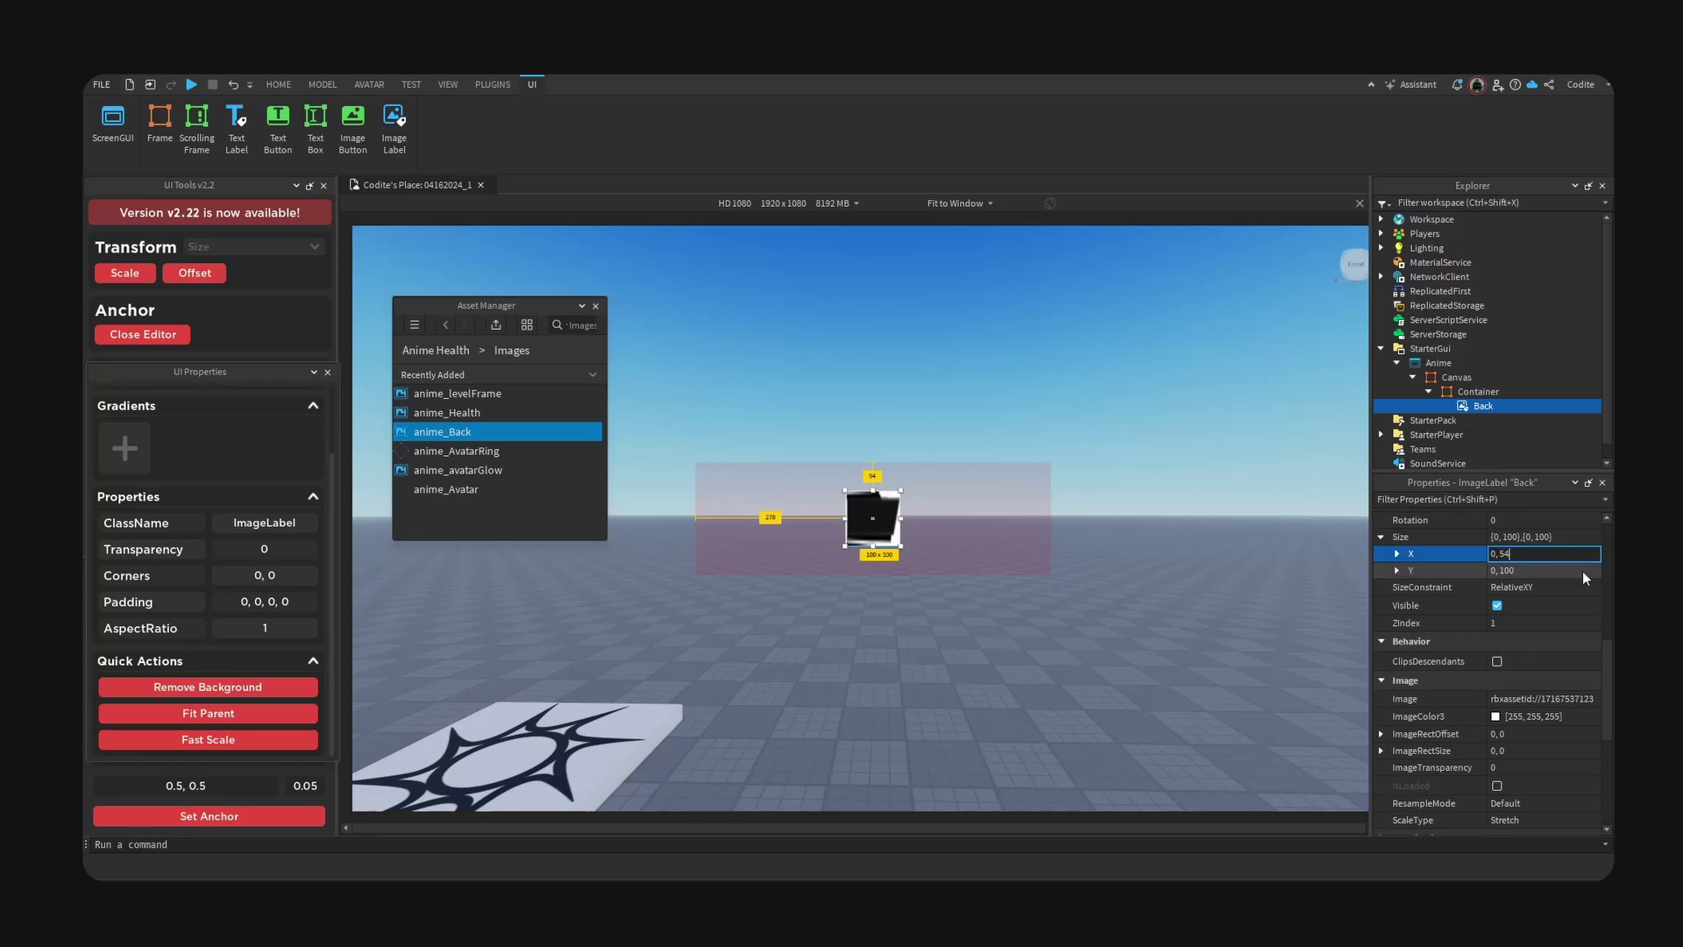
text(5)
click(1573, 571)
text(0, 16)
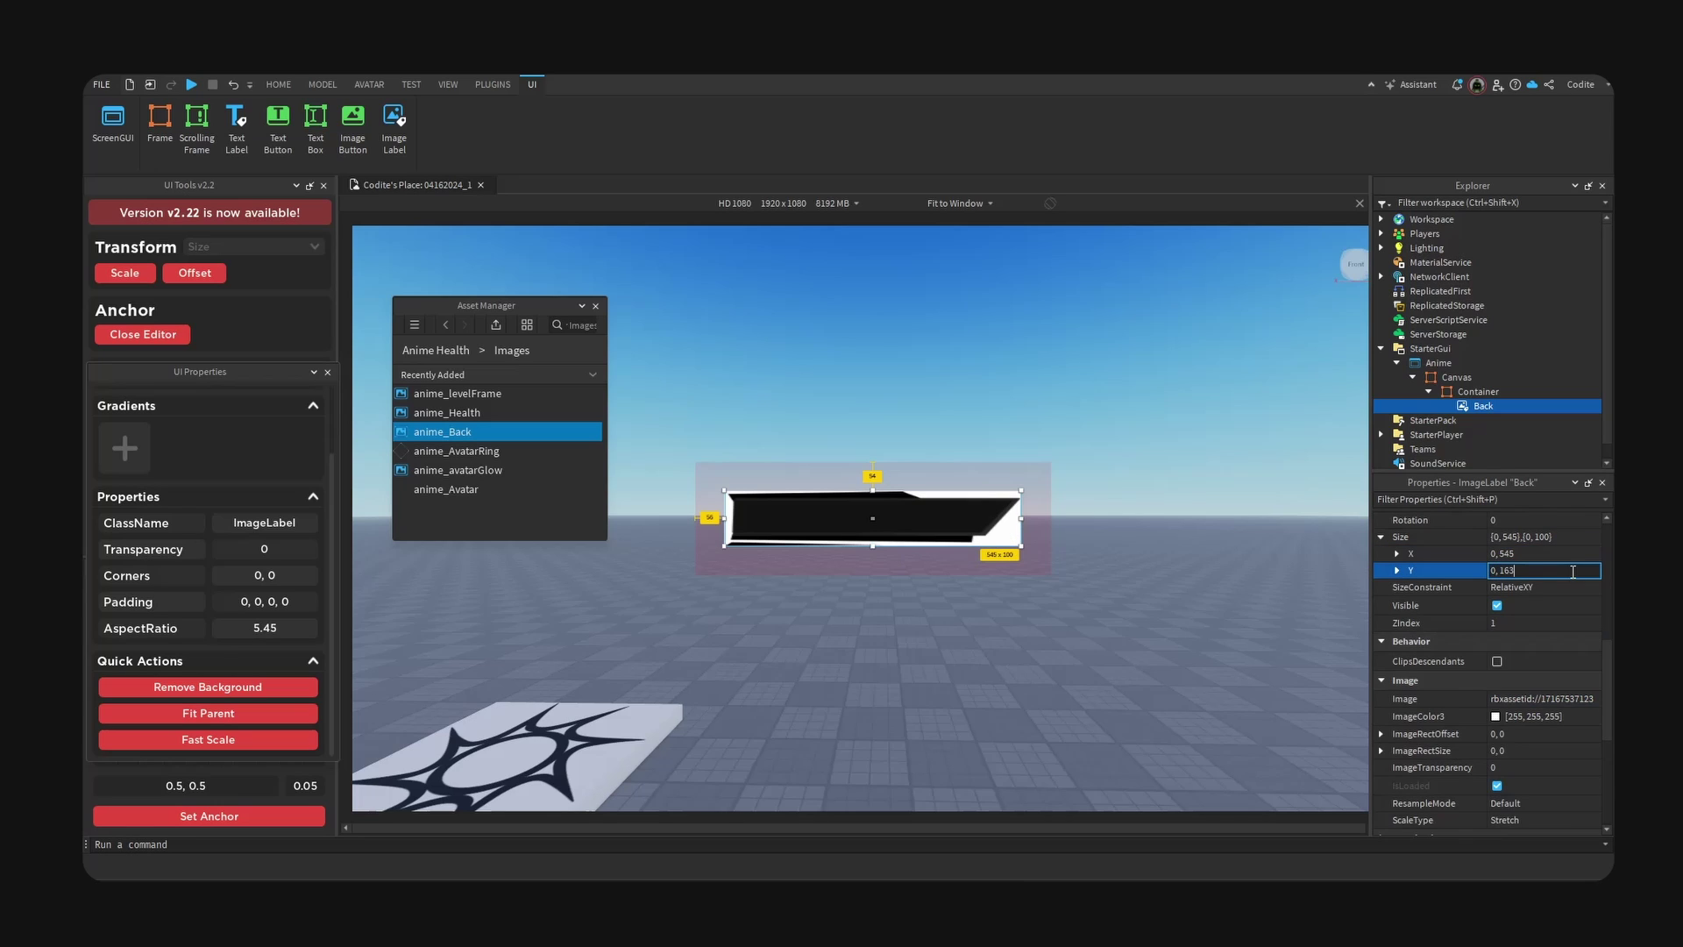
text(3)
key(Return)
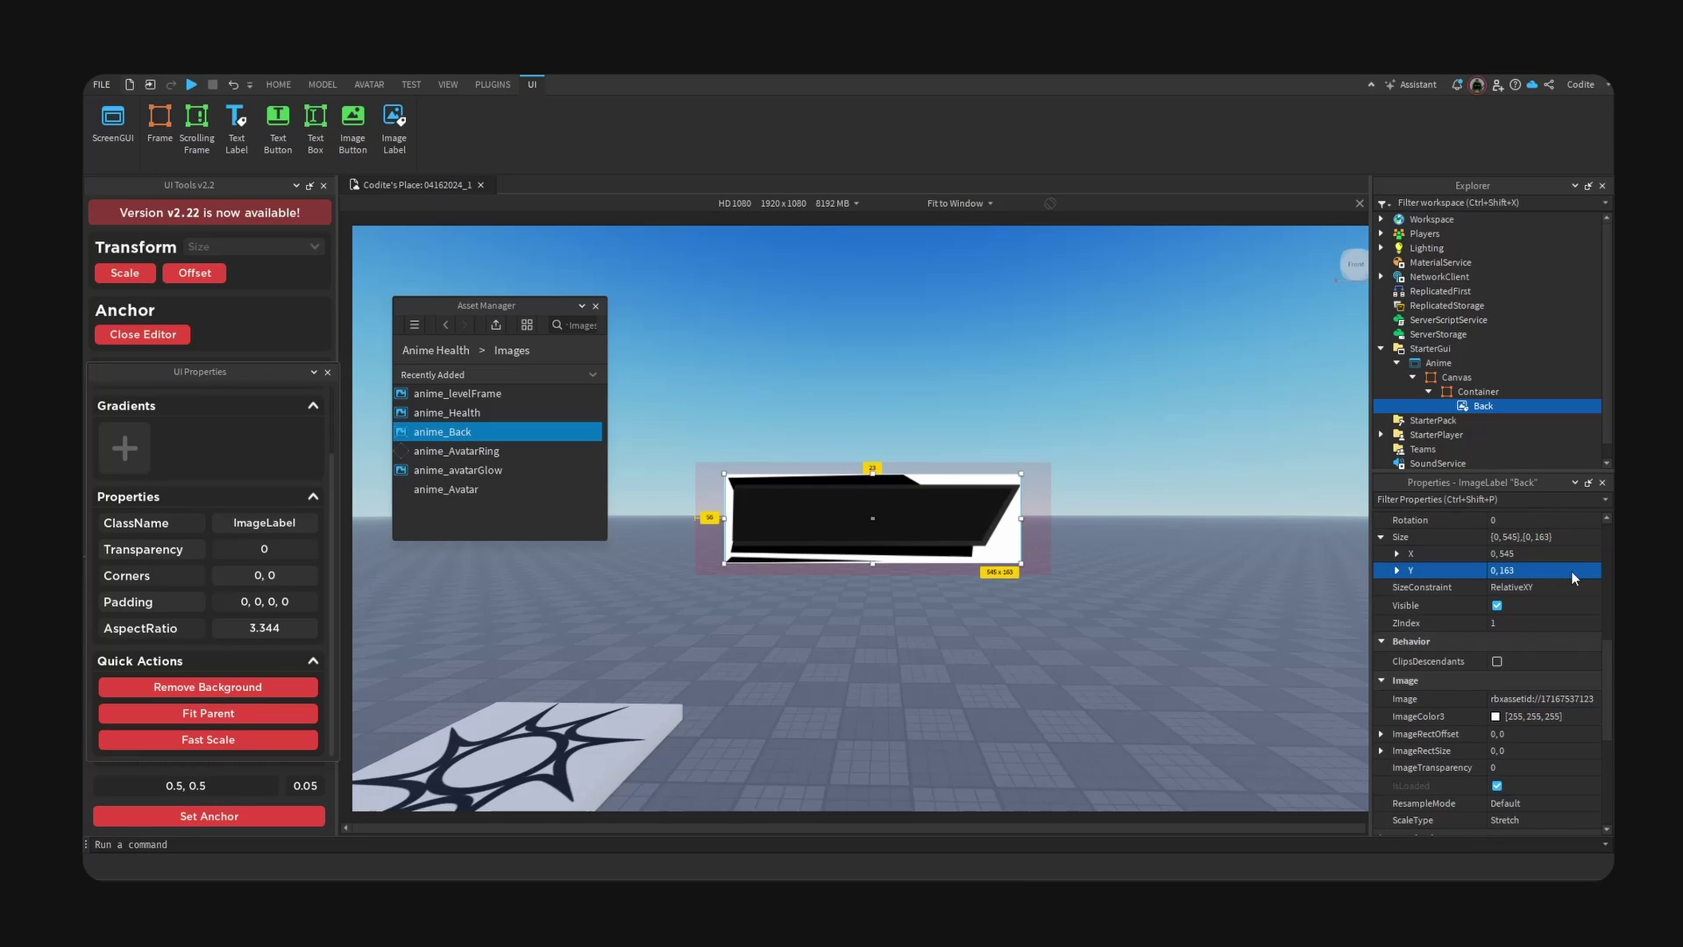
- Remove the Back image label's background and move it against the Container's right edge
click(253, 686)
drag(946, 533, 972, 535)
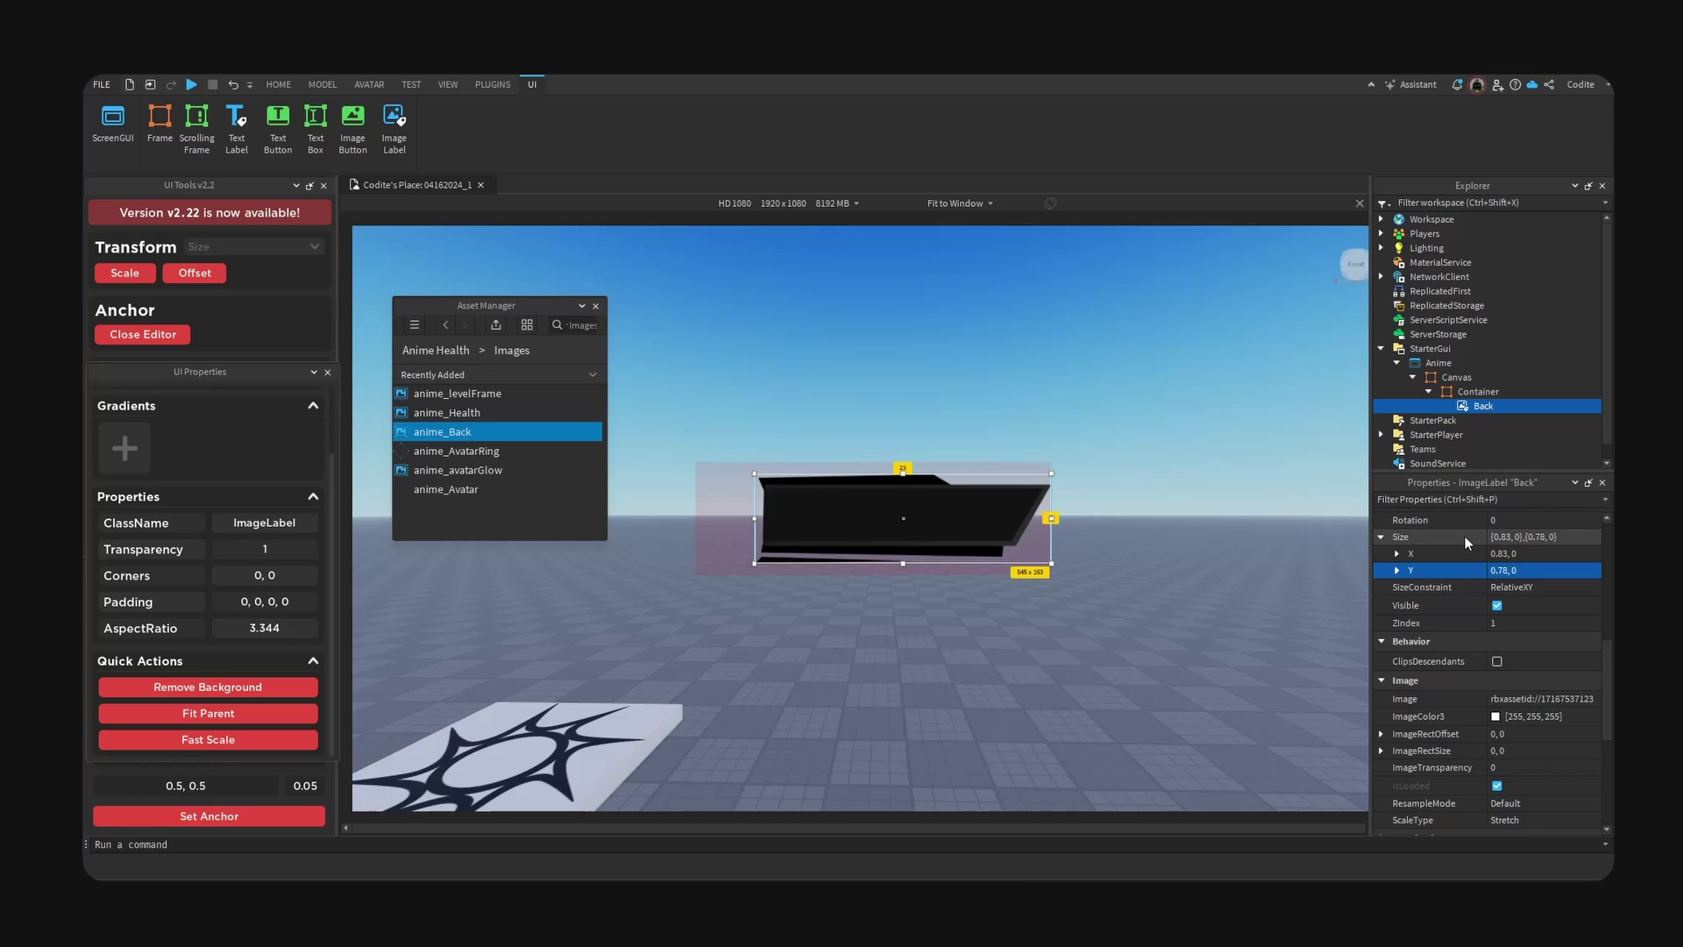
- Try adding an ImageLabel named Avatar inside the Back image label
click(1505, 406)
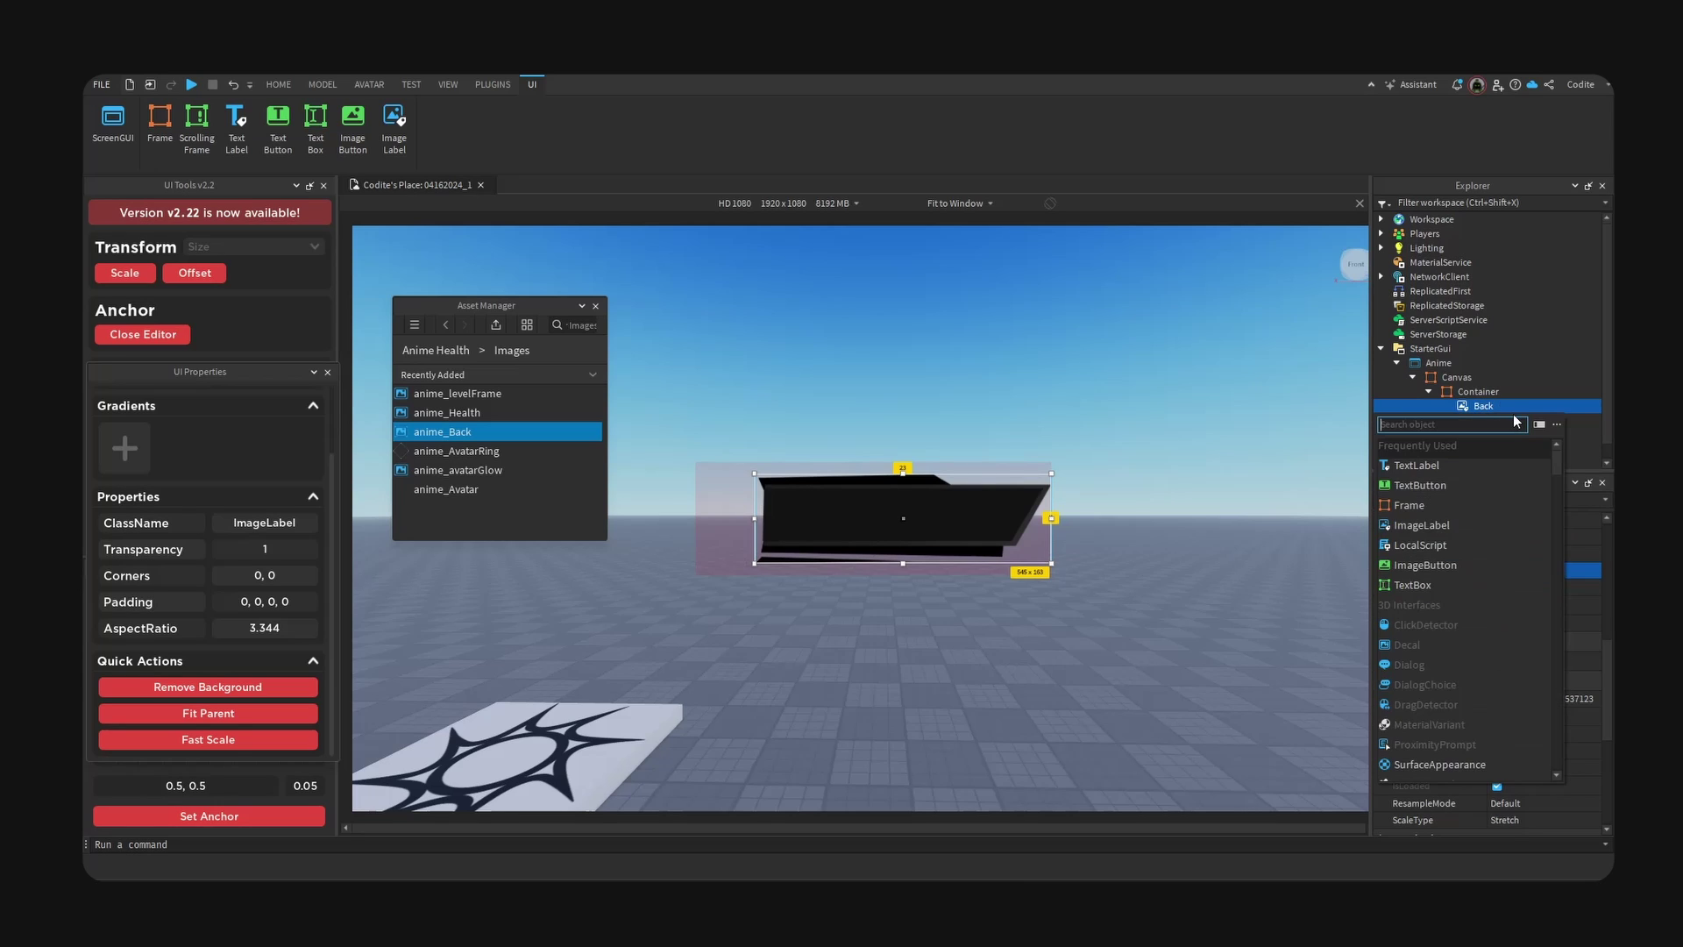
text(image)
key(Return)
click(1512, 420)
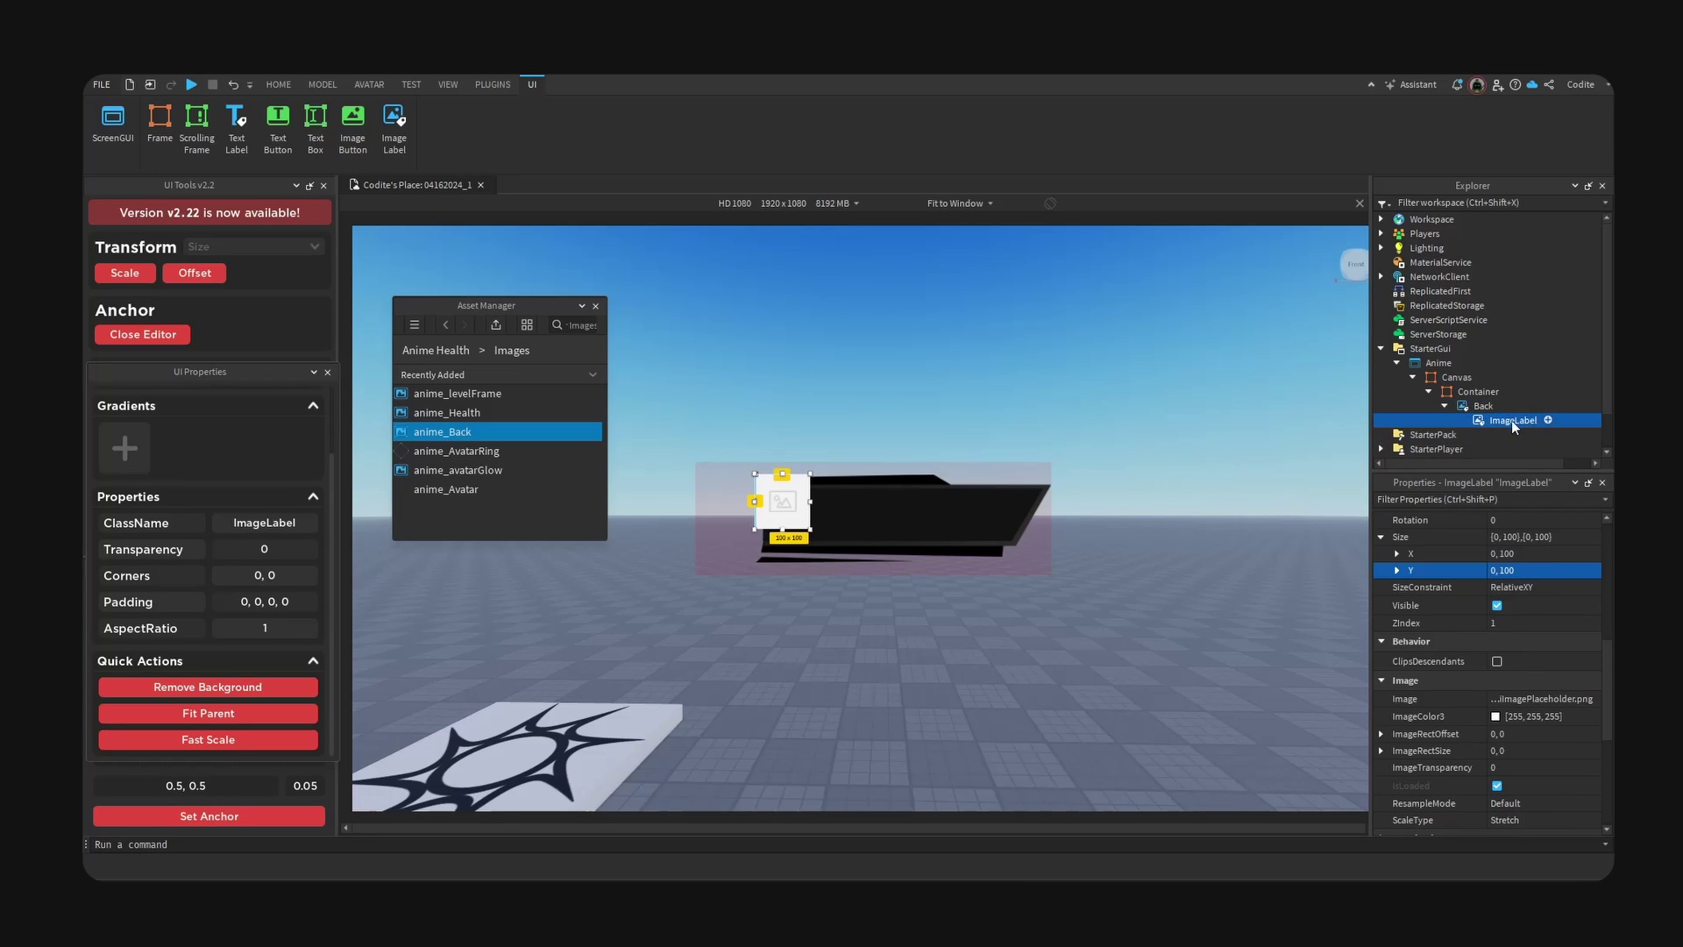
key(F2)
text(Avatar)
key(Return)
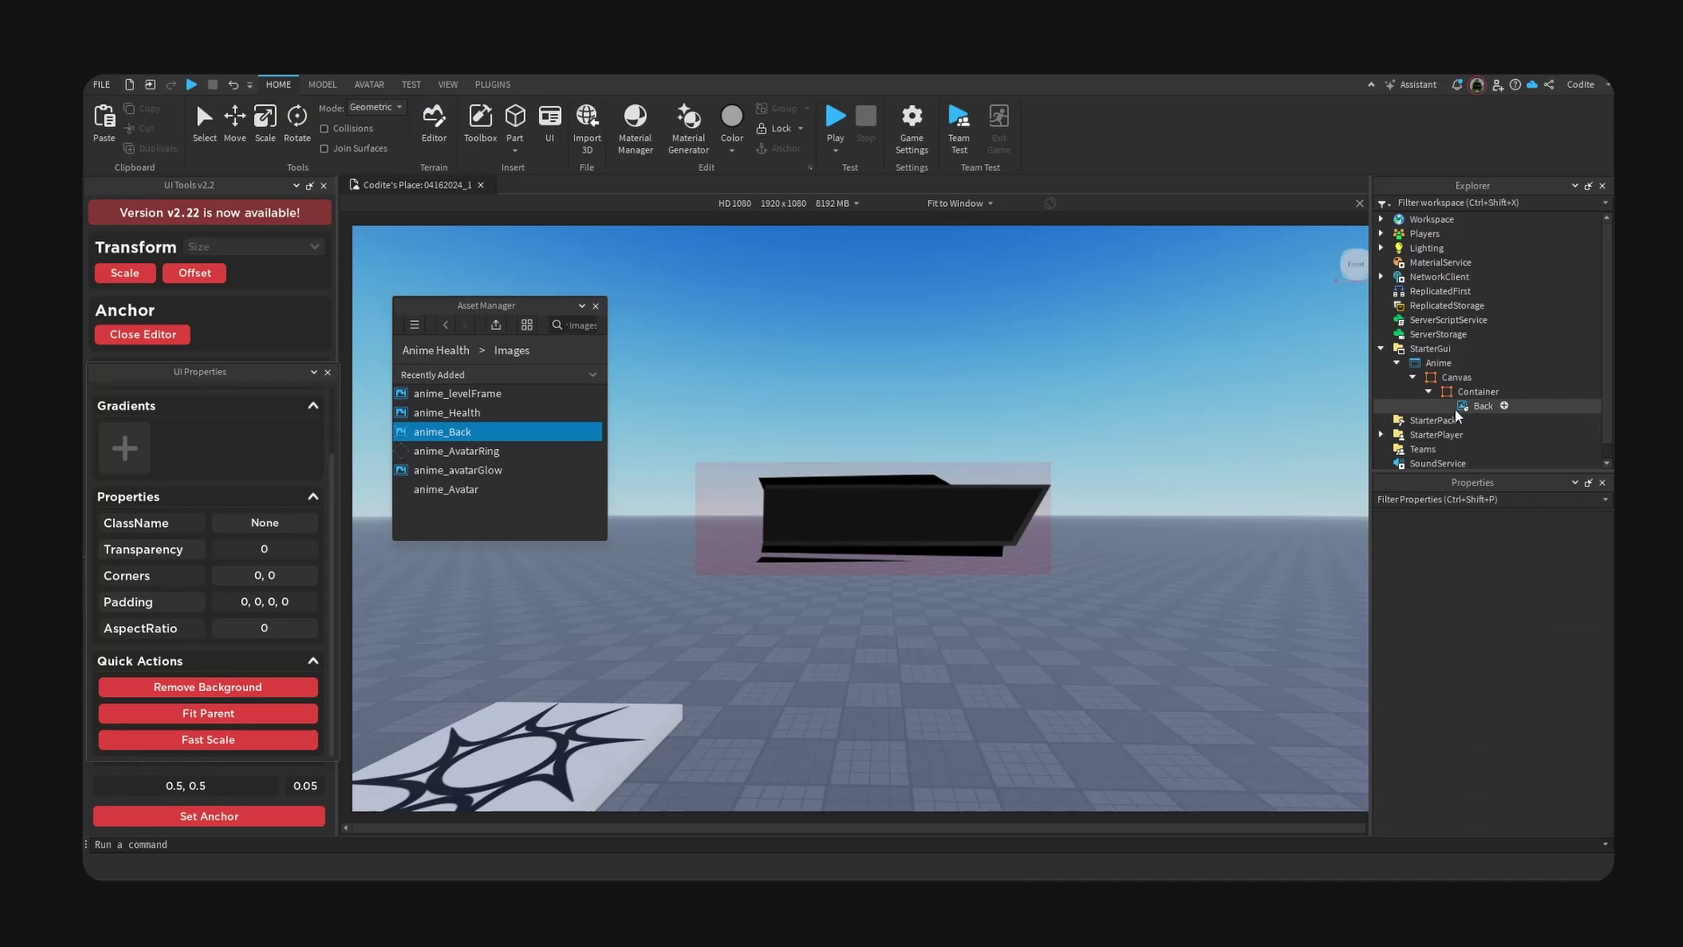
- Add an ImageLabel directly inside the Container frame and rename it Avatar
click(1490, 392)
click(1514, 392)
text(image)
key(Return)
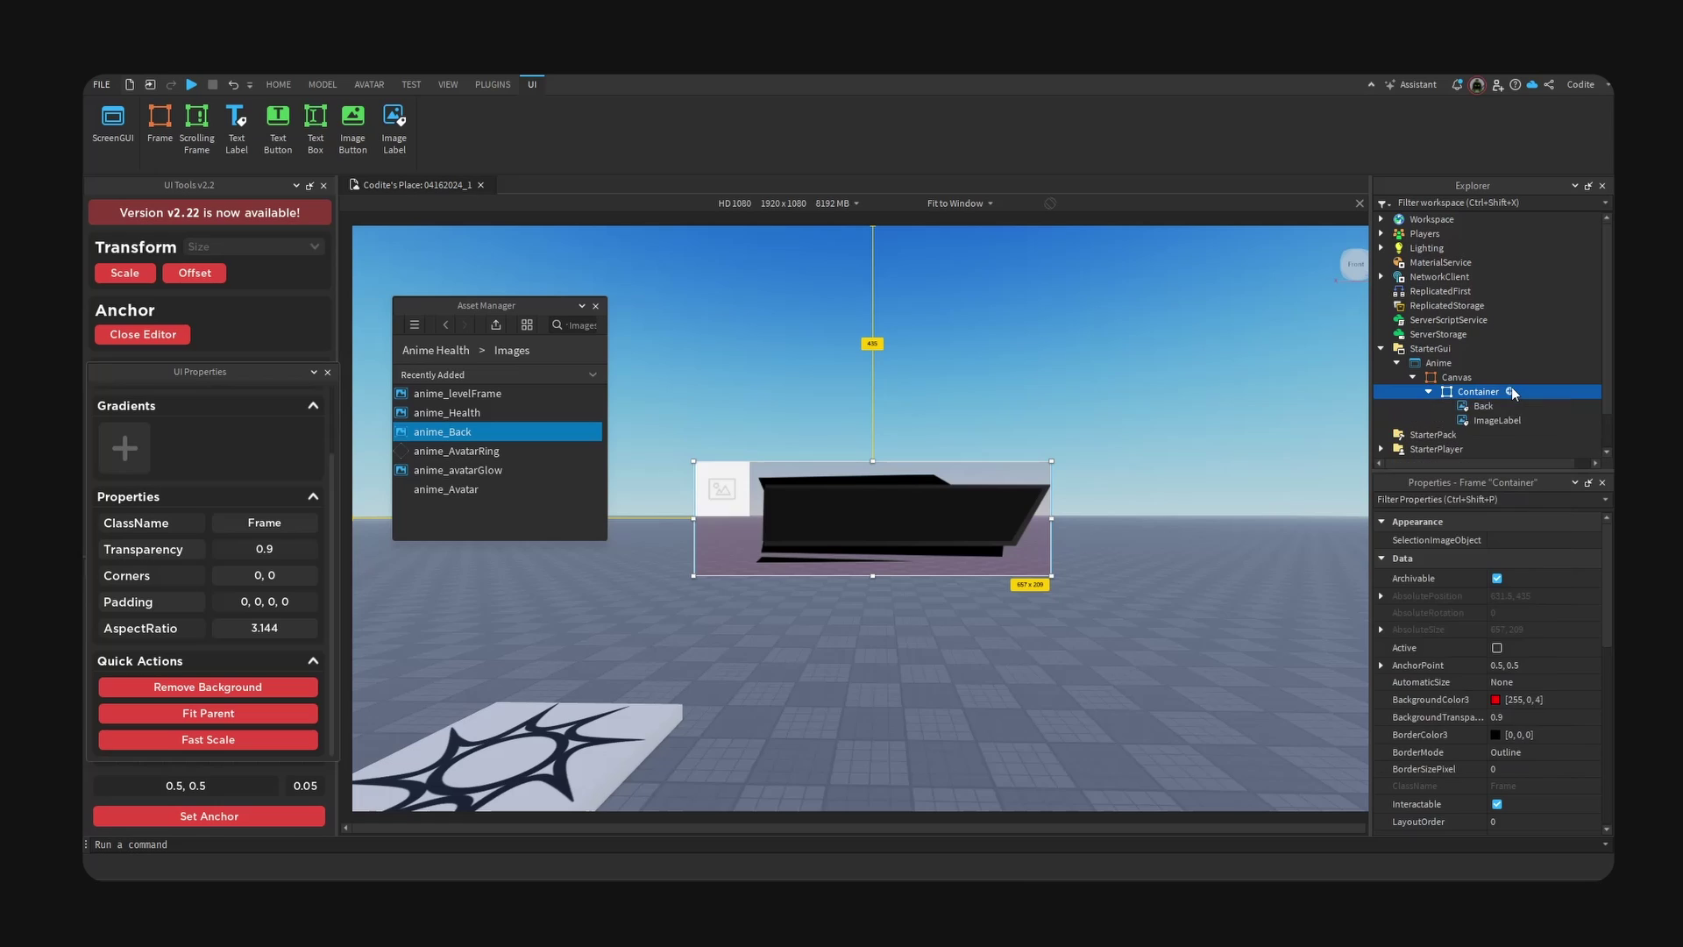
key(F2)
text(Avatar)
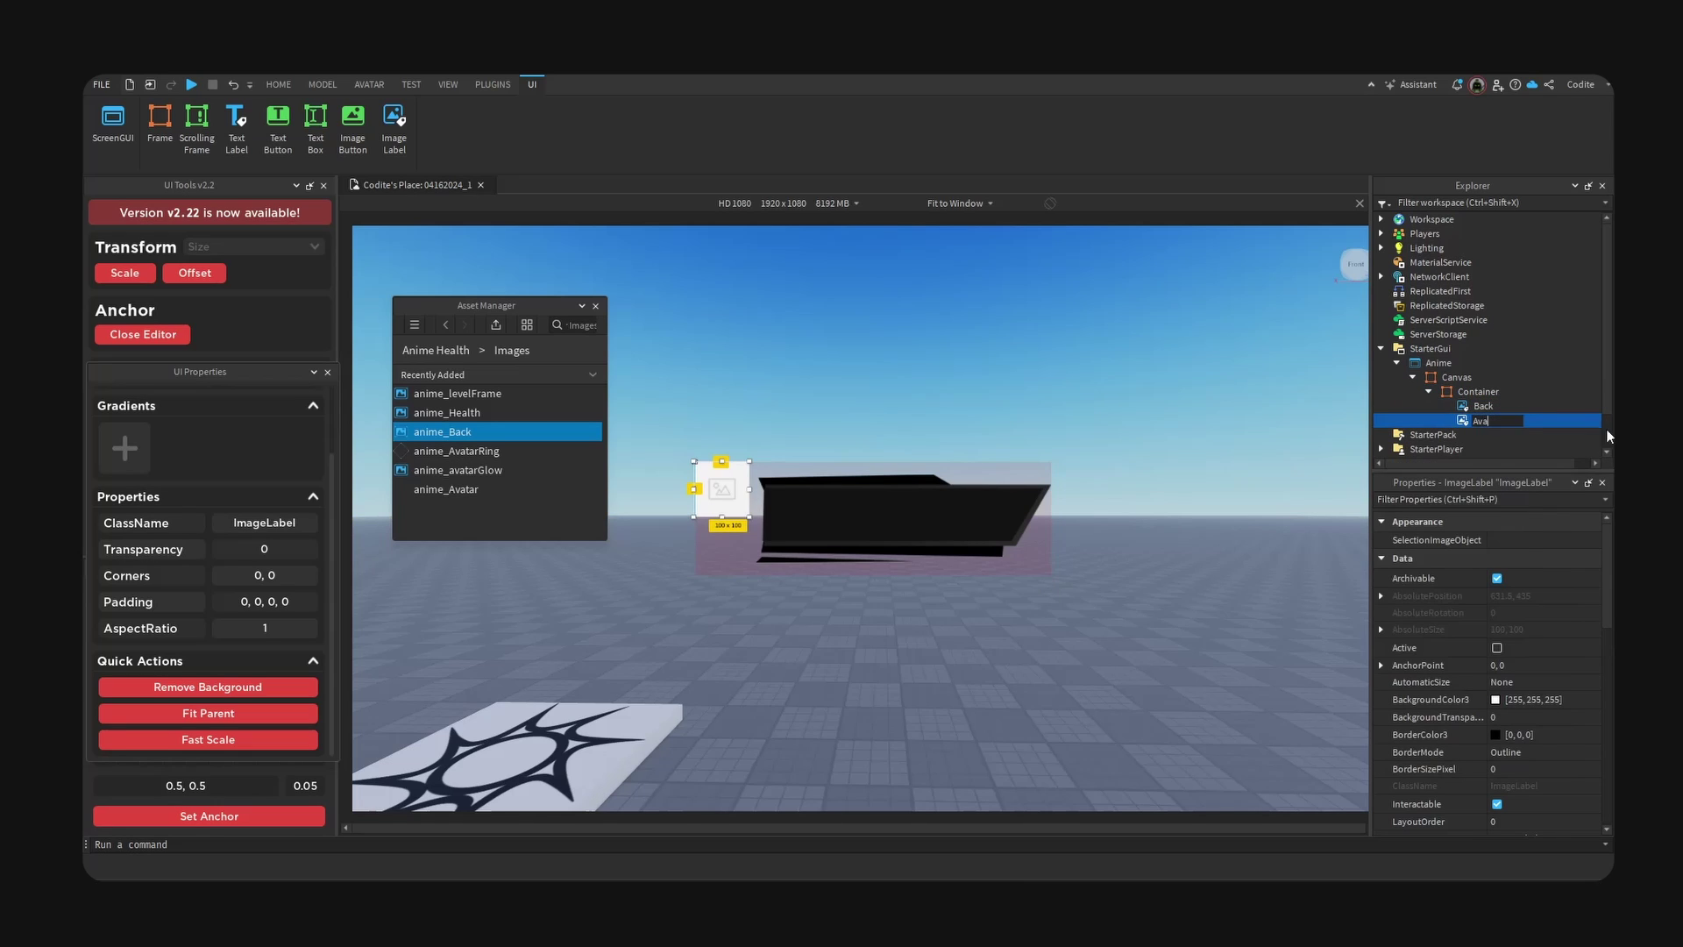
key(Return)
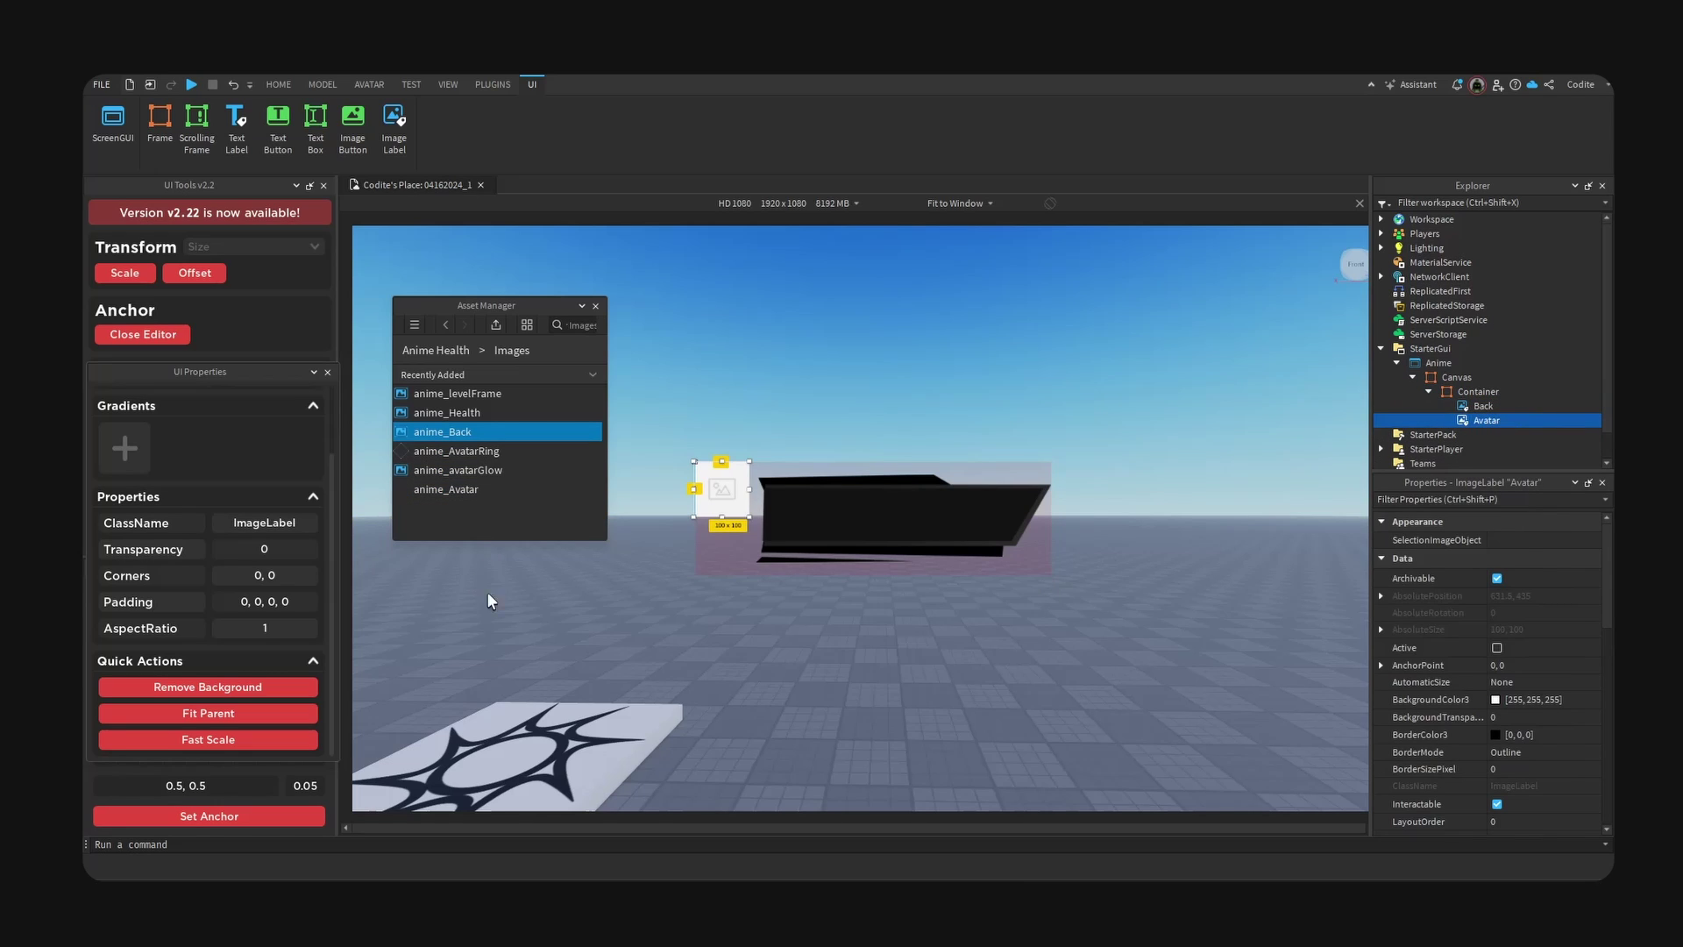
- Assign the asset ID copied from the anime_Avatar image to the Avatar image label
click(482, 488)
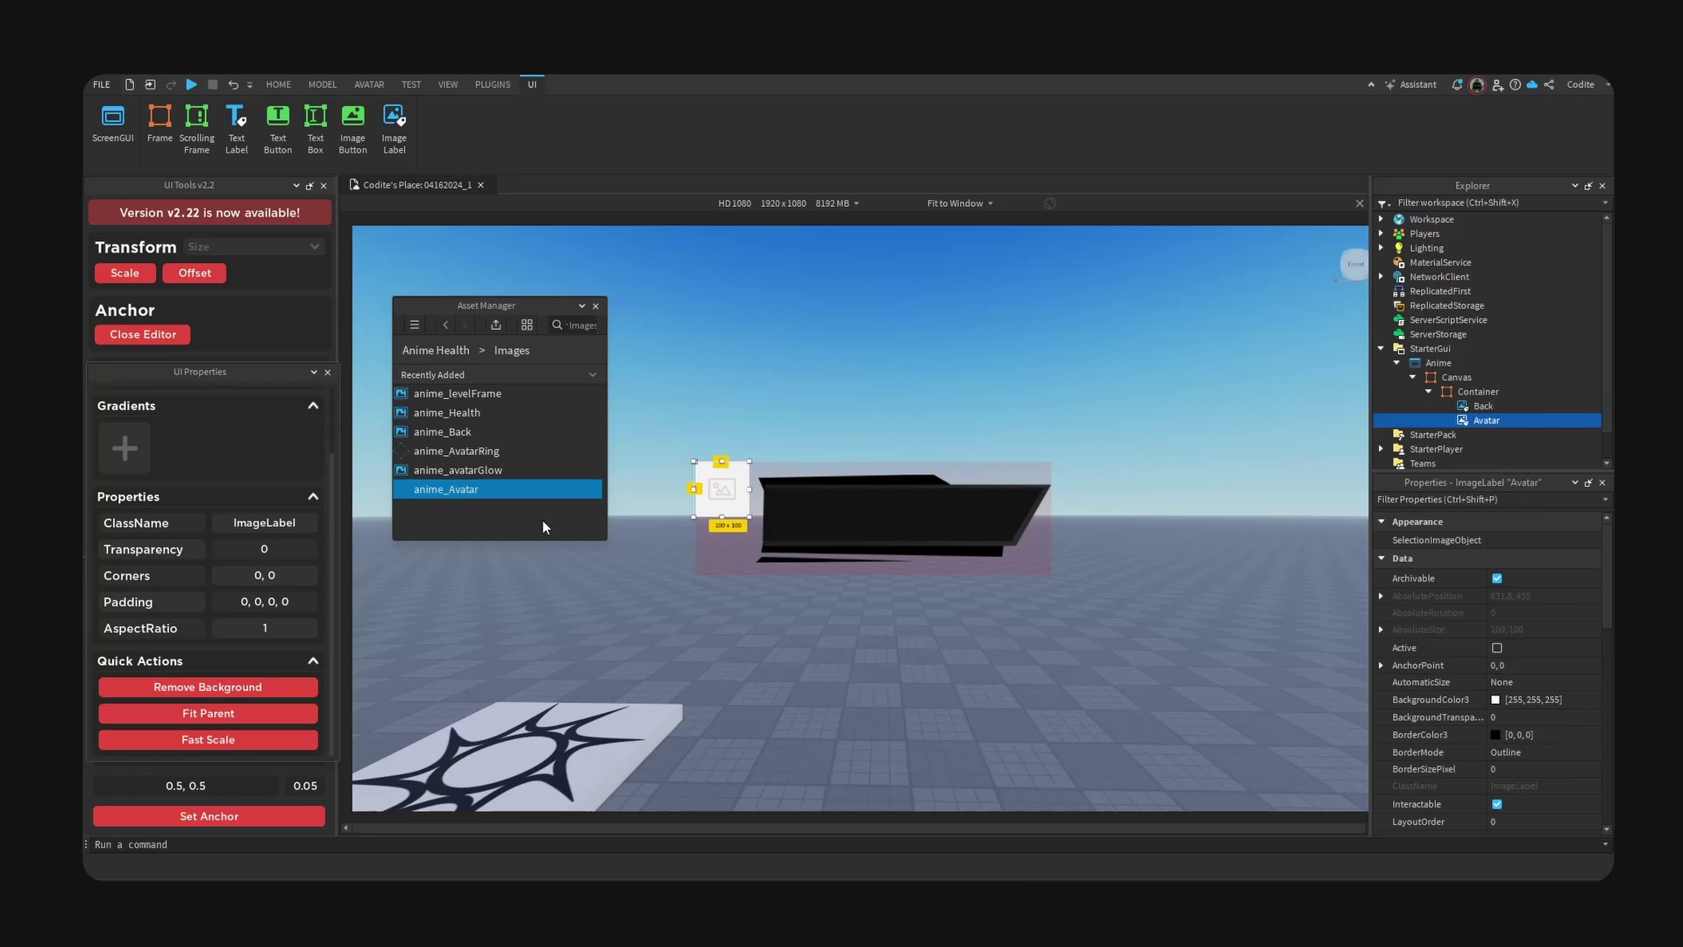
scroll(1597, 707, down, 5)
click(1546, 767)
key(ctrl+v)
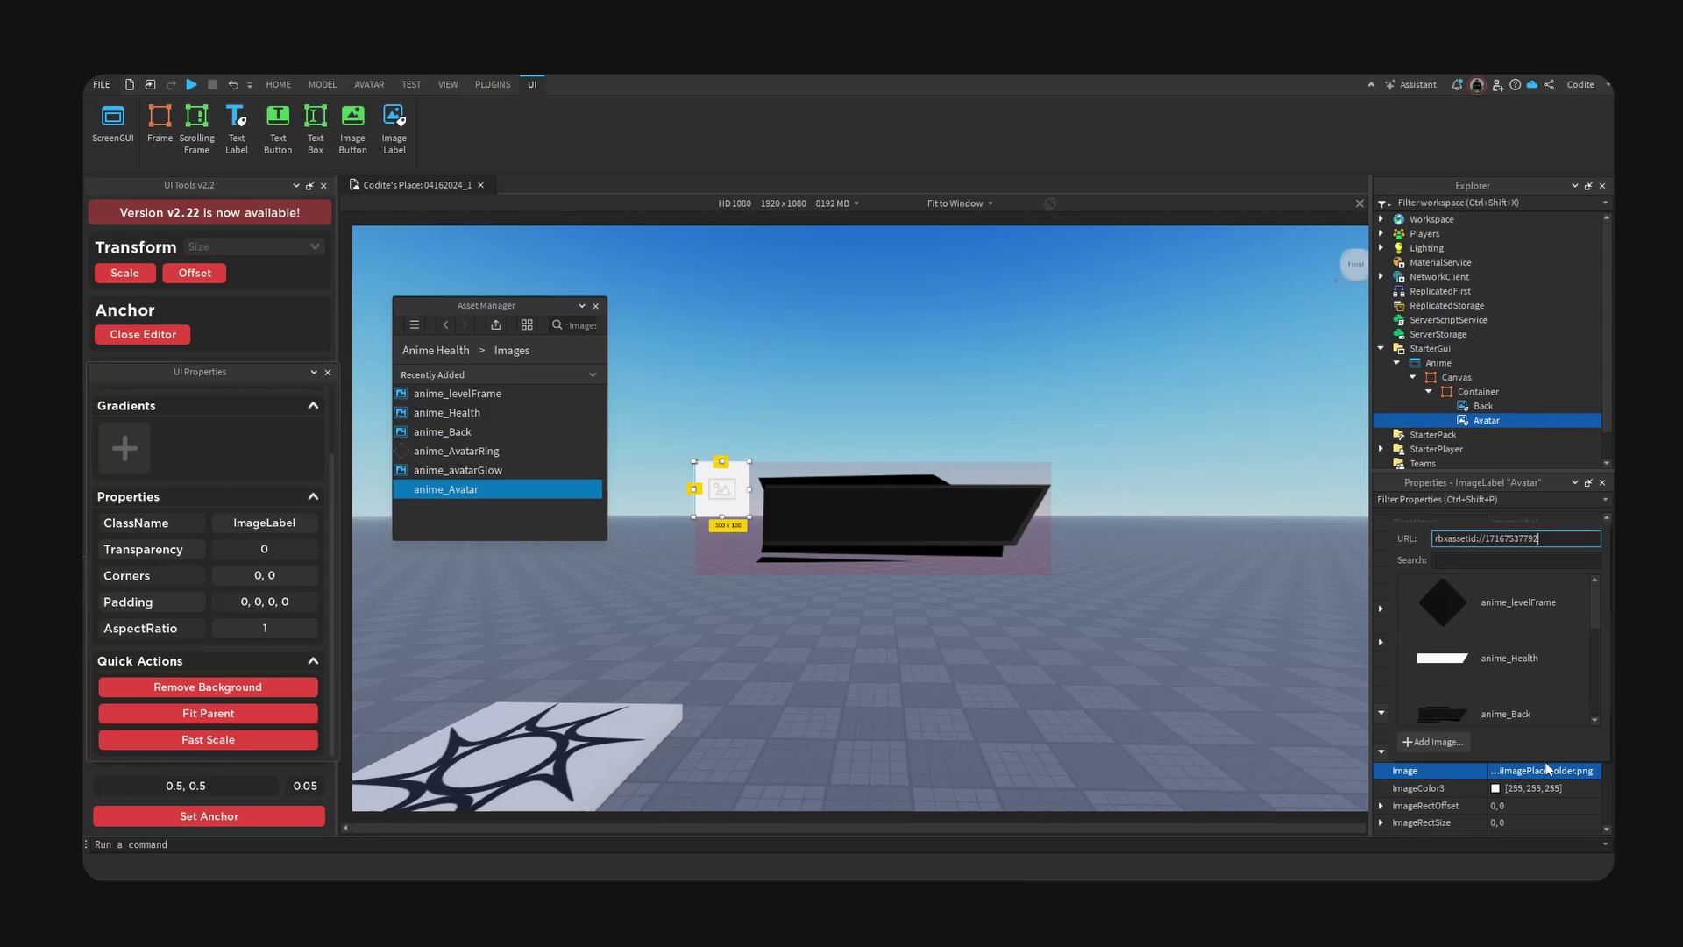
key(Return)
- Center the Avatar image label with a 0.5, 0.5 anchor and set its size offsets to 209 by 209
click(274, 817)
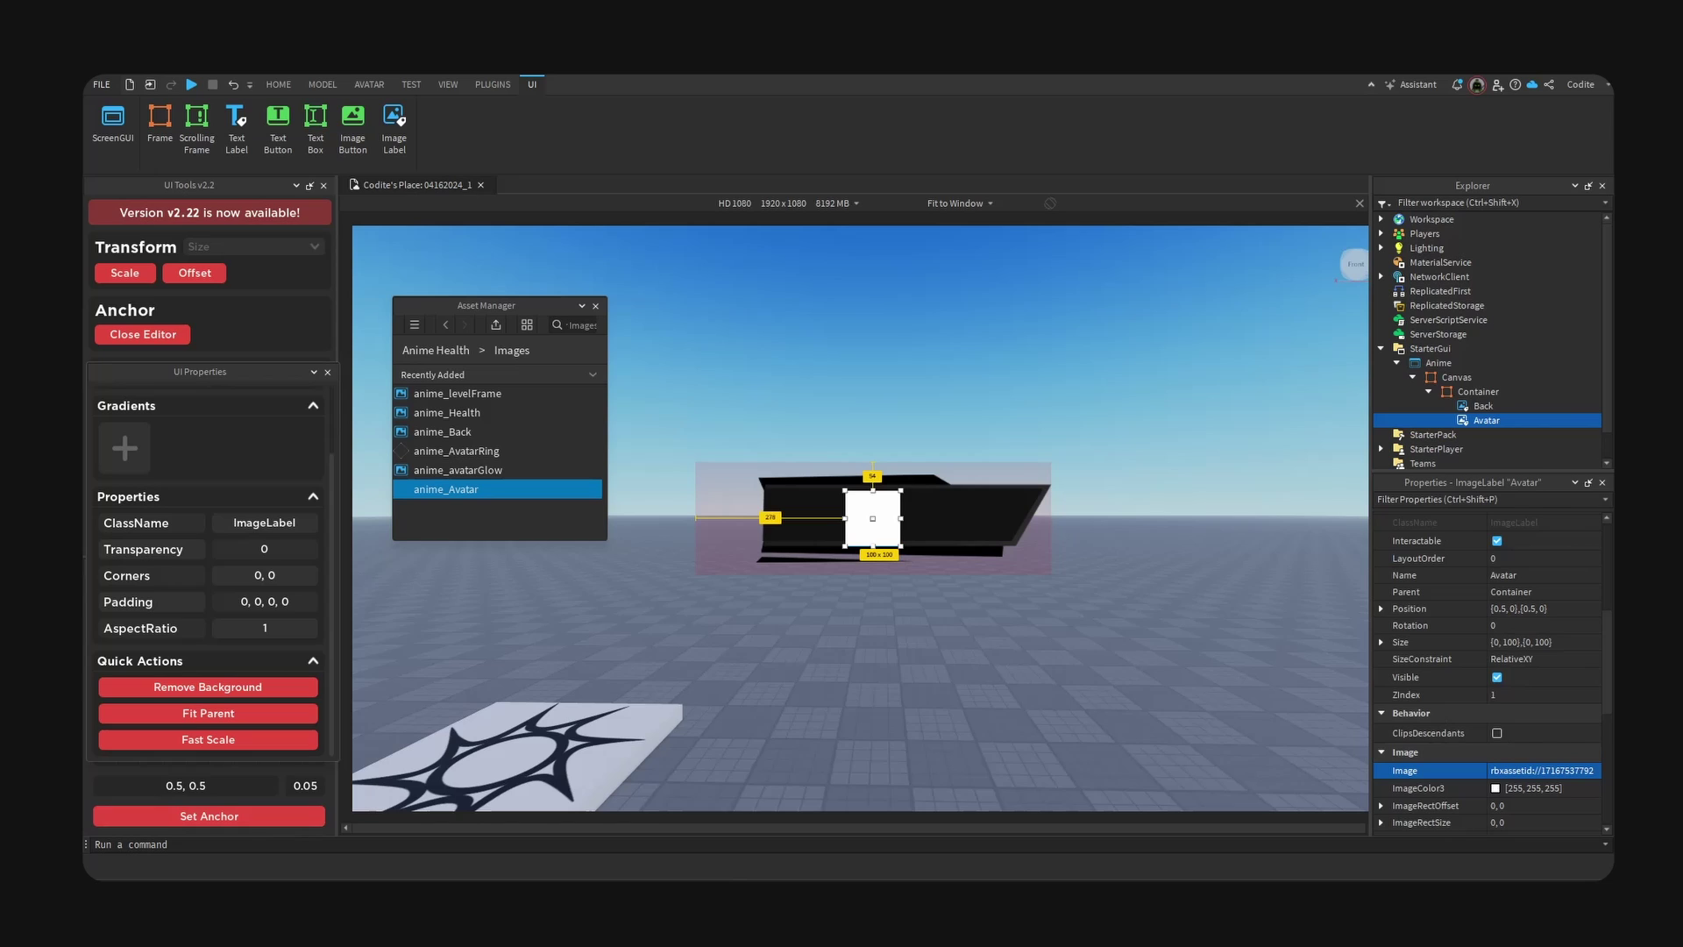
click(1382, 642)
double_click(1565, 659)
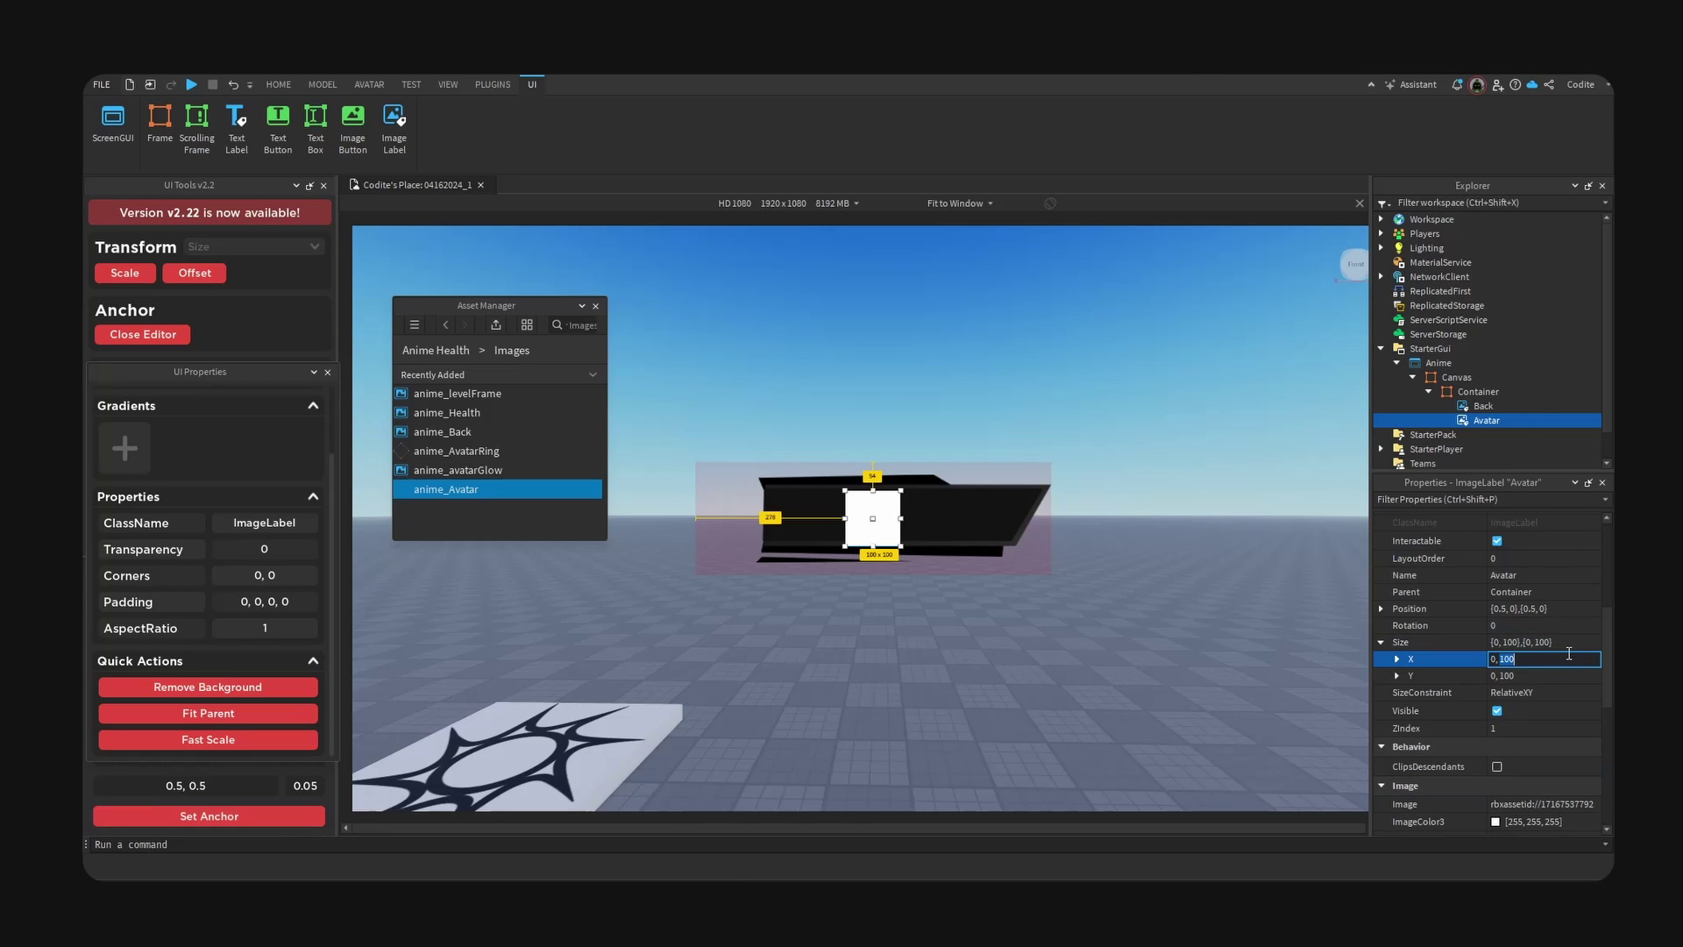
text(209)
key(Return)
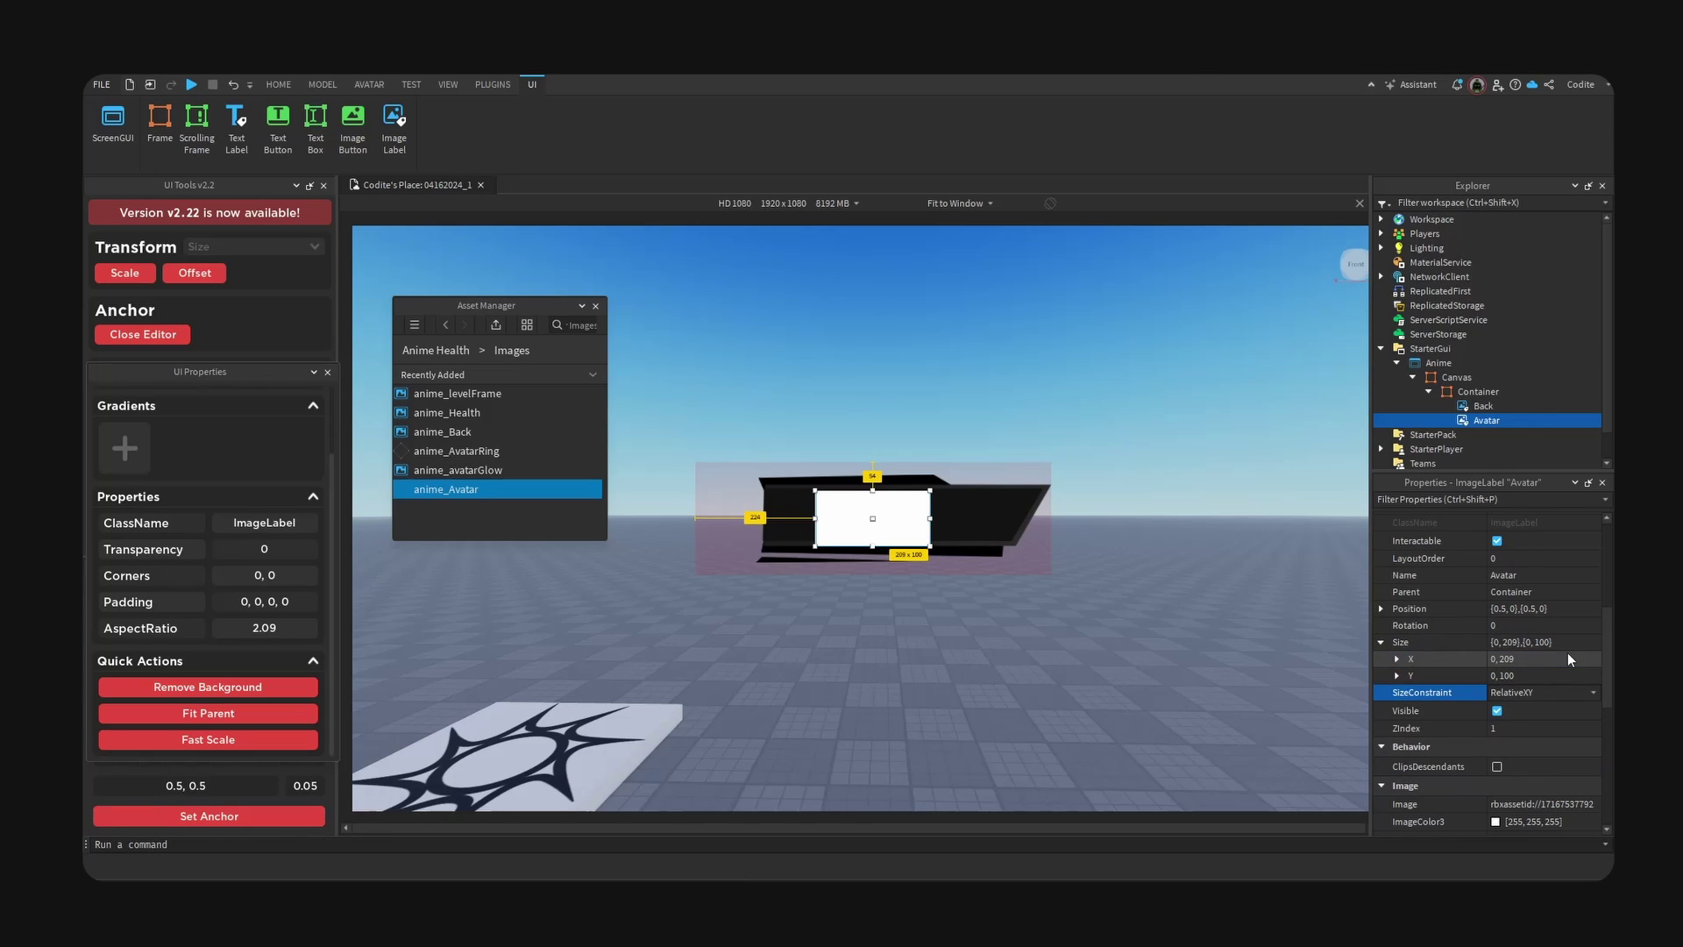
double_click(1575, 676)
text(209)
key(Return)
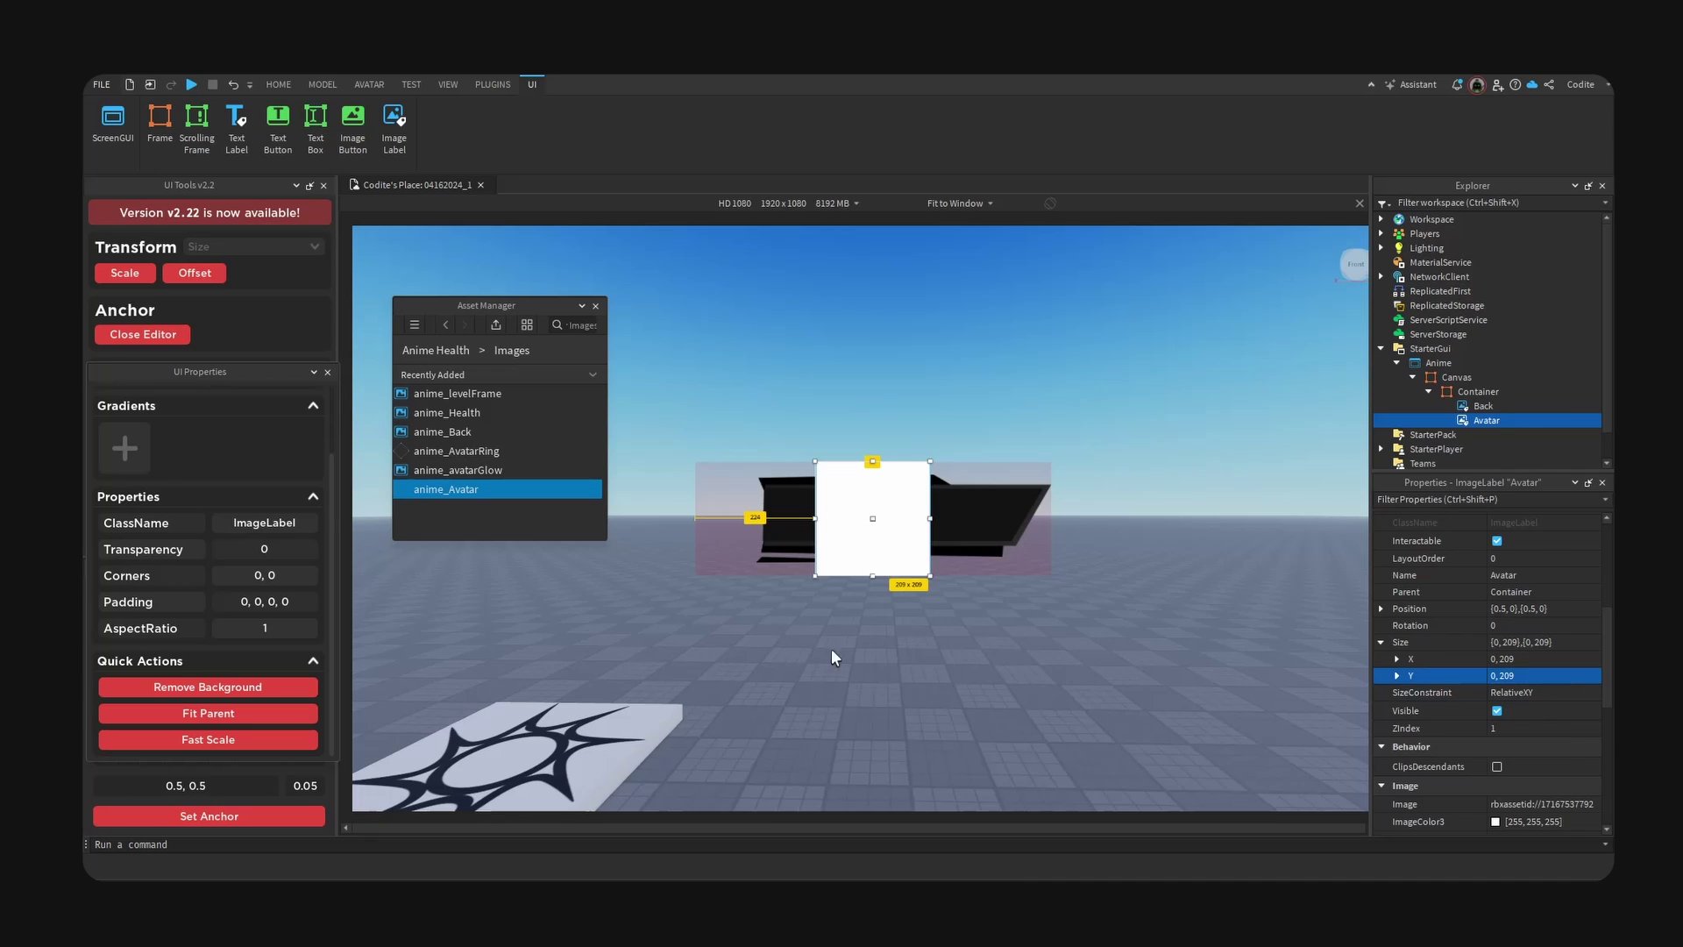
- Remove the Avatar image label's background, convert it to scale, and move it against the Container's left edge
click(225, 687)
click(124, 272)
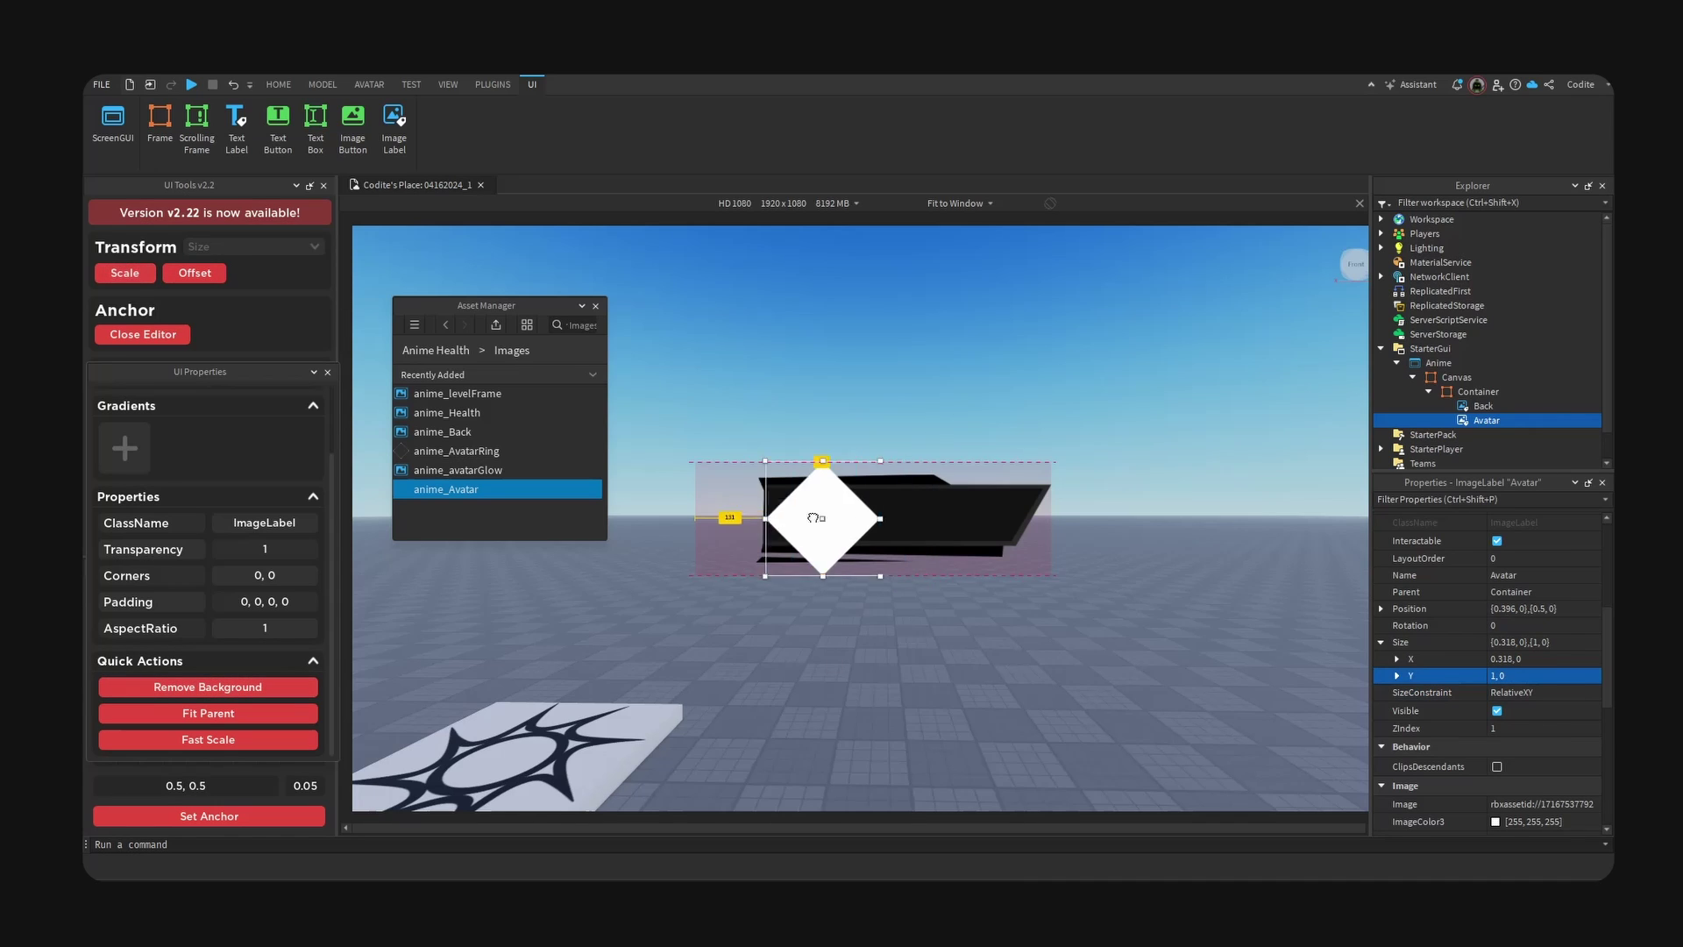
drag(811, 517, 740, 518)
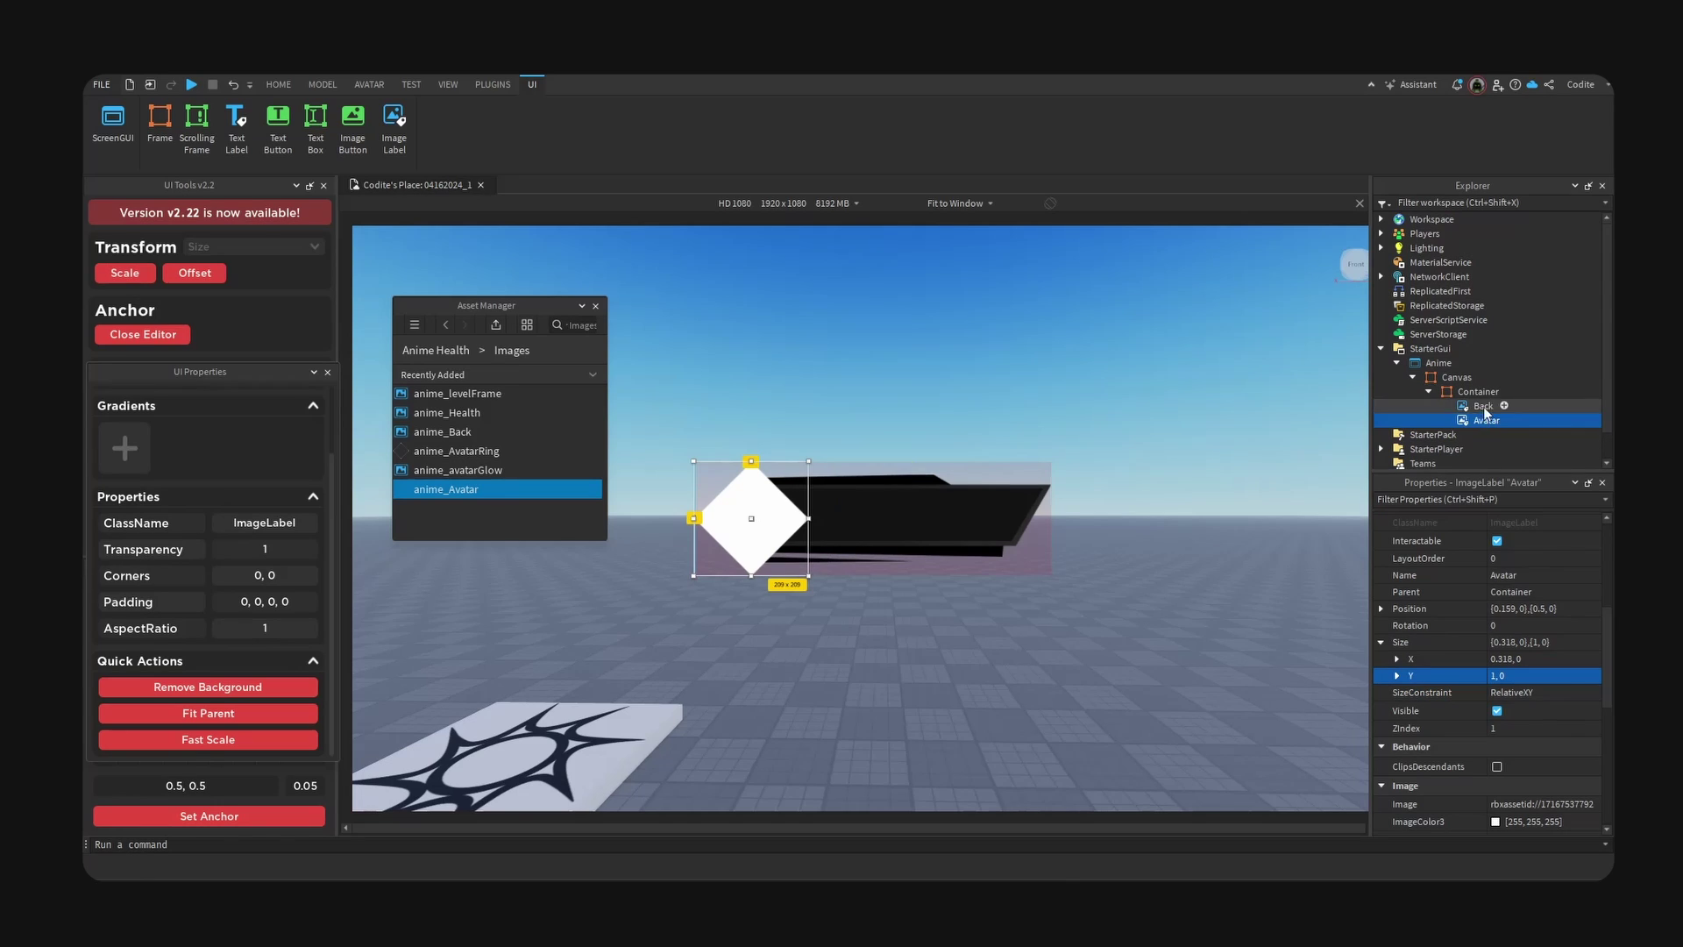
- Add a UIGradient inside the Avatar image label
click(1513, 420)
text(uigra)
click(1480, 465)
click(1512, 434)
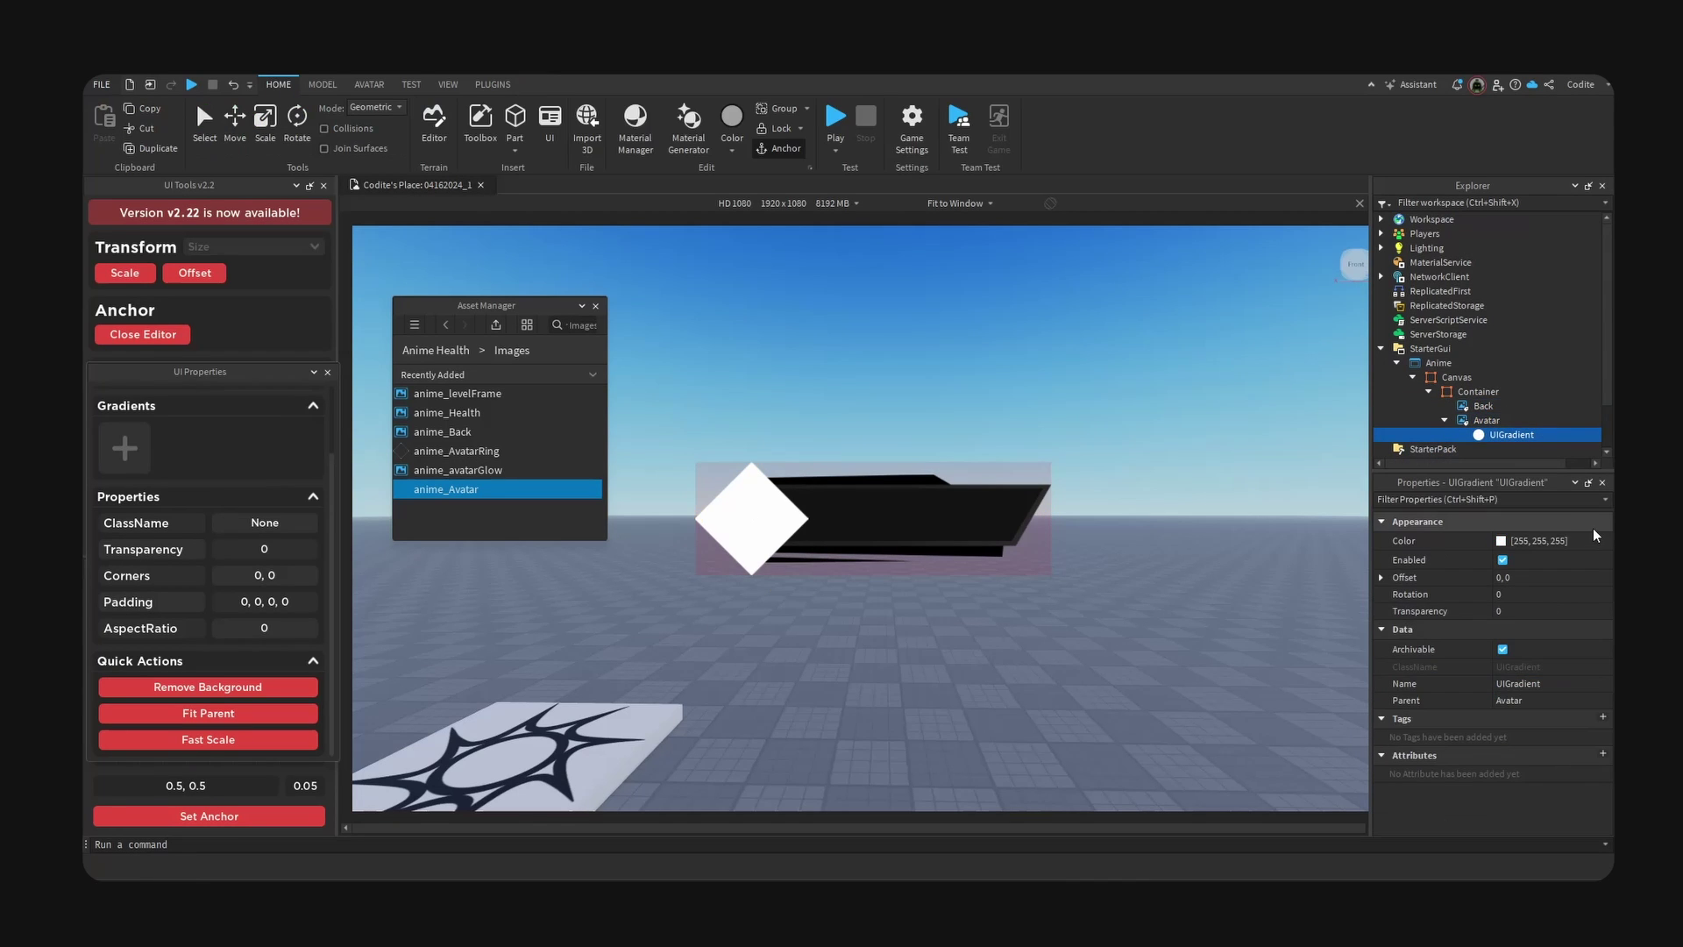
- Set the start color of the Avatar's gradient to dark gray #1b1b1b
click(1543, 540)
click(1602, 539)
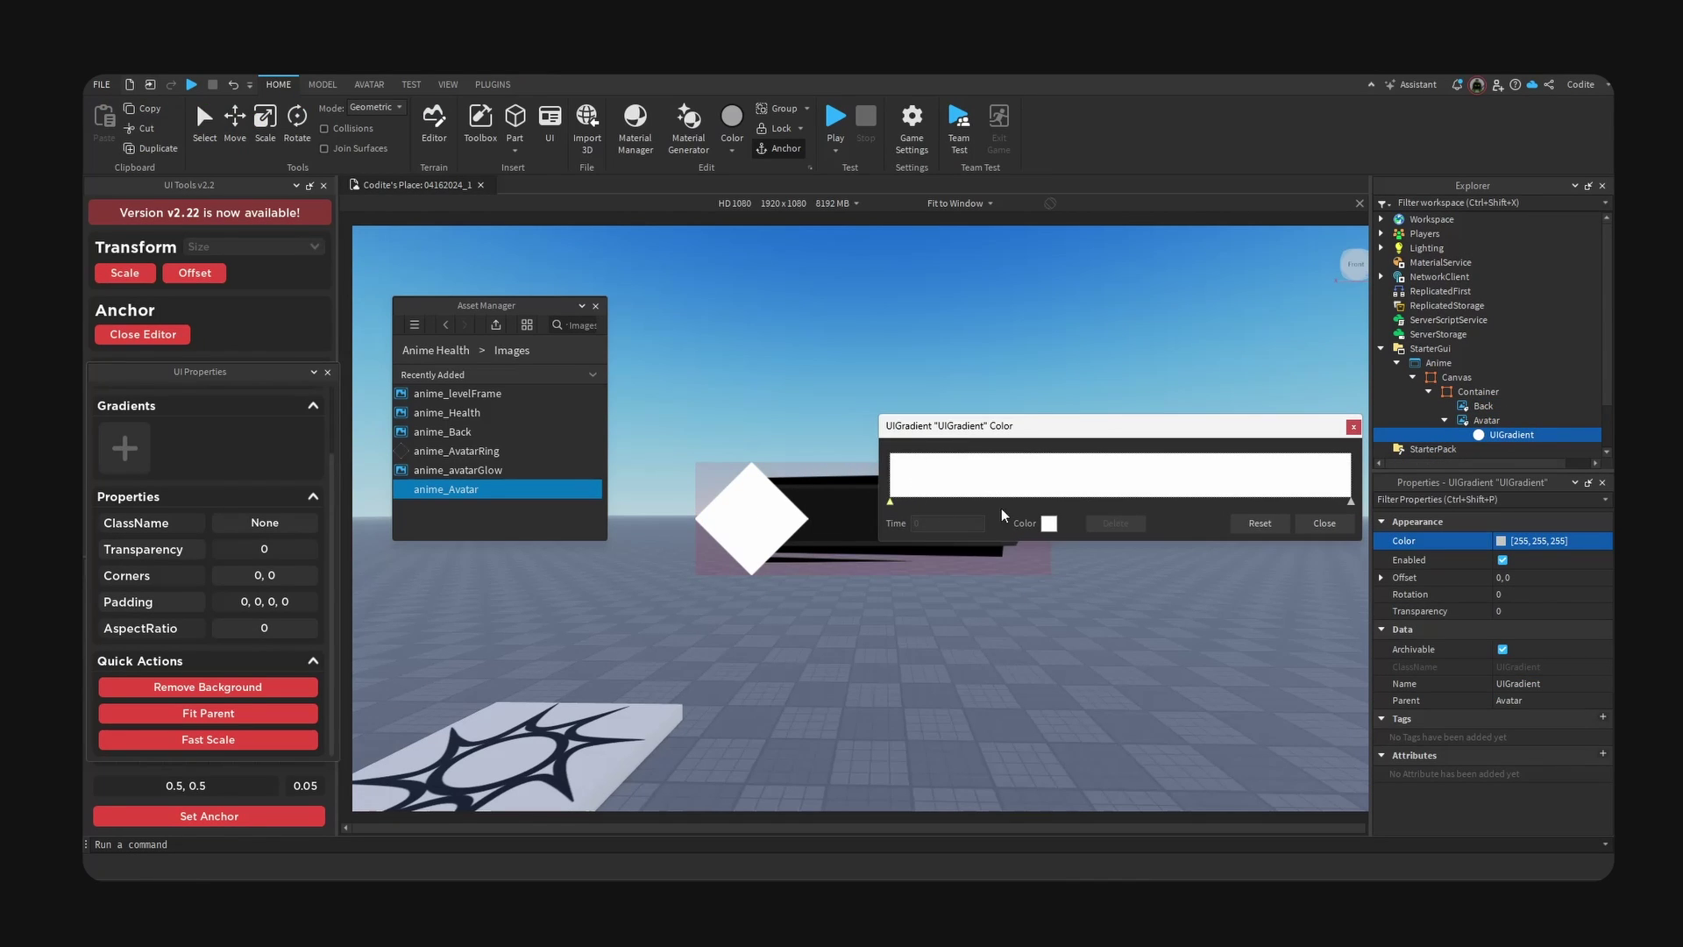
click(1049, 523)
drag(928, 314, 1269, 310)
drag(1373, 447, 1382, 489)
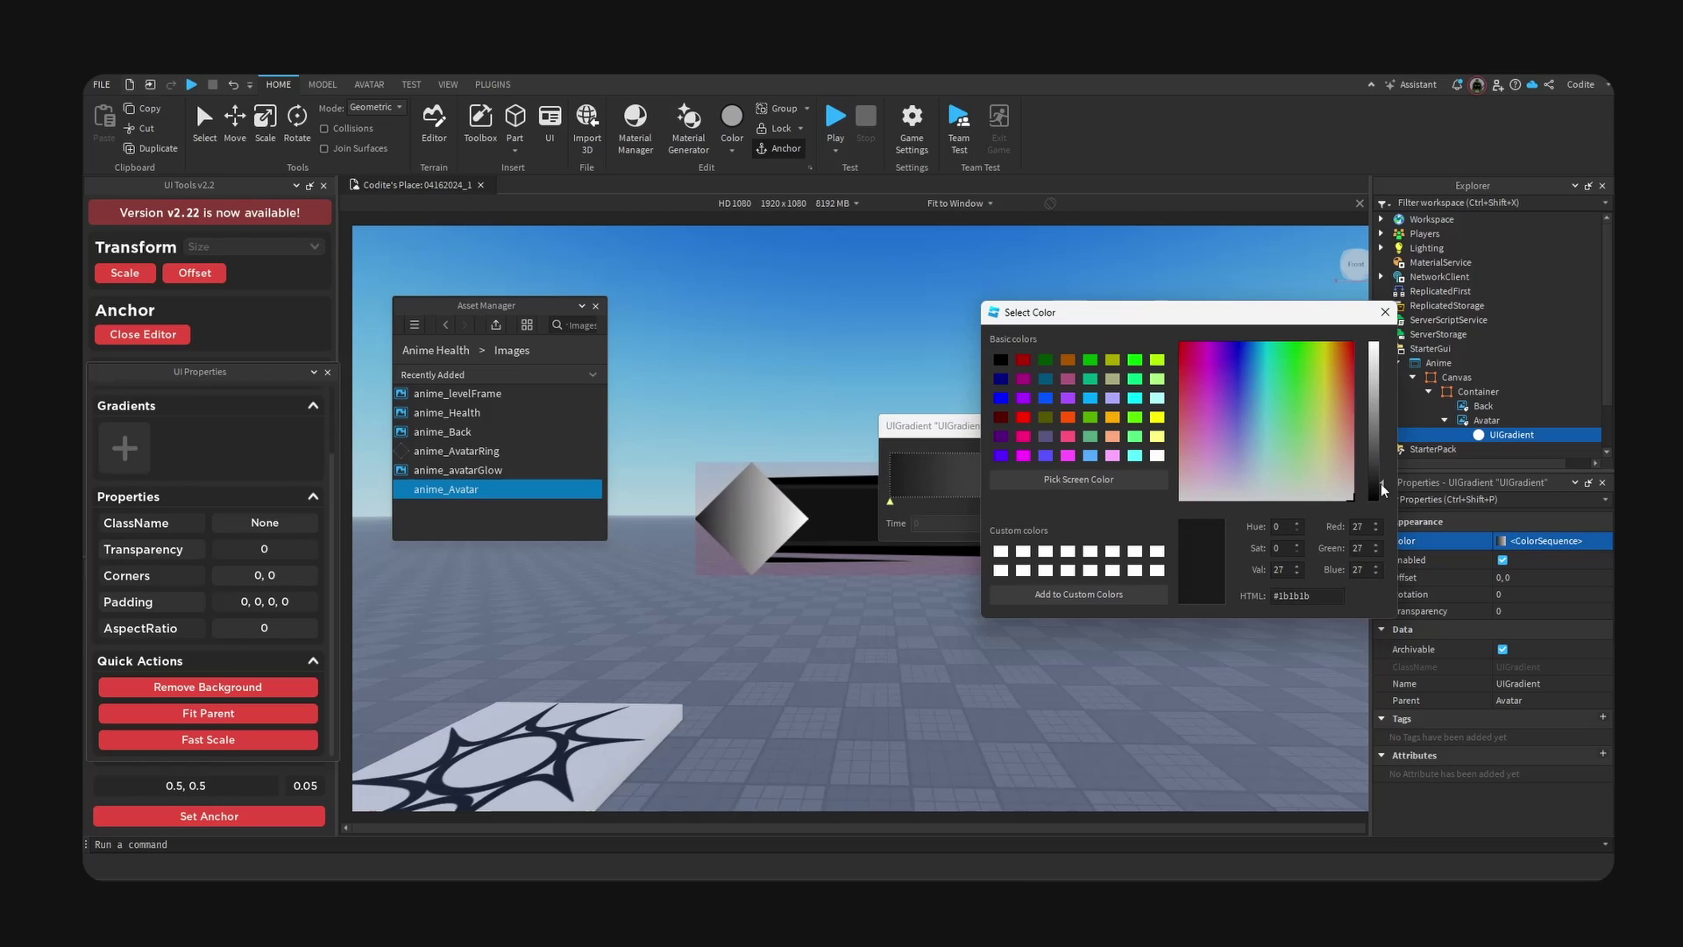
click(1385, 314)
- Add a color stop at time 0.5 in the Avatar's gradient and set it to #272727
click(1122, 496)
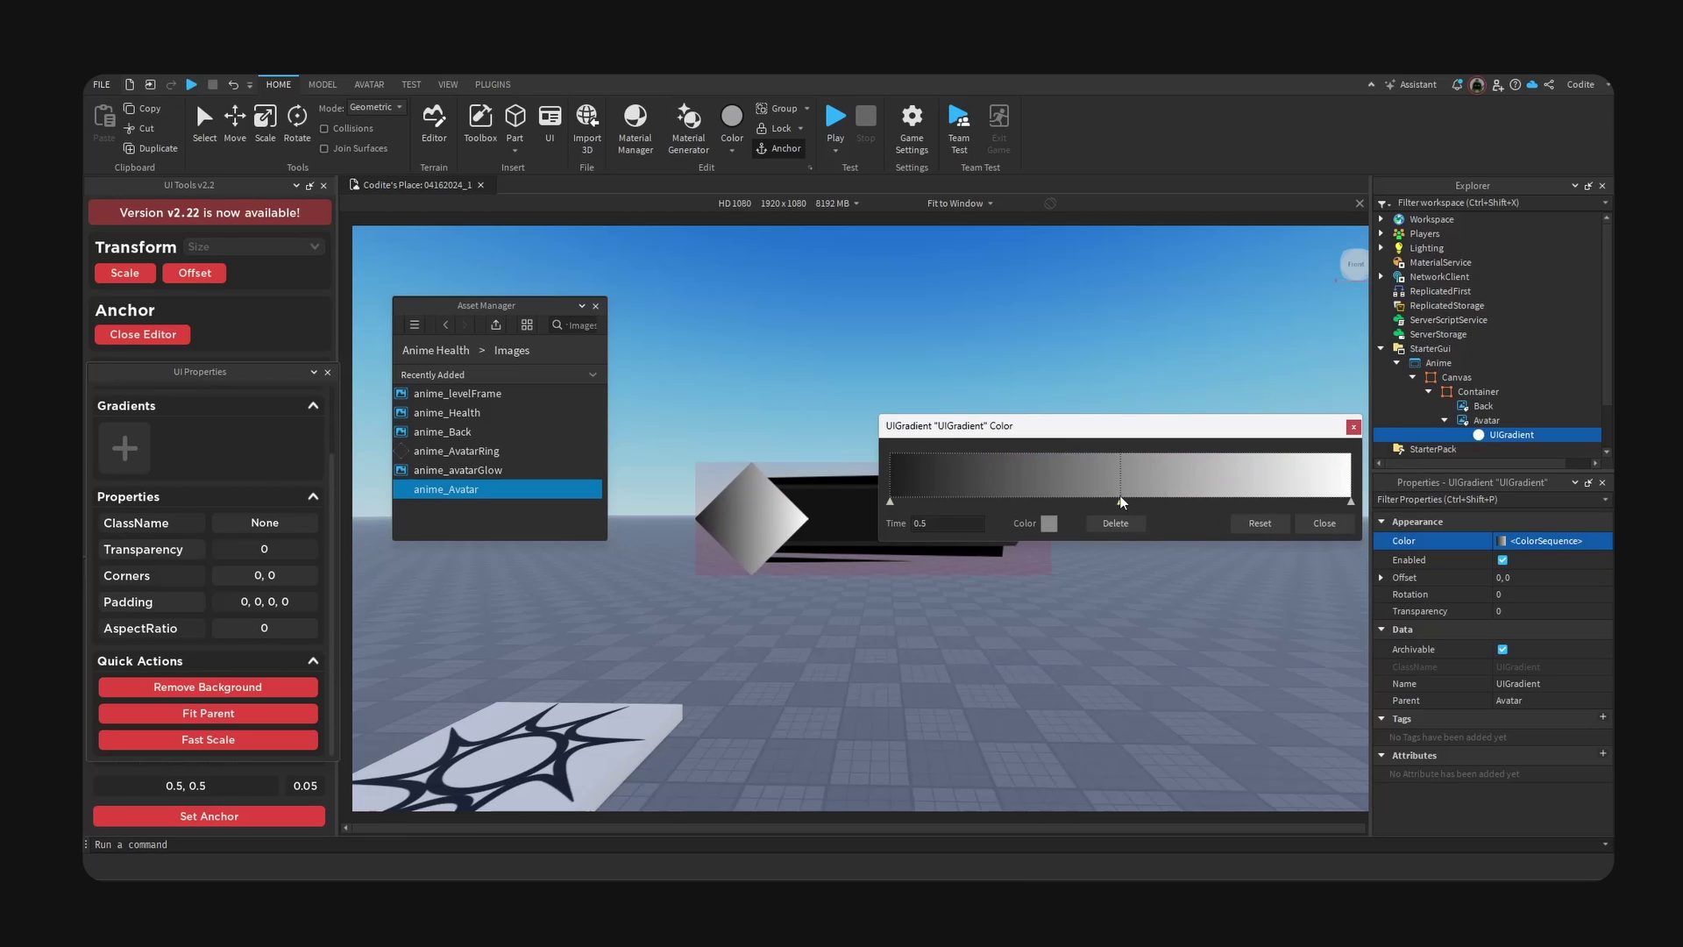
click(1053, 523)
drag(986, 327, 1274, 353)
drag(1333, 491, 1333, 514)
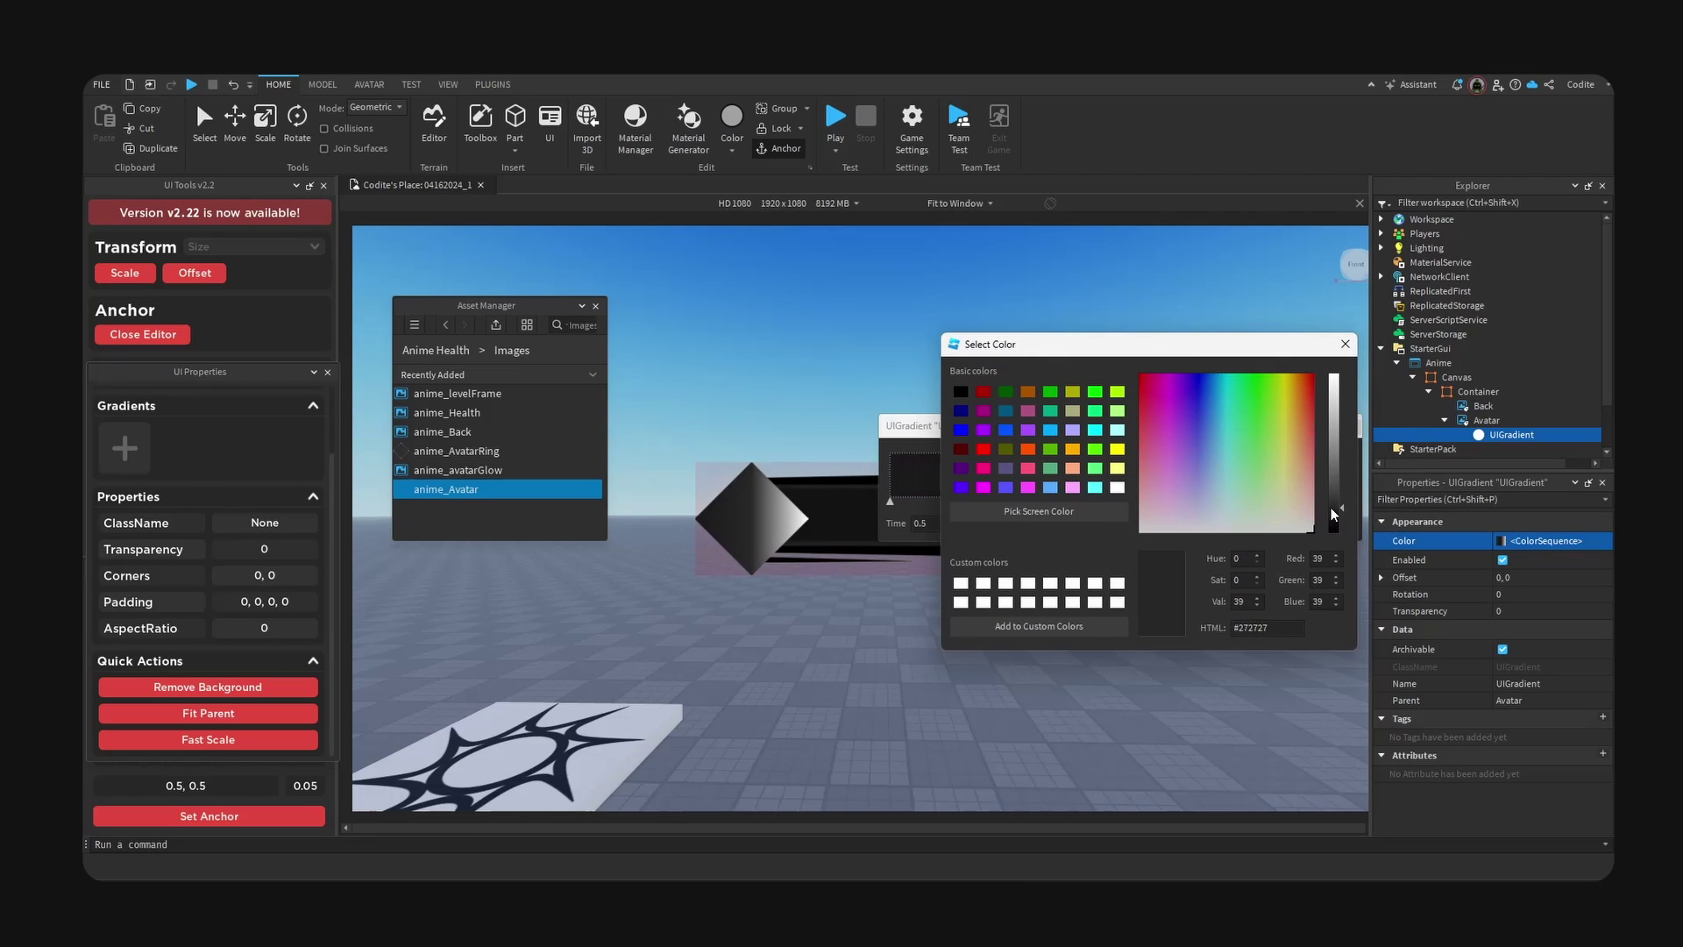
click(1343, 344)
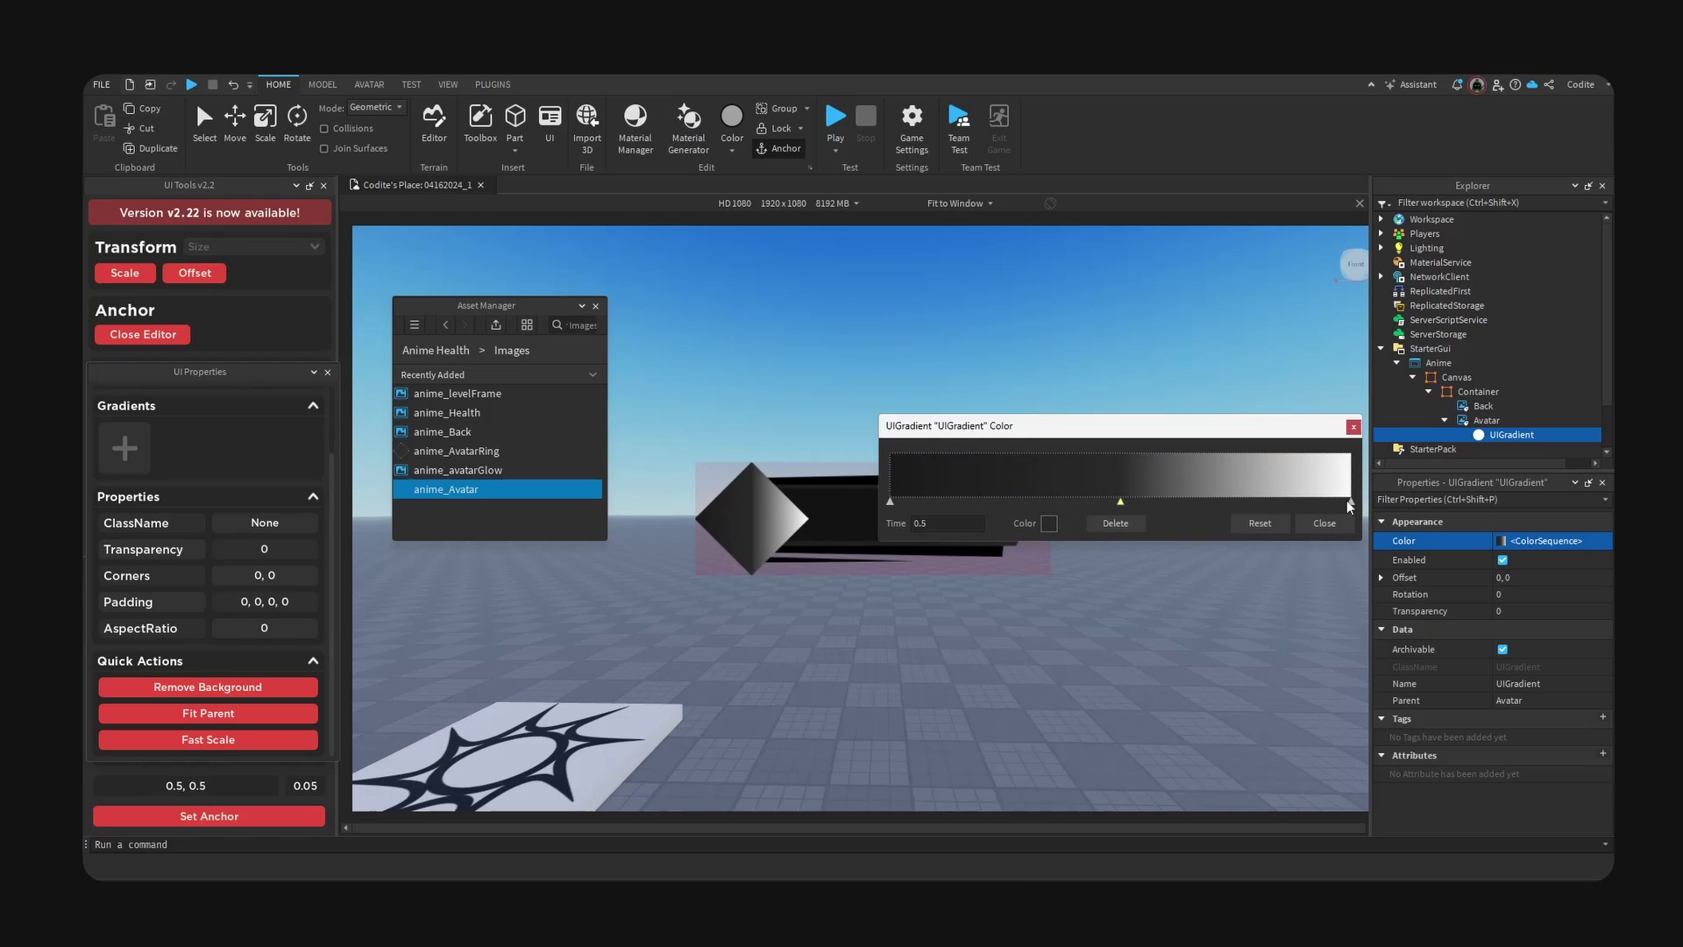
- Set the end color of the Avatar's gradient to #313131 and close the gradient editor
click(1350, 501)
click(1051, 523)
drag(988, 322, 1260, 352)
mouse_move(1302, 482)
mouse_down()
mouse_move(1298, 542)
mouse_move(1313, 509)
mouse_up()
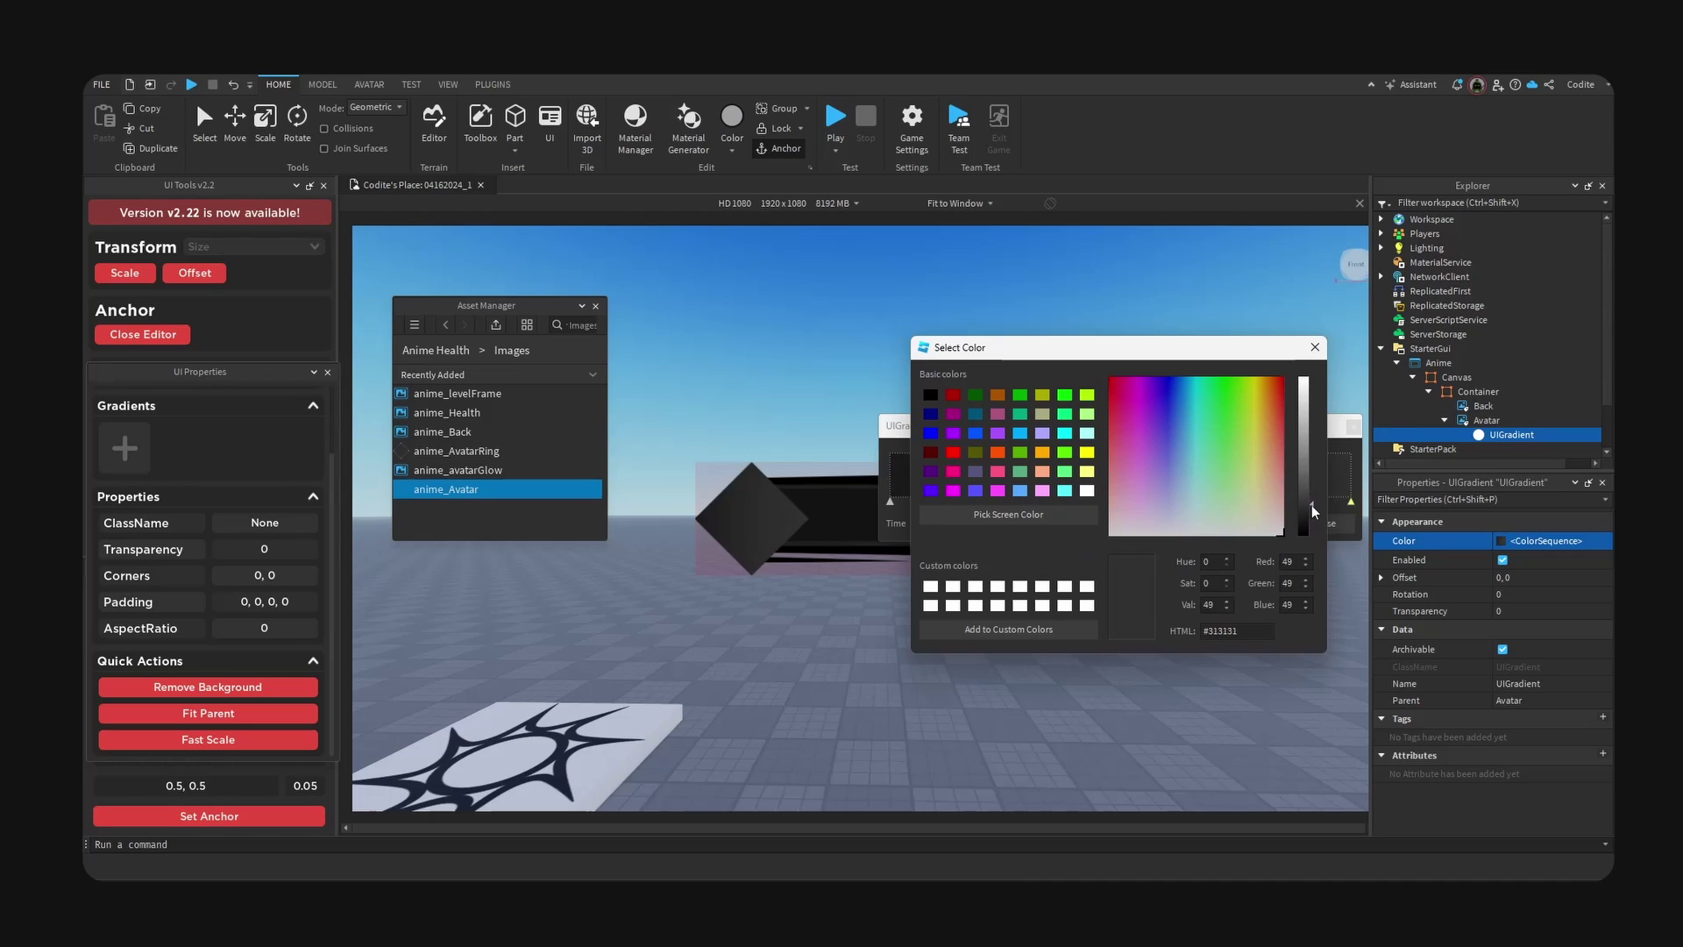
click(1313, 347)
click(1334, 523)
- Add an ImageLabel inside Avatar and rename it Ring
click(1504, 421)
click(1512, 420)
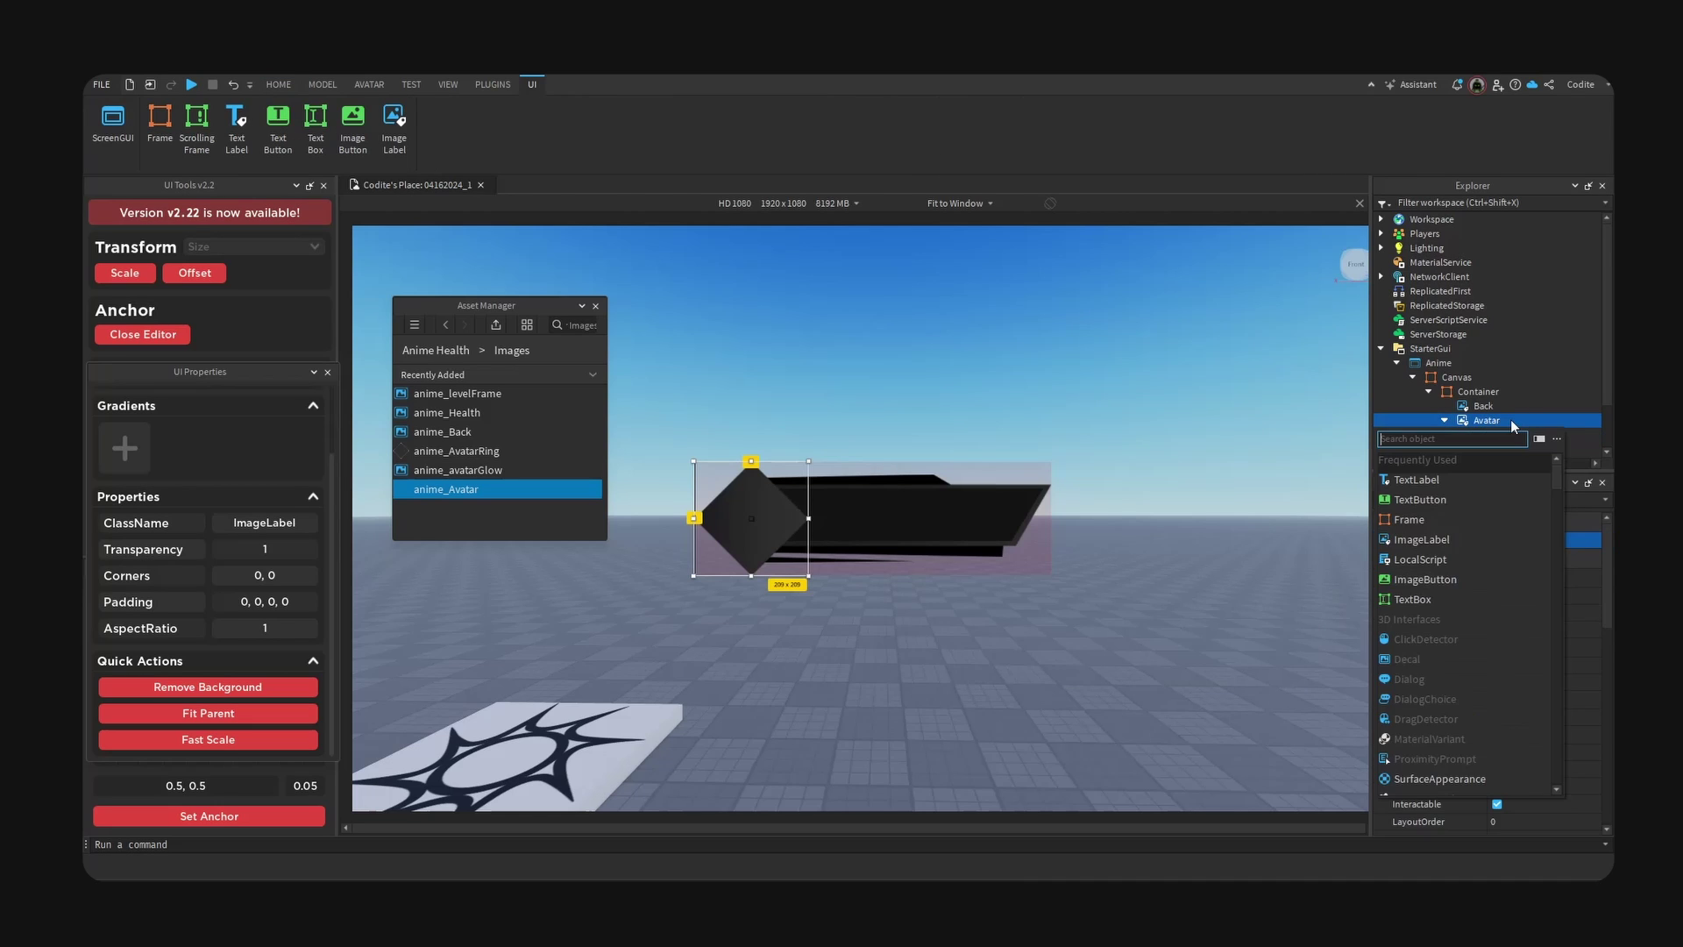
text(image)
key(Return)
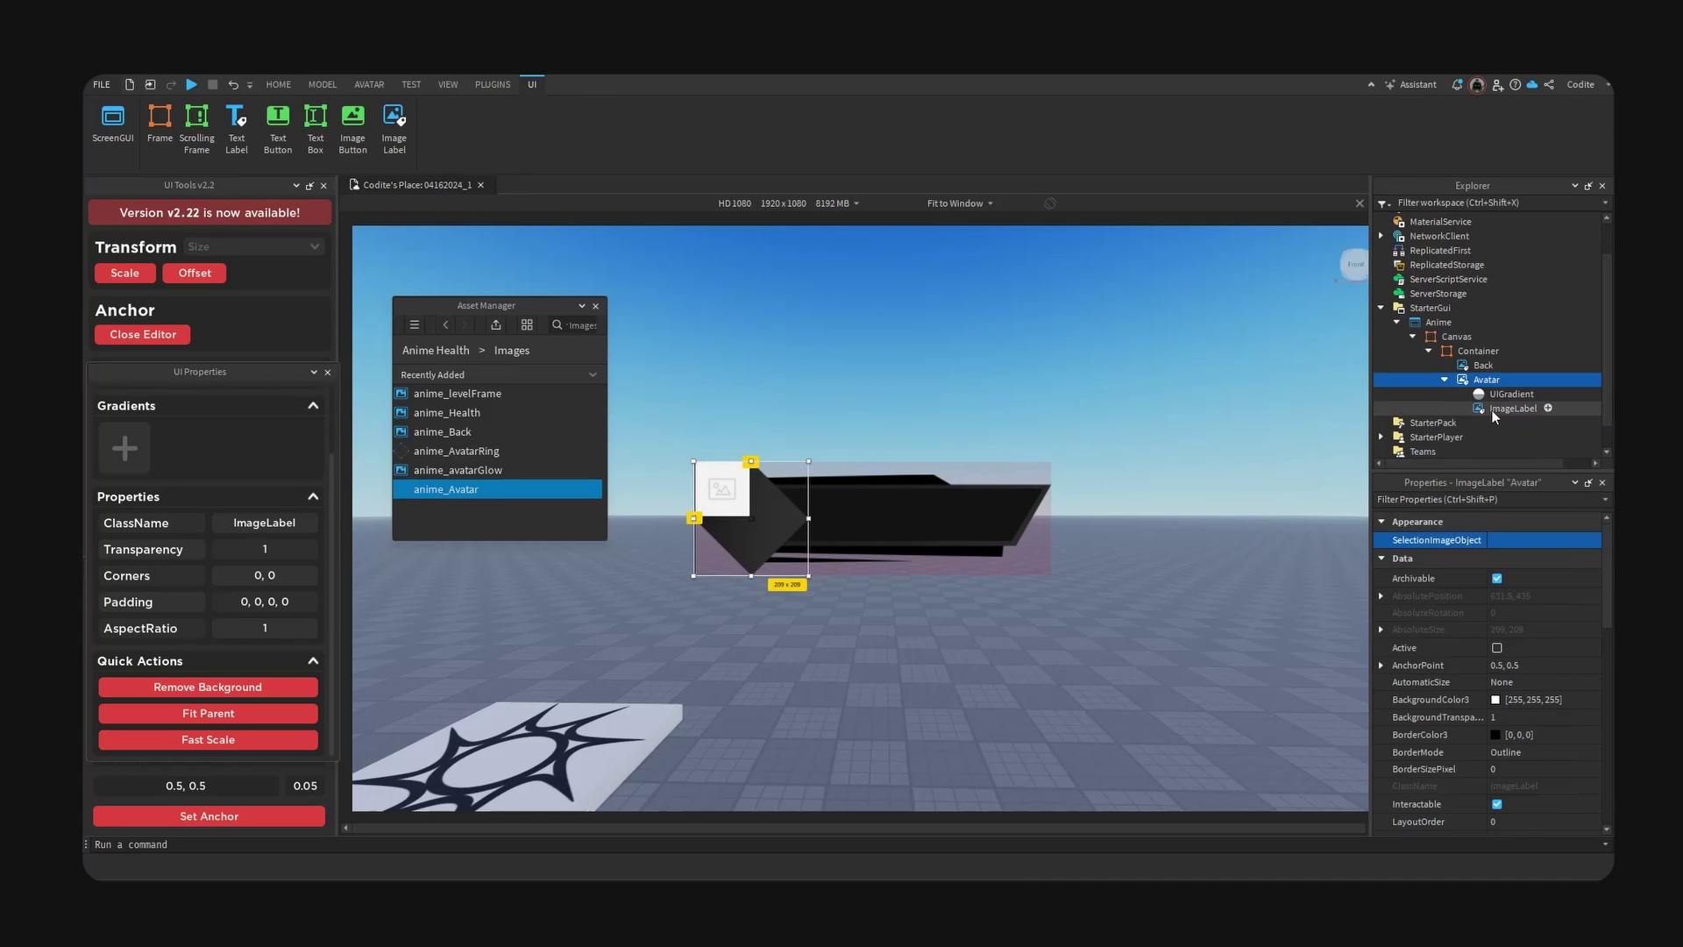
click(1513, 408)
text(Ring)
key(Return)
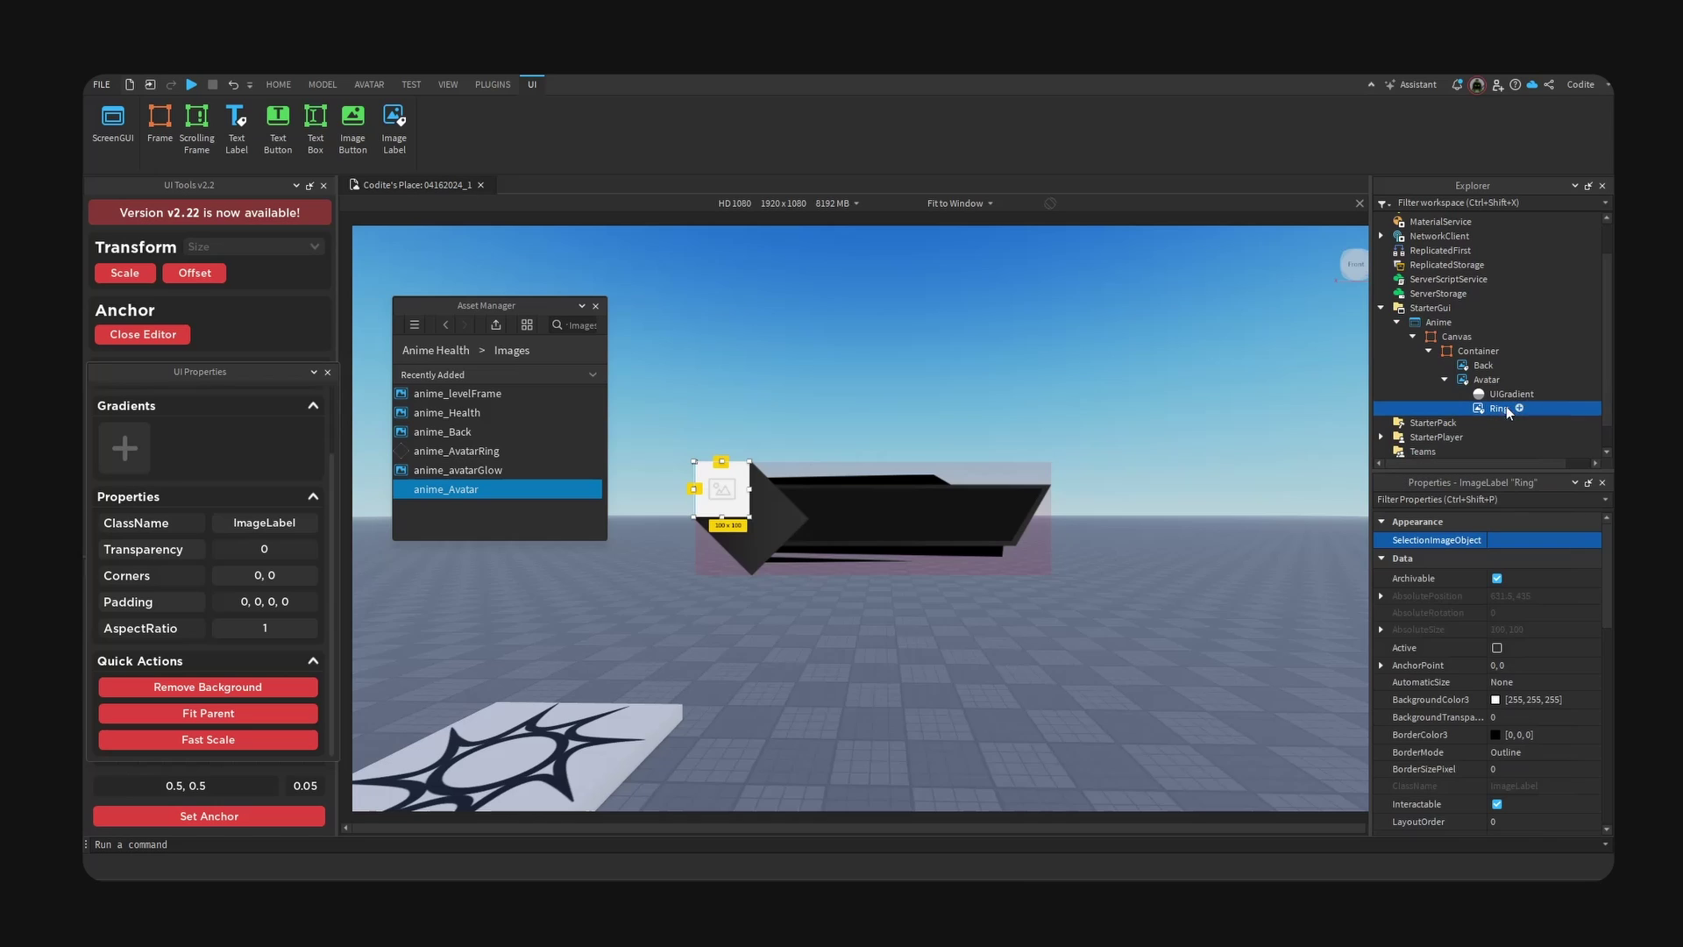
- Assign the anime_AvatarRing asset ID to the Ring image label, then center it in Avatar without a background
click(529, 449)
scroll(1559, 719, down, 5)
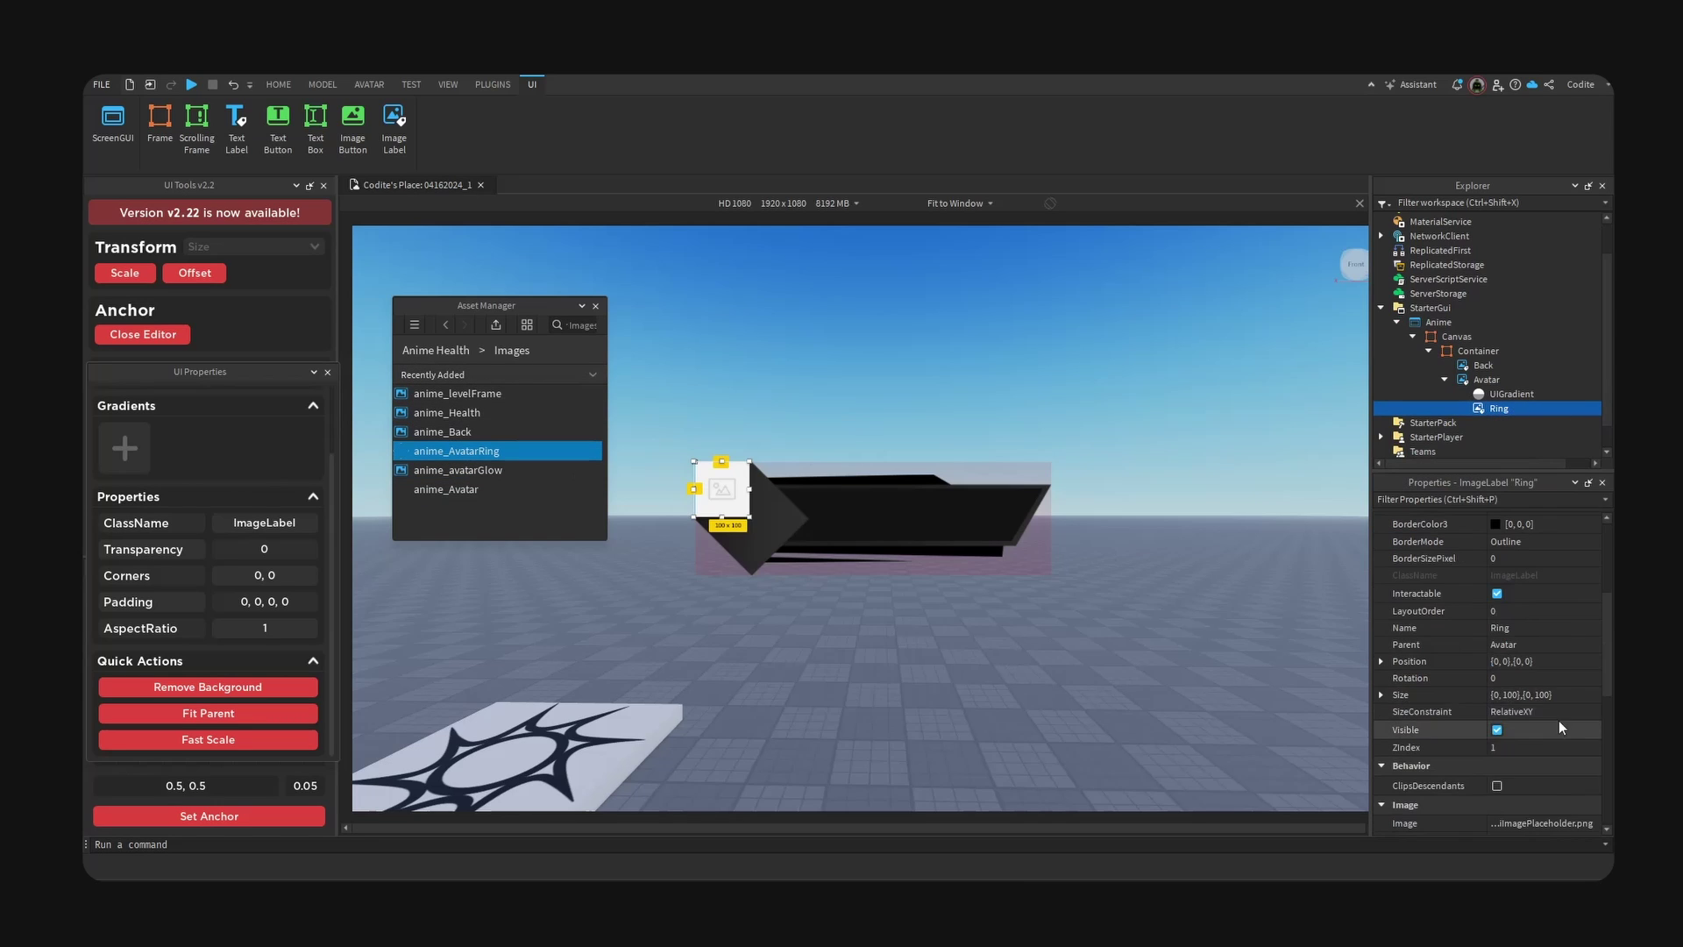
click(1566, 822)
key(ctrl+v)
key(Return)
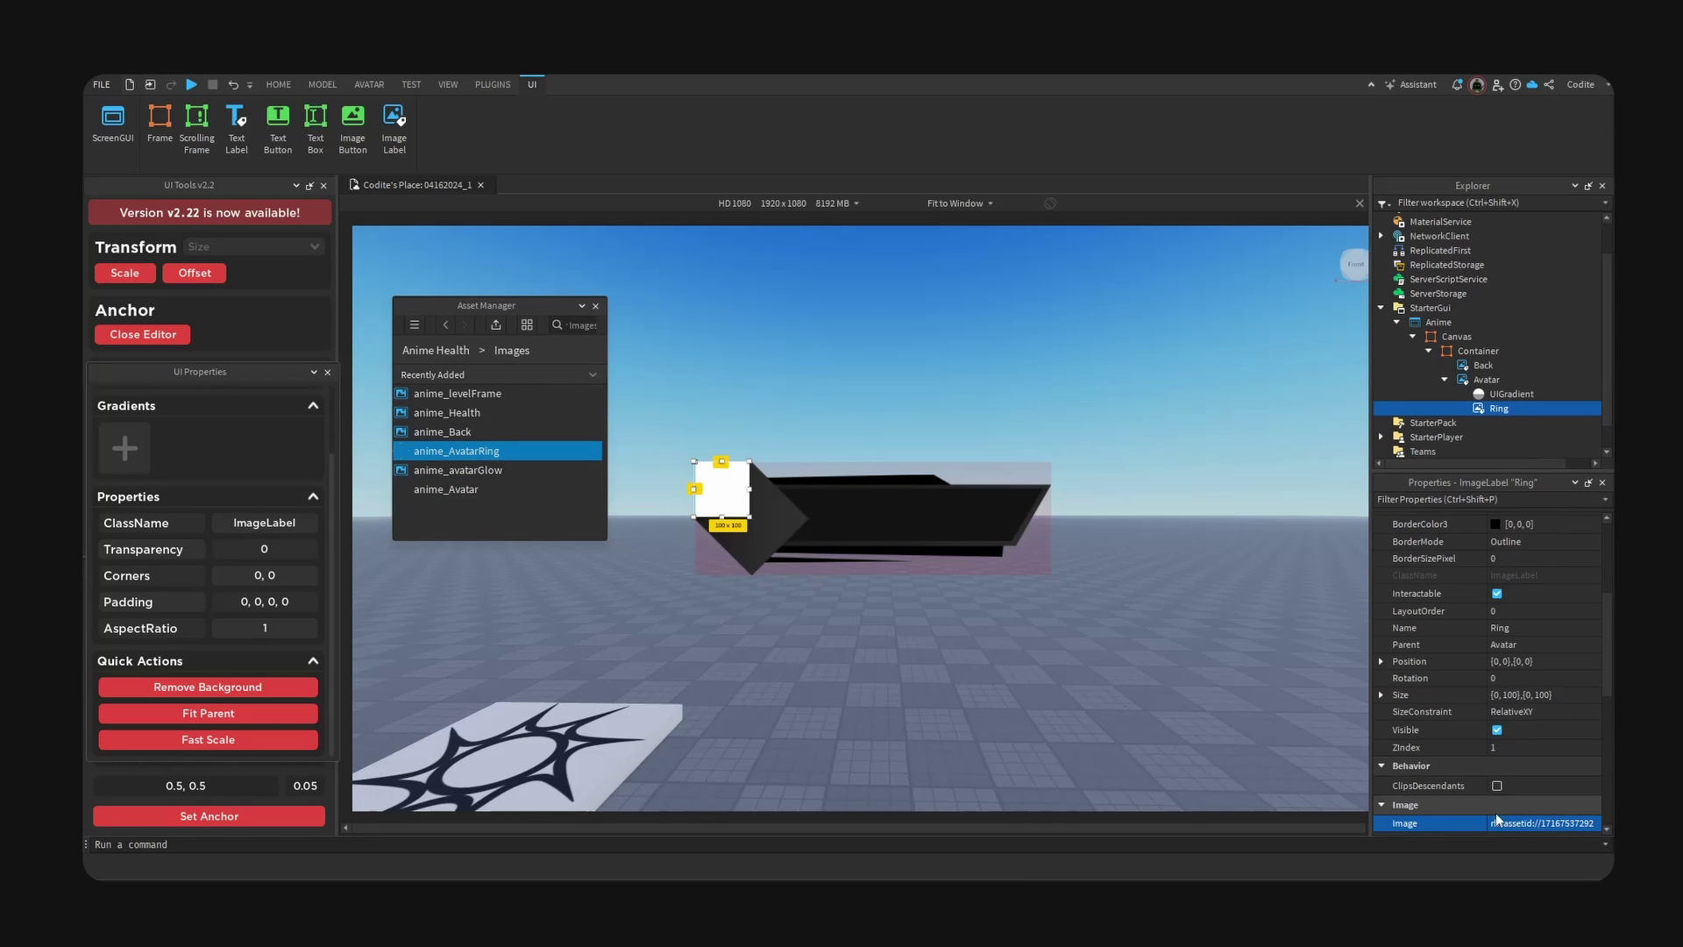
click(230, 813)
click(302, 688)
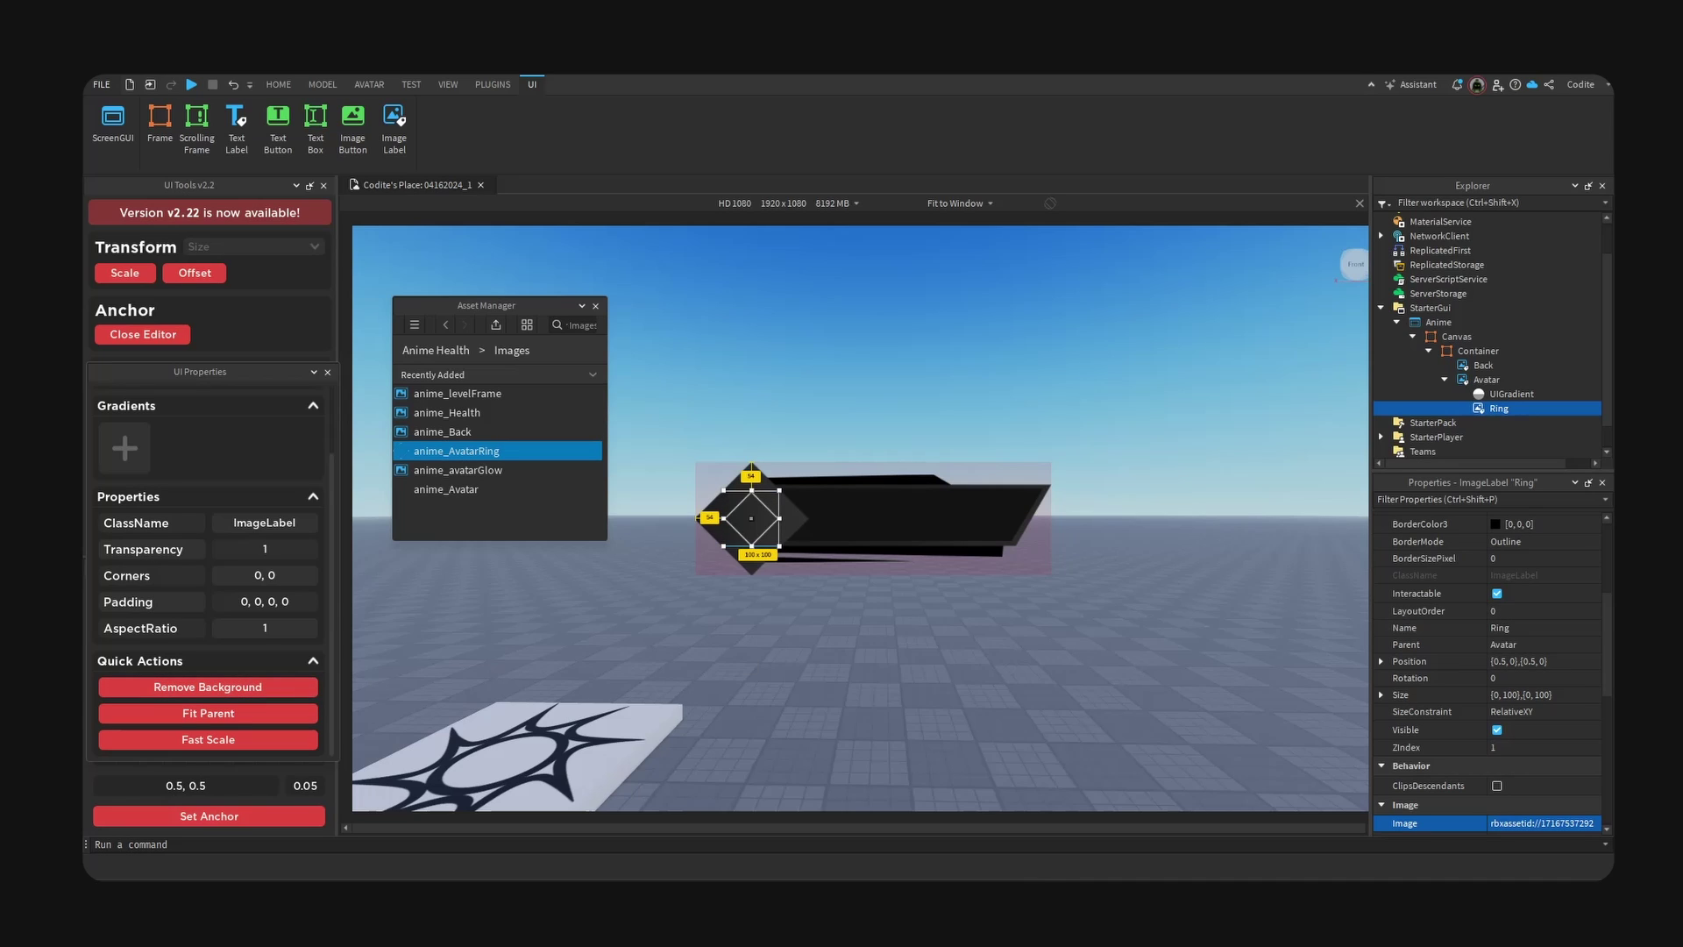
- Set the Ring image label's size offsets to 182 by 182 and convert them to scale
click(1382, 694)
double_click(1552, 712)
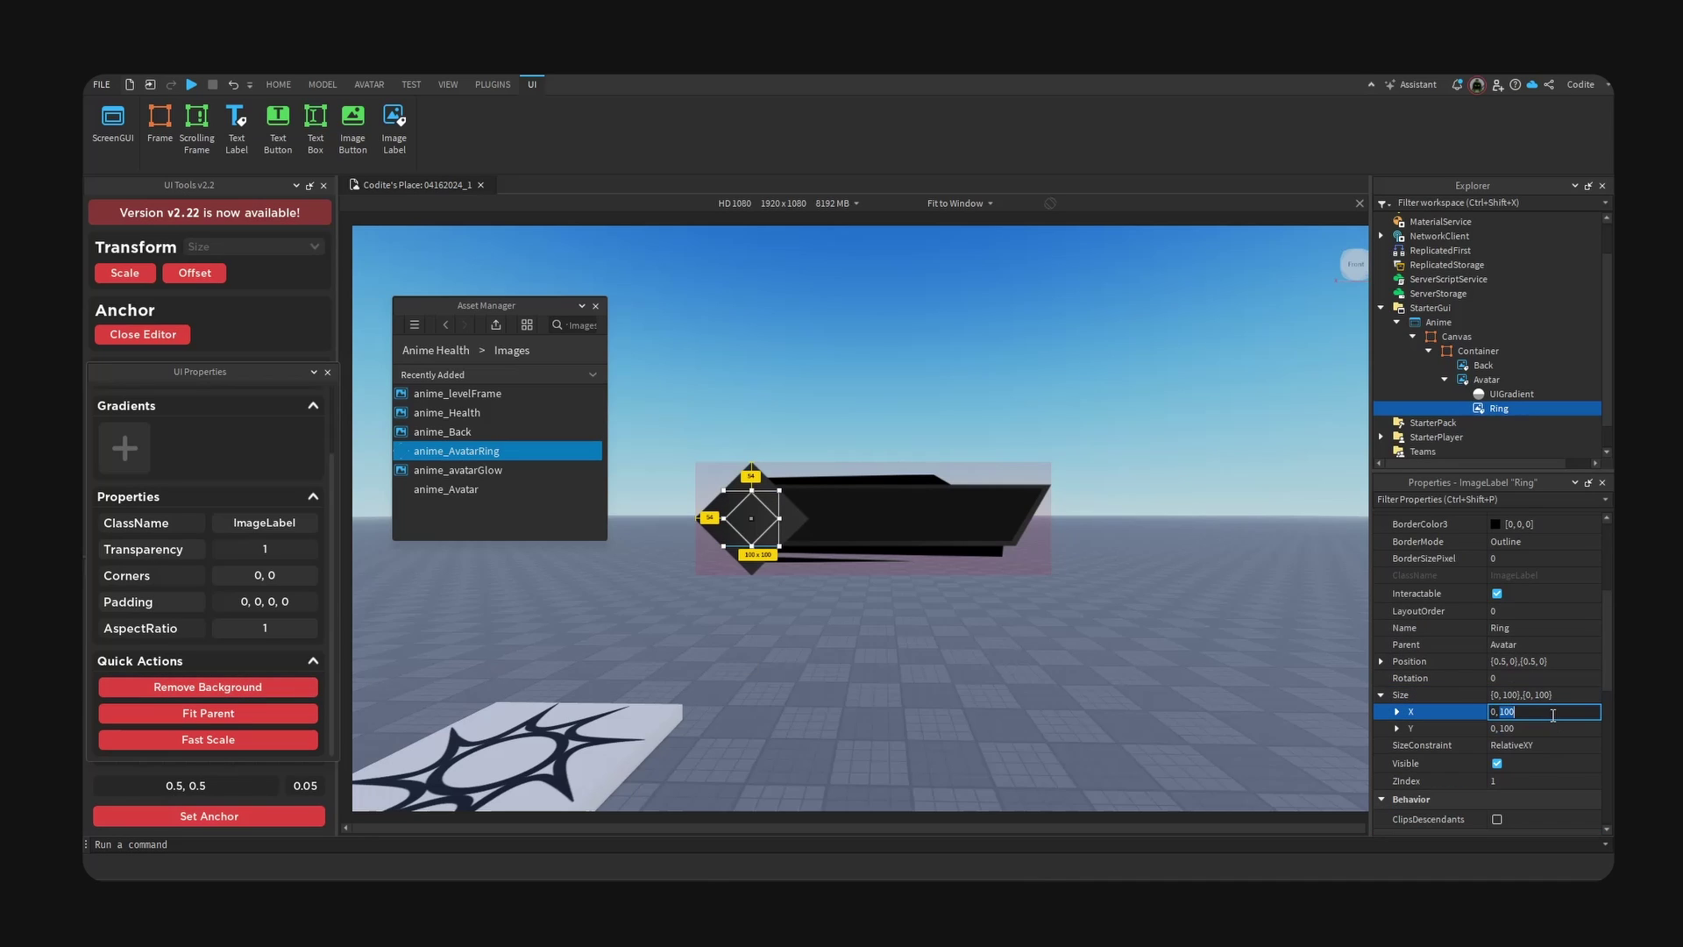
text(182)
double_click(1558, 727)
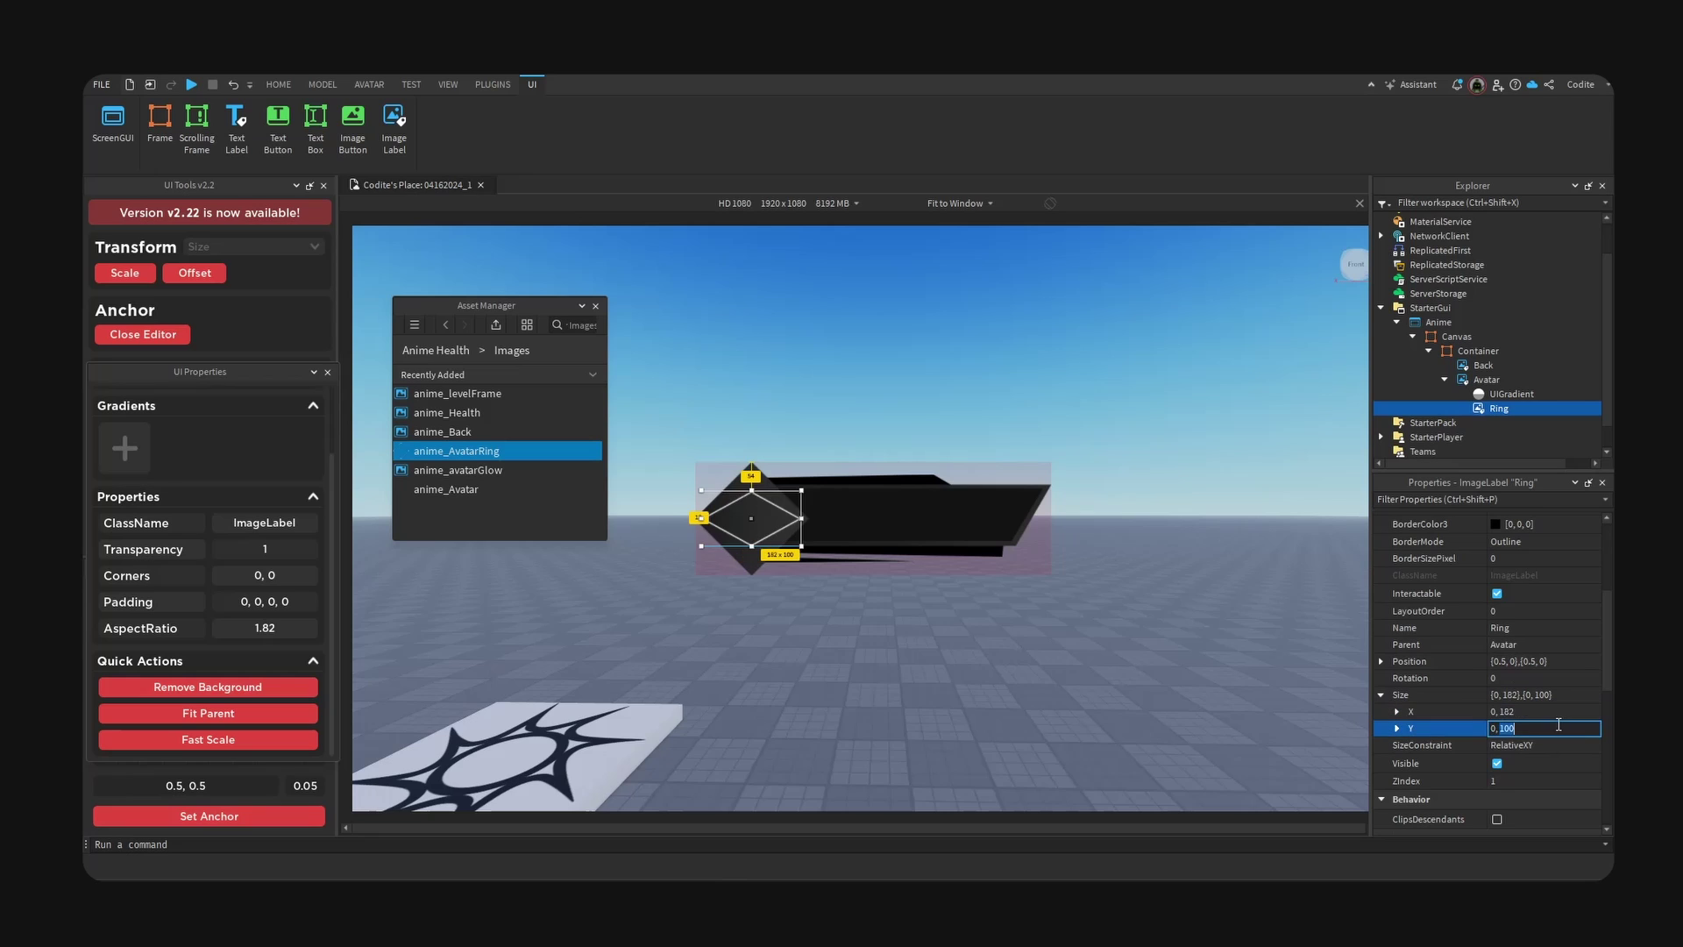
key(Return)
click(130, 273)
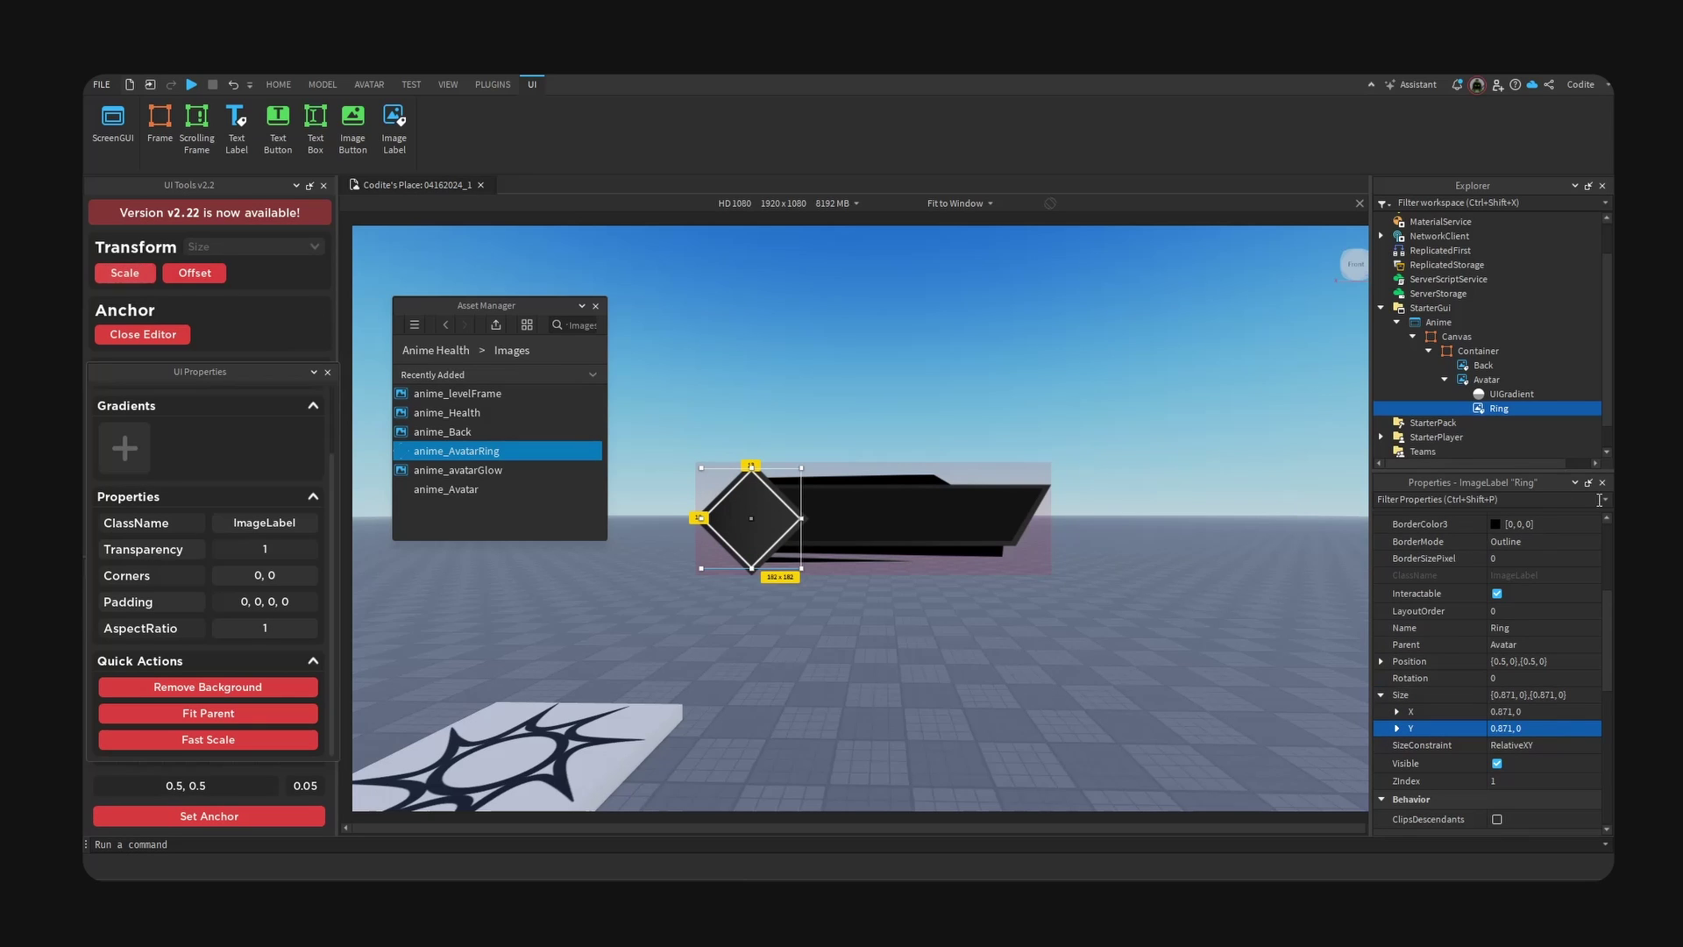
- Add a UIGradient inside the Ring image label
click(1519, 408)
text(gra)
click(1495, 450)
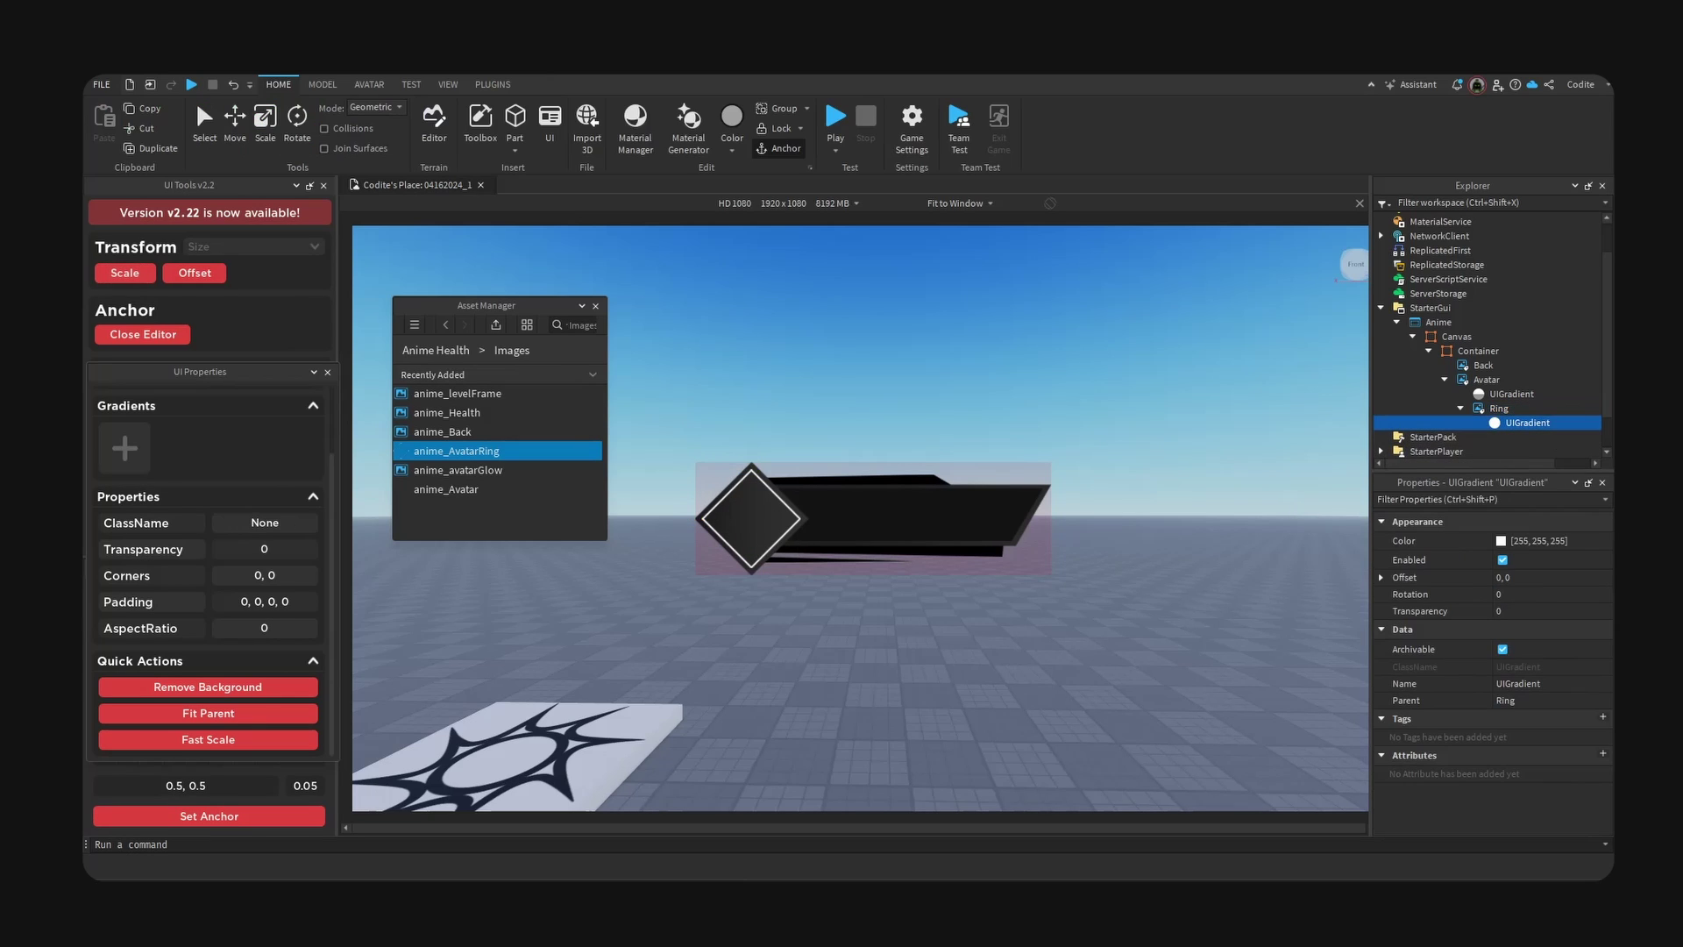
- Set the start color of the Ring's gradient to a bright orange
click(1560, 541)
click(1598, 543)
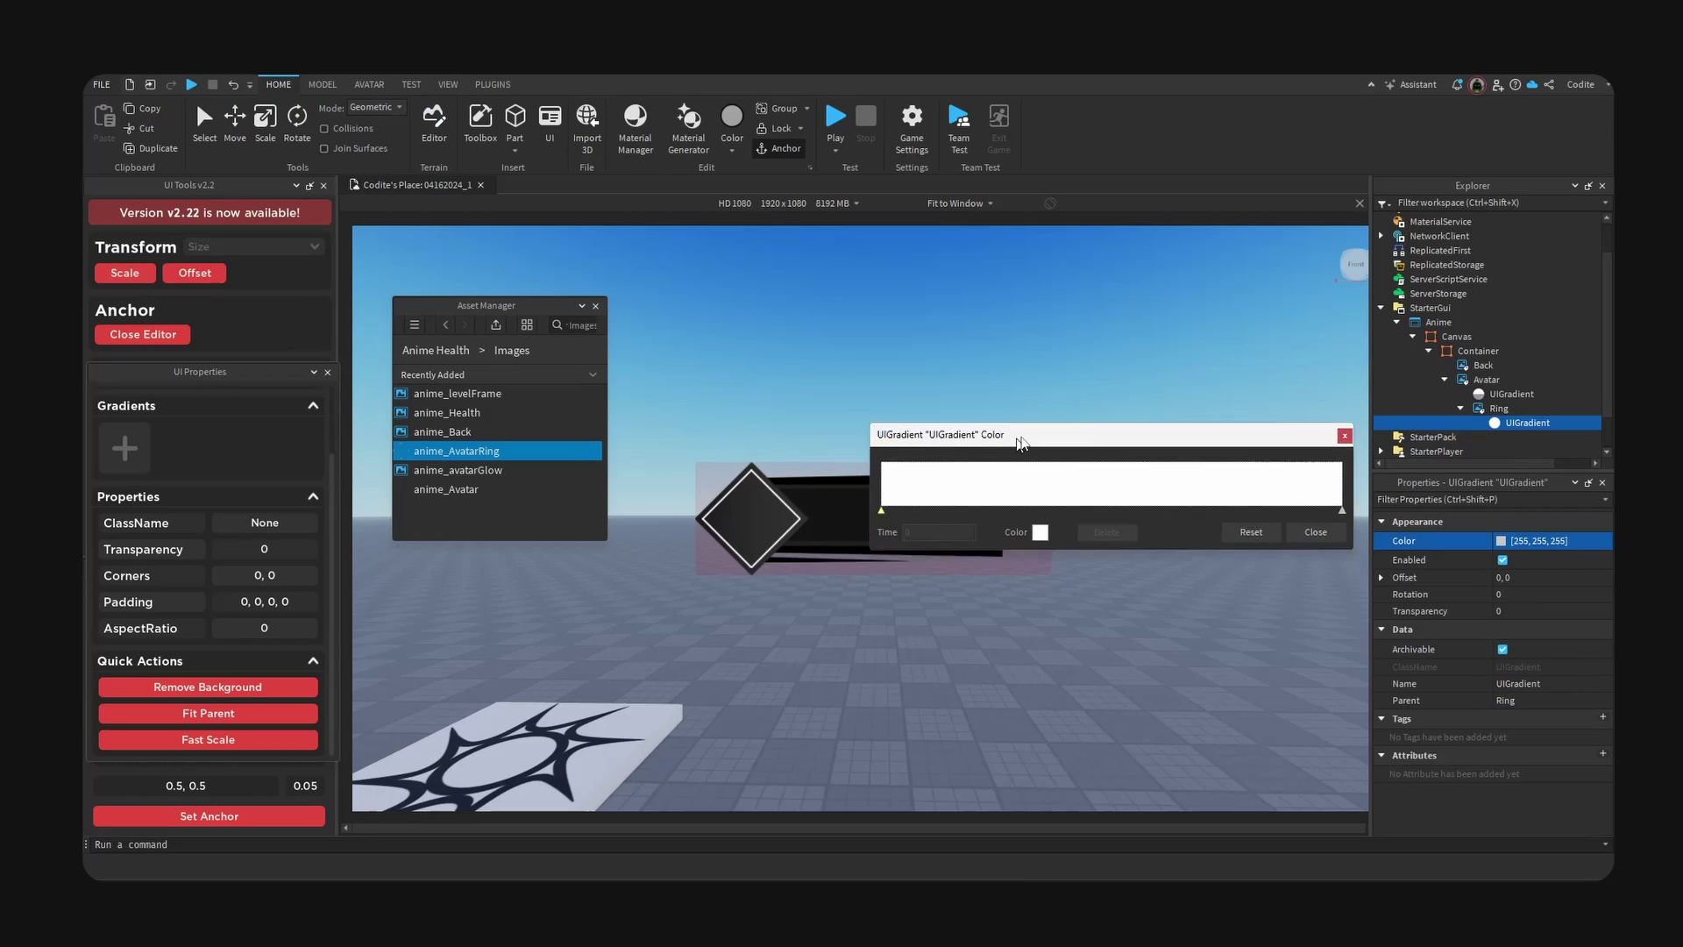
click(1140, 497)
click(1306, 372)
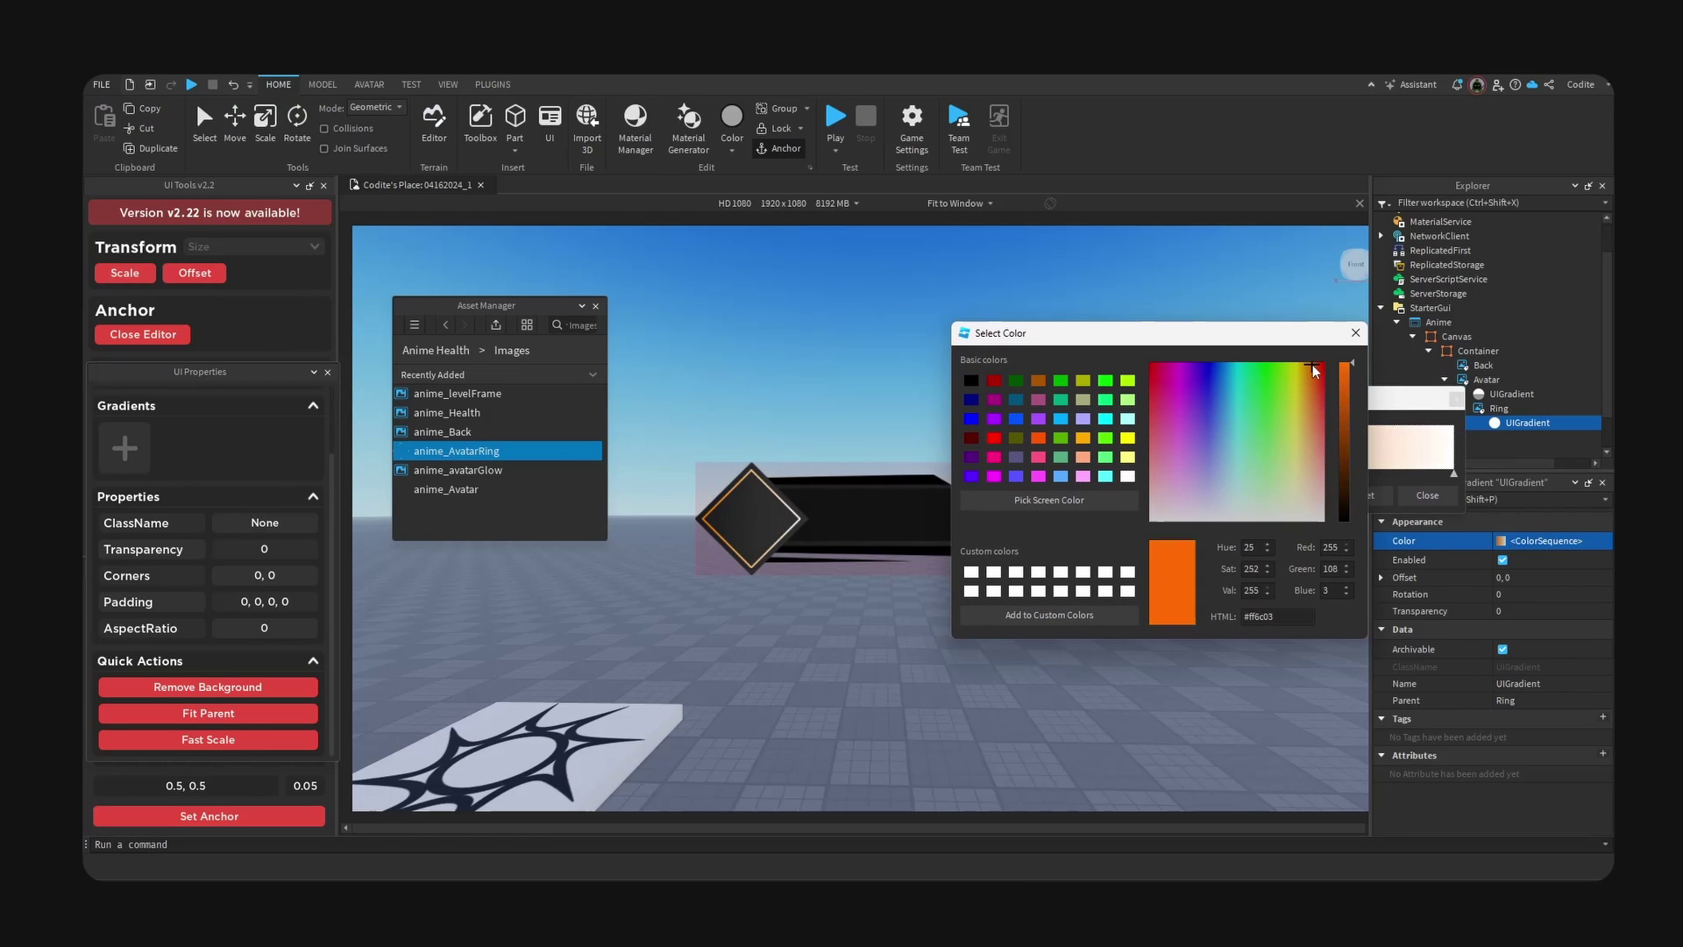
click(1310, 370)
click(1354, 333)
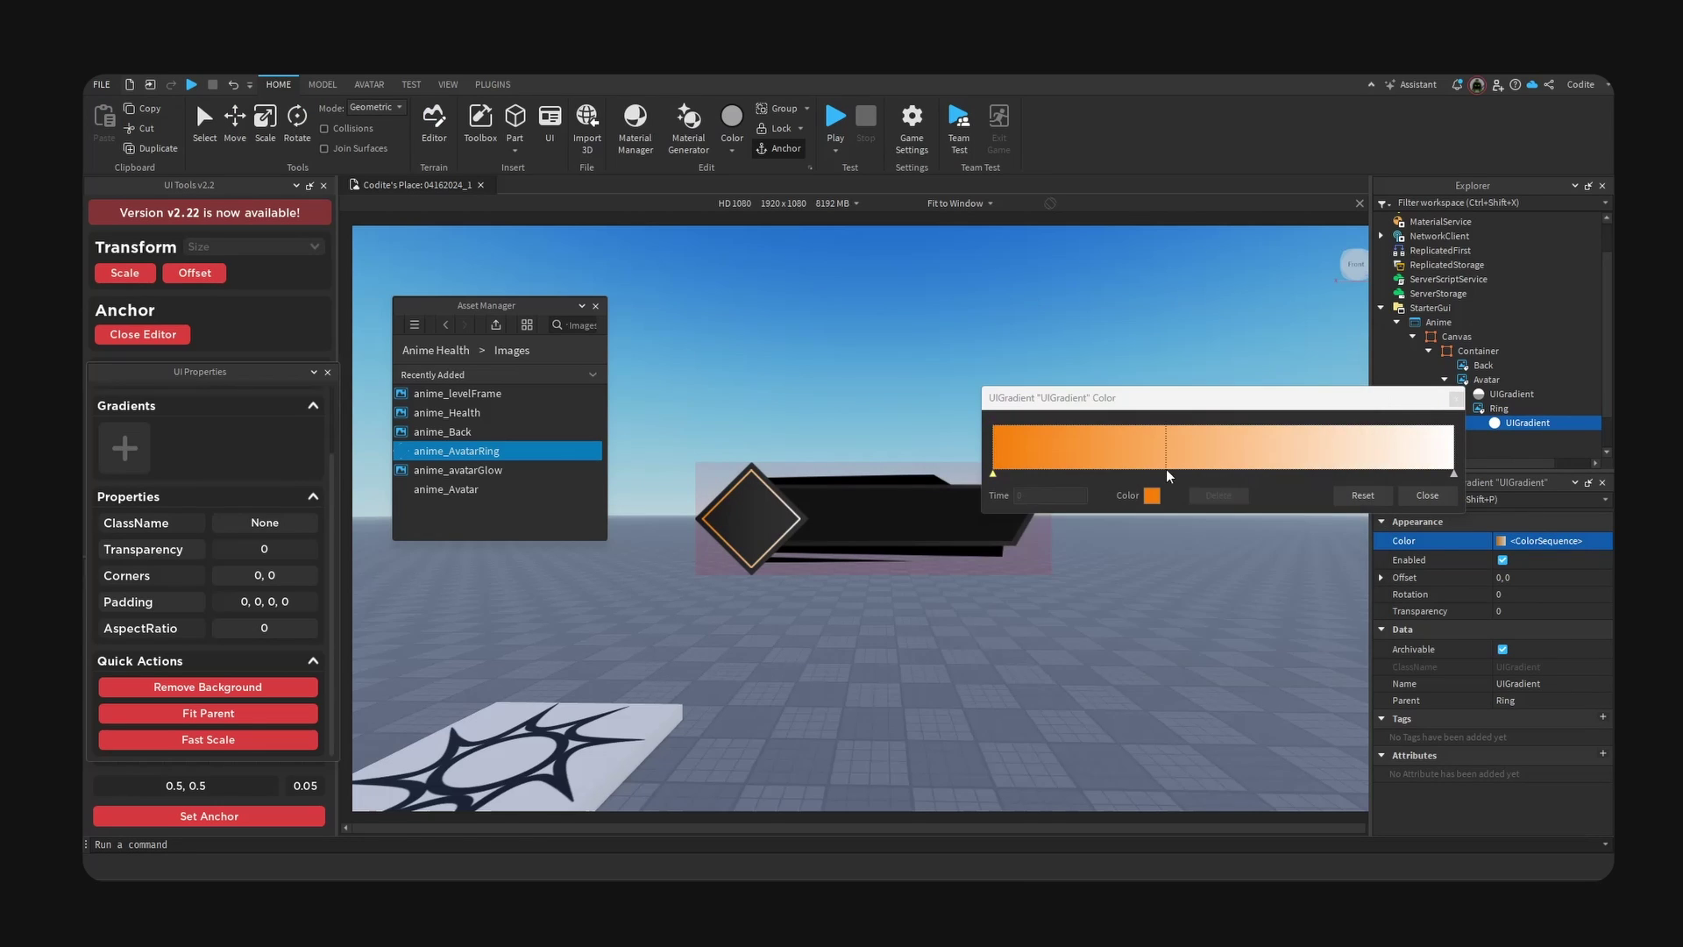
- Add a color stop about a third of the way along the Ring's gradient and set it to pale peach #ffdcc4
click(1149, 471)
click(1151, 496)
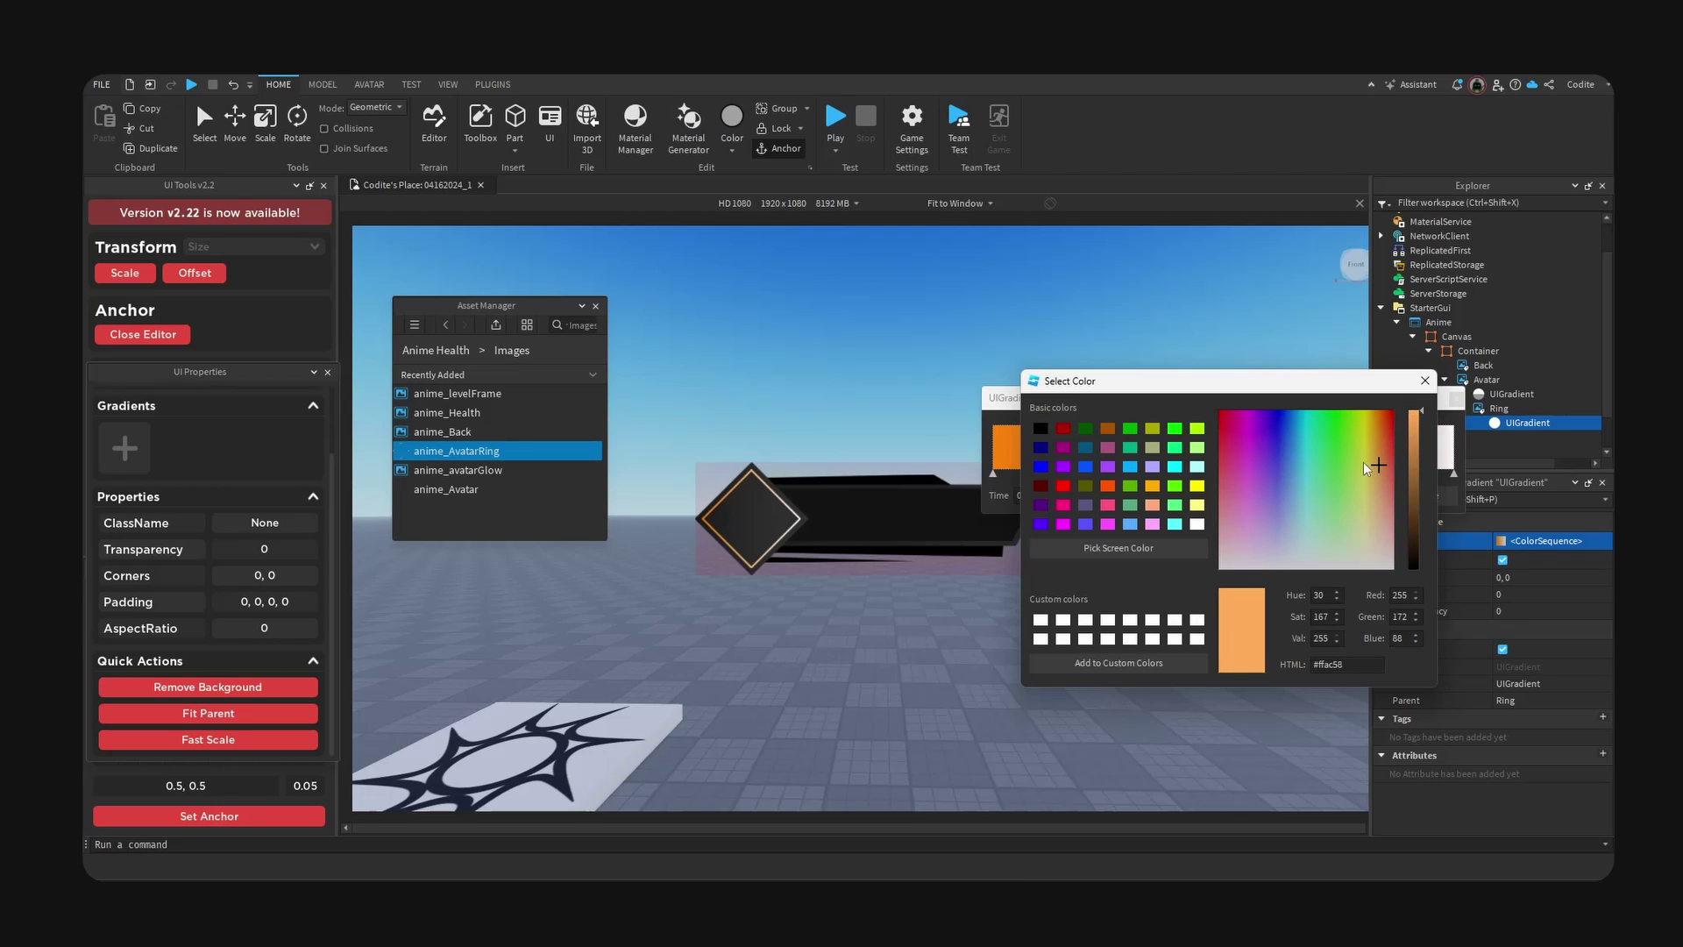
drag(1365, 467, 1382, 533)
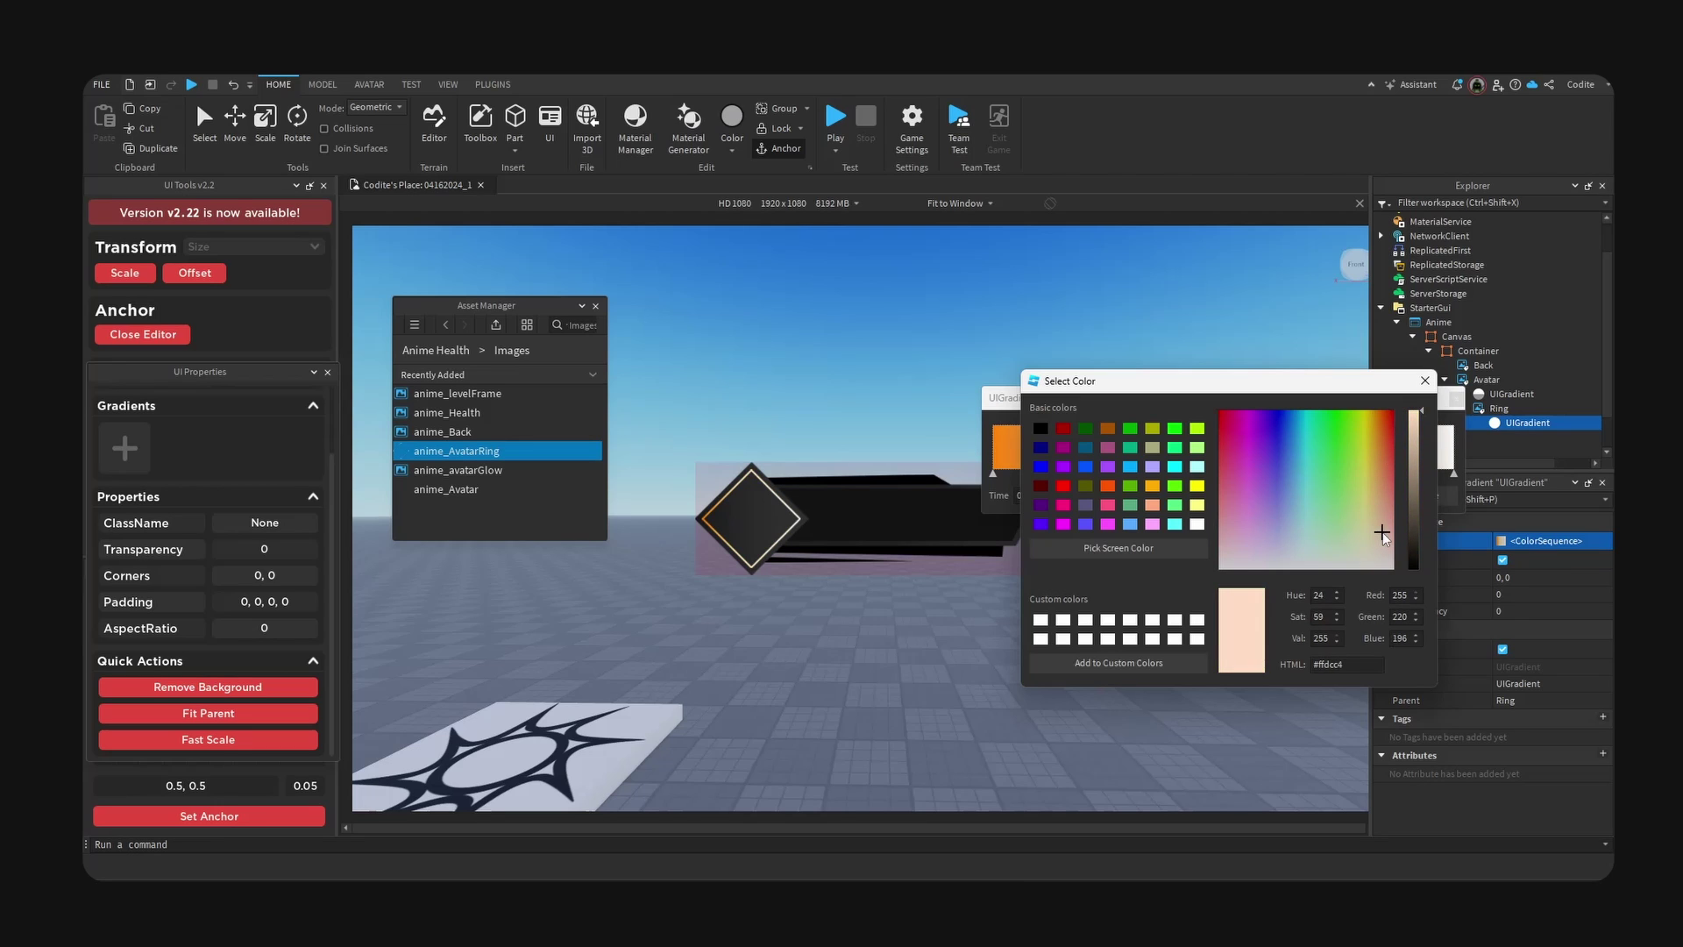
click(1426, 381)
- Add a deep orange color stop a little under two thirds of the way along the Ring's gradient
click(1280, 474)
click(1151, 496)
drag(999, 317, 1309, 404)
click(1356, 371)
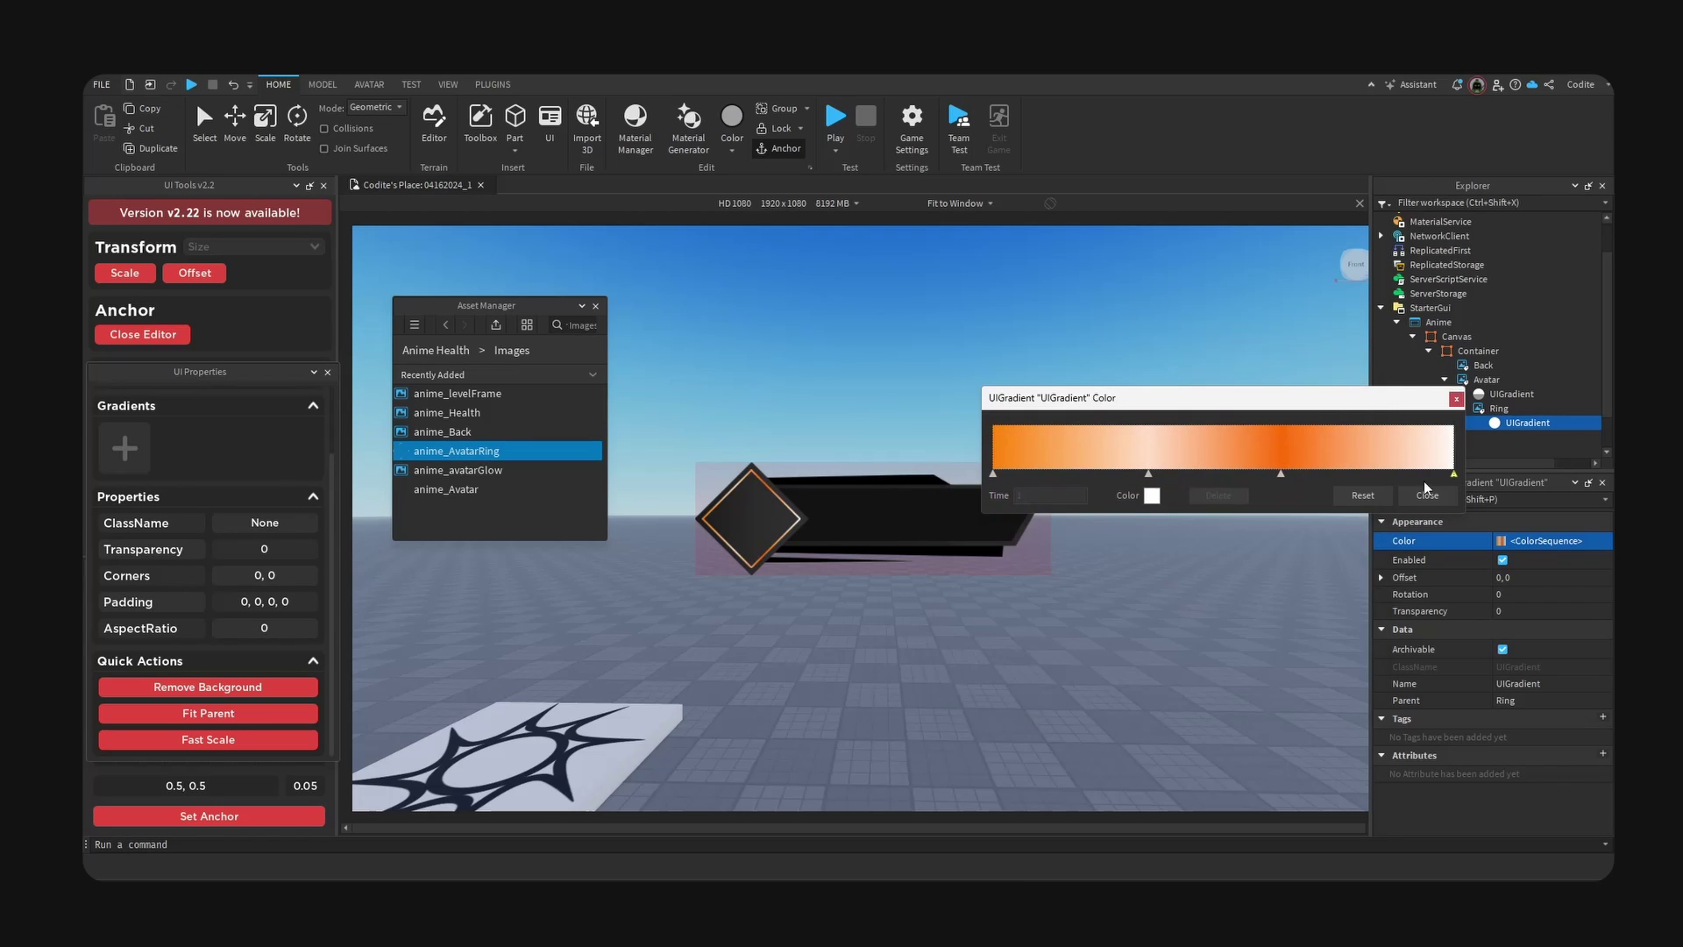
- Set the end color of the Ring's gradient to an amber yellow
click(1150, 495)
drag(1008, 317, 1361, 409)
click(1355, 412)
click(1412, 375)
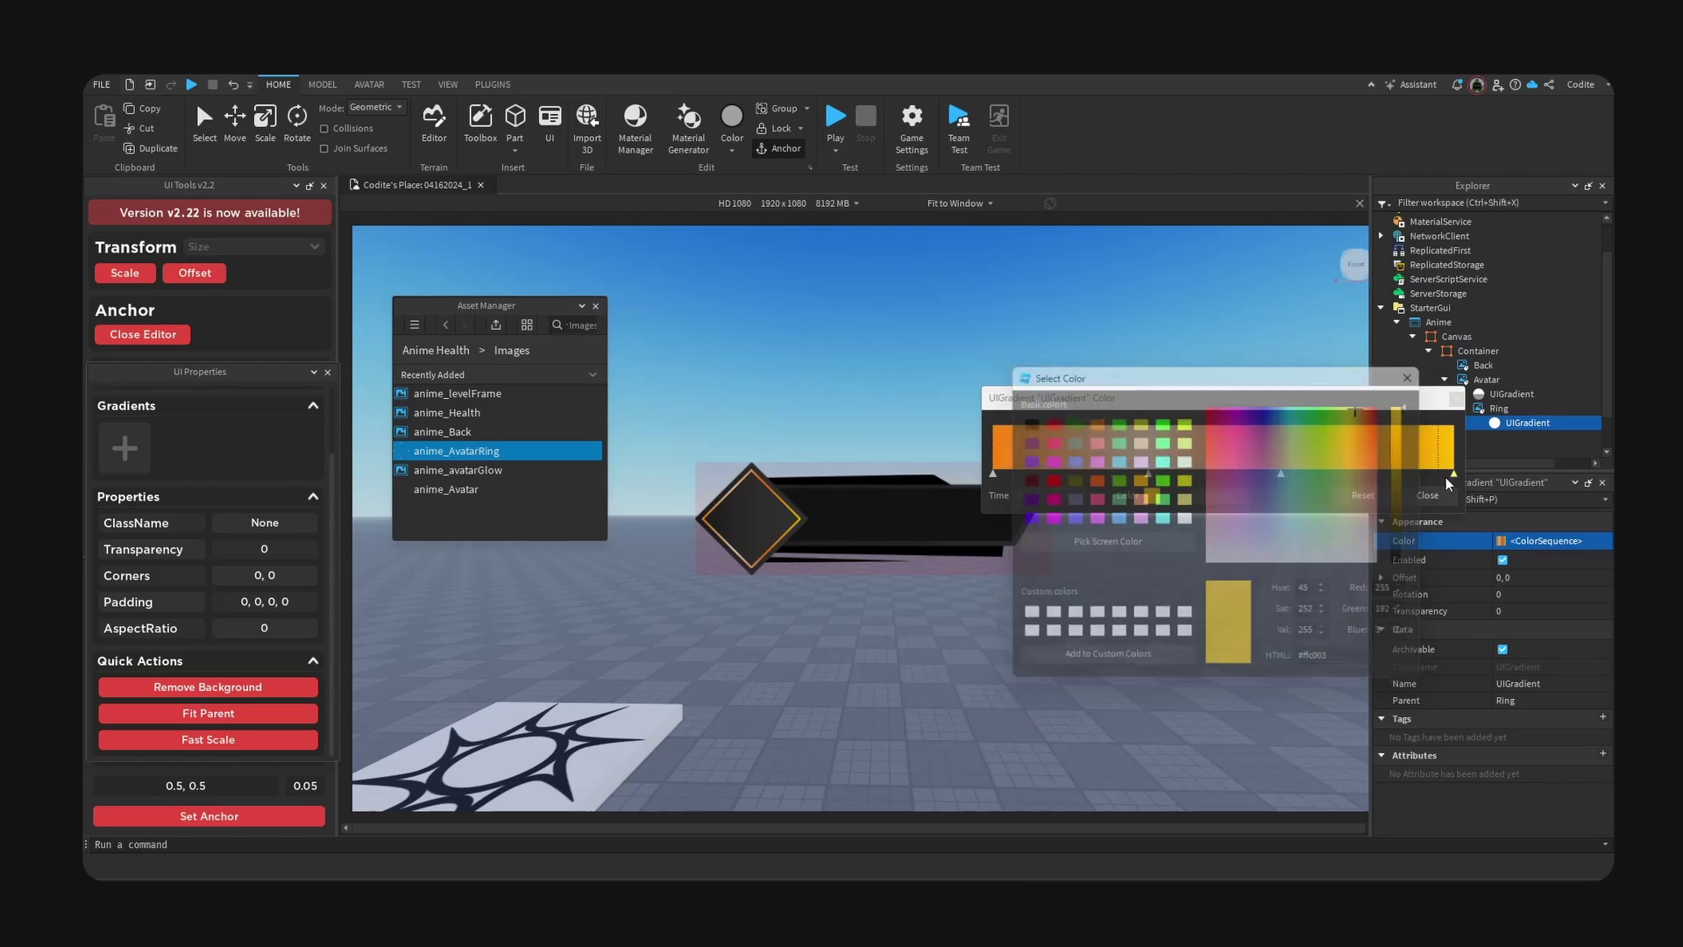
- Finish editing the Ring gradient's colors and set its rotation to 55
click(1427, 496)
click(1538, 597)
text(45)
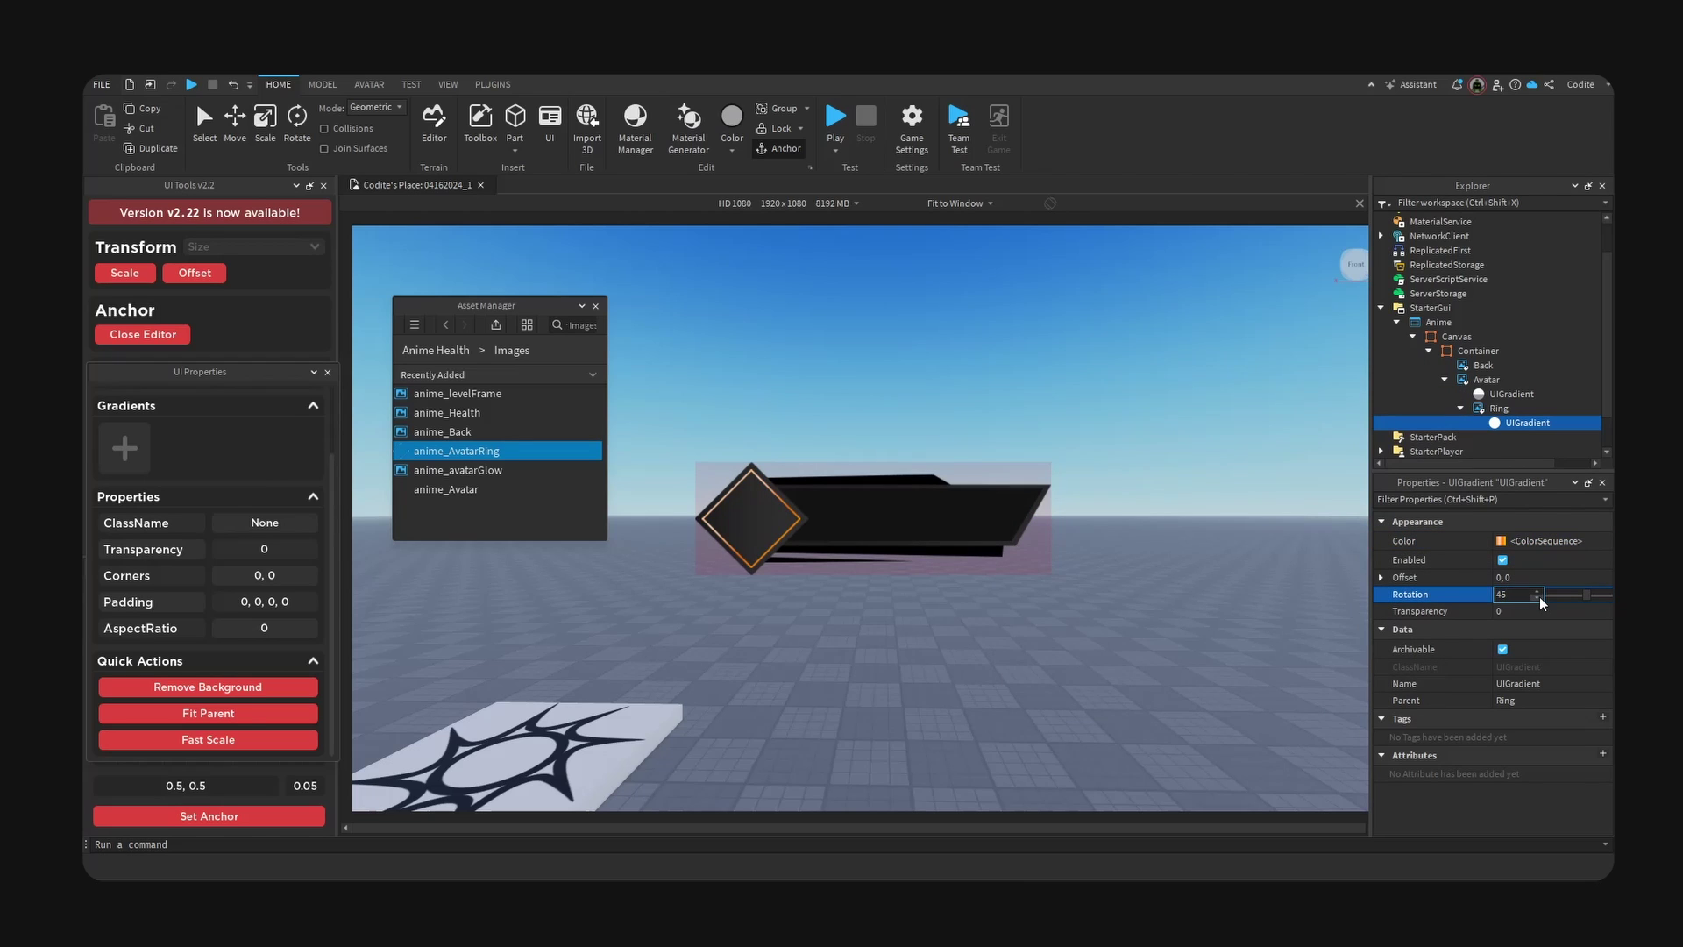
key(BackSpace)
key(BackSpace)
text(55)
key(Return)
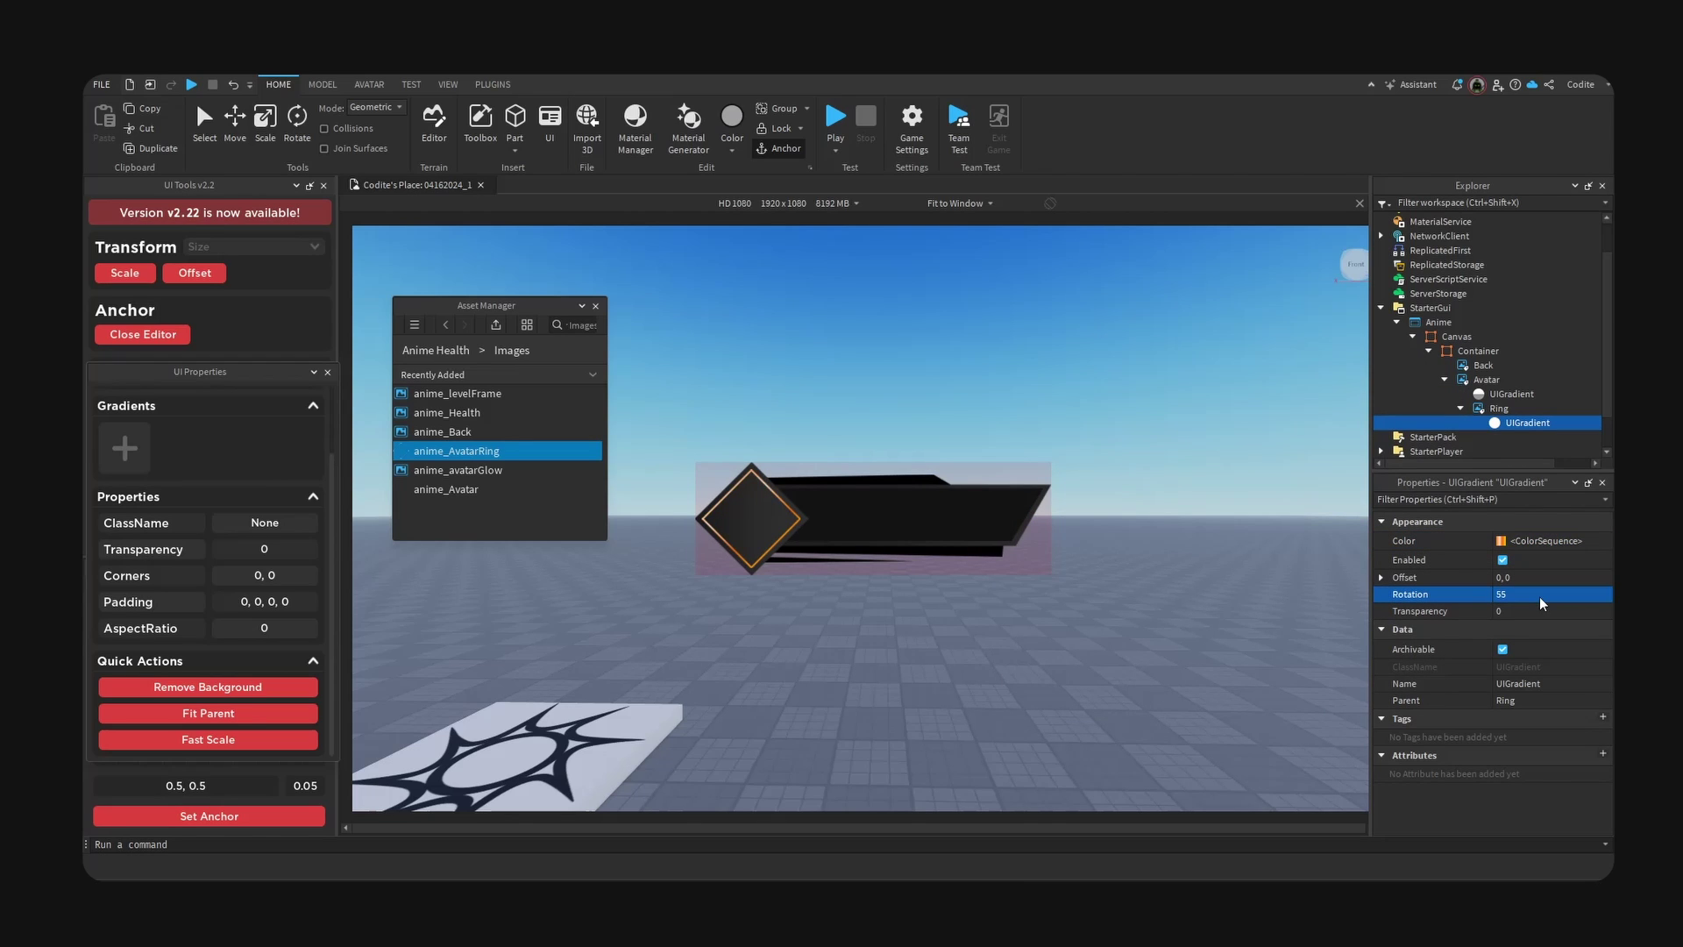
right_drag(911, 642, 913, 645)
- Add an ImageLabel inside Avatar and name it Glow
click(1486, 379)
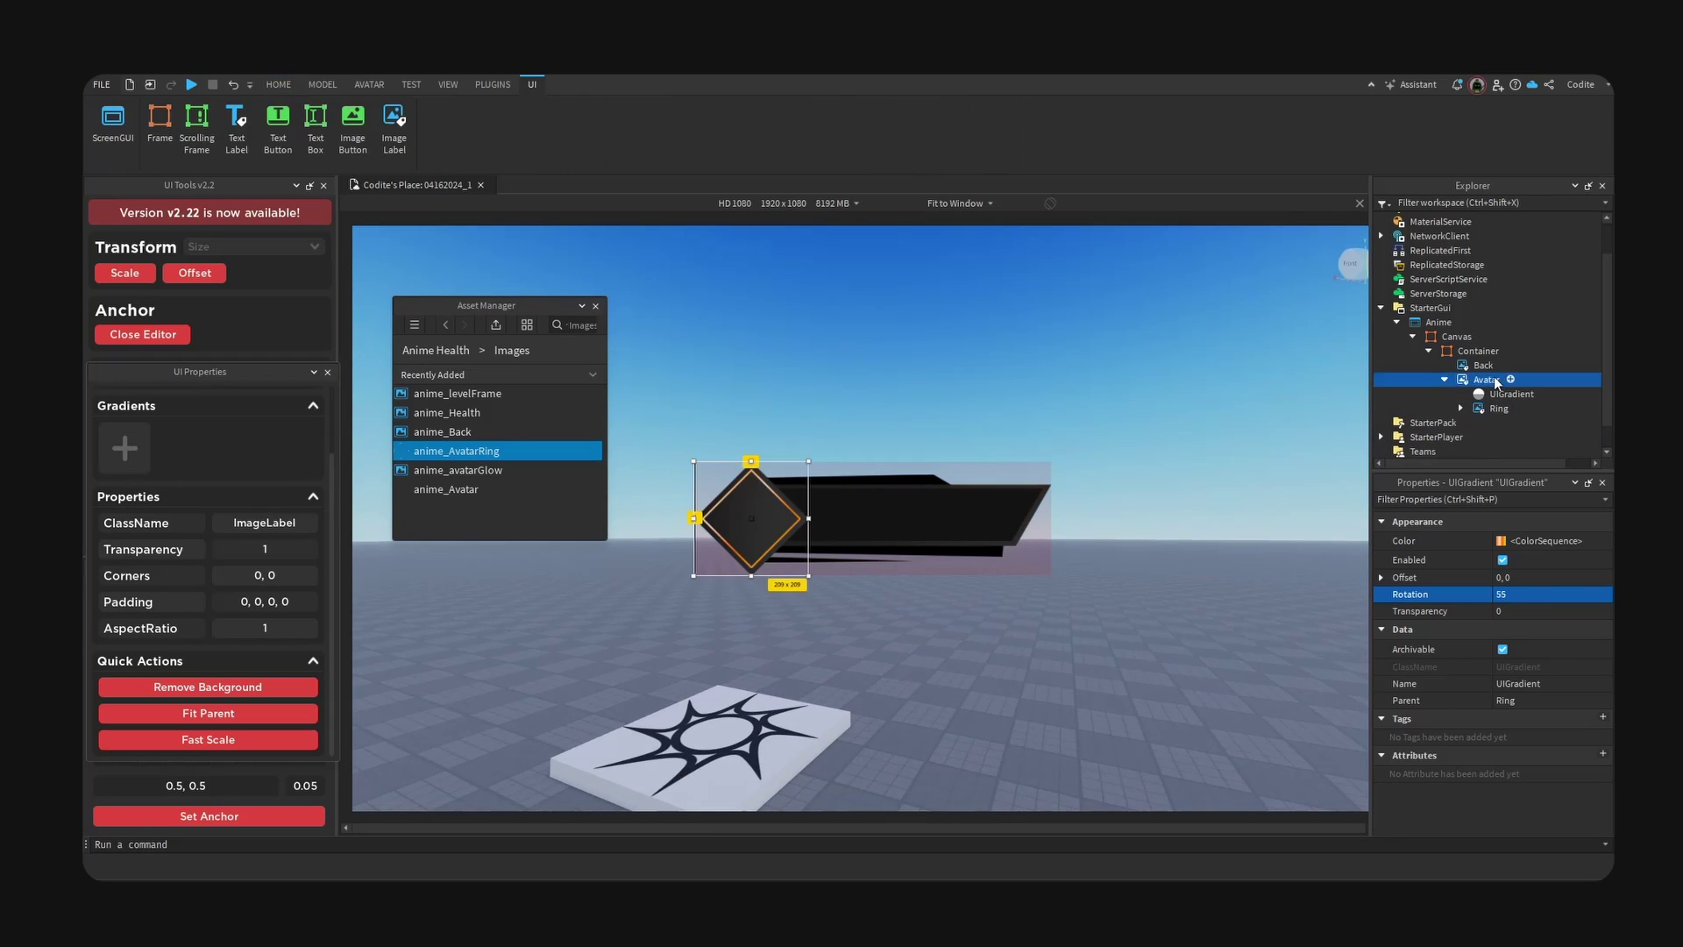
click(1507, 380)
text(image)
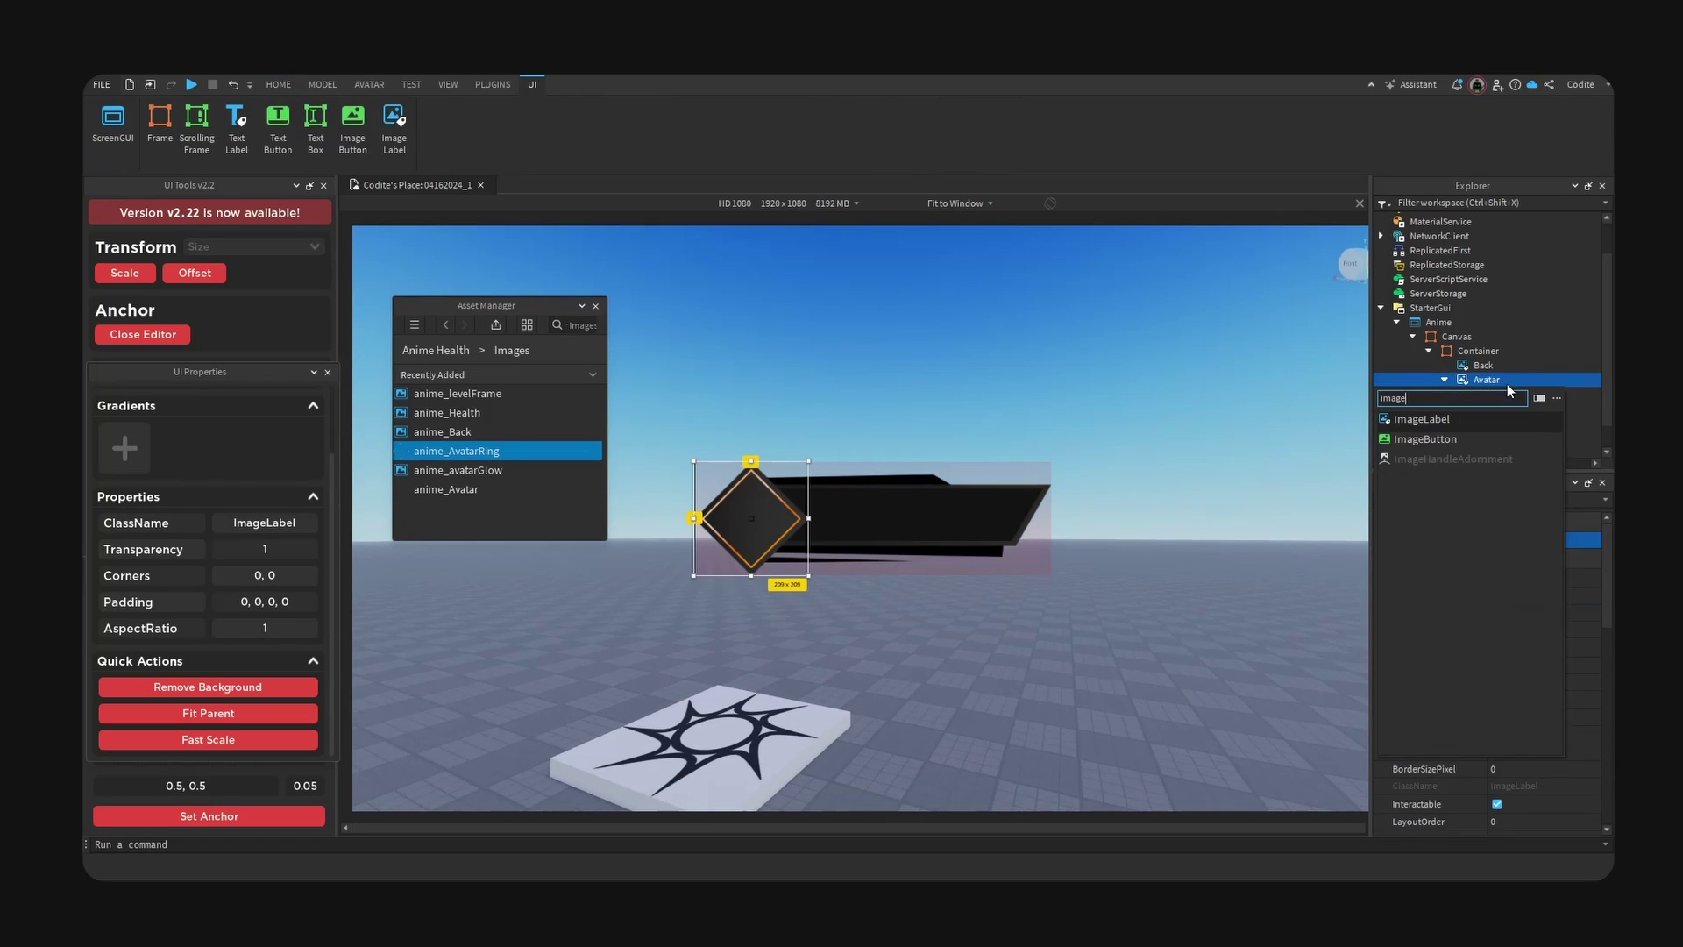
key(Return)
click(1521, 420)
double_click(1500, 408)
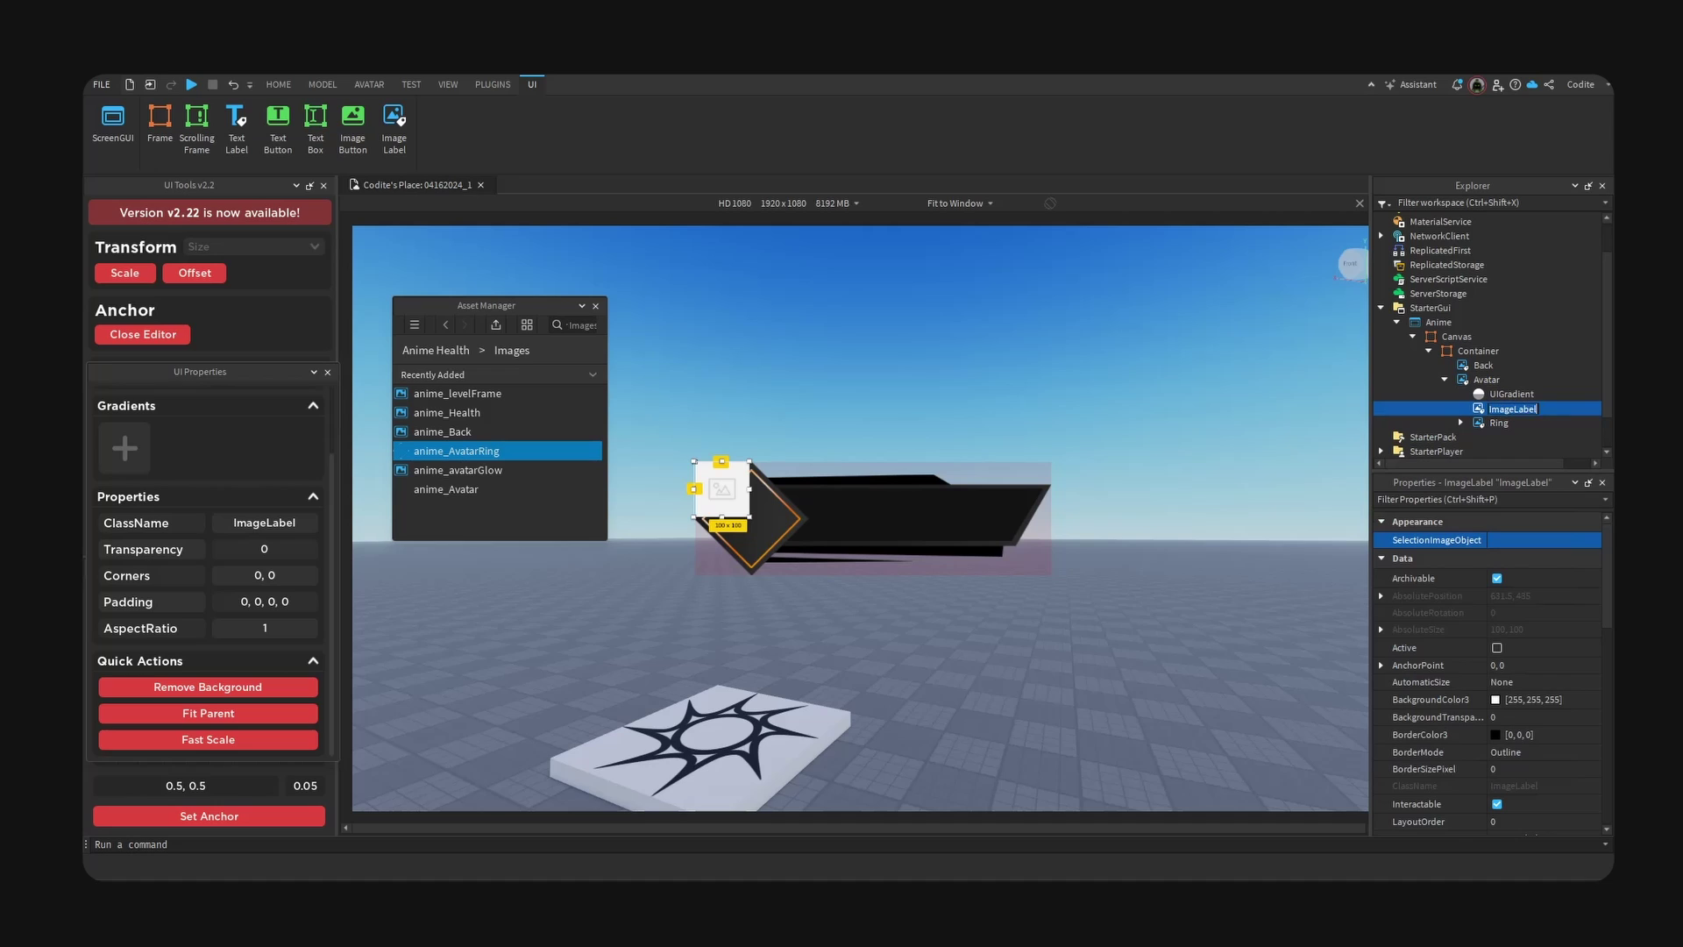
text(Glow)
key(Return)
- Center the Glow label with a 0.5, 0.5 anchor and assign it the anime_avatarGlow image
click(255, 823)
right_click(512, 471)
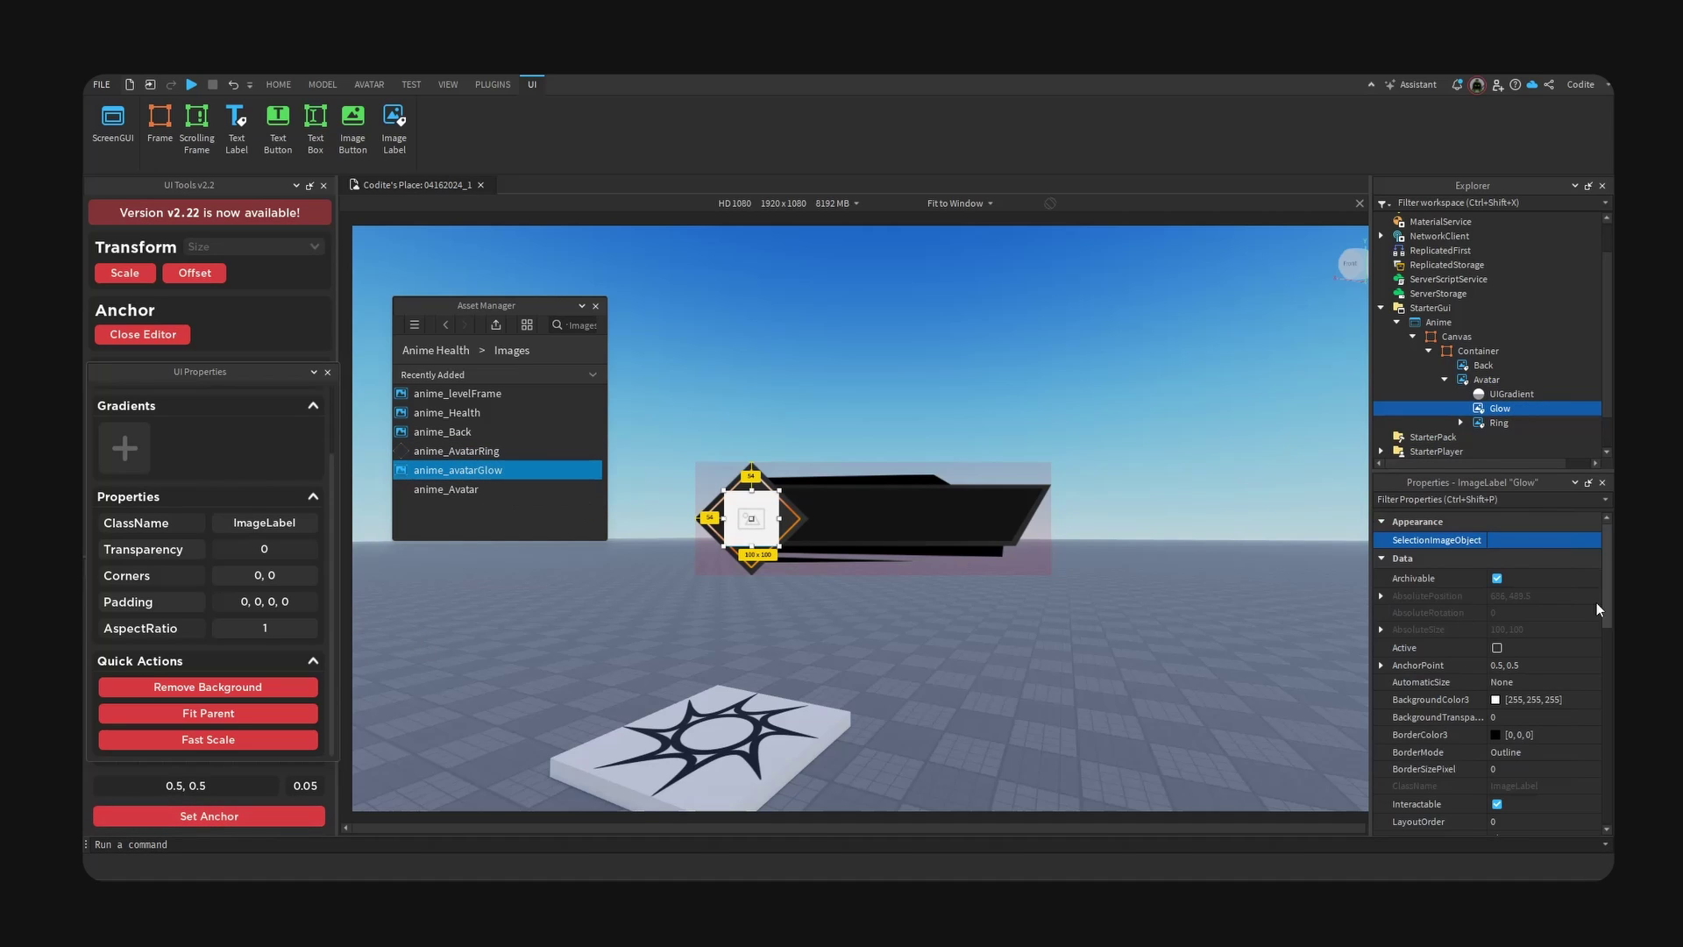
scroll(1596, 602, down, 5)
click(1529, 771)
key(ctrl+v)
key(Return)
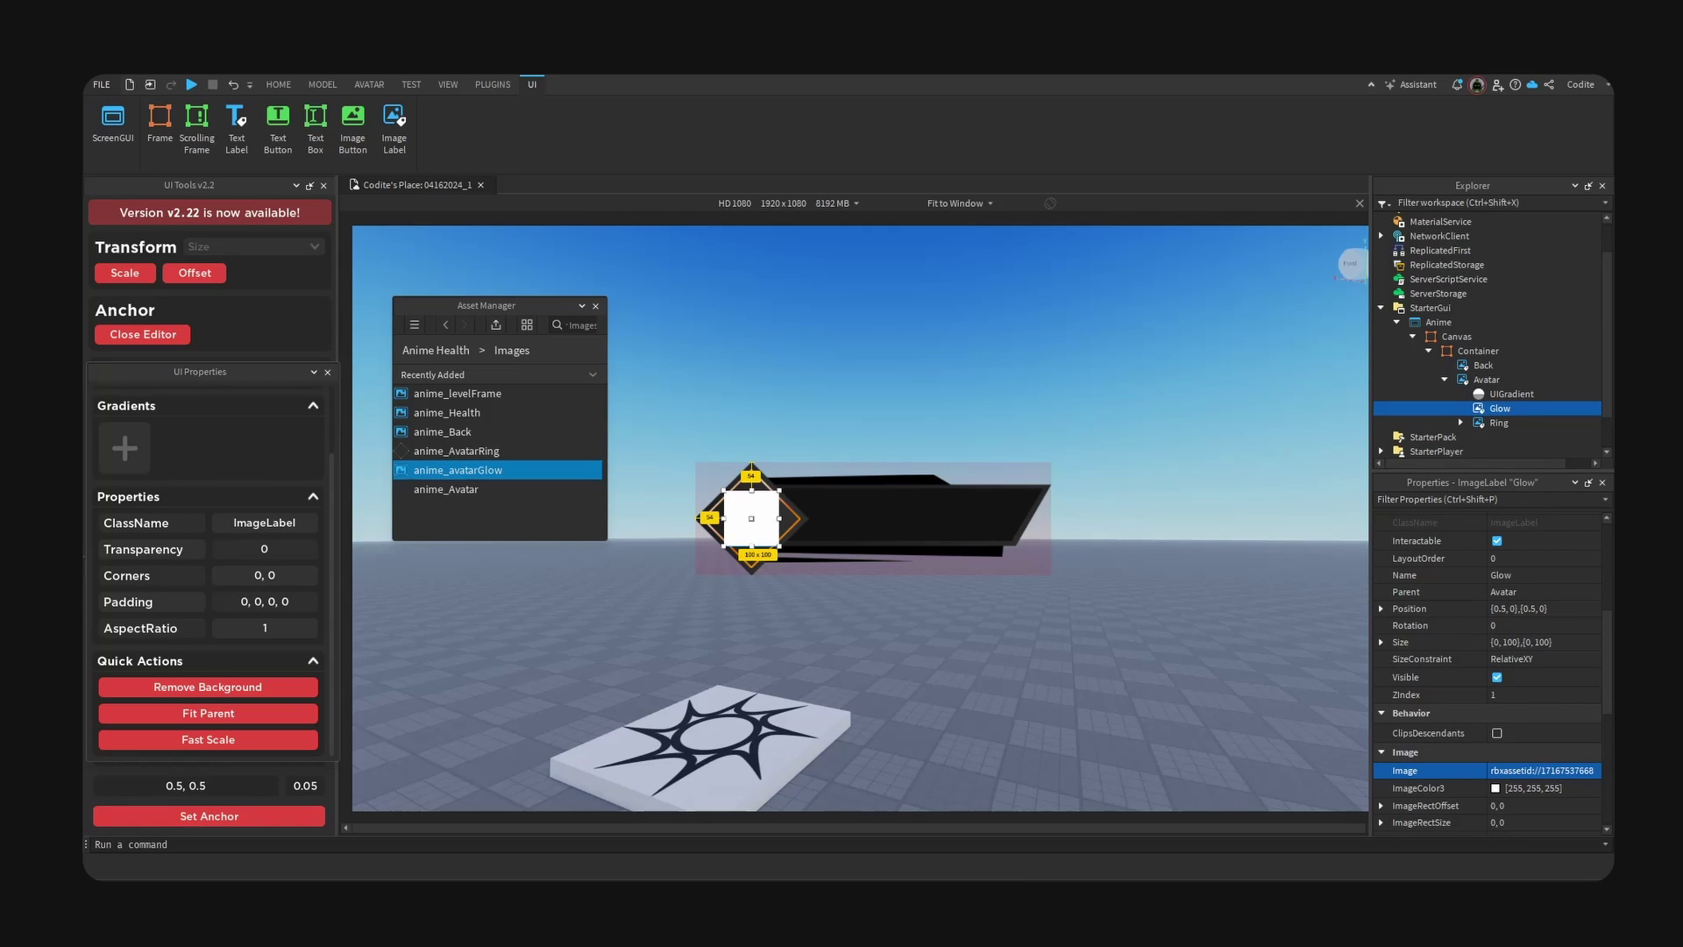
- Fit the Glow label to its parent and remove its background
click(214, 713)
click(226, 689)
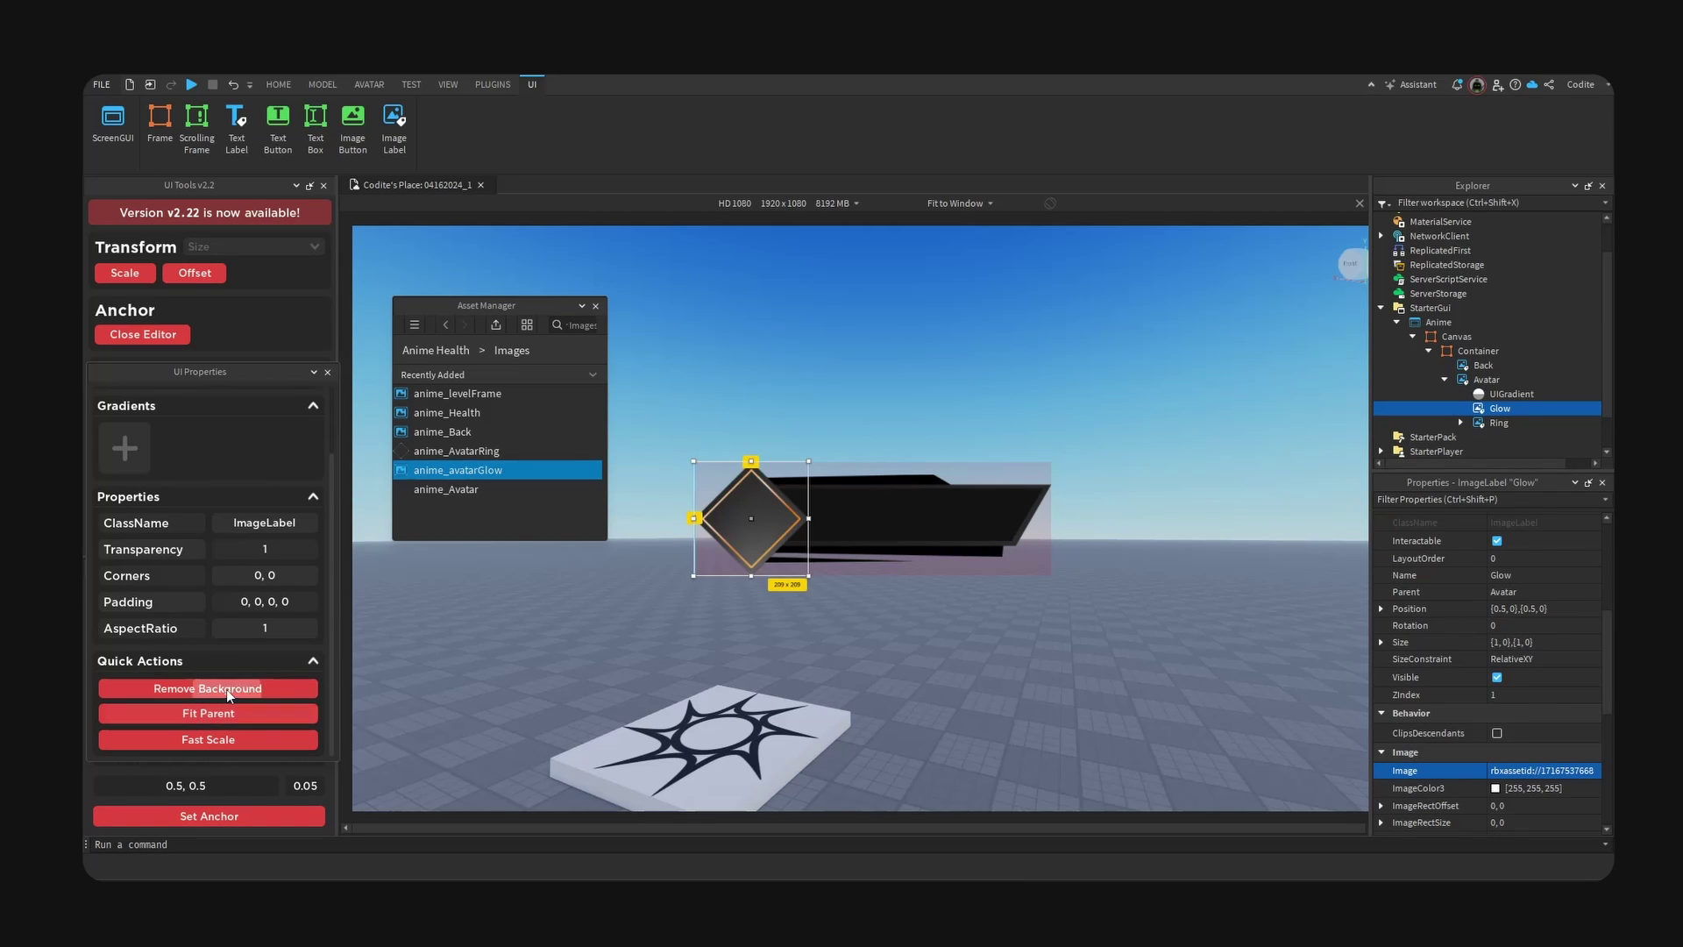
right_drag(1235, 458, 1236, 459)
click(1499, 423)
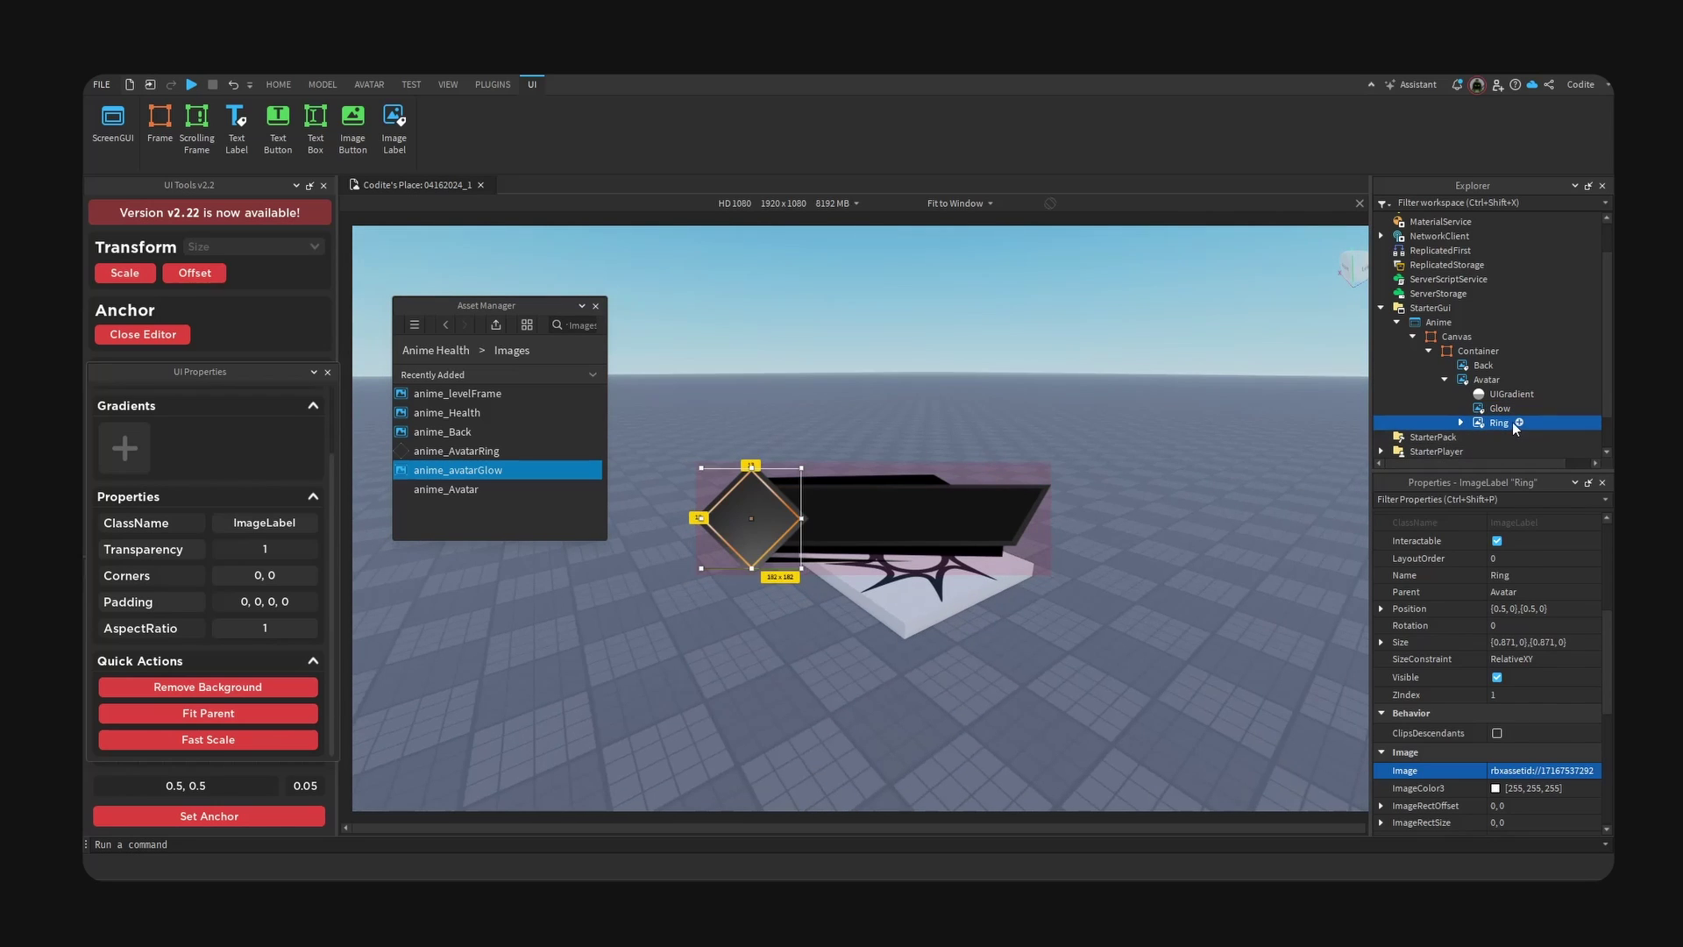
key(Delete)
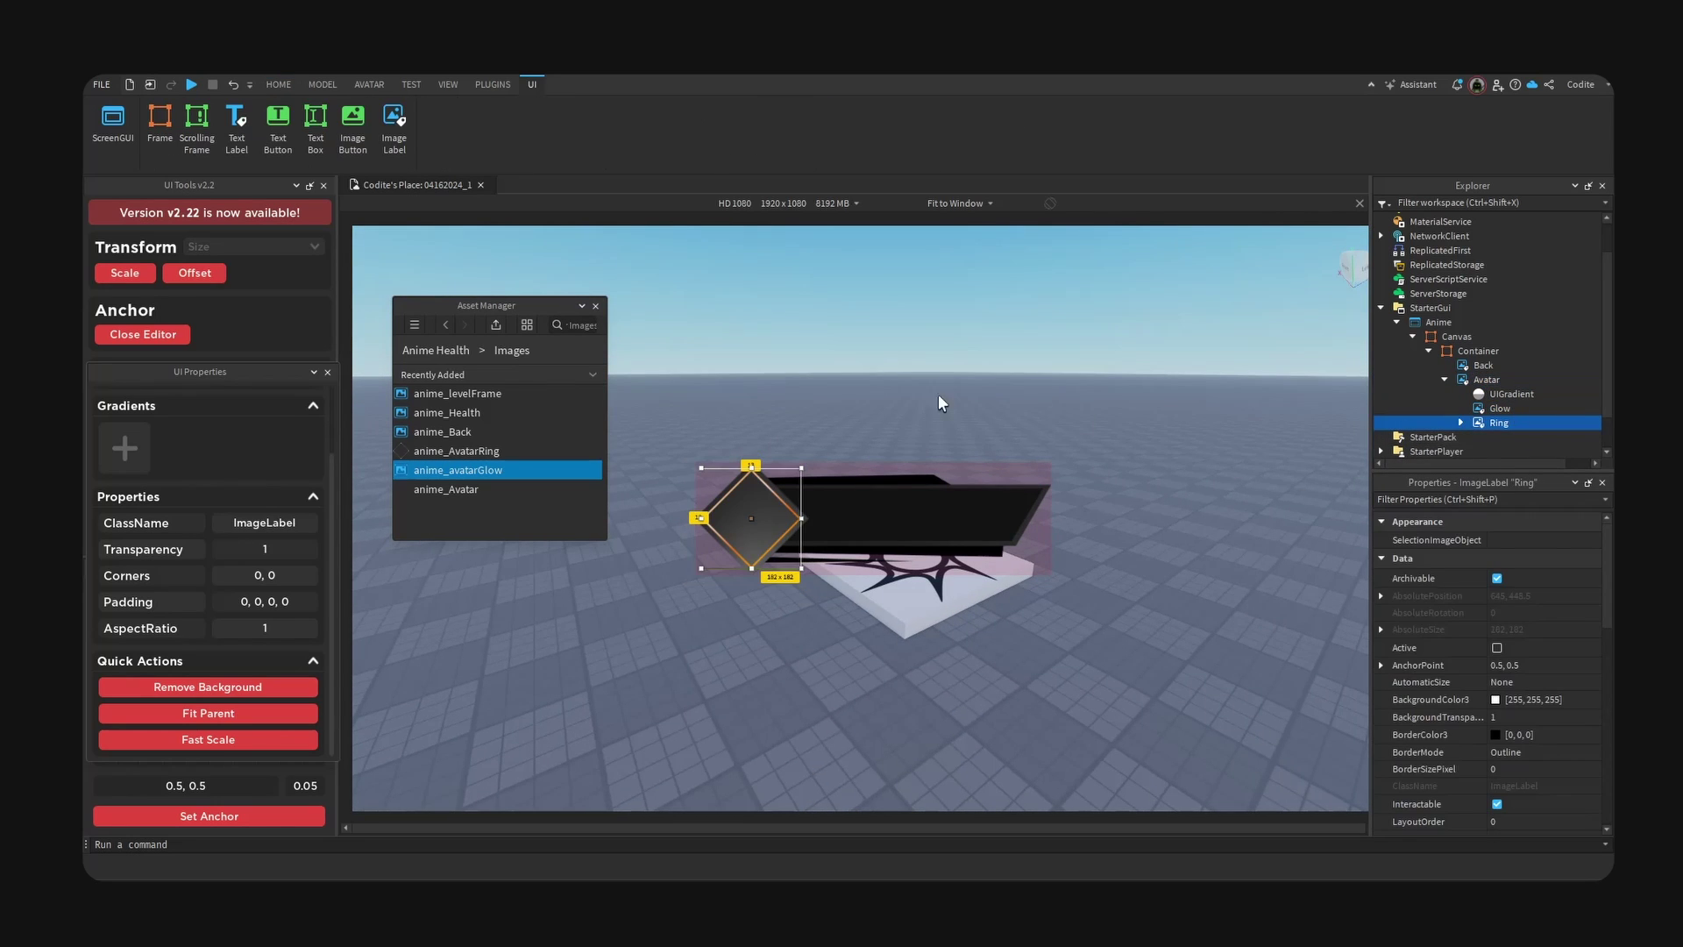
right_drag(939, 403, 813, 471)
- Add a UIGradient to the Glow label and select it
click(1503, 412)
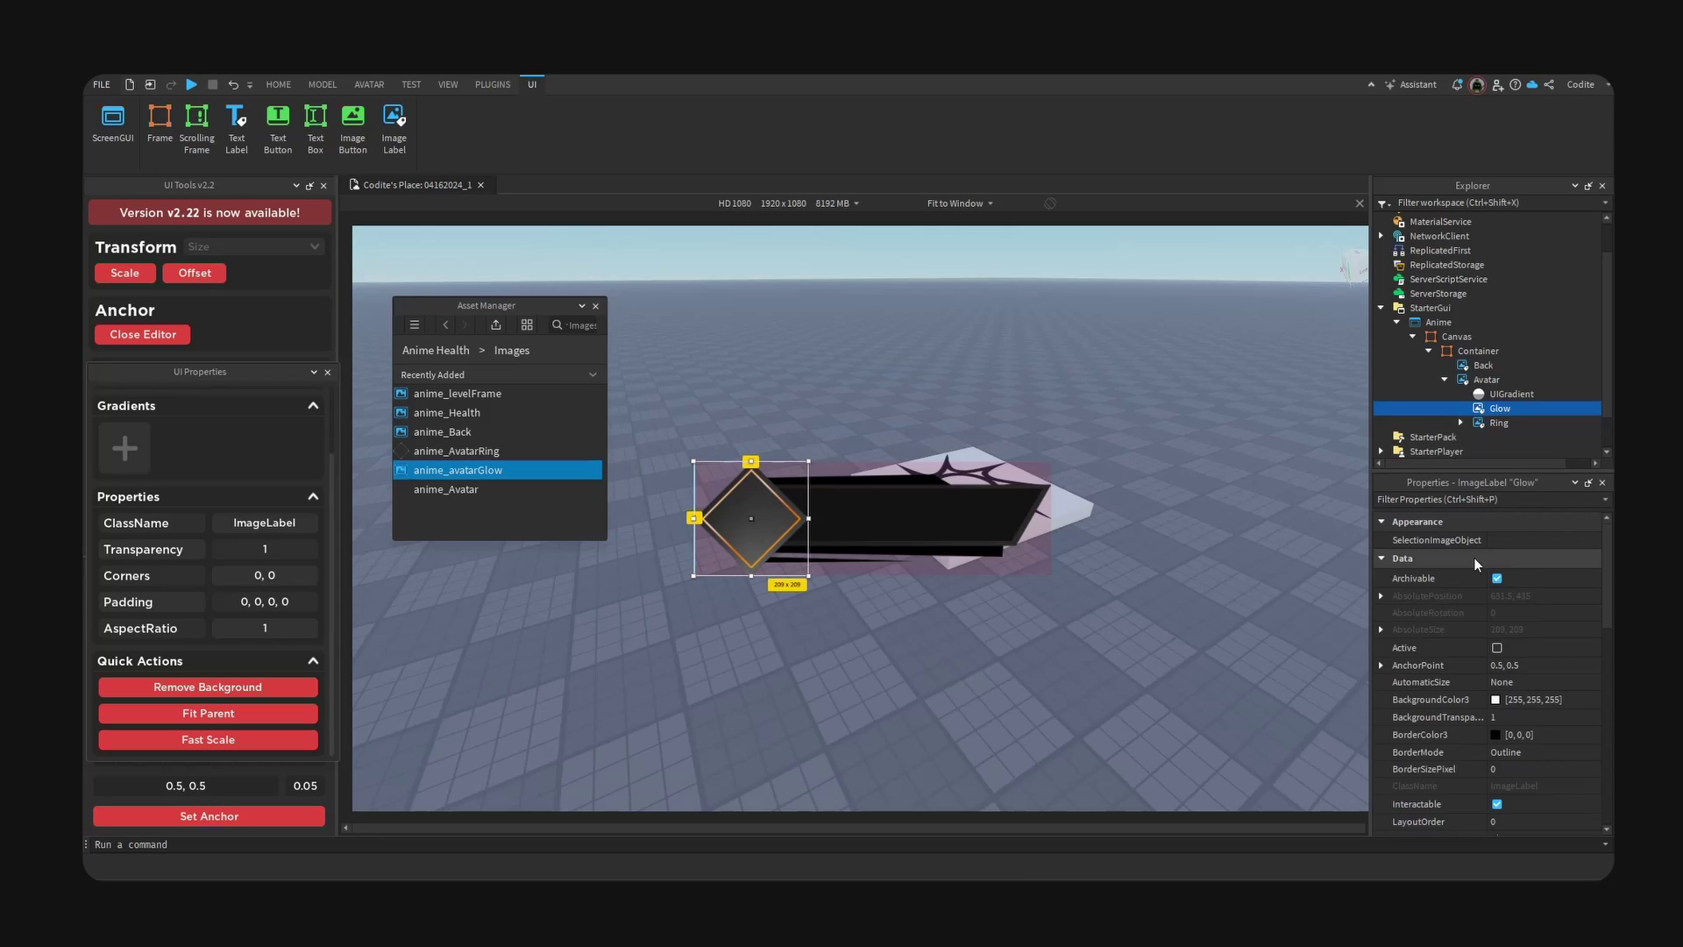
scroll(1529, 665, down, 3)
click(1522, 407)
text(grad)
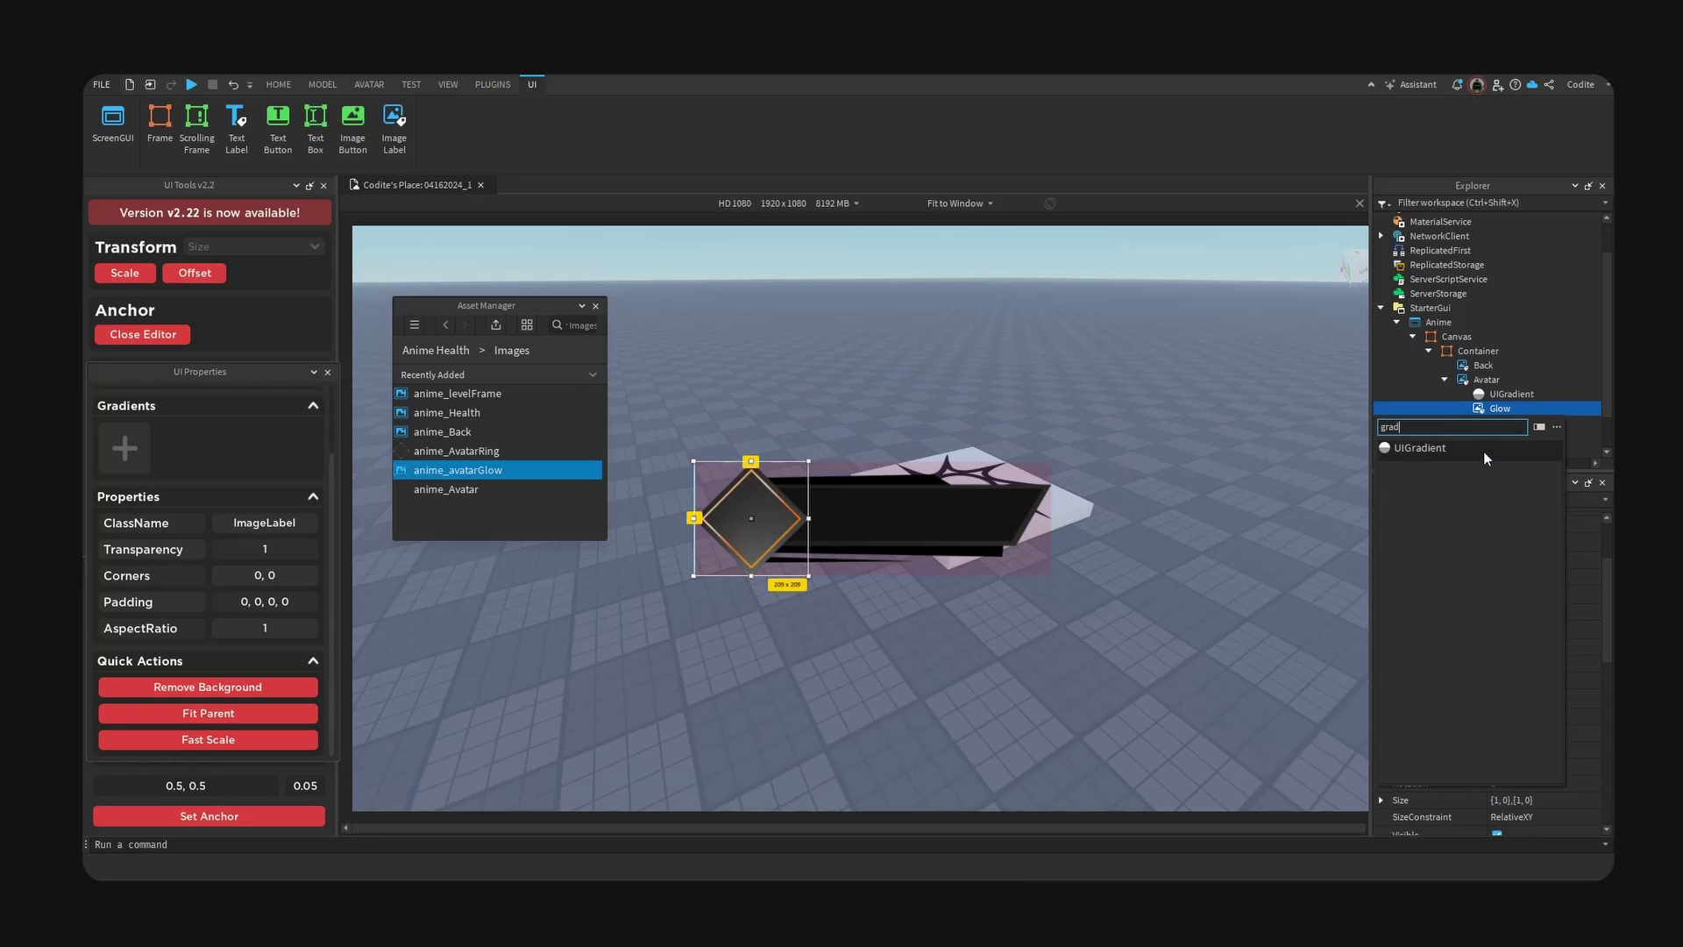
click(1483, 450)
click(1516, 424)
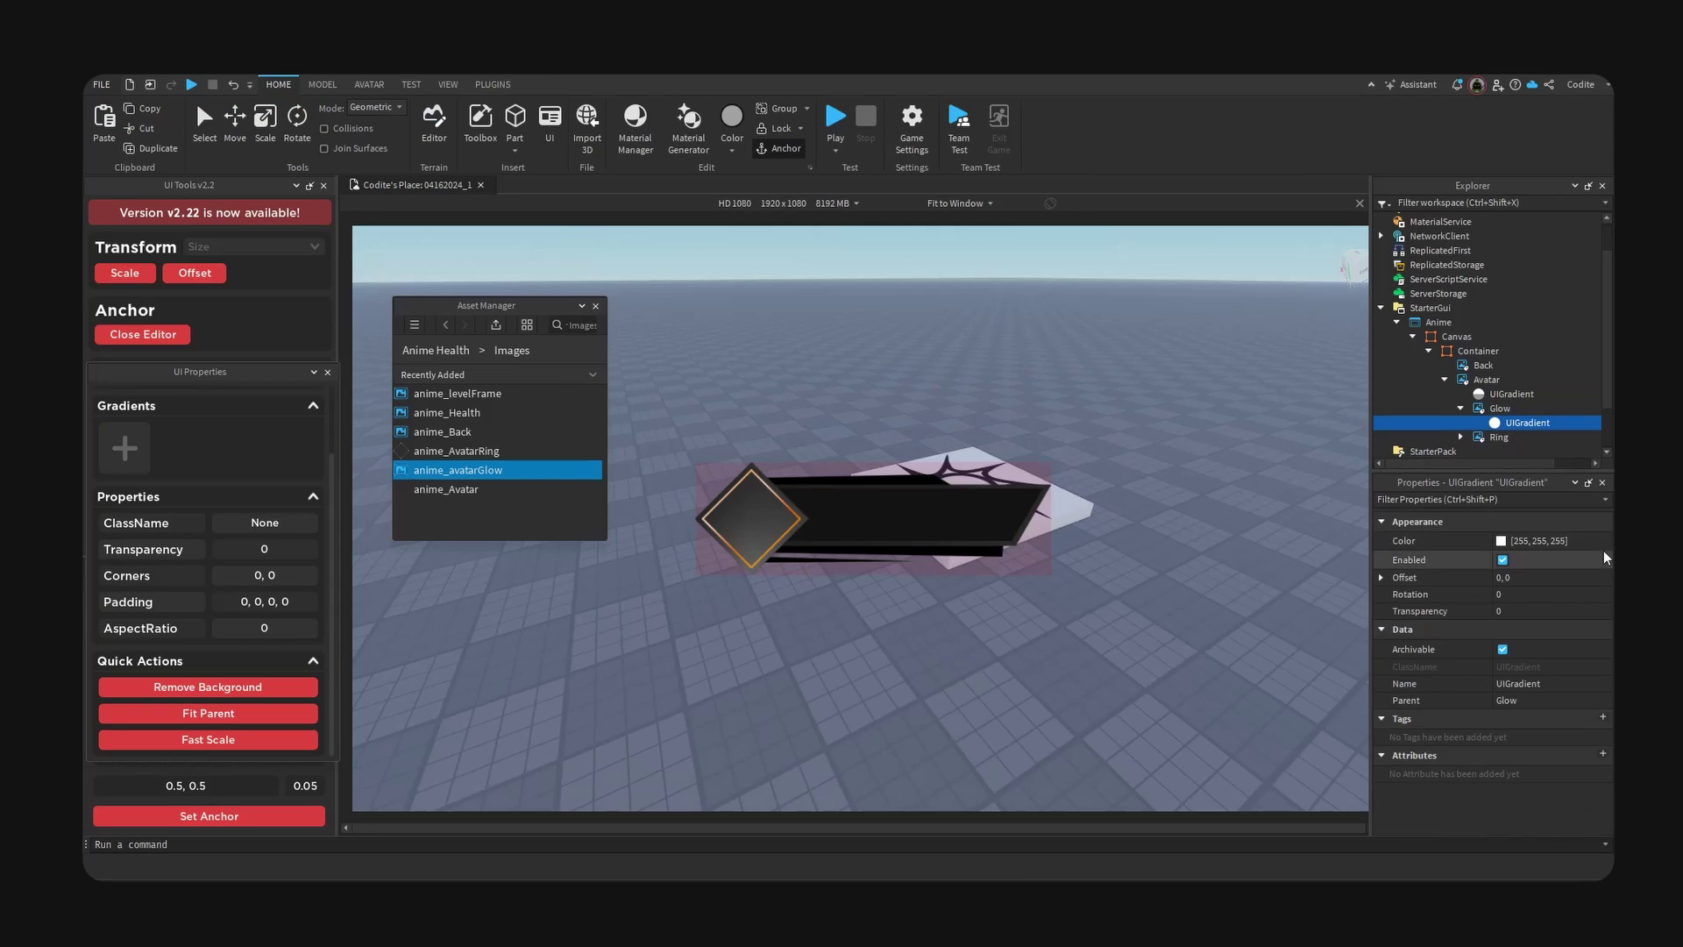
- Set the start color of the Glow's gradient to a bright orange
click(1602, 541)
drag(1076, 461, 1113, 363)
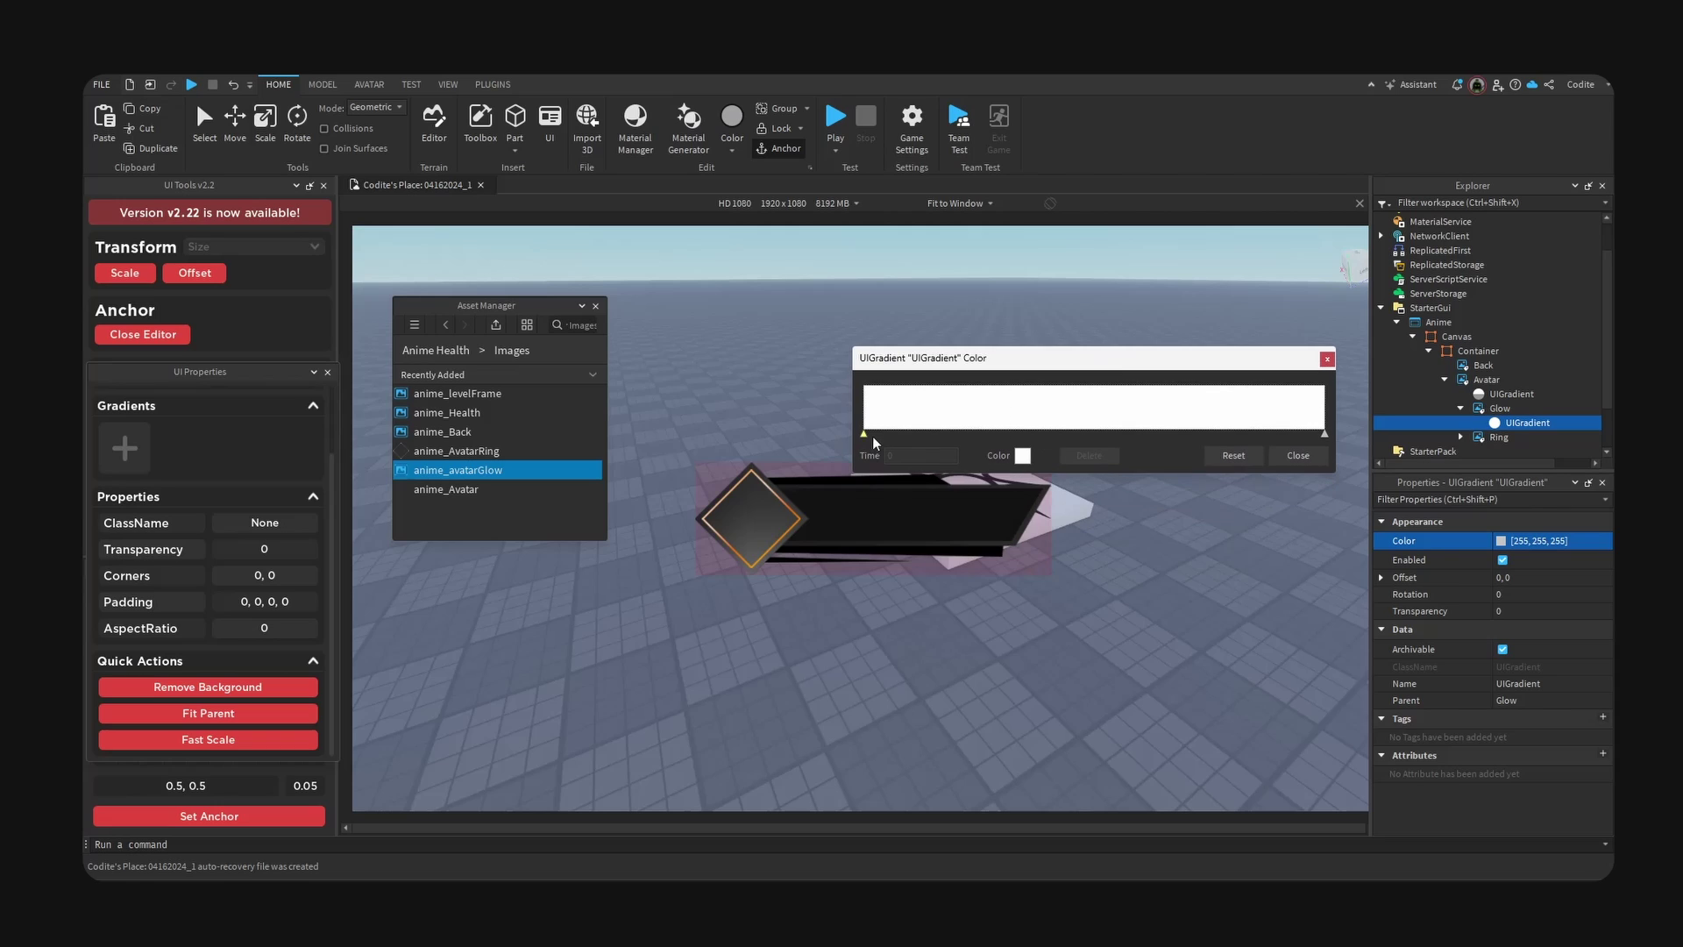
click(1027, 454)
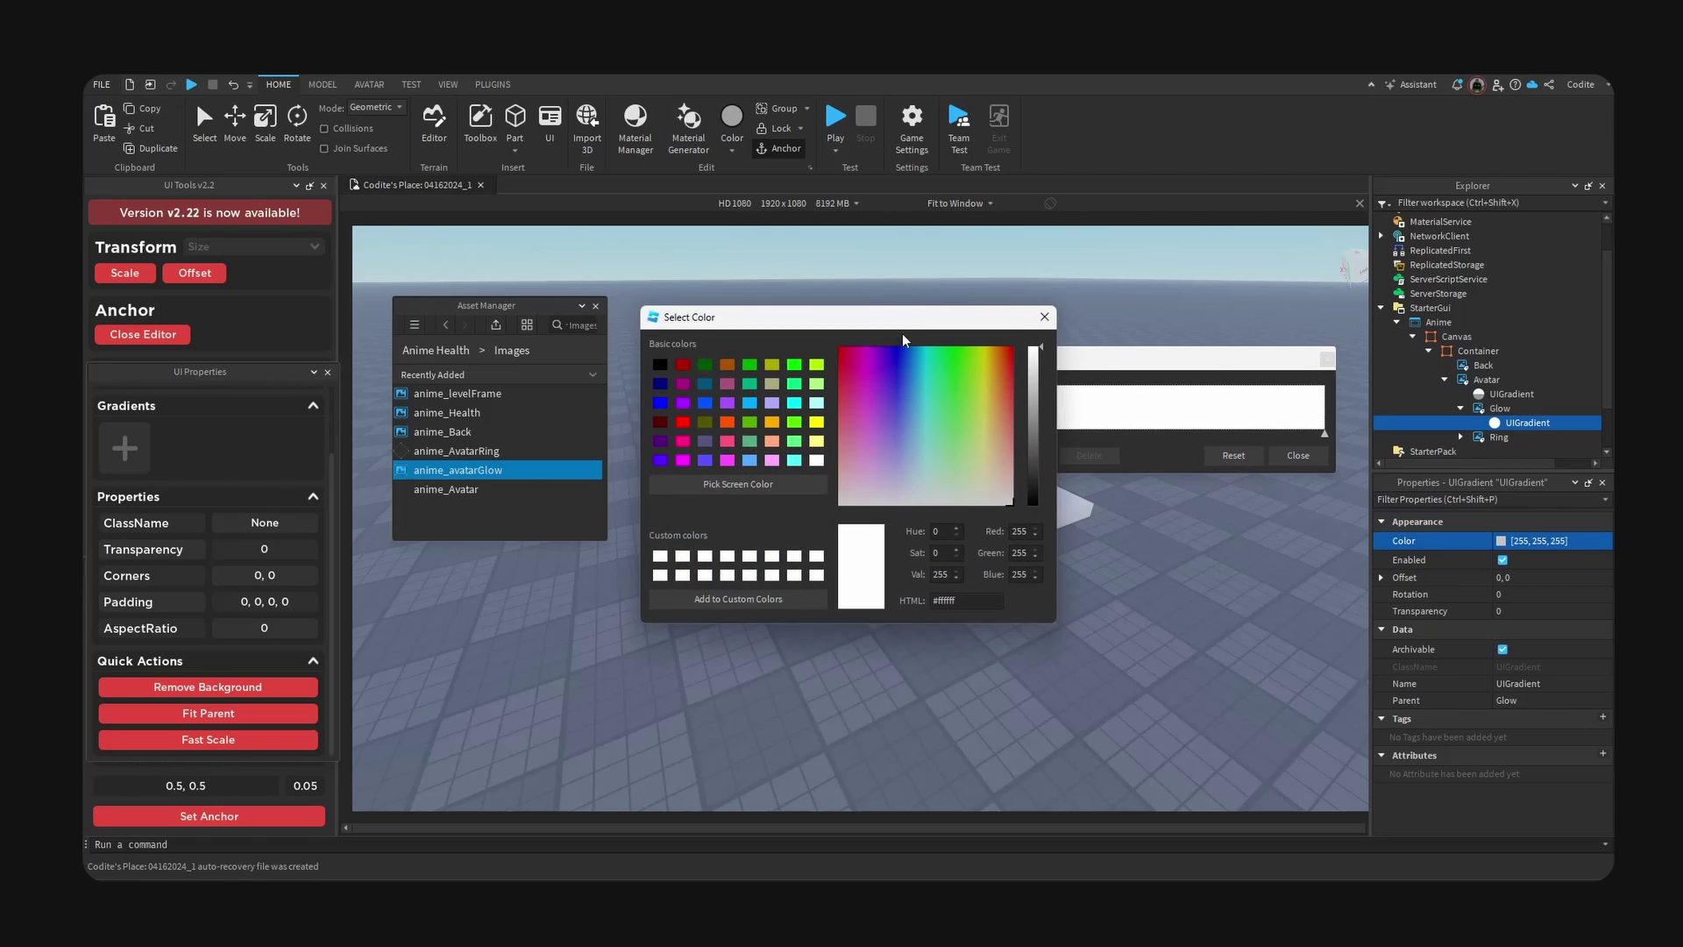
drag(902, 321, 1110, 342)
drag(1214, 386, 1210, 374)
click(1251, 336)
- Add a color stop about halfway along the Glow's gradient and set it to amber orange #ff9d00
click(1026, 455)
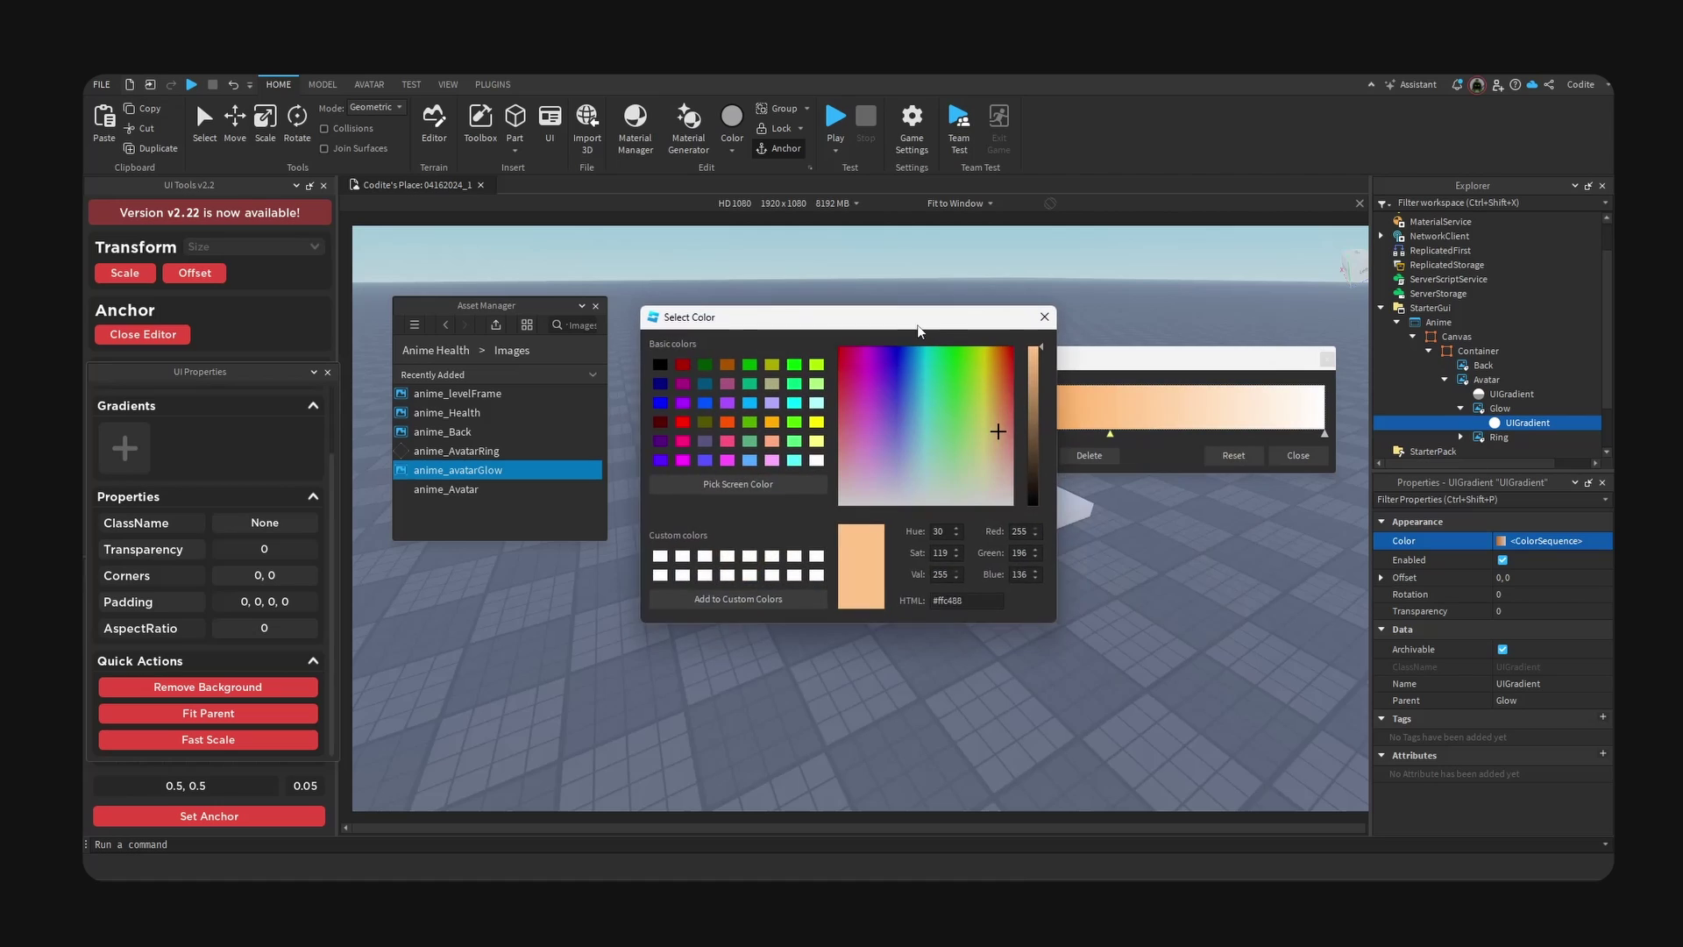
drag(745, 323, 1004, 348)
drag(1262, 383, 1256, 383)
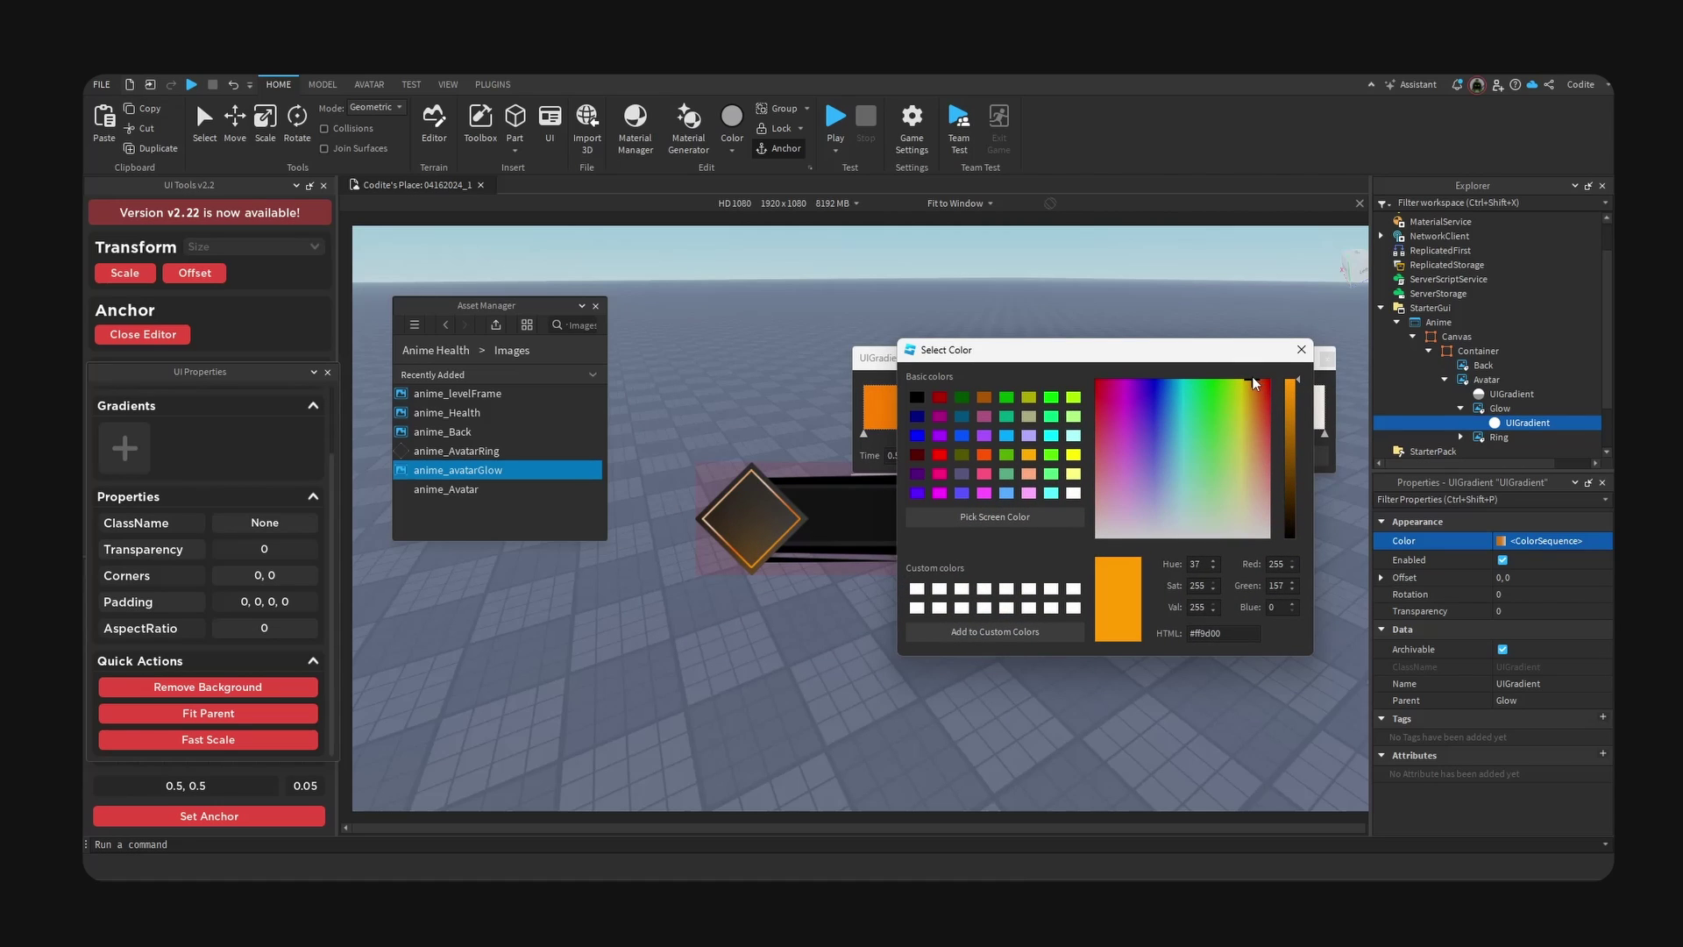
click(1300, 349)
- Set the end color of the Glow's gradient to orange #ff7300 and close the gradient editor
click(1023, 456)
drag(975, 326, 1298, 382)
click(1339, 349)
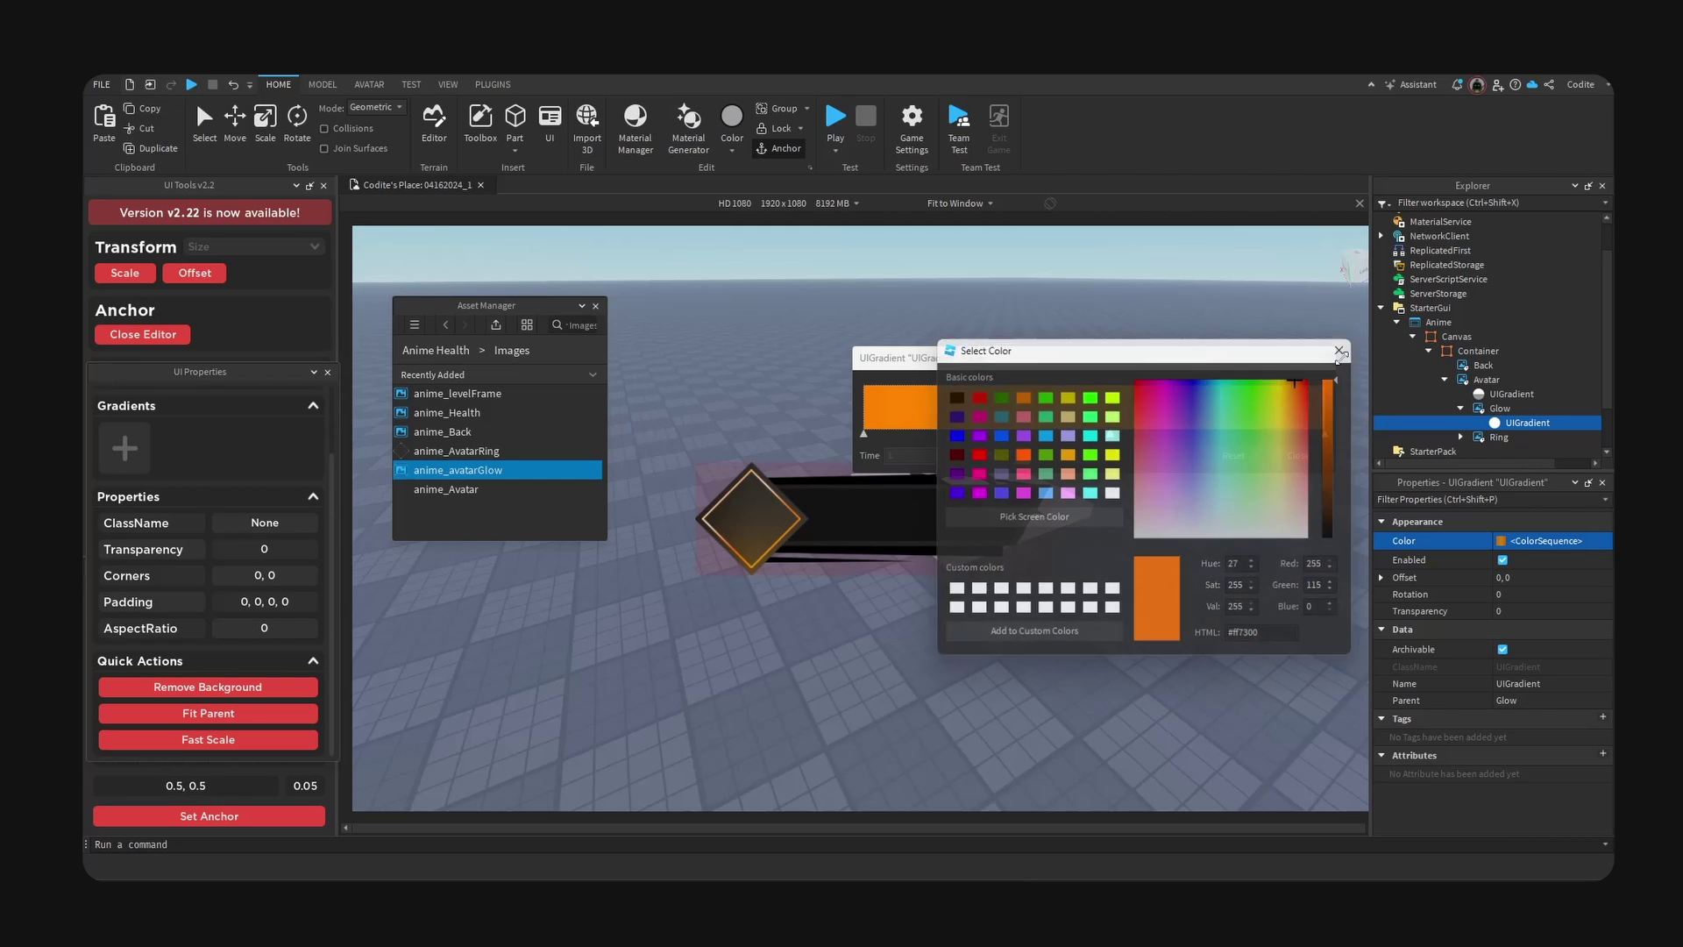
click(1292, 456)
right_drag(1162, 524, 1163, 530)
- Add an ImageLabel inside Back and name it Health
click(890, 489)
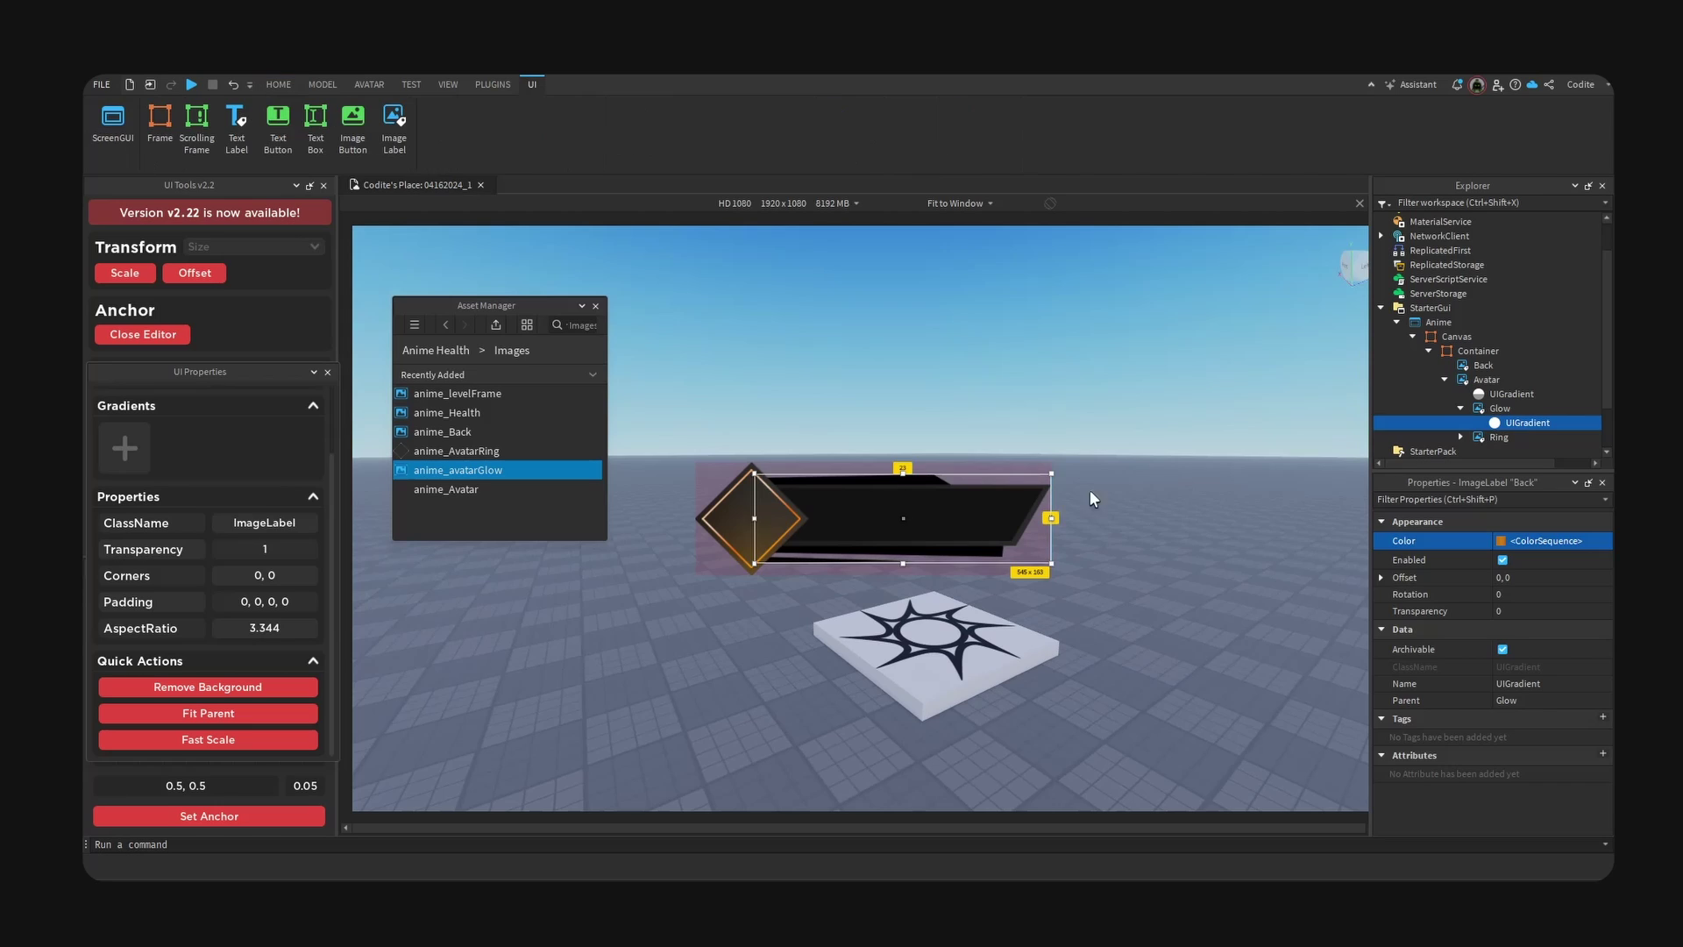
click(1445, 380)
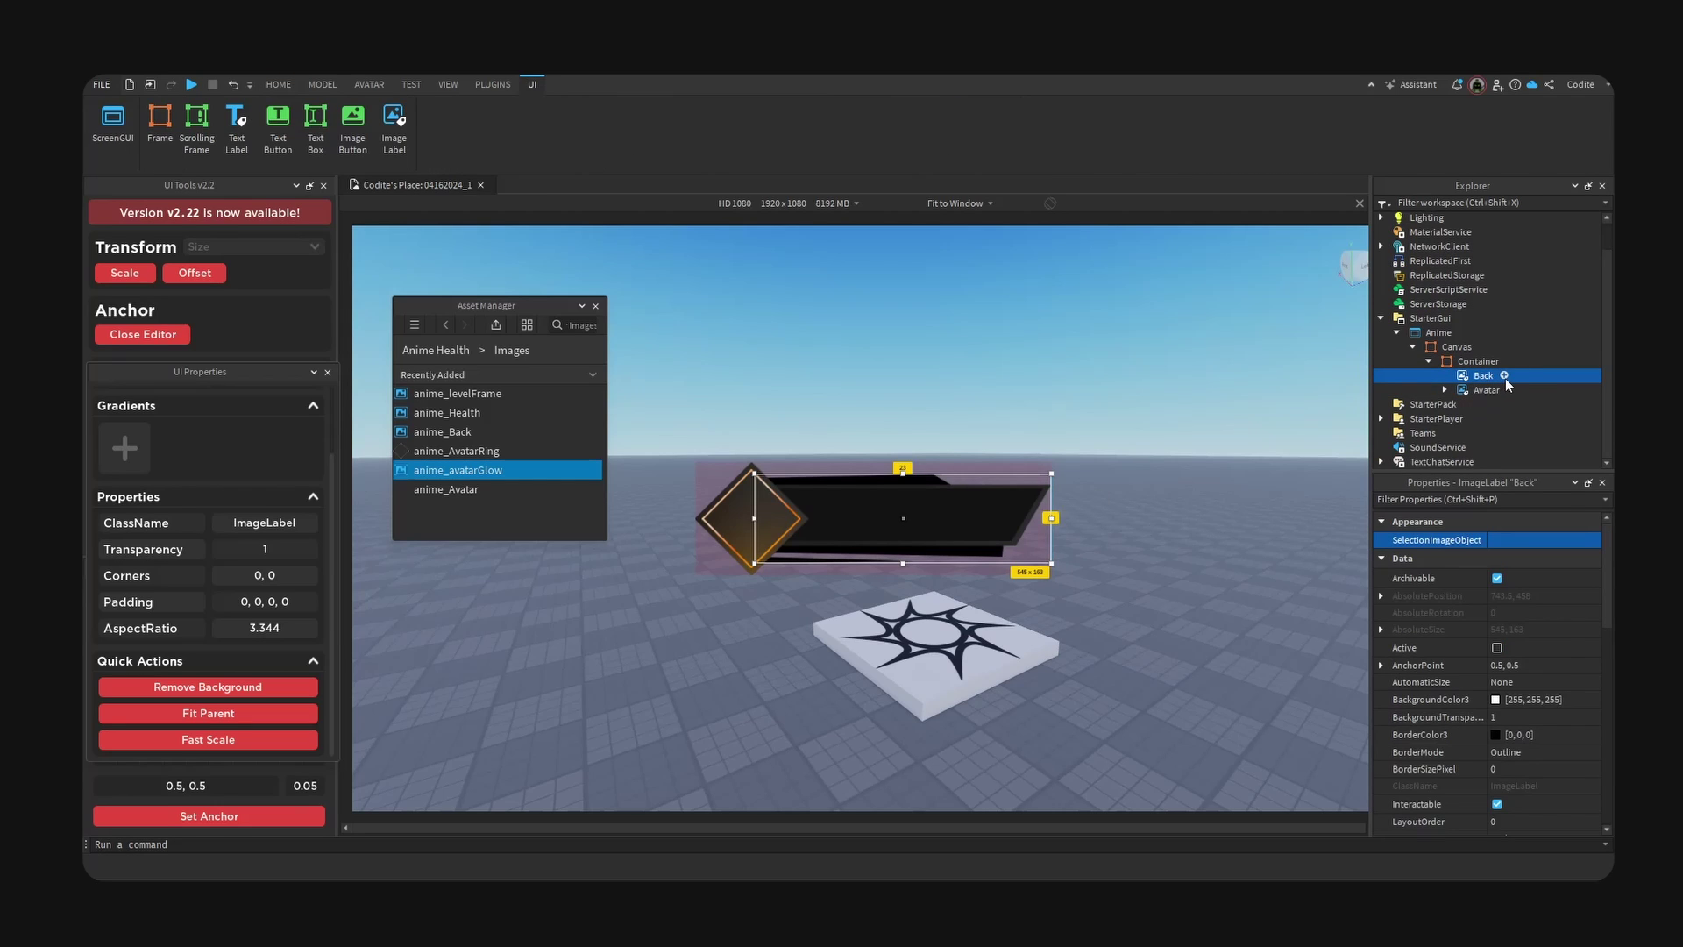
click(1505, 377)
text(imagel)
key(Return)
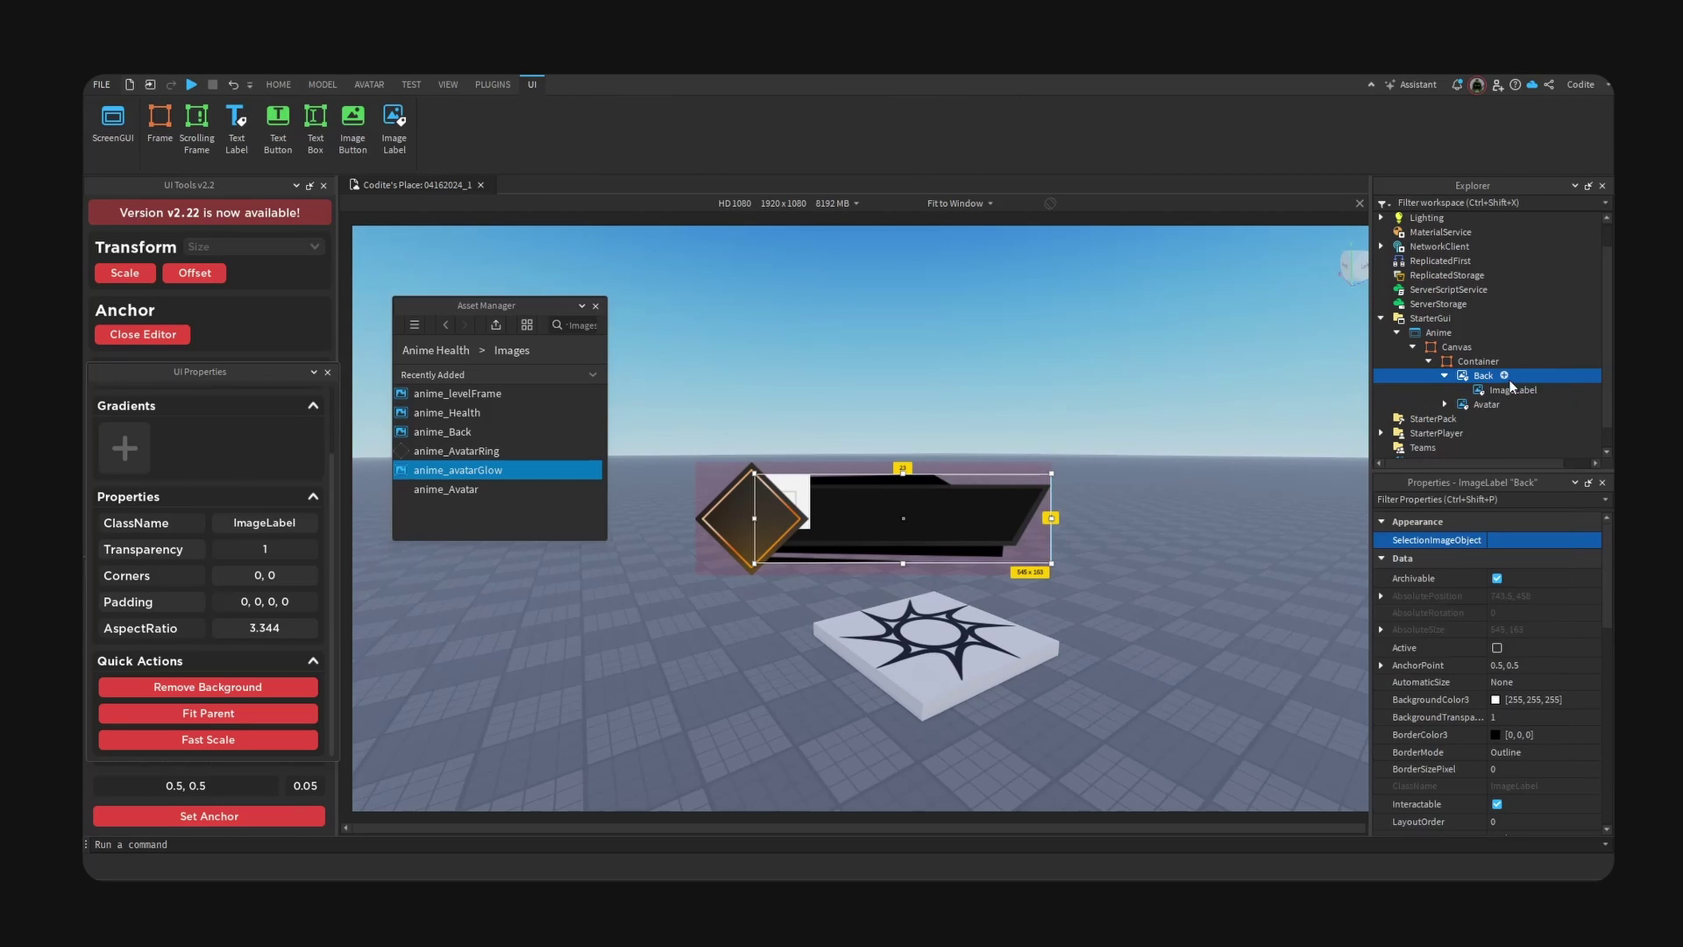
click(1503, 391)
key(F2)
text(Healt)
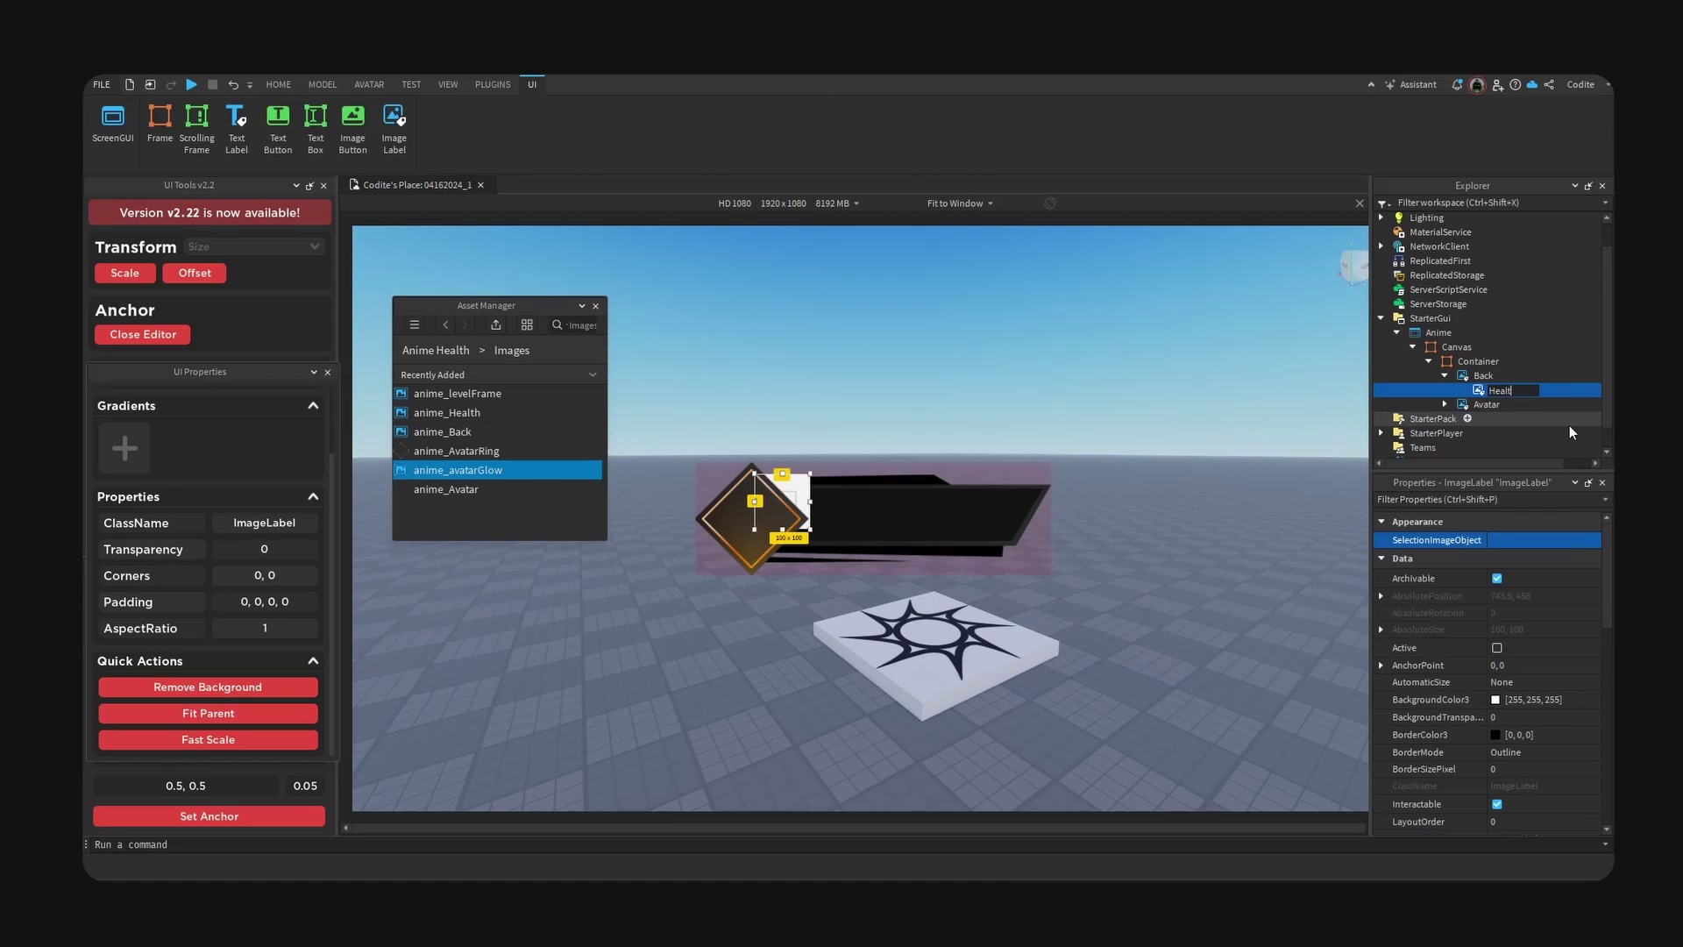
text(h)
key(Return)
- Center the Health label with a 0.5, 0.5 anchor and assign it the anime_Health image
click(283, 815)
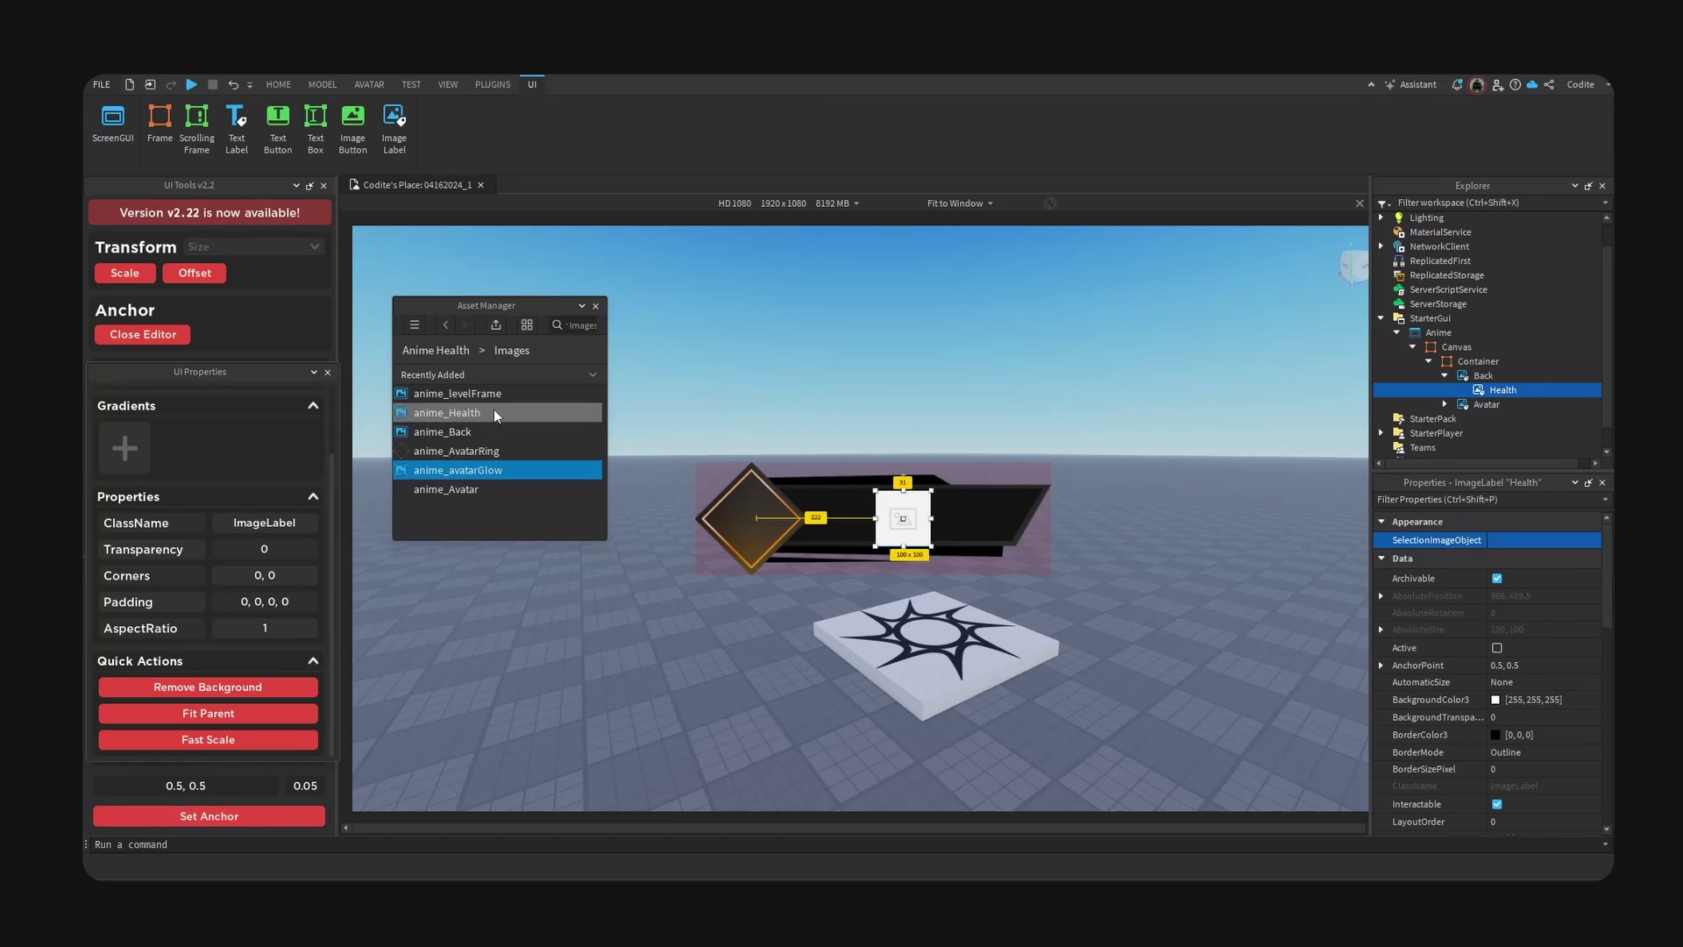
right_click(494, 410)
click(562, 435)
scroll(1581, 728, down, 5)
click(1548, 769)
key(ctrl+v)
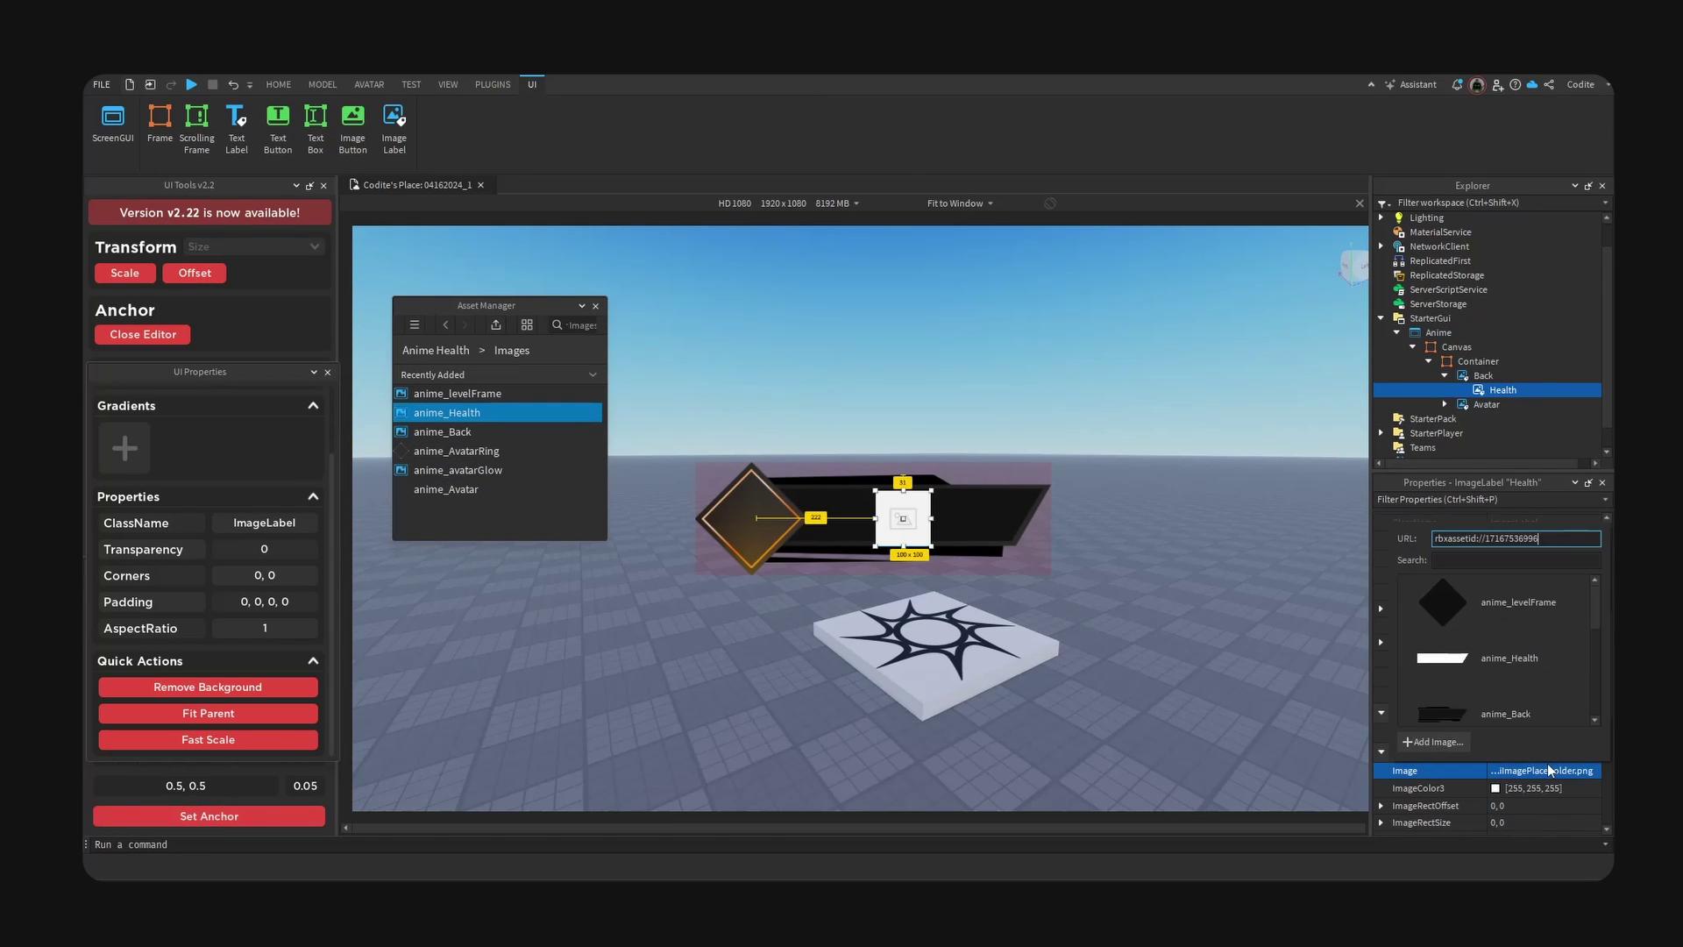
key(Return)
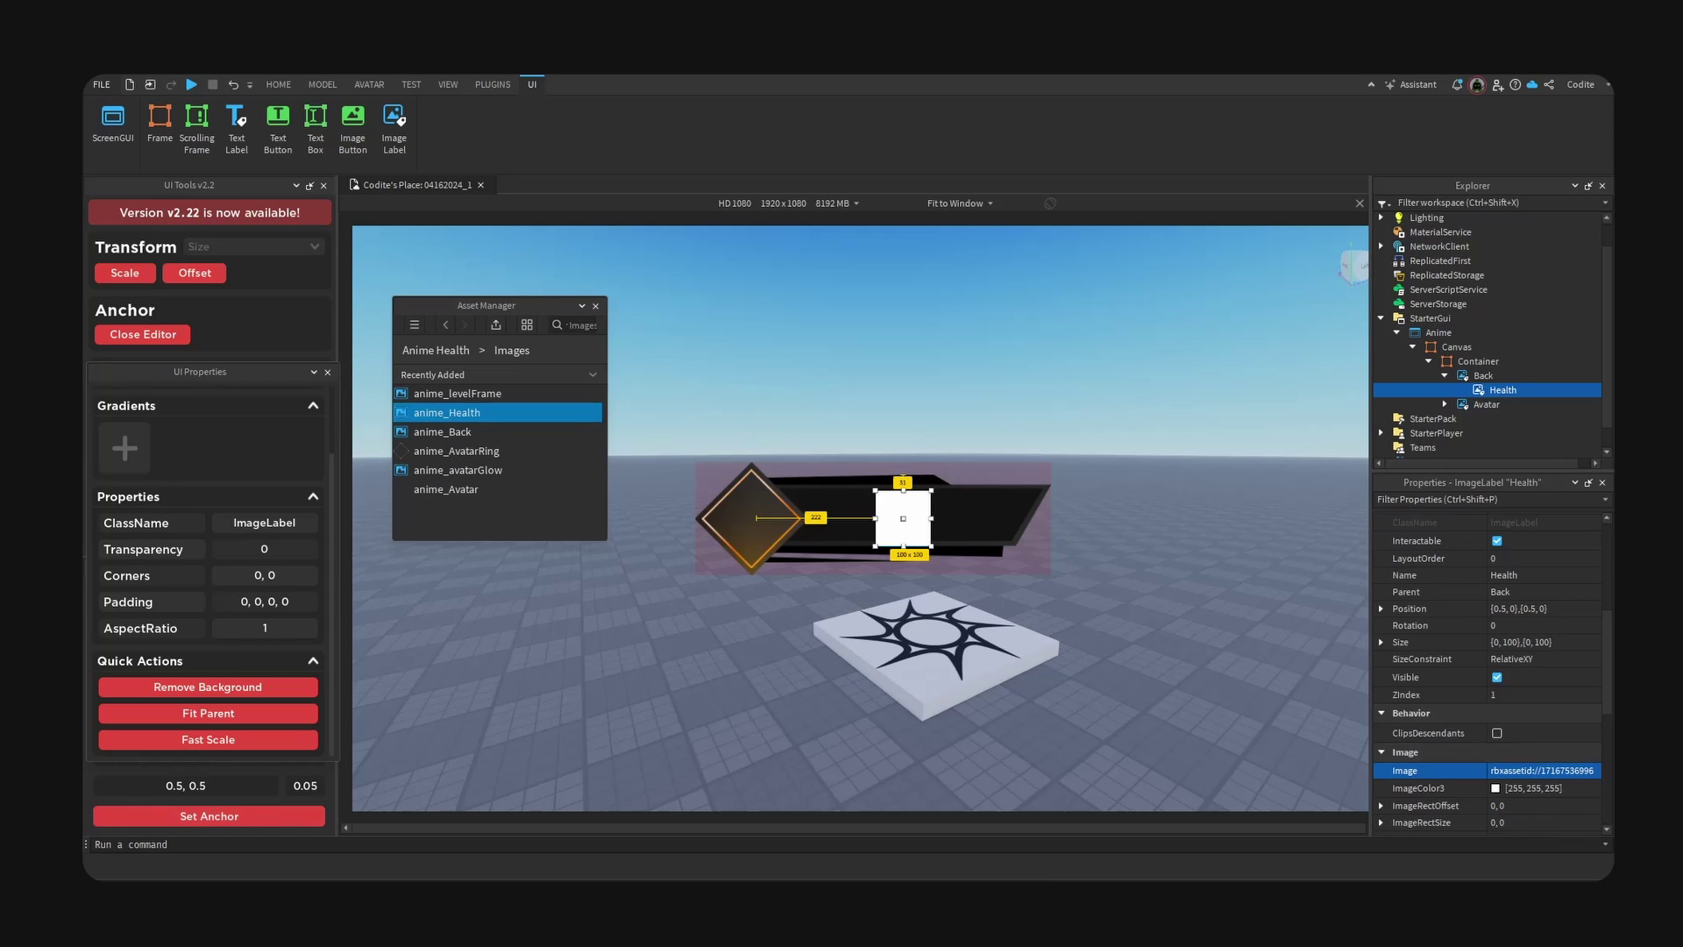
- Resize the Health label to 517 pixels wide with an aspect ratio of 5.33 and remove its background
click(1381, 642)
click(1588, 659)
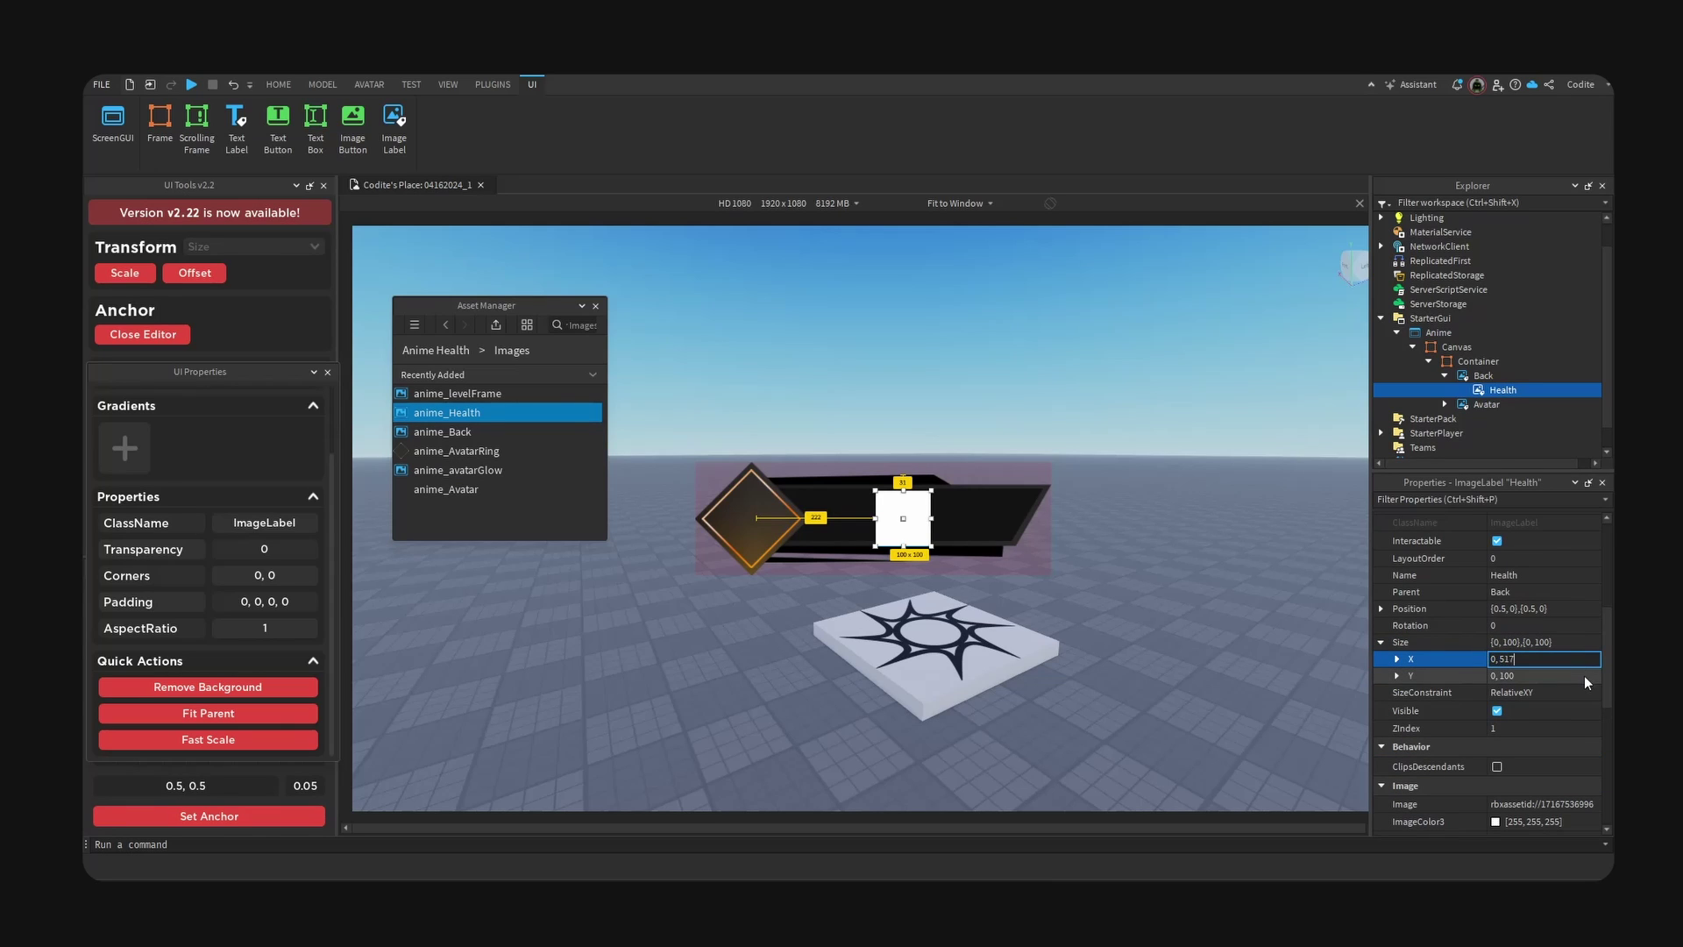
text(517)
key(Return)
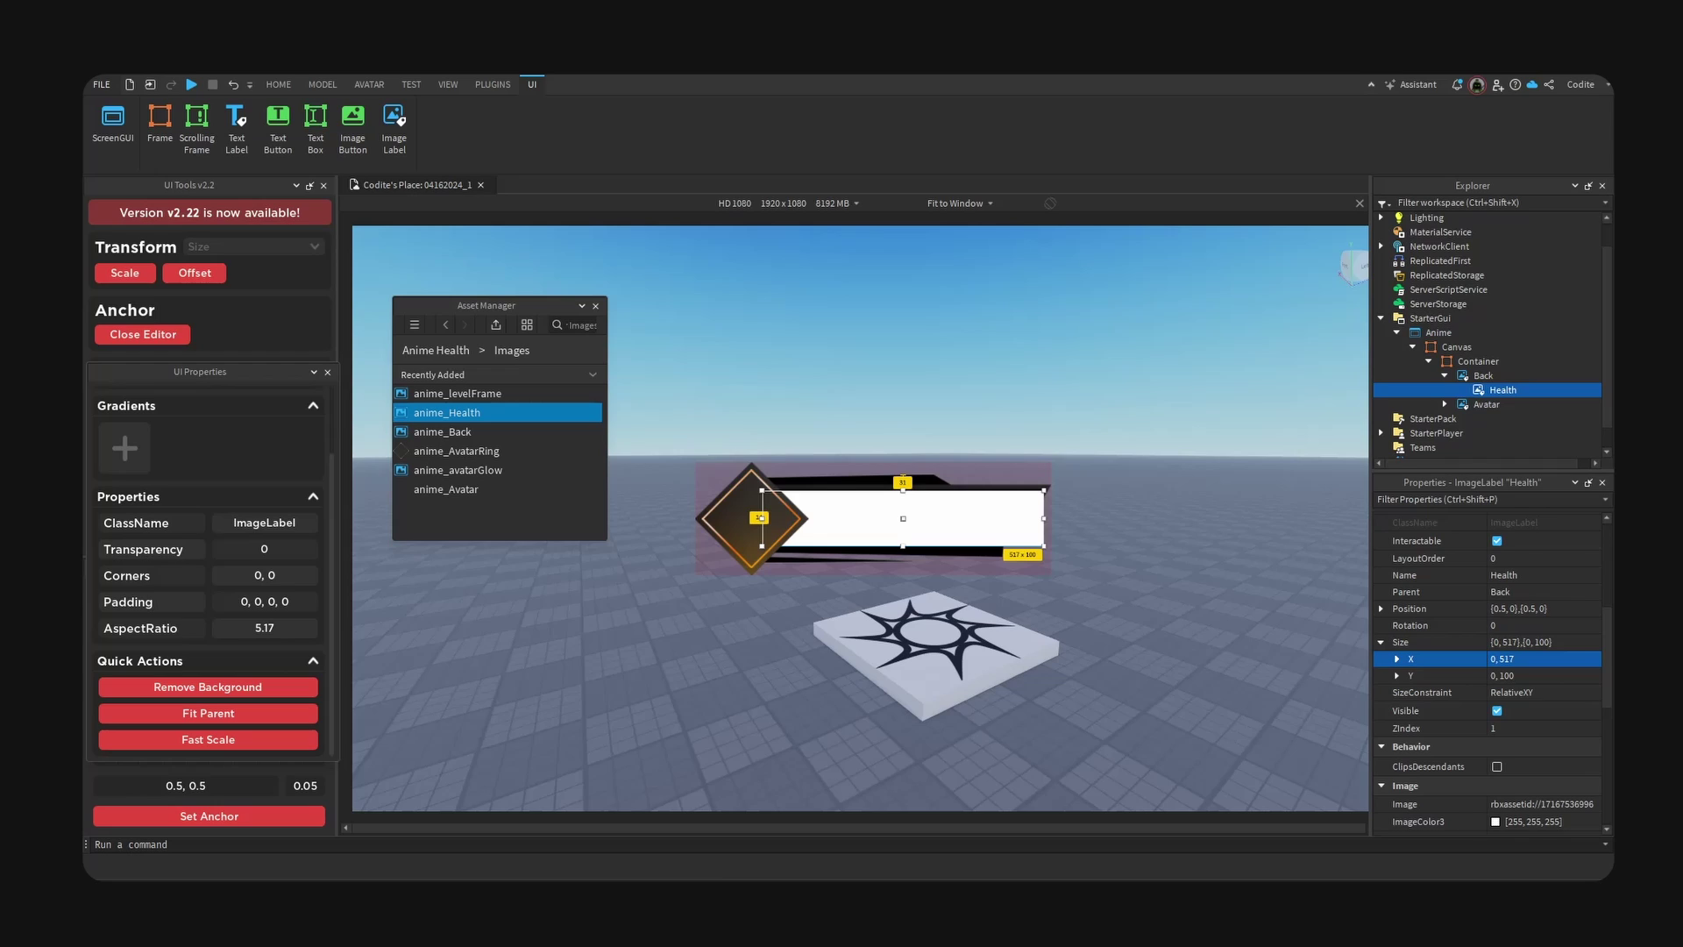
click(1563, 676)
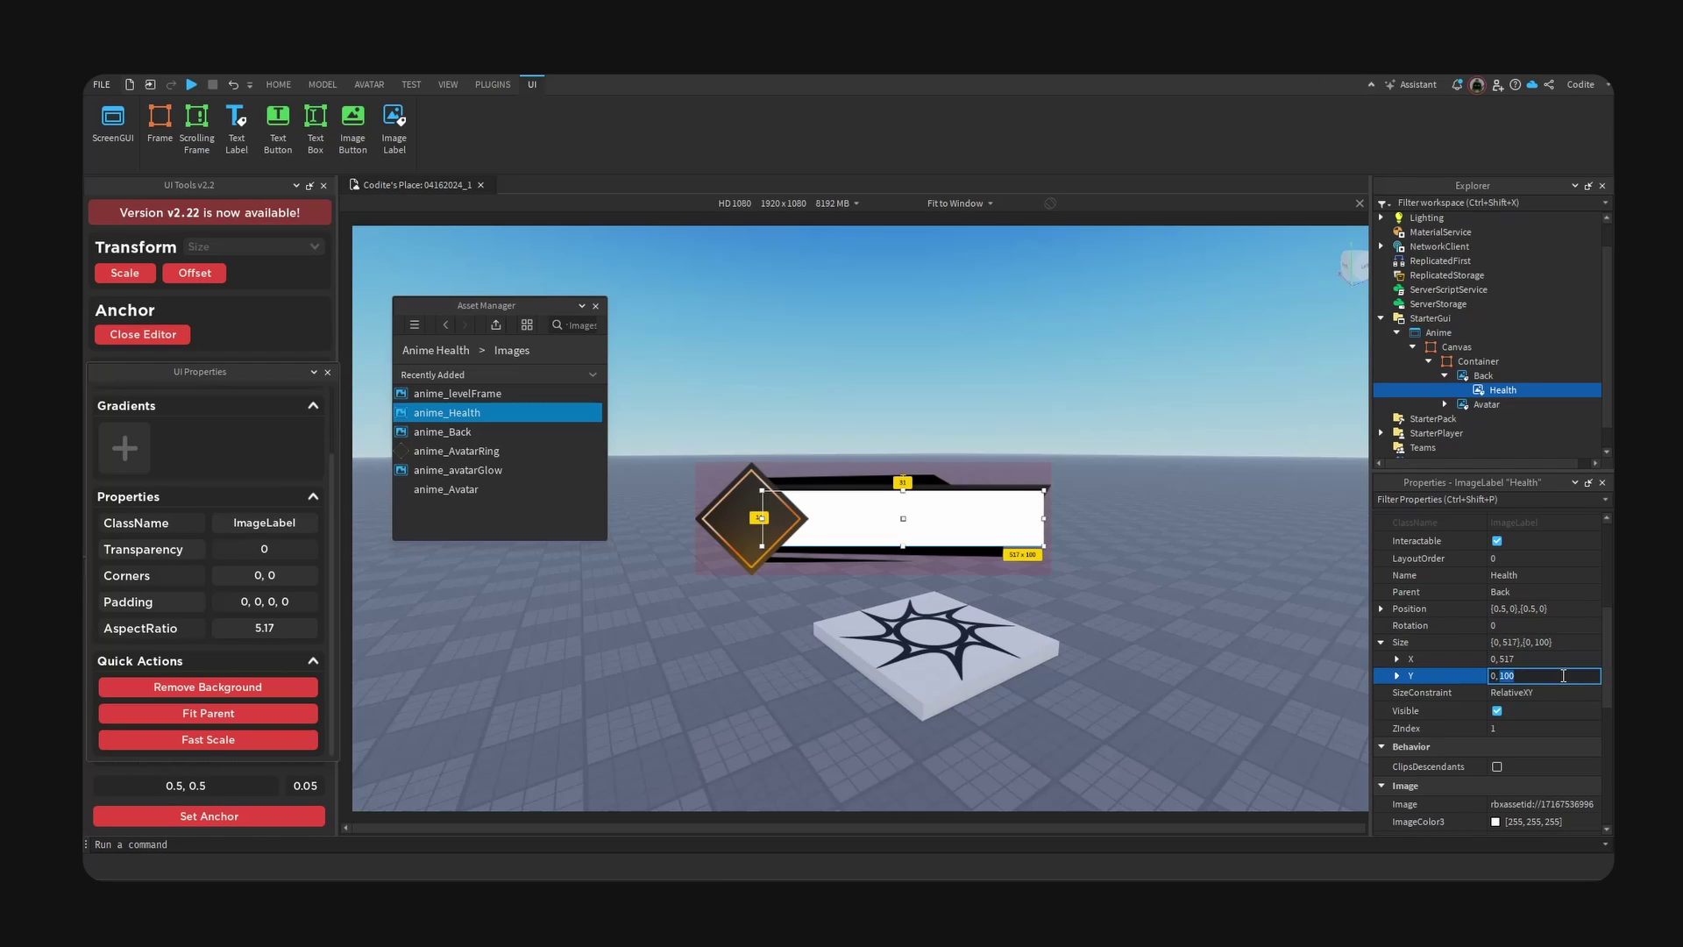
key(Return)
click(223, 690)
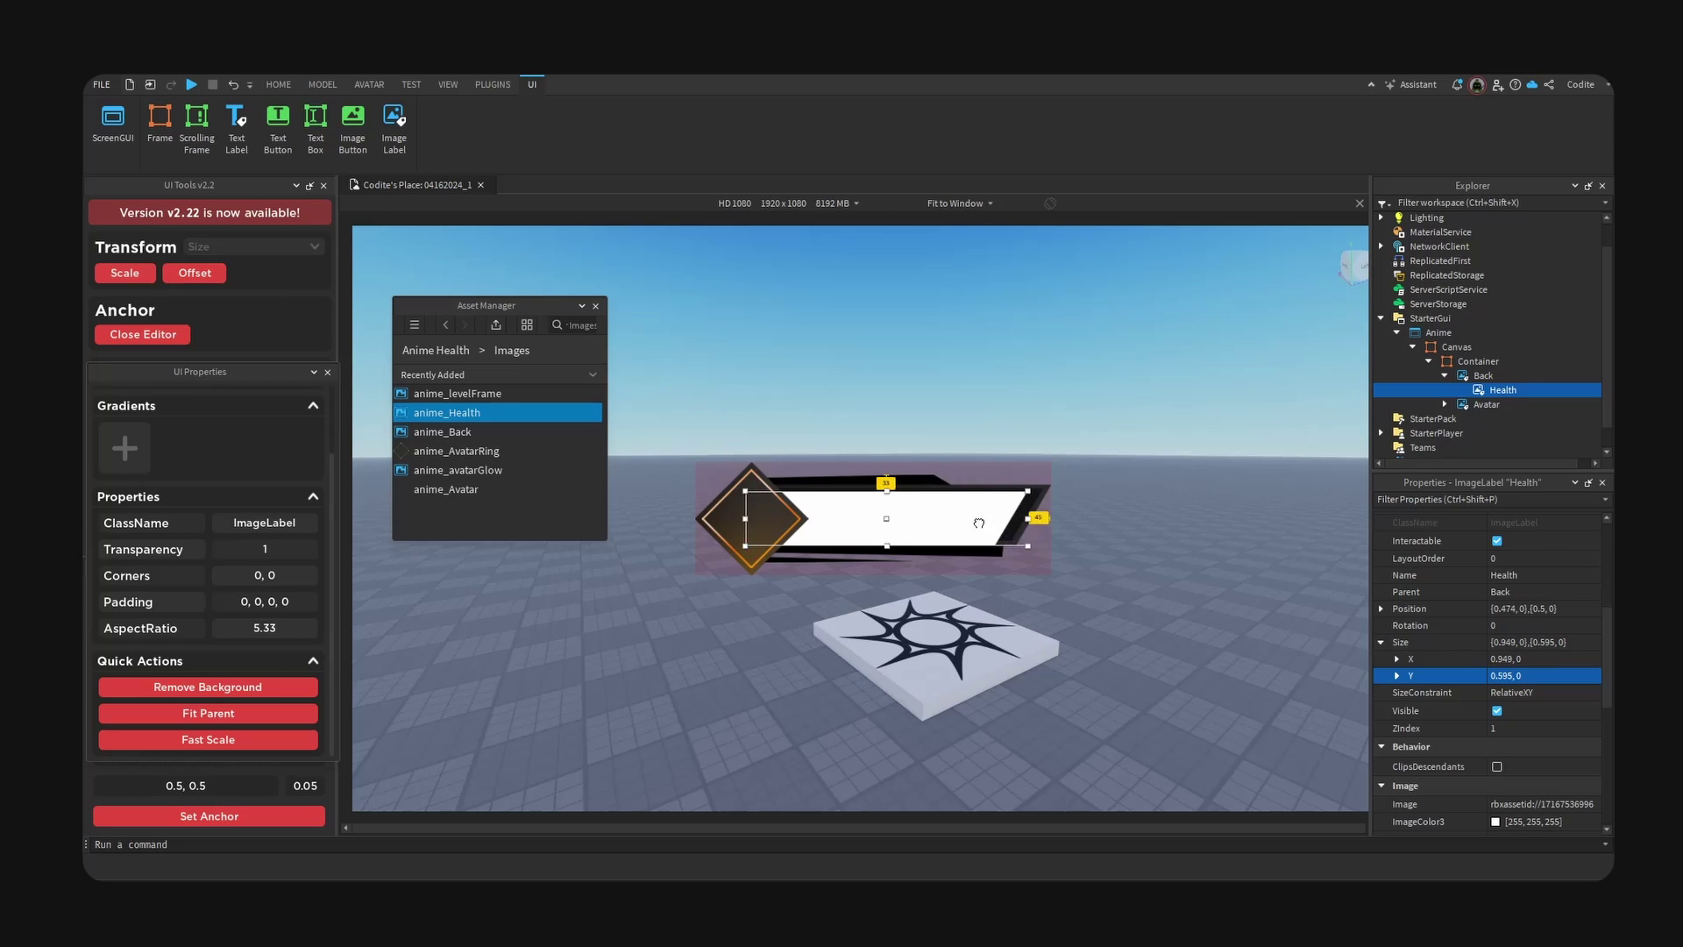
- Try to align the Health image by eye inside the dark bar frame, and undo the move
drag(995, 525, 993, 520)
click(1092, 530)
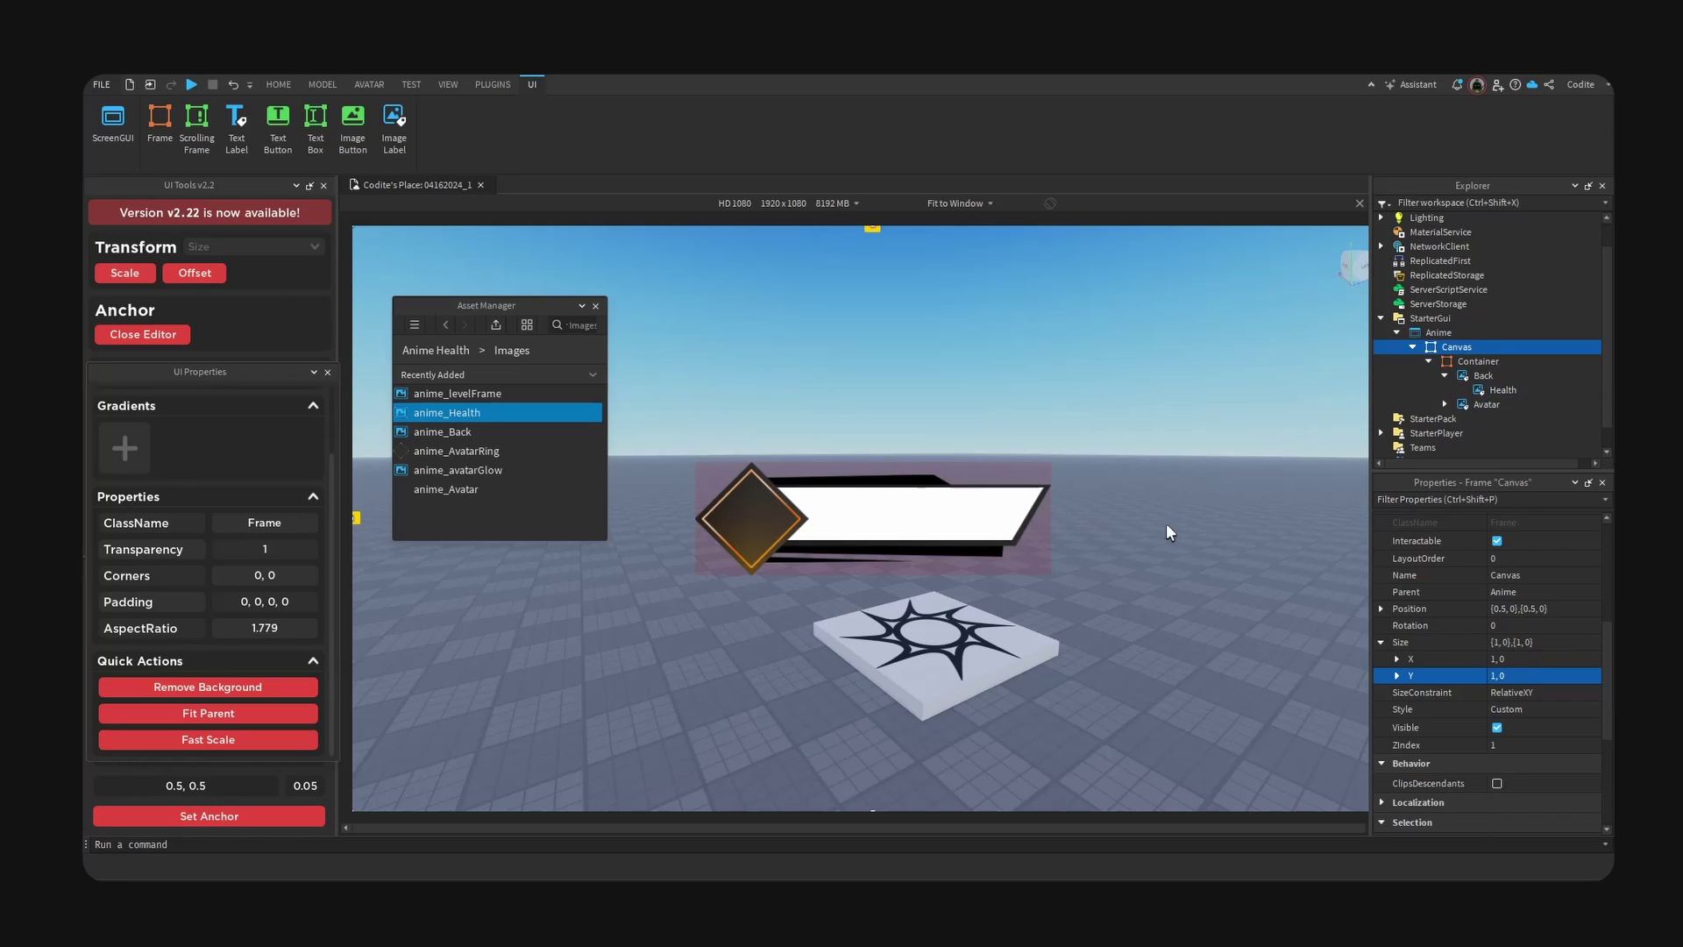
click(1476, 375)
click(1484, 389)
key(ctrl+z)
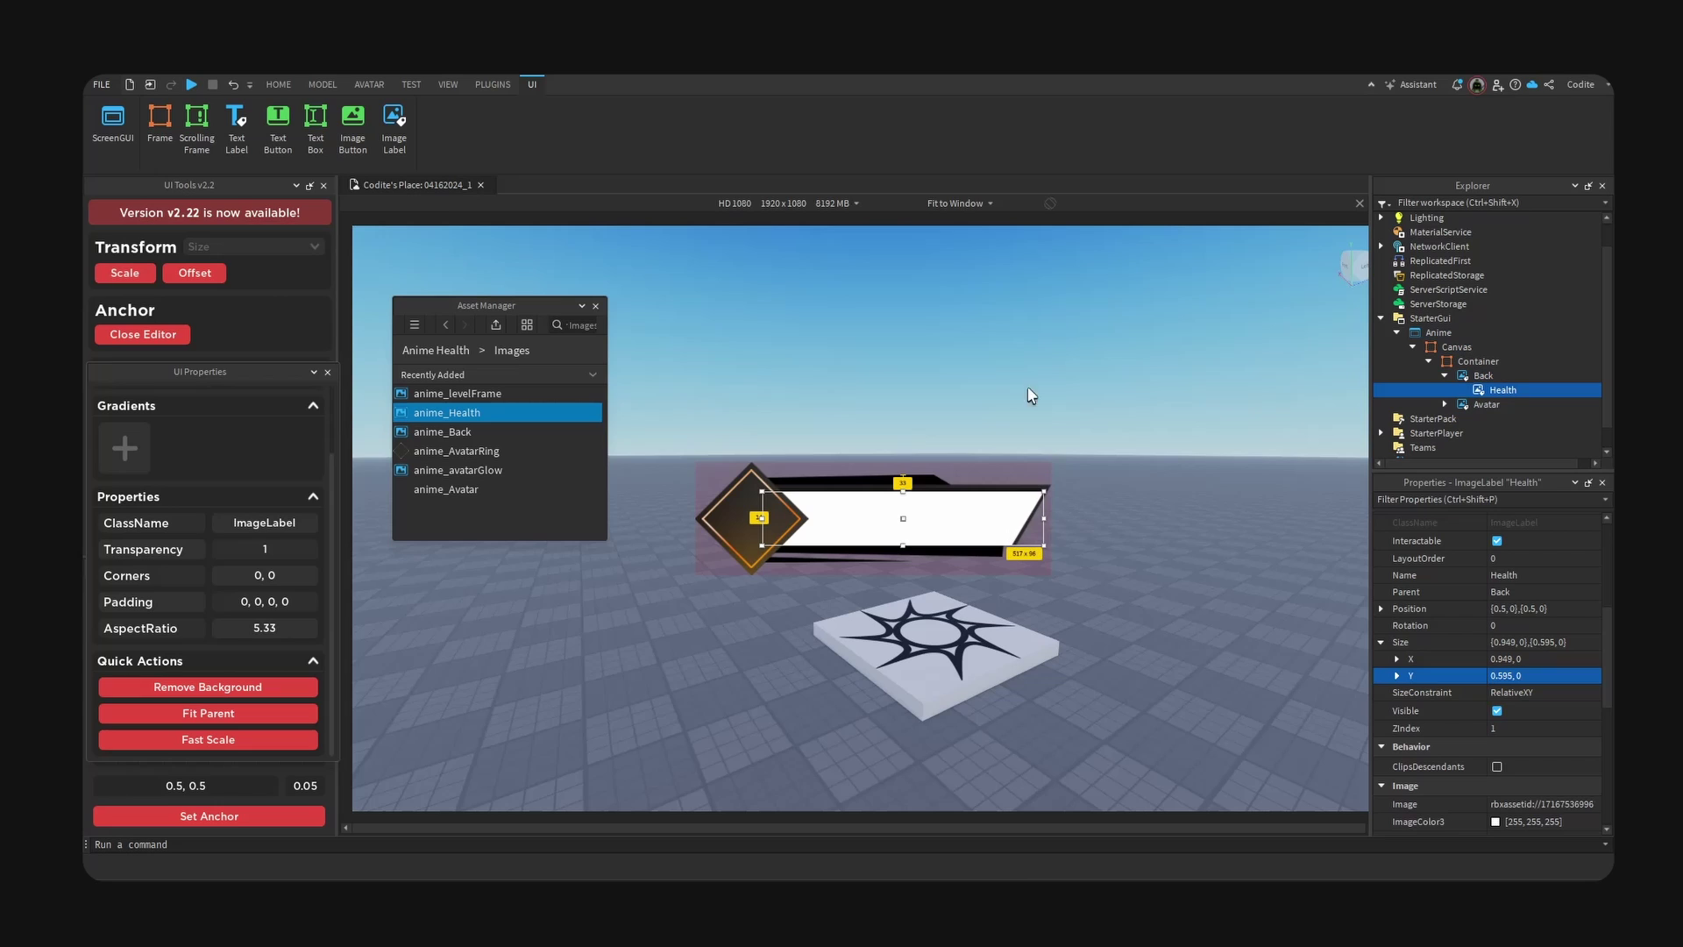
- Show the interface at actual resolution and move the Health image to position 0.495, 0.475 inside the bar
click(955, 203)
click(954, 247)
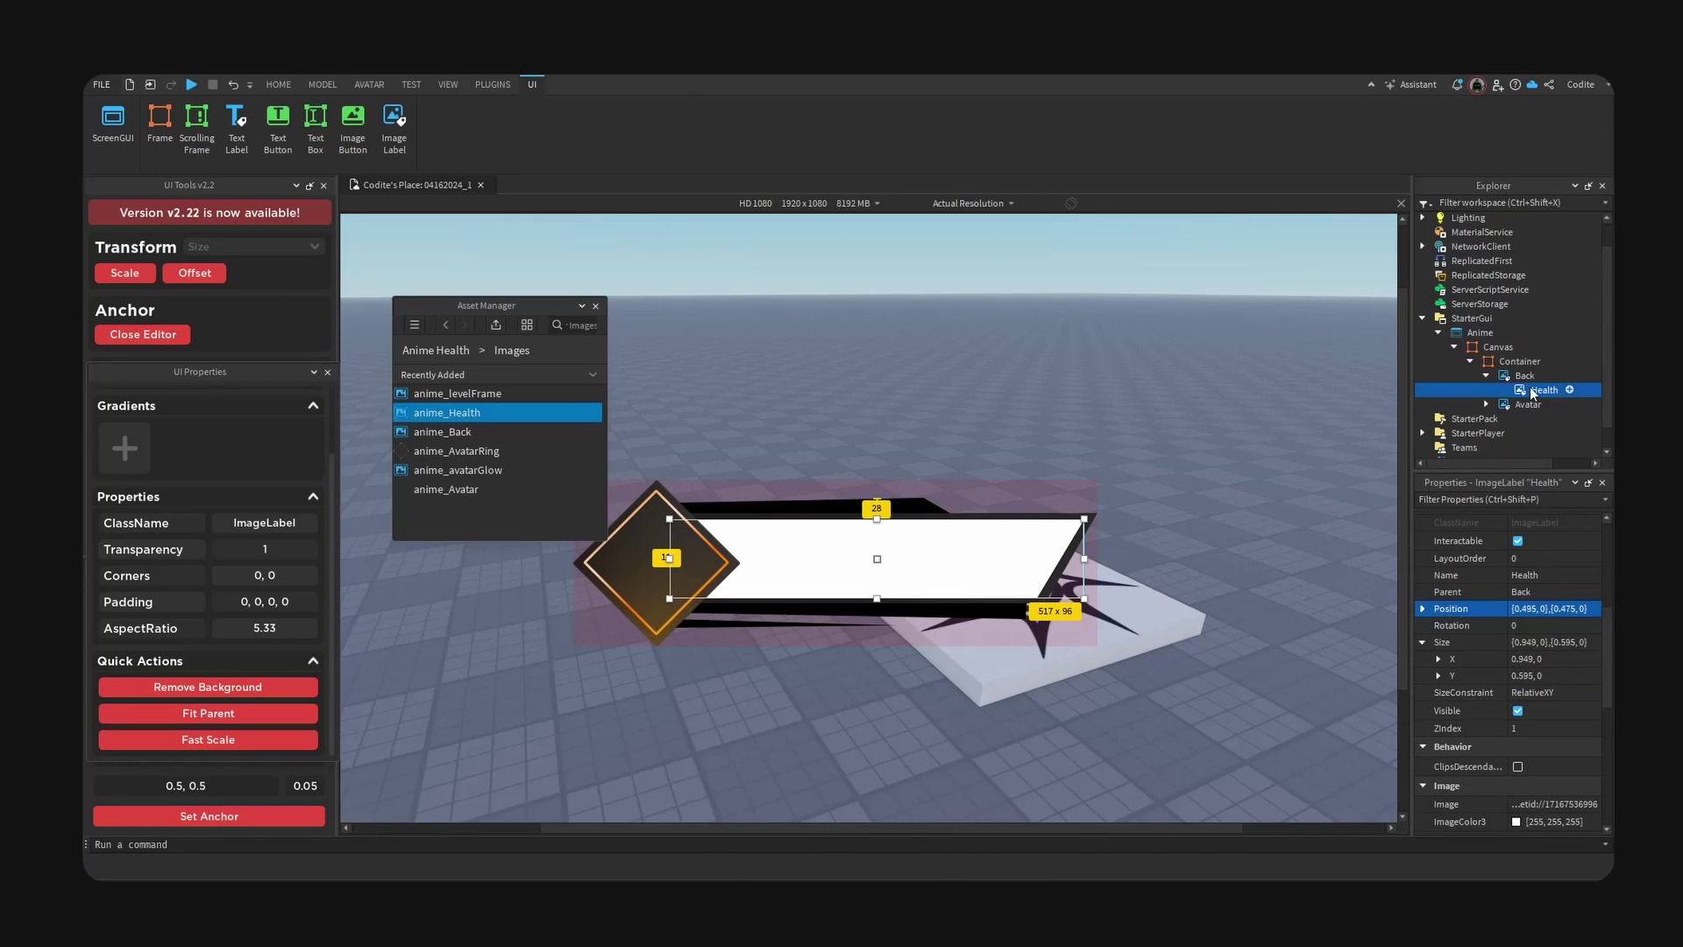
- Add a UIGradient to the Health label and select it
click(1569, 390)
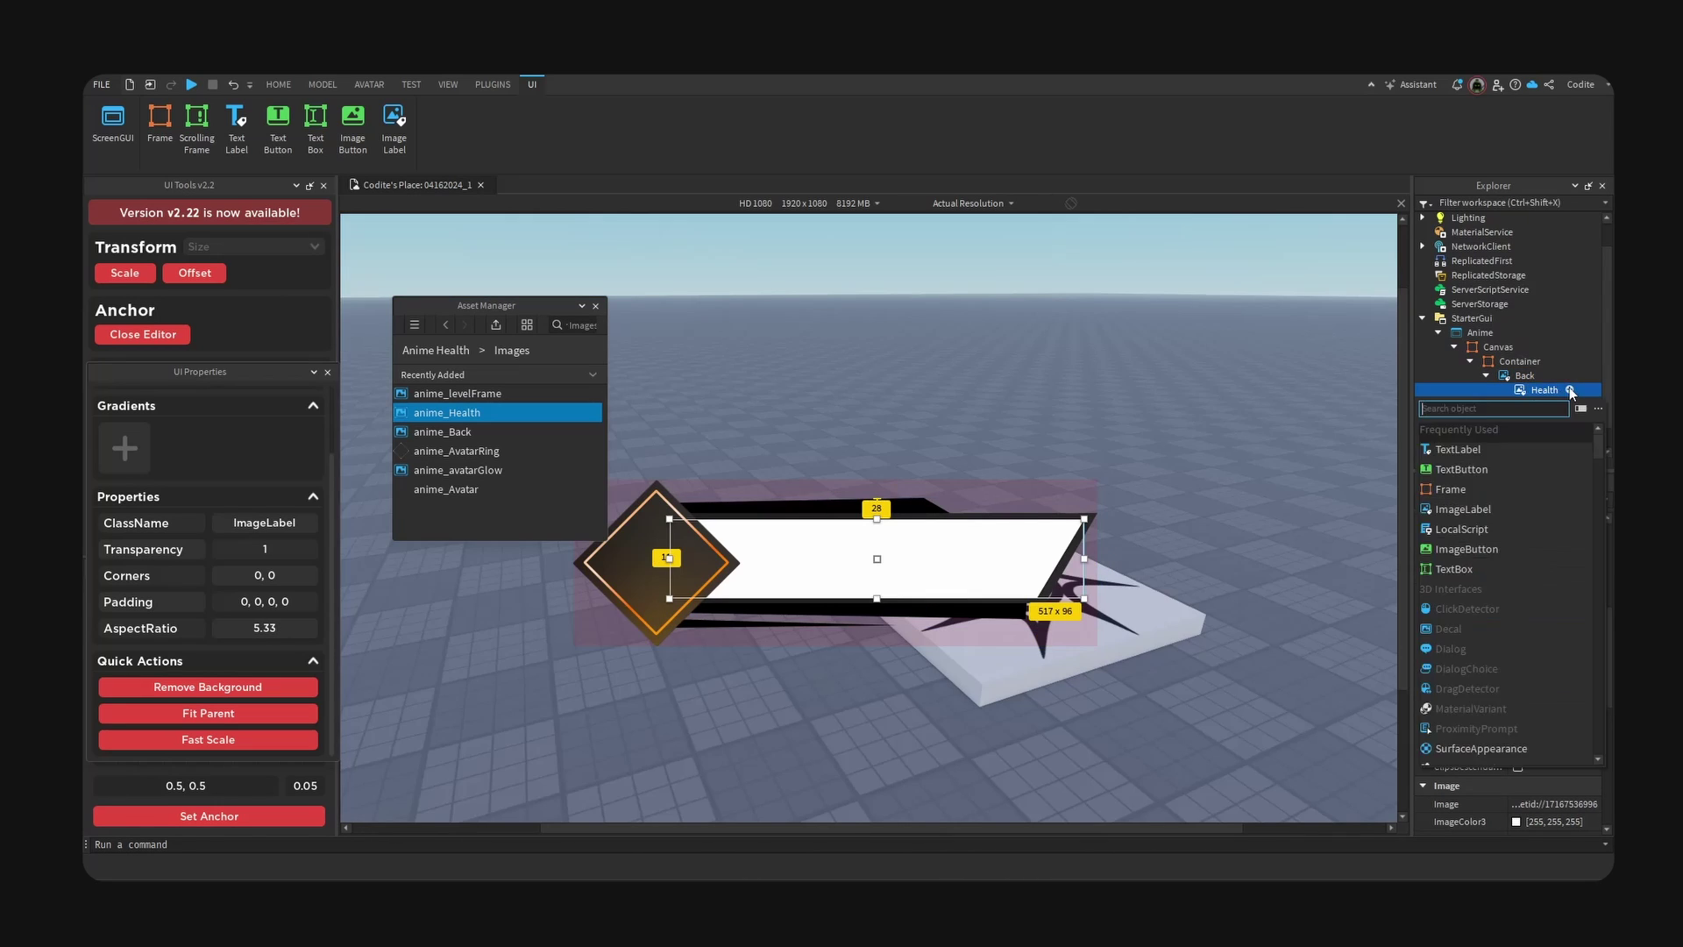
text(grad)
click(1523, 433)
click(1549, 406)
- Set the start color of the Health bar's UIGradient to green #6fbe16
click(1588, 541)
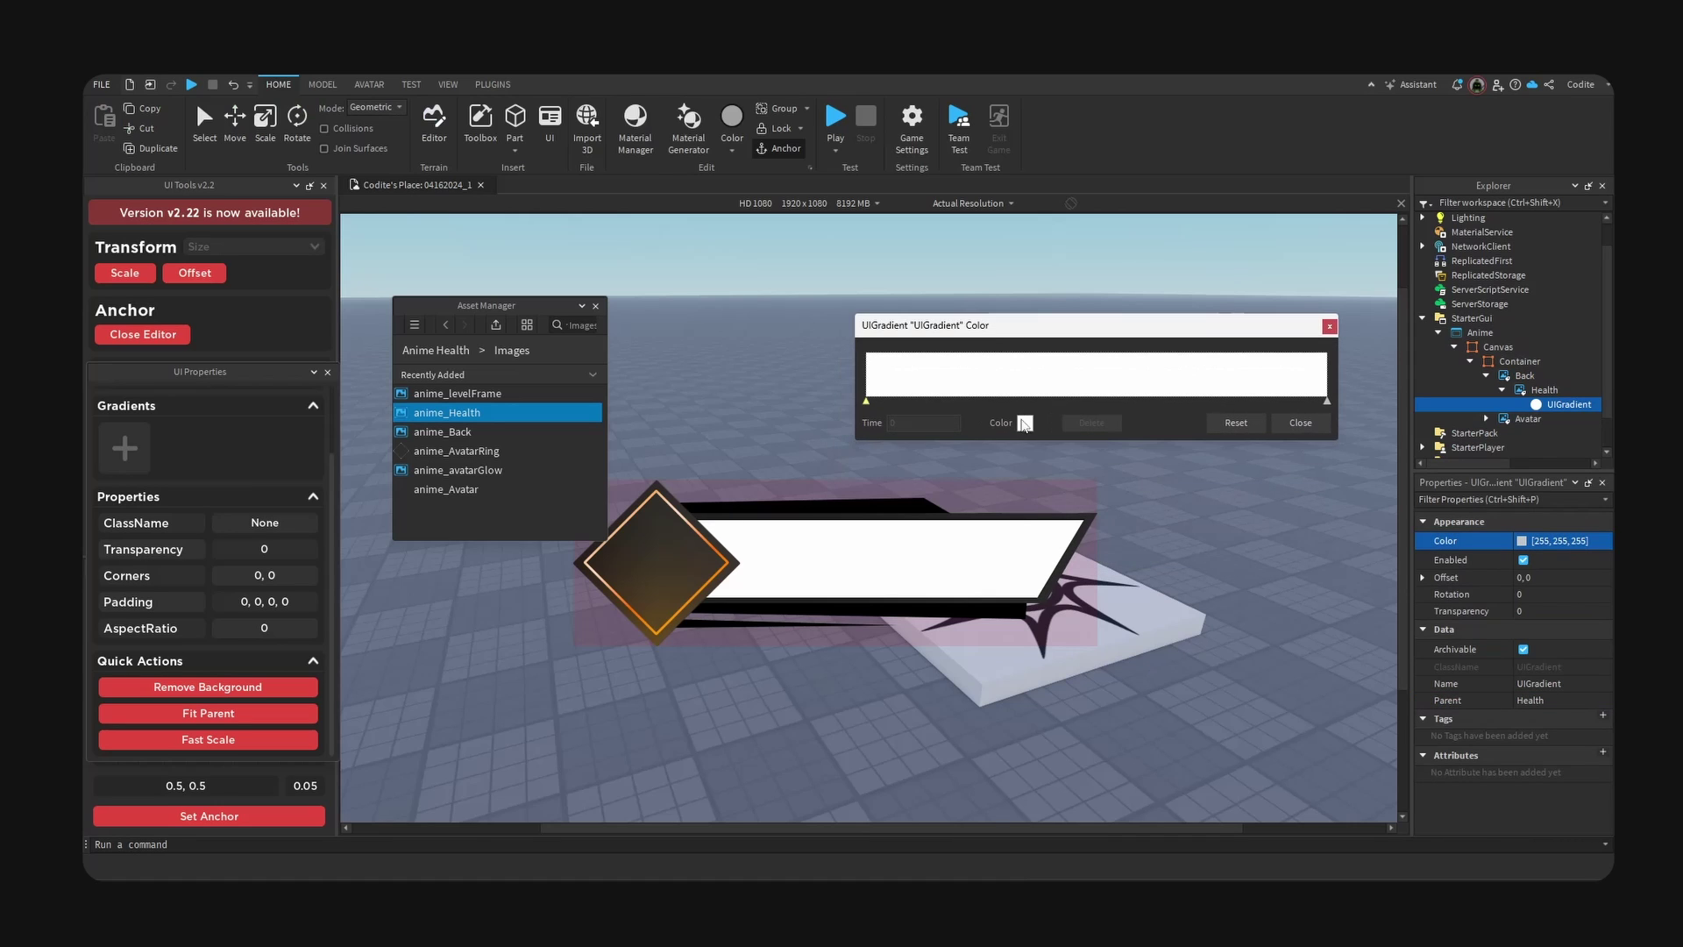
click(1023, 424)
mouse_move(1287, 419)
mouse_down()
mouse_move(1286, 447)
mouse_move(1287, 424)
mouse_move(1354, 448)
mouse_move(1285, 424)
mouse_up()
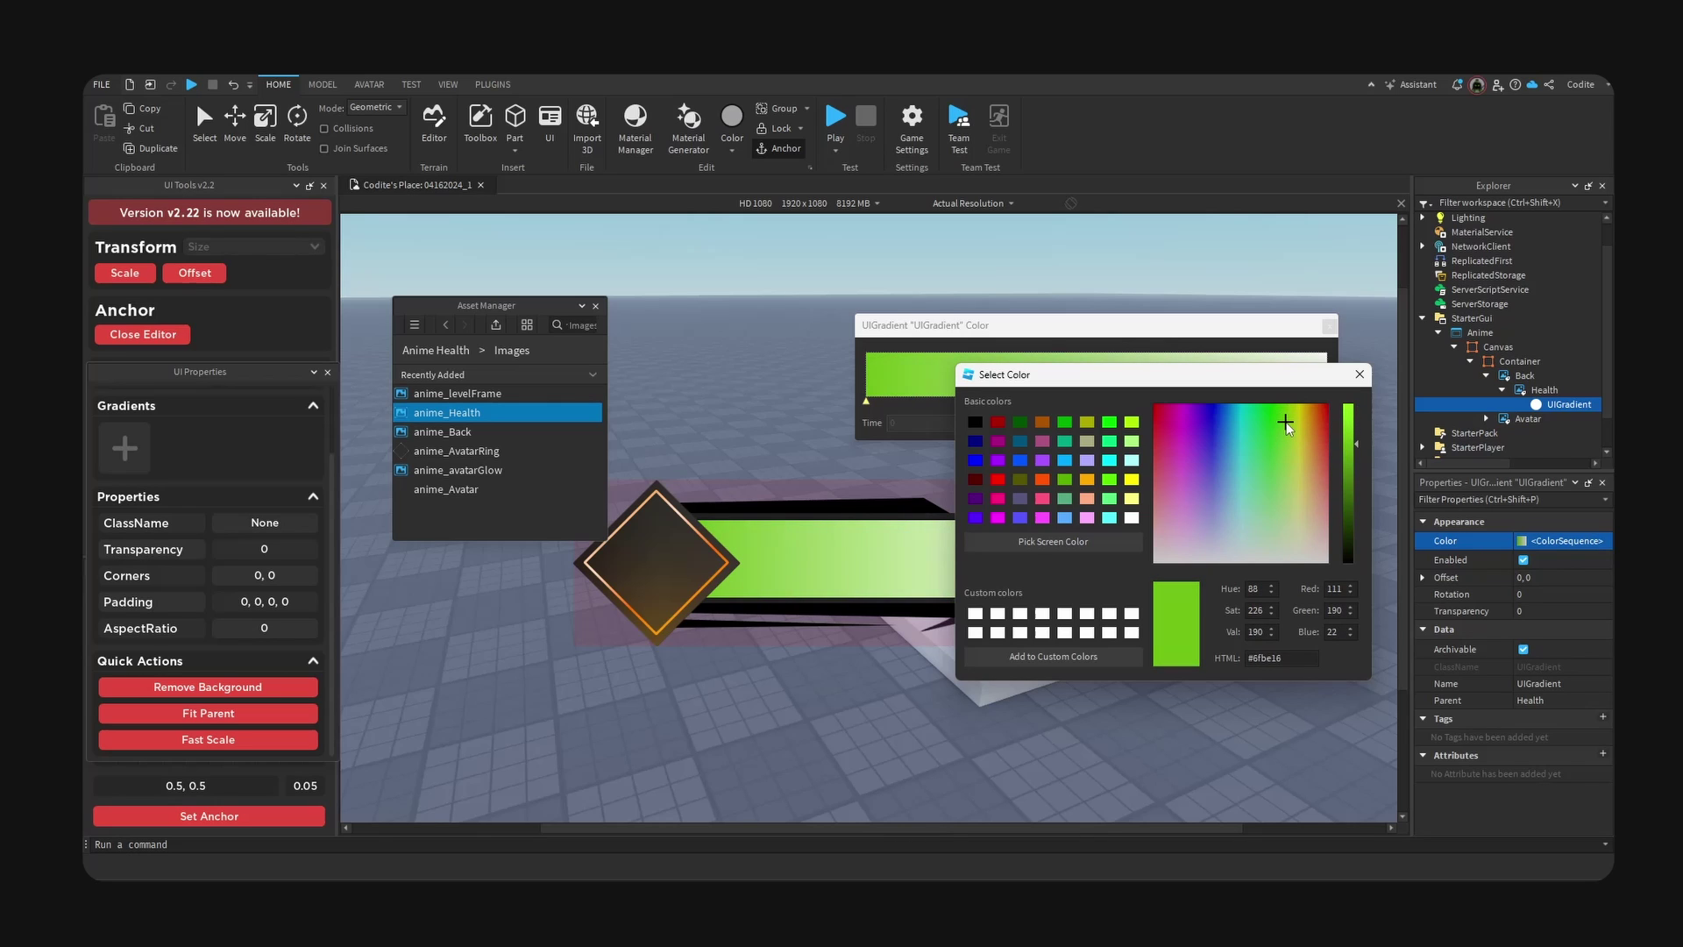
click(1360, 374)
- Set the Health gradient's end color to a brighter, less saturated light green based on the green sampled from the bar
click(1327, 402)
click(1041, 423)
drag(974, 315, 1411, 348)
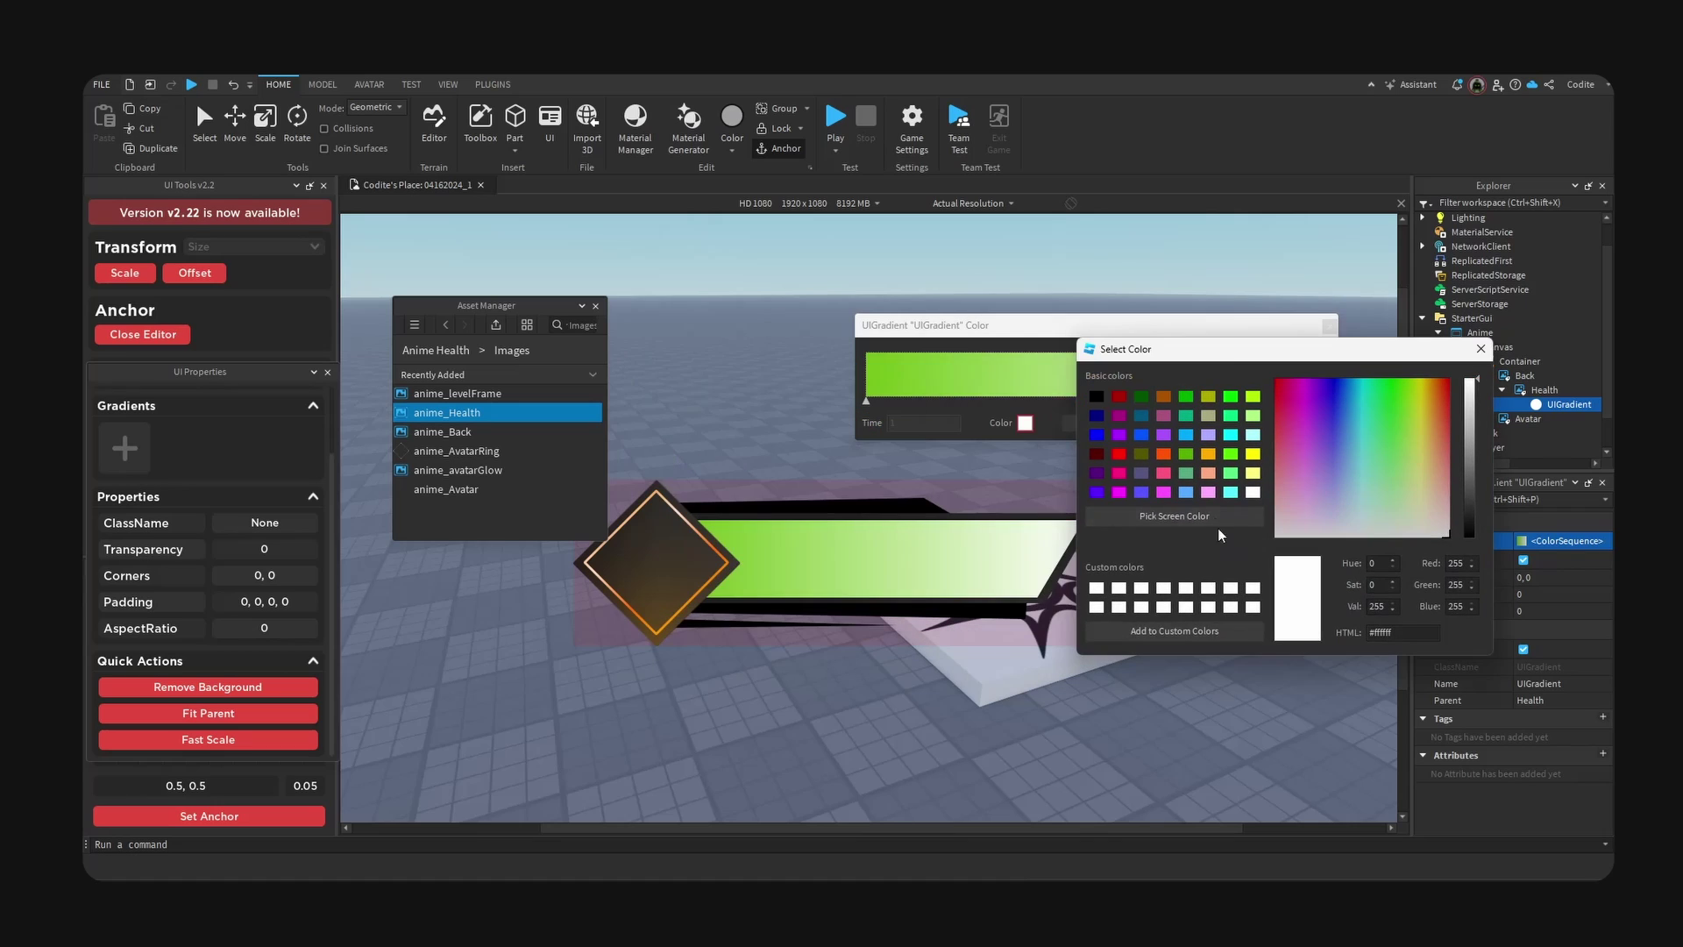
click(1209, 519)
click(734, 531)
click(1473, 396)
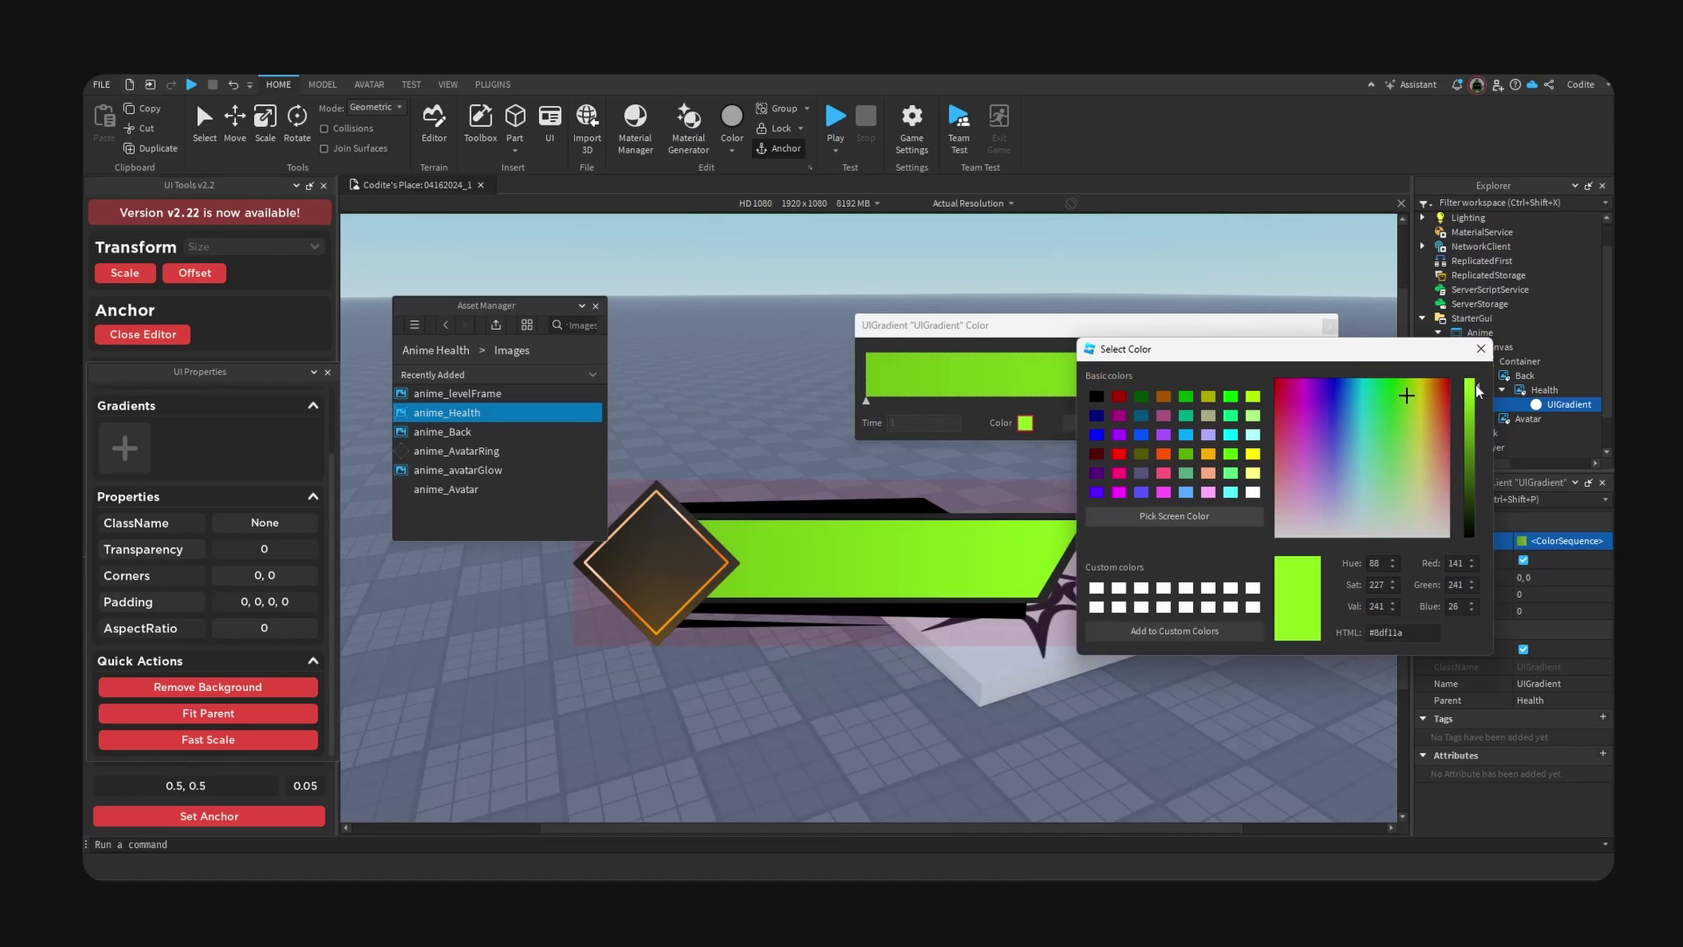
click(1405, 442)
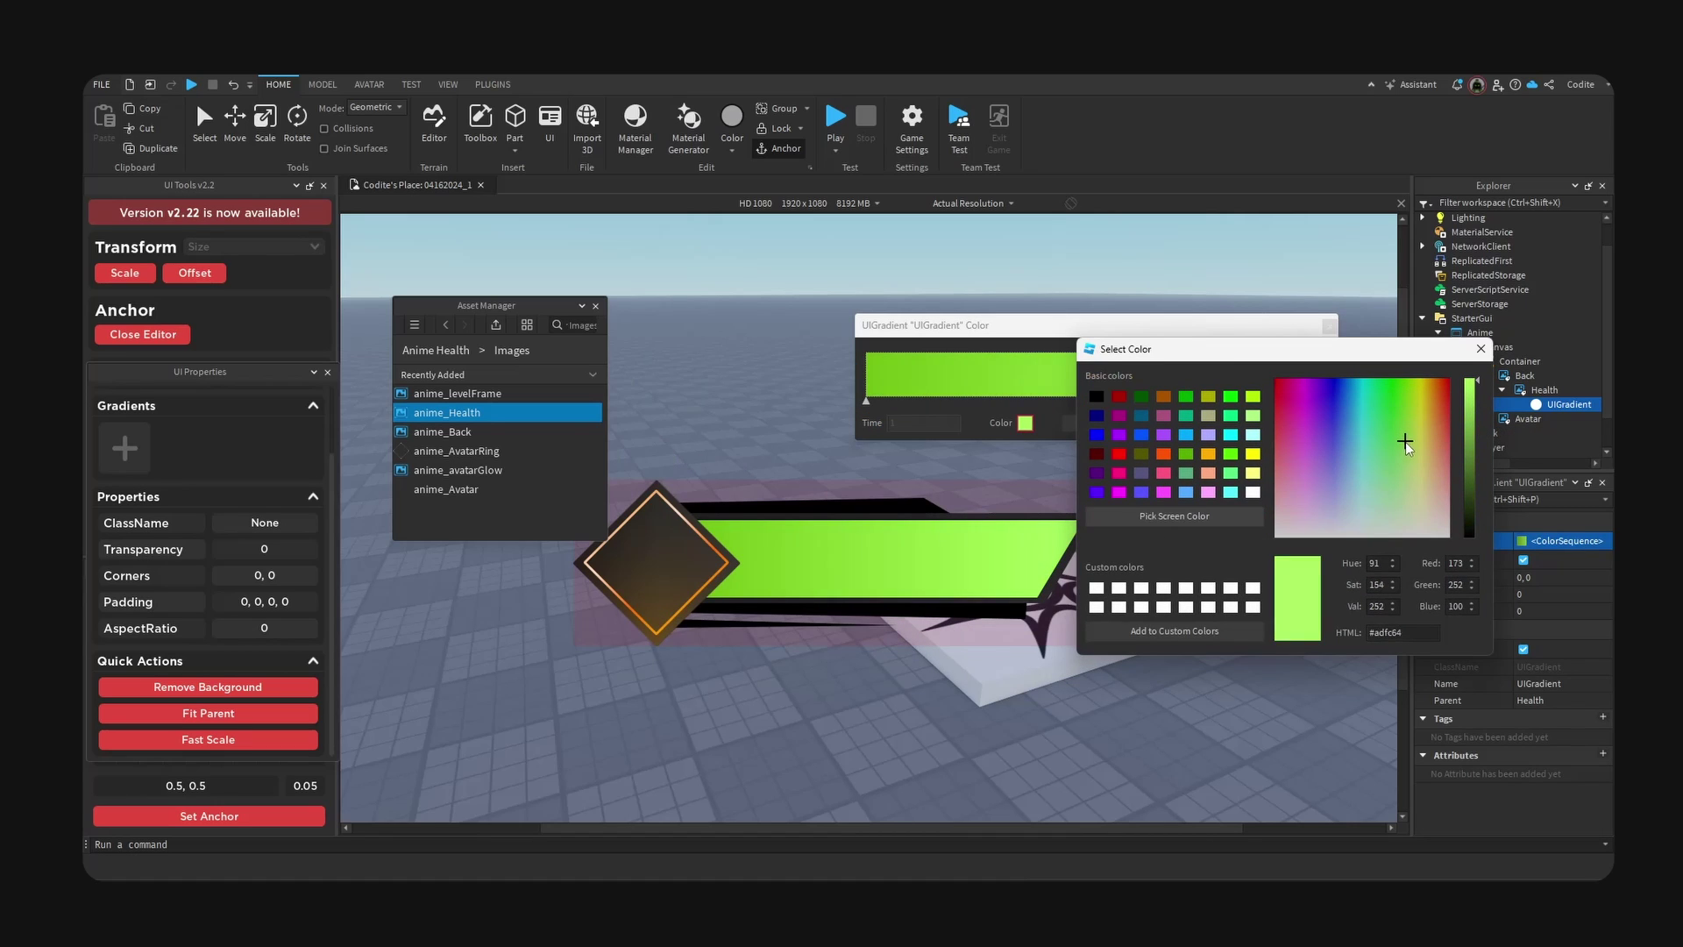
drag(1407, 453, 1402, 454)
click(1479, 349)
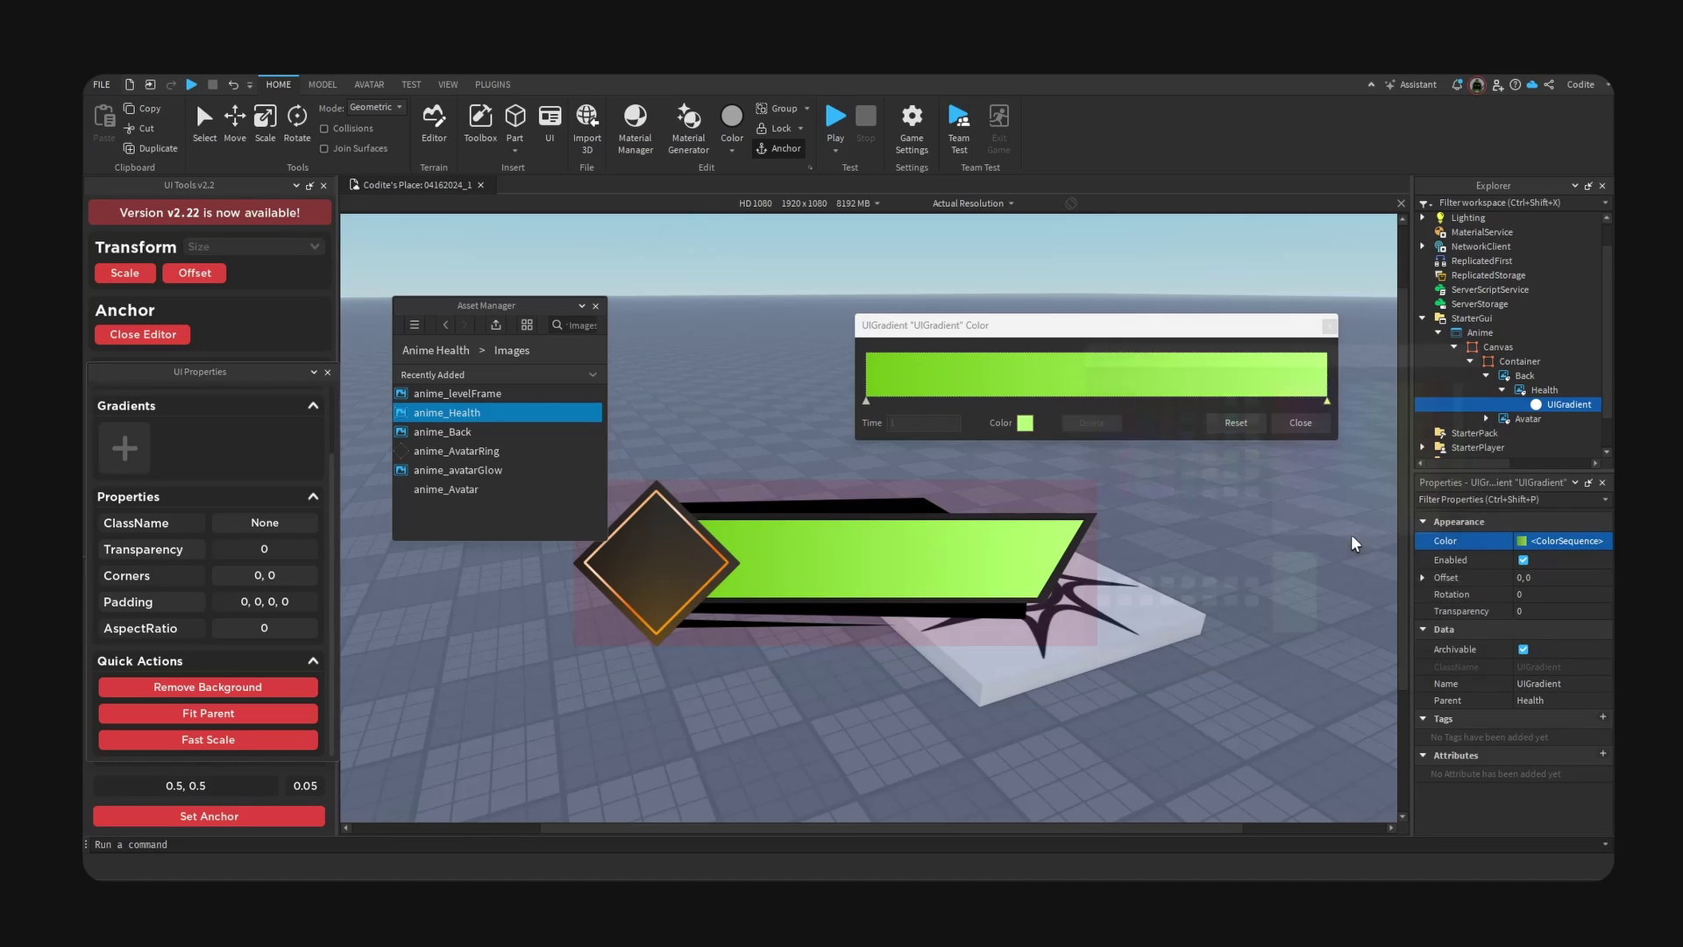
click(1309, 424)
- Try rotations of -90 and 45 on the Health gradient, and set its rotation to -25
right_drag(1183, 599, 1087, 657)
click(1583, 598)
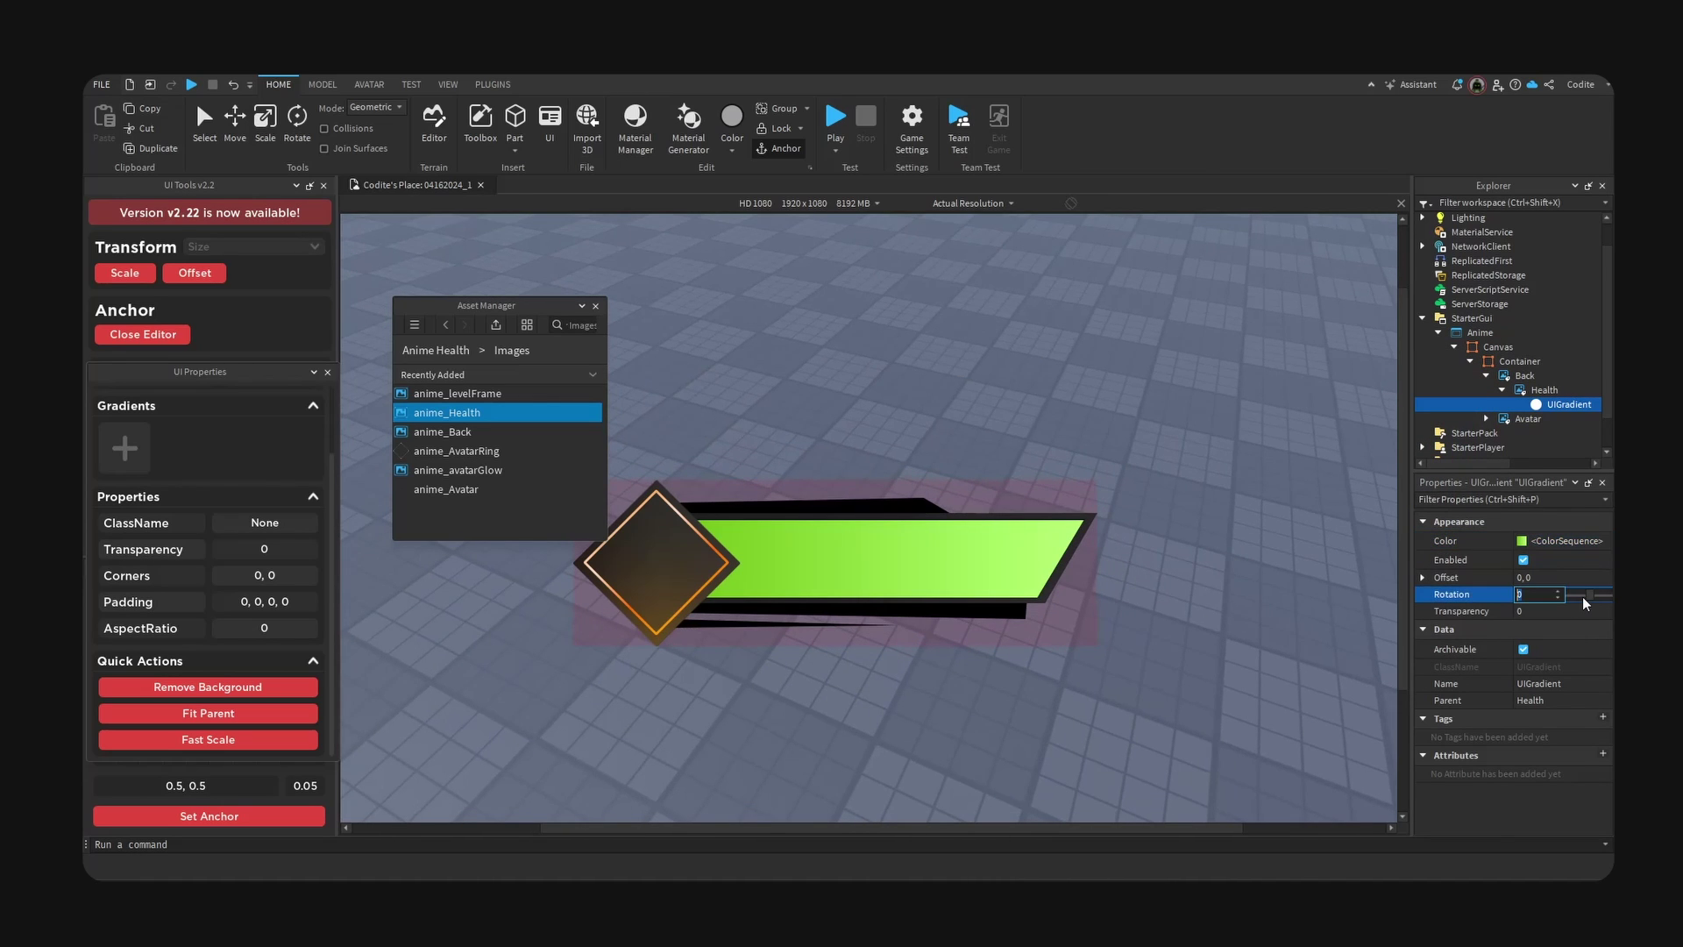
text(-90)
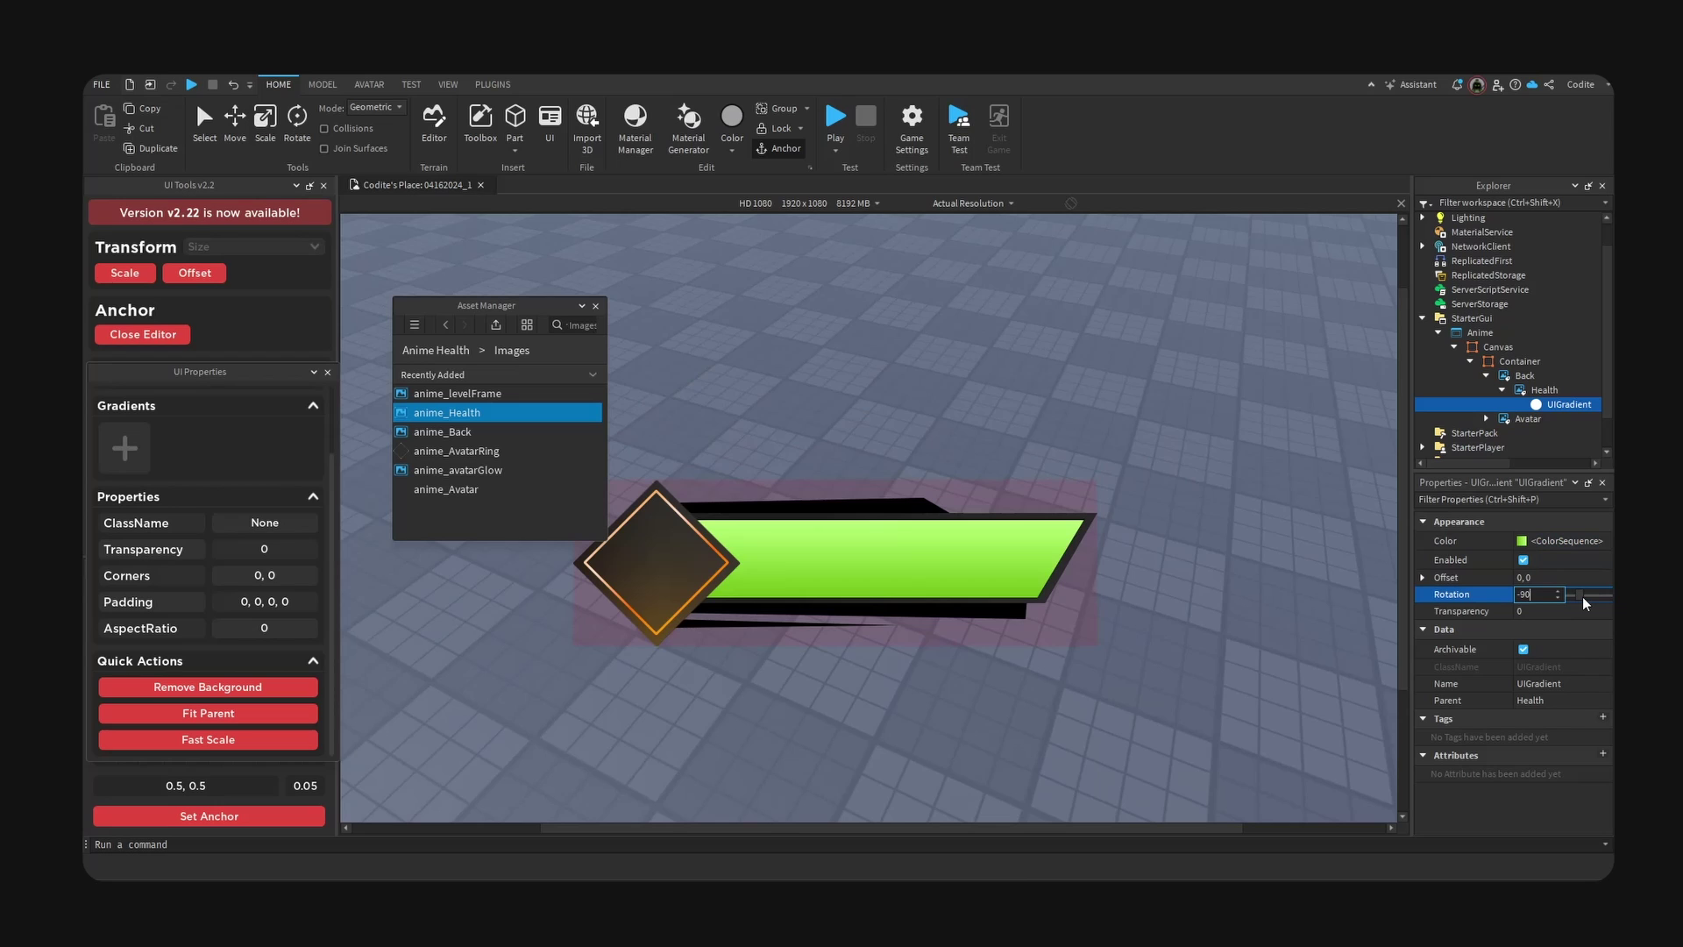
key(BackSpace)
key(BackSpace)
key(BackSpace)
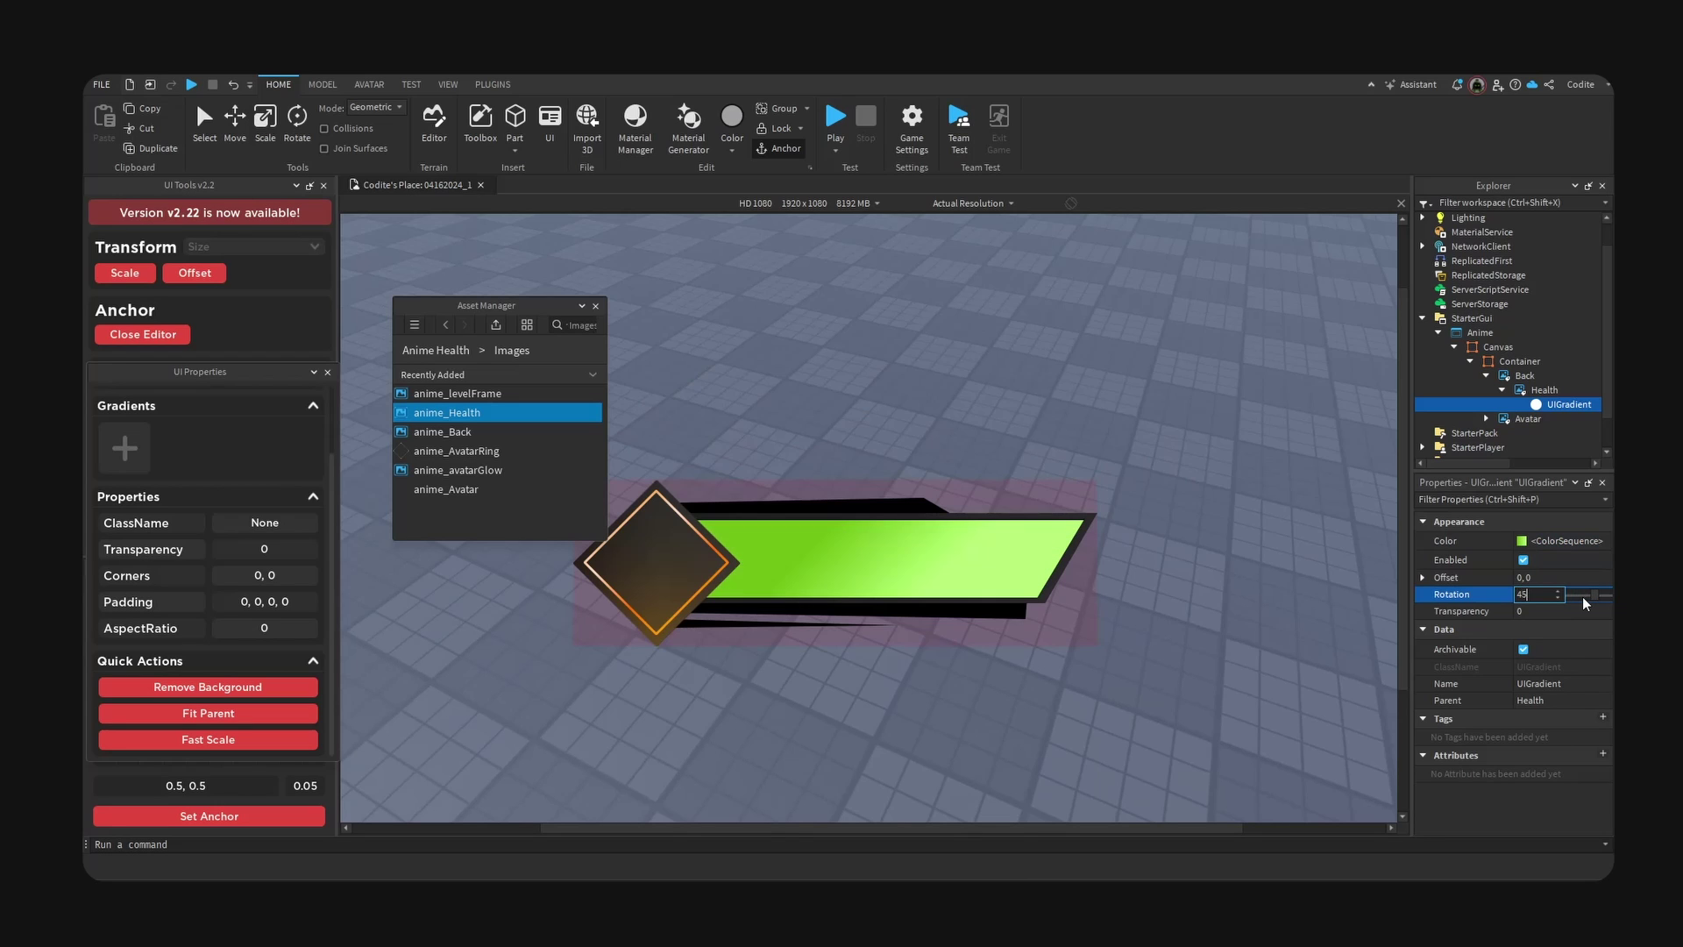
text(4-25)
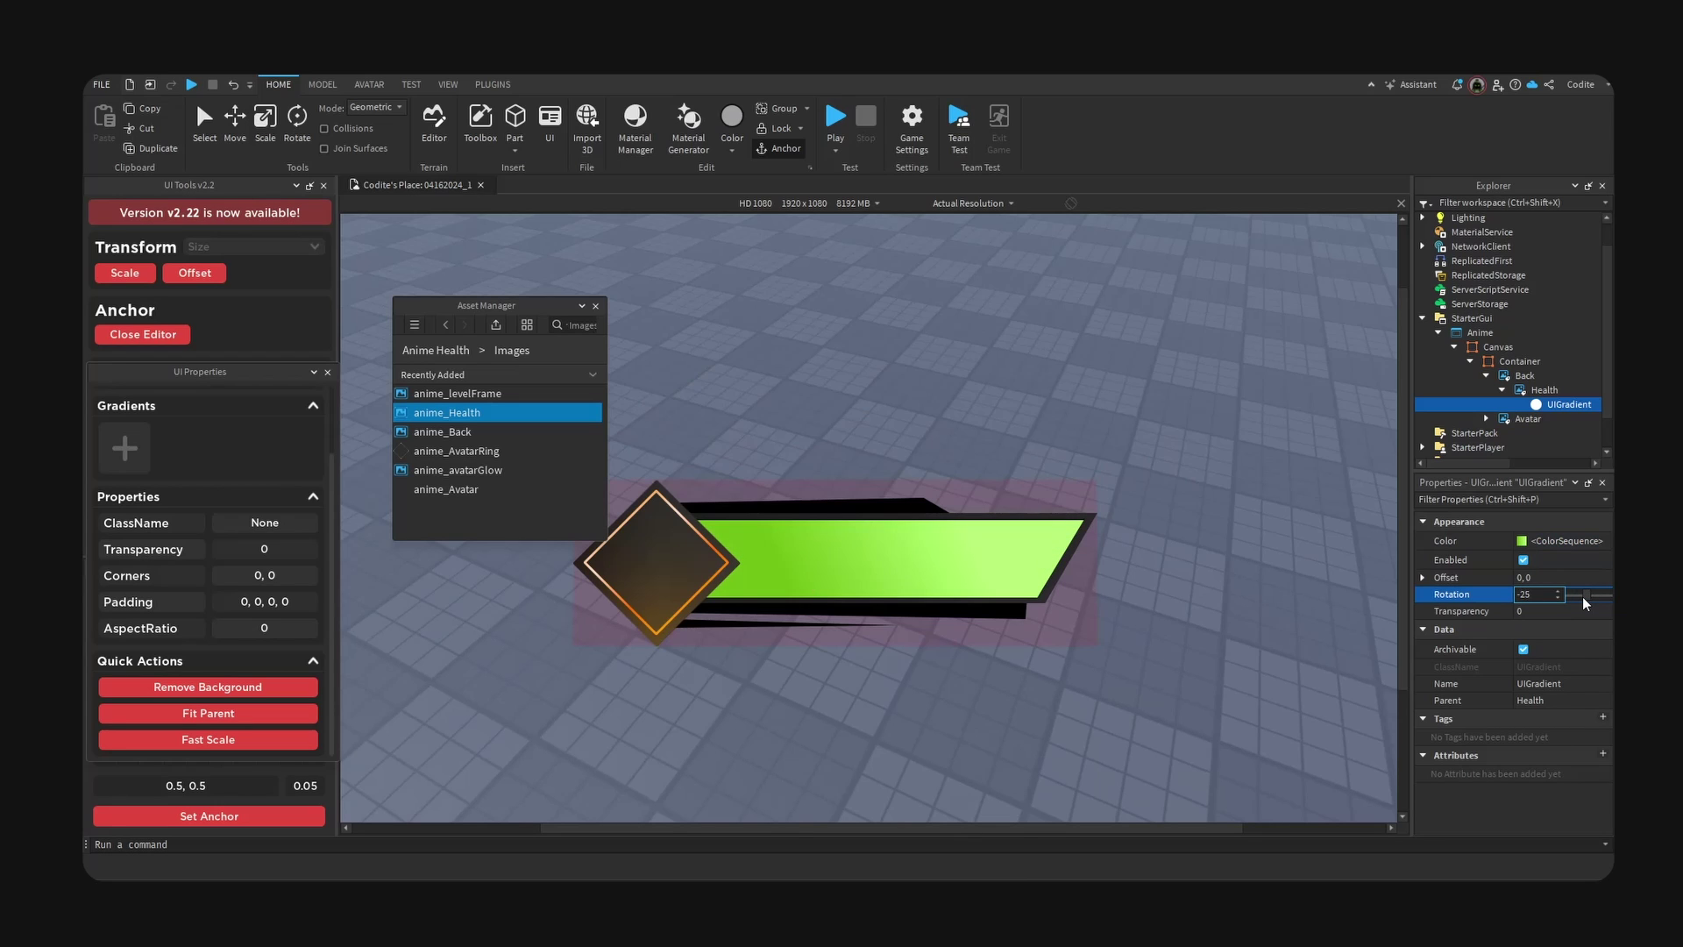
key(Return)
right_drag(1221, 491, 1211, 505)
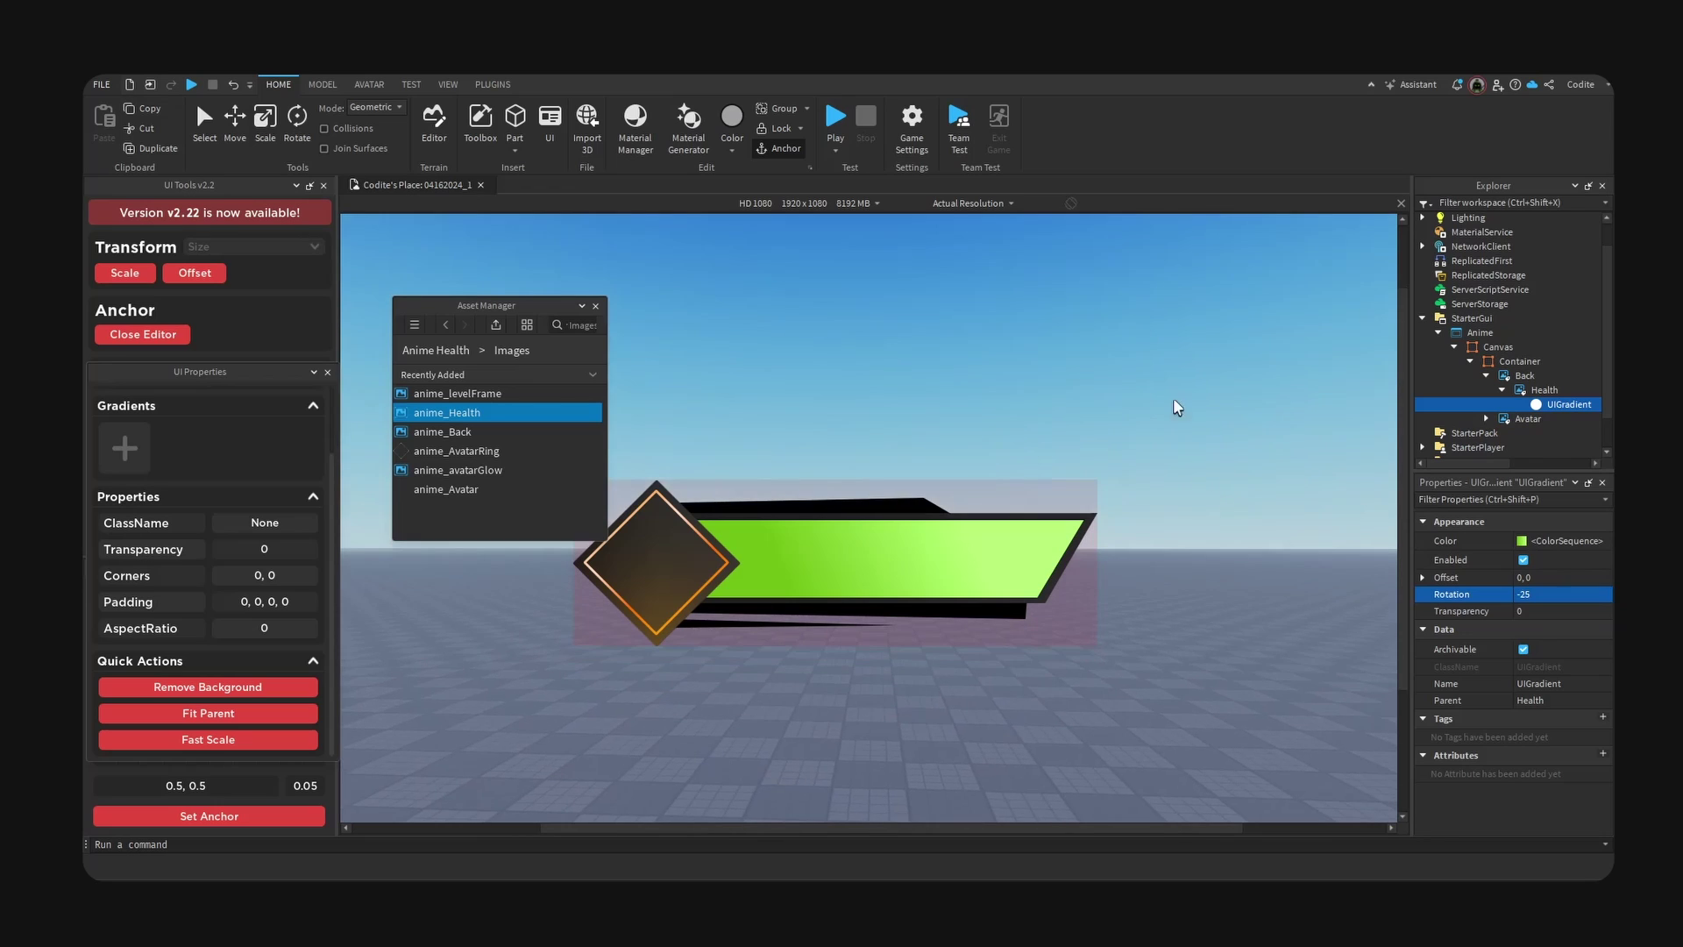
- Fit the interface preview to the window, remove the Container frame's red background, and close the Asset Manager
click(973, 203)
click(929, 240)
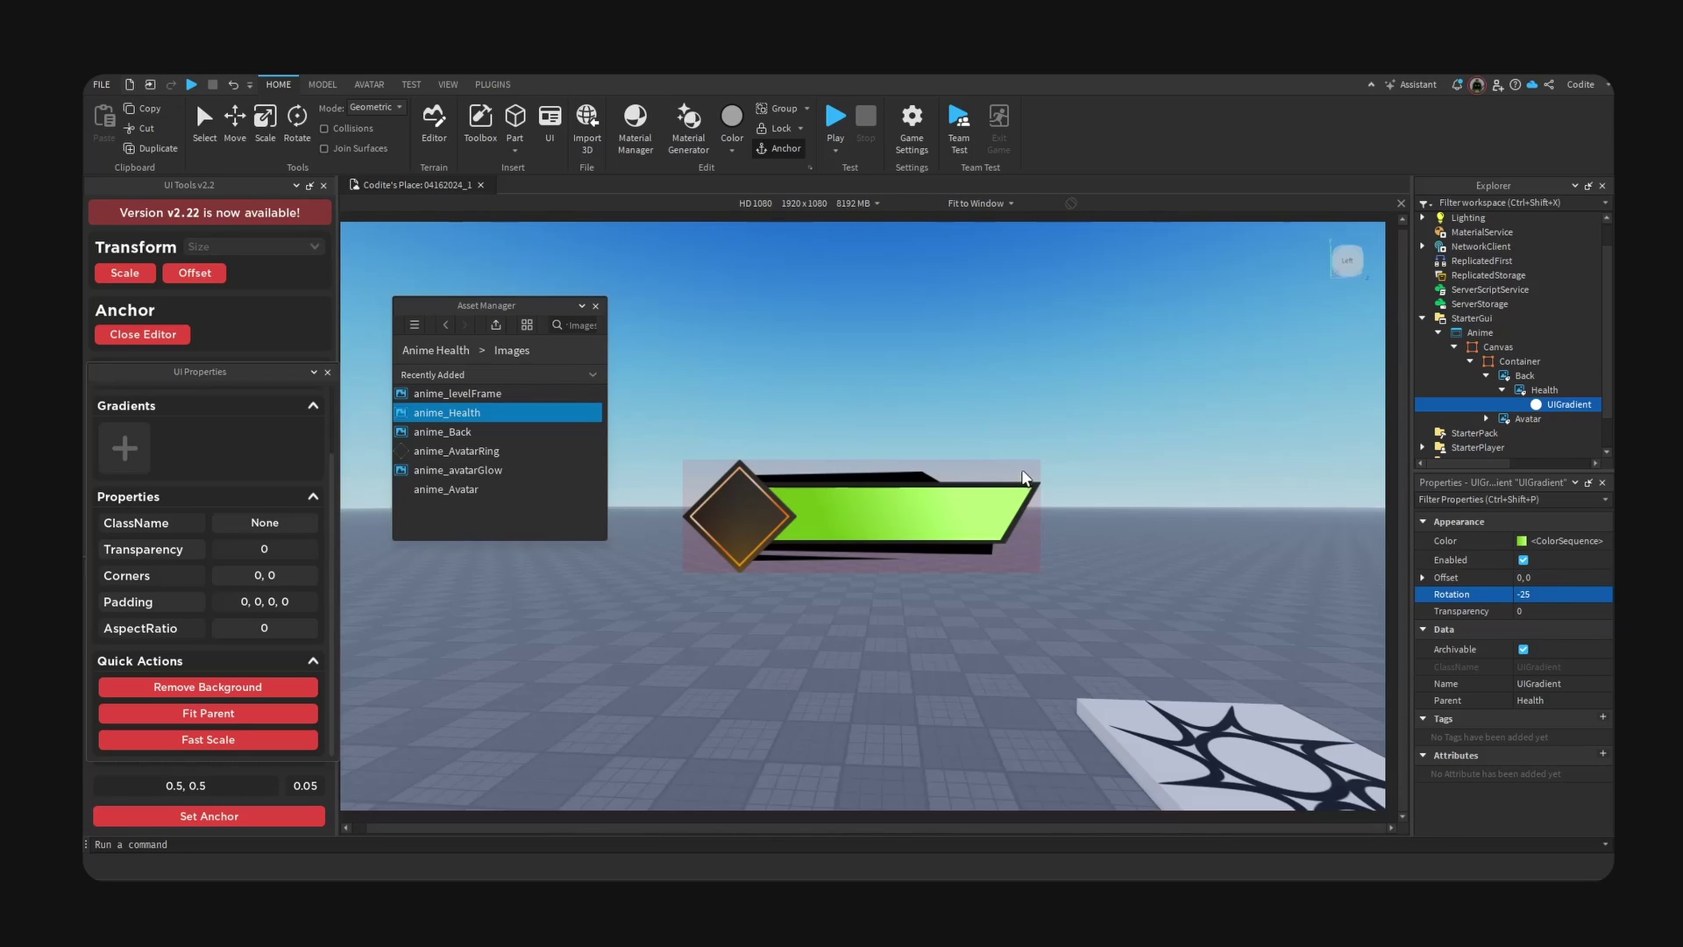
click(1023, 478)
click(273, 688)
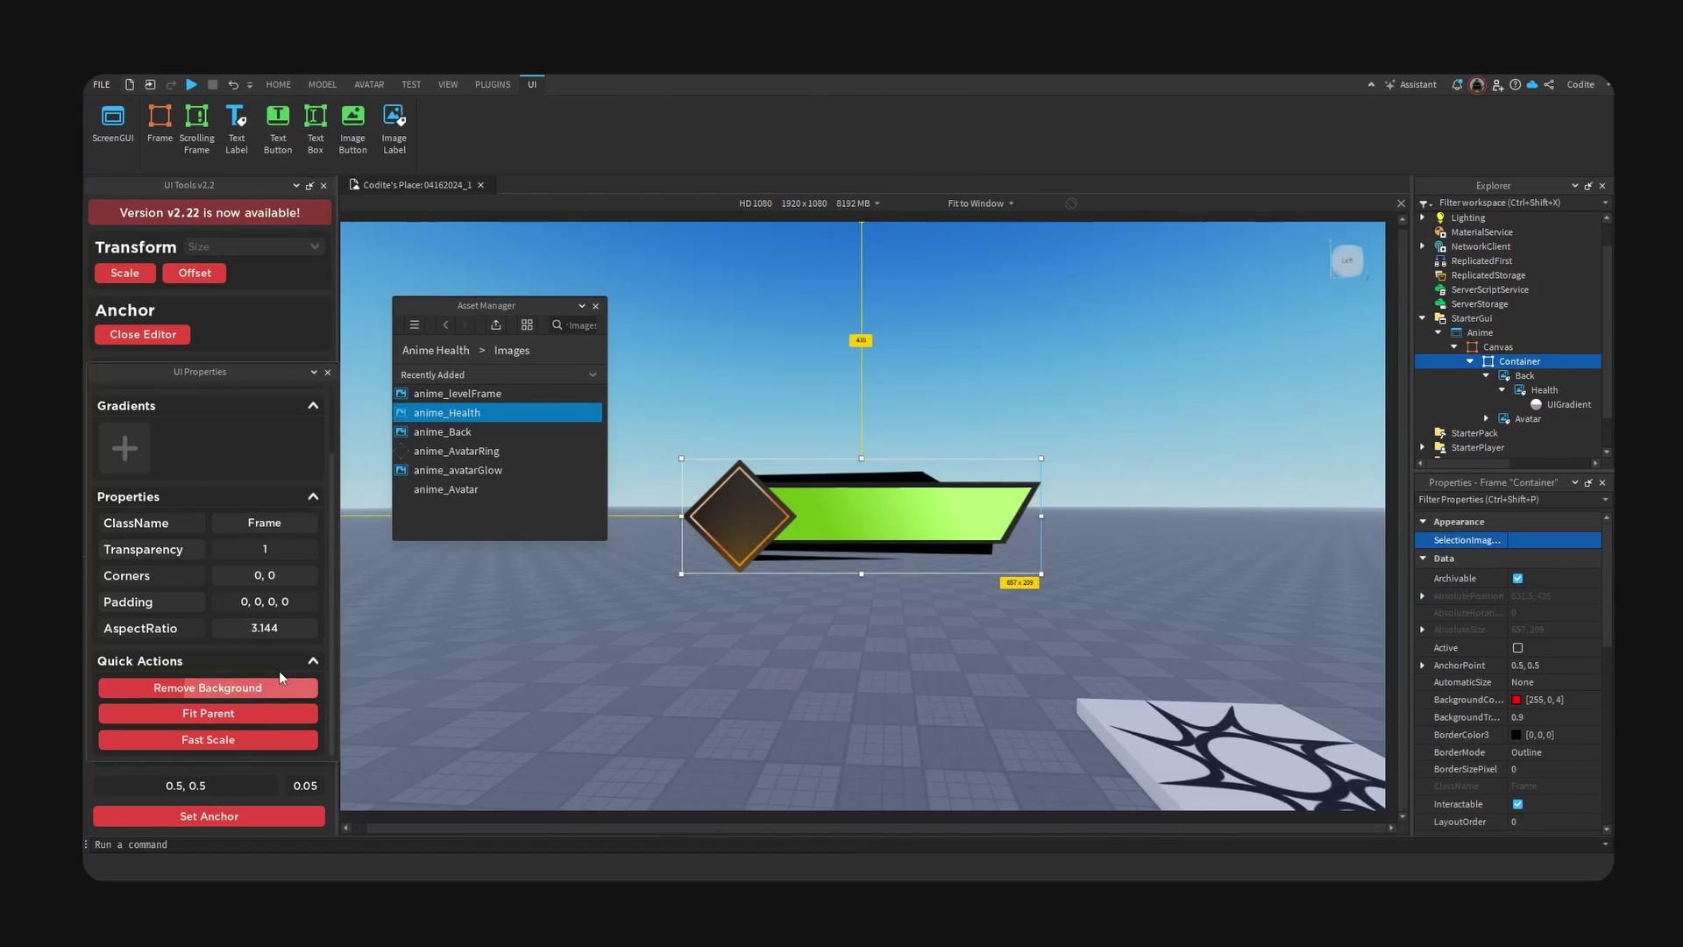
click(596, 307)
- Select the Container, Back, Health, Avatar, Glow and Ring objects together and convert them to scale
click(770, 488)
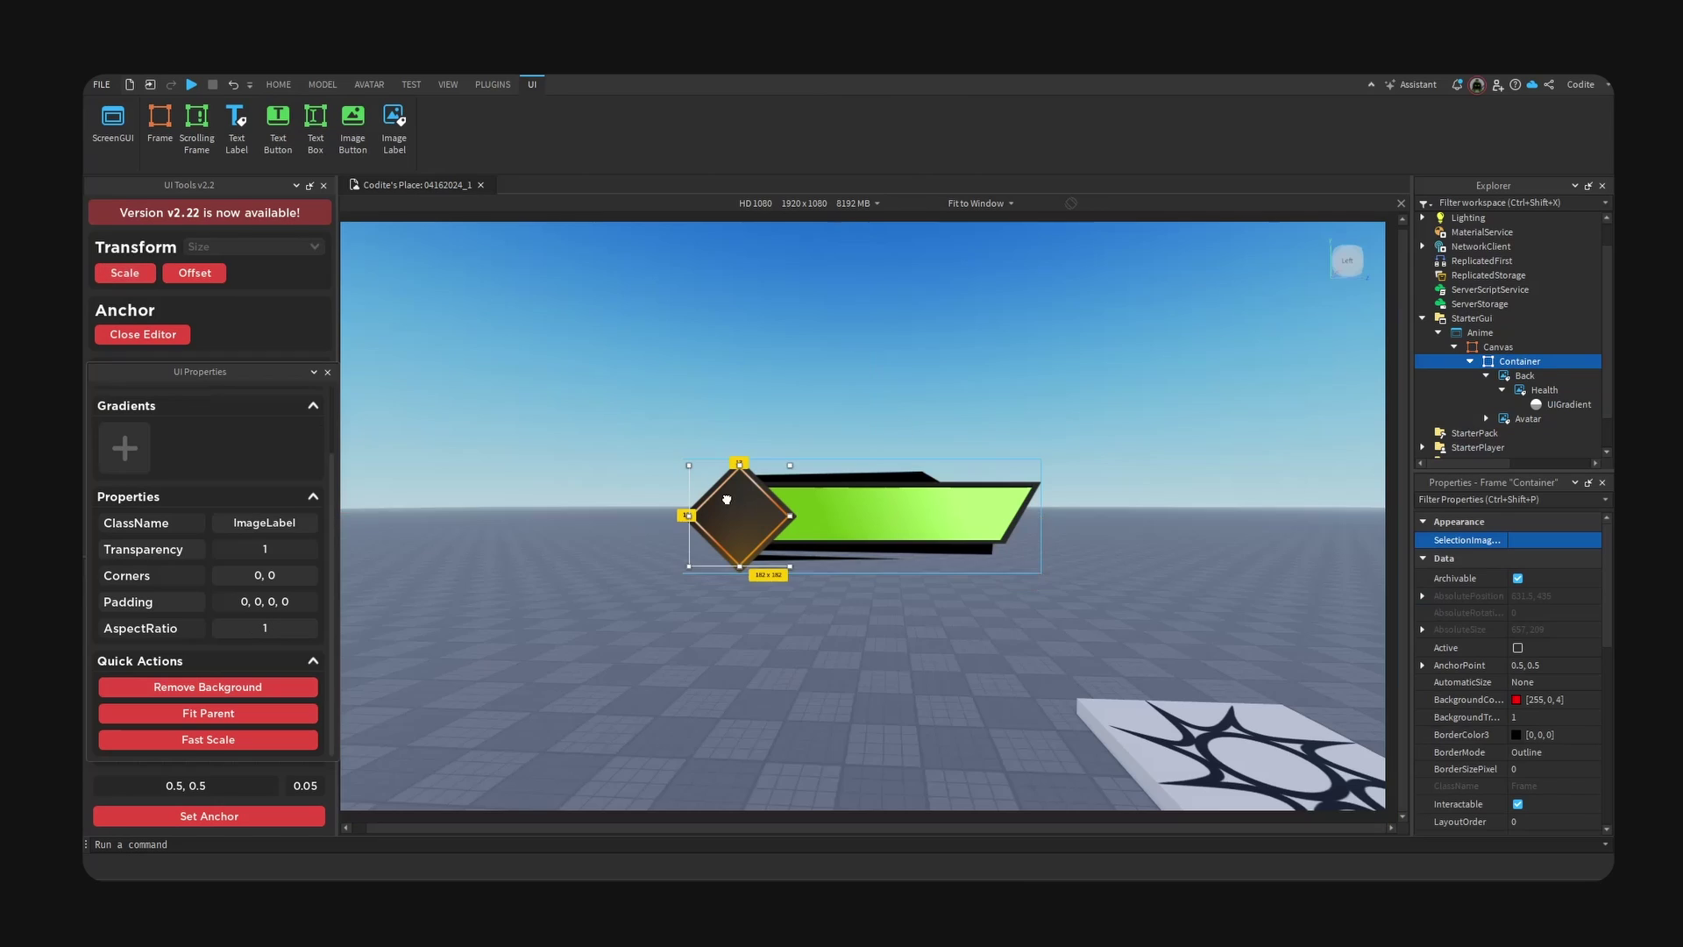
ctrl+click(1541, 422)
ctrl+click(1529, 394)
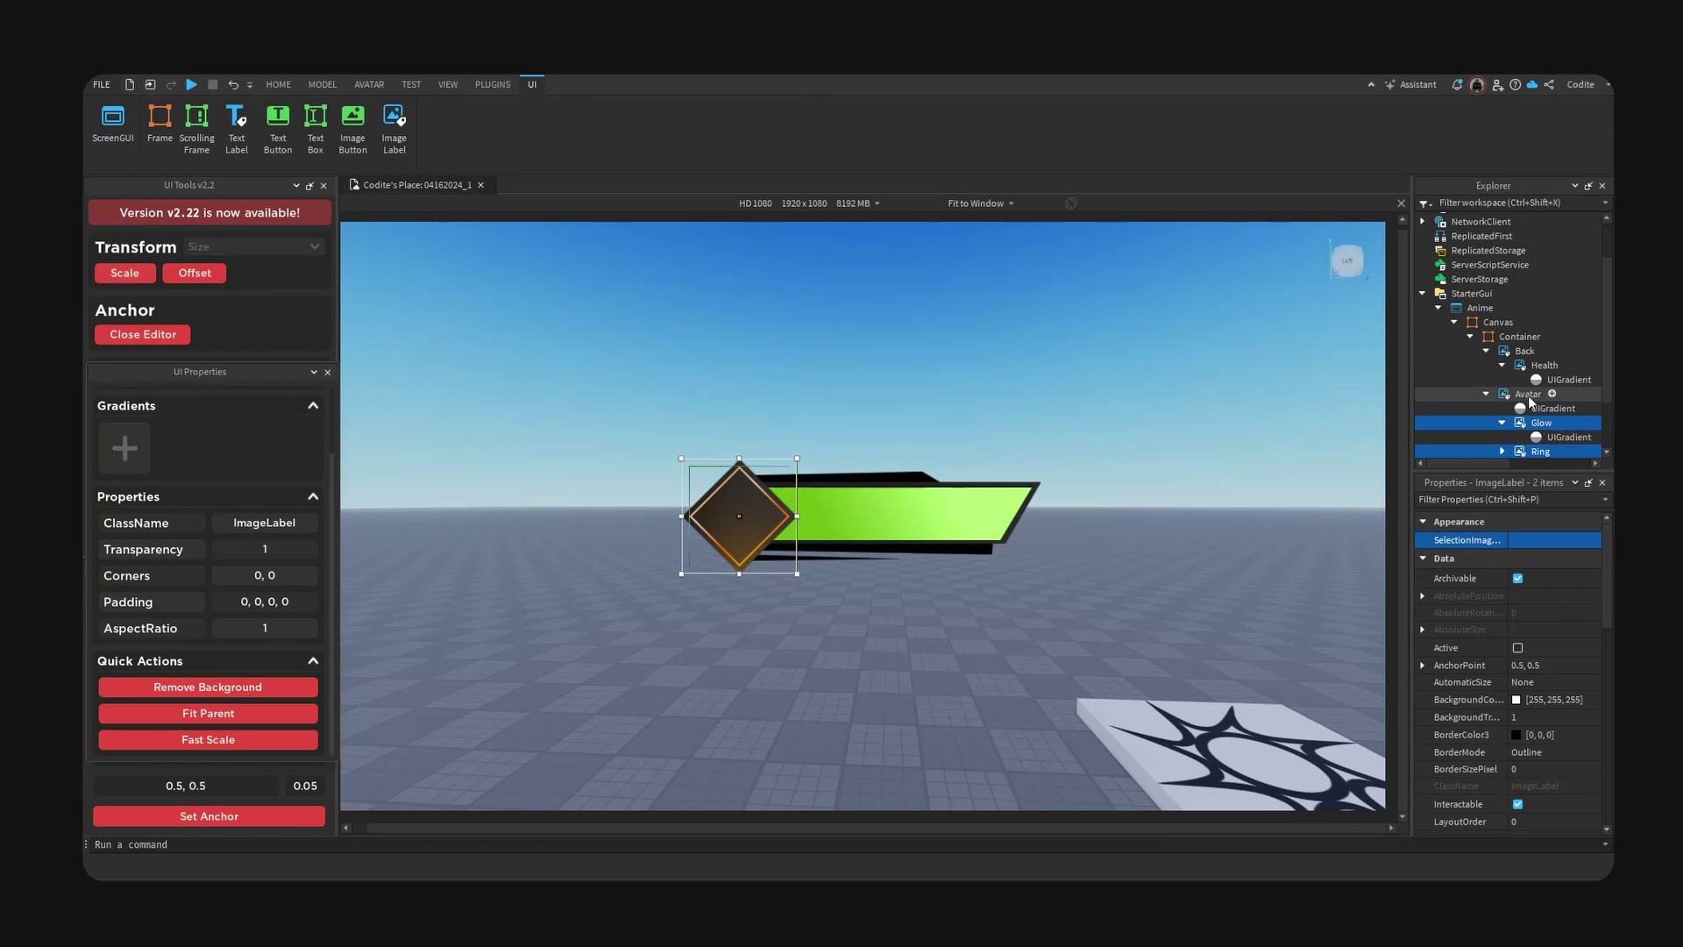
ctrl+click(1540, 365)
ctrl+click(1516, 351)
ctrl+click(1519, 336)
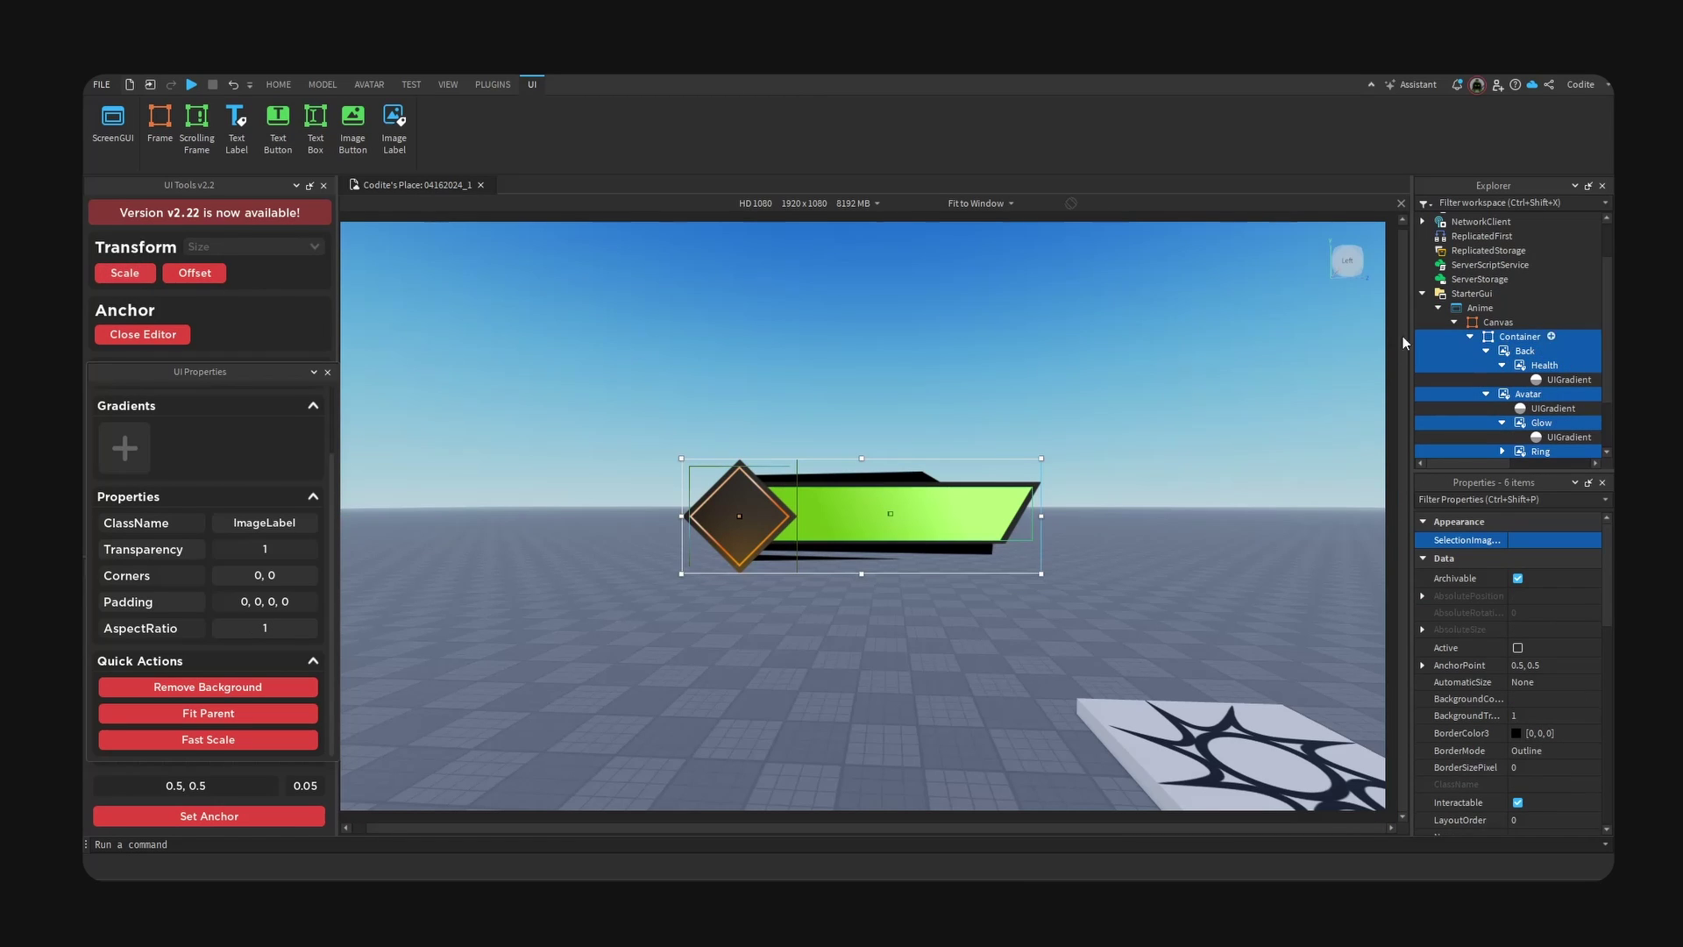
click(126, 274)
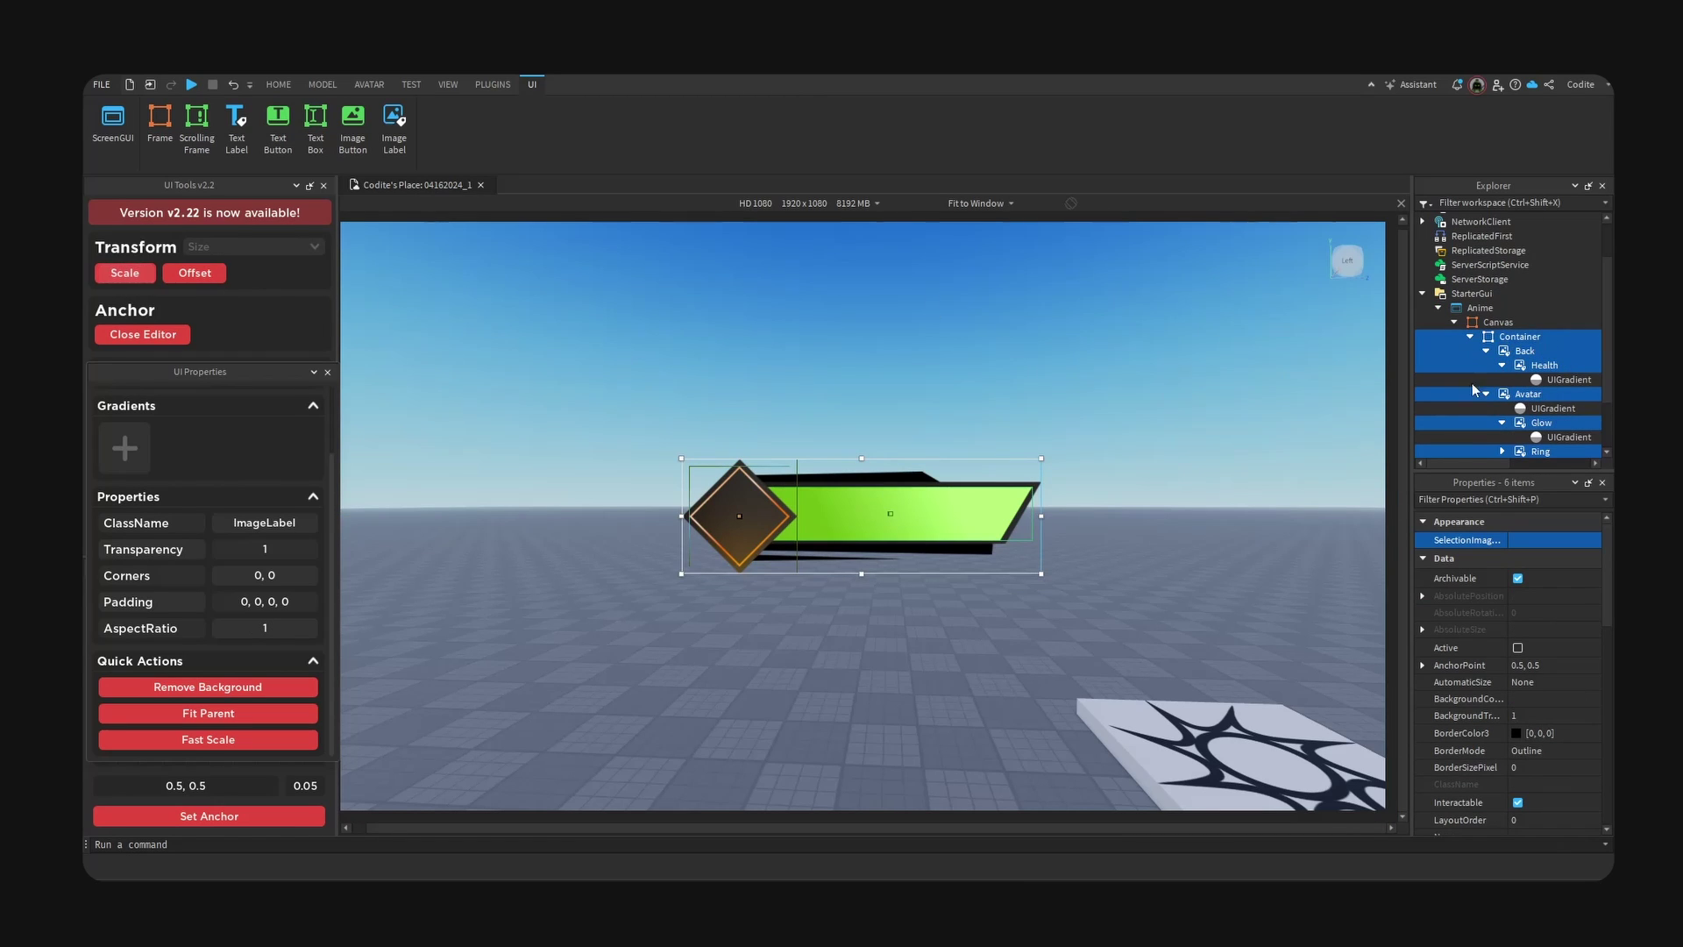
- Preview the interface at actual resolution and on iPhone 6, and return to HD 1080 fitted to the window
click(987, 334)
click(981, 204)
click(959, 236)
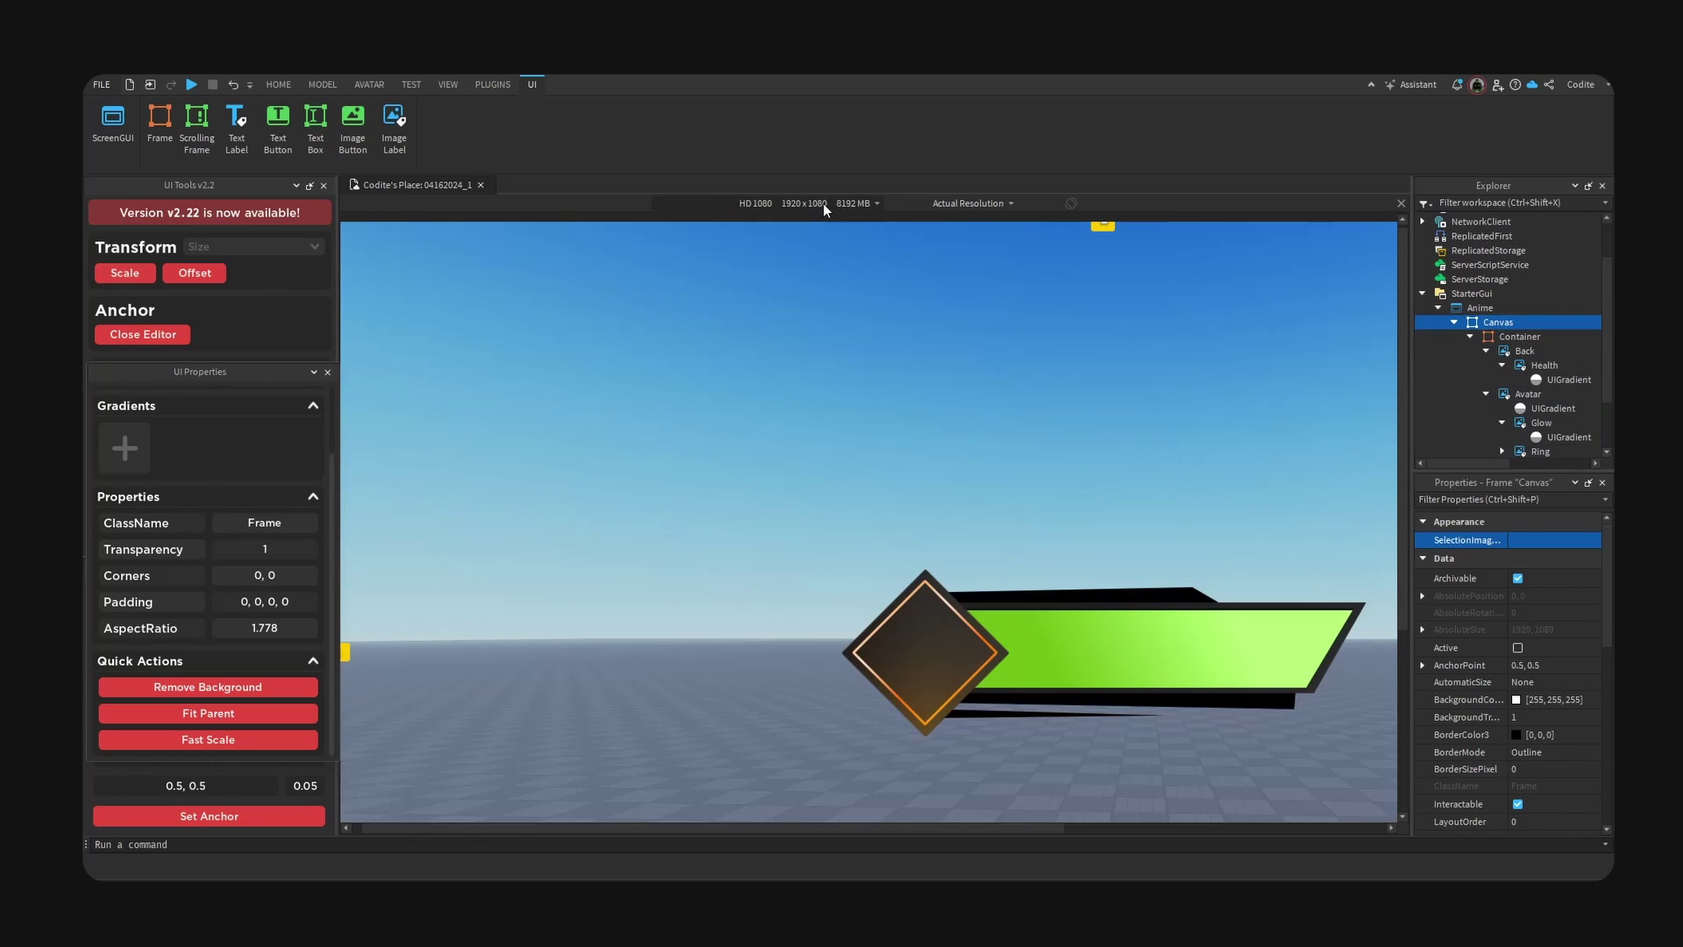
click(823, 203)
click(793, 282)
click(799, 211)
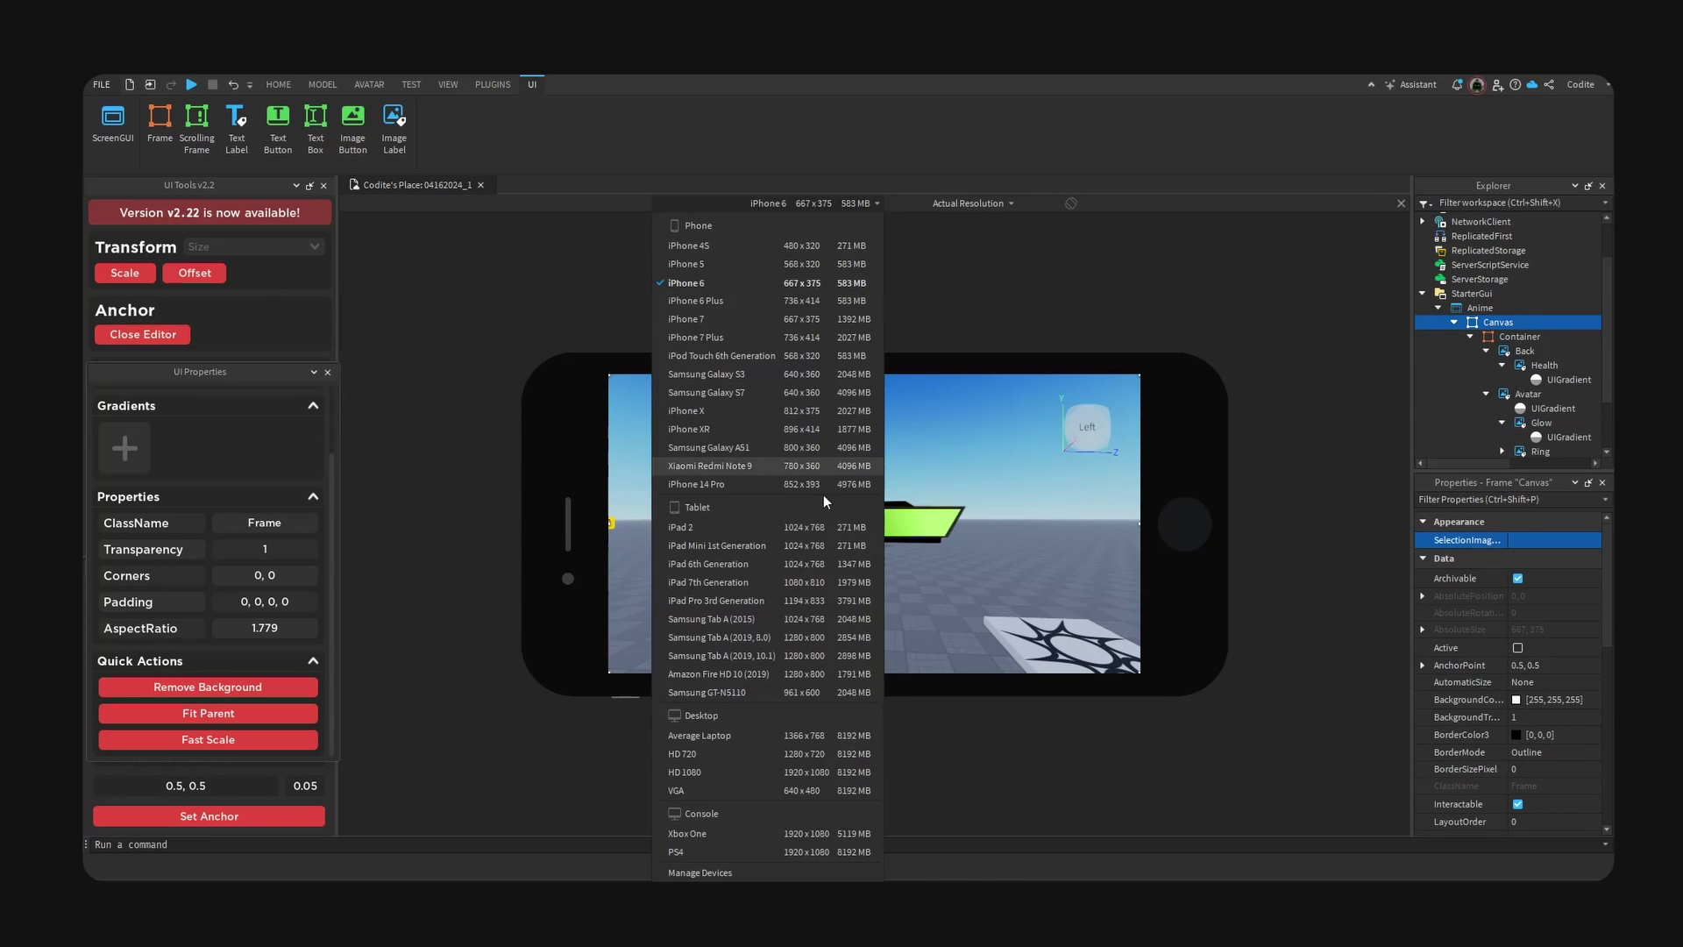
click(729, 775)
click(967, 203)
click(971, 258)
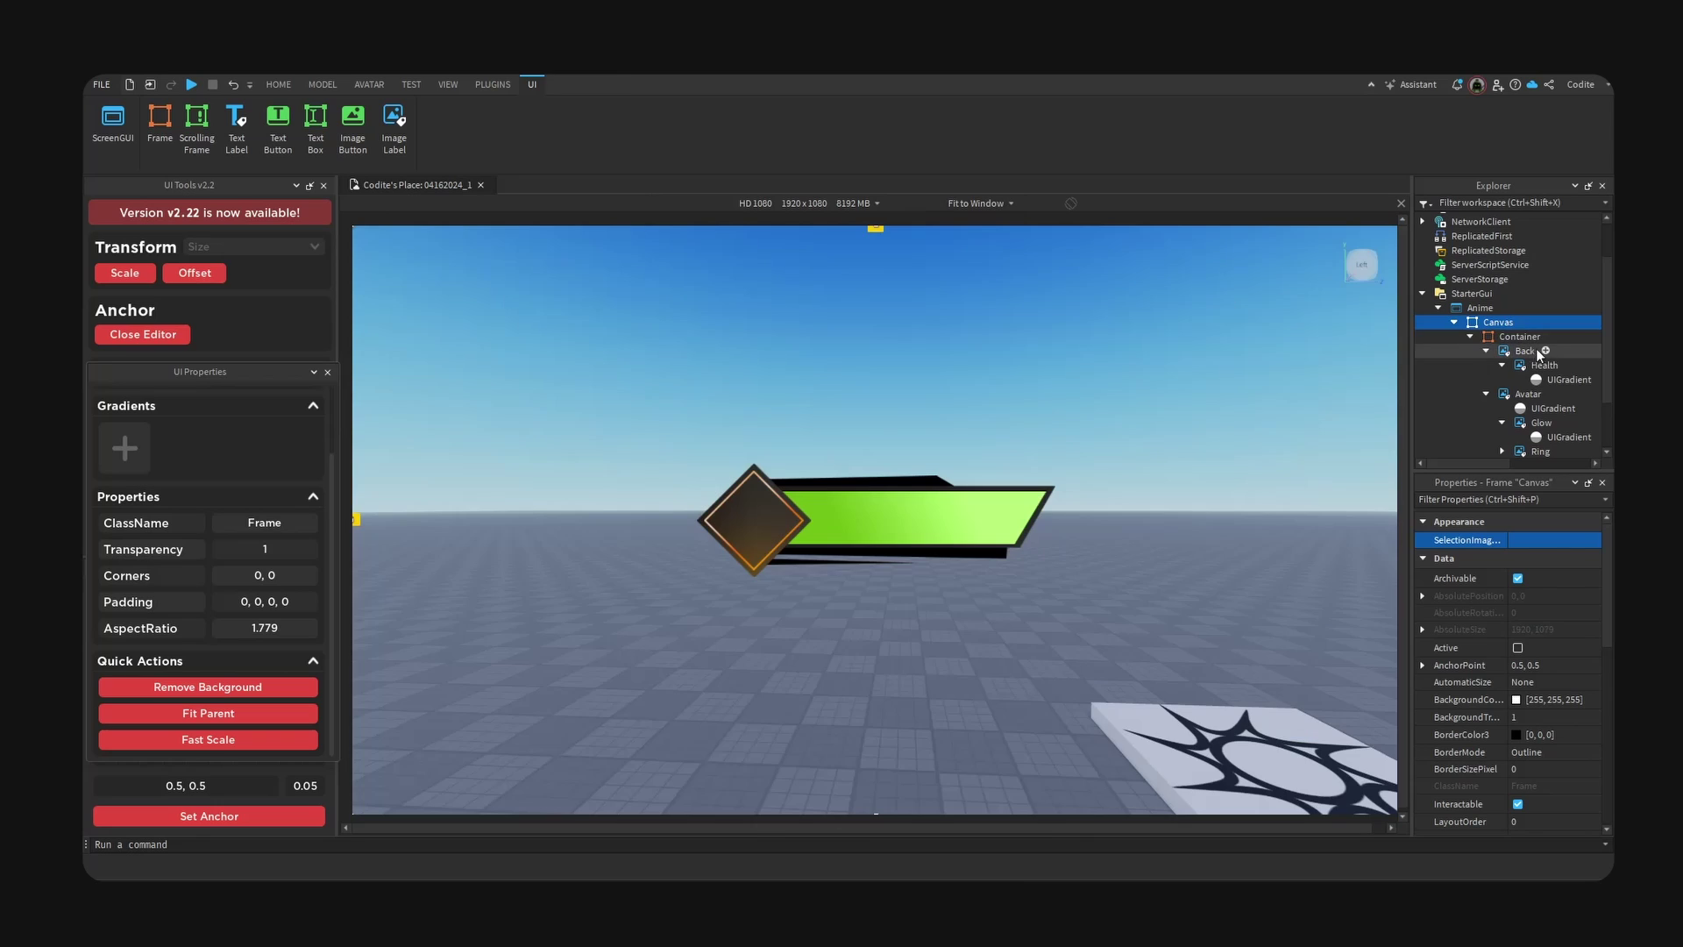
- Collapse the Container frame's hierarchy and set its position to {0.15, 0},{0.15, 0}
click(1490, 337)
click(1469, 335)
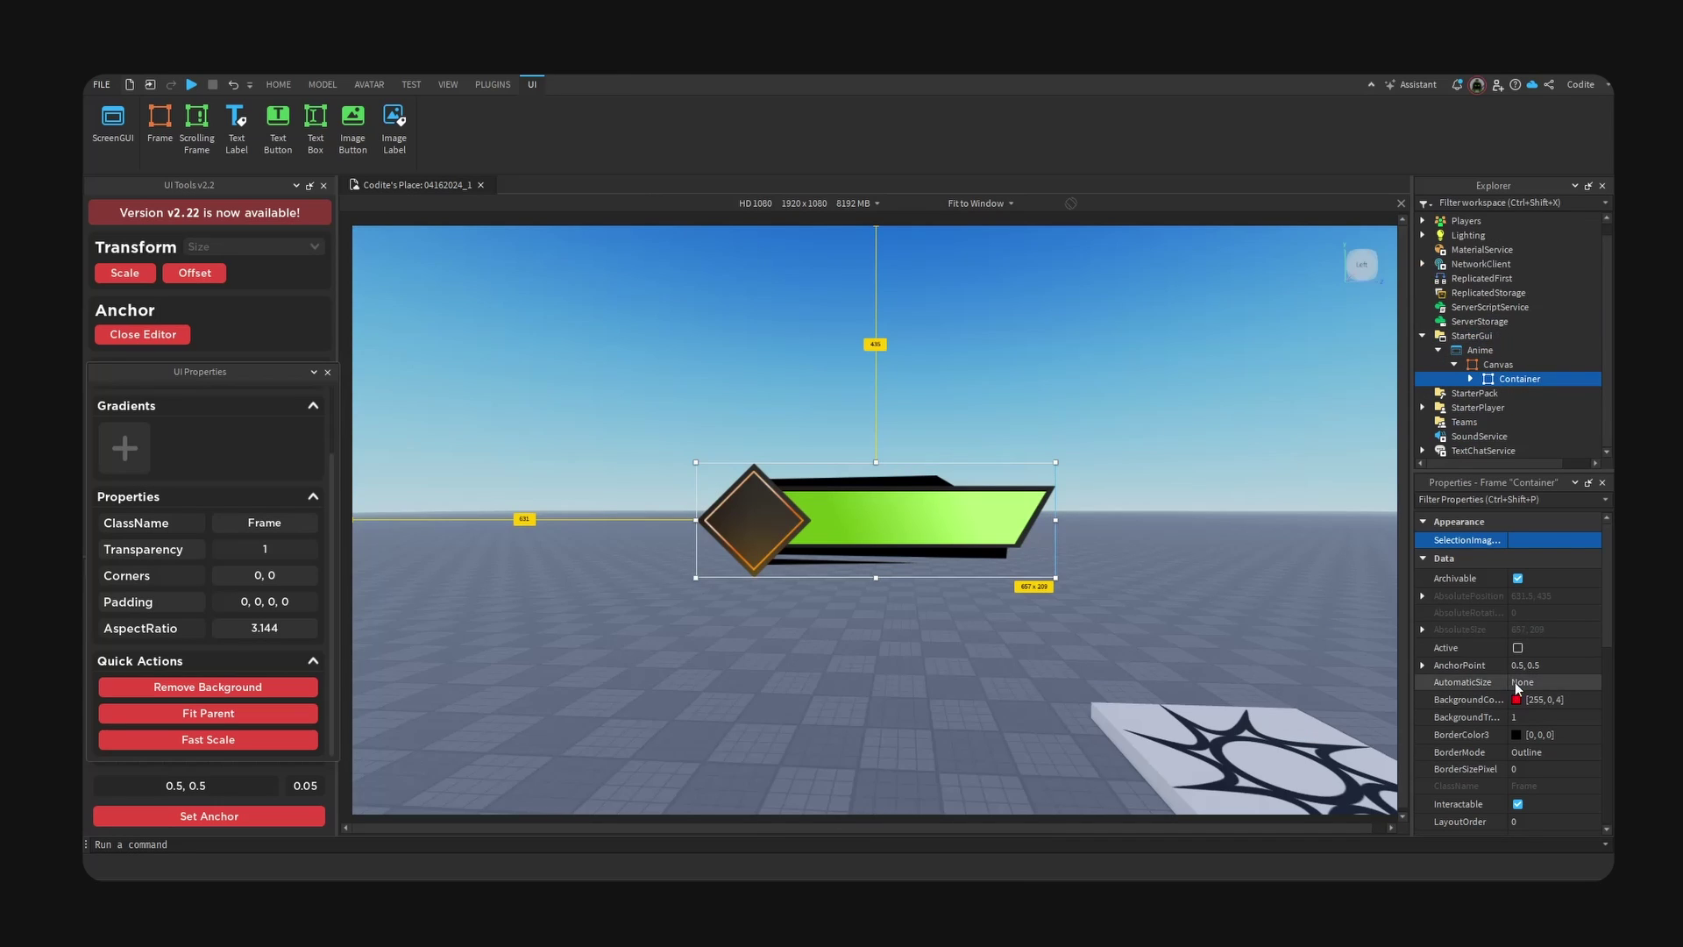
scroll(1558, 675, down, 3)
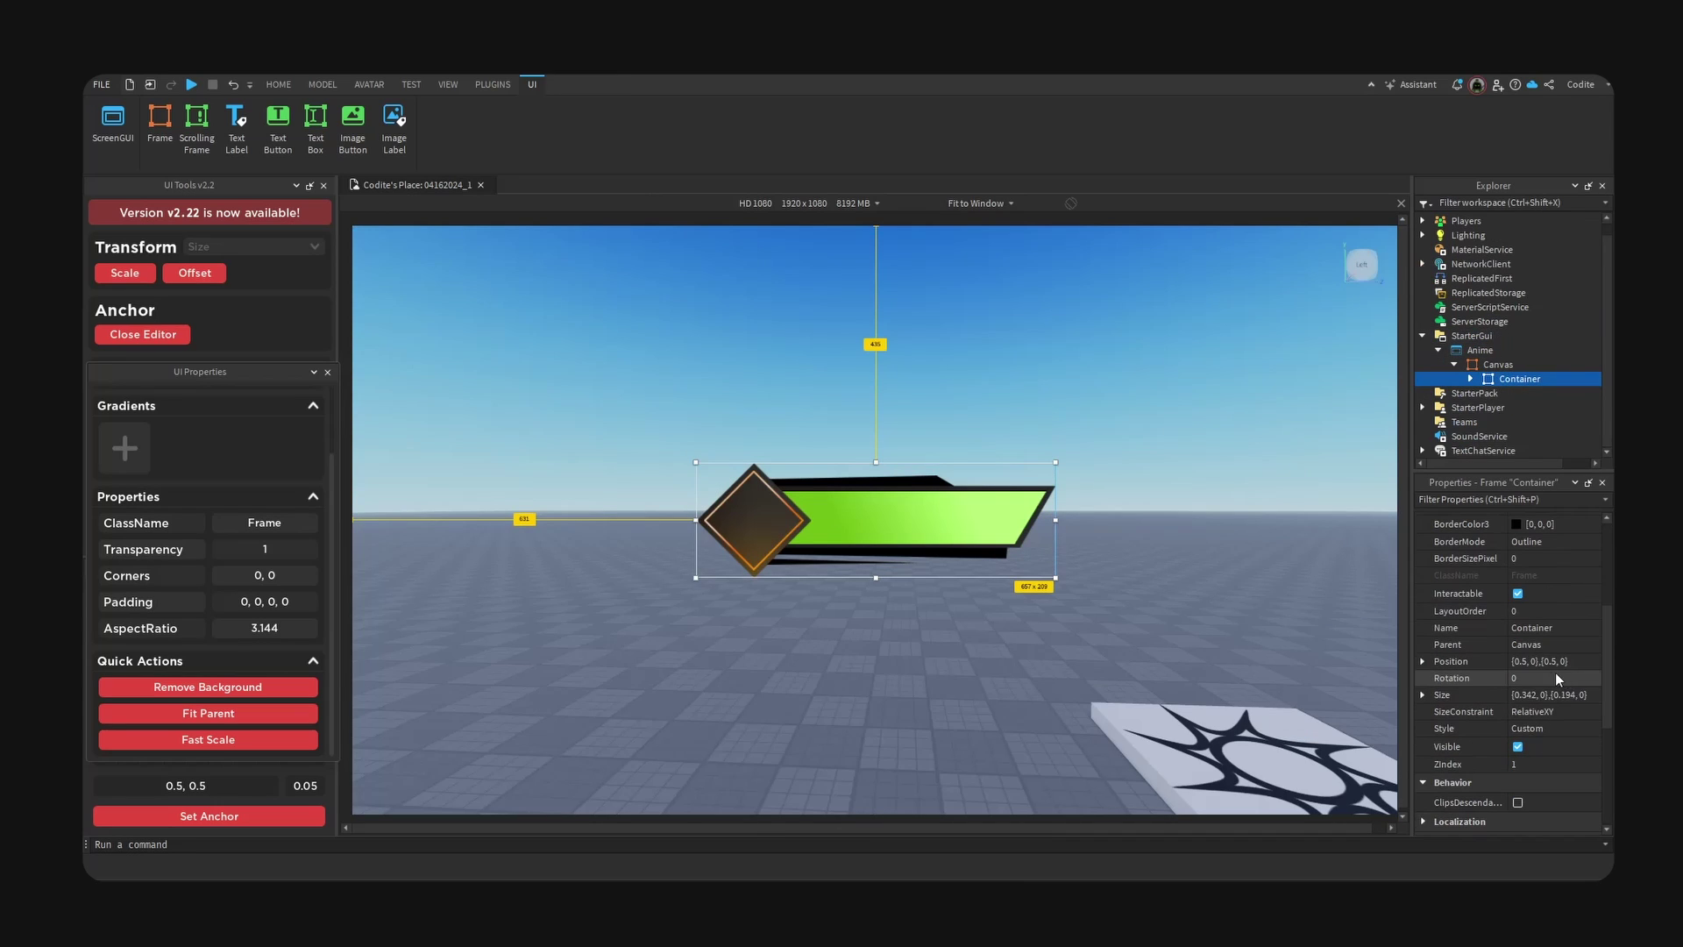
click(1526, 661)
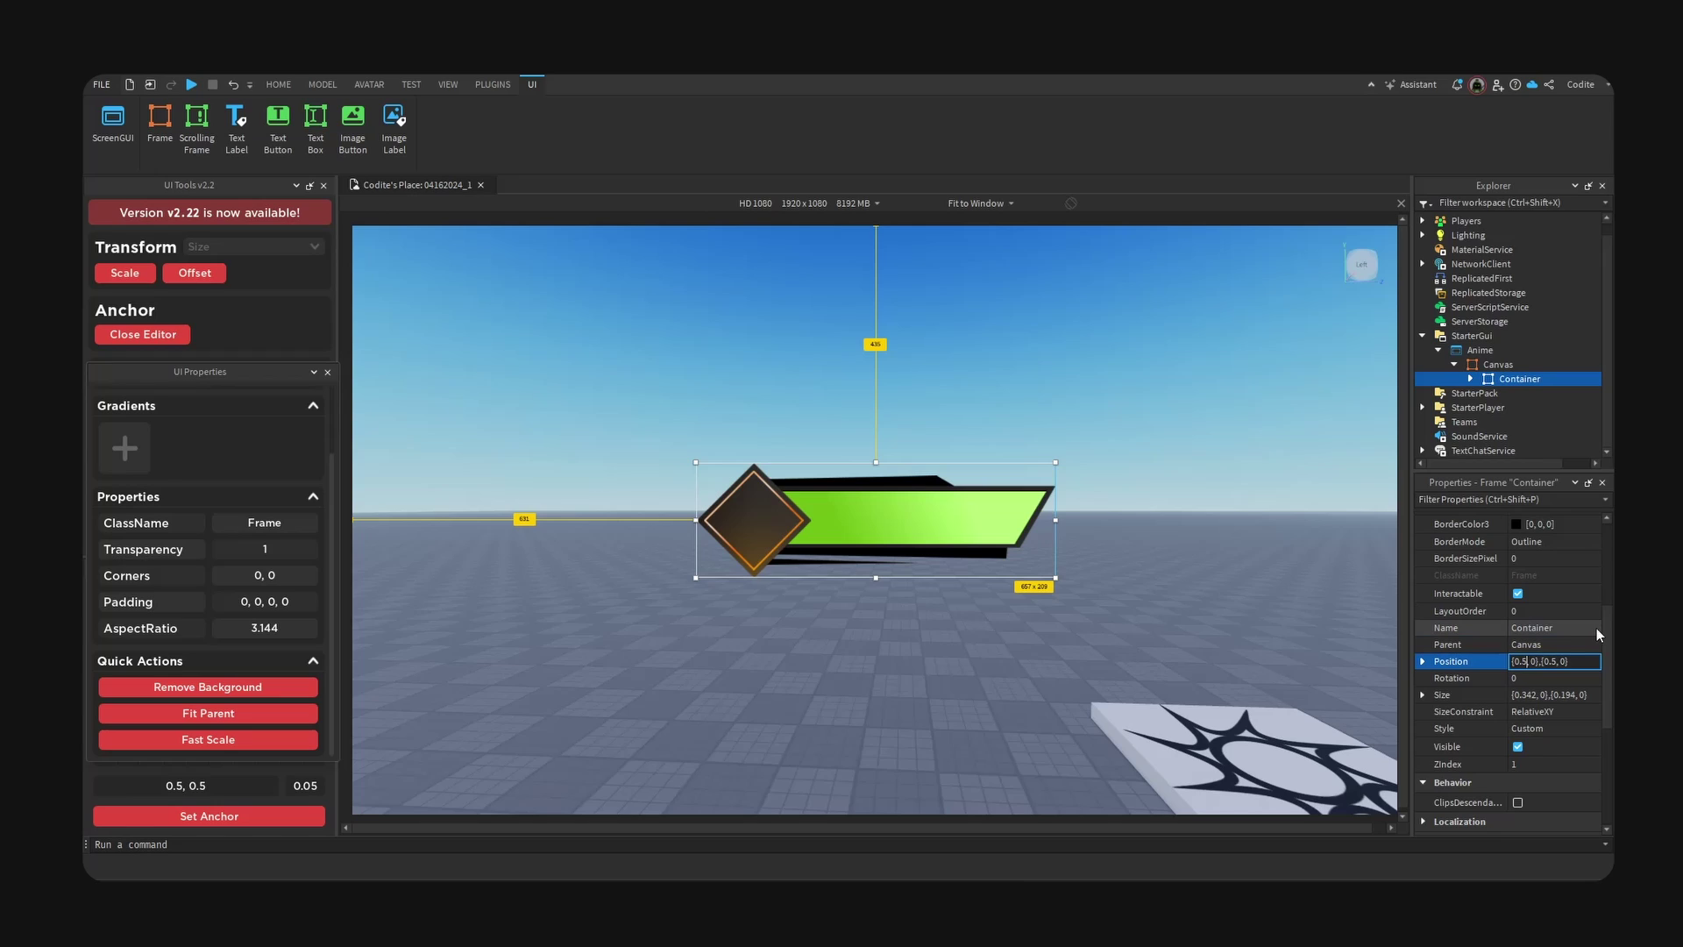
key(BackSpace)
text(15)
text(15)
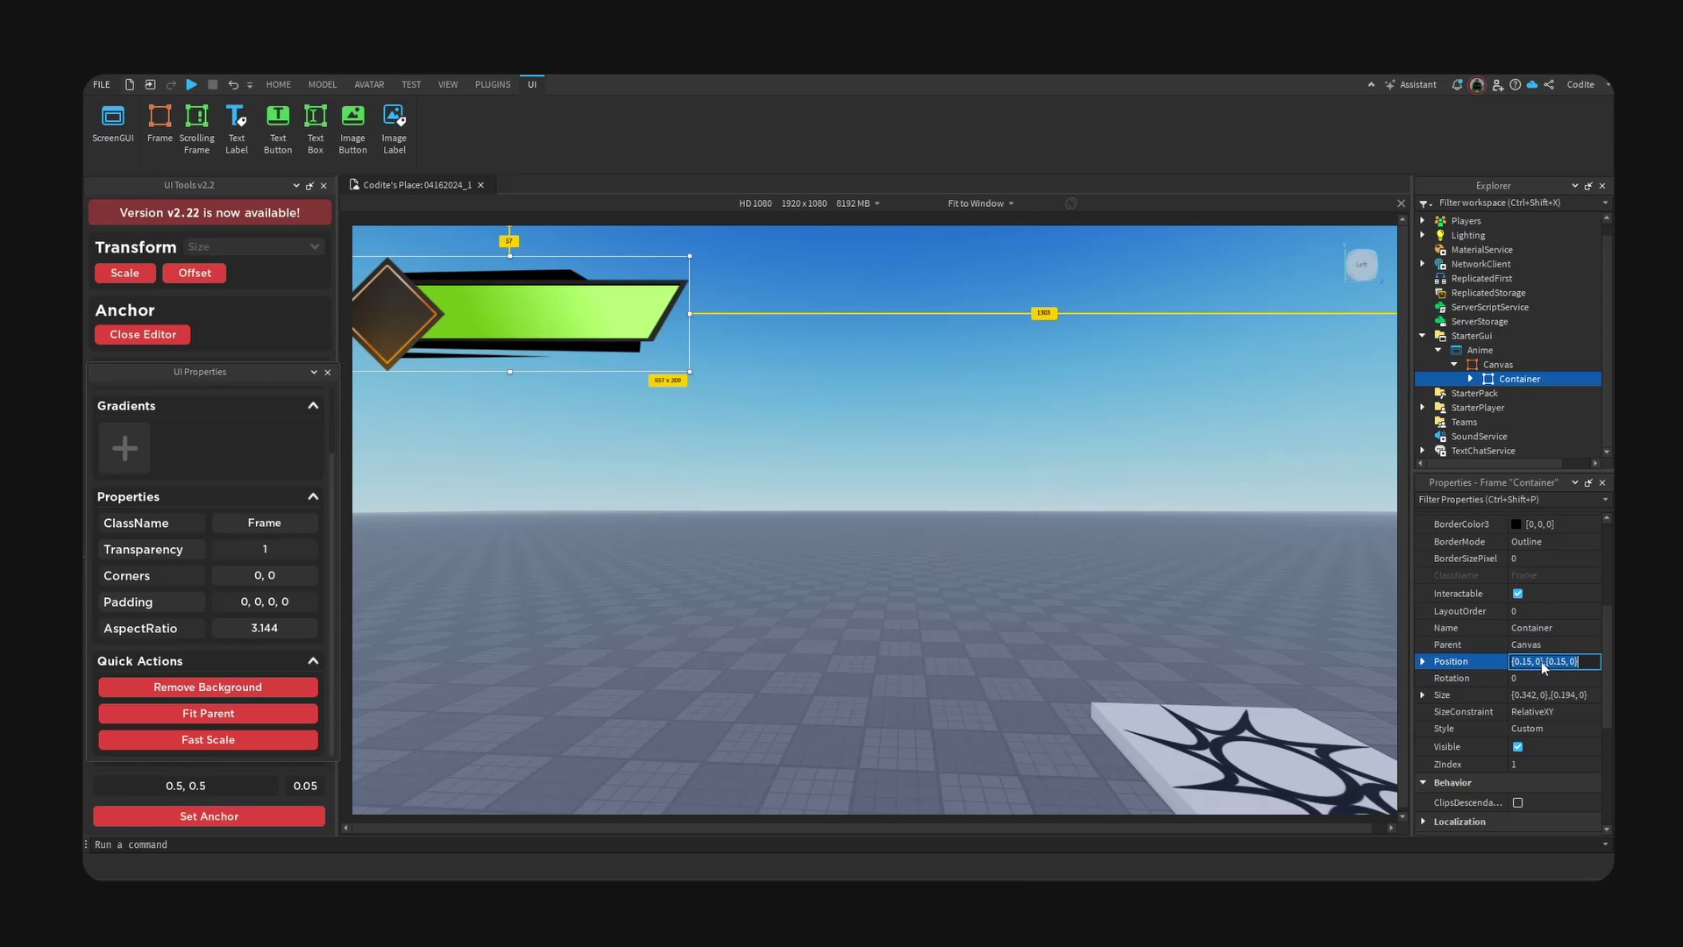
- Try 0.25 and 0.215 for the Container's horizontal scale position, and set it to 0.2
click(1537, 661)
key(BackSpace)
key(BackSpace)
text(25)
key(Return)
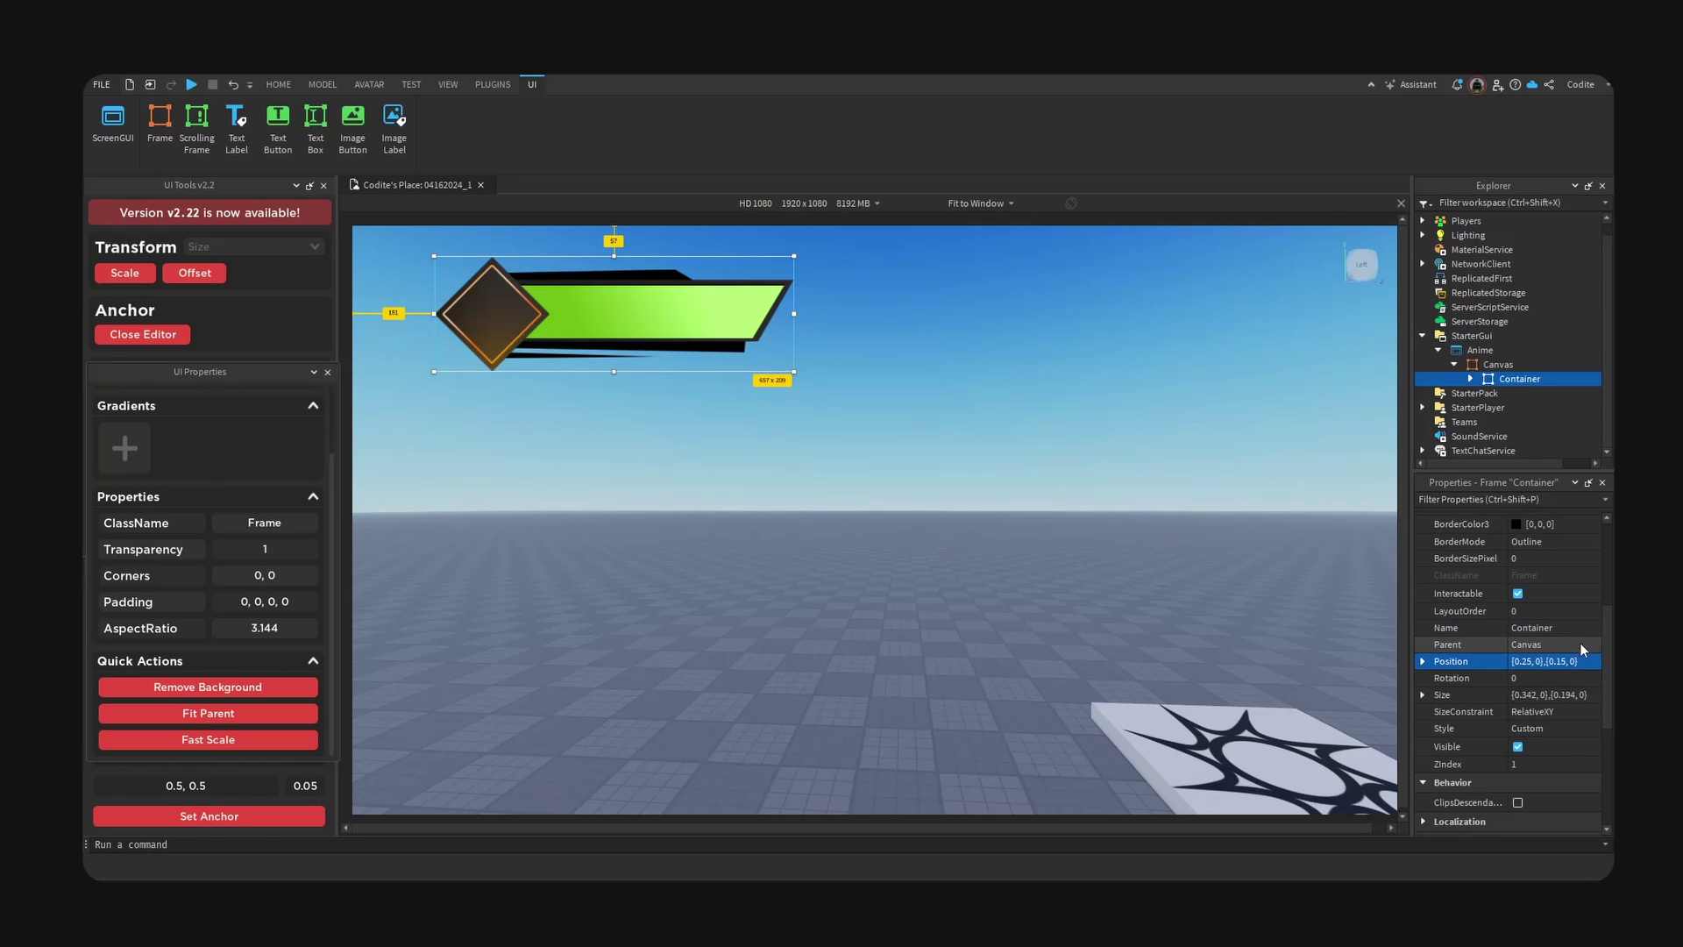
click(1538, 662)
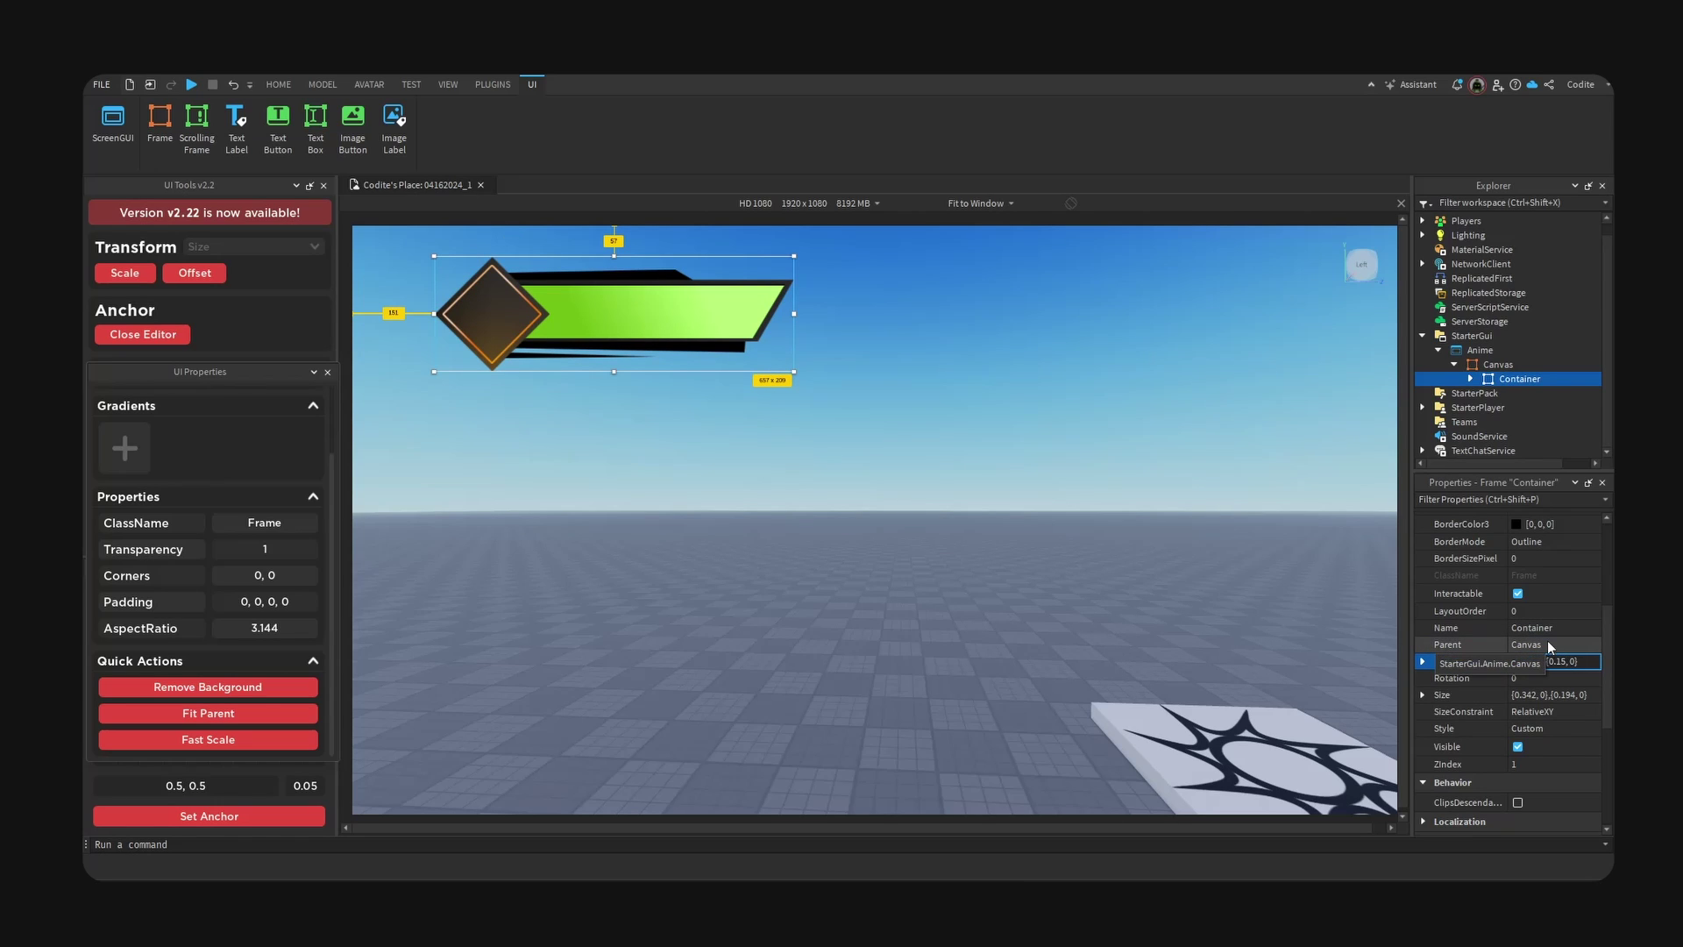
key(Return)
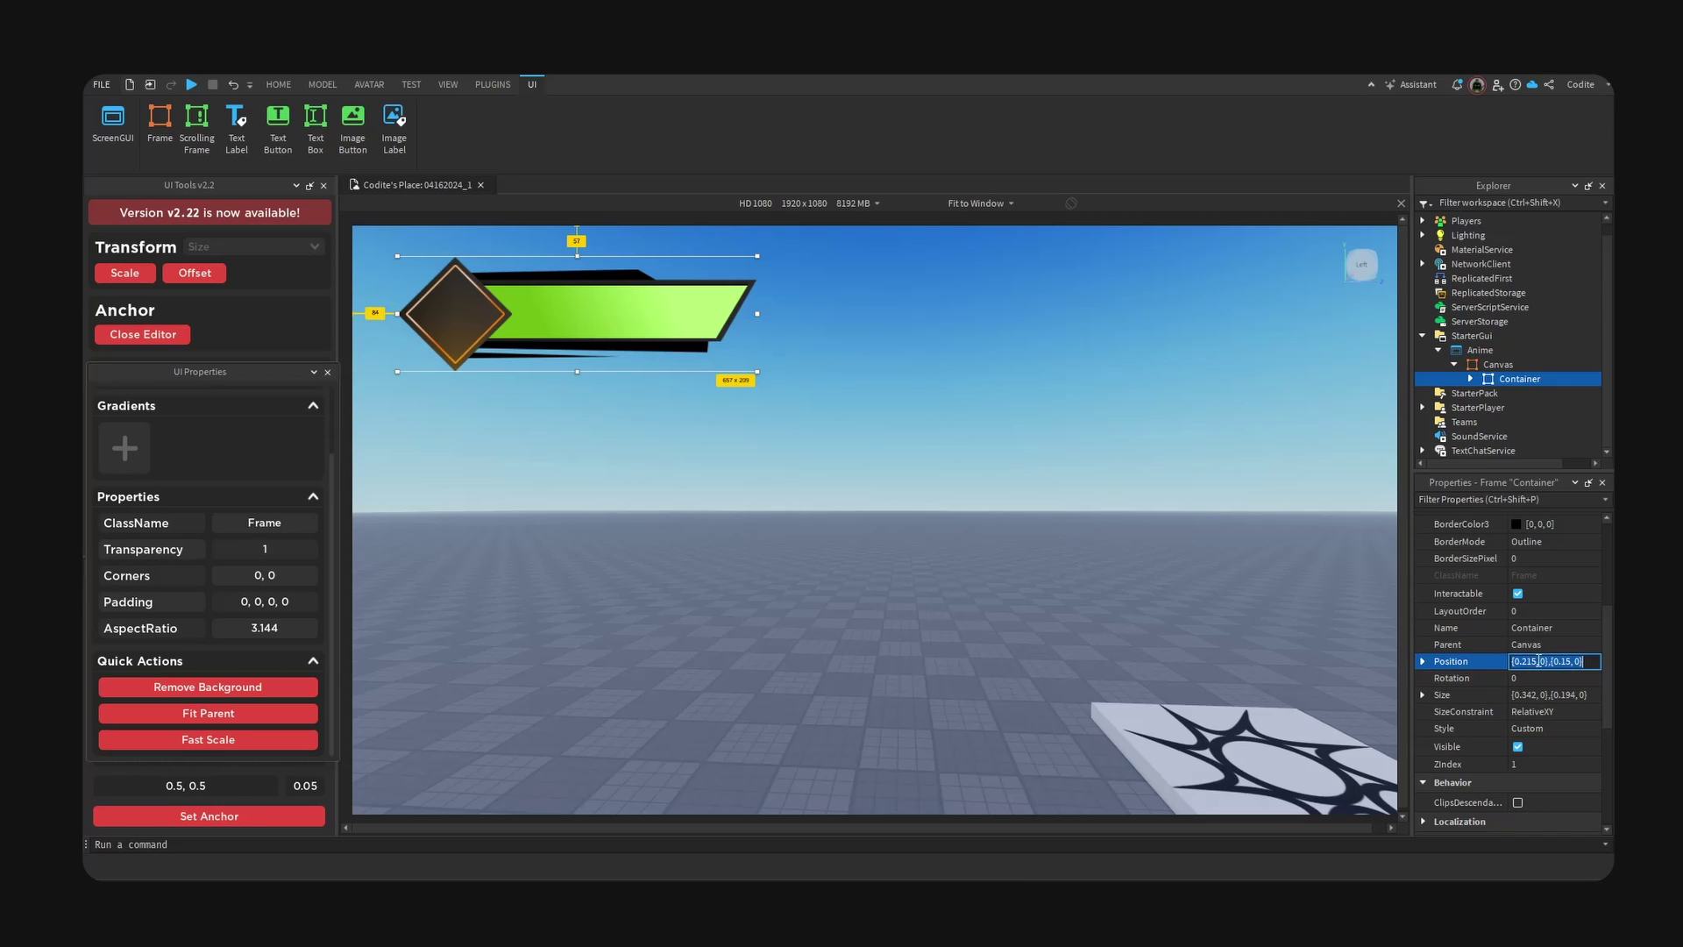
key(BackSpace)
key(BackSpace)
key(Return)
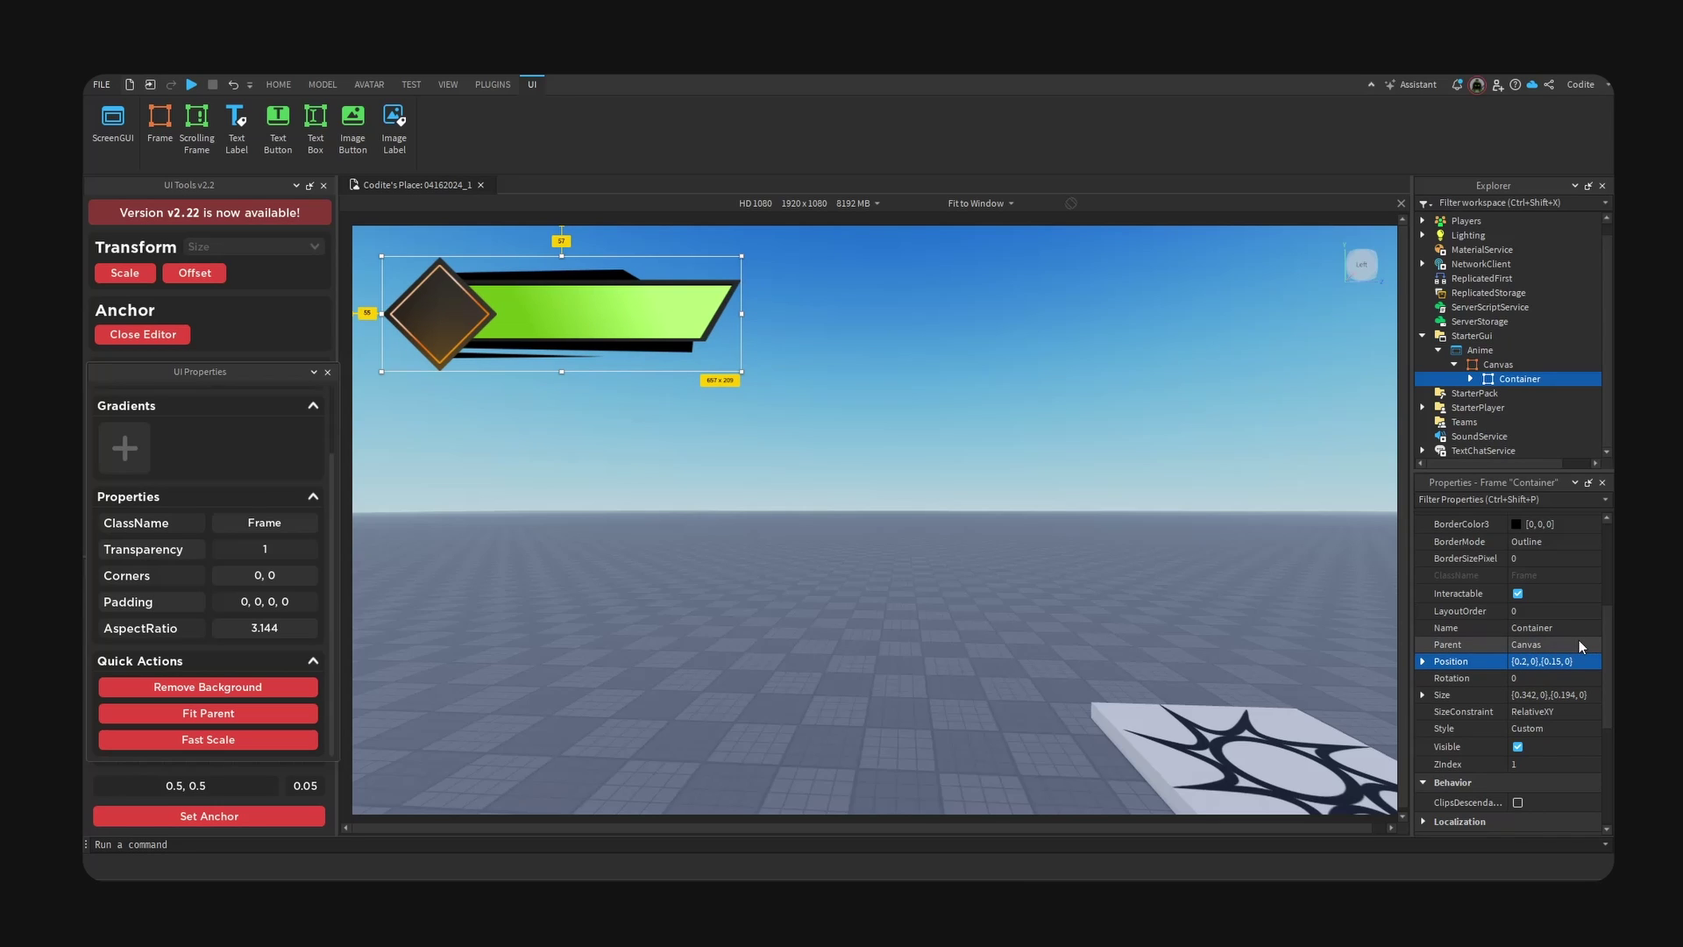
- Select the Anime ScreenGui and review the health bar's placement against the scene
click(969, 206)
click(975, 202)
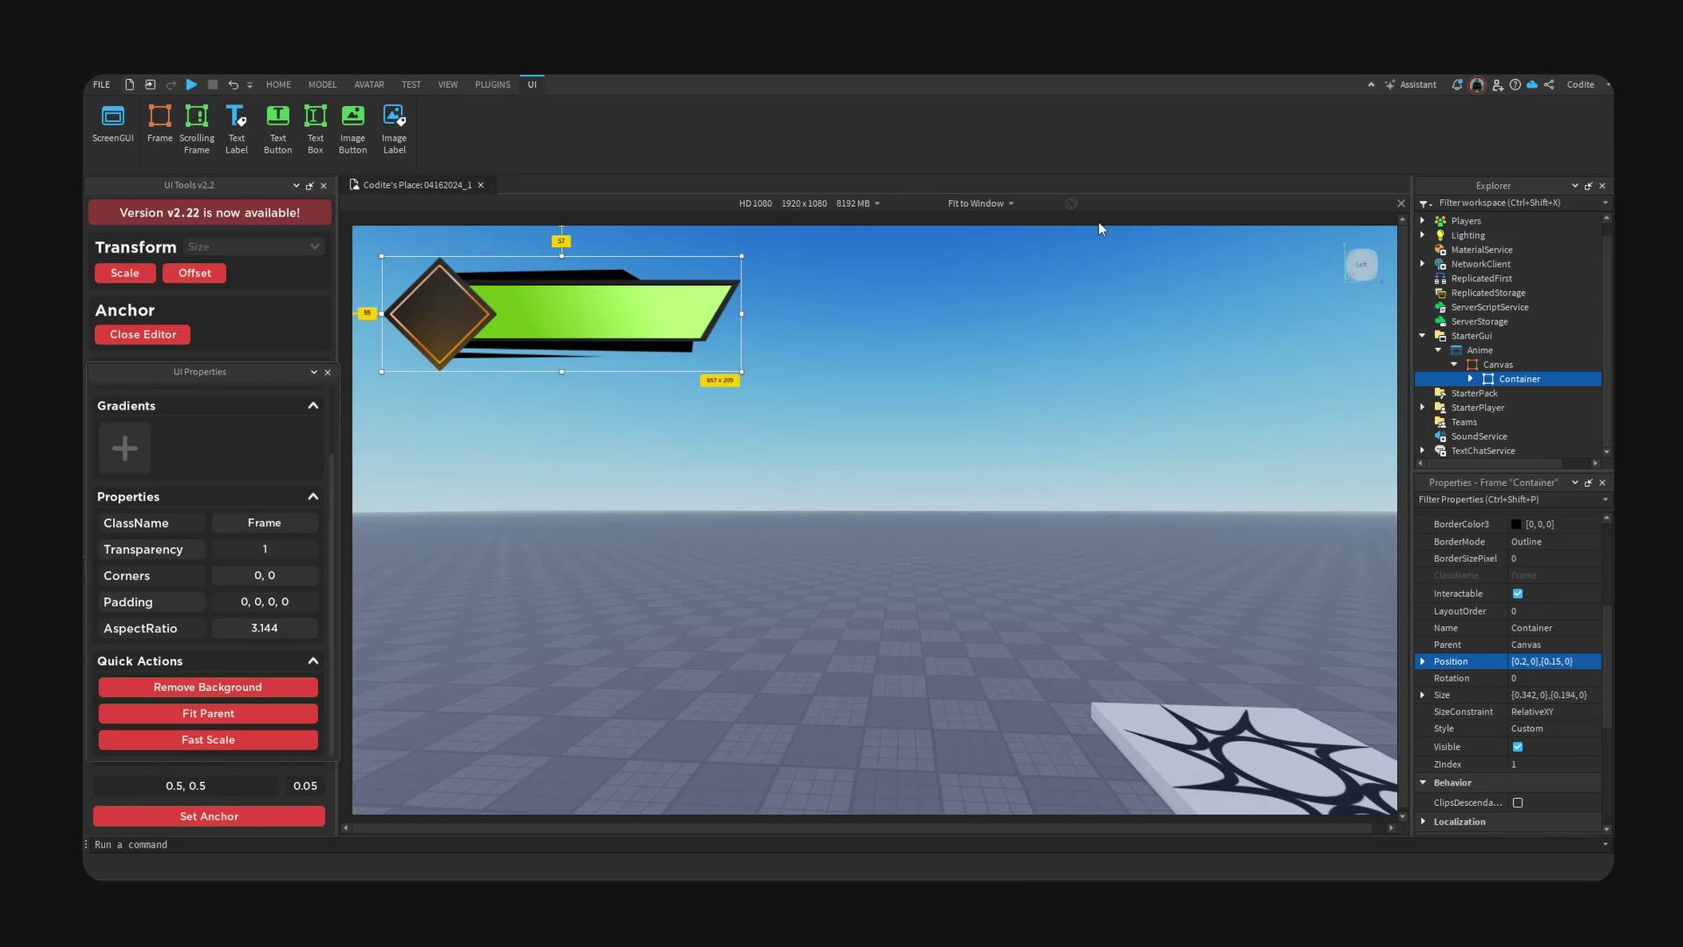
click(1500, 349)
right_drag(906, 308, 905, 308)
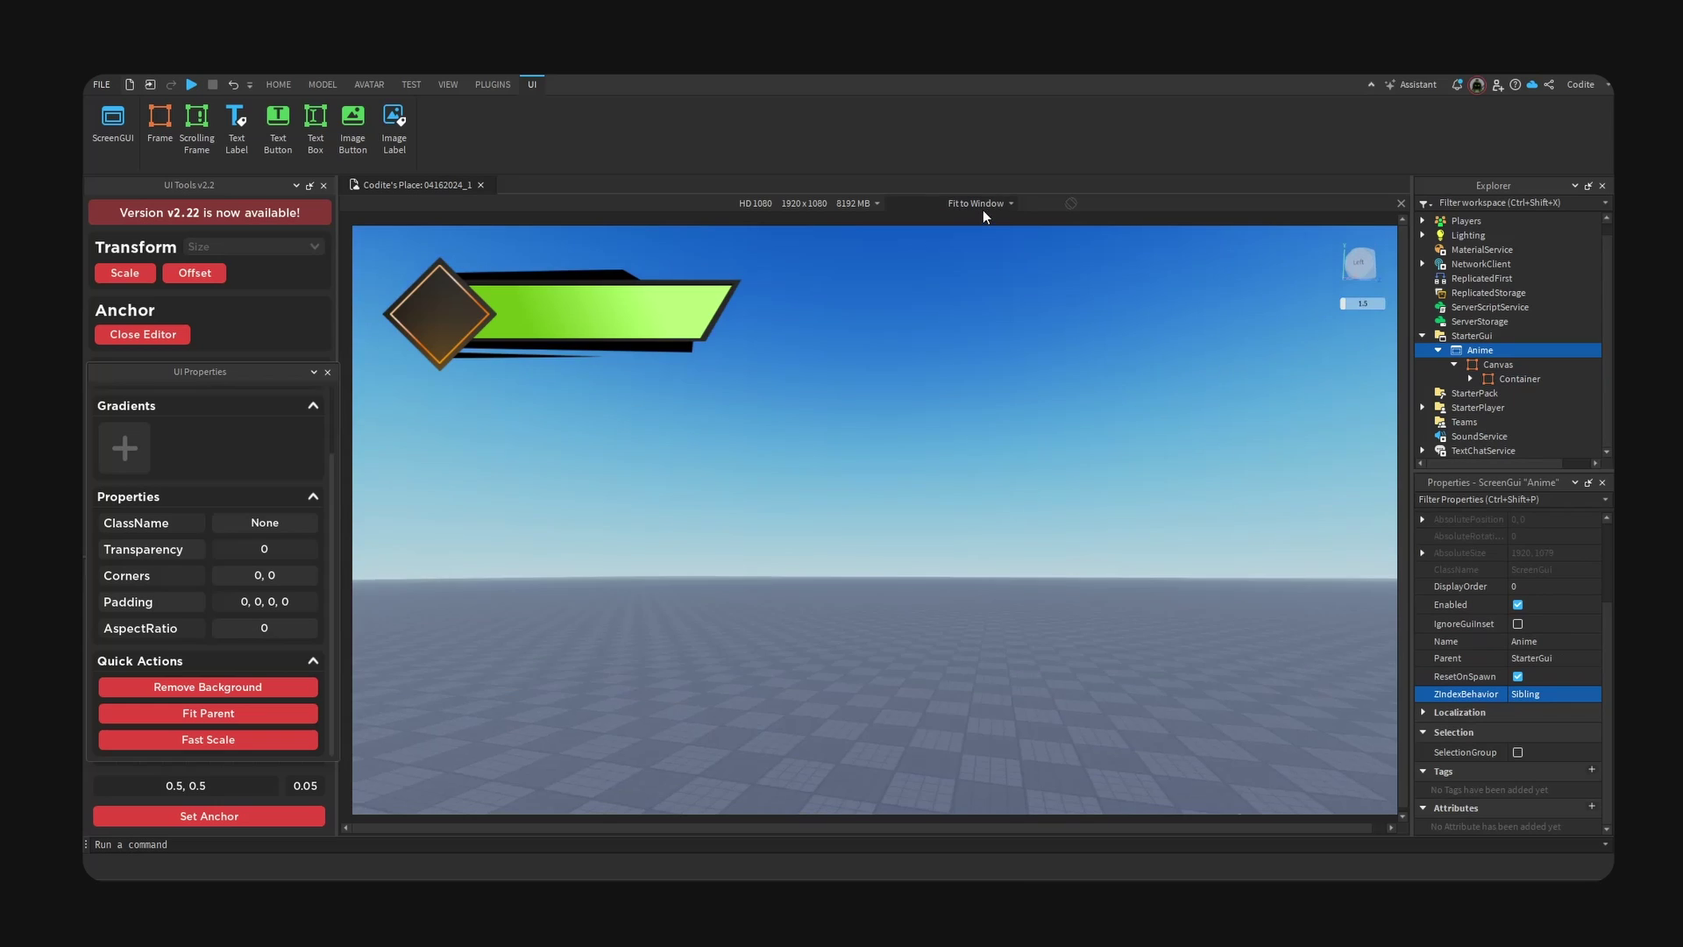
right_drag(1105, 330, 961, 286)
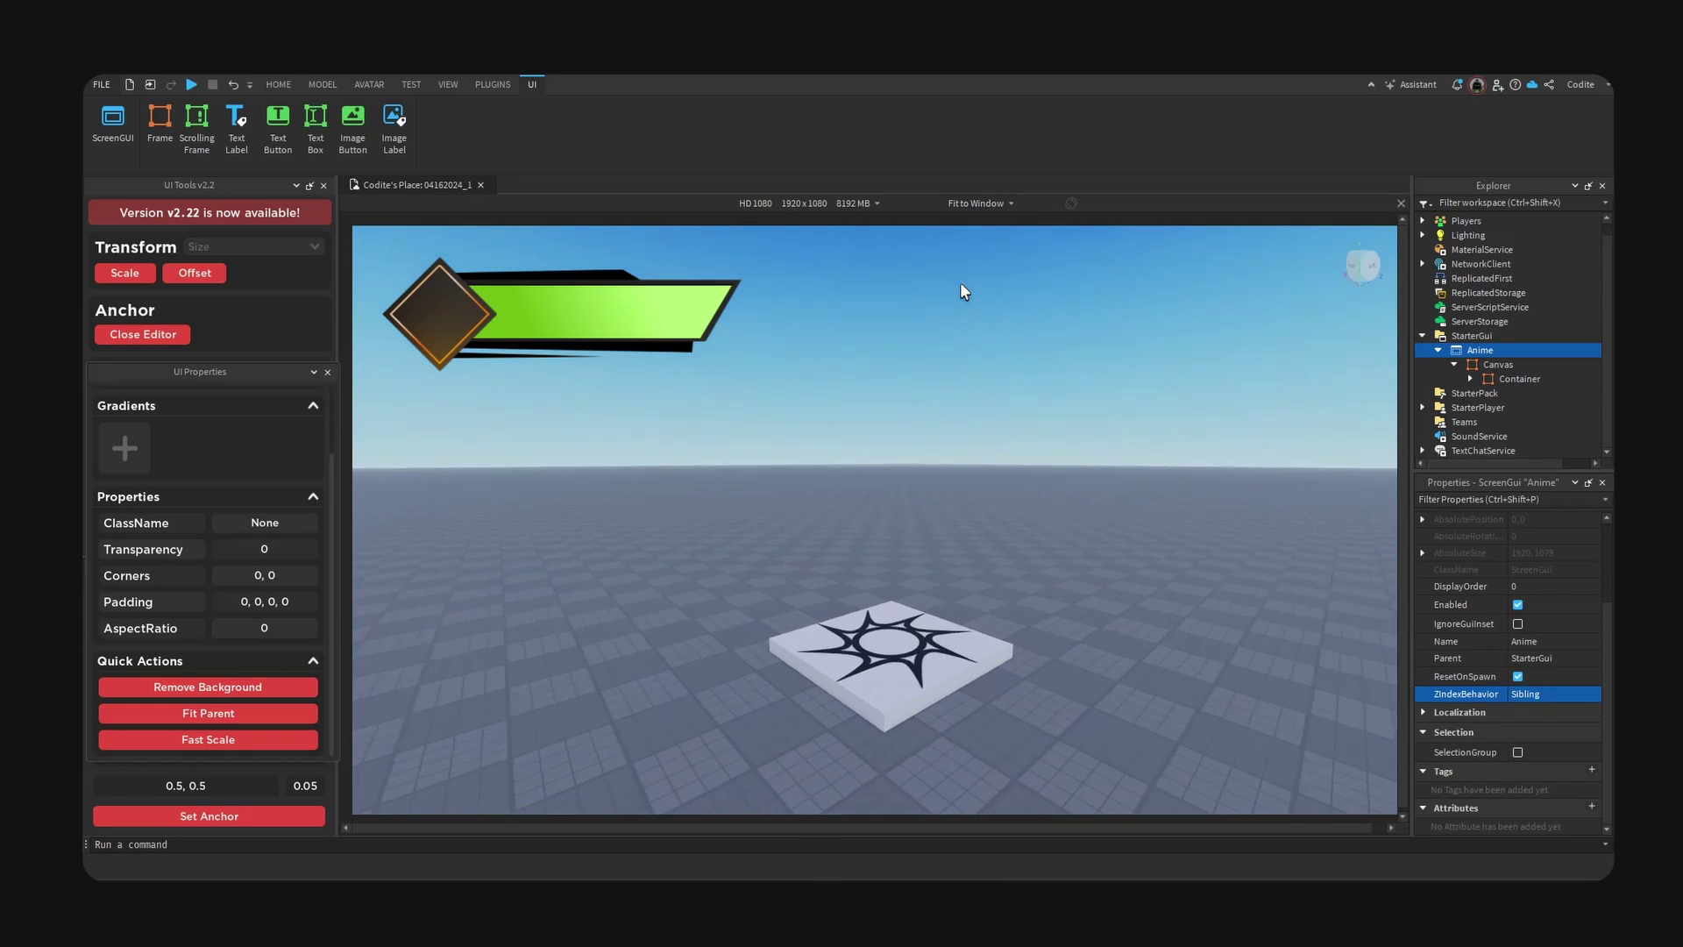